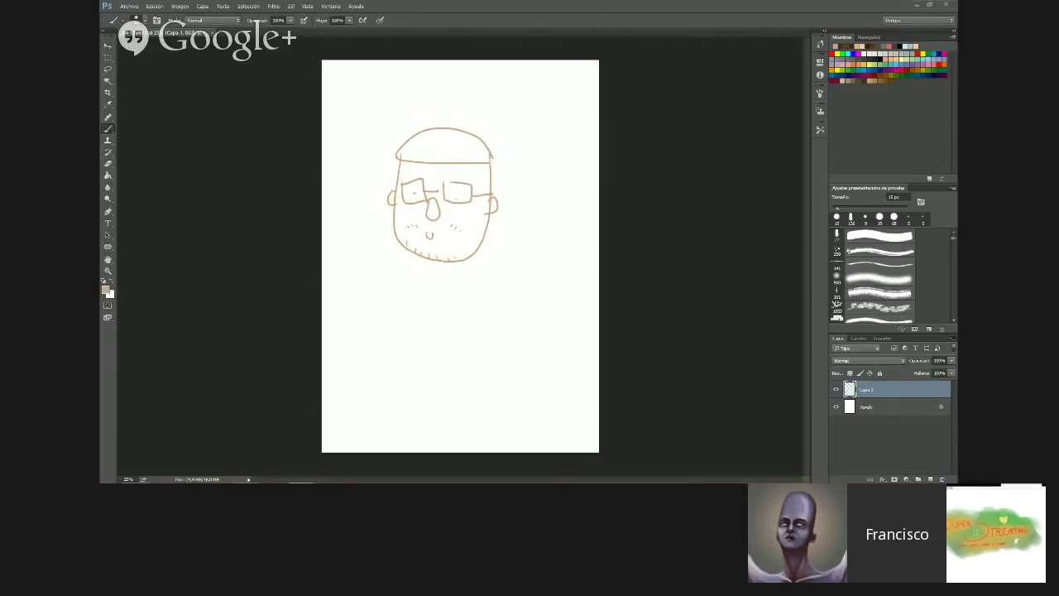
Draw the man's neck and outer body lines below the face, with a rounded neckline containing a heart
drag(442, 123, 443, 130)
drag(401, 248, 396, 321)
drag(476, 253, 488, 335)
mouse_move(415, 253)
mouse_down()
mouse_move(409, 315)
mouse_move(461, 312)
mouse_move(450, 265)
mouse_move(429, 296)
mouse_up()
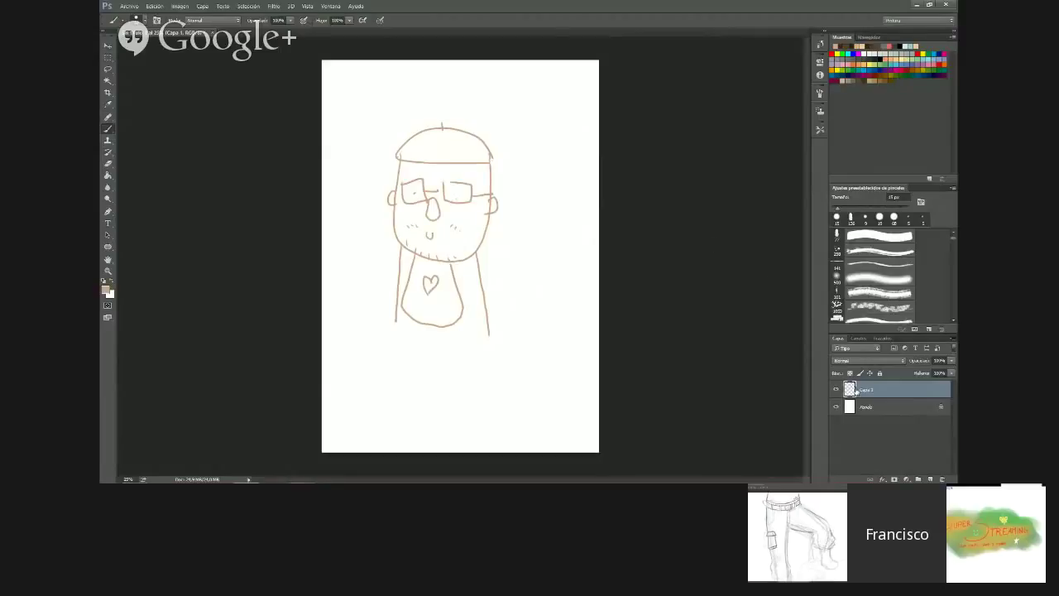
Delete the layer holding the portrait doodle and add a new empty layer above the background
click(941, 479)
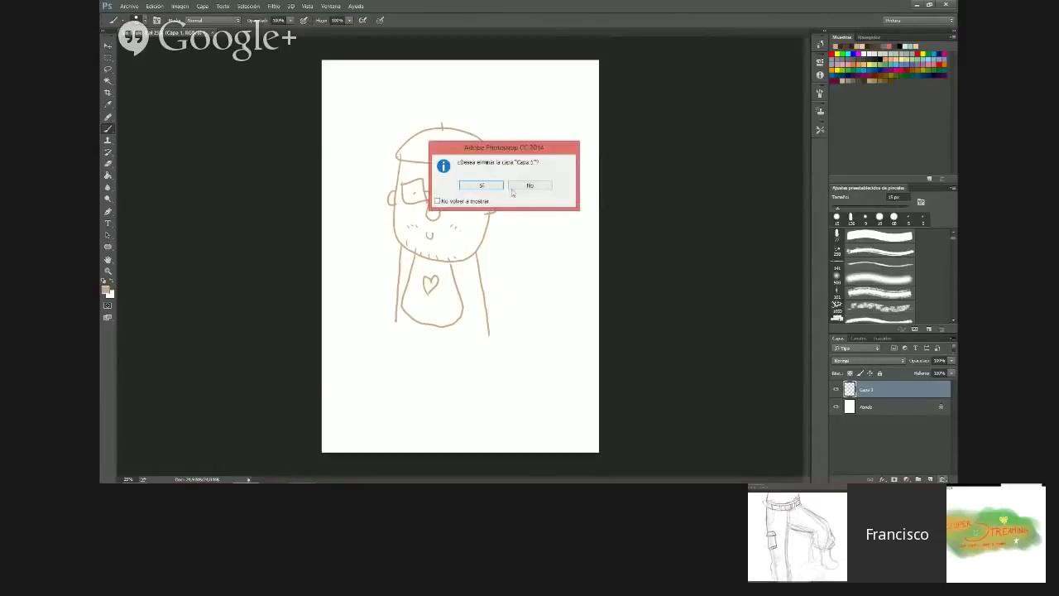
click(482, 186)
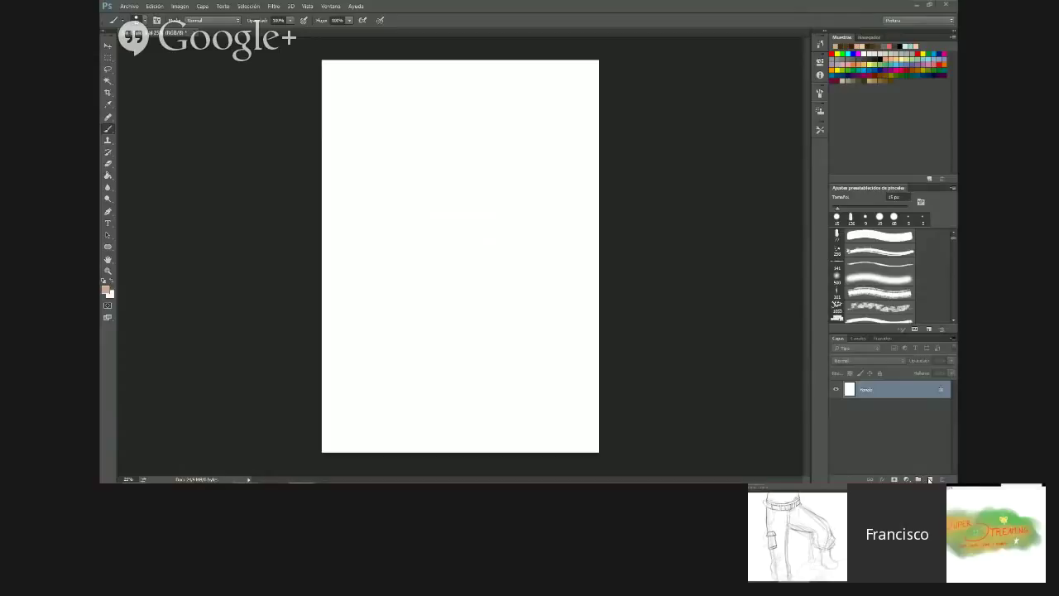
click(930, 479)
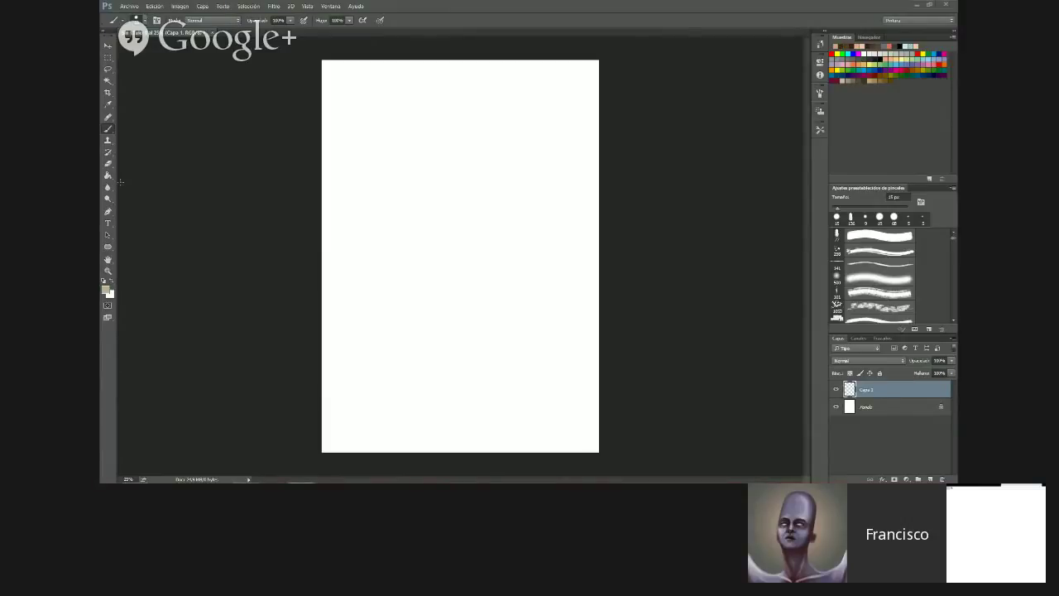
Set the foreground colour to black
click(106, 289)
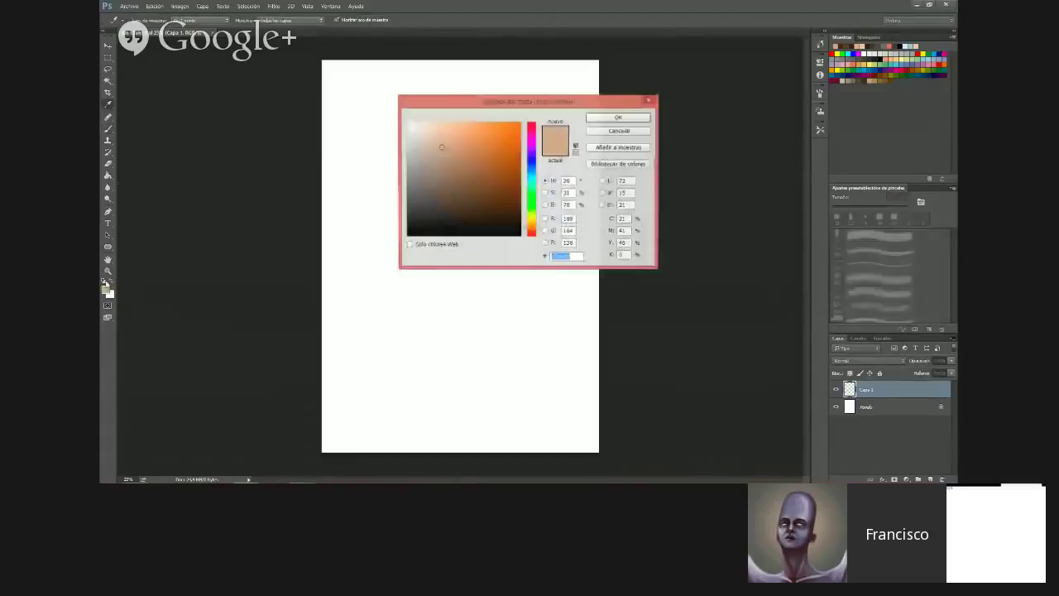
click(431, 229)
click(618, 117)
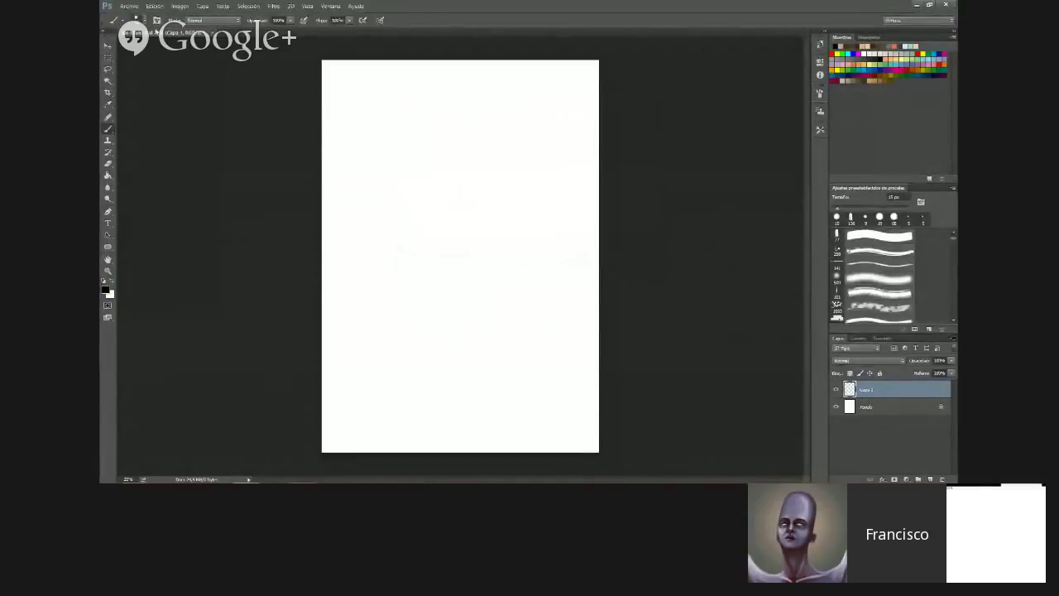
Set the brush size to 46 px and try it on the canvas
click(143, 20)
click(160, 46)
click(298, 47)
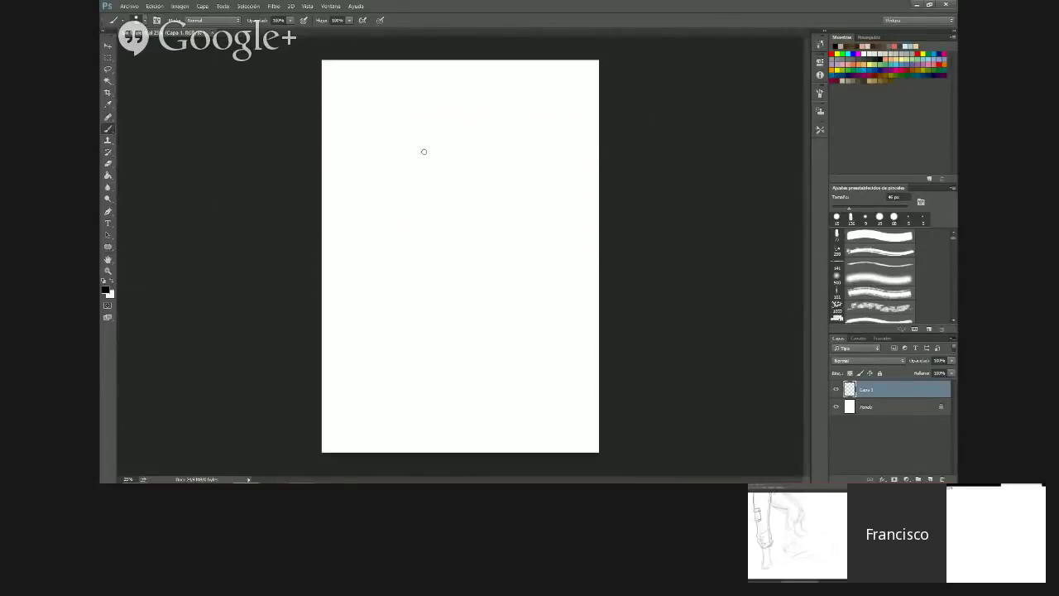
click(418, 158)
click(462, 159)
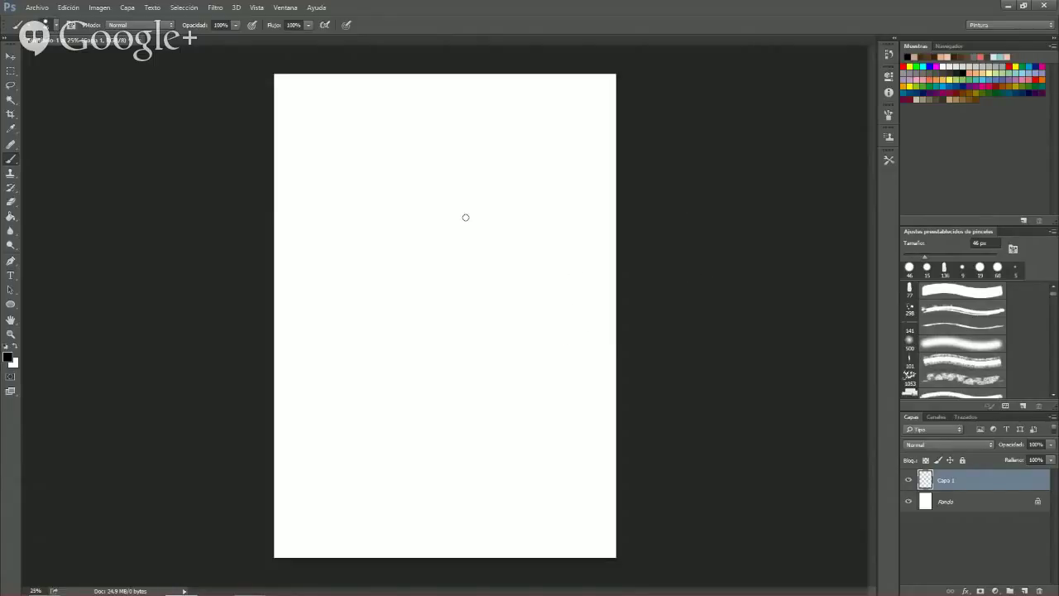
Draw a boxy robot head with a square front, a rounded back and a depth line from its upper corner
mouse_move(356, 314)
mouse_down()
mouse_move(372, 225)
mouse_move(407, 183)
mouse_move(485, 275)
mouse_up()
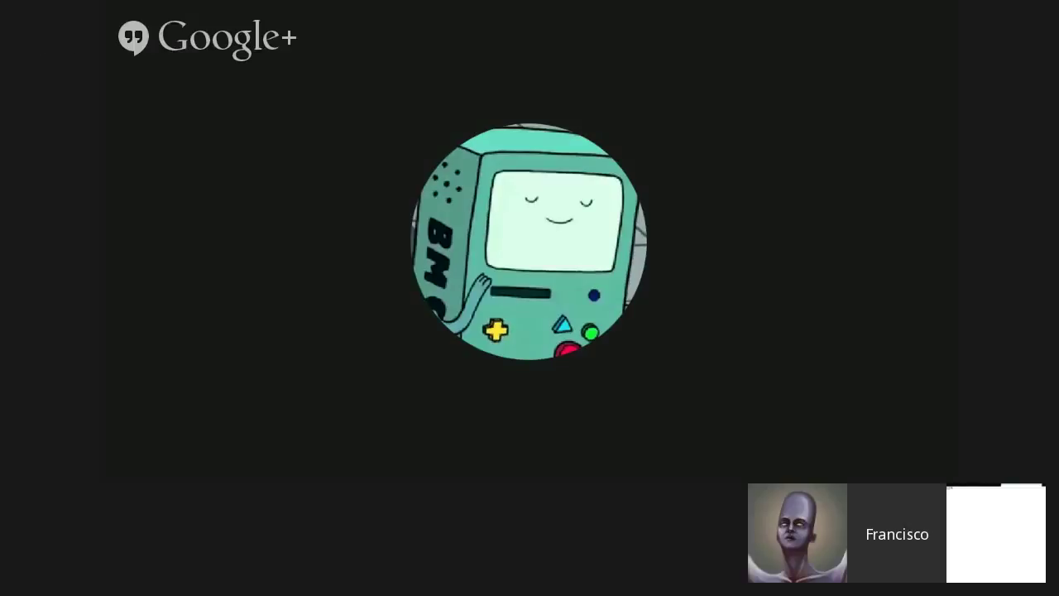
mouse_move(378, 261)
mouse_down()
mouse_move(378, 186)
mouse_move(395, 167)
mouse_move(516, 163)
mouse_move(468, 261)
mouse_up()
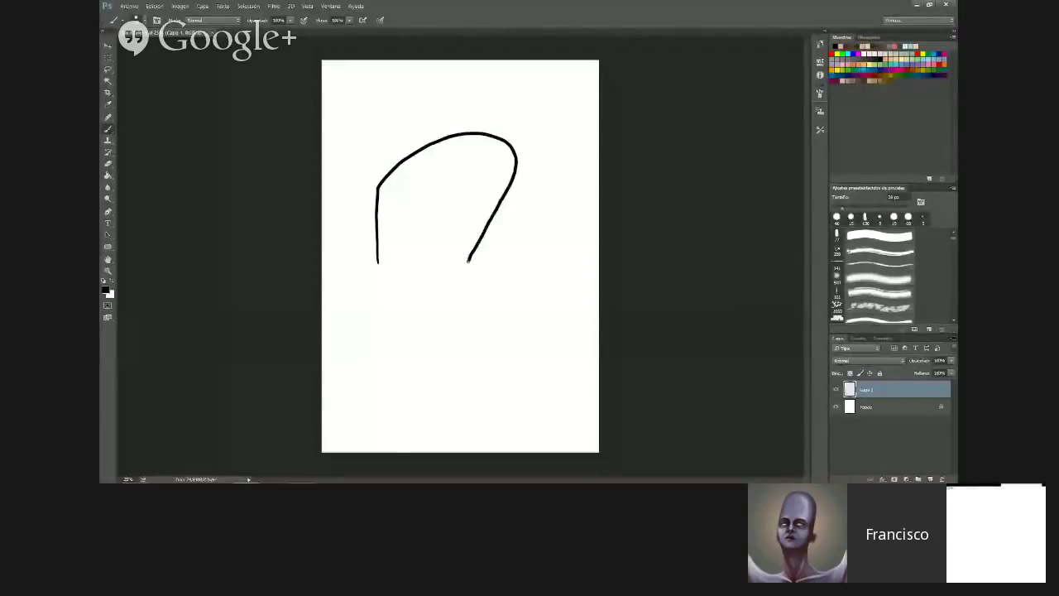
drag(377, 264, 466, 262)
drag(378, 187, 399, 184)
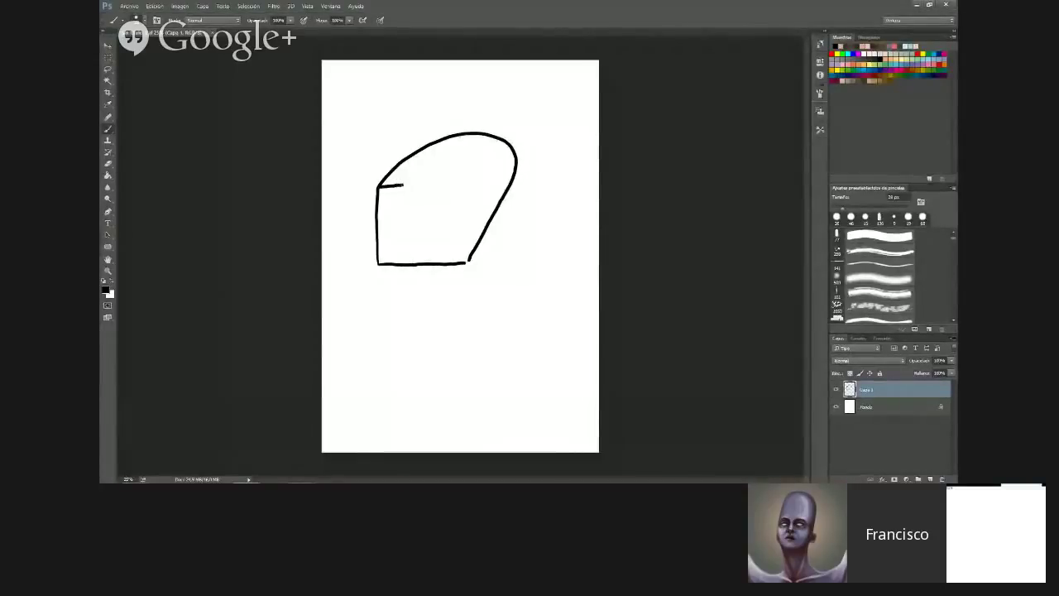
mouse_move(402, 184)
mouse_down()
mouse_move(465, 222)
mouse_move(465, 264)
mouse_up()
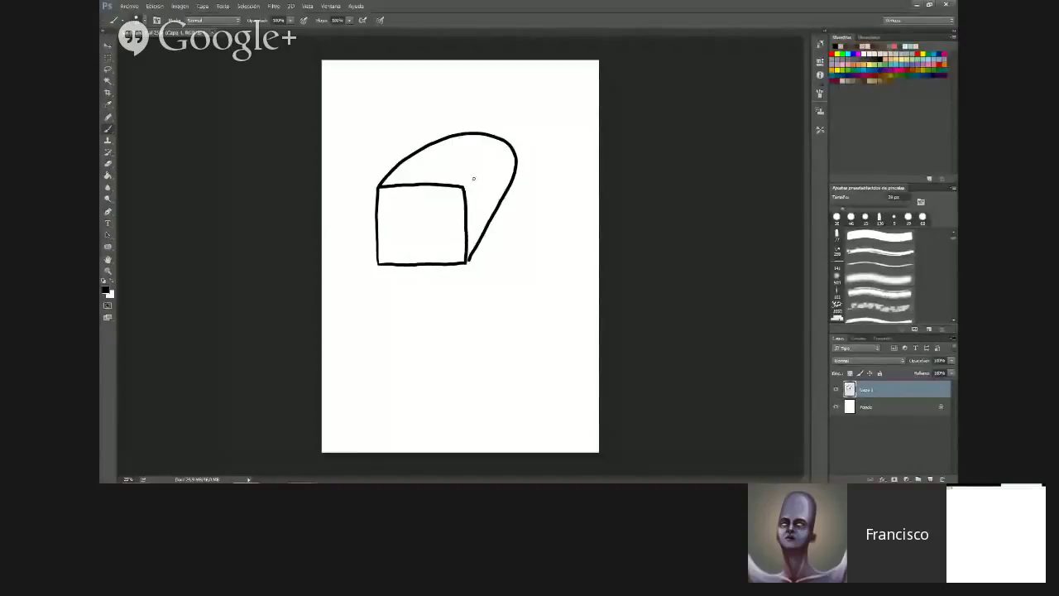
drag(469, 180, 502, 157)
Draw oval eyes and a toothed mouth on the robot's face, plus a ball-tipped antenna on its head
mouse_move(391, 204)
mouse_down()
mouse_move(443, 205)
mouse_move(424, 217)
mouse_move(432, 226)
mouse_move(403, 223)
mouse_move(415, 230)
mouse_up()
drag(420, 219, 428, 228)
mouse_move(420, 170)
mouse_down()
mouse_move(420, 127)
mouse_move(426, 170)
mouse_up()
drag(422, 127, 427, 146)
key(e)
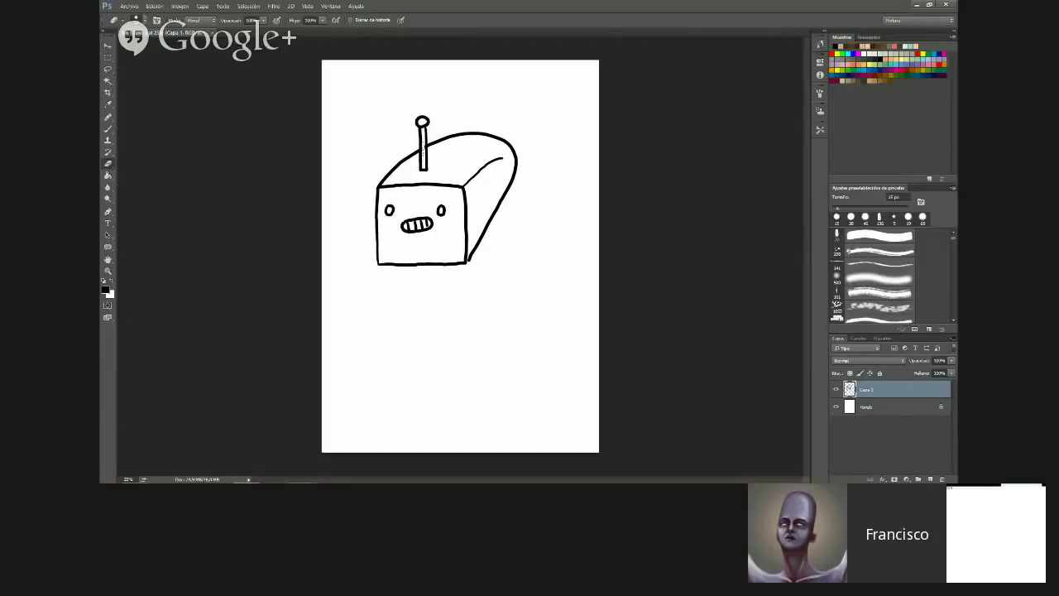
key(b)
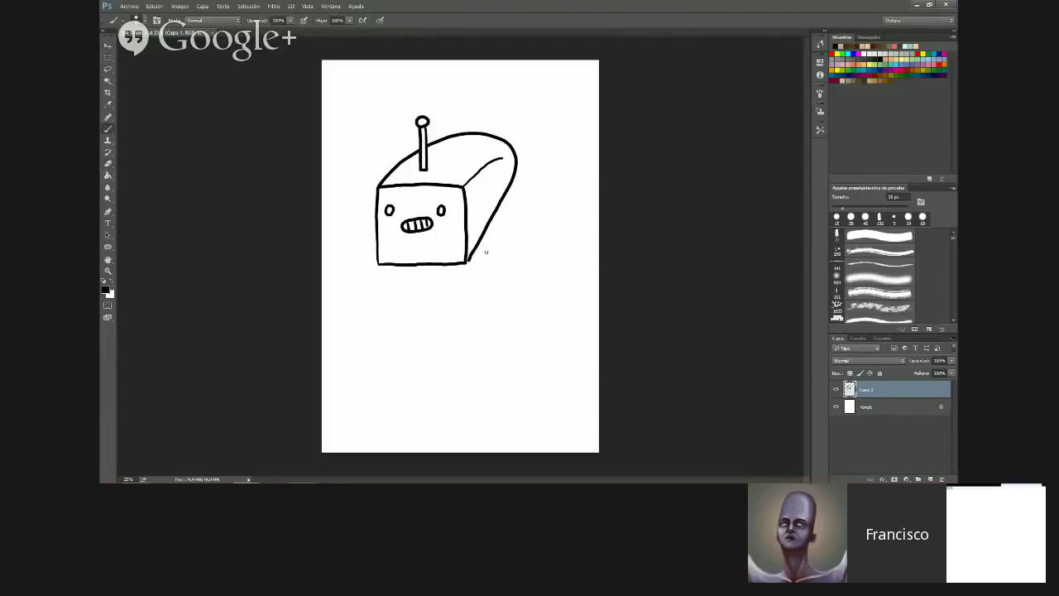
Draw the robot's box-shaped torso with a narrow side face below the head
drag(418, 266, 422, 352)
drag(476, 242, 483, 350)
mouse_move(483, 236)
mouse_down()
mouse_move(499, 344)
mouse_move(435, 350)
mouse_move(482, 348)
mouse_up()
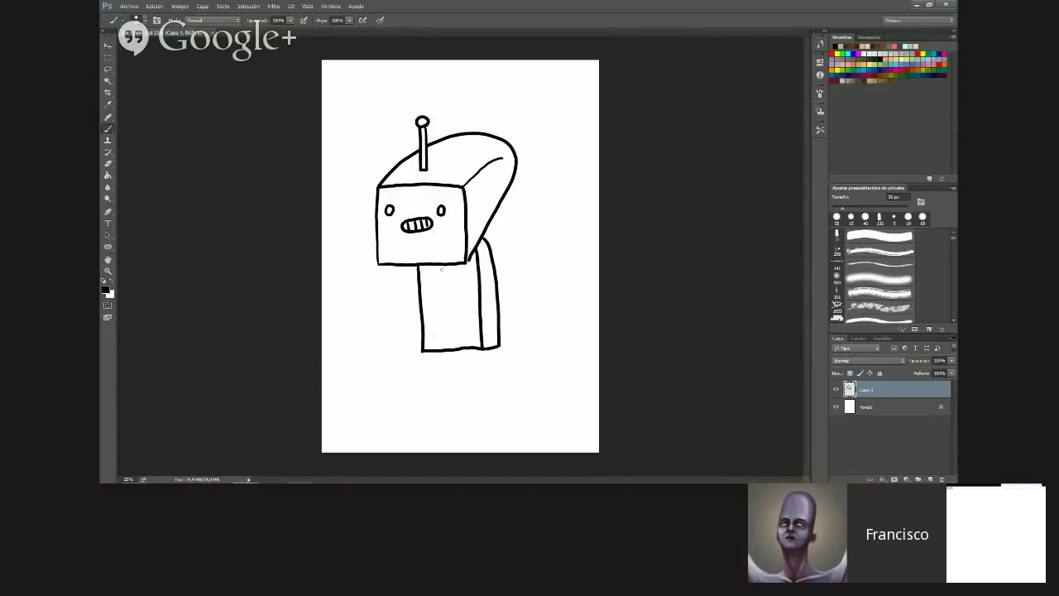
Erase part of the torso's inner edge and draw the robot's arms, the near one ending in a wrench-shaped hand
key(e)
drag(478, 261, 479, 283)
key(bracketleft)
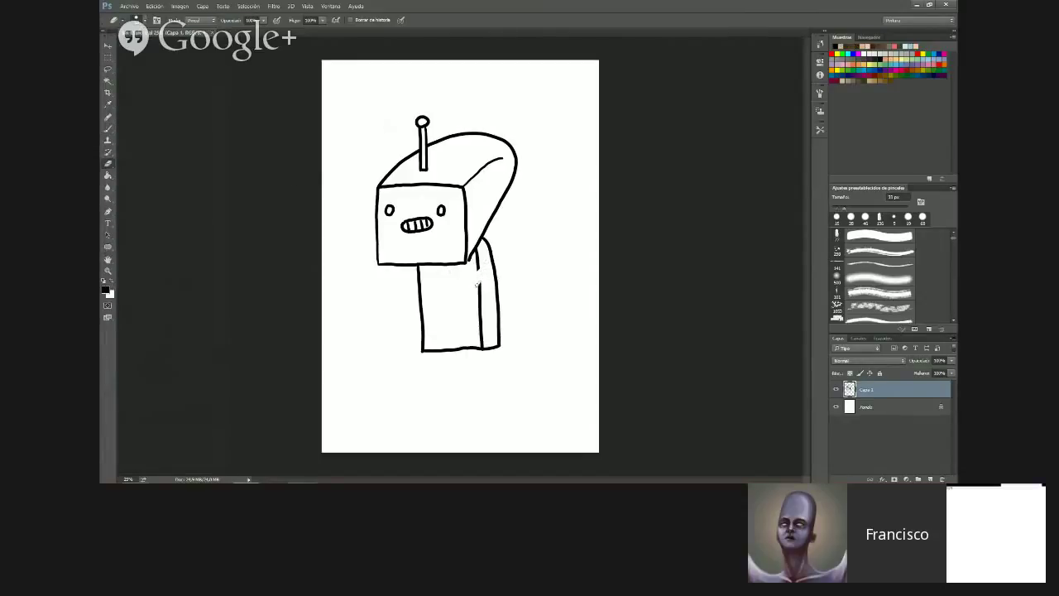
key(b)
mouse_move(482, 265)
mouse_down()
mouse_move(457, 290)
mouse_move(443, 288)
mouse_move(458, 302)
mouse_move(445, 311)
mouse_move(462, 311)
mouse_move(487, 263)
mouse_up()
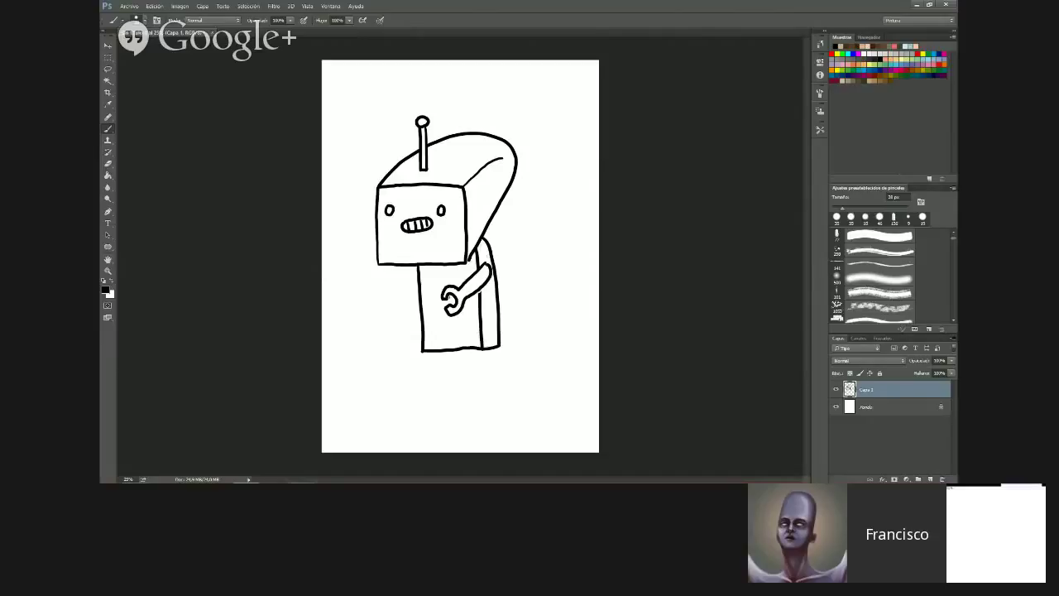
drag(447, 298, 454, 301)
drag(400, 266, 417, 275)
mouse_move(422, 351)
mouse_down()
mouse_move(398, 390)
mouse_move(430, 396)
mouse_move(497, 355)
mouse_up()
key(ctrl+z)
mouse_move(422, 351)
mouse_down()
mouse_move(394, 392)
mouse_move(435, 383)
mouse_move(539, 319)
mouse_move(502, 314)
mouse_up()
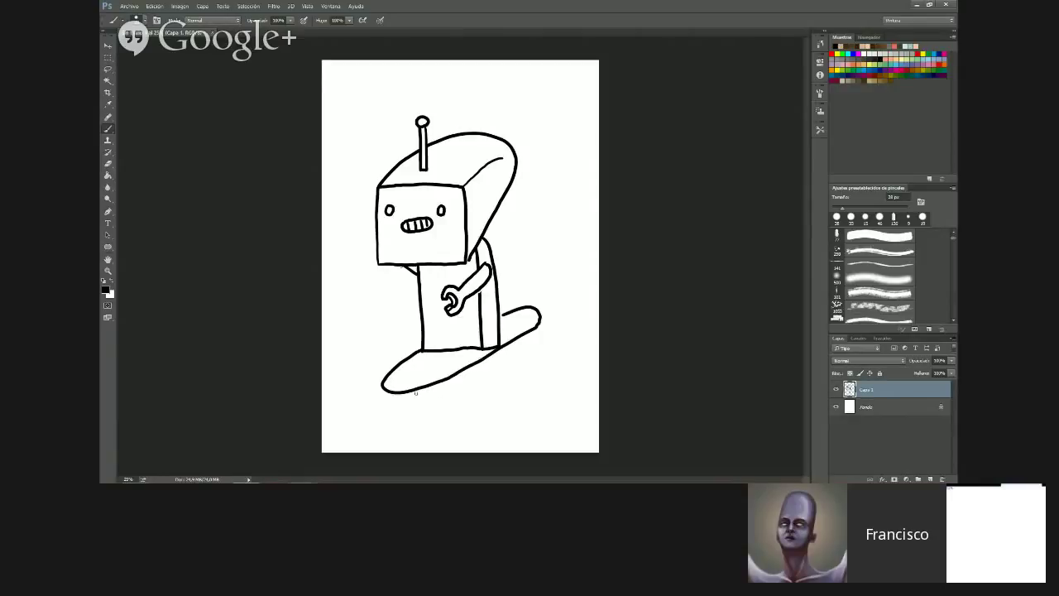
key(ctrl+z)
Draw a flat angular base under the torso with a side track and round wheels
mouse_move(422, 351)
mouse_down()
mouse_move(393, 372)
mouse_move(438, 379)
mouse_move(545, 319)
mouse_up()
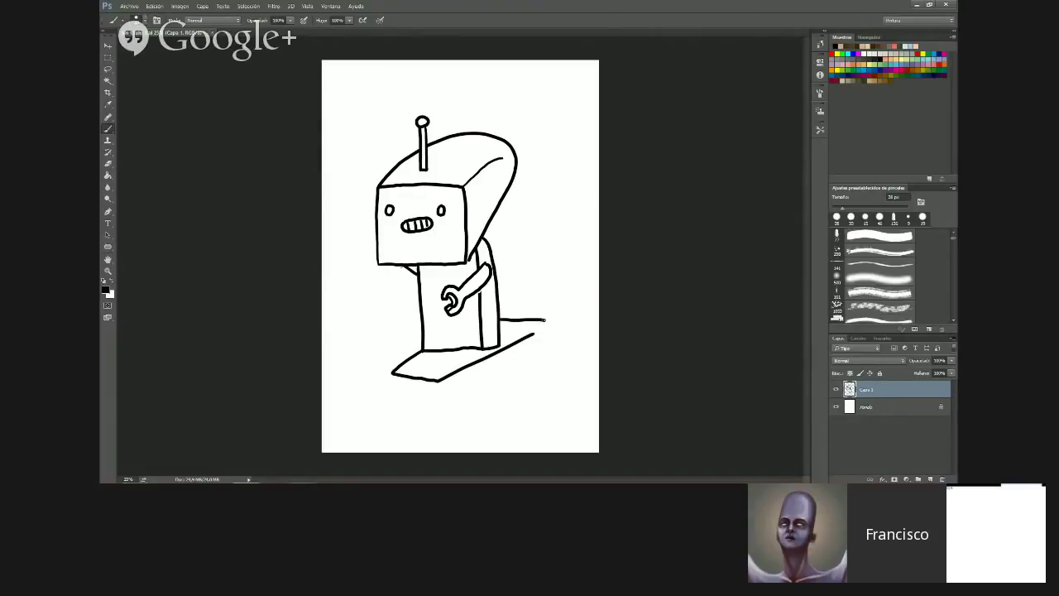
mouse_move(437, 382)
mouse_down()
mouse_move(484, 379)
mouse_move(548, 324)
mouse_up()
mouse_move(394, 372)
mouse_down()
mouse_move(389, 393)
mouse_move(443, 395)
mouse_move(460, 376)
mouse_up()
mouse_move(486, 362)
mouse_down()
mouse_move(477, 374)
mouse_move(516, 349)
mouse_up()
mouse_move(539, 334)
mouse_down()
mouse_move(530, 344)
mouse_move(535, 332)
mouse_up()
Draw a rounded backpack behind the robot's torso
scroll(403, 294, down, 11)
scroll(431, 312, up, 10)
scroll(465, 305, down, 2)
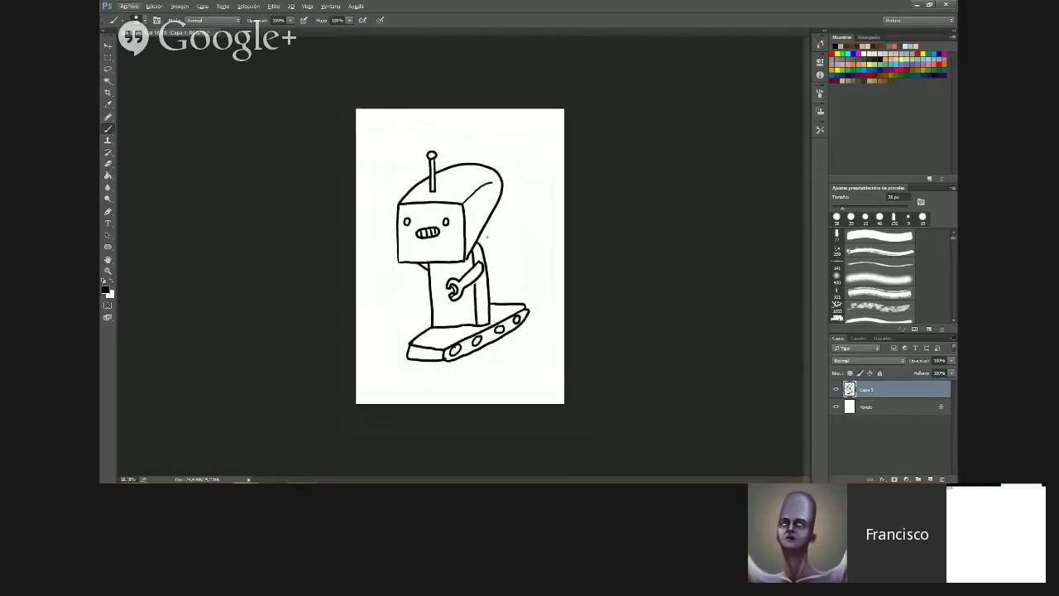
mouse_move(478, 245)
mouse_down()
mouse_move(507, 263)
mouse_move(505, 288)
mouse_move(488, 289)
mouse_move(503, 287)
mouse_up()
drag(477, 245, 490, 237)
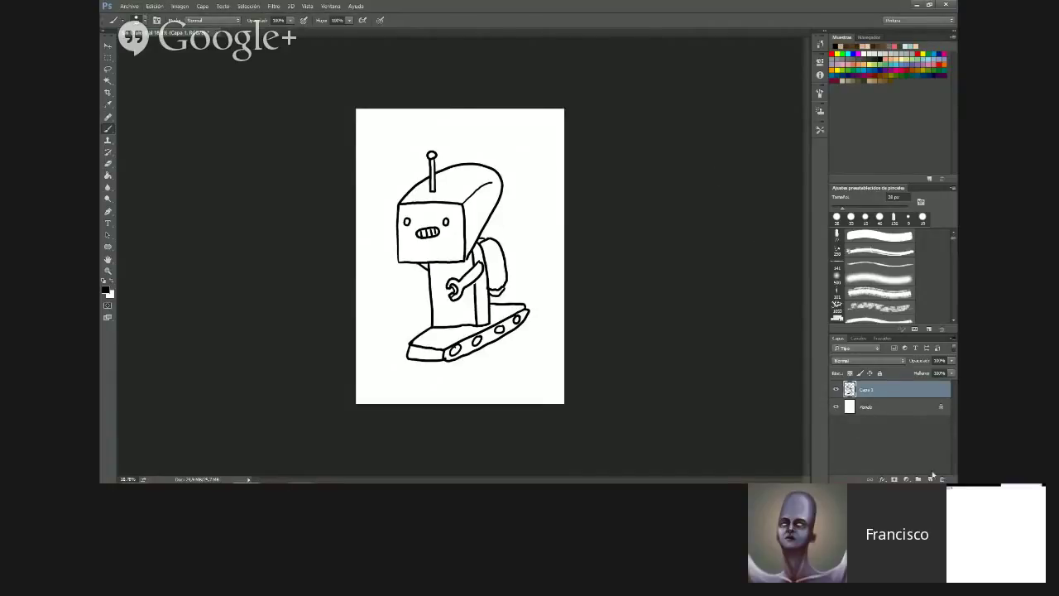
Delete the robot drawing's layer and add a new empty layer above the background
click(941, 479)
click(488, 185)
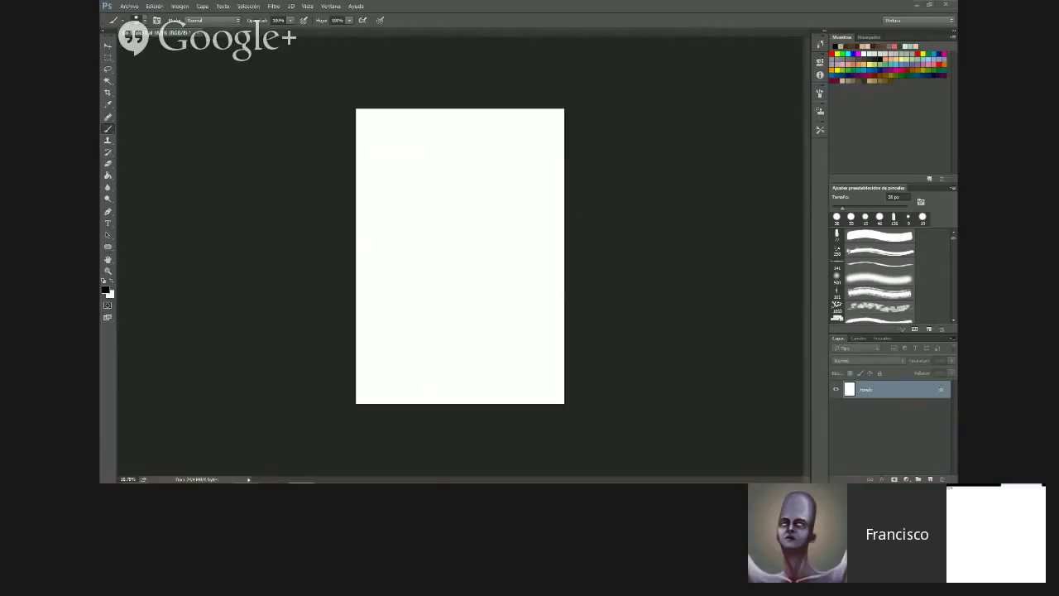
click(930, 479)
Increase the brush size for thicker strokes
key(ctrl+plus)
click(146, 19)
click(145, 19)
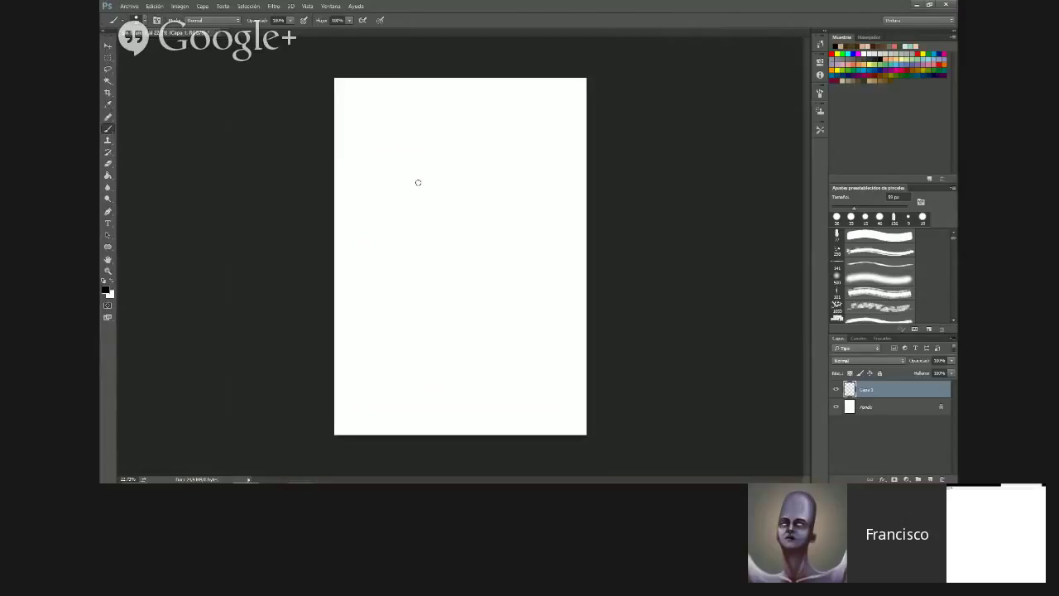
mouse_move(410, 194)
mouse_down()
mouse_move(409, 186)
mouse_move(409, 197)
mouse_up()
key(ctrl+z)
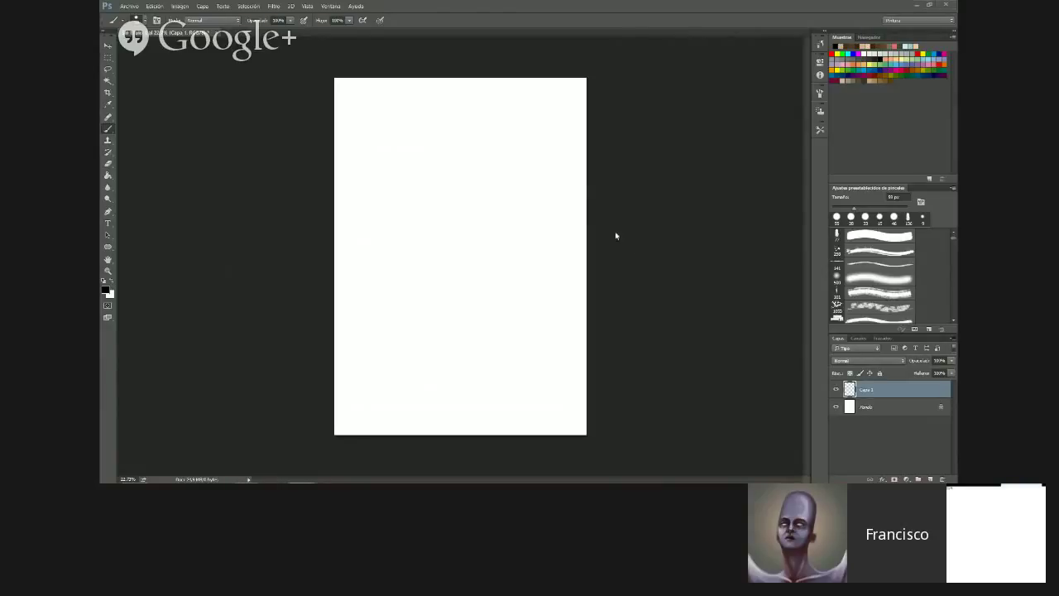
key(alt)
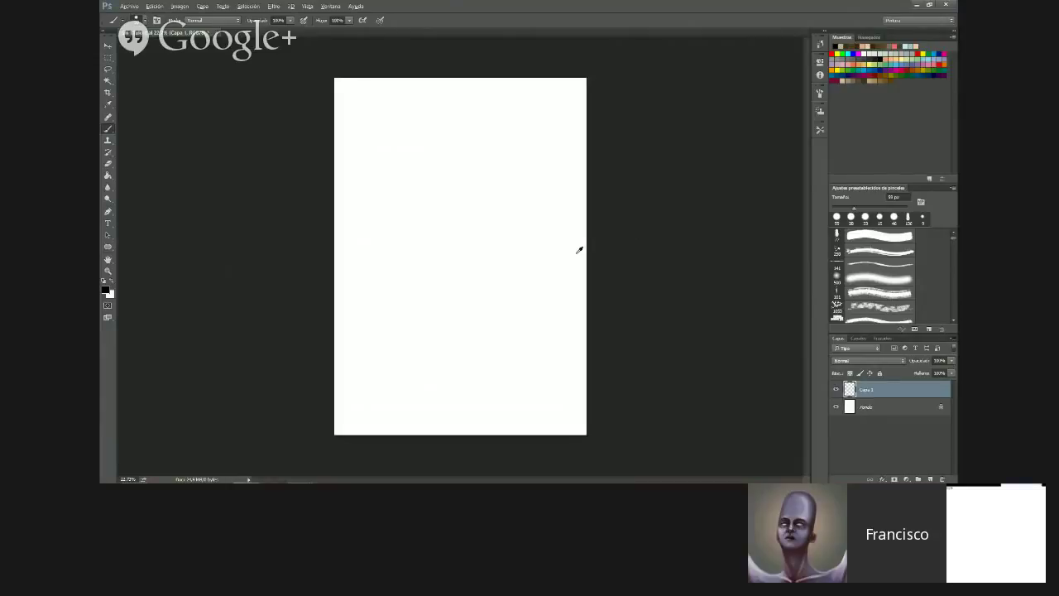
scroll(579, 250, up, 1)
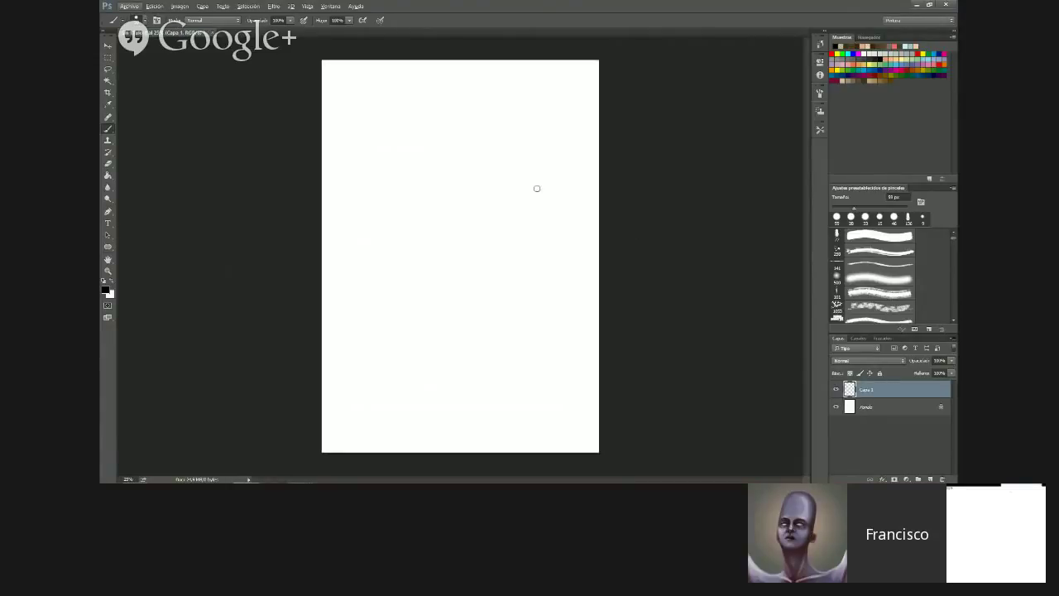
mouse_move(553, 321)
mouse_down()
mouse_move(485, 249)
mouse_move(483, 187)
mouse_move(393, 160)
mouse_move(425, 353)
mouse_up()
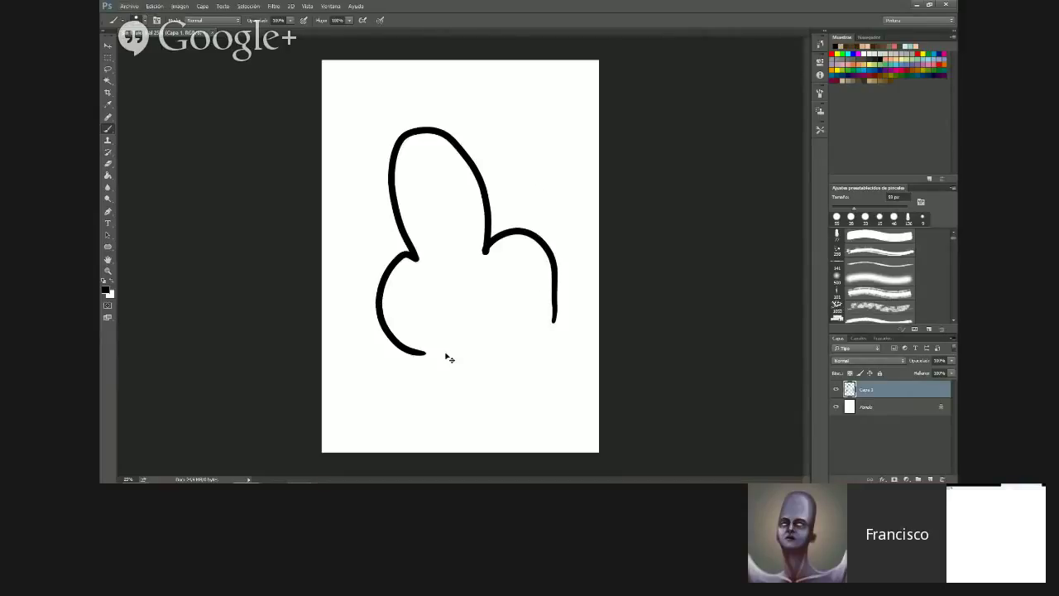
key(ctrl+z)
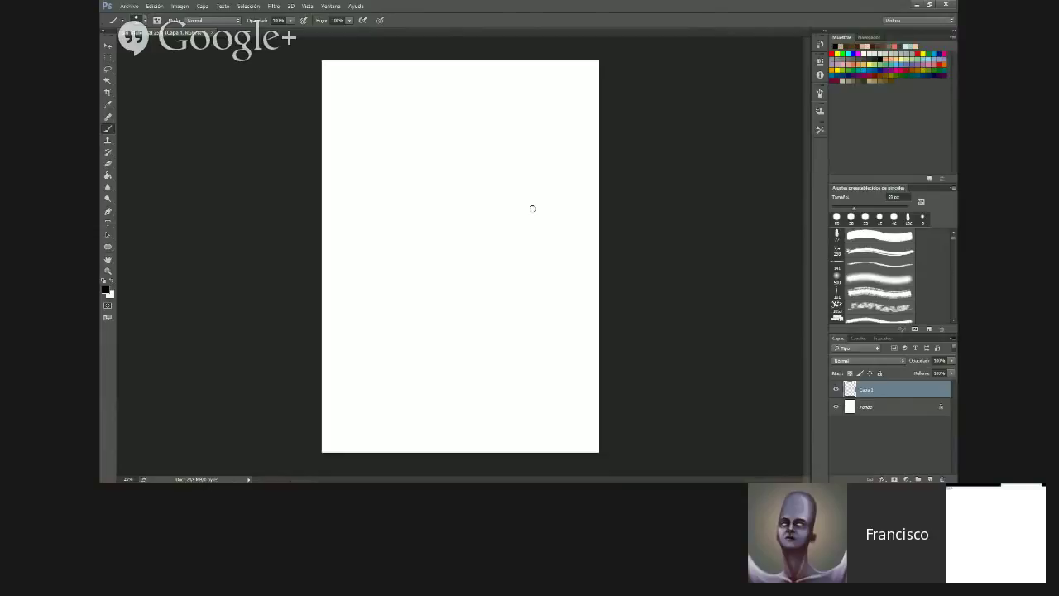
Draw a tilted rounded head rising from a swim ring, with two dot eyes and a small smile
mouse_move(429, 355)
mouse_down()
mouse_move(424, 288)
mouse_move(414, 198)
mouse_move(445, 170)
mouse_move(498, 199)
mouse_move(568, 314)
mouse_up()
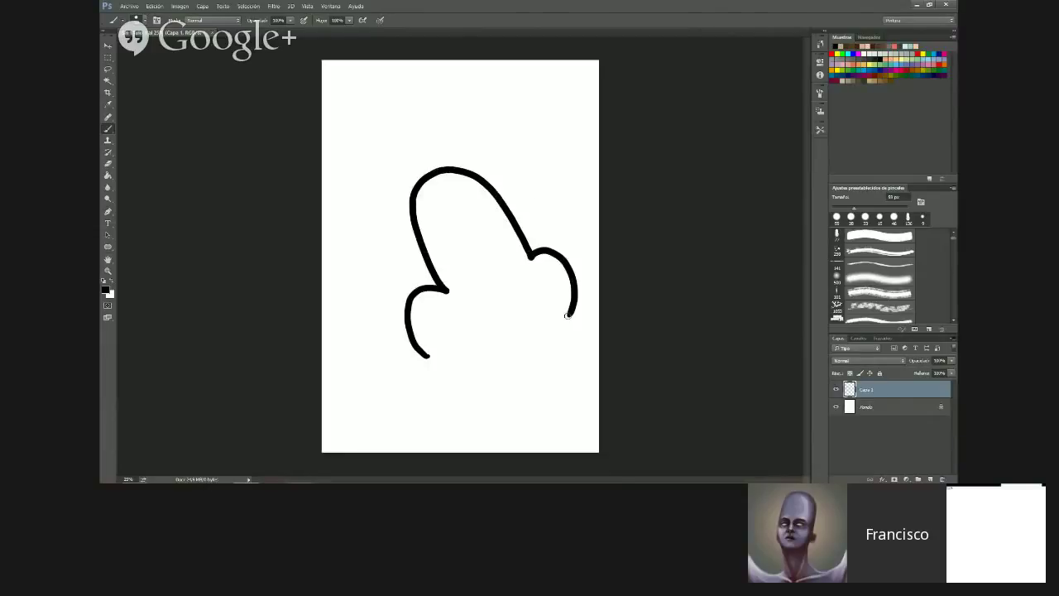
drag(444, 289, 533, 257)
drag(467, 262, 482, 259)
click(447, 249)
click(484, 240)
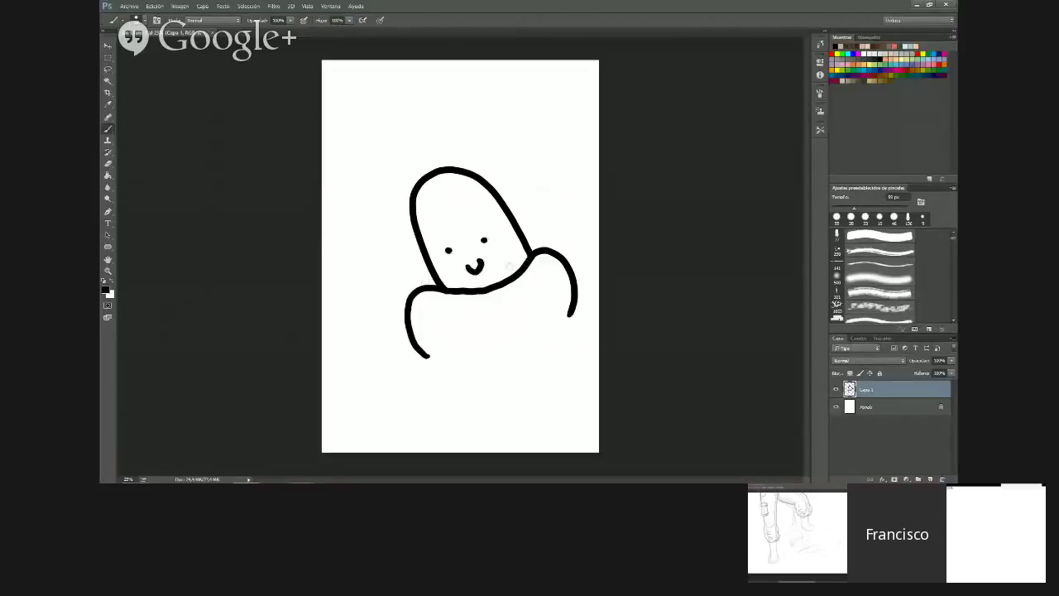
Complete the swim ring with its back edges, closed lower outline and a small valve on its upper edge
drag(414, 291, 438, 279)
drag(525, 253, 541, 249)
mouse_move(425, 356)
mouse_down()
mouse_move(450, 365)
mouse_move(539, 347)
mouse_move(573, 313)
mouse_up()
drag(560, 267, 578, 257)
Draw wavy water lines on both sides of the swim ring and a spiral curl on the character's forehead
drag(339, 318, 405, 321)
drag(572, 307, 598, 312)
drag(363, 291, 413, 286)
drag(430, 187, 441, 199)
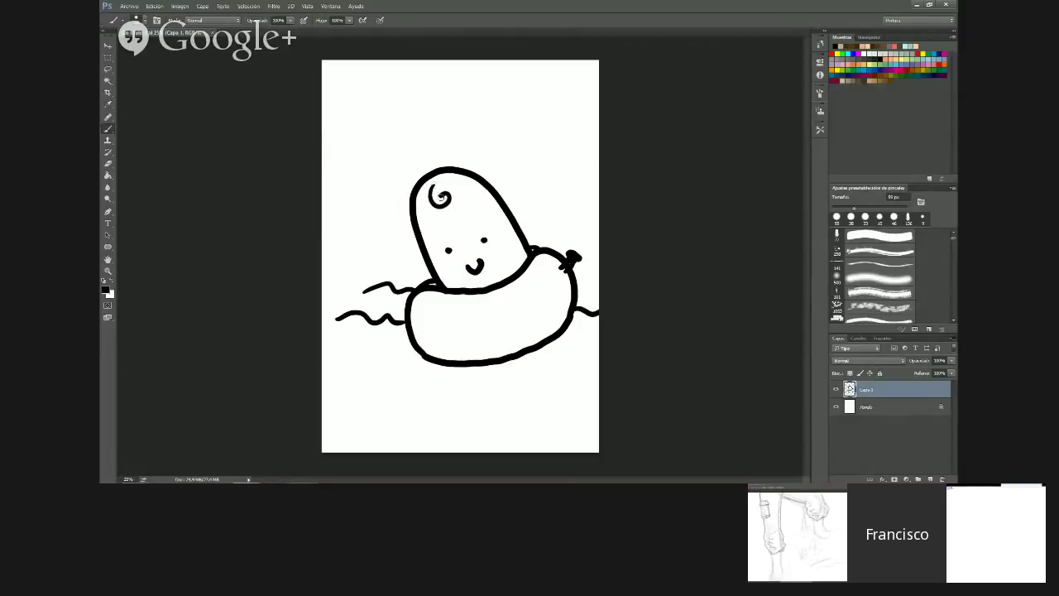
Handwrite "mami ya se nadar" above the head and enclose it in a speech bubble
mouse_move(362, 111)
mouse_down()
mouse_move(367, 127)
mouse_move(419, 93)
mouse_up()
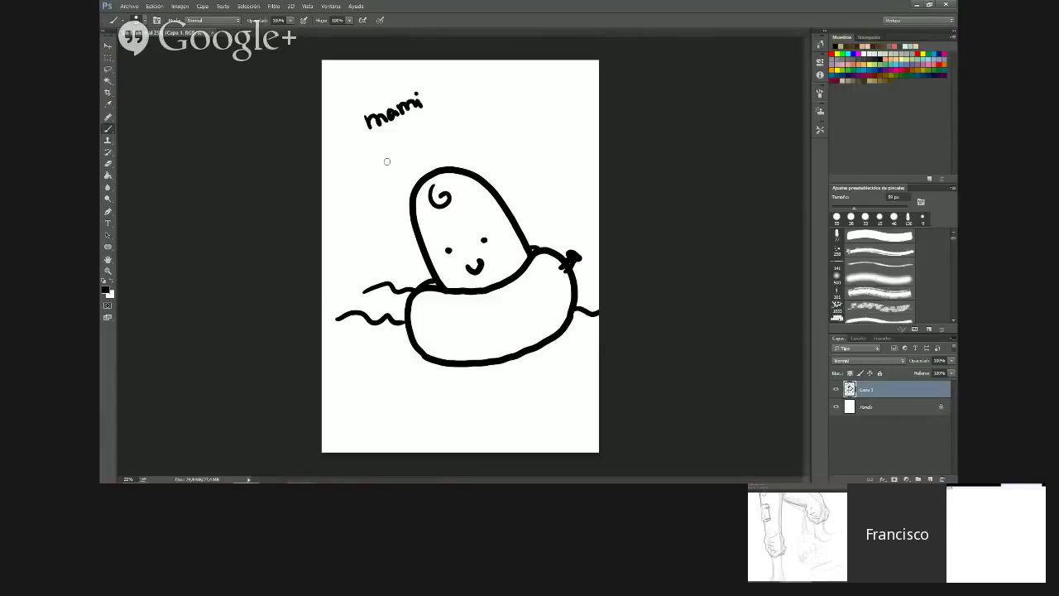
drag(369, 144, 527, 74)
mouse_move(346, 101)
mouse_down()
mouse_move(372, 177)
mouse_move(547, 56)
mouse_up()
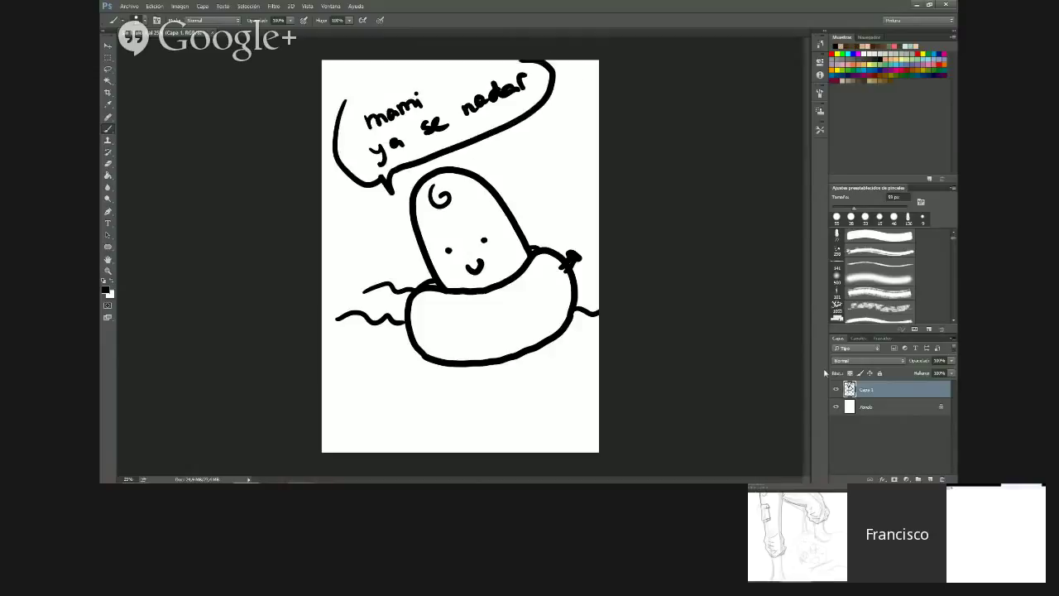
Draw a horizontal ground line beneath the swim ring and hide the drawing layer
drag(379, 367, 592, 359)
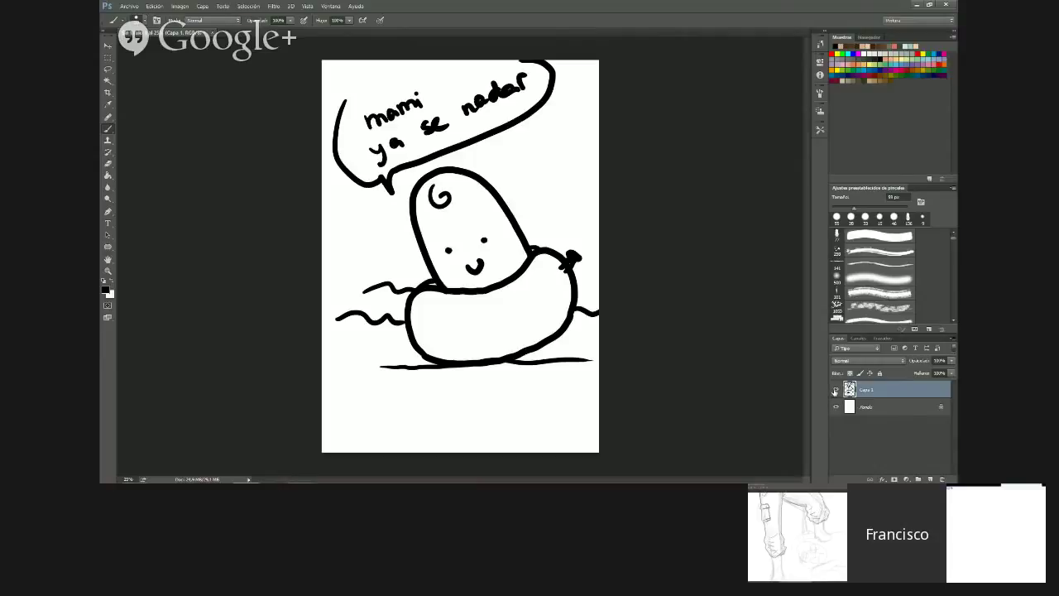
click(835, 390)
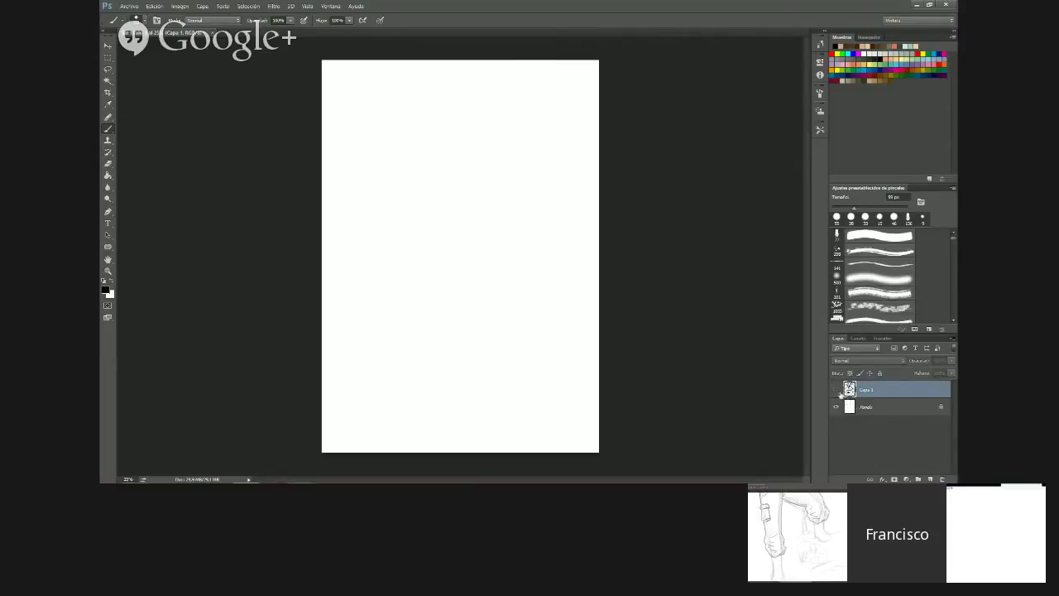
On a new layer, draw a raised arm with an open hand coming out of wavy water, with ripple lines on both sides
click(930, 479)
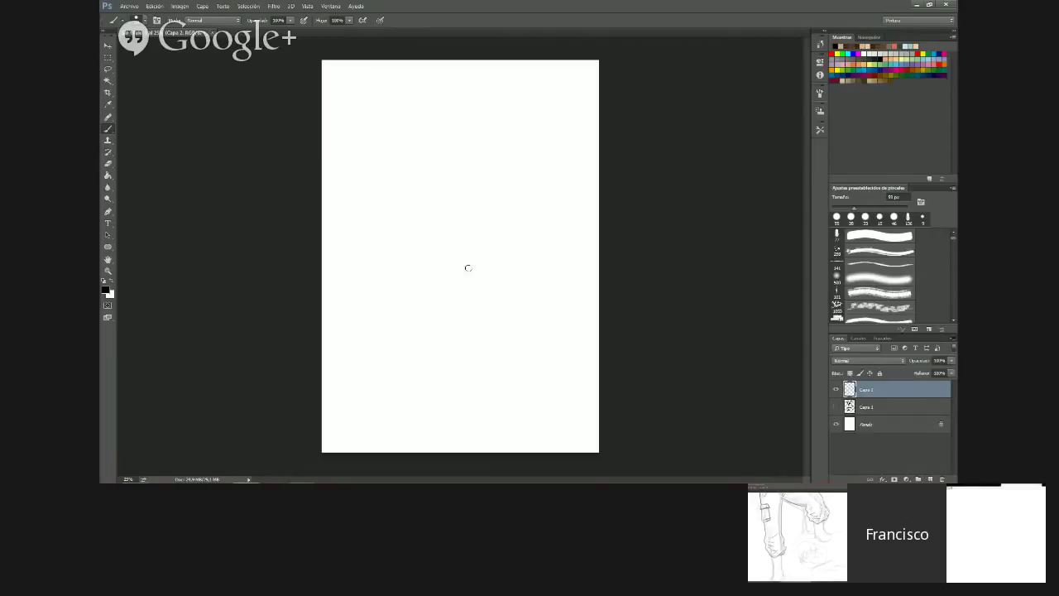
mouse_move(429, 312)
mouse_down()
mouse_move(448, 245)
mouse_move(472, 260)
mouse_move(440, 239)
mouse_move(440, 226)
mouse_move(473, 216)
mouse_move(461, 206)
mouse_move(485, 191)
mouse_move(513, 220)
mouse_move(477, 261)
mouse_up()
mouse_move(376, 321)
mouse_down()
mouse_move(395, 310)
mouse_move(498, 318)
mouse_up()
drag(475, 295, 516, 296)
drag(378, 287, 414, 287)
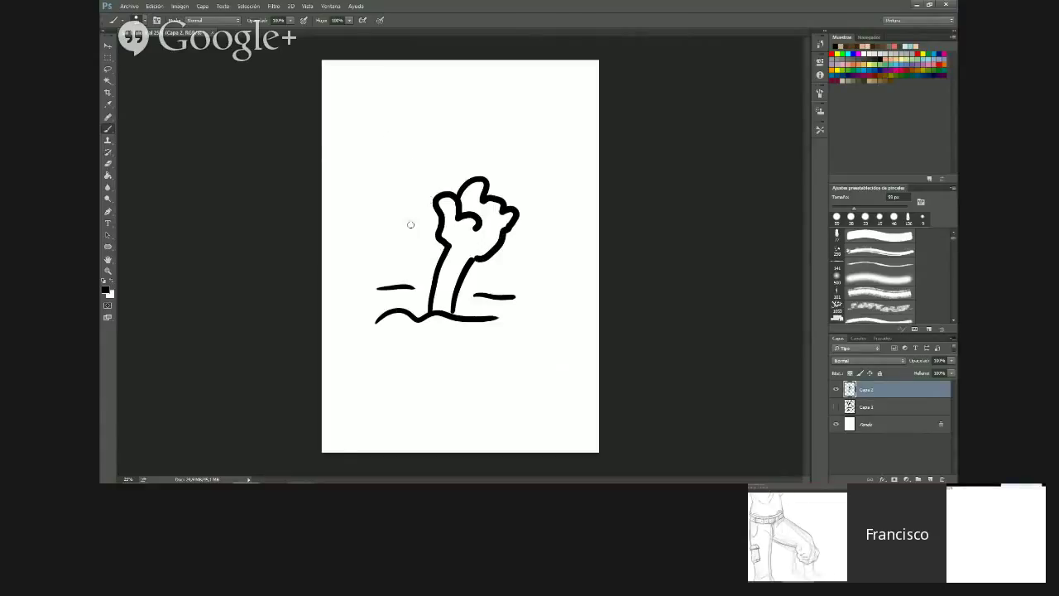
Draw three small bubbles beside the hand and handwrite "mami..." above it
drag(384, 247, 385, 245)
drag(394, 213, 393, 214)
drag(356, 259, 355, 259)
drag(374, 147, 427, 121)
click(432, 115)
click(444, 116)
click(453, 111)
click(459, 109)
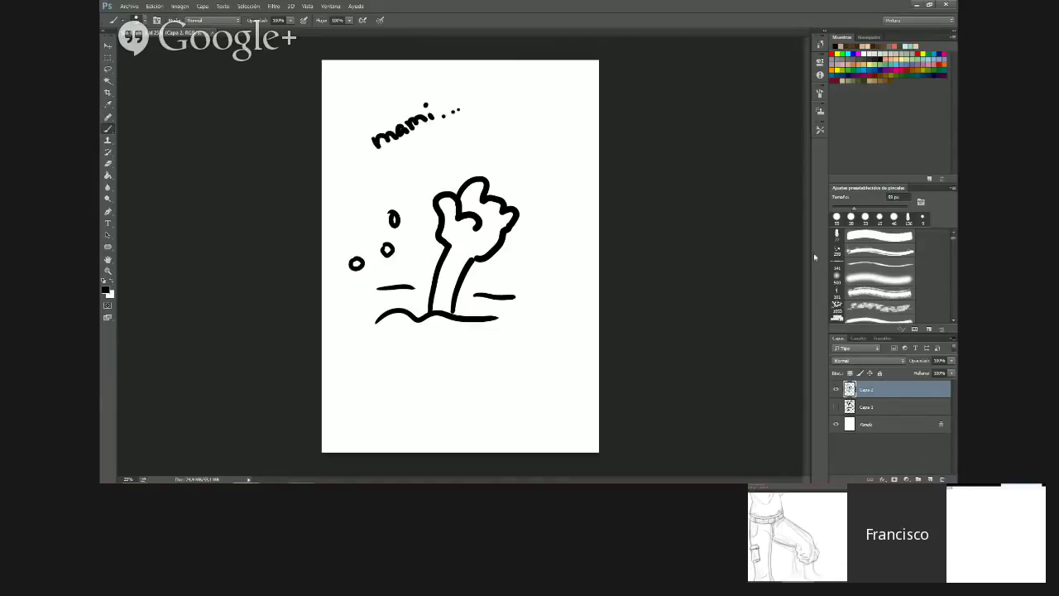
Show the hidden swim ring layer, delete both doodle layers together, and add a new empty layer
key(alt)
click(837, 407)
shift+click(888, 407)
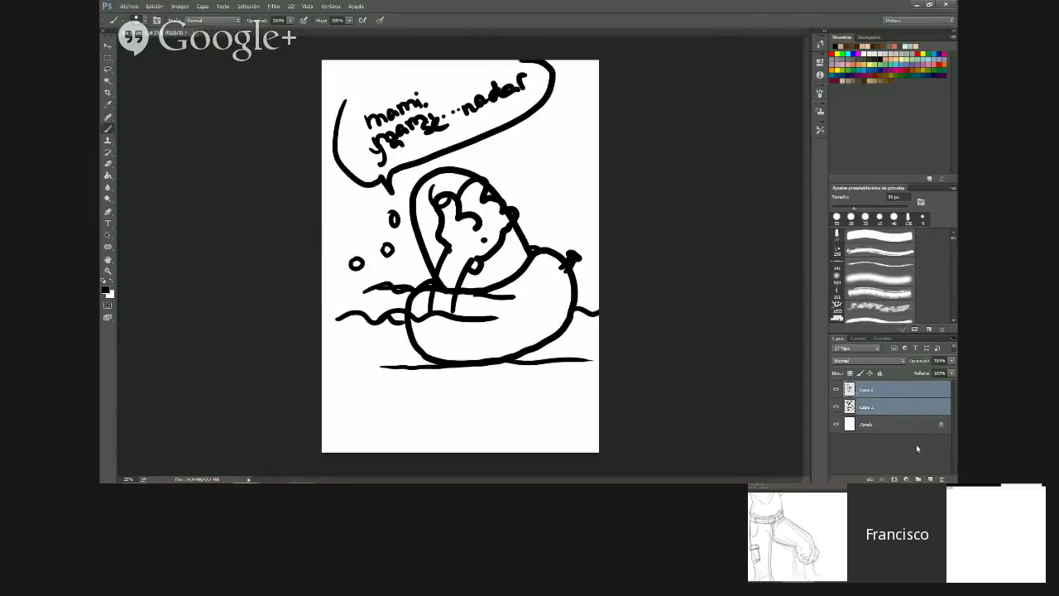
click(942, 478)
click(481, 185)
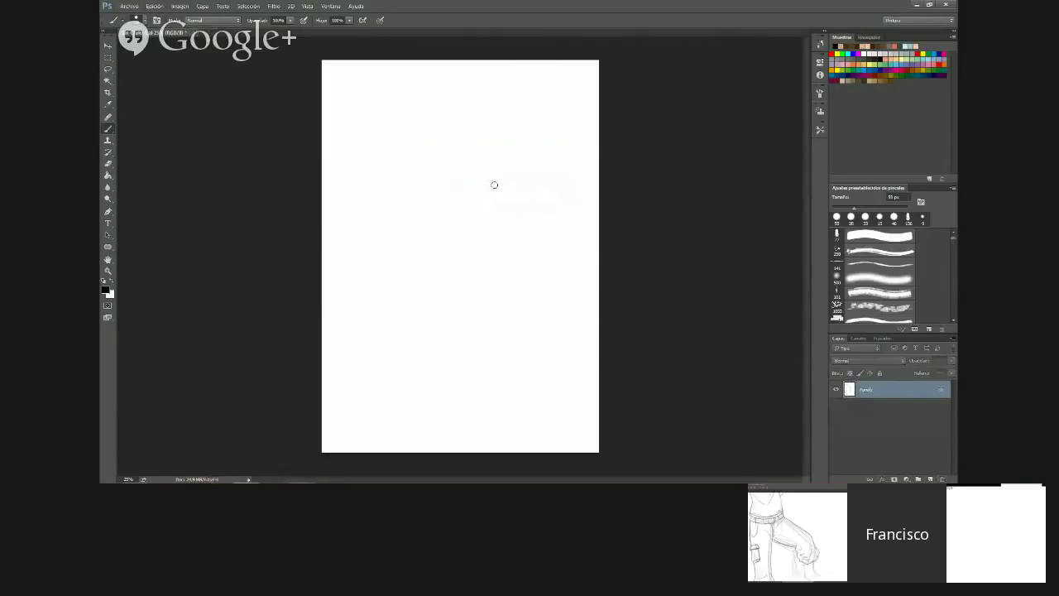
click(929, 478)
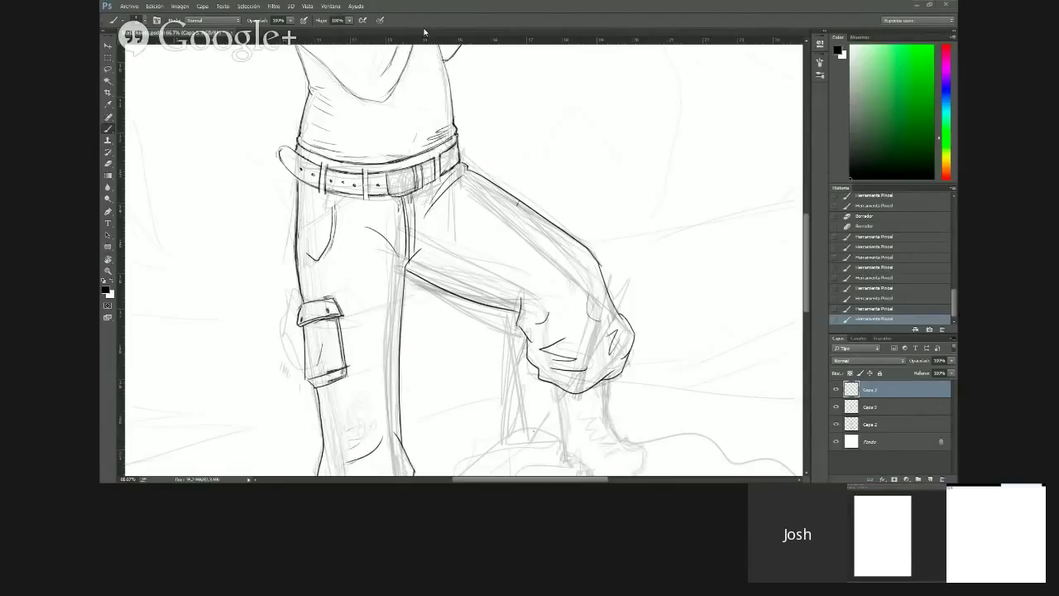
Draw a round smiling face with two eyes over the sketched head below the figure's raised foot
key(z)
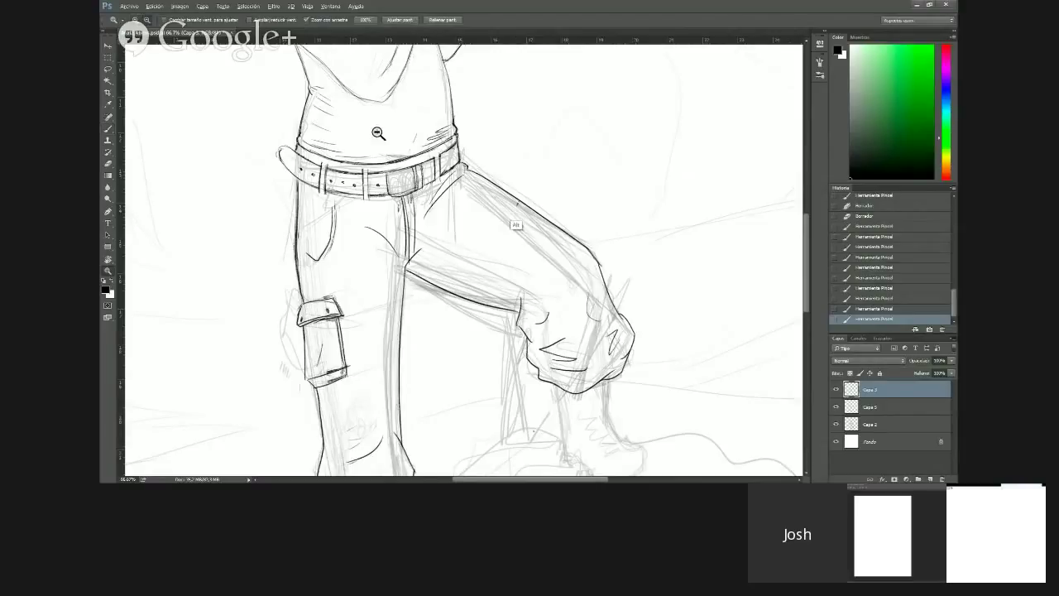
alt+click(378, 133)
alt+click(391, 160)
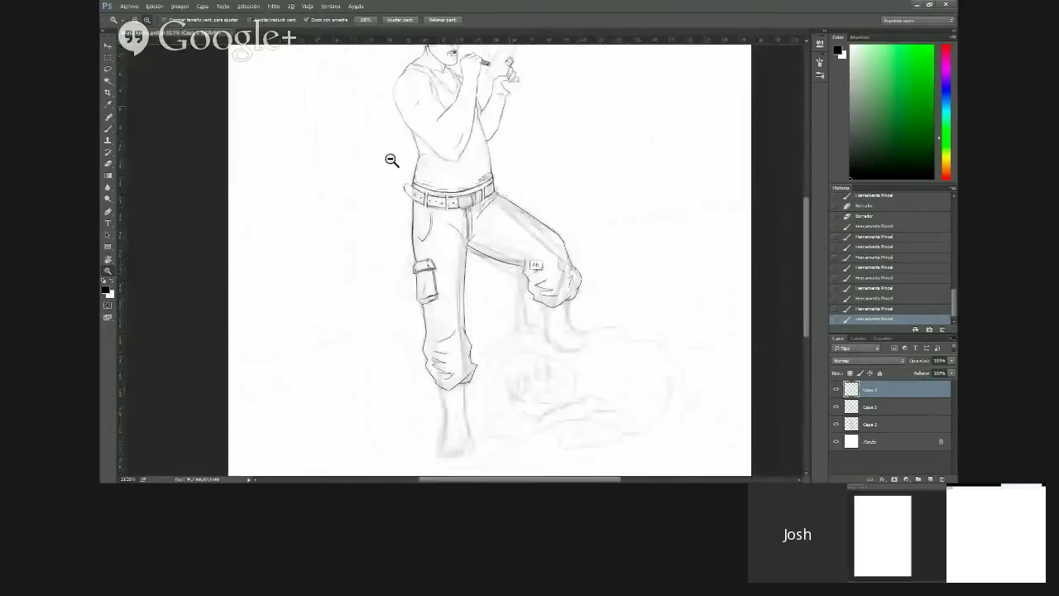
alt+click(394, 160)
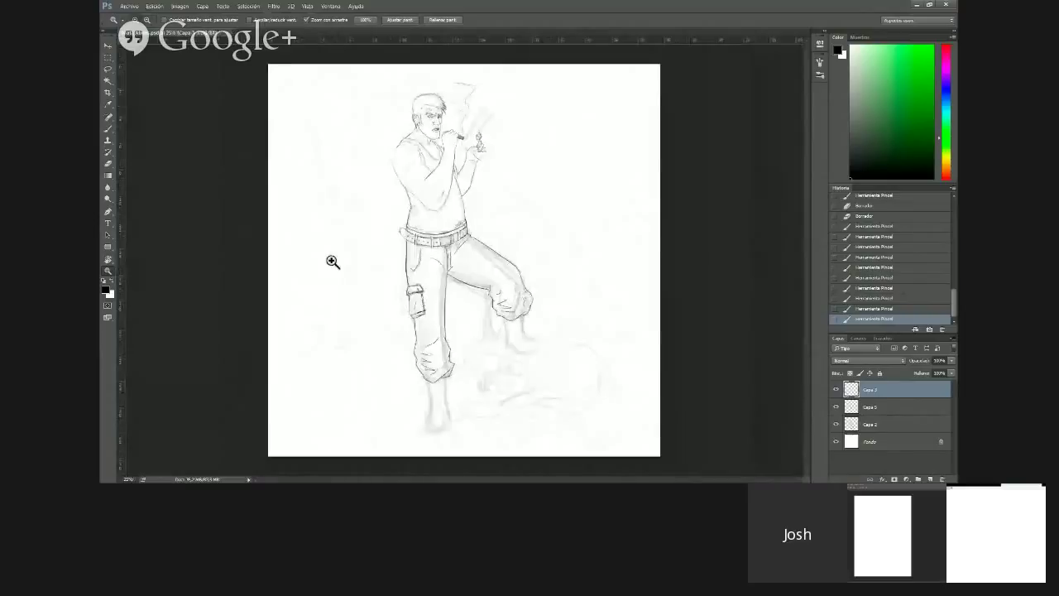
click(332, 262)
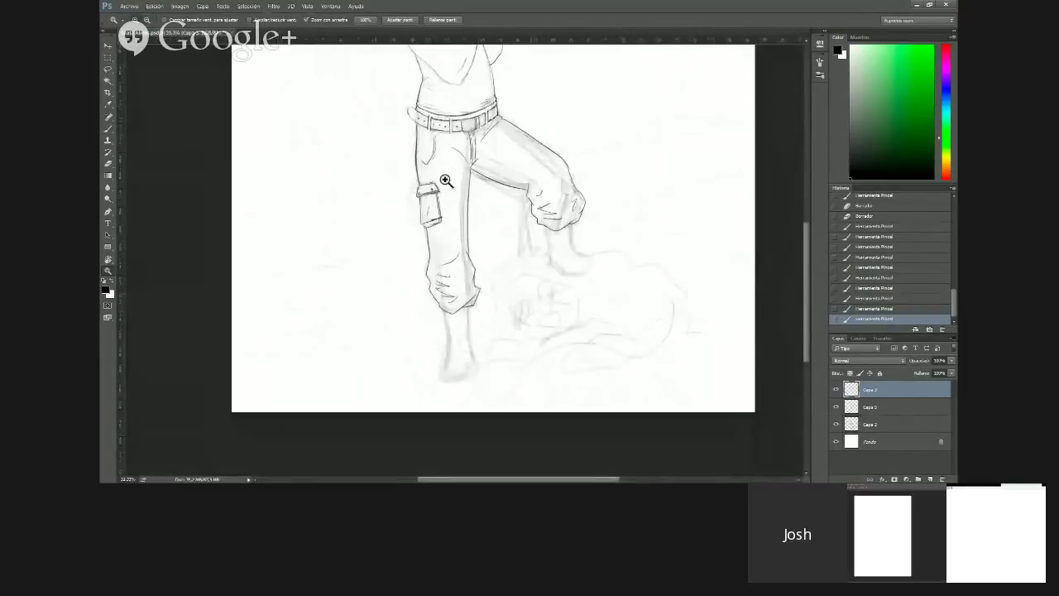
key(b)
drag(416, 187, 423, 221)
mouse_move(538, 316)
mouse_down()
mouse_move(561, 341)
mouse_move(541, 319)
mouse_up()
drag(542, 279, 507, 290)
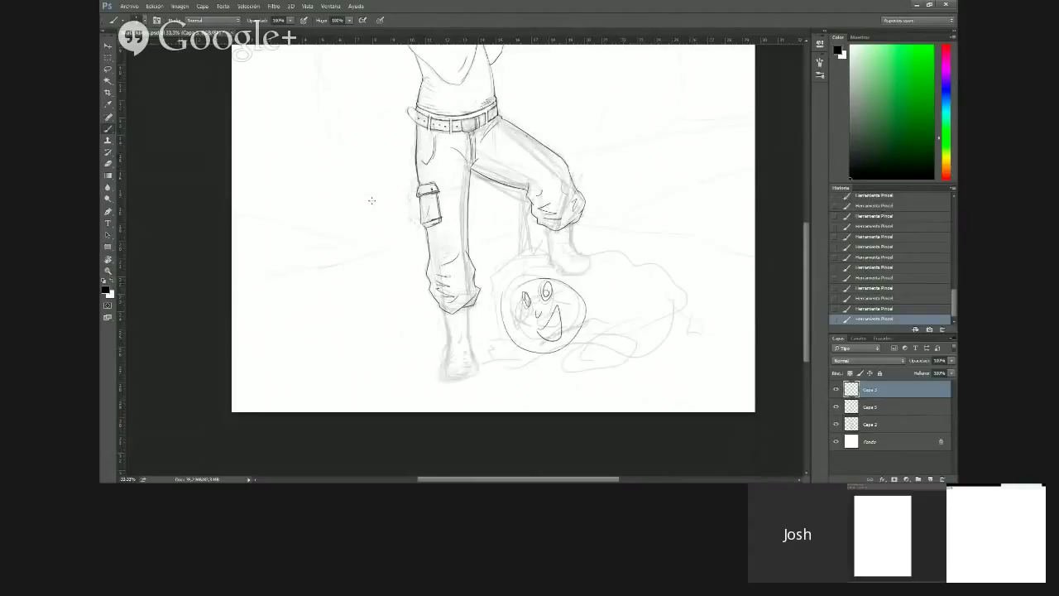
Draw a rounded body outline behind the smiling face, with an arm and open hand raised from it
mouse_move(591, 246)
mouse_down()
mouse_move(639, 346)
mouse_move(586, 351)
mouse_up()
drag(619, 262, 622, 226)
mouse_move(635, 272)
mouse_down()
mouse_move(632, 229)
mouse_move(660, 172)
mouse_move(637, 242)
mouse_move(611, 235)
mouse_up()
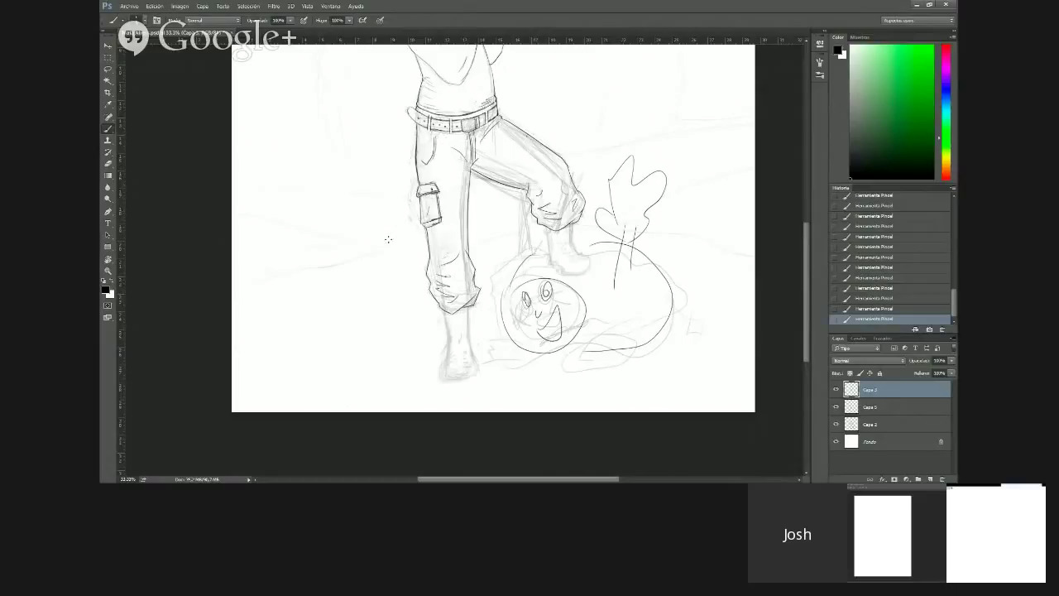
Handwrite "¡HOLA!" beneath the smiling face
mouse_move(518, 361)
mouse_down()
mouse_move(523, 383)
mouse_move(541, 371)
mouse_up()
drag(561, 354, 576, 381)
mouse_move(576, 344)
mouse_down()
mouse_move(591, 381)
mouse_move(592, 357)
mouse_up()
drag(501, 360, 509, 397)
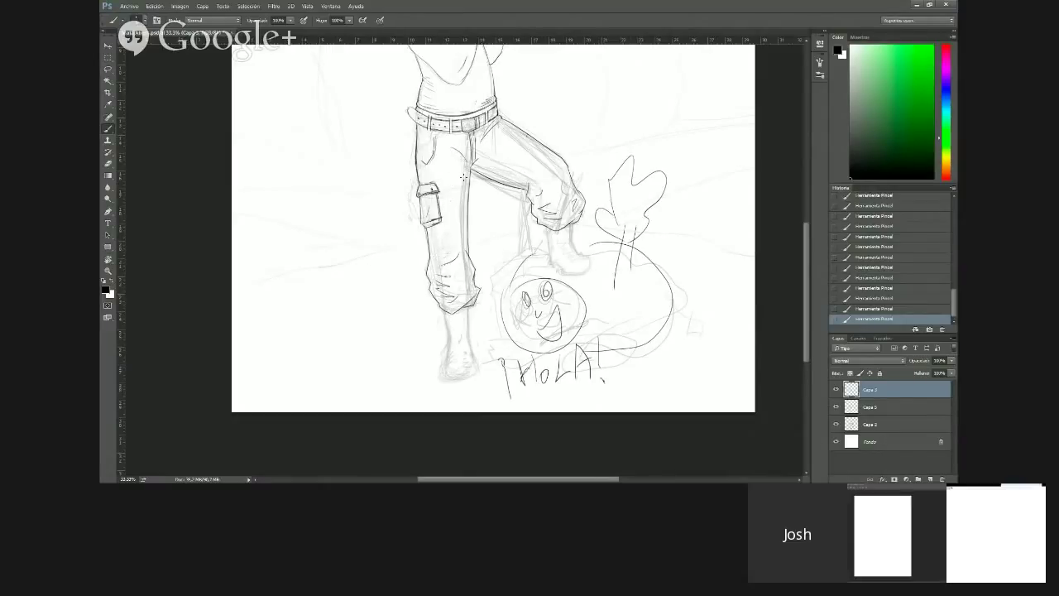
Erase the smiling face, body, raised hand and "¡HOLA!" lettering from the figure sketch
key(e)
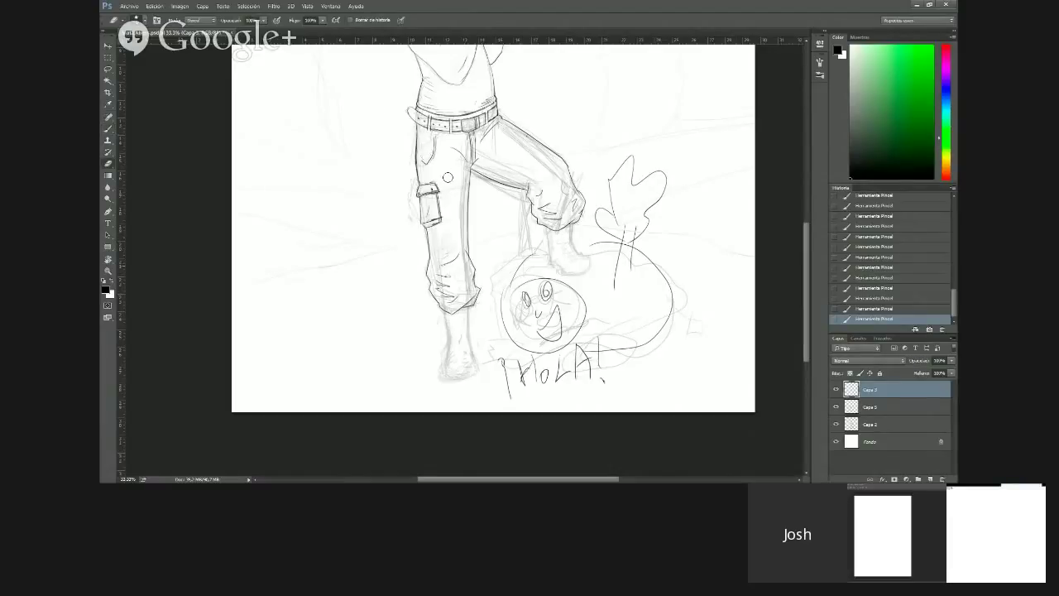
mouse_move(616, 227)
mouse_down()
mouse_move(632, 269)
mouse_move(662, 177)
mouse_move(628, 159)
mouse_move(603, 225)
mouse_move(644, 193)
mouse_move(647, 176)
mouse_move(672, 319)
mouse_move(638, 348)
mouse_up()
mouse_move(605, 385)
mouse_down()
mouse_move(600, 347)
mouse_move(566, 384)
mouse_move(556, 364)
mouse_up()
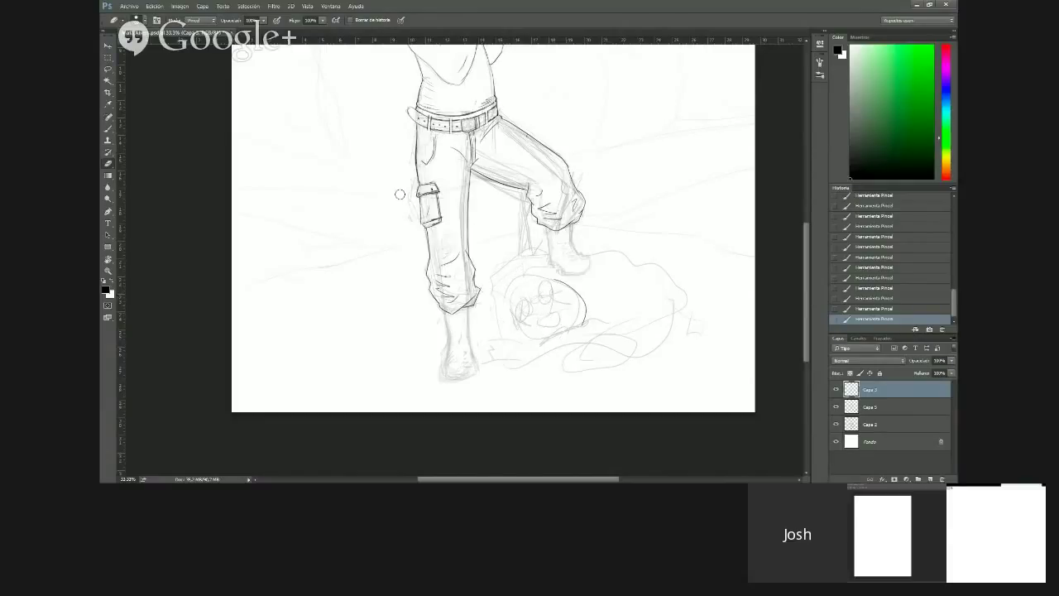
Start inking the boot of the figure's standing leg with short vertical brush strokes
key(z)
click(359, 217)
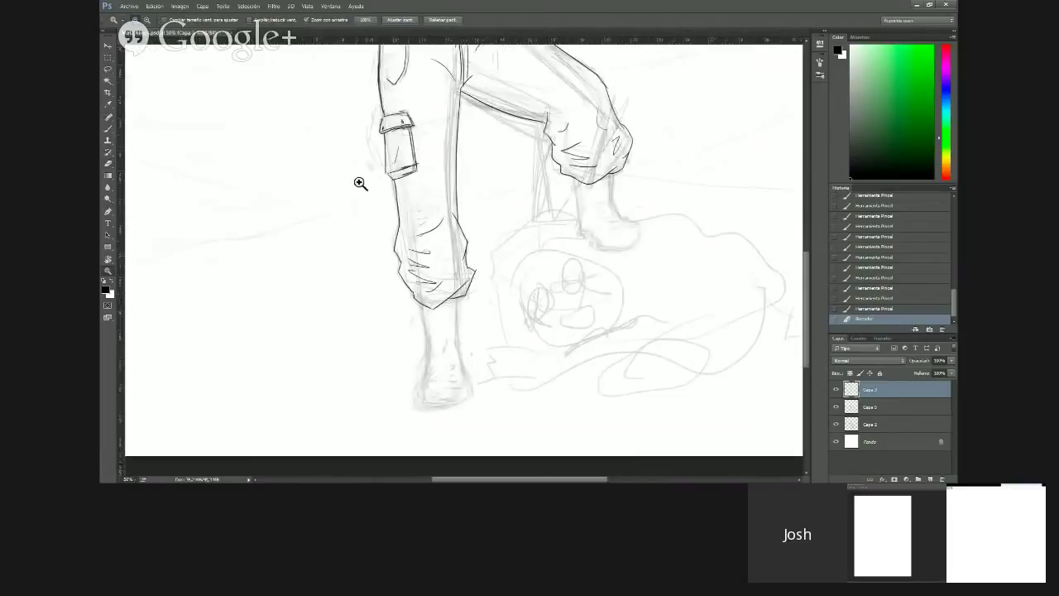
key(b)
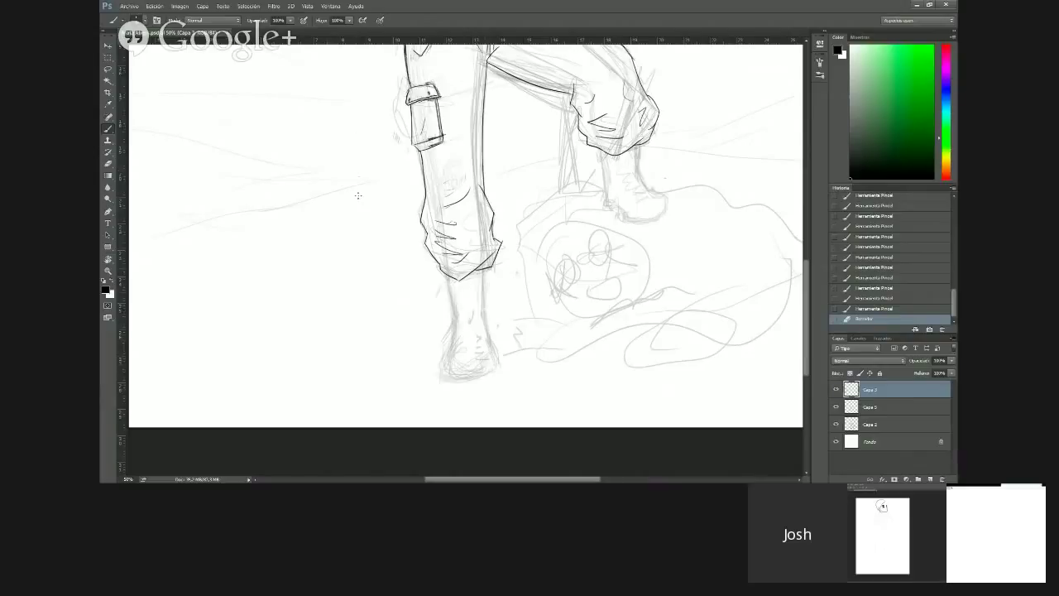
drag(355, 181, 356, 208)
drag(357, 190, 357, 208)
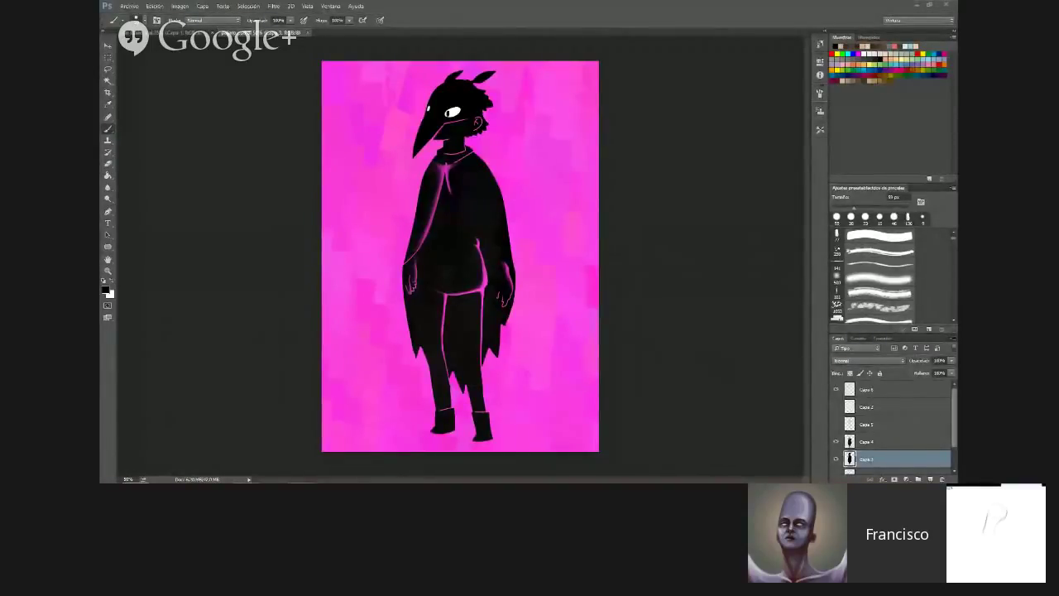
View and close the document with the woman's head, and the one with the long-haired figure raising both arms
key(ctrl+Tab)
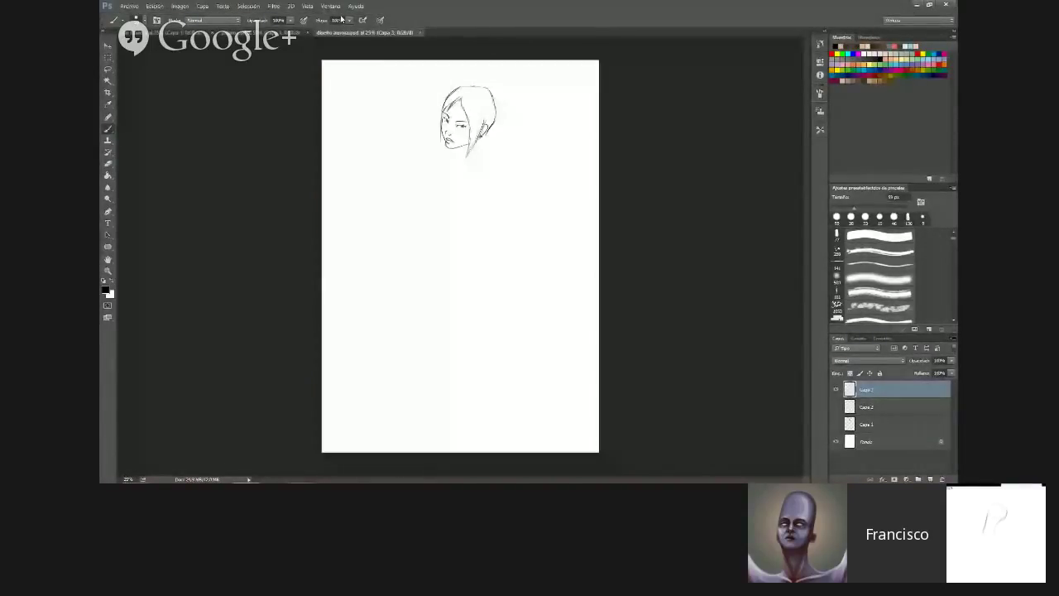
click(421, 32)
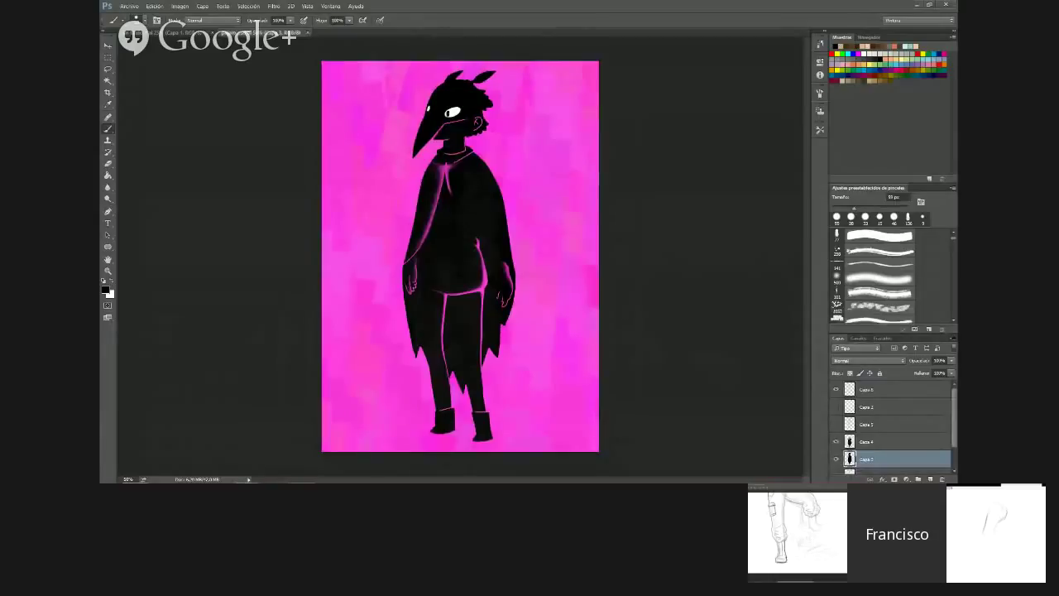
key(ctrl+Tab)
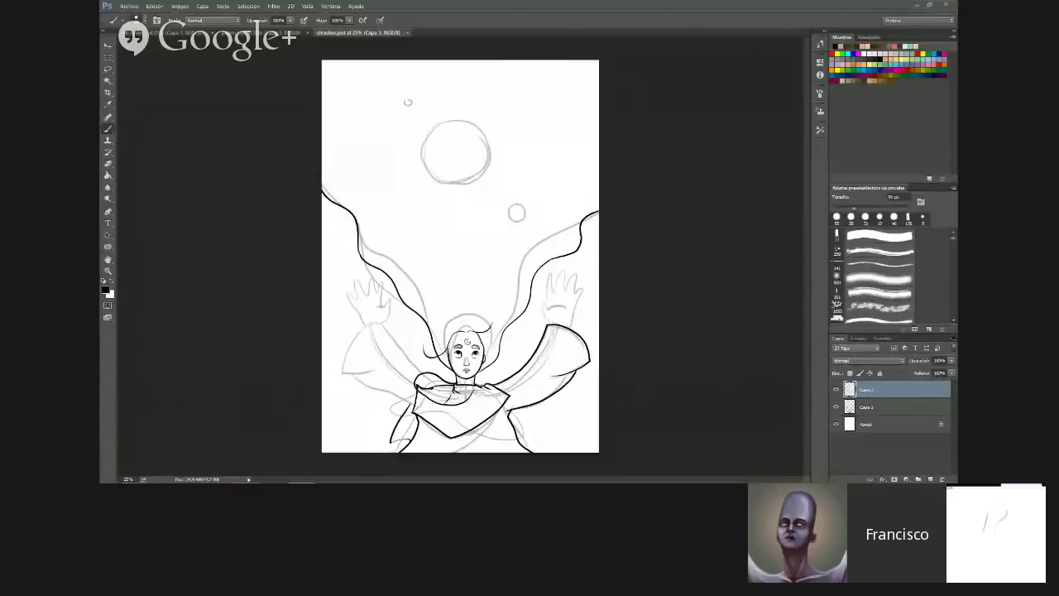
click(407, 33)
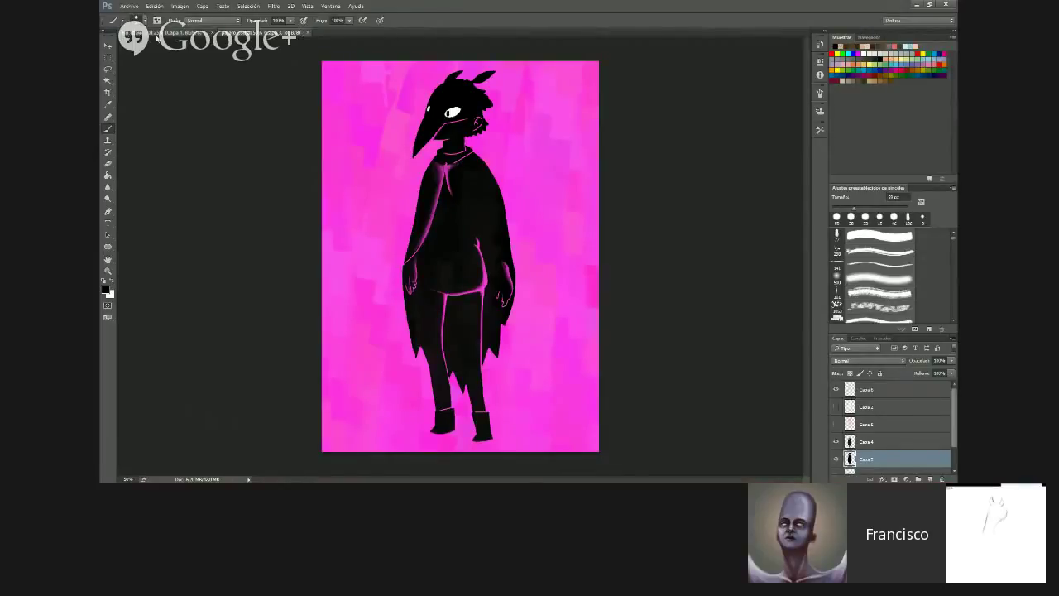
Close the pink crow figure document, view the rooster-headed figure with the bat enlarged, and close that document too
click(157, 34)
click(299, 33)
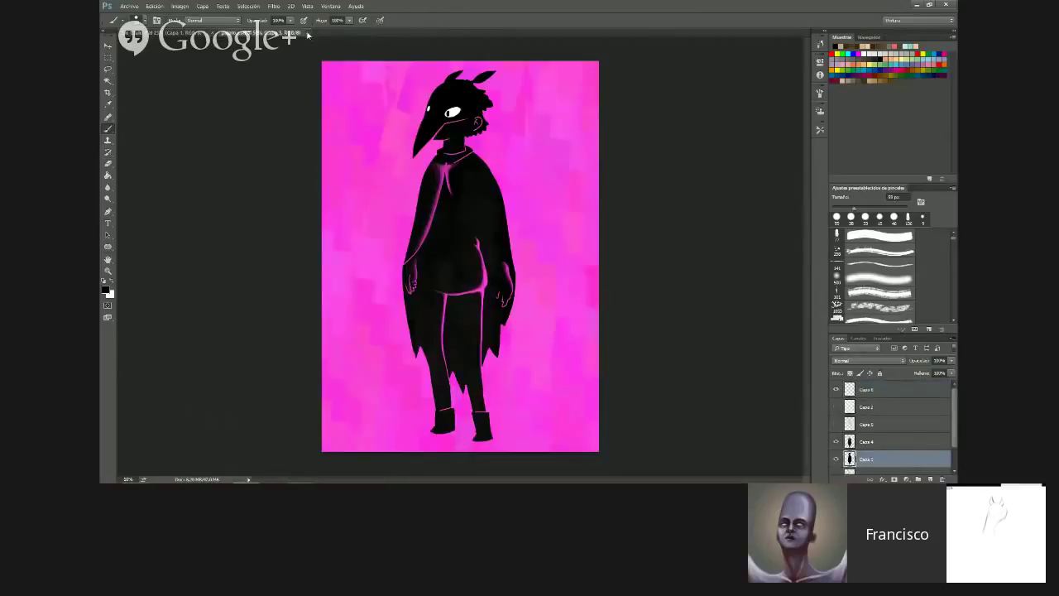
click(306, 34)
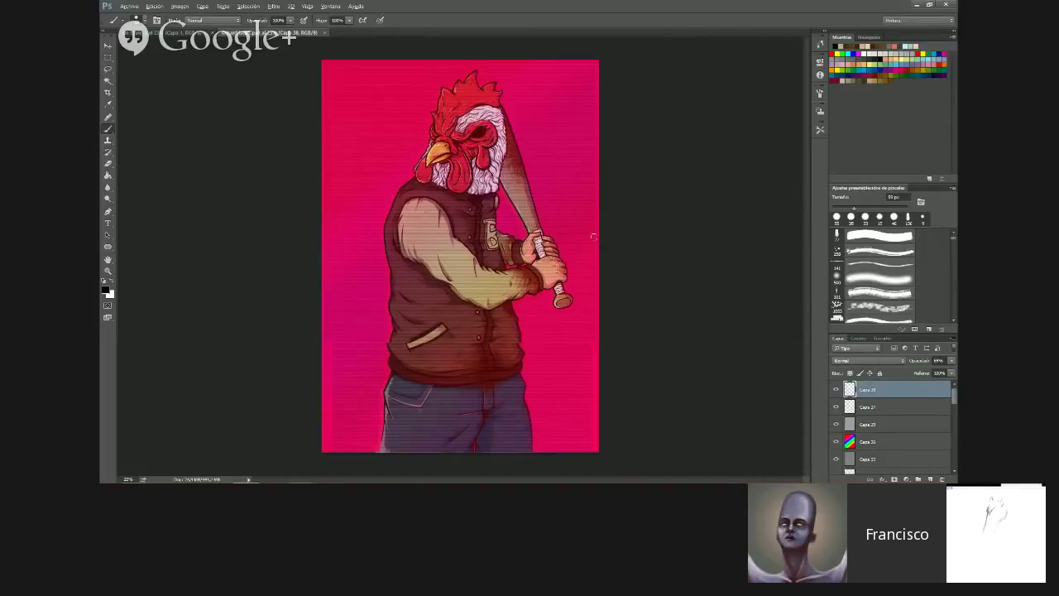
scroll(592, 237, up, 1)
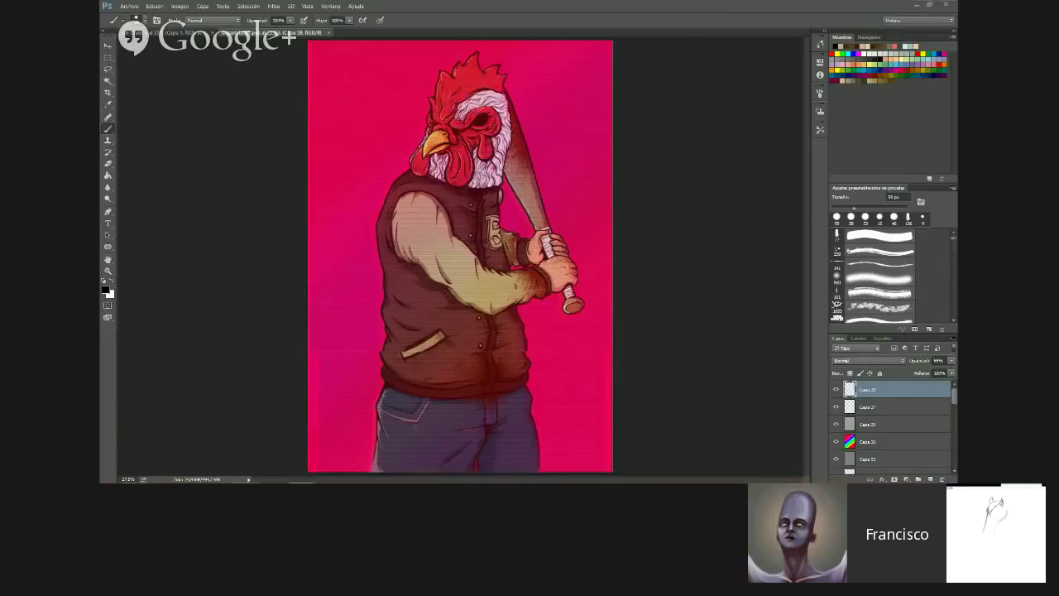
click(328, 34)
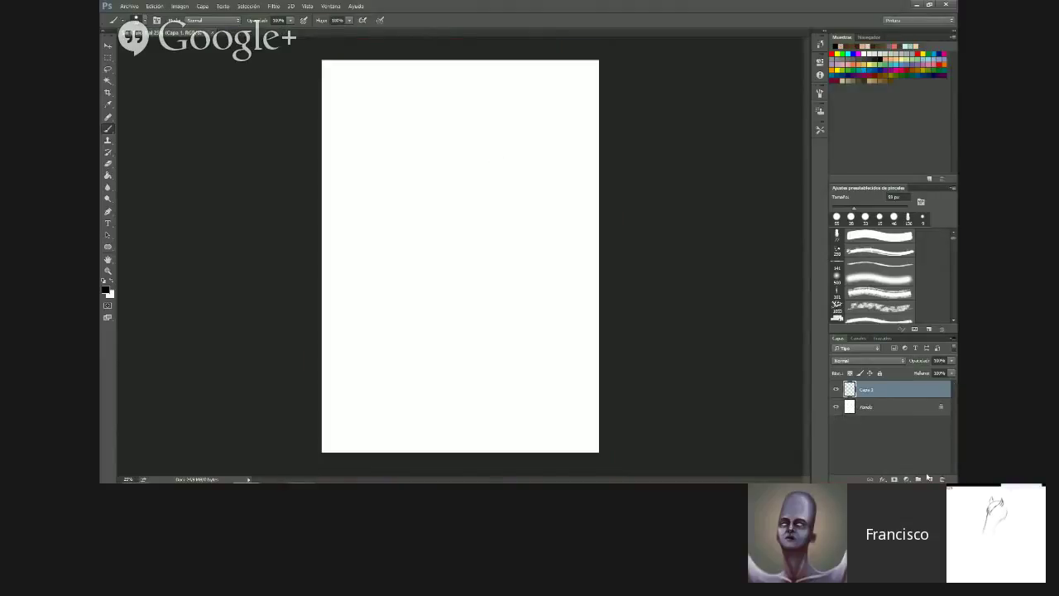
Set the brush size to 10 px for sketching on the blank canvas
click(138, 20)
drag(150, 48, 124, 47)
click(631, 188)
scroll(545, 178, up, 1)
scroll(545, 178, up, 1)
scroll(546, 179, up, 1)
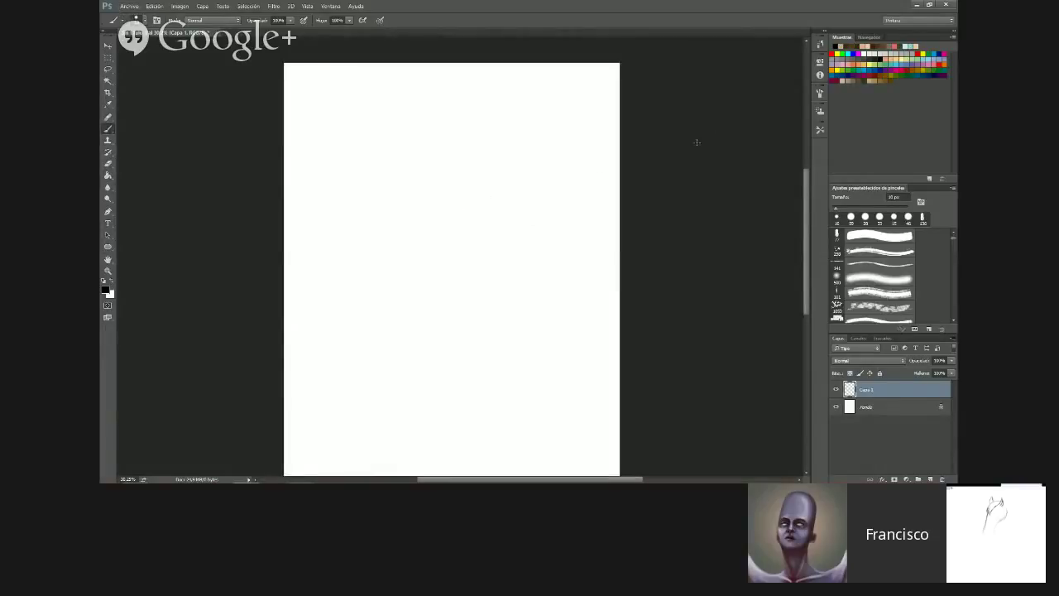
scroll(697, 143, down, 2)
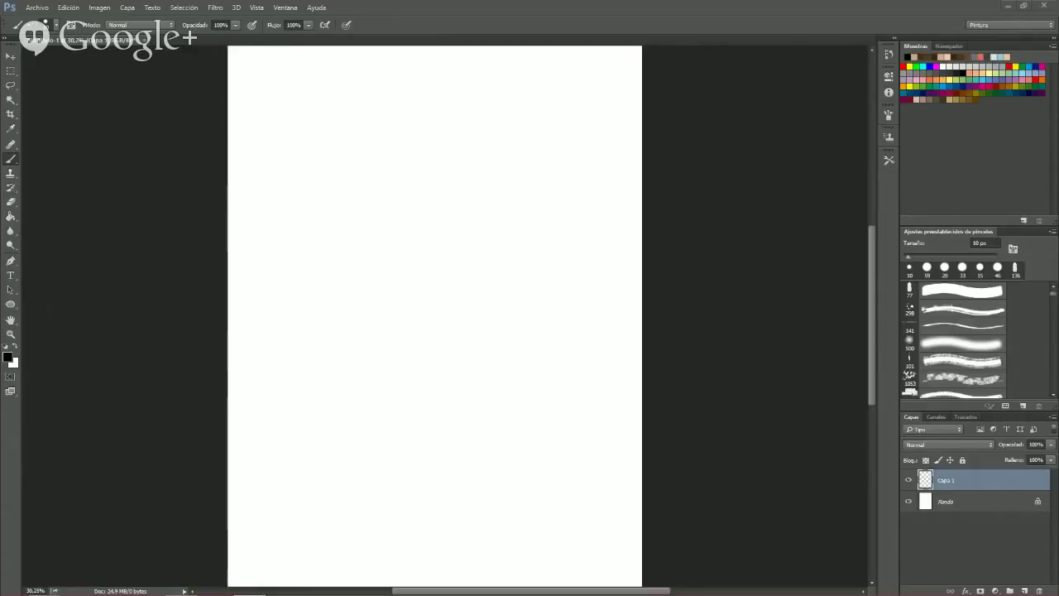
scroll(560, 281, down, 3)
scroll(558, 282, up, 2)
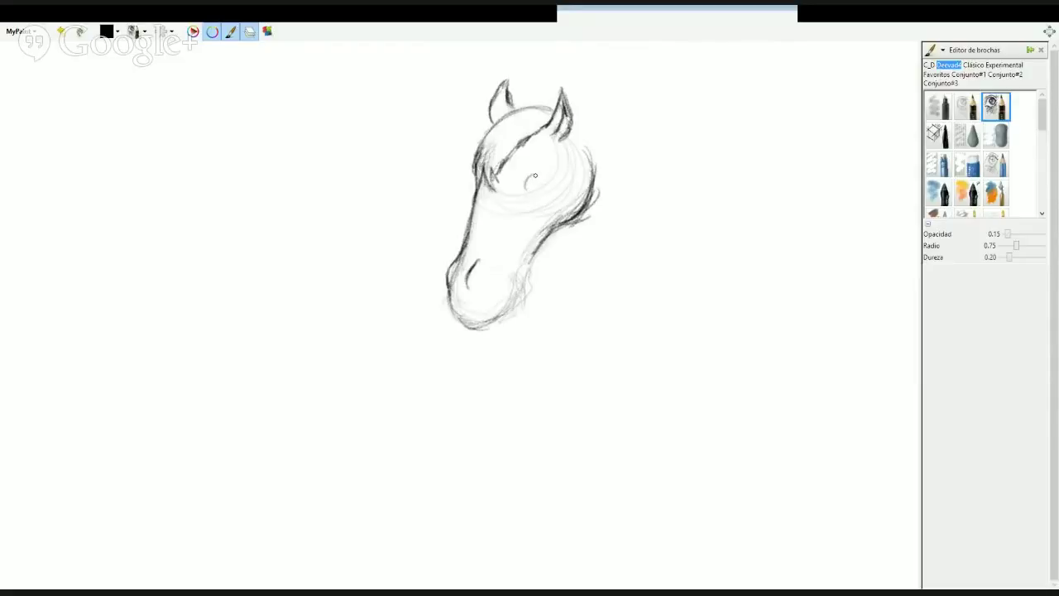
In MyPaint, draw the horse's eye, darken its nostril, and sketch the upper neck line down from the ear
mouse_move(531, 177)
mouse_down()
mouse_move(541, 177)
mouse_move(527, 189)
mouse_move(531, 180)
mouse_up()
mouse_move(469, 272)
mouse_down()
mouse_move(478, 261)
mouse_move(467, 276)
mouse_up()
drag(574, 128, 654, 241)
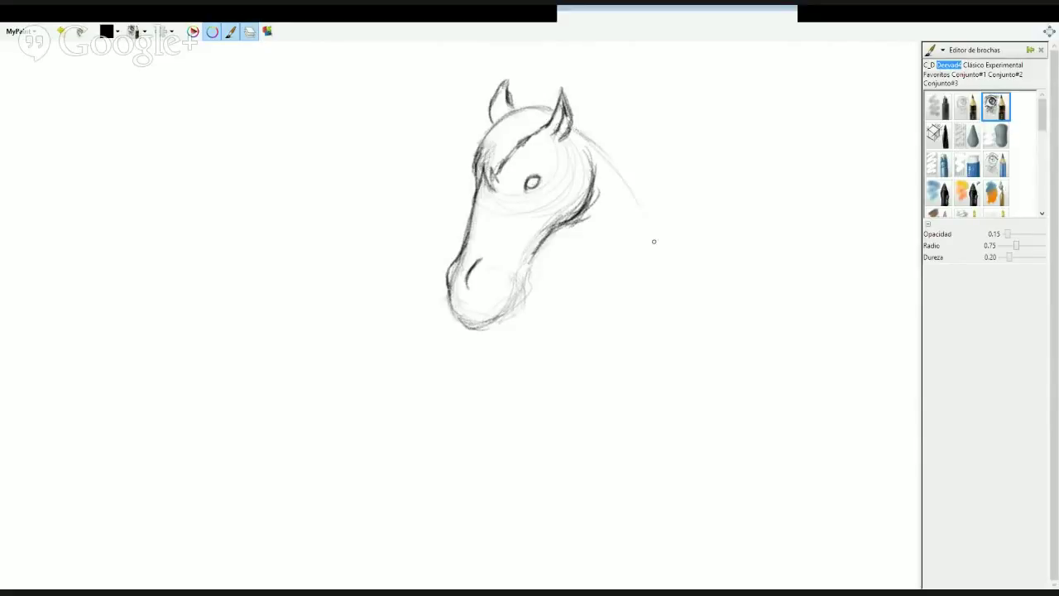
Erase the sketch lines at the back of the horse's cheek and redraw the curved upper neck line
key(e)
mouse_move(584, 161)
mouse_down()
mouse_move(587, 152)
mouse_move(594, 184)
mouse_up()
key(1)
drag(574, 129, 659, 244)
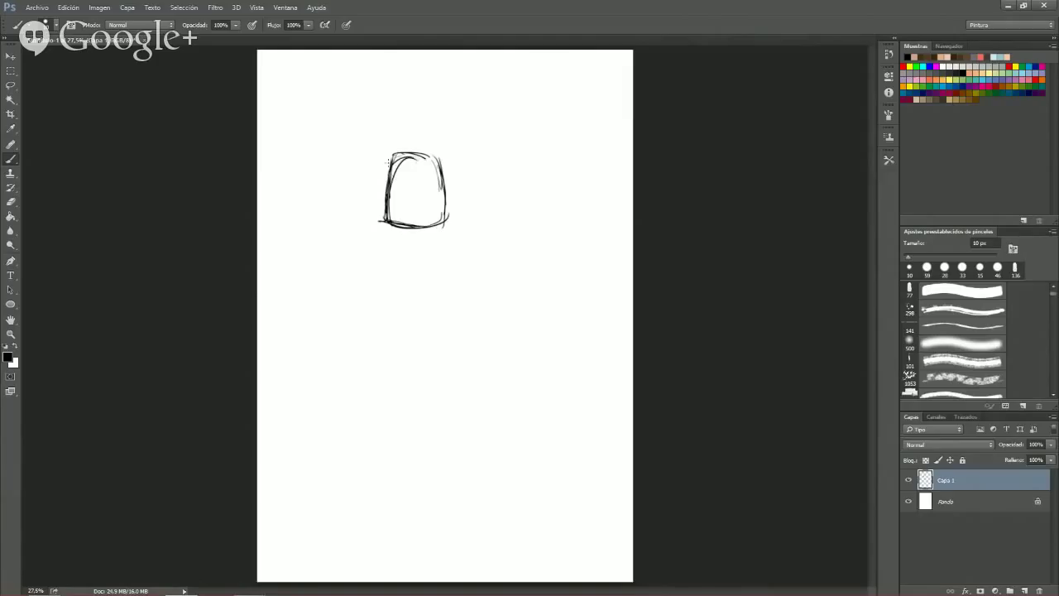
Back in Photoshop, sketch a curved outline above the rounded block shape and down its far side
drag(389, 151, 442, 129)
mouse_move(389, 152)
mouse_down()
mouse_move(455, 128)
mouse_move(468, 152)
mouse_up()
mouse_move(468, 152)
mouse_down()
mouse_move(487, 214)
mouse_move(469, 176)
mouse_up()
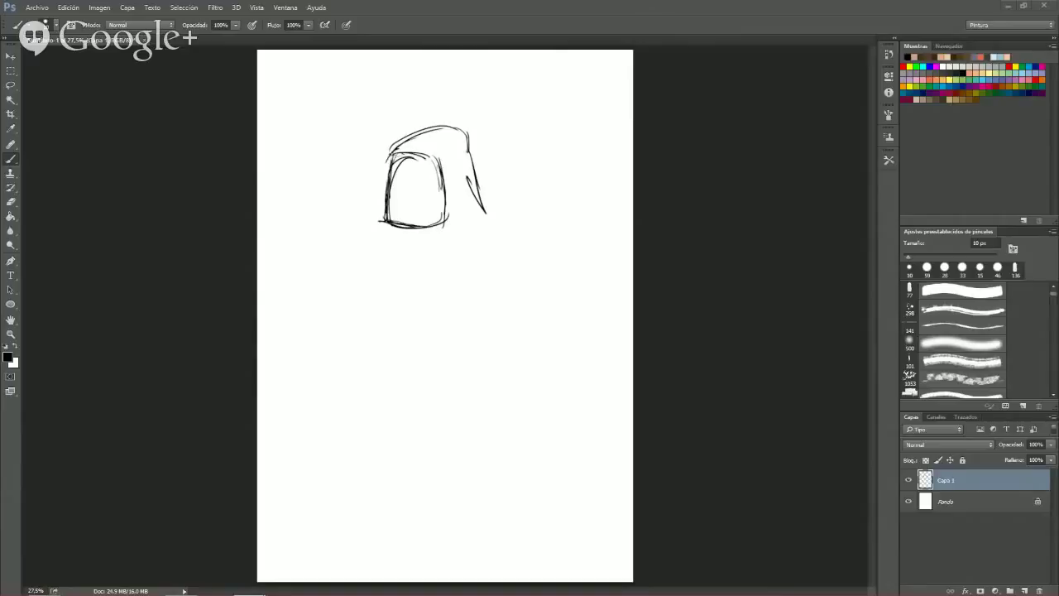
Delete the sketched layer and add a new empty layer
click(1037, 589)
click(473, 229)
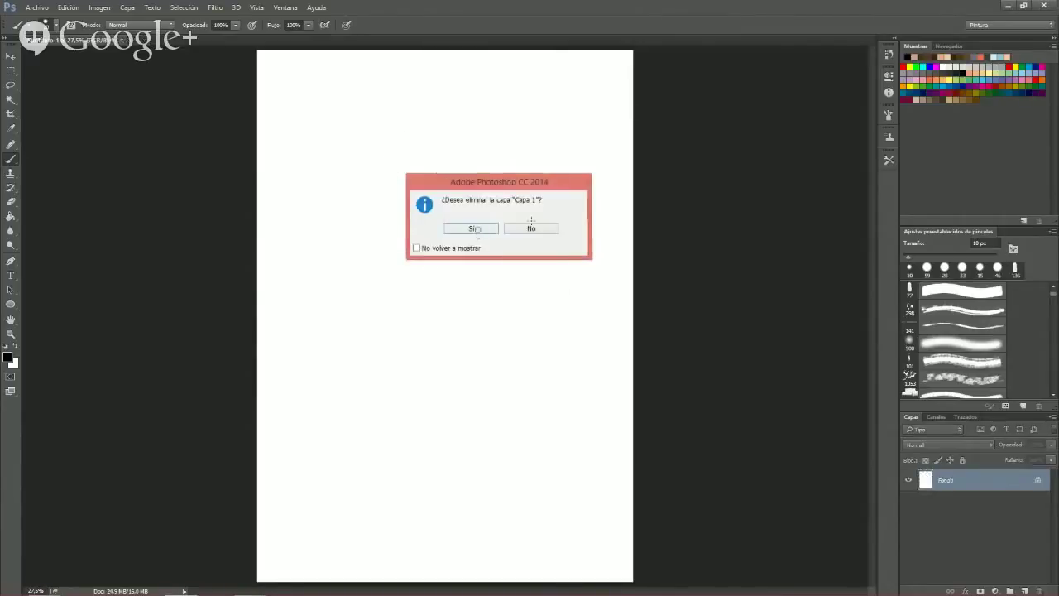
click(1024, 590)
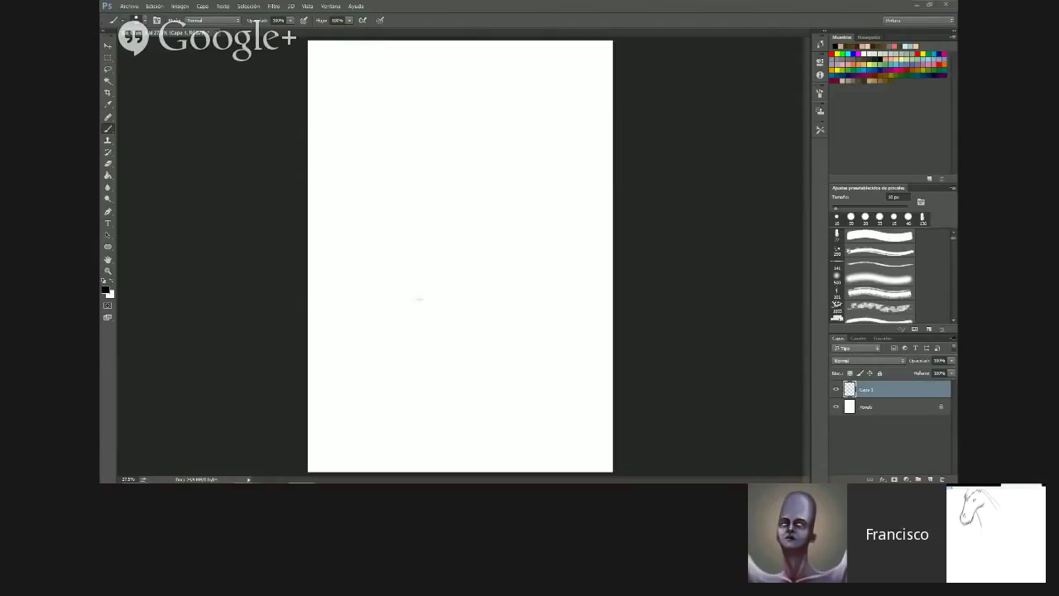
Sketch a round head with overlapping strokes and a small ear on each side in the canvas's upper part
drag(434, 134, 430, 171)
mouse_move(430, 155)
mouse_down()
mouse_move(440, 182)
mouse_move(442, 135)
mouse_up()
mouse_move(434, 135)
mouse_down()
mouse_move(471, 131)
mouse_move(483, 147)
mouse_up()
mouse_move(430, 175)
mouse_down()
mouse_move(459, 186)
mouse_move(485, 167)
mouse_move(486, 182)
mouse_up()
drag(428, 147, 429, 177)
mouse_move(438, 129)
mouse_down()
mouse_move(429, 147)
mouse_move(492, 169)
mouse_move(469, 183)
mouse_up()
mouse_move(429, 152)
mouse_down()
mouse_move(431, 162)
mouse_move(499, 156)
mouse_move(490, 161)
mouse_up()
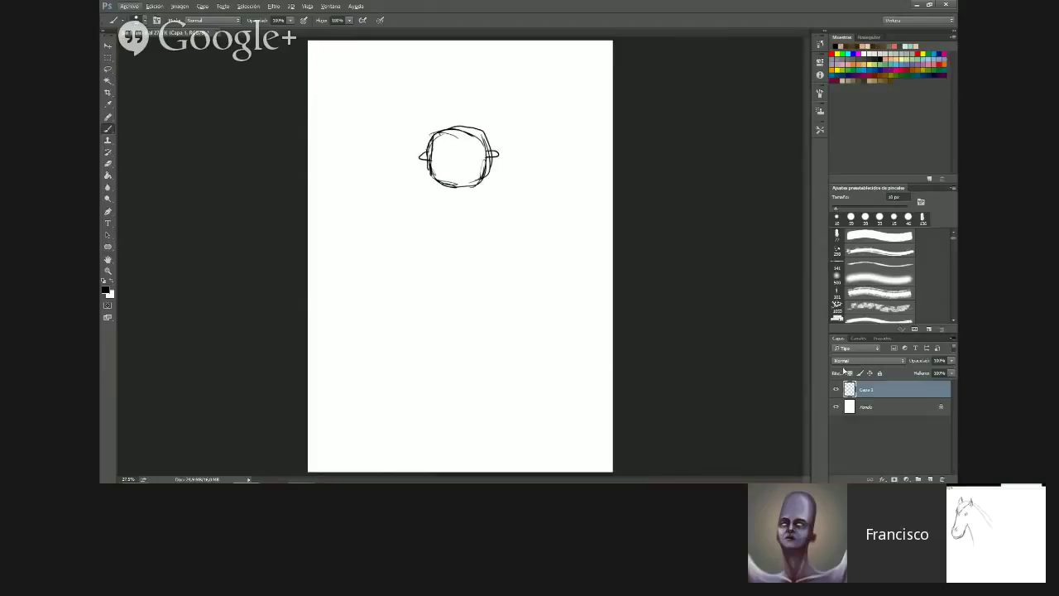
Delete the layer holding the round head sketch and add a new empty layer in its place
click(941, 479)
key(Return)
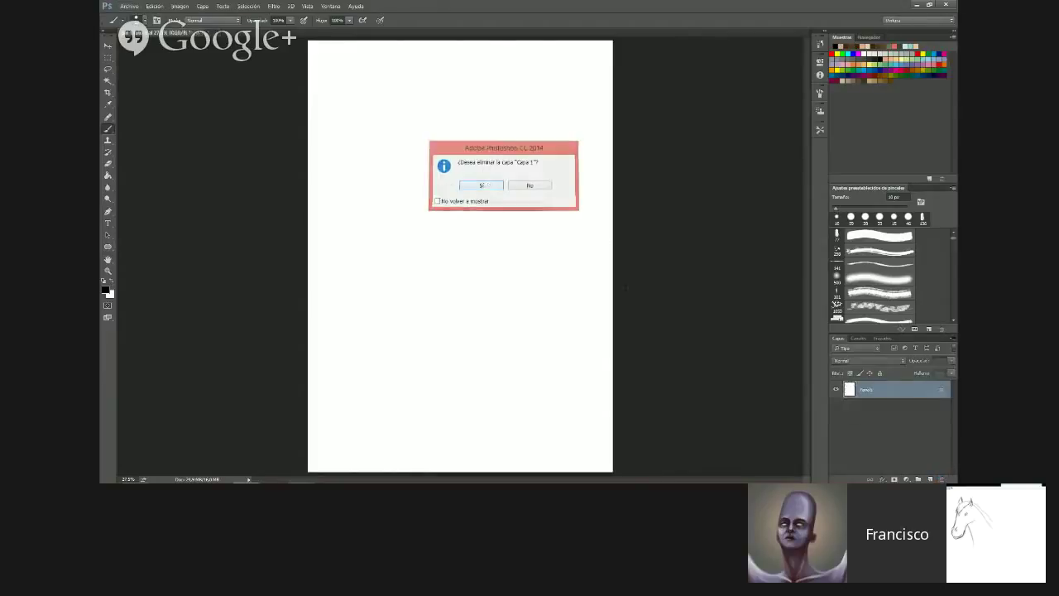
click(929, 479)
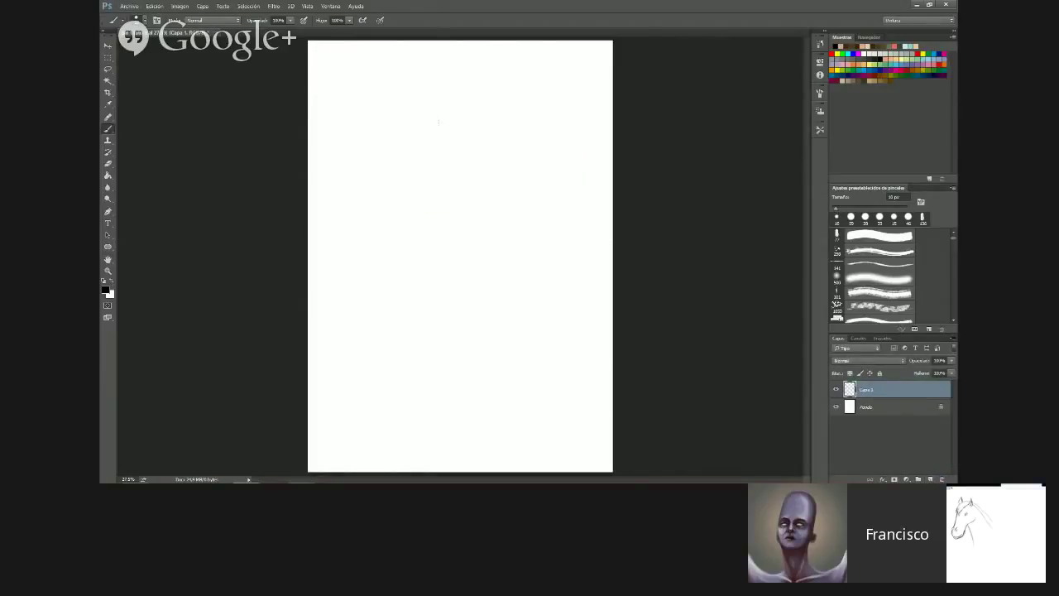
scroll(483, 143, up, 2)
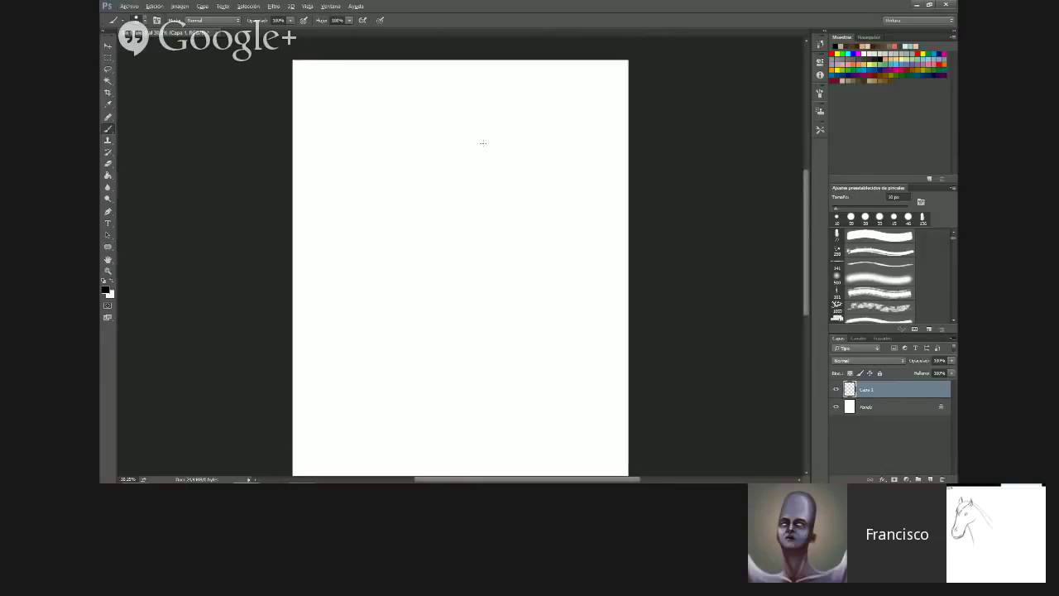
key(ctrl+minus)
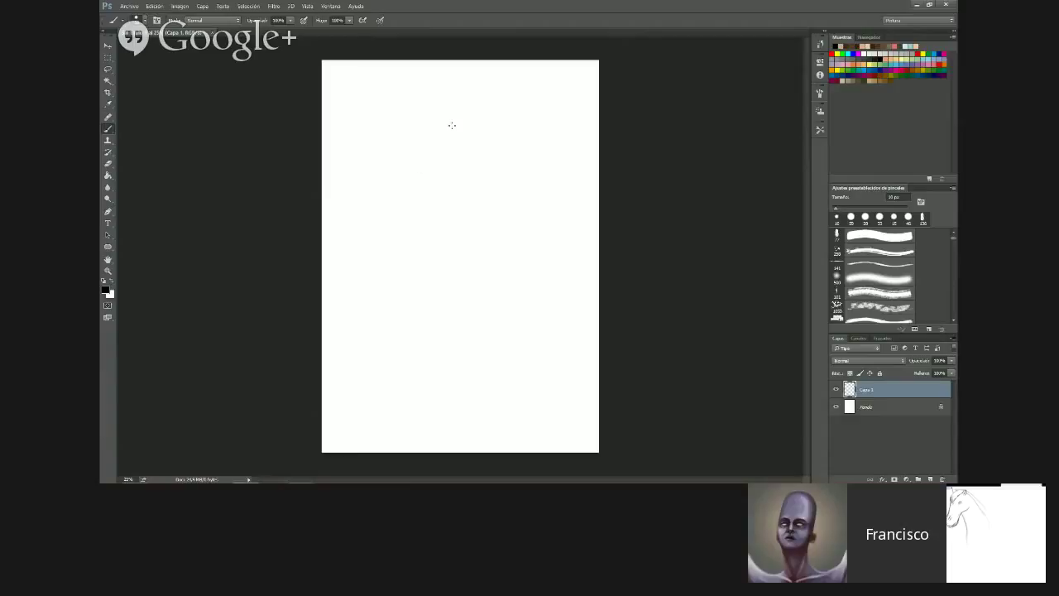
Sketch a boxy hood's flat top and sides with one sloping shoulder line, and scale these lines down
mouse_move(417, 158)
mouse_down()
mouse_move(424, 103)
mouse_move(418, 157)
mouse_up()
mouse_move(423, 102)
mouse_down()
mouse_move(480, 97)
mouse_move(468, 151)
mouse_up()
mouse_move(478, 103)
mouse_down()
mouse_move(466, 154)
mouse_move(418, 158)
mouse_move(400, 205)
mouse_up()
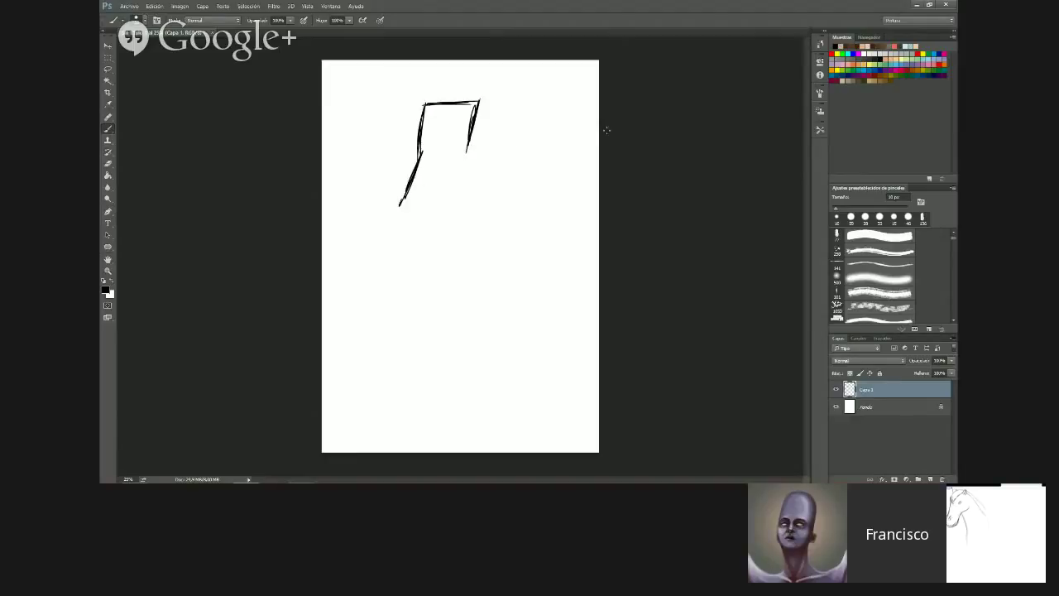
key(ctrl+t)
drag(480, 206, 457, 177)
key(Return)
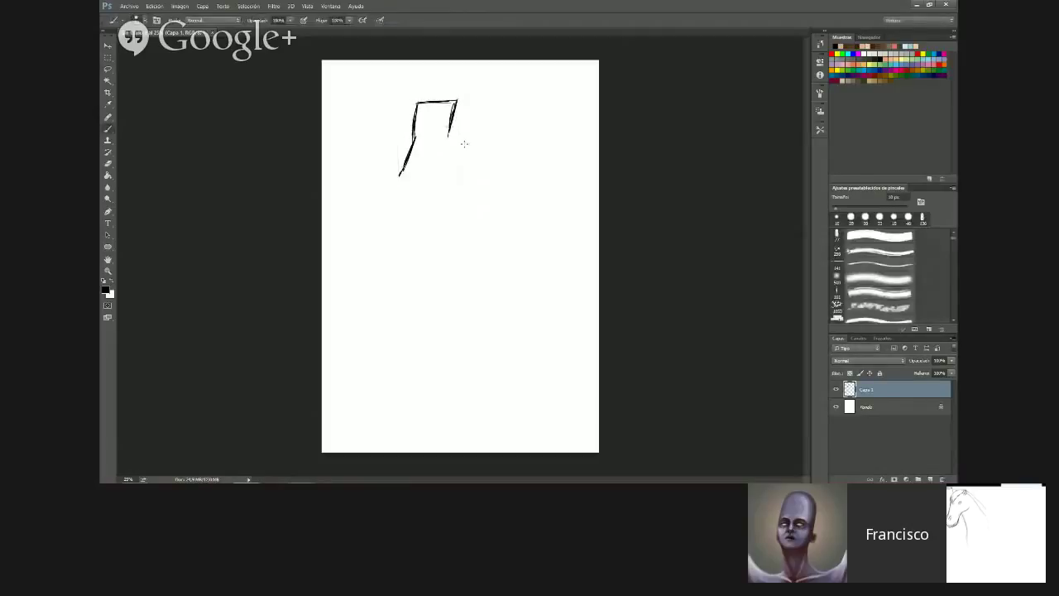
Close the hood's shoulder piece with an angular lower edge, and draw the robe's long front edge and the start of its back edge
drag(448, 135, 465, 170)
mouse_move(400, 175)
mouse_down()
mouse_move(406, 194)
mouse_move(447, 199)
mouse_move(473, 182)
mouse_up()
drag(403, 174, 377, 308)
mouse_move(396, 247)
mouse_down()
mouse_move(364, 346)
mouse_move(401, 380)
mouse_up()
drag(466, 177, 502, 220)
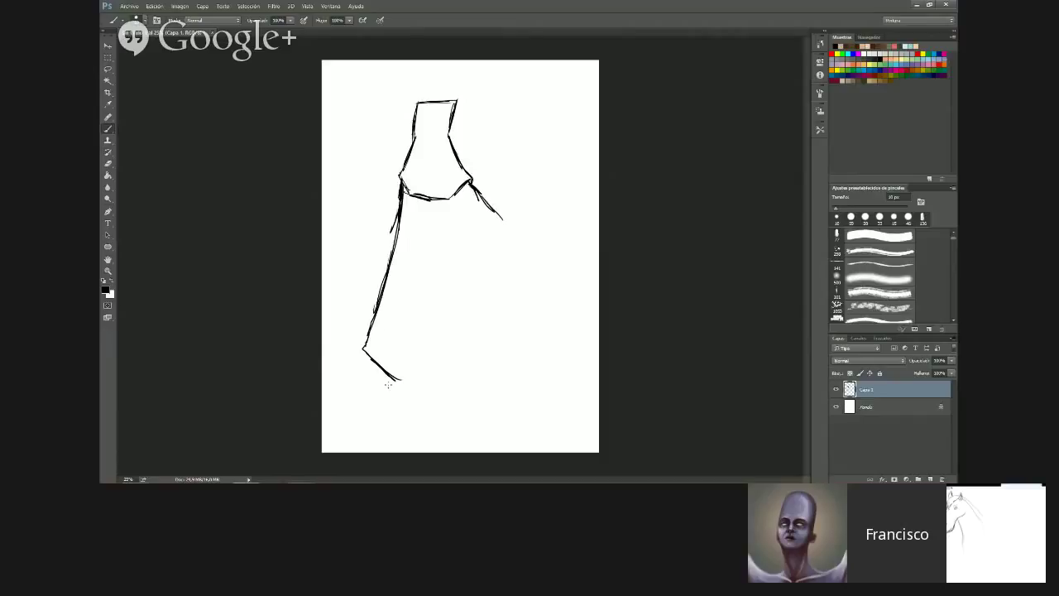
Sketch the robe's wavy hem and extend its flared back edge to a point near the canvas border
mouse_move(405, 385)
mouse_down()
mouse_move(538, 357)
mouse_move(584, 315)
mouse_up()
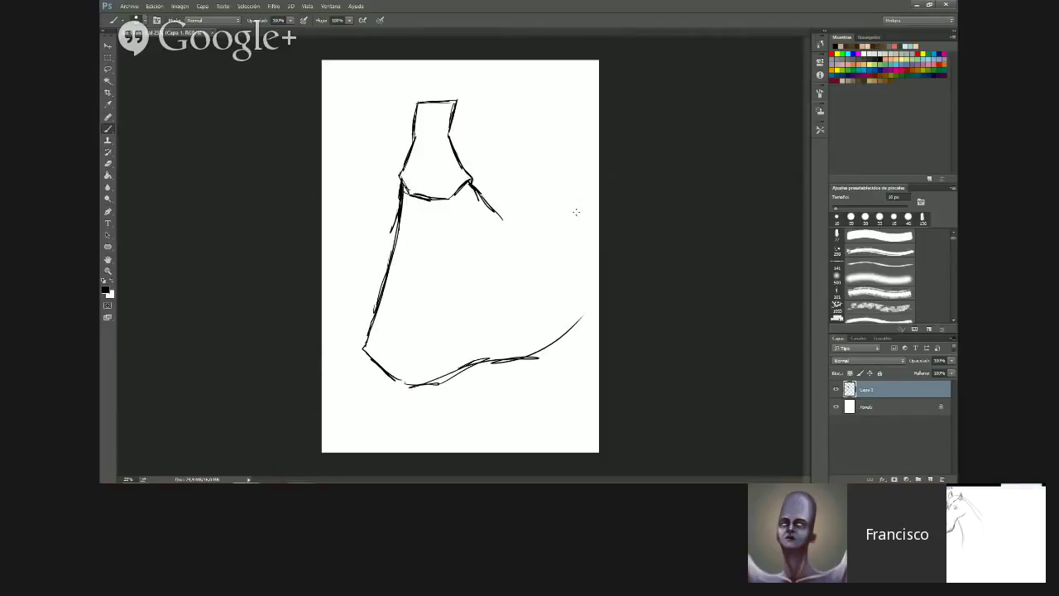
drag(500, 217, 524, 234)
mouse_move(539, 358)
mouse_down()
mouse_move(597, 293)
mouse_move(550, 278)
mouse_up()
drag(513, 222, 591, 263)
drag(571, 298, 592, 271)
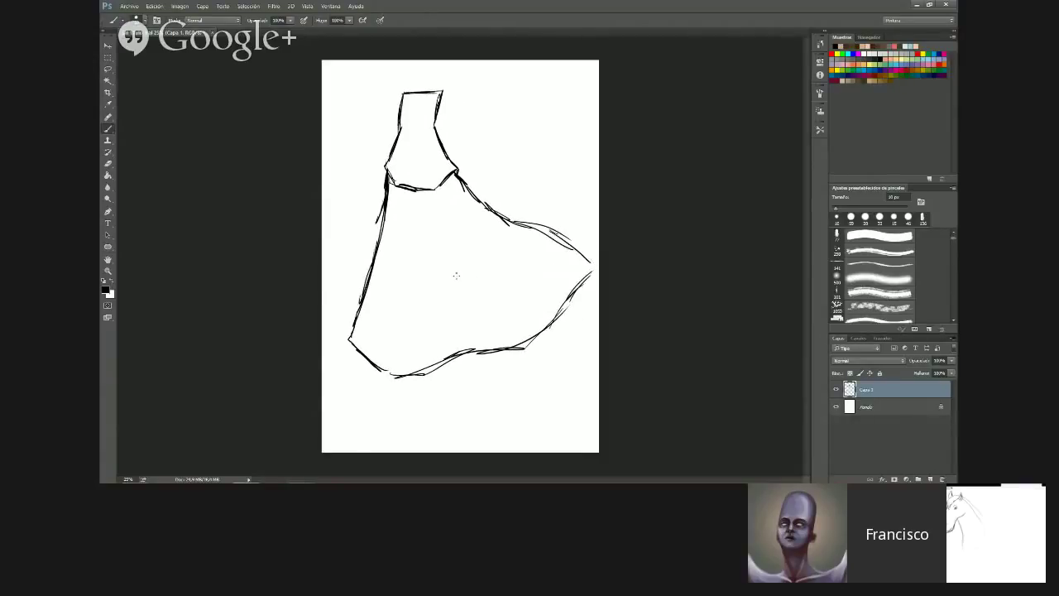
Shift the drawing up on the canvas and sketch a tapering front leg below the hem
mouse_move(400, 374)
mouse_down()
mouse_move(414, 392)
mouse_move(422, 386)
mouse_up()
drag(502, 332, 498, 311)
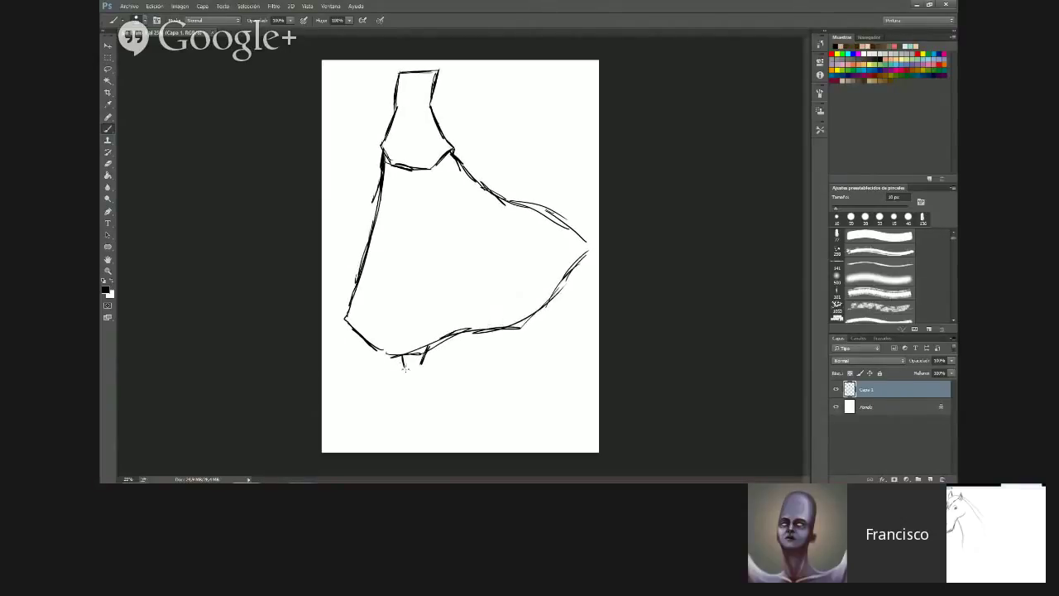
mouse_move(406, 372)
mouse_down()
mouse_move(422, 409)
mouse_move(431, 384)
mouse_move(435, 423)
mouse_up()
drag(431, 387, 441, 450)
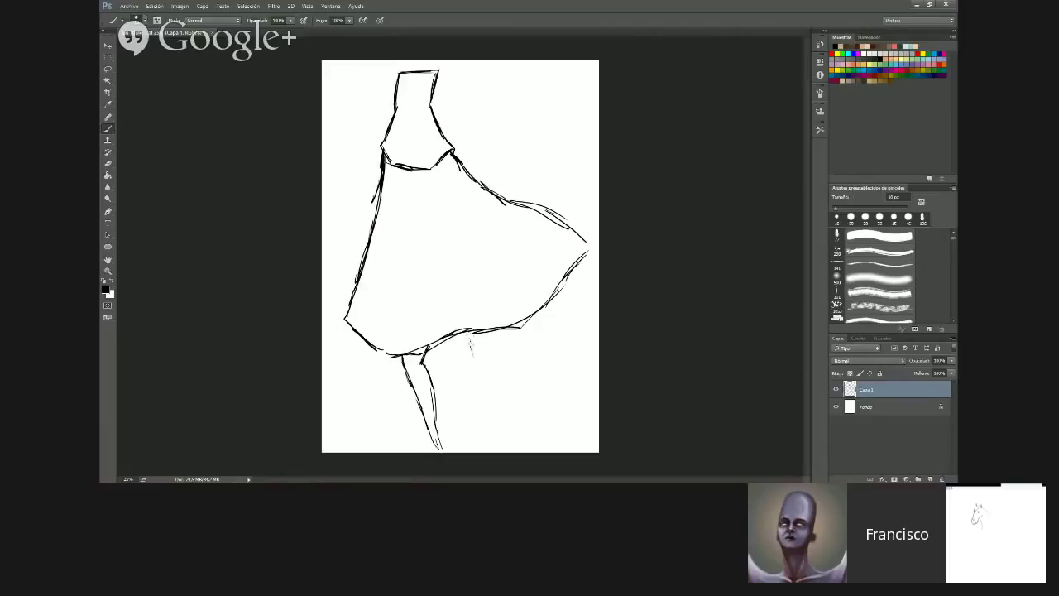
Sketch a second tapering leg below the rear part of the hem, erasing and redrawing its outer line
mouse_move(468, 335)
mouse_down()
mouse_move(476, 362)
mouse_move(468, 337)
mouse_move(491, 353)
mouse_move(496, 344)
mouse_move(490, 440)
mouse_up()
drag(475, 358, 487, 421)
key(e)
drag(499, 363, 492, 447)
key(b)
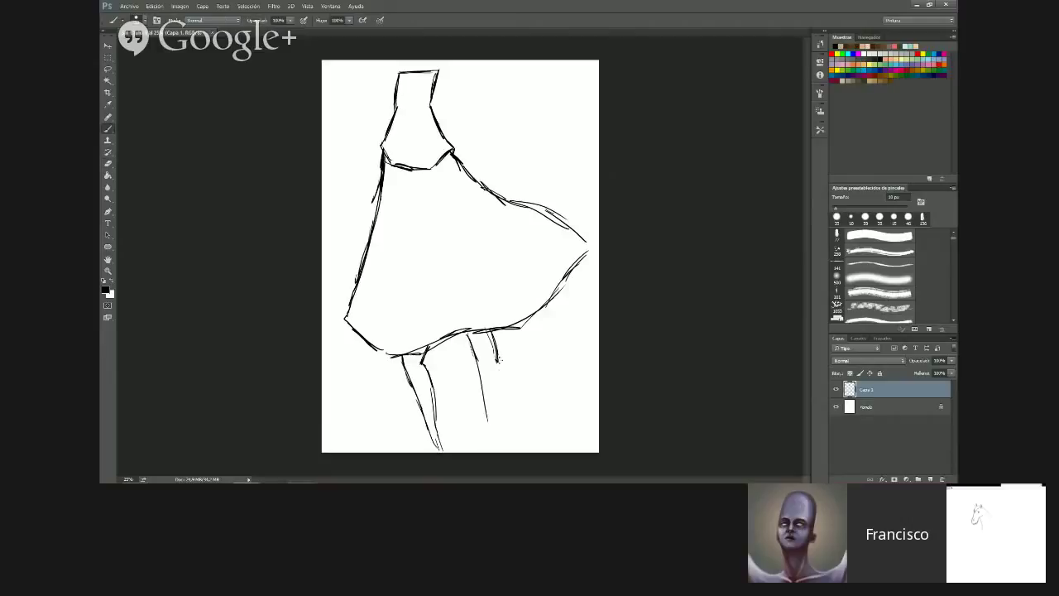
drag(494, 342, 500, 436)
drag(483, 382, 490, 438)
mouse_move(466, 333)
mouse_down()
mouse_move(478, 366)
mouse_move(494, 359)
mouse_move(500, 439)
mouse_up()
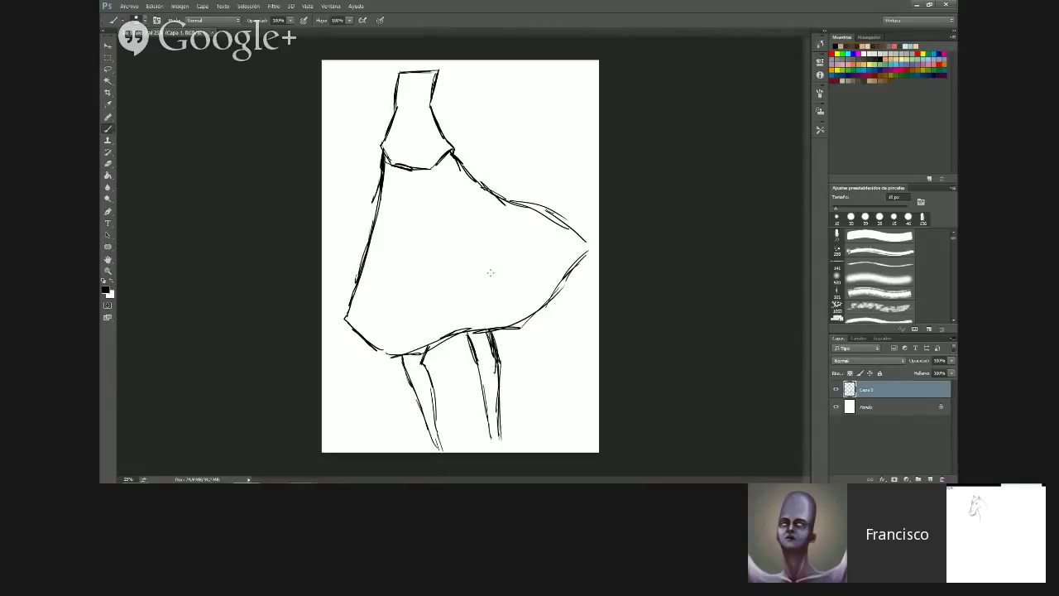
mouse_move(451, 157)
mouse_down()
mouse_move(542, 95)
mouse_move(556, 118)
mouse_up()
key(ctrl+z)
mouse_move(460, 162)
mouse_down()
mouse_move(535, 109)
mouse_move(594, 130)
mouse_up()
mouse_move(464, 170)
mouse_down()
mouse_move(486, 175)
mouse_move(532, 159)
mouse_move(550, 172)
mouse_move(581, 132)
mouse_move(592, 139)
mouse_up()
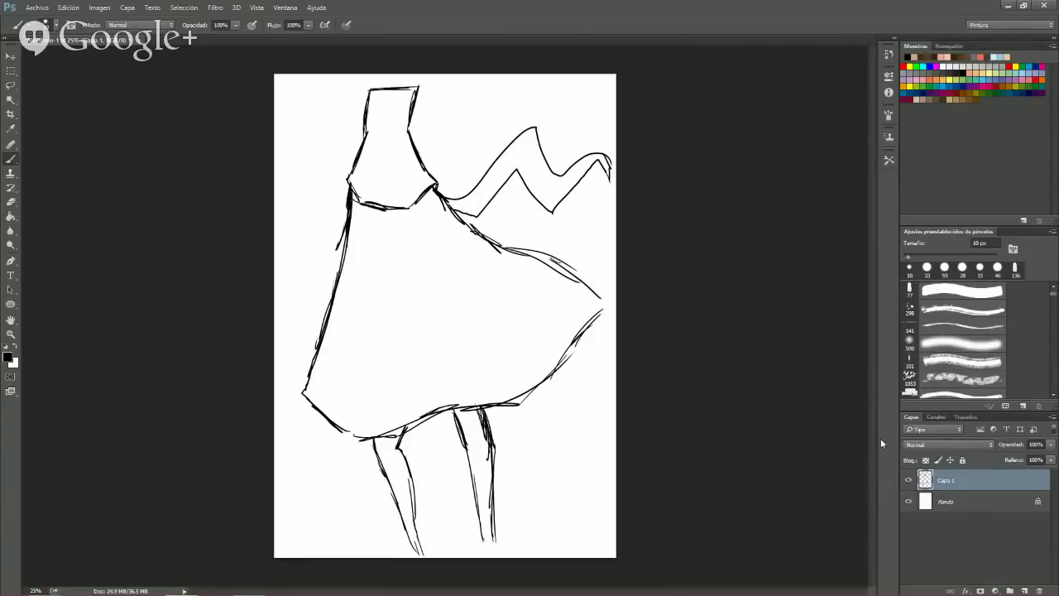
key(ctrl+z)
key(ctrl+alt+z)
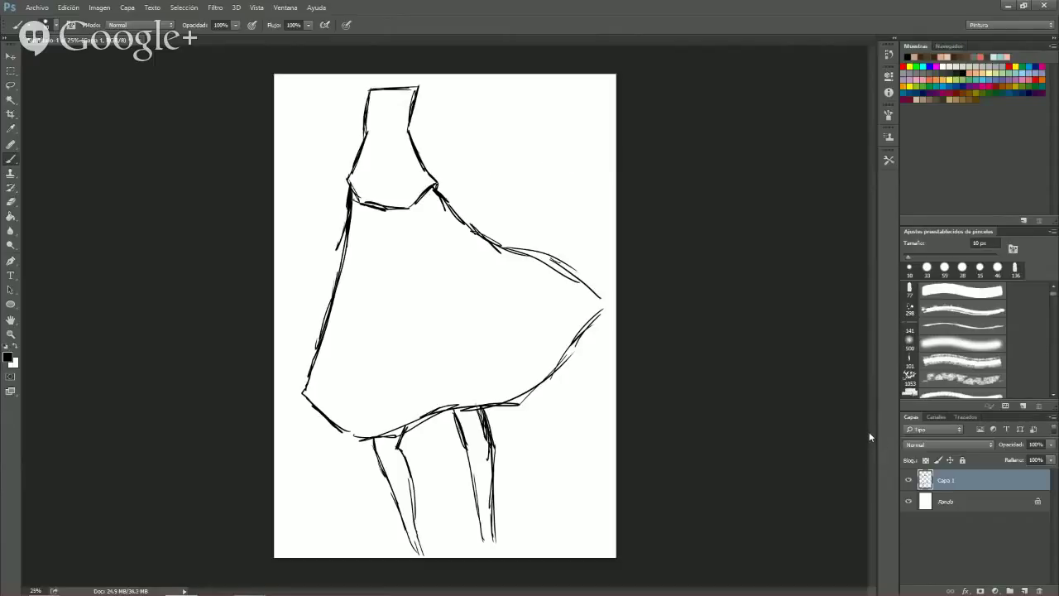
Draw a smoothly arched scarf flowing back from the figure's shoulder and ending in a downward point
mouse_move(436, 188)
mouse_down()
mouse_move(514, 125)
mouse_move(588, 143)
mouse_up()
mouse_move(442, 197)
mouse_down()
mouse_move(522, 169)
mouse_move(578, 230)
mouse_up()
drag(588, 139, 579, 231)
scroll(556, 210, down, 4)
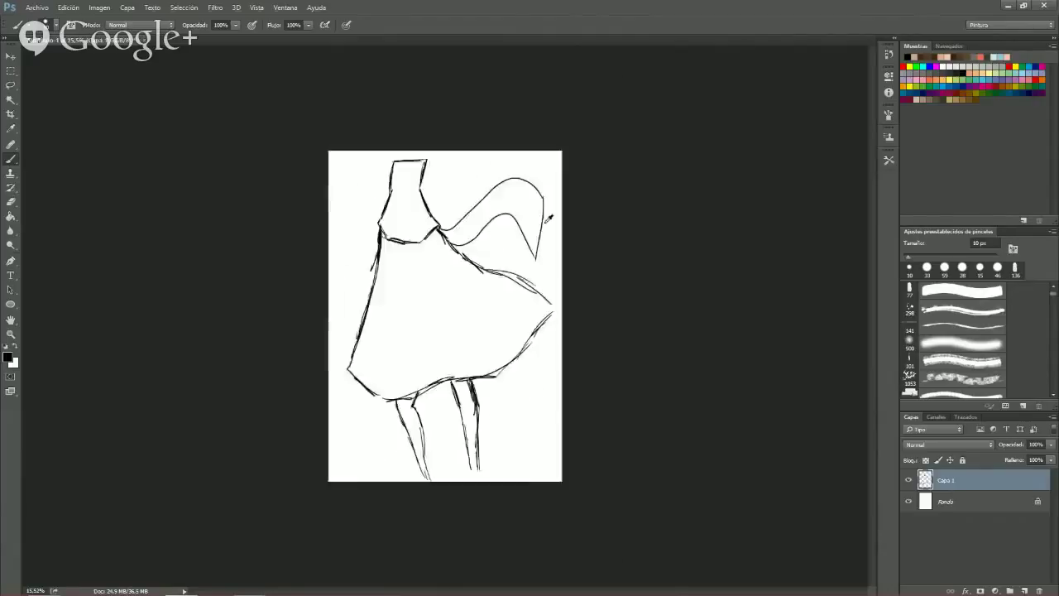
scroll(550, 217, up, 3)
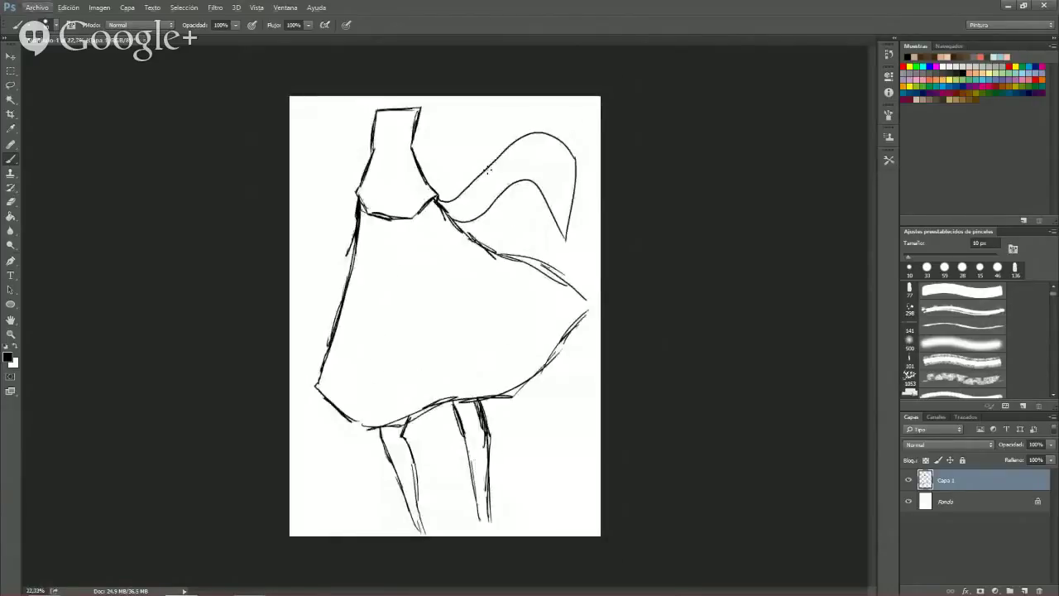
Try a small oval face with a headband and two eyes inside the hood
scroll(488, 170, up, 3)
mouse_move(323, 209)
mouse_down()
mouse_move(342, 144)
mouse_move(393, 149)
mouse_move(397, 204)
mouse_up()
key(ctrl+z)
mouse_move(324, 210)
mouse_down()
mouse_move(336, 158)
mouse_move(369, 143)
mouse_move(384, 156)
mouse_move(320, 178)
mouse_move(328, 157)
mouse_move(361, 143)
mouse_move(375, 160)
mouse_move(376, 191)
mouse_move(325, 216)
mouse_move(337, 228)
mouse_move(356, 226)
mouse_move(338, 170)
mouse_move(377, 177)
mouse_move(337, 171)
mouse_move(376, 177)
mouse_move(330, 188)
mouse_move(364, 183)
mouse_up()
key(ctrl+z)
key(e)
key(b)
scroll(424, 225, down, 6)
scroll(425, 224, up, 5)
scroll(453, 244, up, 3)
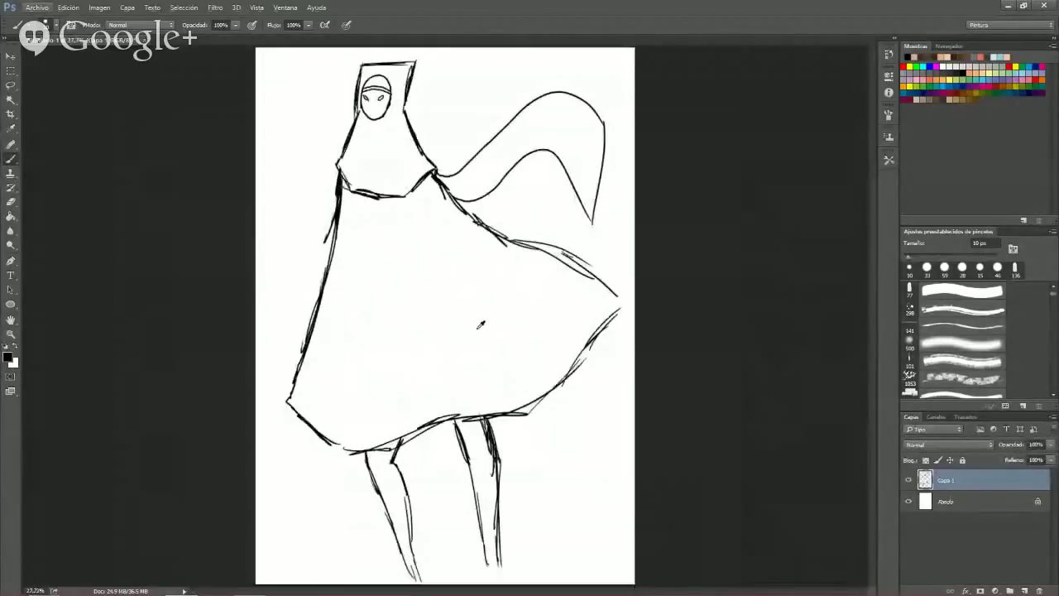
Erase the small face inside the hood
key(e)
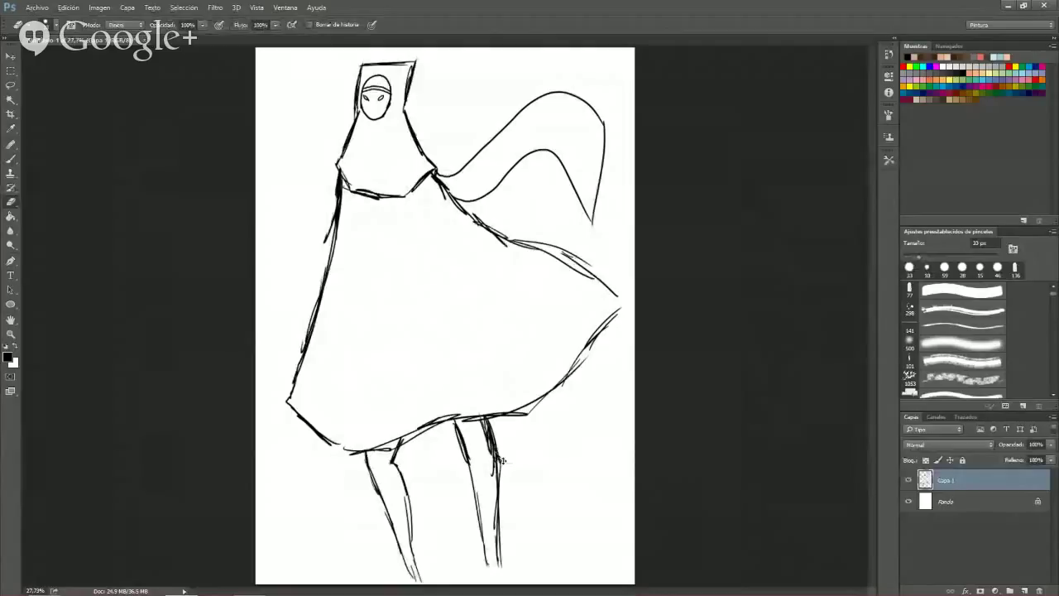
key(b)
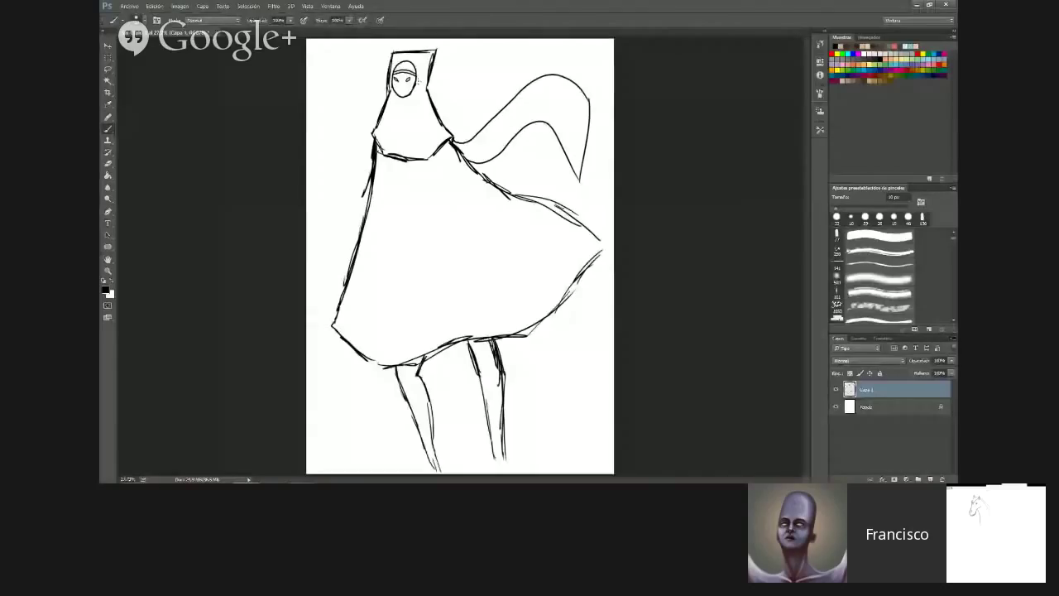
key(e)
mouse_move(416, 69)
mouse_down()
mouse_move(396, 96)
mouse_move(408, 86)
mouse_up()
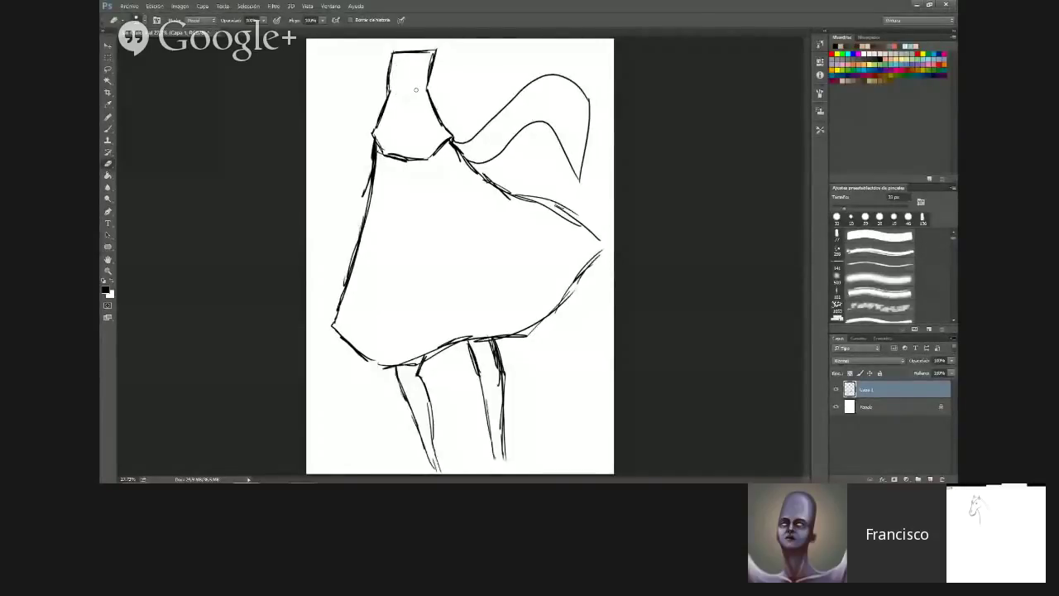
Draw a larger oval face outline inside the hood, undoing the strokes that miss the shape
scroll(373, 88, up, 3)
scroll(374, 88, up, 2)
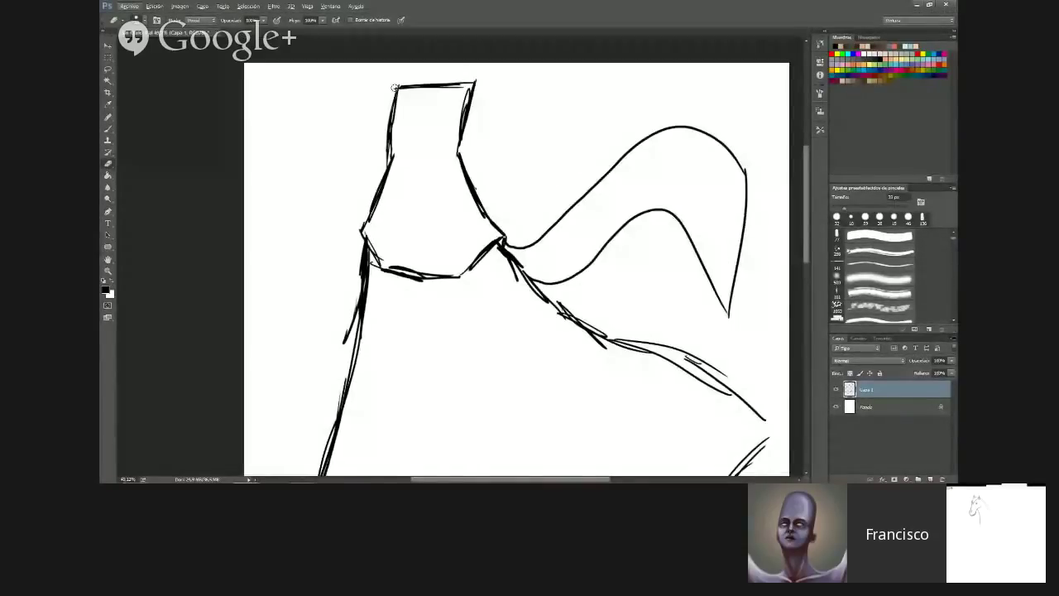
scroll(411, 137, up, 2)
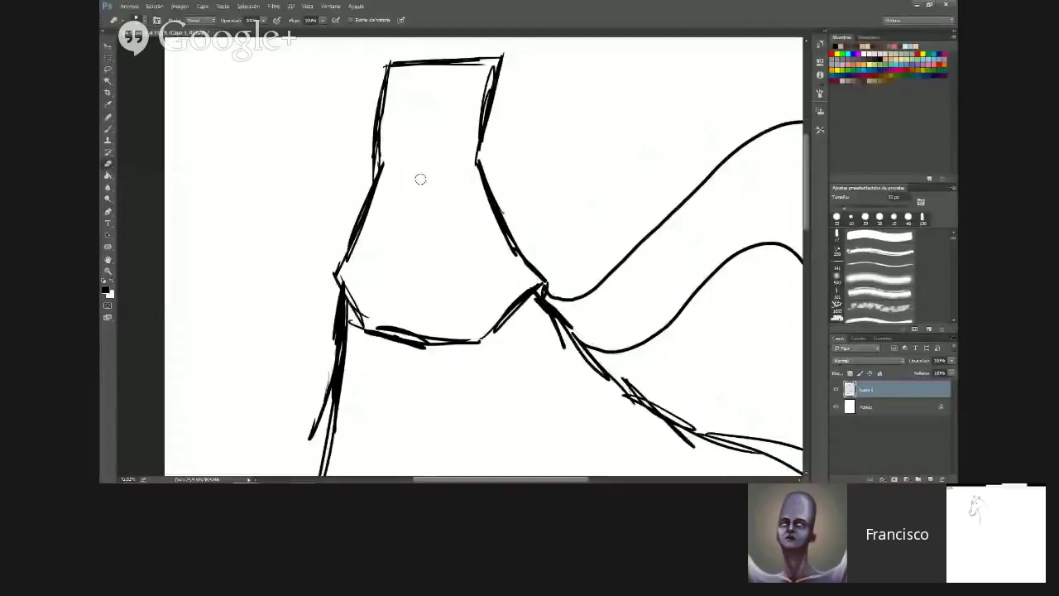
key(b)
drag(389, 164, 402, 214)
key(ctrl+z)
mouse_move(383, 104)
mouse_down()
mouse_move(399, 196)
mouse_move(389, 106)
mouse_move(428, 88)
mouse_up()
key(ctrl+z)
key(ctrl+z)
mouse_move(396, 185)
mouse_down()
mouse_move(387, 150)
mouse_move(403, 83)
mouse_move(459, 88)
mouse_move(466, 119)
mouse_move(396, 184)
mouse_move(424, 188)
mouse_move(461, 146)
mouse_up()
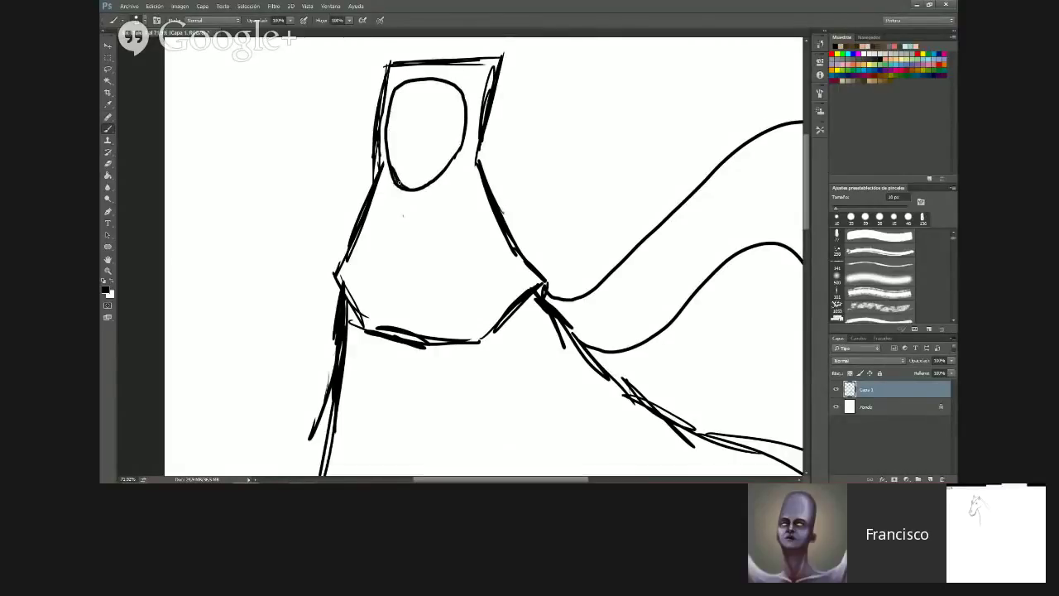
Erase the stray marks around the face's chin and redraw it with a rounder curve
key(w)
key(e)
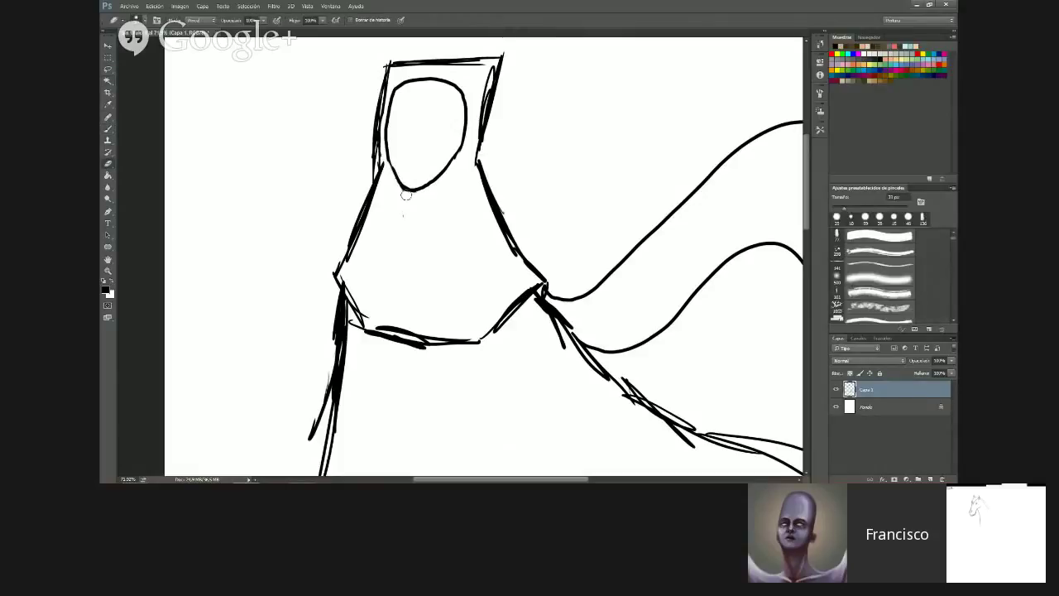
key(b)
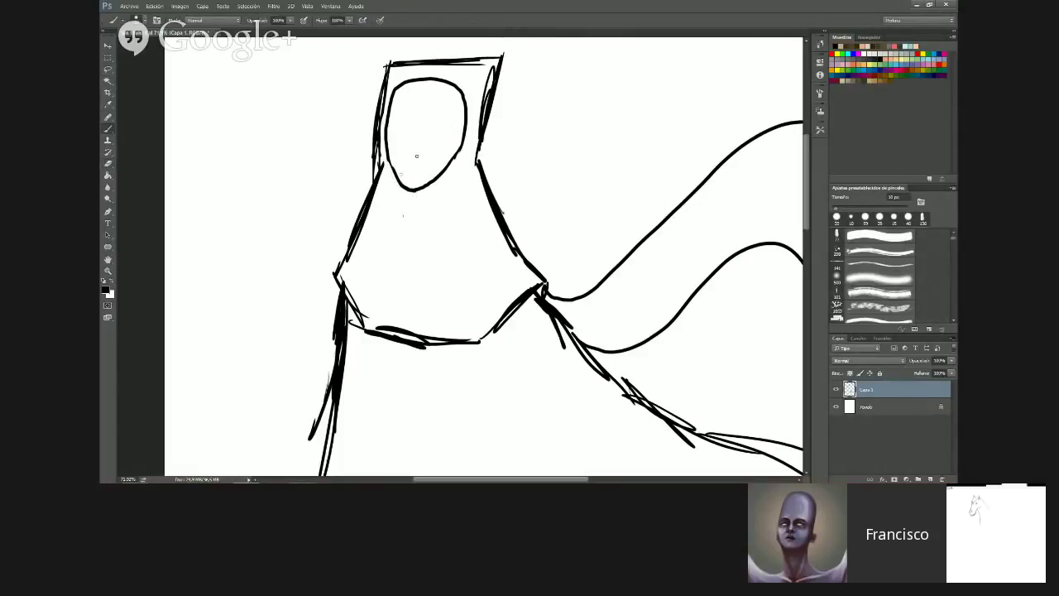
mouse_move(387, 154)
mouse_down()
mouse_move(405, 186)
mouse_move(428, 181)
mouse_move(411, 190)
mouse_move(443, 181)
mouse_up()
key(e)
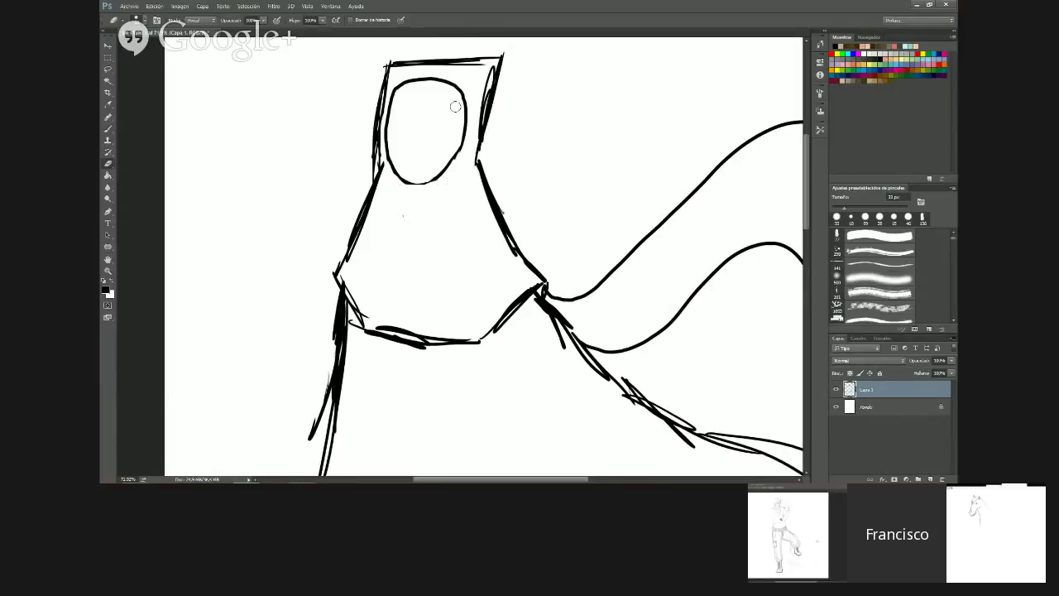
key(b)
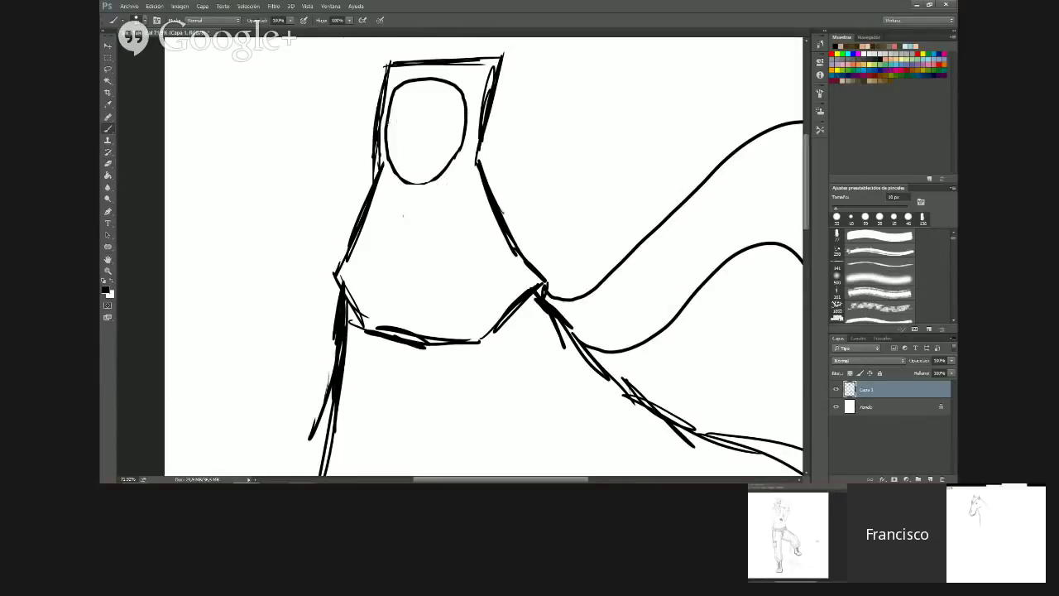
Draw two curved headband lines across the forehead and two slanted almond-shaped eyes below them
mouse_move(387, 121)
mouse_down()
mouse_move(434, 113)
mouse_move(467, 123)
mouse_up()
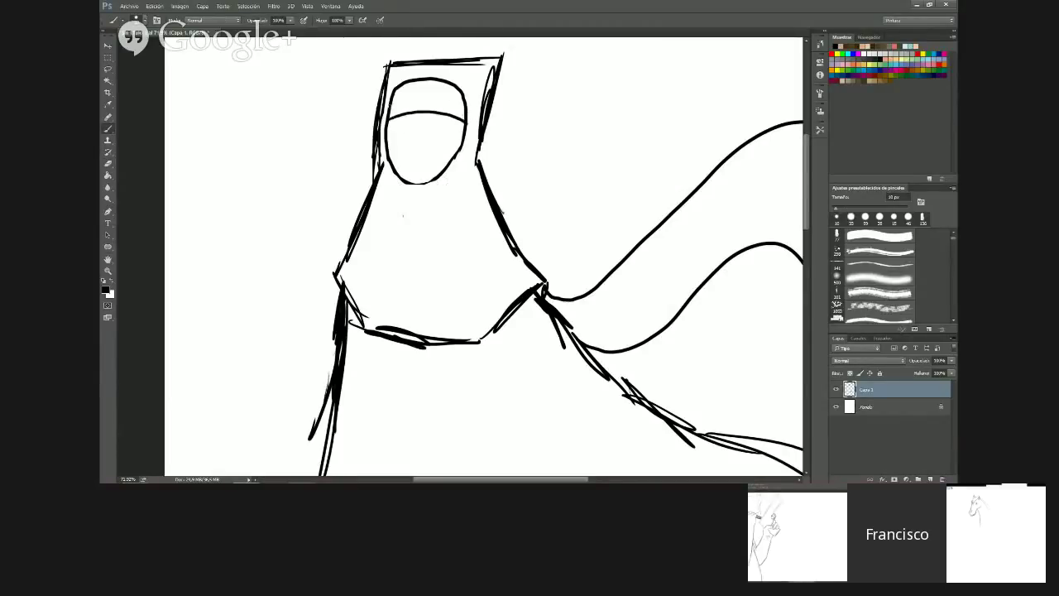
mouse_move(388, 107)
mouse_down()
mouse_move(422, 99)
mouse_move(468, 116)
mouse_up()
mouse_move(393, 128)
mouse_down()
mouse_move(455, 130)
mouse_move(439, 138)
mouse_up()
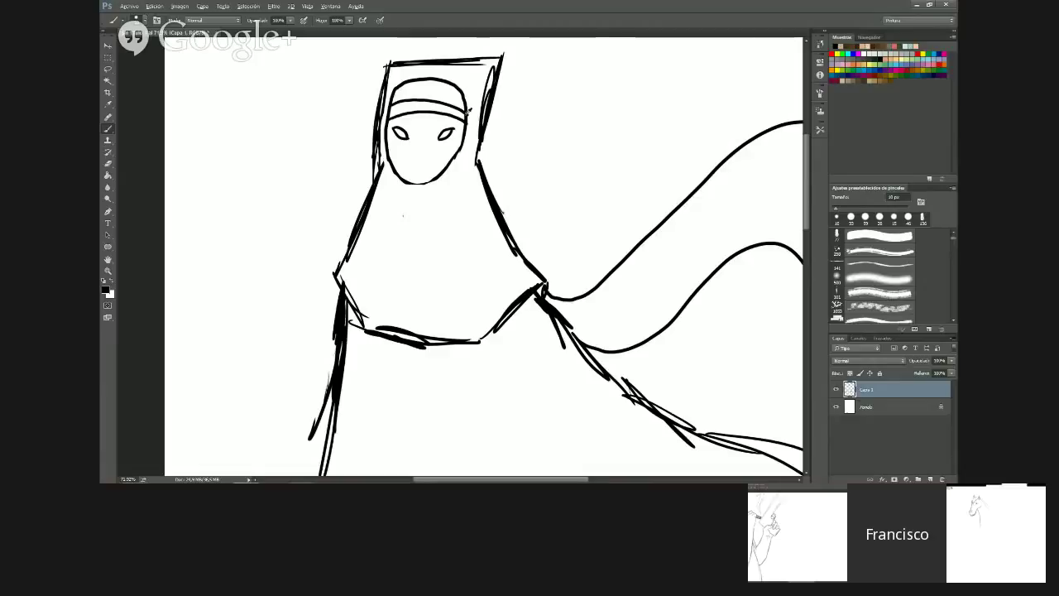
Lower the sketch layer's opacity so its lines turn faint, and add a new empty layer above it
scroll(438, 230, down, 10)
scroll(438, 229, up, 4)
click(951, 361)
click(916, 372)
click(930, 479)
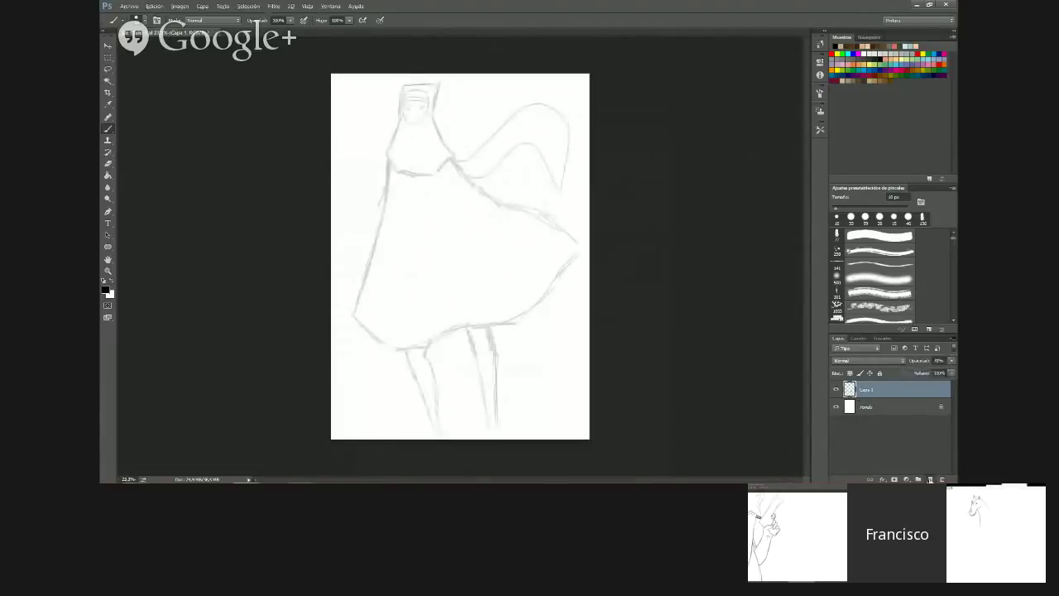
click(929, 479)
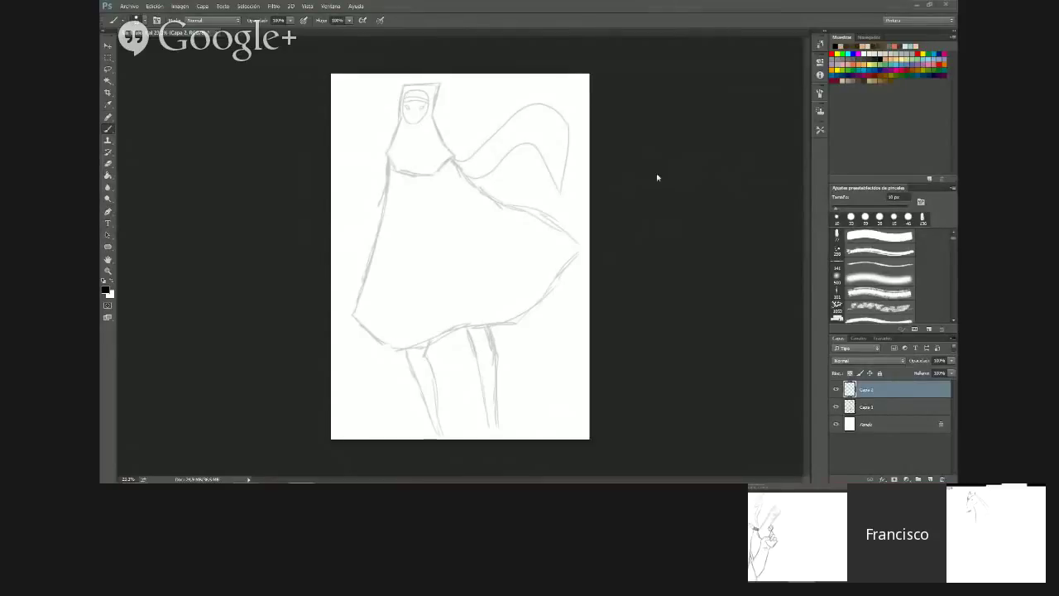
Scale the faded figure sketch down slightly on its layer and reposition it on the canvas
scroll(465, 253, up, 2)
scroll(424, 153, down, 3)
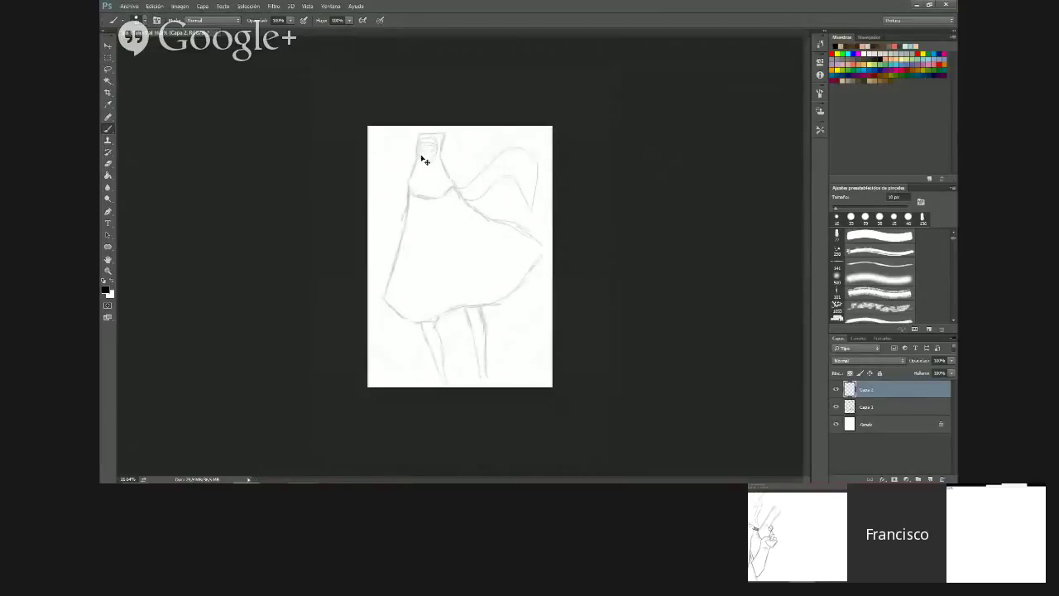
click(873, 407)
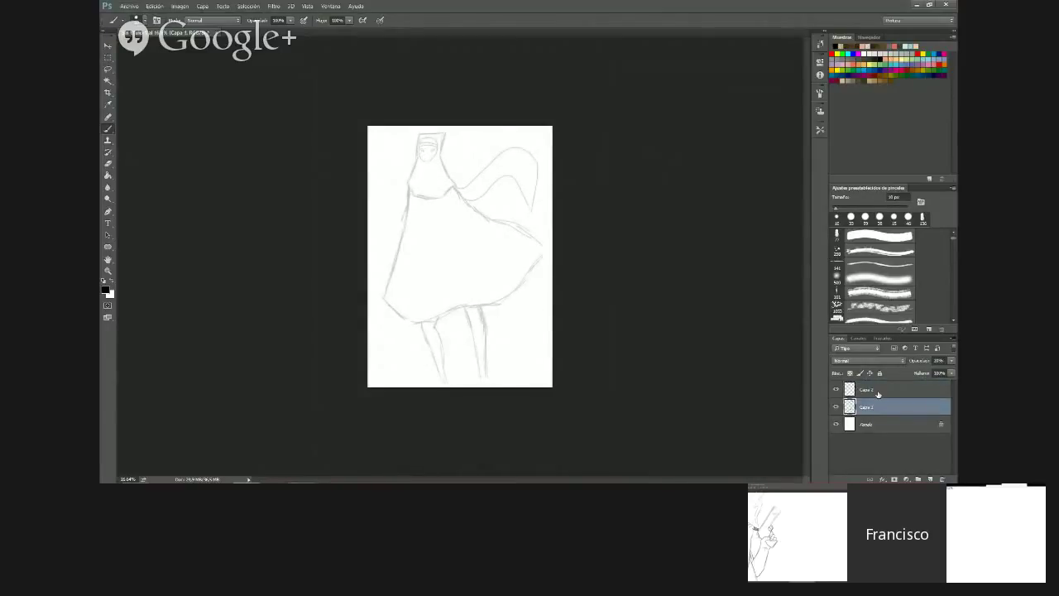
key(ctrl+t)
drag(546, 133, 535, 149)
drag(467, 257, 464, 244)
key(Return)
key(b)
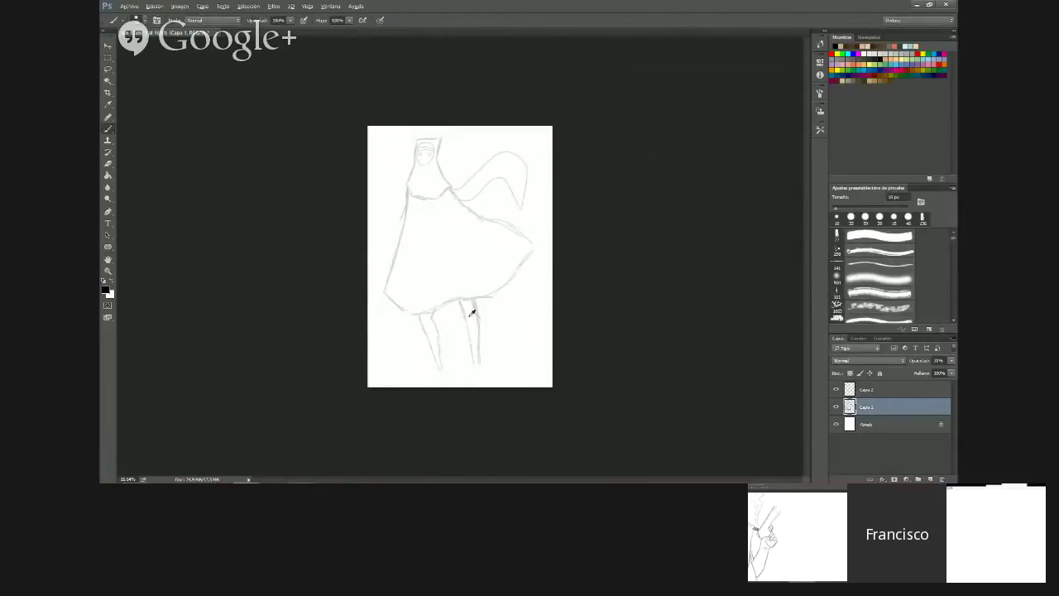
Hide the faint figure sketch layer Capa 1 and make the empty layer Capa 2 active for drawing
key(alt)
click(835, 406)
click(877, 389)
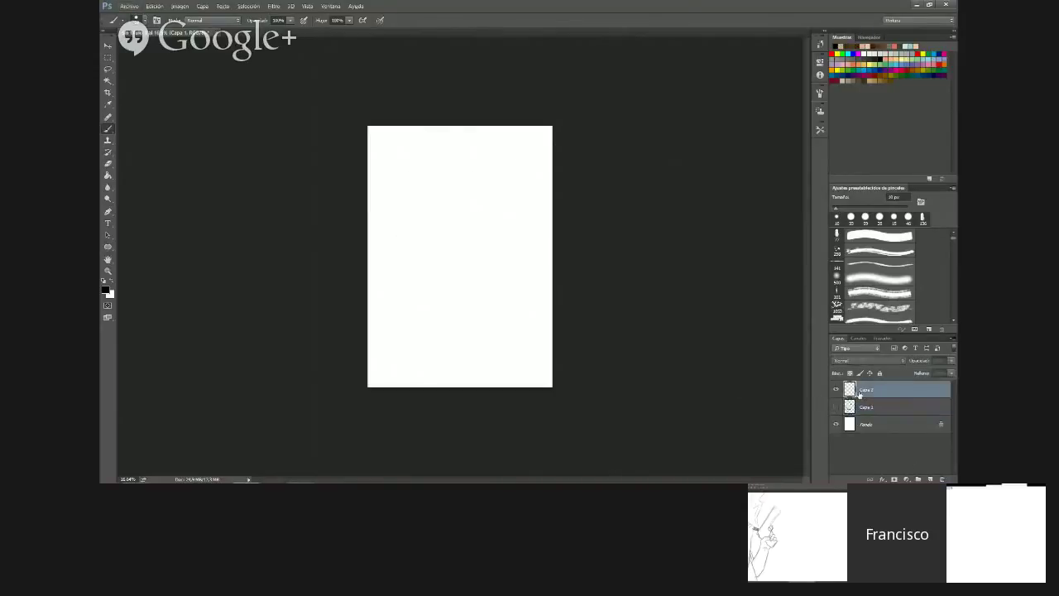
scroll(494, 237, up, 2)
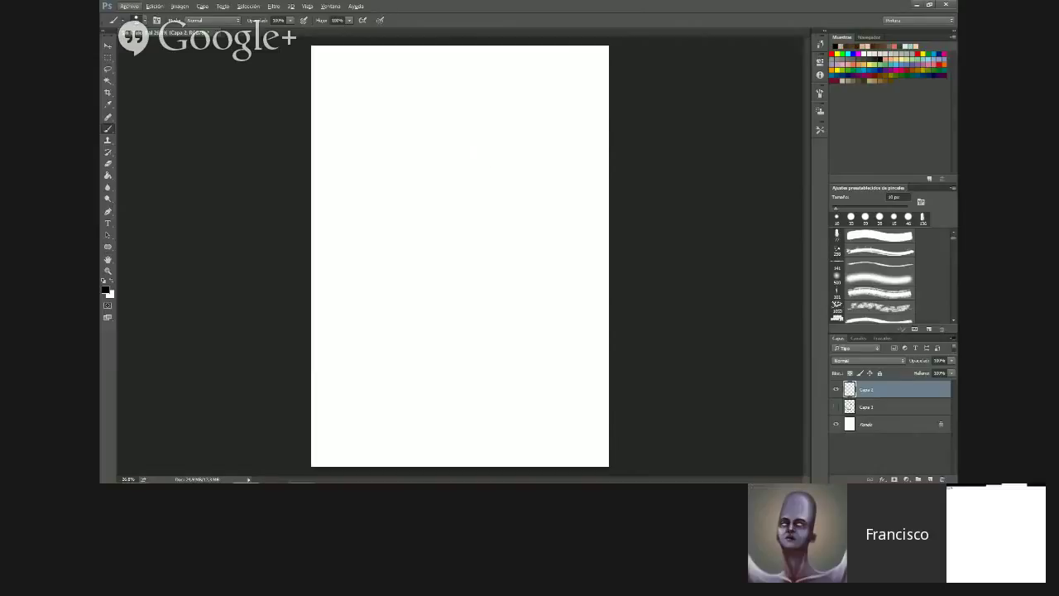
key(alt+Tab)
Draw a tall boxy hood outline with one slanted shoulder and a curved lower edge in the canvas's upper part
mouse_move(425, 130)
mouse_down()
mouse_move(428, 96)
mouse_move(430, 143)
mouse_up()
mouse_move(428, 99)
mouse_down()
mouse_move(471, 91)
mouse_move(465, 144)
mouse_move(478, 165)
mouse_up()
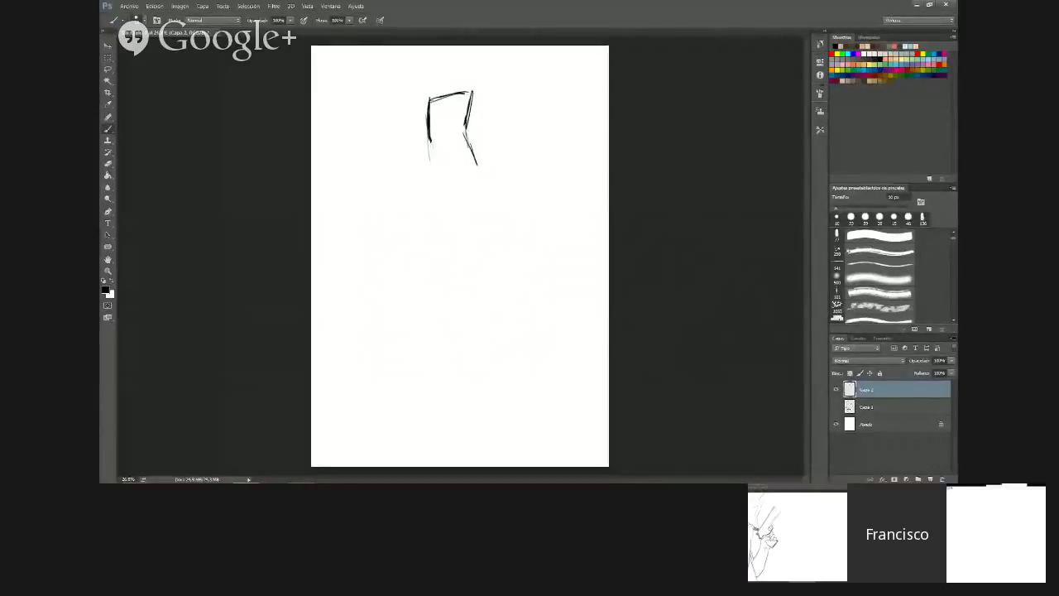
mouse_move(429, 136)
mouse_down()
mouse_move(446, 201)
mouse_move(474, 197)
mouse_up()
drag(470, 145, 494, 188)
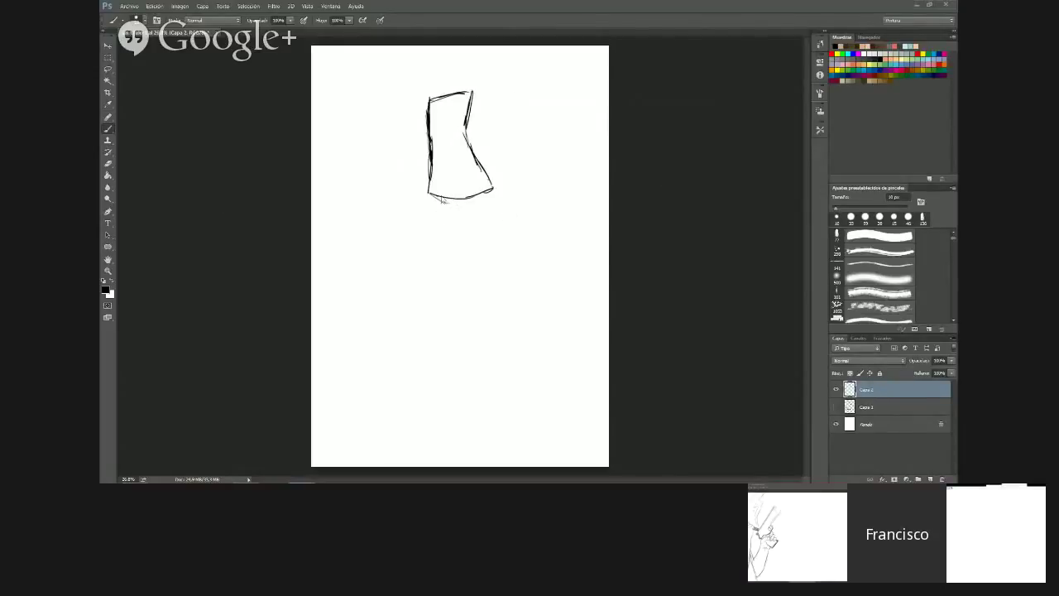
Thicken the hood's upper edges and widen its base with flared shoulder lines and a broader curved hem
drag(471, 91, 470, 151)
mouse_move(471, 113)
mouse_down()
mouse_move(470, 146)
mouse_move(493, 189)
mouse_up()
mouse_move(427, 99)
mouse_down()
mouse_move(429, 145)
mouse_move(443, 95)
mouse_move(471, 90)
mouse_up()
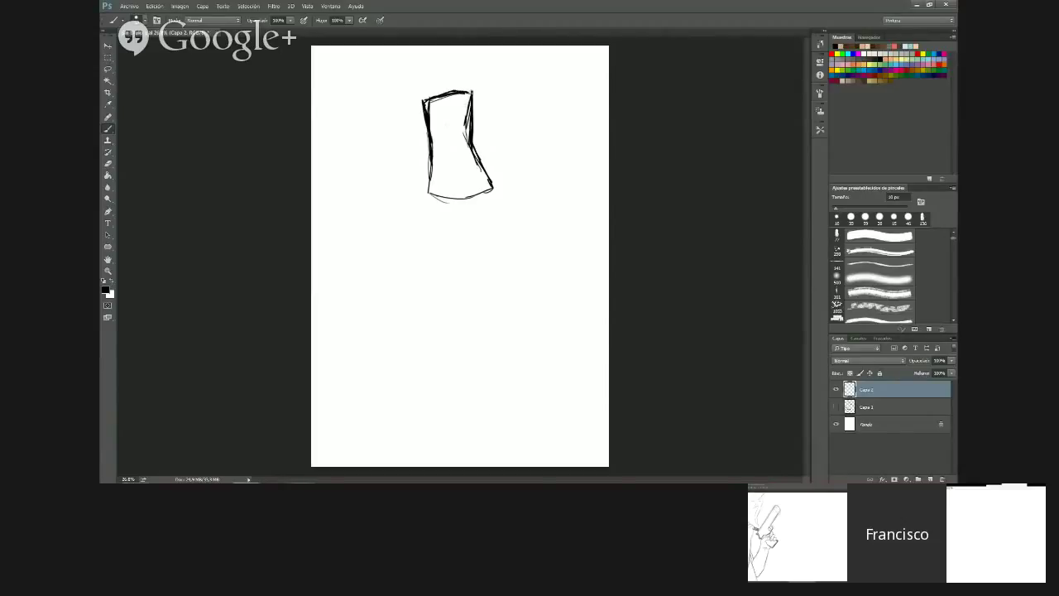
mouse_move(431, 151)
mouse_down()
mouse_move(415, 204)
mouse_move(472, 215)
mouse_move(503, 202)
mouse_up()
drag(480, 159, 503, 207)
Erase the old inner guide lines and stray marks inside the hood outline
key(e)
mouse_move(444, 189)
mouse_down()
mouse_move(430, 177)
mouse_move(434, 154)
mouse_up()
drag(432, 198, 487, 184)
key(bracketright)
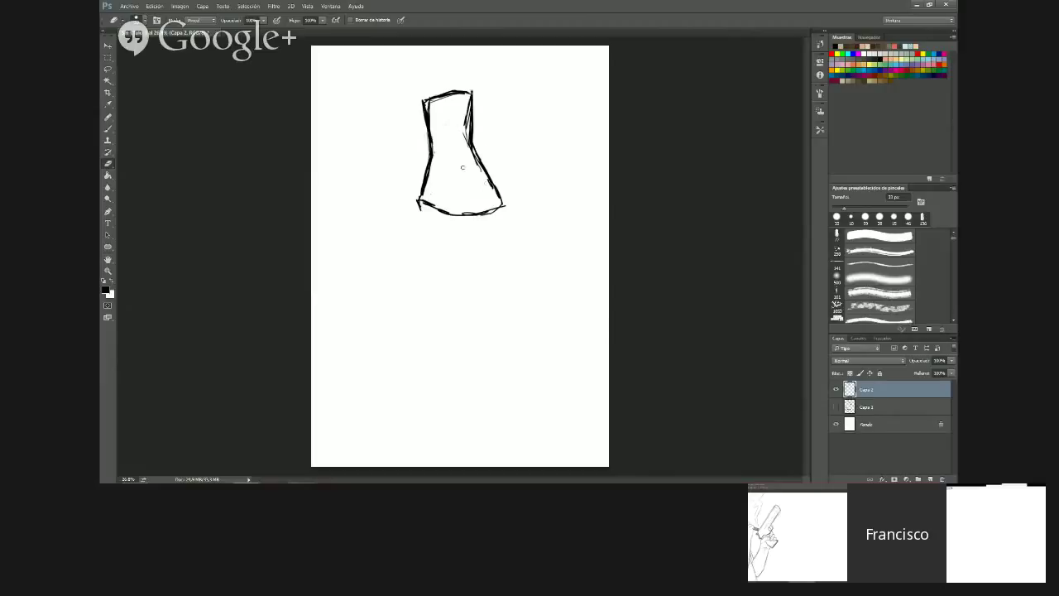
drag(468, 146, 464, 108)
key(b)
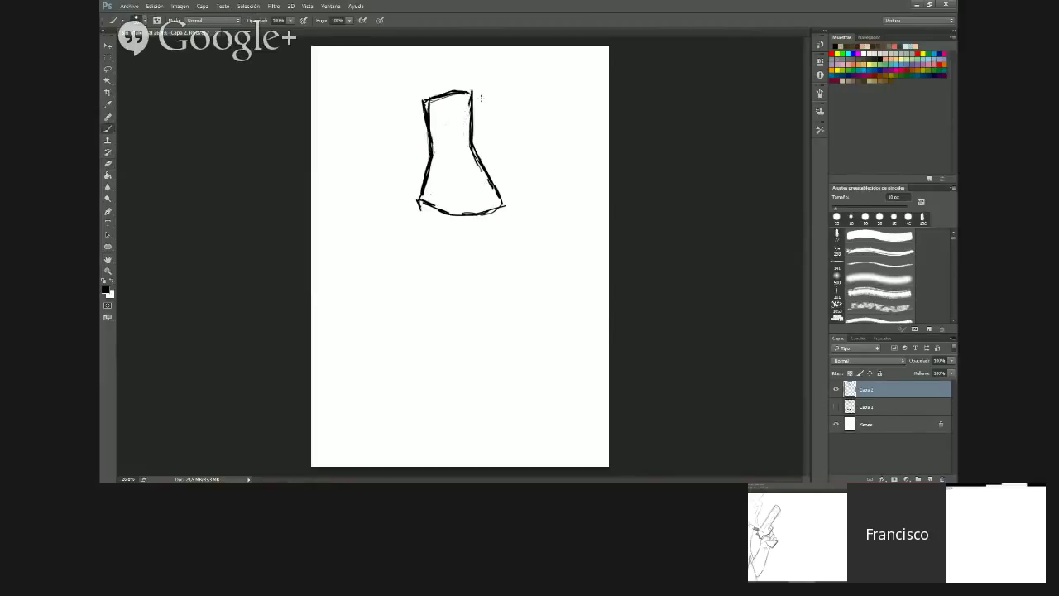
Draw an oval face with a pointed chin, headband lines and slanted eyes inside the hood, undoing unwanted strokes
mouse_move(439, 144)
mouse_down()
mouse_move(435, 116)
mouse_move(457, 105)
mouse_move(460, 133)
mouse_move(435, 124)
mouse_move(440, 147)
mouse_move(456, 150)
mouse_move(463, 122)
mouse_move(445, 126)
mouse_move(451, 139)
mouse_move(460, 117)
mouse_up()
key(ctrl+alt+z)
key(ctrl+alt+z)
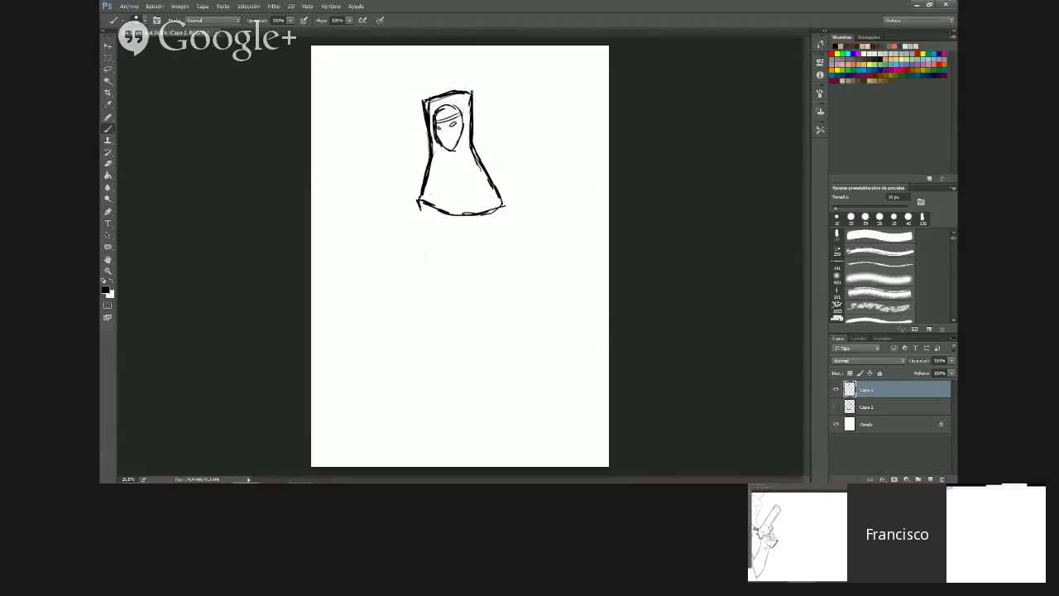
Hide the hood drawing and, on a new layer, sketch long sweeping ground lines with a large pyramid rising behind them
click(835, 390)
click(930, 479)
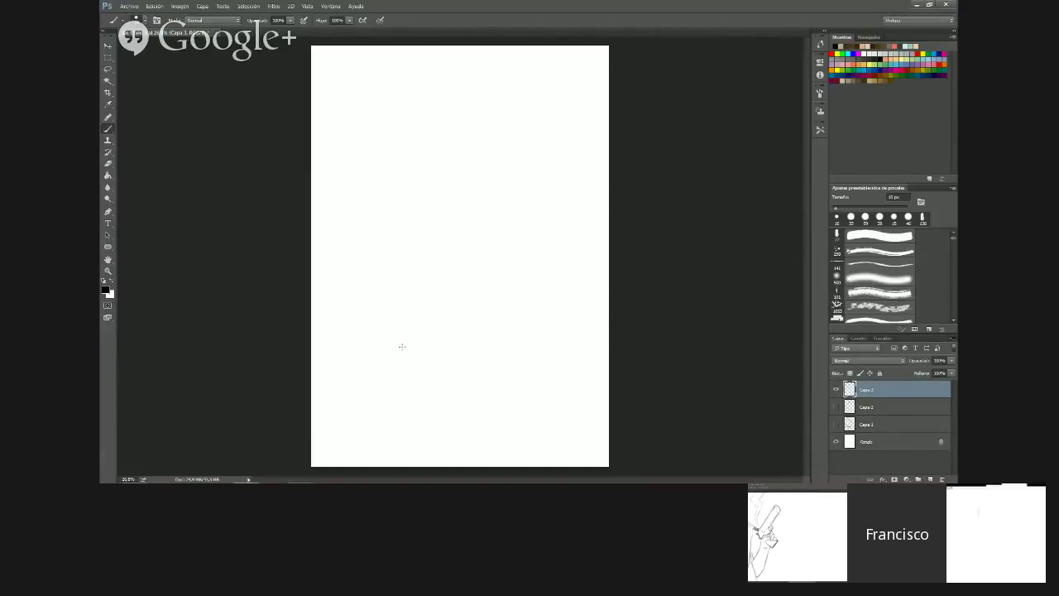
drag(298, 351, 592, 328)
drag(400, 354, 611, 361)
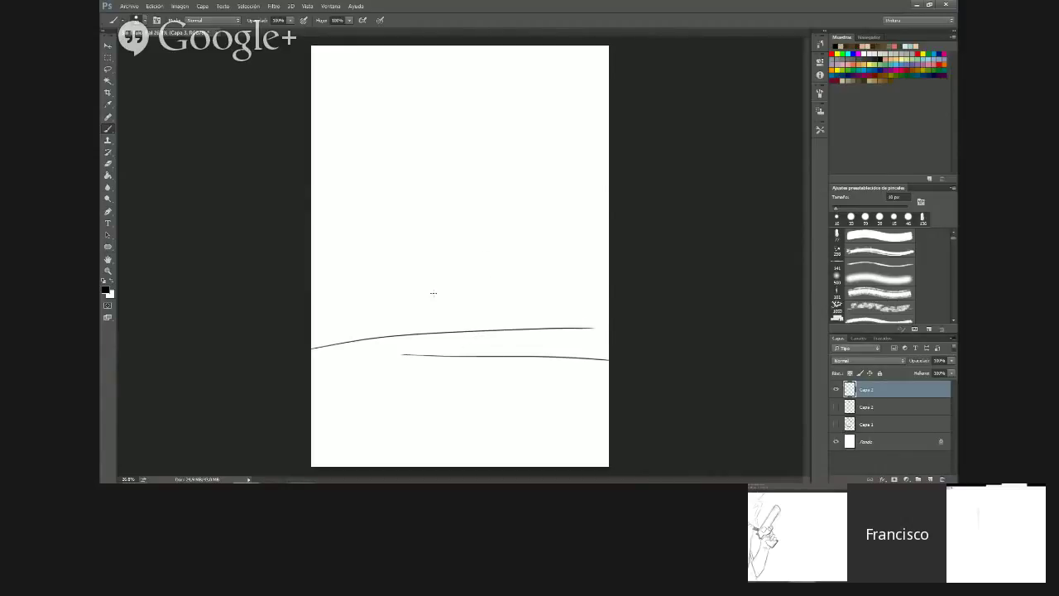
drag(406, 286, 603, 301)
drag(325, 299, 381, 291)
drag(494, 282, 609, 271)
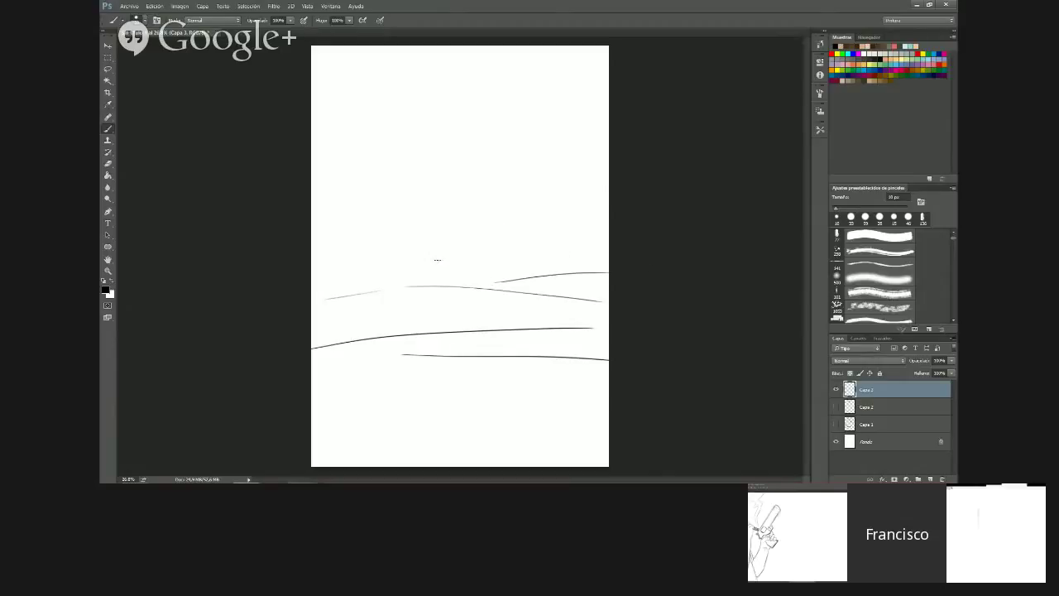
mouse_move(433, 249)
mouse_down()
mouse_move(470, 211)
mouse_move(460, 230)
mouse_move(595, 242)
mouse_up()
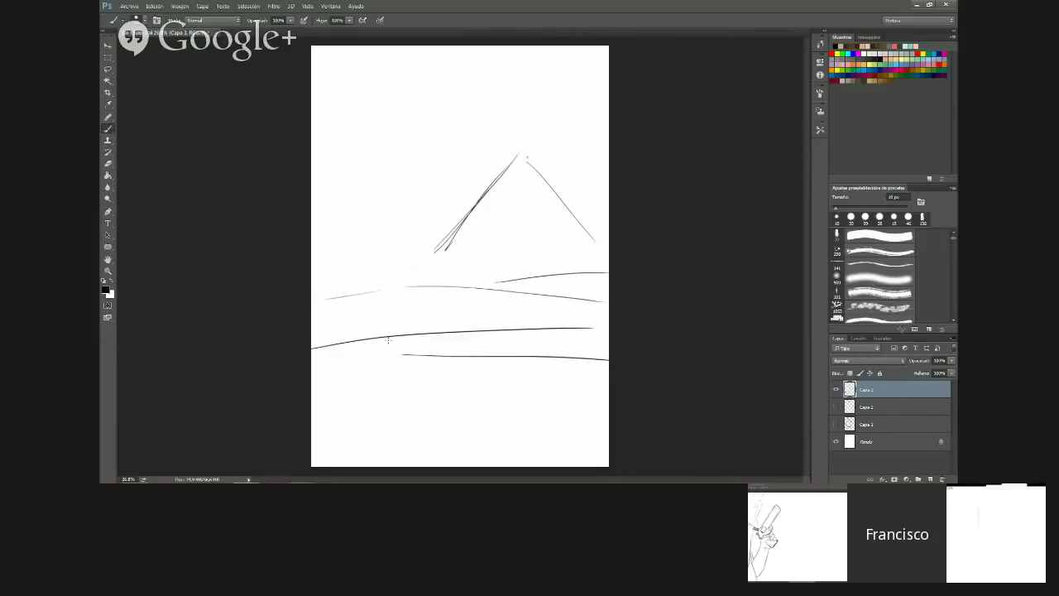
mouse_move(537, 301)
mouse_down()
mouse_move(563, 301)
mouse_move(565, 353)
mouse_up()
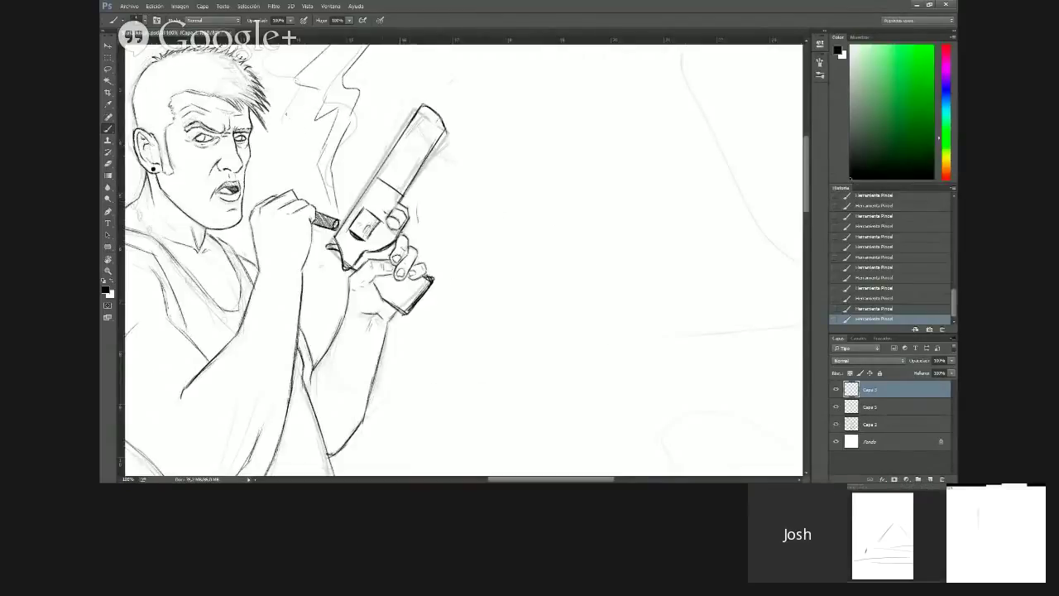
Select the revolver's barrel with the Lasso, scale it down slightly with Free Transform and deselect it
drag(377, 174, 336, 237)
click(107, 58)
click(107, 69)
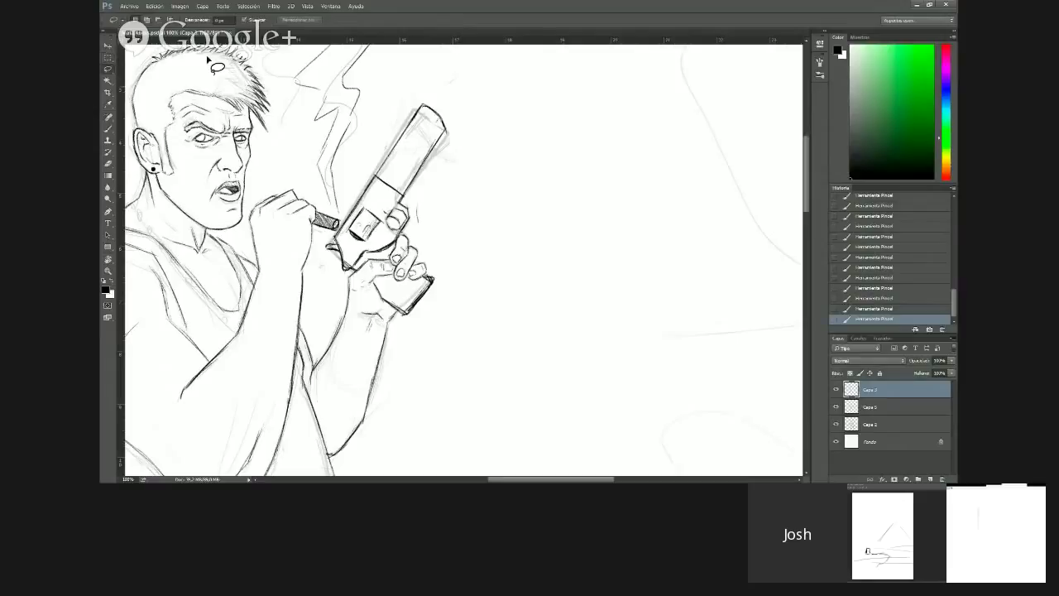
mouse_move(374, 176)
mouse_down()
mouse_move(404, 198)
mouse_move(470, 146)
mouse_move(383, 133)
mouse_move(377, 174)
mouse_up()
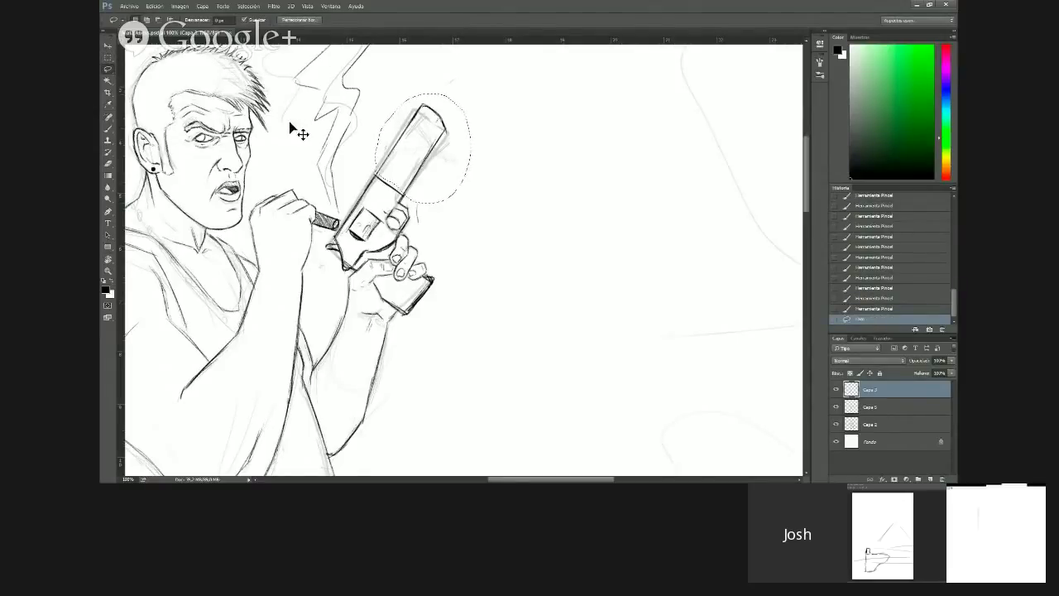
key(ctrl+t)
drag(472, 203, 465, 199)
right_click(464, 200)
click(305, 100)
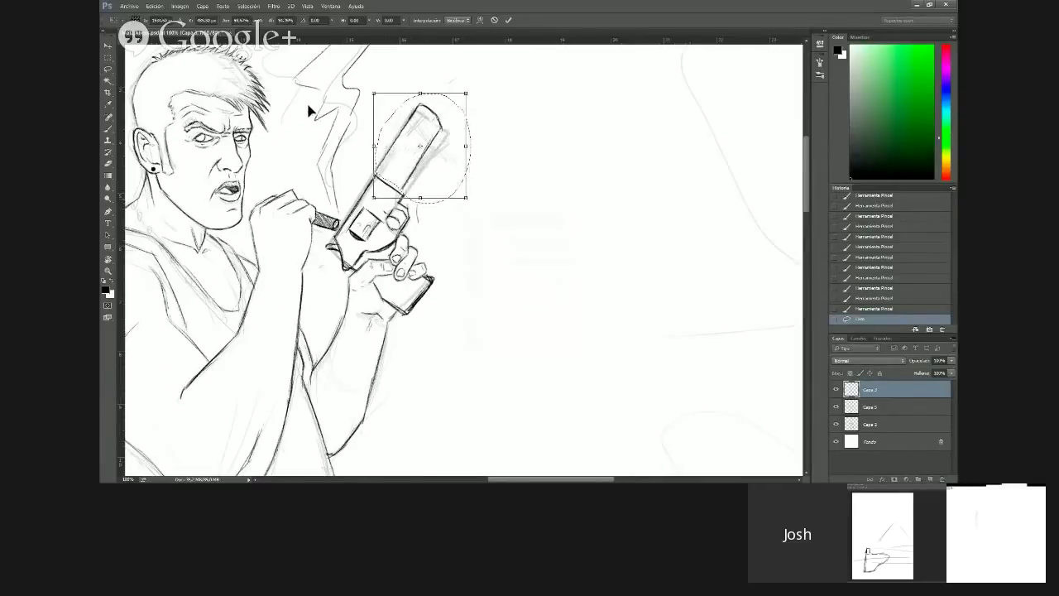
drag(291, 108, 292, 114)
key(Return)
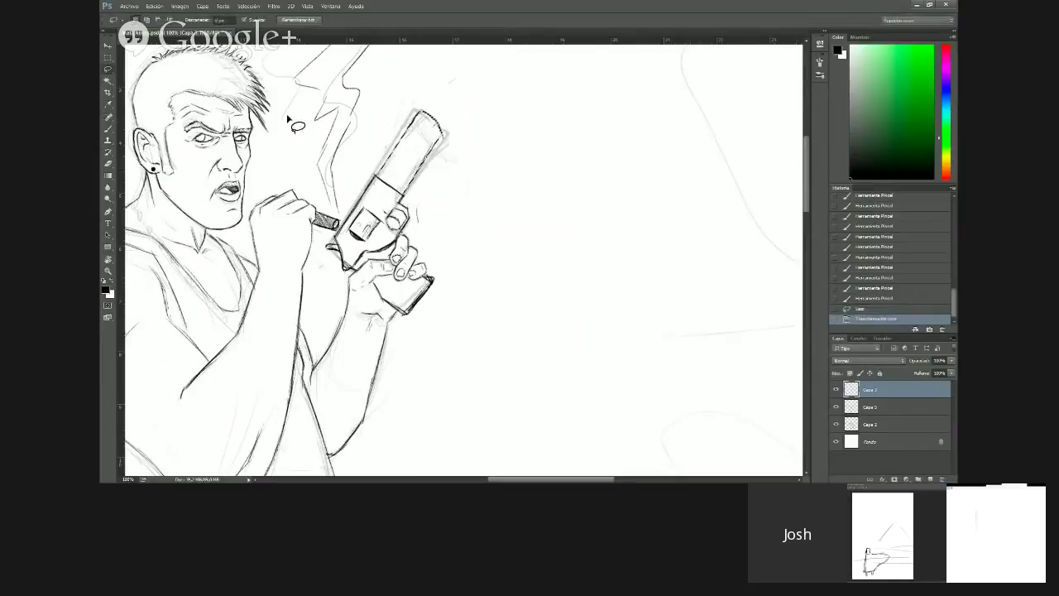
key(ctrl+d)
Redraw the revolver barrel's long edges and muzzle with clean brush lines joining the frame
key(b)
drag(288, 114, 304, 57)
drag(297, 77, 320, 85)
drag(429, 154, 407, 187)
drag(419, 168, 401, 194)
drag(302, 129, 297, 124)
drag(292, 115, 293, 121)
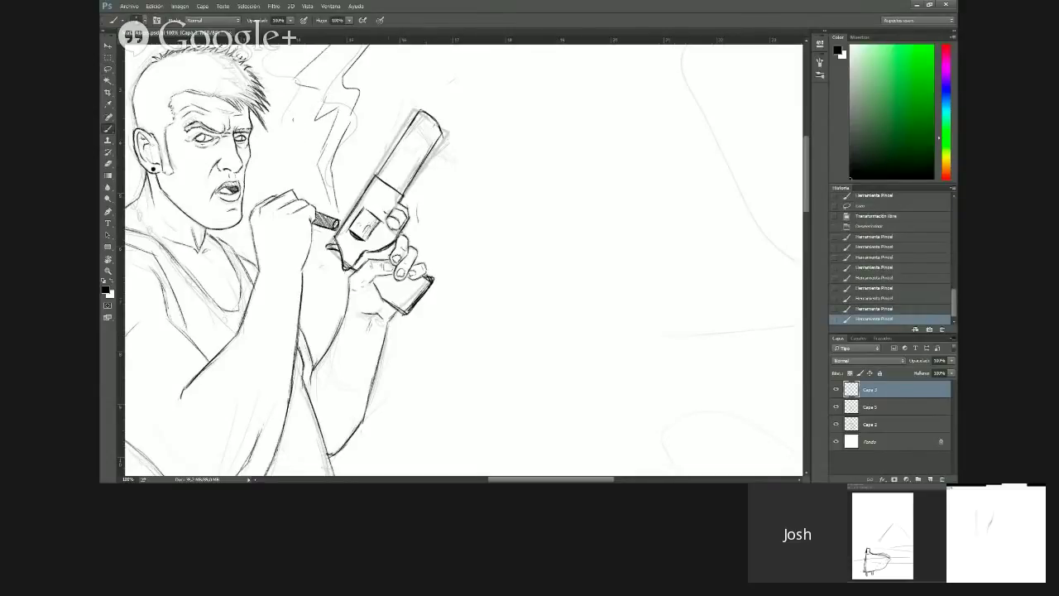
Detail the revolver with a small oval screw on the frame, a darker seam below the barrel and a slim rounded slot at the barrel's base
mouse_move(351, 232)
mouse_down()
mouse_move(362, 240)
mouse_move(348, 247)
mouse_up()
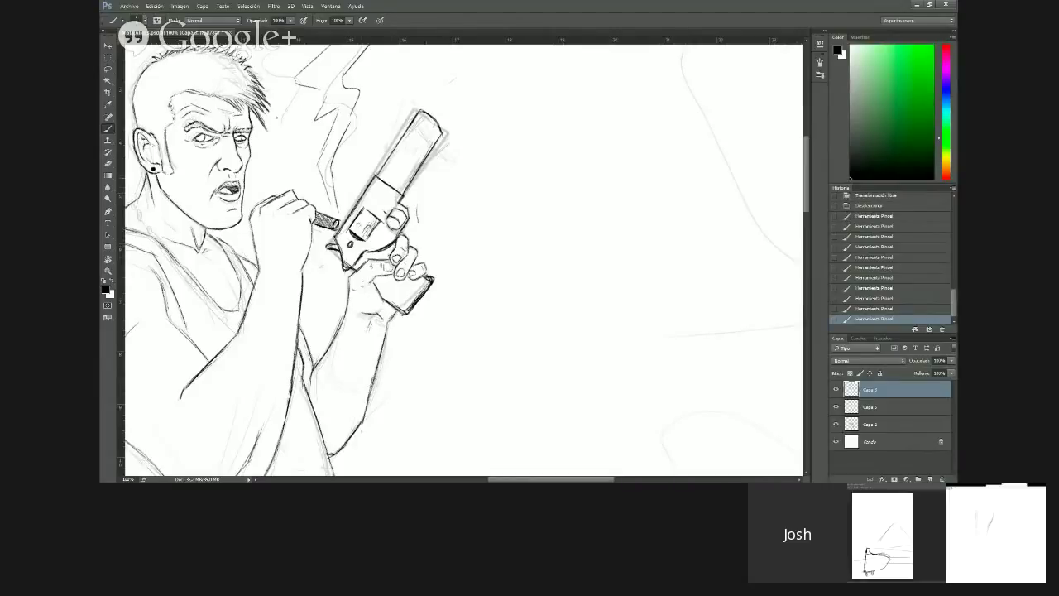
drag(361, 216, 350, 232)
drag(376, 176, 402, 196)
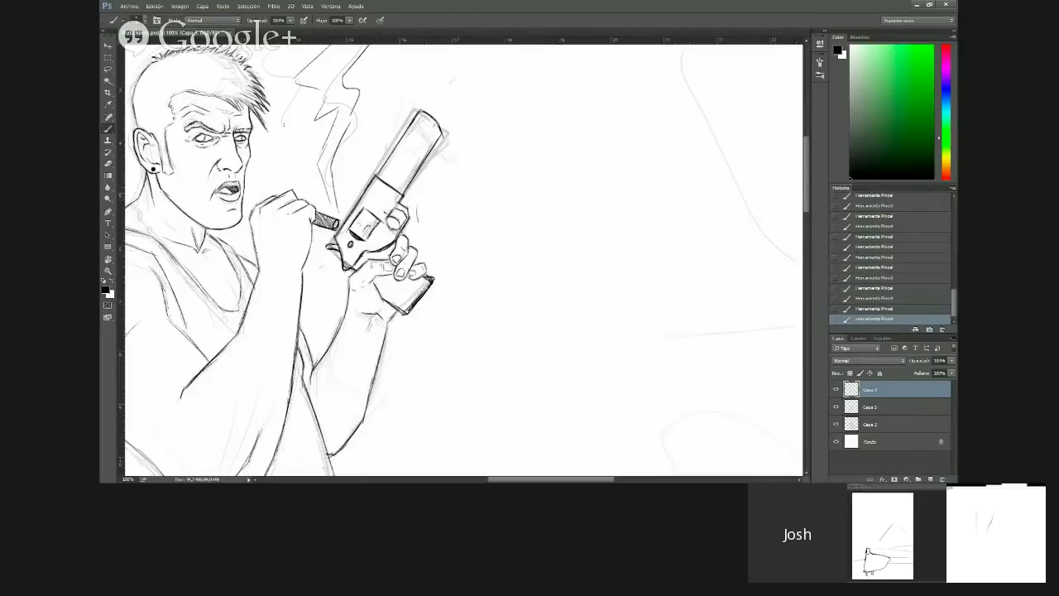
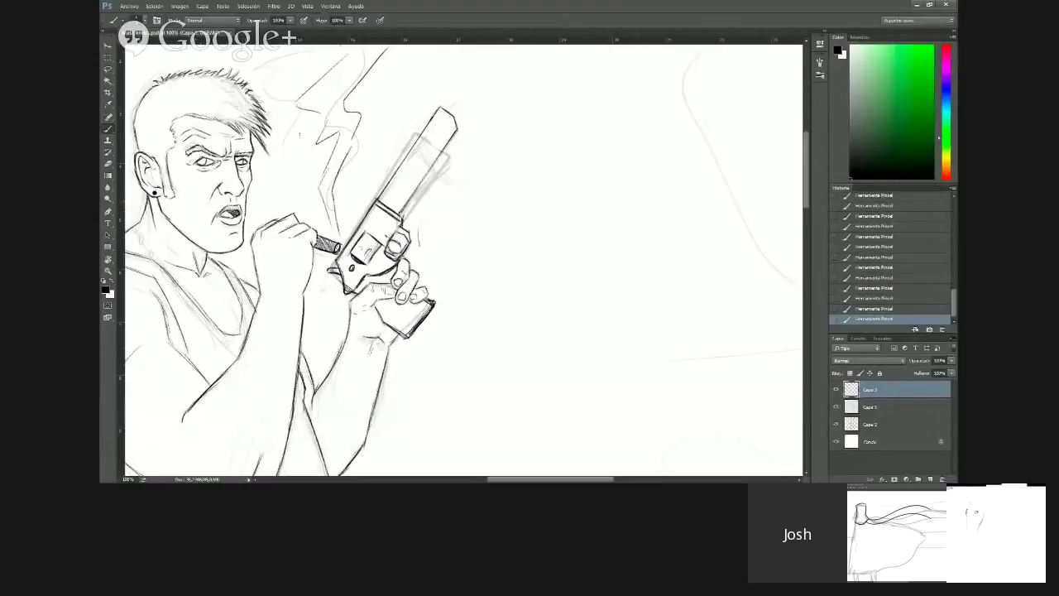
drag(393, 205, 405, 189)
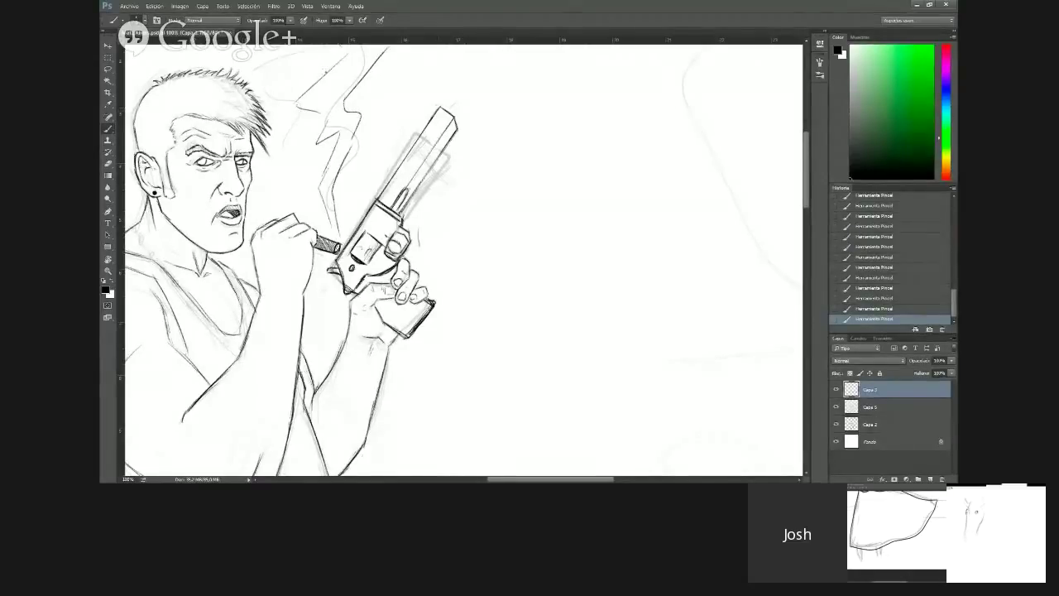
drag(427, 101, 423, 124)
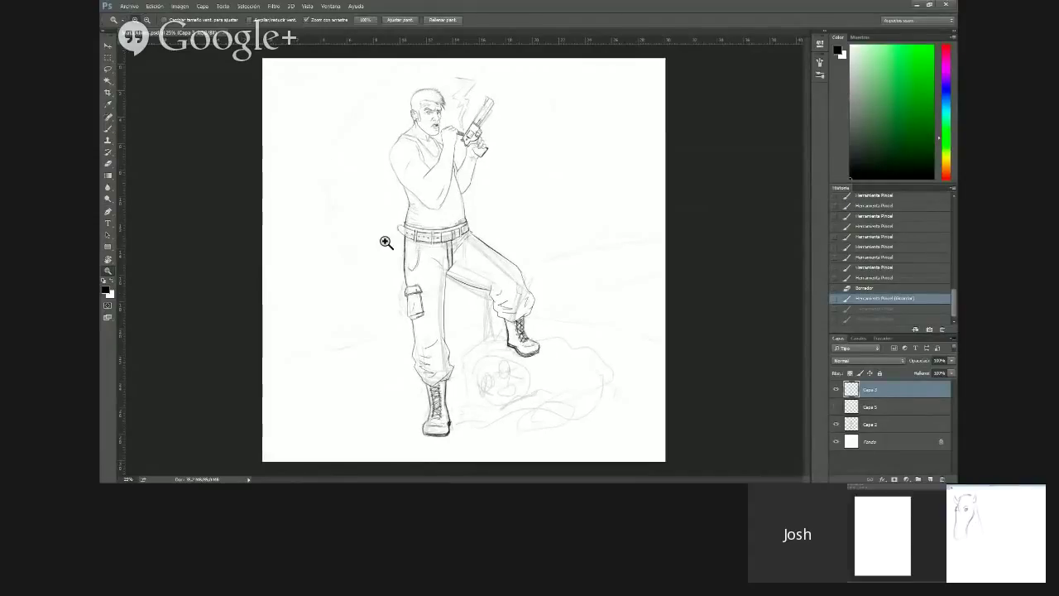
key(ctrl+plus)
mouse_move(390, 234)
mouse_down()
mouse_move(370, 184)
mouse_move(383, 214)
mouse_up()
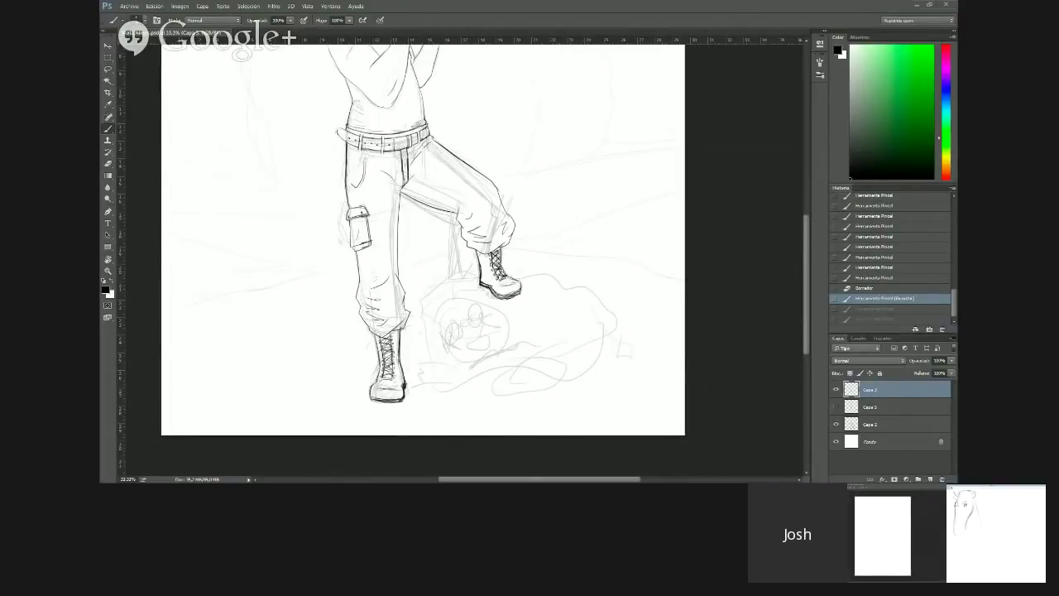
drag(351, 212, 362, 214)
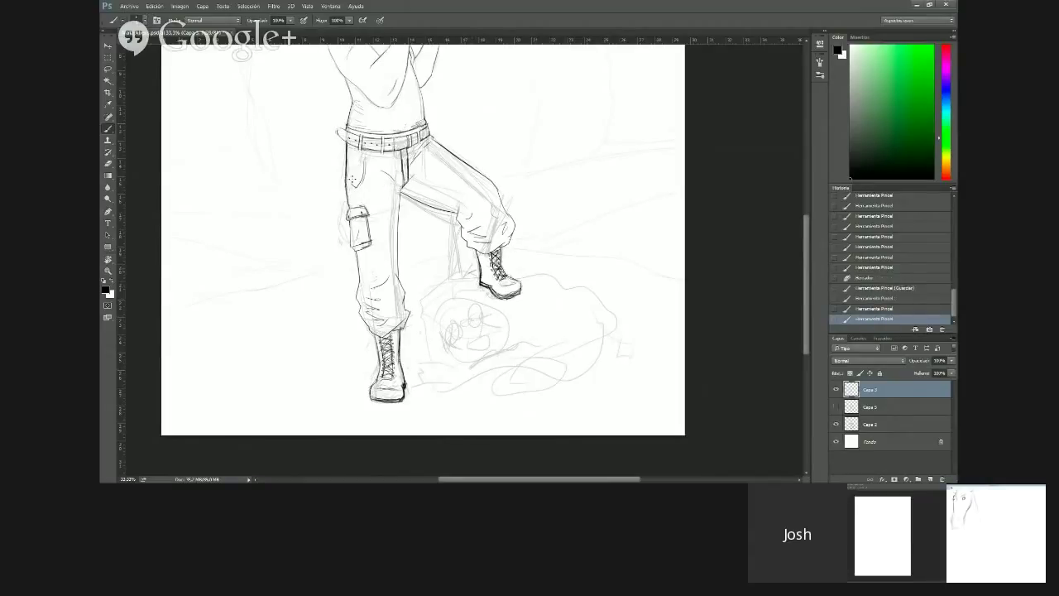
key(ctrl+alt+z)
key(ctrl+alt+z)
key(ctrl+alt+z)
key(ctrl+alt+z)
key(ctrl+alt+z)
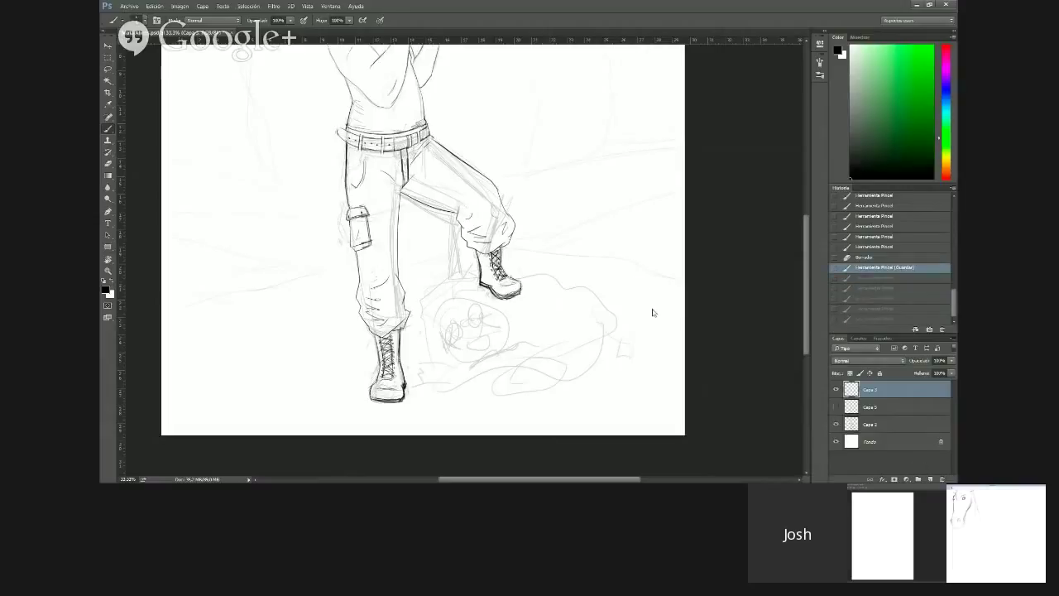
Add a new layer and draw the curved outlines of the mound between and behind the man's boots
key(ctrl+shift+alt+n)
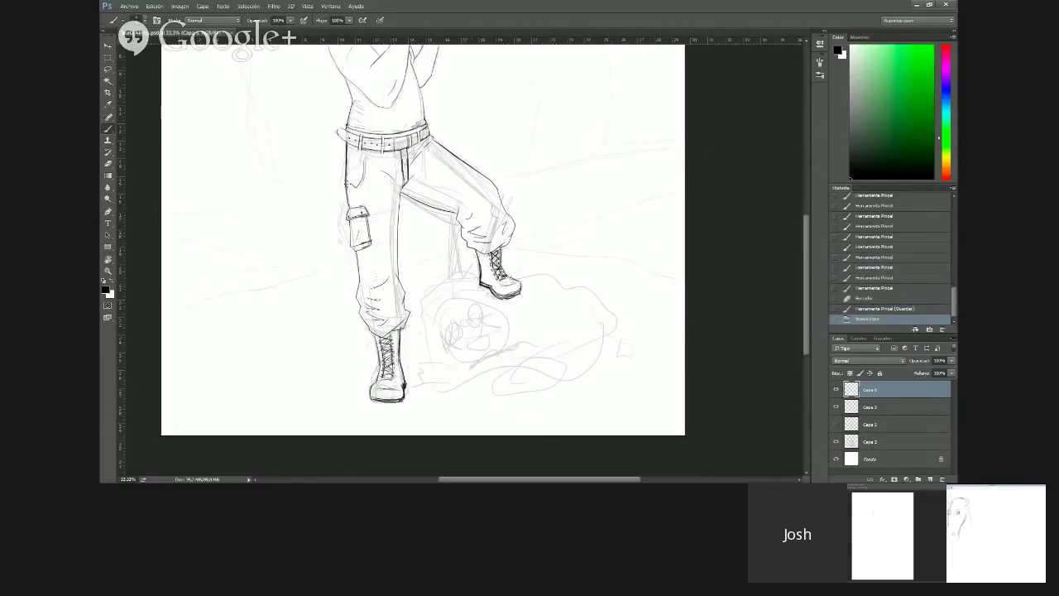
drag(347, 179, 351, 186)
drag(476, 280, 457, 284)
drag(465, 281, 433, 314)
drag(438, 301, 426, 332)
drag(430, 319, 426, 334)
drag(329, 224, 322, 237)
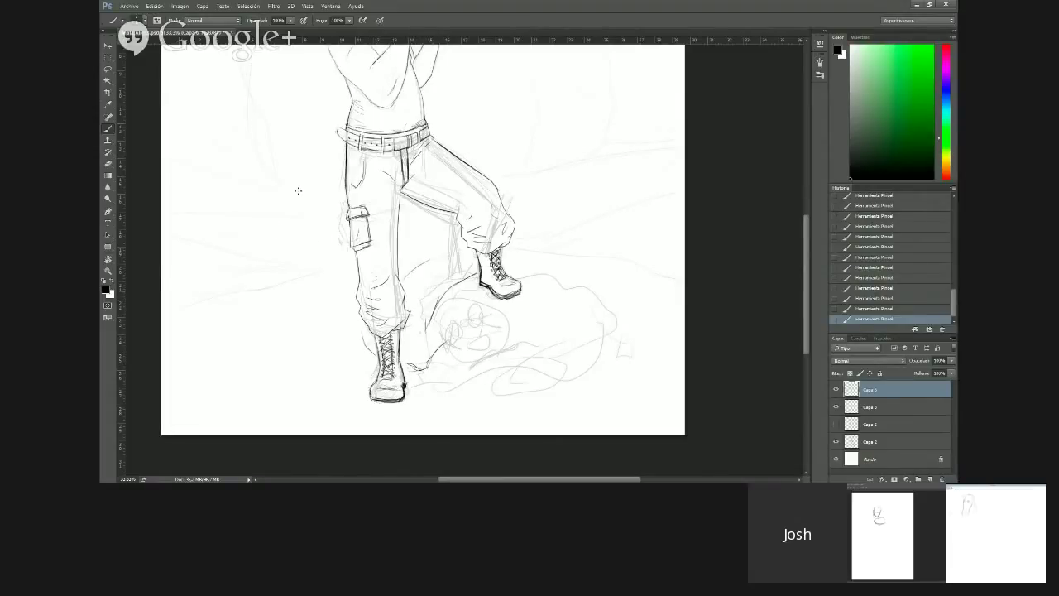
drag(363, 330, 374, 353)
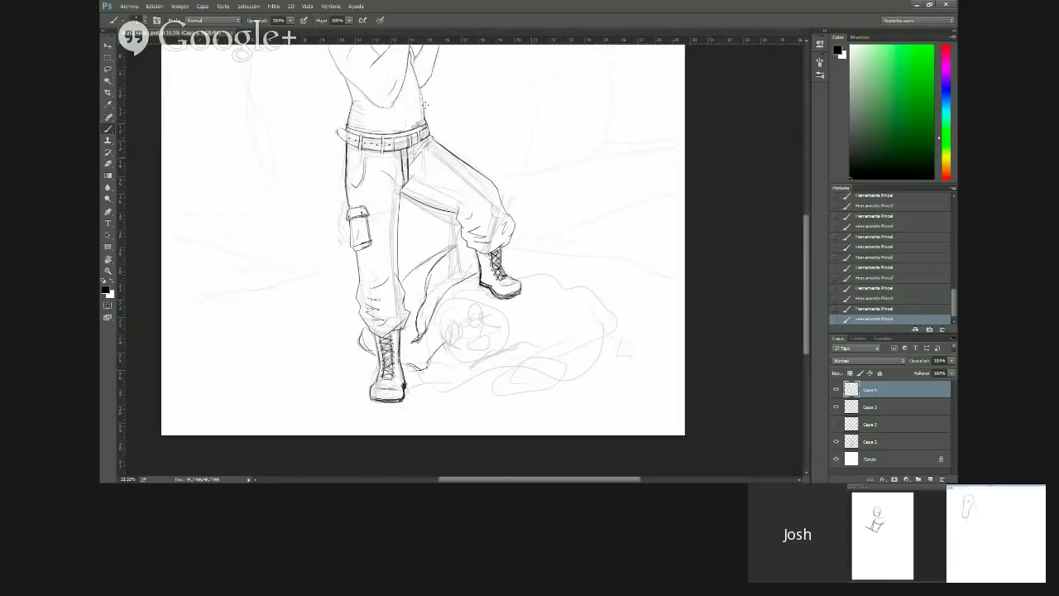
Erase the upper curved strokes of the mound between the man's legs
key(e)
drag(331, 167, 310, 217)
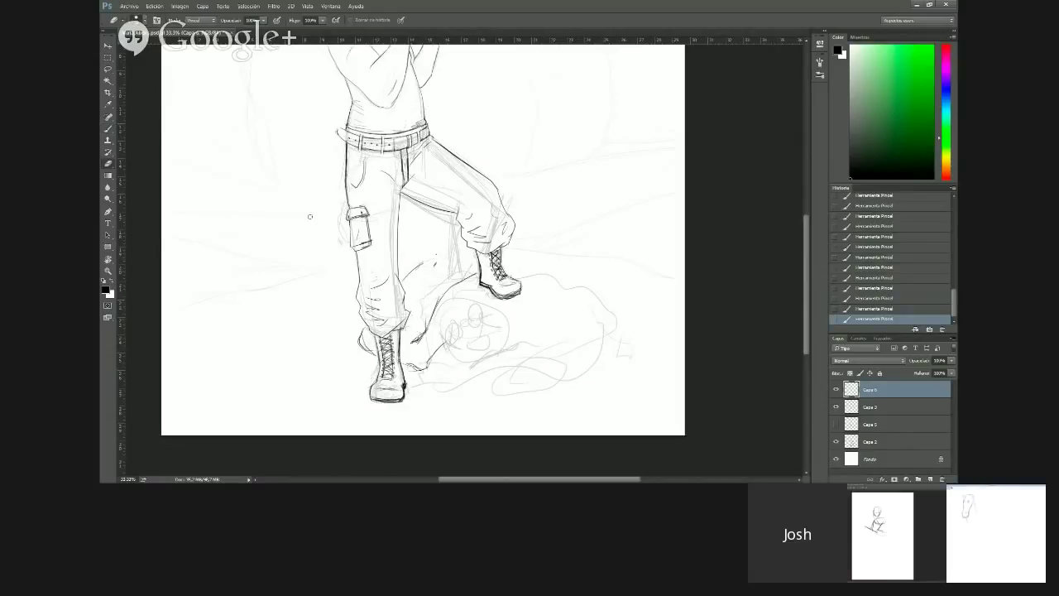
mouse_move(313, 173)
mouse_down()
mouse_move(303, 194)
mouse_move(323, 170)
mouse_move(313, 199)
mouse_up()
Redraw the mound's upper edge as a curve rising between the legs, passing the raised boot and sloping down beyond it
key(b)
drag(313, 198, 331, 188)
drag(325, 197, 361, 179)
mouse_move(326, 200)
mouse_down()
mouse_move(316, 193)
mouse_move(301, 226)
mouse_move(314, 211)
mouse_move(324, 224)
mouse_up()
key(e)
key(b)
drag(371, 178, 436, 189)
drag(424, 184, 456, 211)
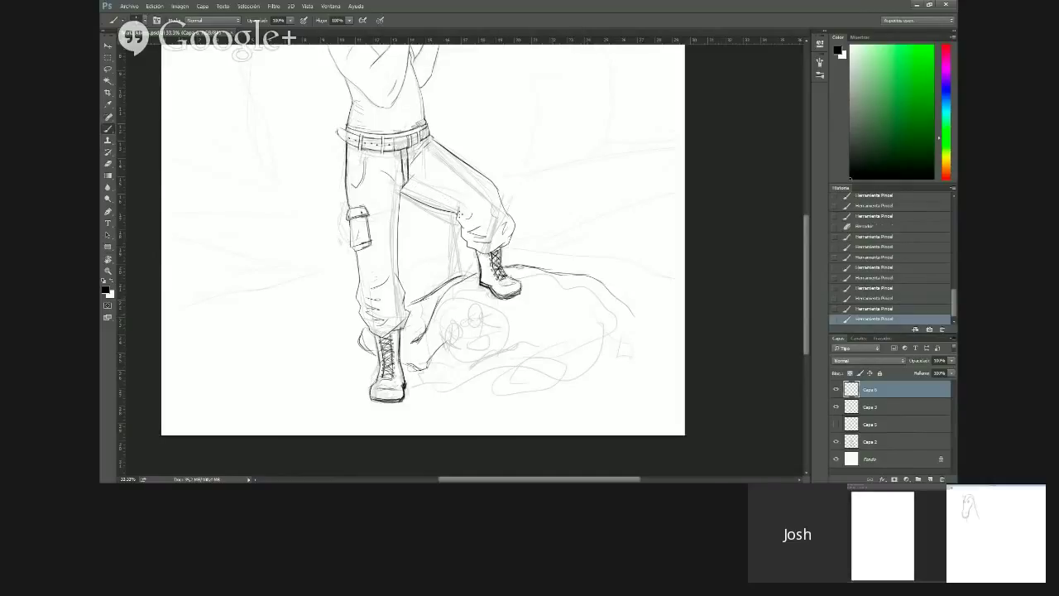
Outline the oval shape below the raised boot and fill it with short jagged detail strokes
mouse_move(337, 226)
mouse_down()
mouse_move(346, 239)
mouse_move(340, 232)
mouse_up()
mouse_move(331, 215)
mouse_down()
mouse_move(353, 198)
mouse_move(363, 220)
mouse_move(330, 214)
mouse_up()
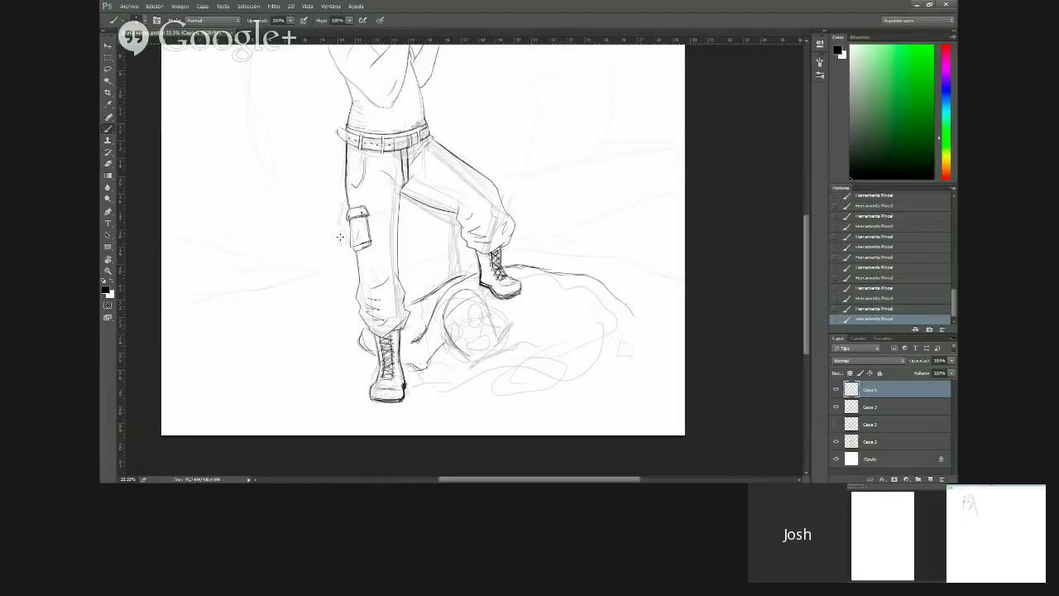
mouse_move(476, 338)
mouse_down()
mouse_move(468, 352)
mouse_move(457, 318)
mouse_move(479, 310)
mouse_move(482, 333)
mouse_up()
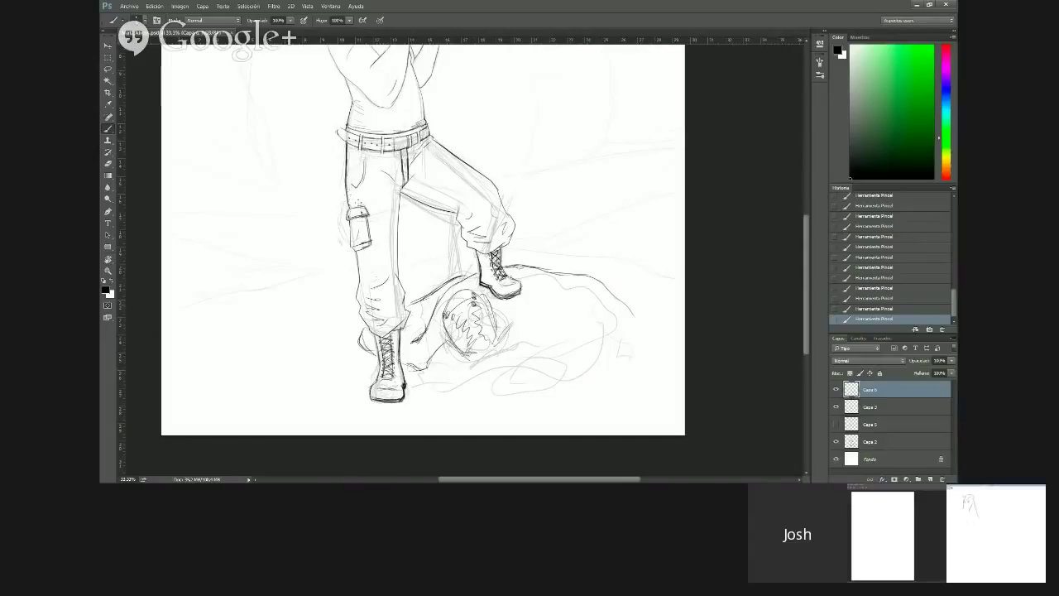
click(349, 215)
drag(465, 314, 477, 321)
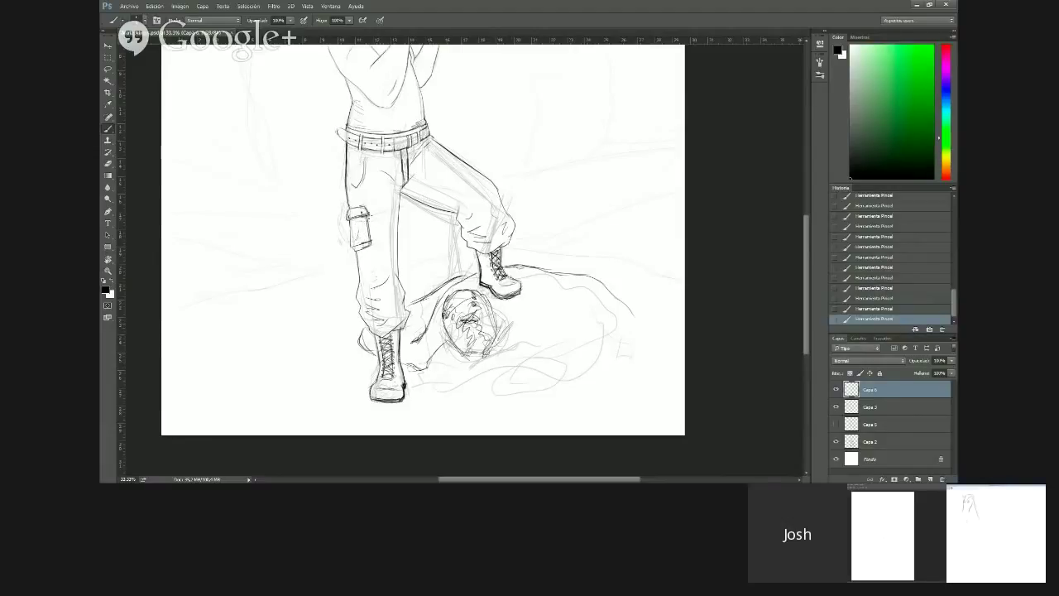
click(360, 240)
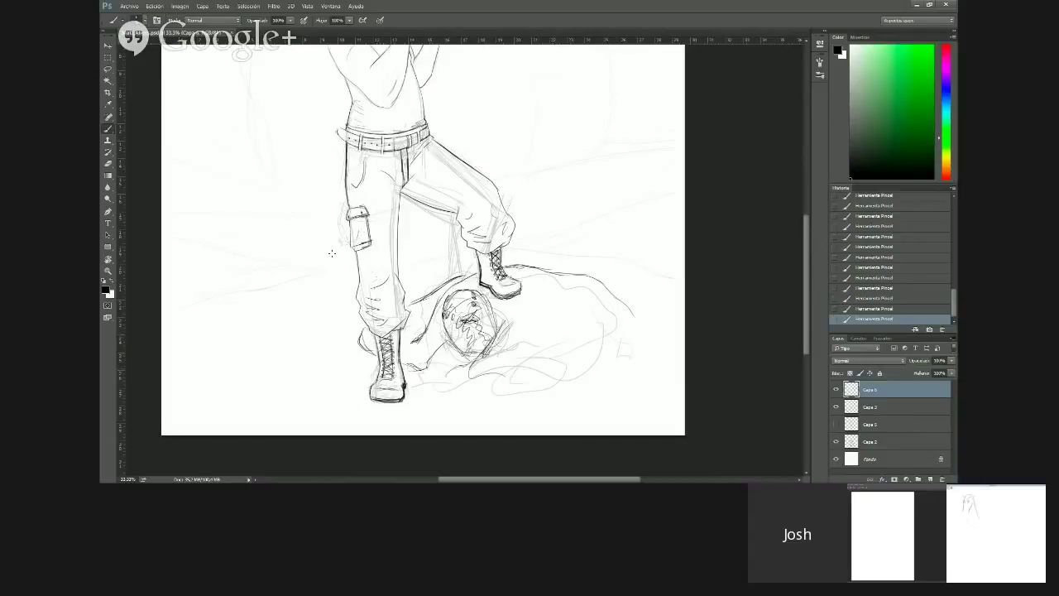
Outline the mound's lower and far edges beyond the raised boot and add short detail strokes on its surface
mouse_move(445, 389)
mouse_down()
mouse_move(542, 393)
mouse_move(622, 354)
mouse_move(660, 297)
mouse_move(596, 349)
mouse_move(636, 356)
mouse_move(652, 334)
mouse_up()
mouse_move(603, 378)
mouse_down()
mouse_move(649, 338)
mouse_move(599, 344)
mouse_move(632, 331)
mouse_move(625, 350)
mouse_up()
key(e)
key(b)
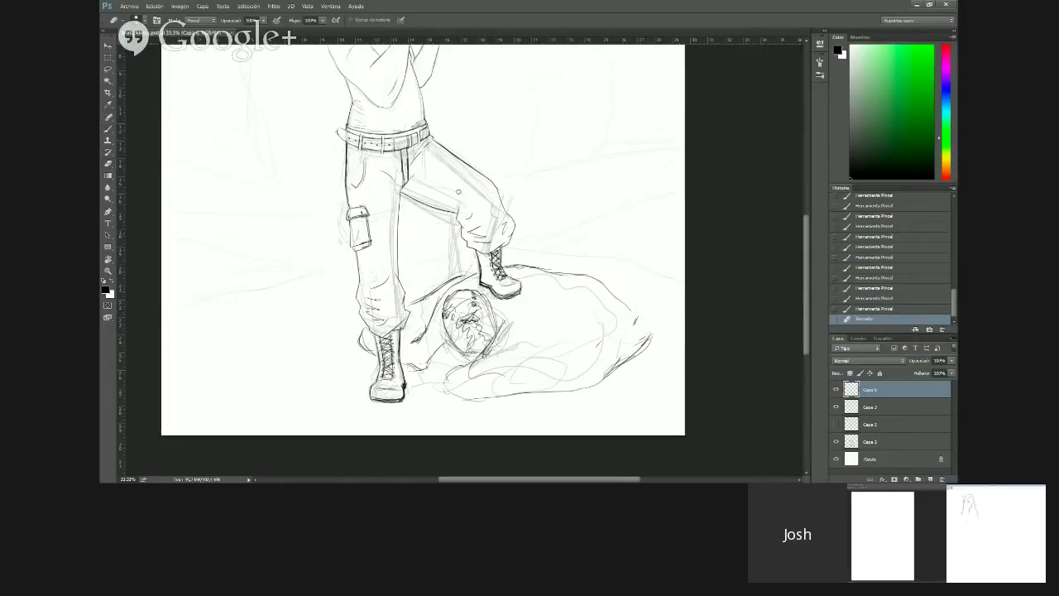
drag(357, 248, 371, 242)
mouse_move(521, 358)
mouse_down()
mouse_move(526, 334)
mouse_move(516, 355)
mouse_up()
mouse_move(529, 313)
mouse_down()
mouse_move(543, 312)
mouse_move(531, 298)
mouse_move(547, 286)
mouse_move(556, 297)
mouse_move(572, 289)
mouse_up()
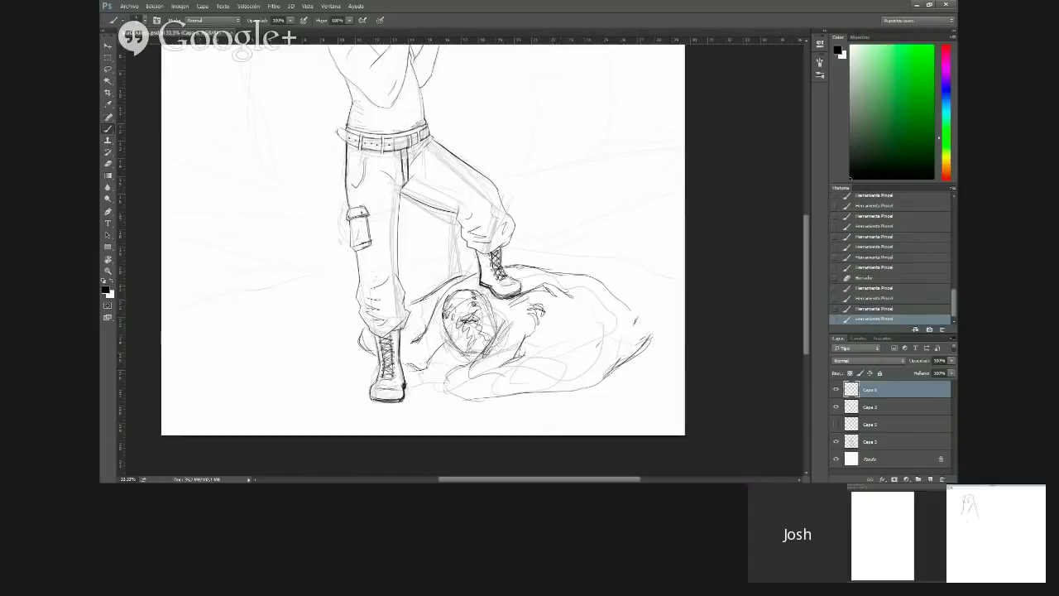
Draw a curved band along the mound's lower edge and add contour strokes beside the oval and across the upper surface
drag(529, 336, 578, 324)
mouse_move(518, 359)
mouse_down()
mouse_move(635, 346)
mouse_move(655, 321)
mouse_move(594, 382)
mouse_move(503, 396)
mouse_move(480, 361)
mouse_move(442, 370)
mouse_move(446, 391)
mouse_move(455, 359)
mouse_move(441, 369)
mouse_move(450, 390)
mouse_move(452, 368)
mouse_move(441, 376)
mouse_move(477, 361)
mouse_move(452, 393)
mouse_up()
key(e)
key(b)
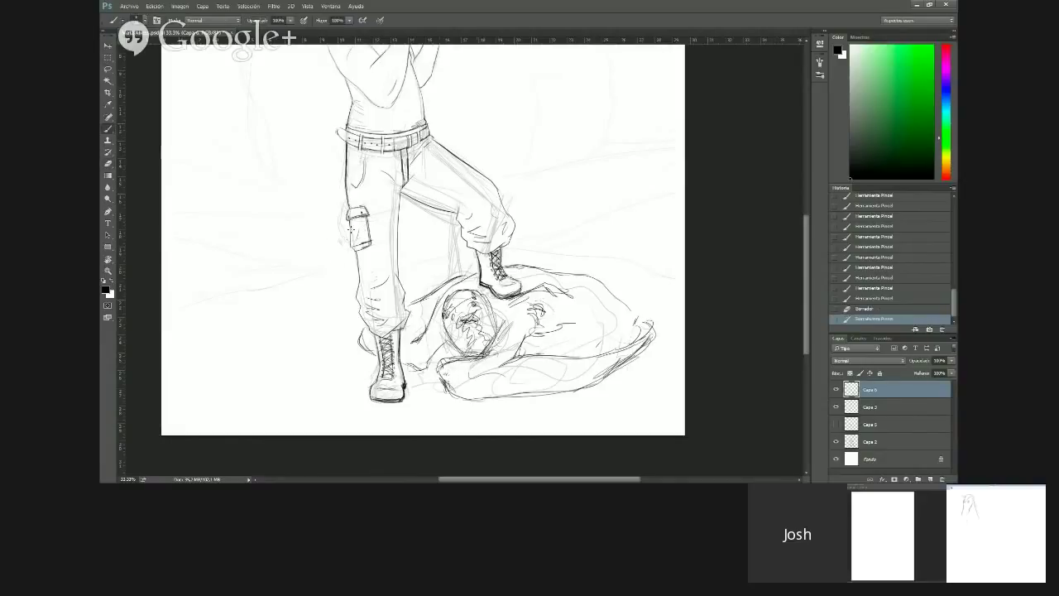
drag(440, 347, 425, 368)
drag(437, 351, 419, 369)
mouse_move(528, 338)
mouse_down()
mouse_move(591, 326)
mouse_move(579, 331)
mouse_up()
drag(559, 271, 626, 299)
drag(424, 184, 457, 199)
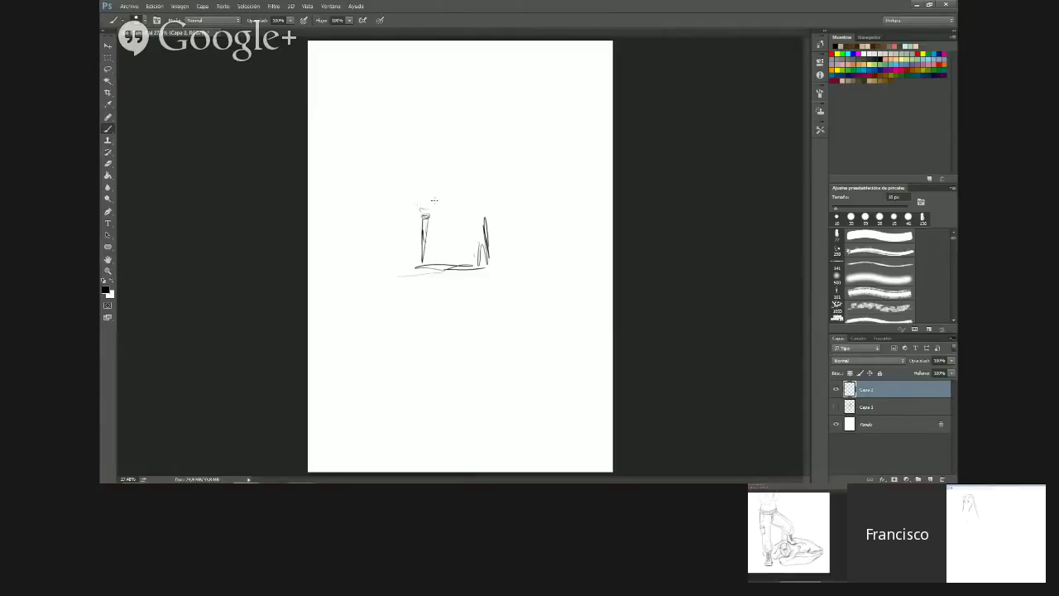
Sketch circles with slanted arm lines above the two uprights and two long rounded shapes hanging below the horizontal line
drag(417, 207, 414, 214)
drag(481, 204, 519, 229)
drag(418, 213, 385, 247)
drag(431, 206, 423, 239)
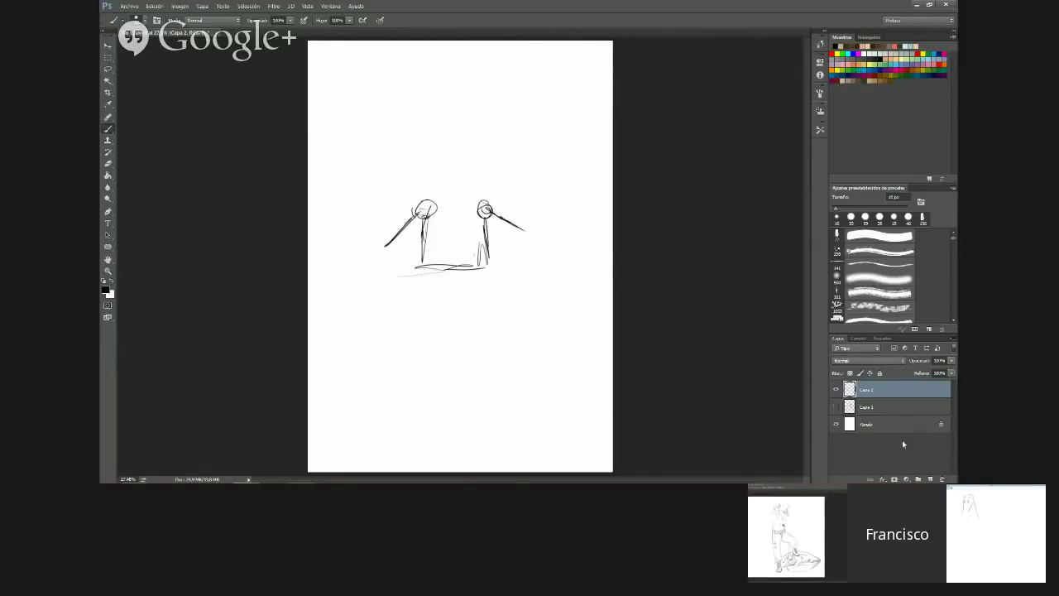
drag(422, 202, 427, 268)
mouse_move(478, 193)
mouse_down()
mouse_move(486, 261)
mouse_move(425, 268)
mouse_move(468, 265)
mouse_move(408, 333)
mouse_up()
drag(487, 266, 503, 332)
drag(432, 280, 402, 343)
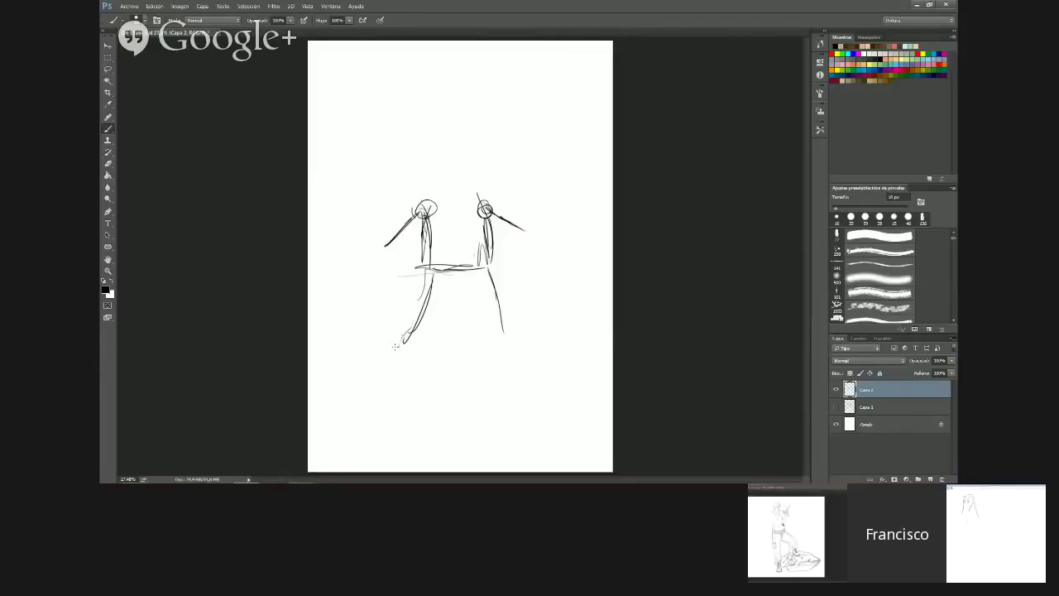
mouse_move(435, 268)
mouse_down()
mouse_move(432, 347)
mouse_move(465, 283)
mouse_move(455, 339)
mouse_move(486, 357)
mouse_move(499, 349)
mouse_up()
mouse_move(491, 281)
mouse_down()
mouse_move(505, 311)
mouse_move(498, 355)
mouse_up()
drag(462, 293, 456, 354)
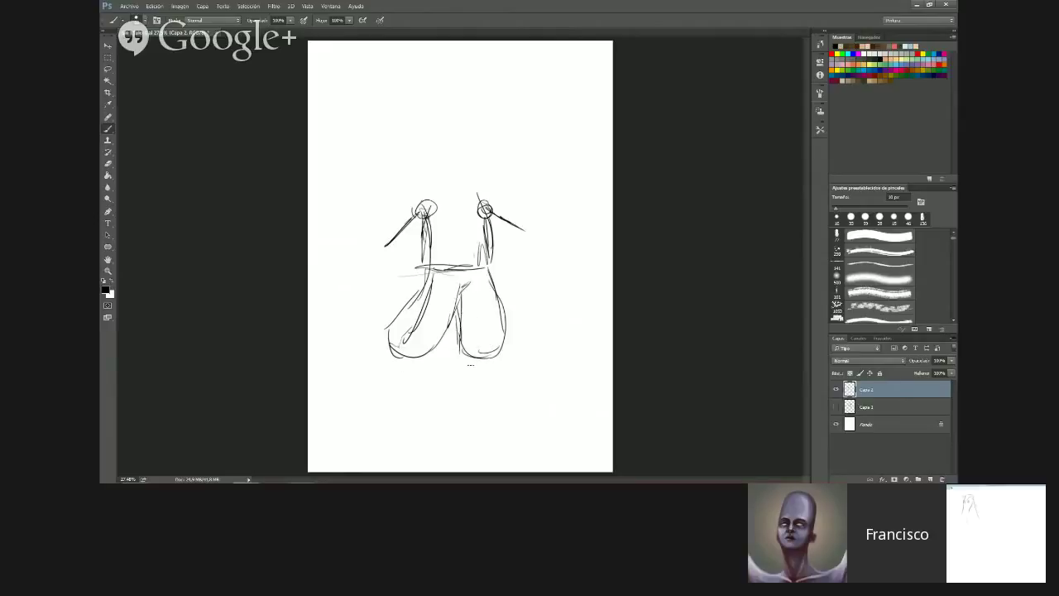
Delete the layer holding the construction sketch and add a new empty layer
click(941, 479)
click(476, 182)
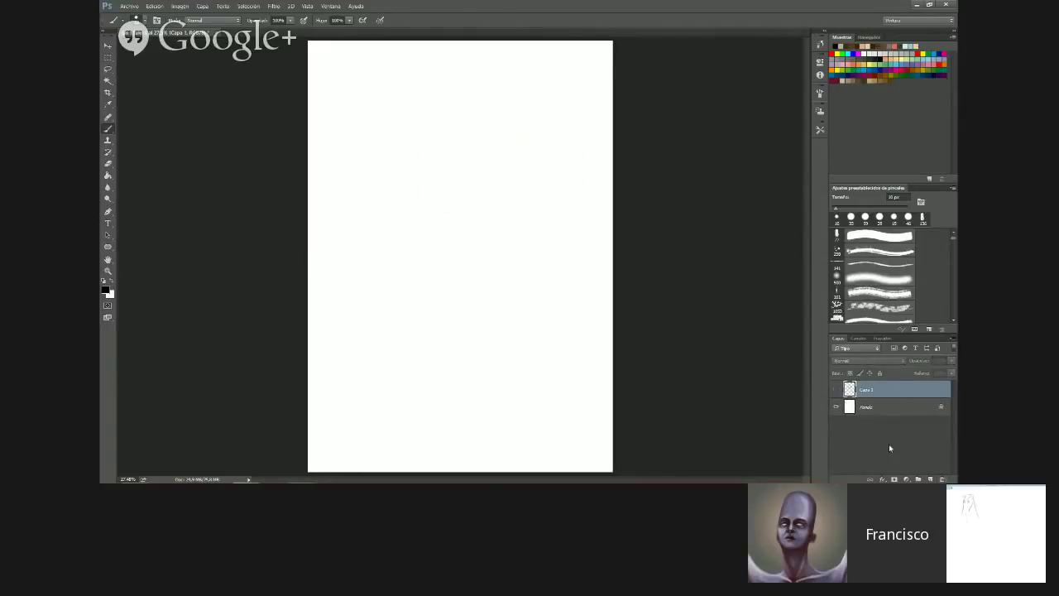
click(930, 479)
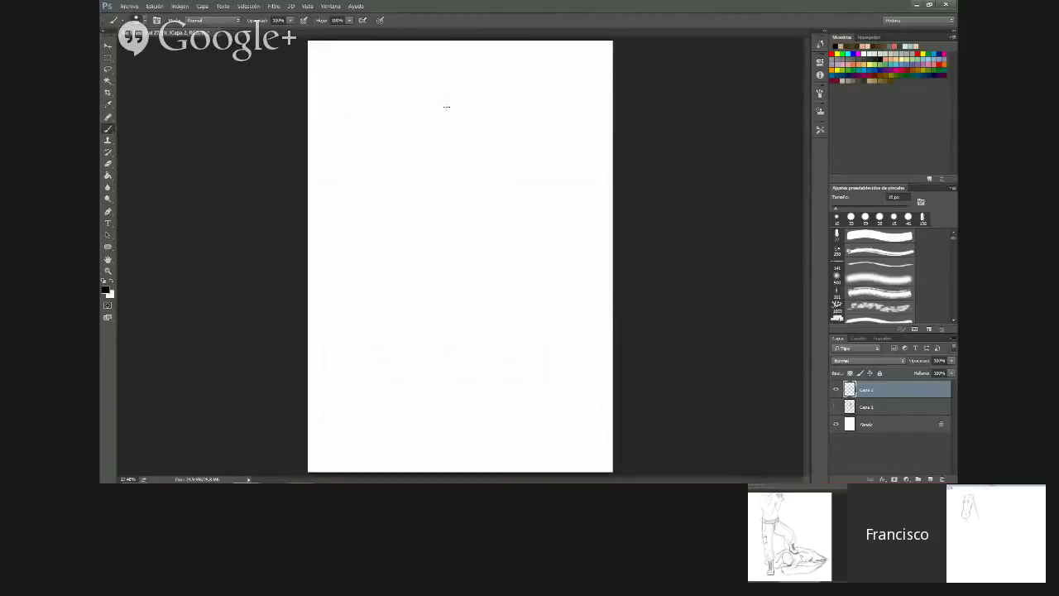
Sketch a wizard hat with a bent, drooping tip and a wide curved brim
mouse_move(402, 147)
mouse_down()
mouse_move(440, 121)
mouse_move(400, 153)
mouse_move(448, 178)
mouse_up()
mouse_move(440, 120)
mouse_down()
mouse_move(483, 118)
mouse_move(538, 157)
mouse_move(543, 182)
mouse_up()
drag(435, 178, 458, 233)
drag(531, 147, 552, 203)
mouse_move(541, 167)
mouse_down()
mouse_move(553, 231)
mouse_move(487, 198)
mouse_up()
drag(416, 173, 421, 221)
drag(422, 196, 414, 235)
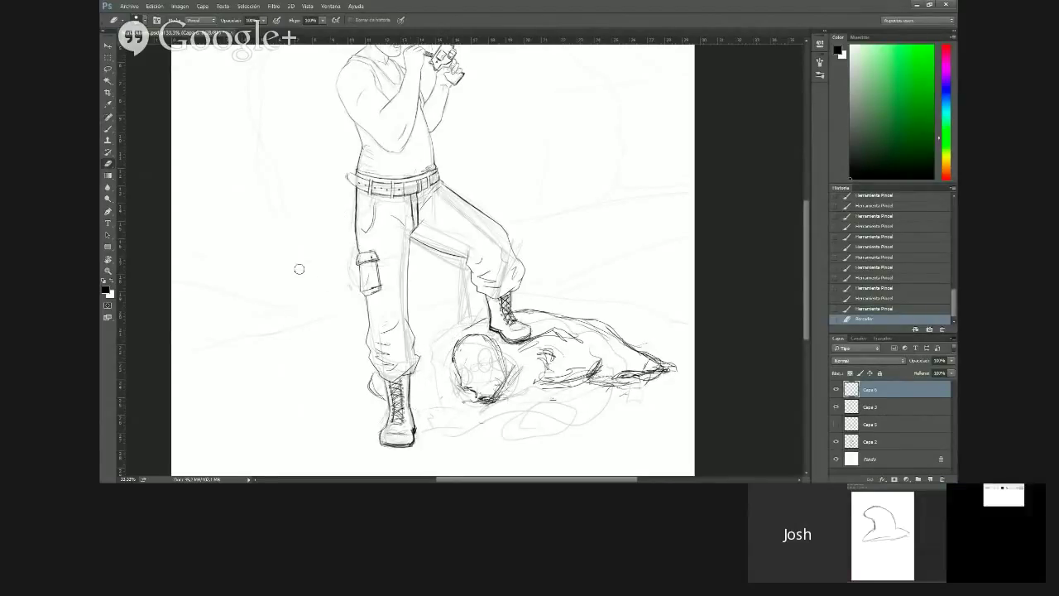
Clean up the oval below the raised boot and draw a face in it with eyes, nose and mouth
drag(362, 232, 373, 227)
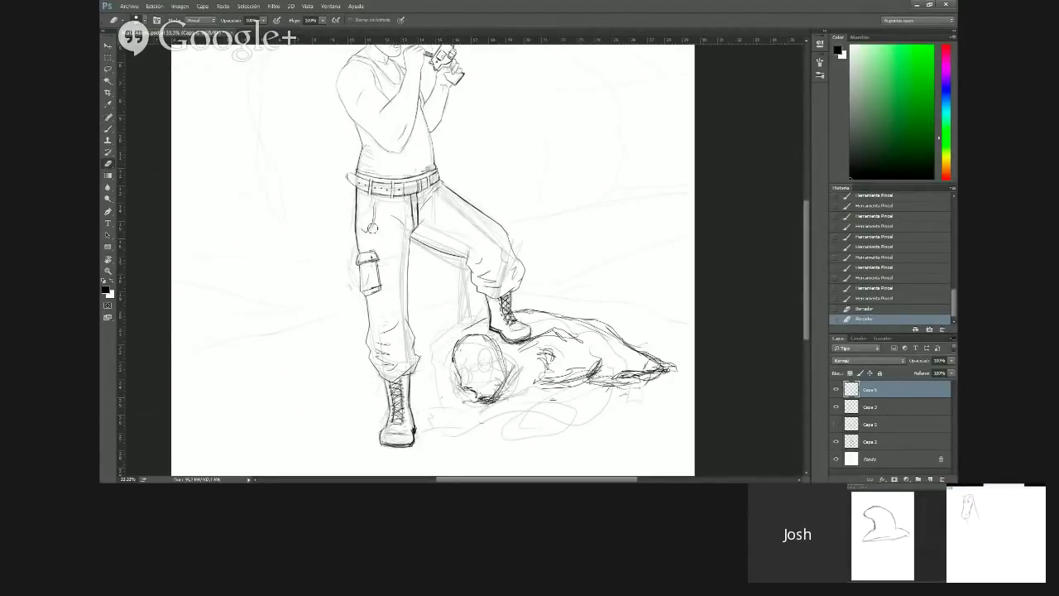
key(b)
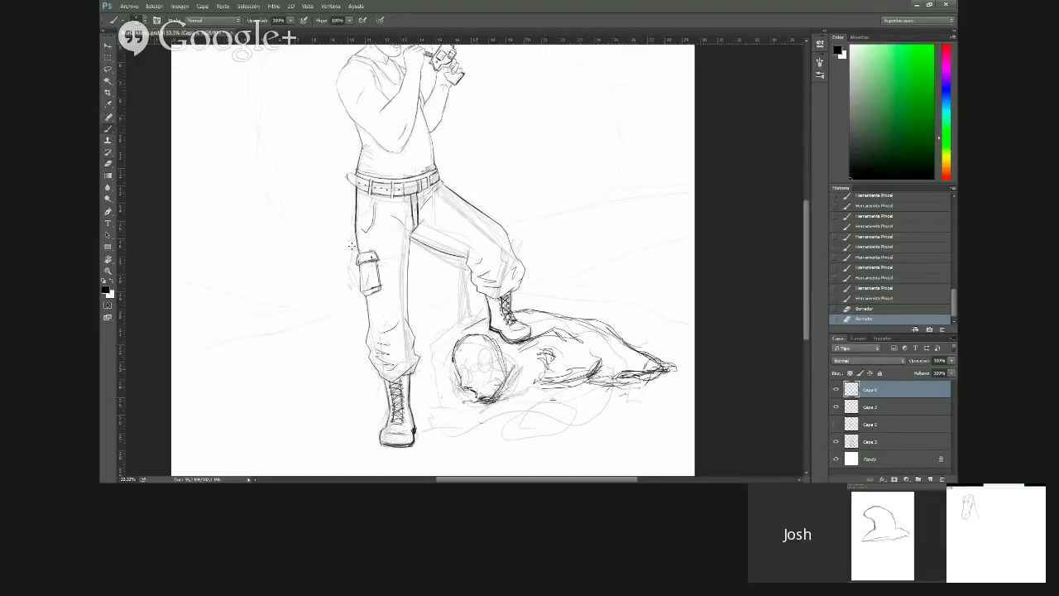
mouse_move(465, 359)
mouse_down()
mouse_move(465, 372)
mouse_move(487, 362)
mouse_move(489, 379)
mouse_up()
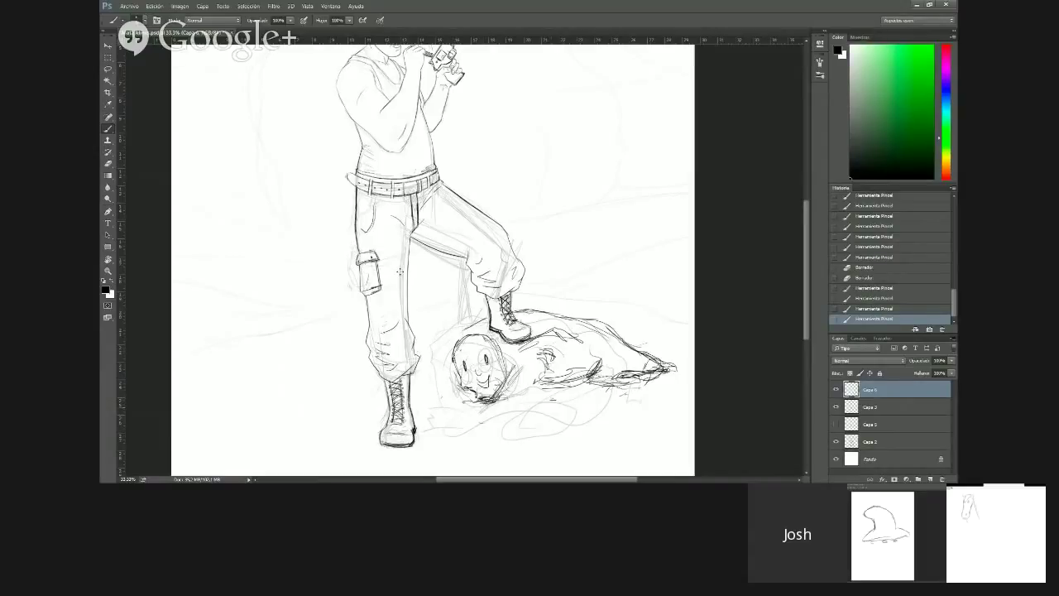
drag(356, 213, 359, 250)
drag(410, 199, 412, 212)
drag(414, 199, 416, 214)
drag(417, 202, 418, 219)
drag(416, 232, 423, 223)
mouse_move(421, 229)
mouse_down()
mouse_move(431, 224)
mouse_move(413, 235)
mouse_up()
mouse_move(474, 368)
mouse_down()
mouse_move(481, 375)
mouse_move(466, 358)
mouse_move(488, 361)
mouse_up()
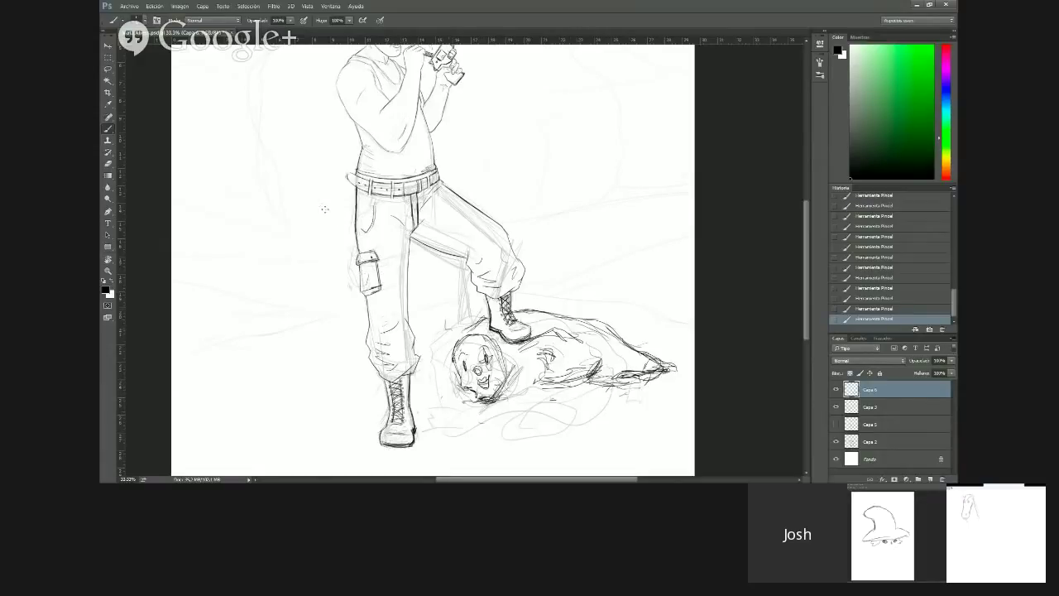
Add a small hand-like shape between the man's legs and draw an arm stretching along the ground below the head
drag(435, 308, 440, 317)
mouse_move(451, 219)
mouse_down()
mouse_move(470, 199)
mouse_move(477, 225)
mouse_up()
key(ctrl+minus)
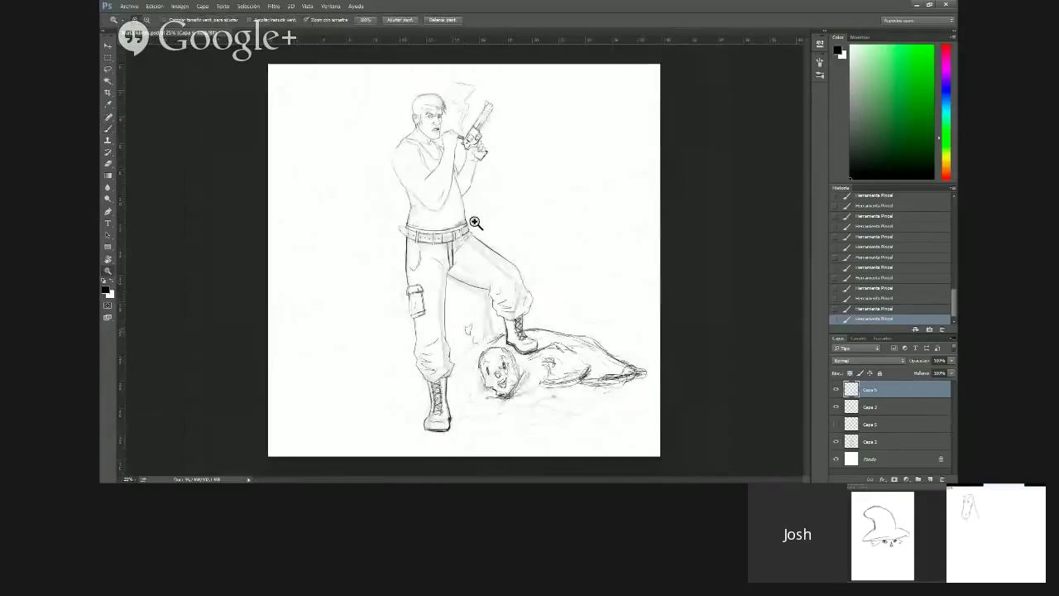
key(b)
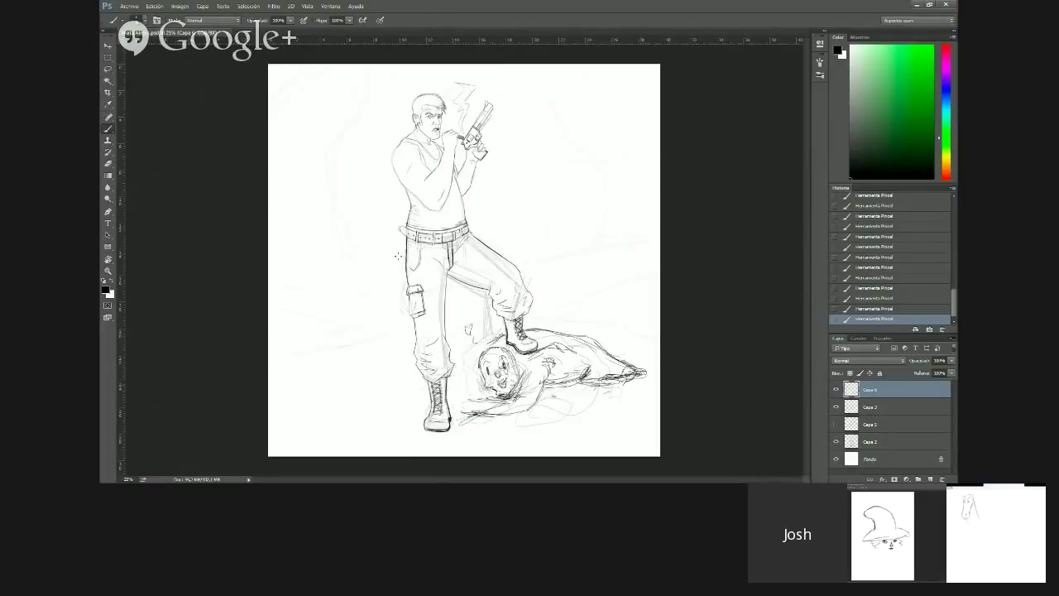
Erase the outstretched arm and the head with the face from the lying figure
key(e)
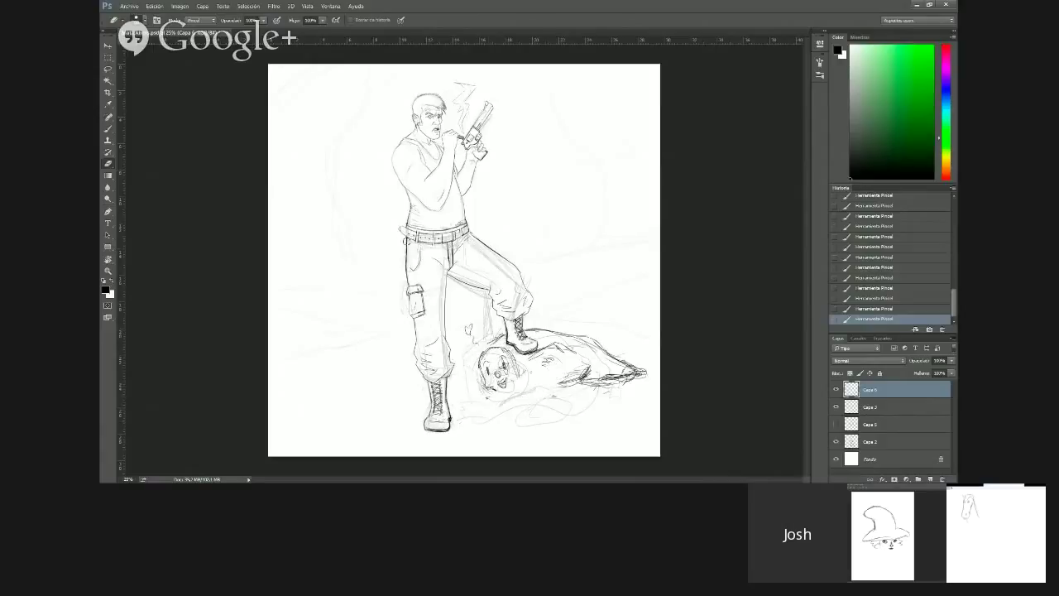
mouse_move(372, 256)
mouse_down()
mouse_move(362, 260)
mouse_move(372, 249)
mouse_up()
click(411, 278)
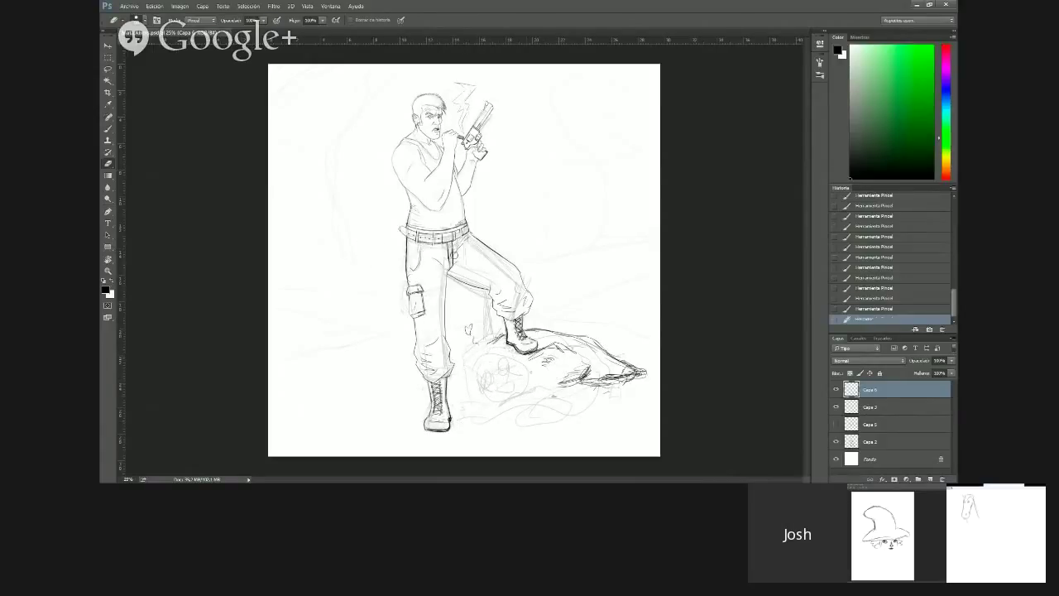
Draw a rounded, drooping head at the mound's front with a long curved, pointed shape extending along the ground
key(b)
click(390, 255)
drag(392, 255, 374, 268)
mouse_move(375, 264)
mouse_down()
mouse_move(359, 274)
mouse_move(368, 272)
mouse_up()
drag(393, 260, 400, 271)
mouse_move(385, 264)
mouse_down()
mouse_move(412, 273)
mouse_move(384, 285)
mouse_move(443, 293)
mouse_move(404, 272)
mouse_move(392, 241)
mouse_move(366, 251)
mouse_move(378, 286)
mouse_move(443, 292)
mouse_up()
mouse_move(442, 292)
mouse_down()
mouse_move(393, 257)
mouse_move(398, 243)
mouse_up()
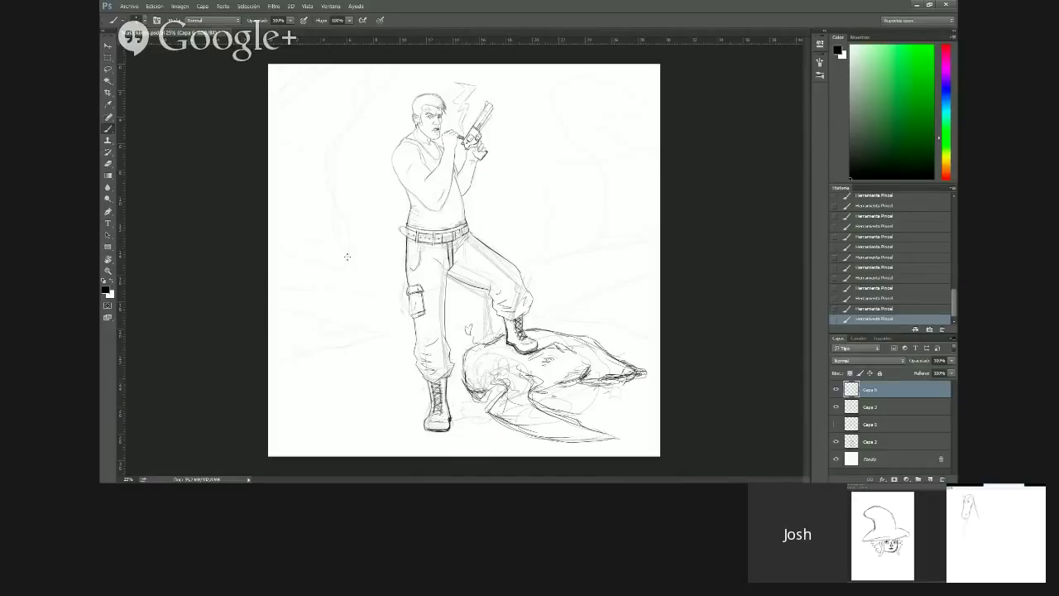
Erase the drooping head and pointed shape, and draw a thick upright oval at the mound's front end
key(e)
drag(466, 383, 486, 392)
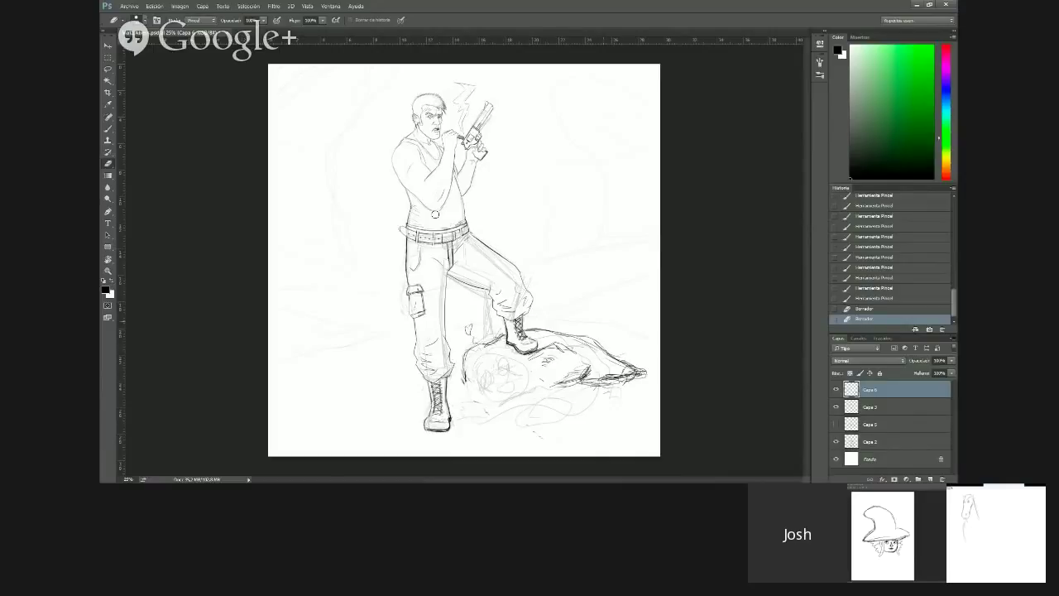
key(b)
drag(357, 237, 365, 261)
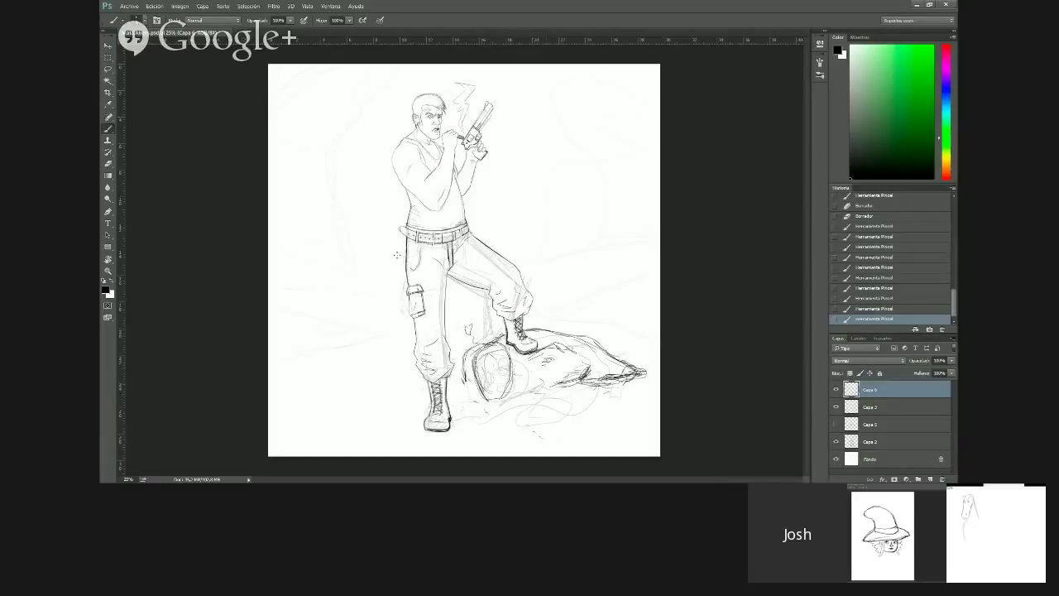
drag(380, 258, 397, 253)
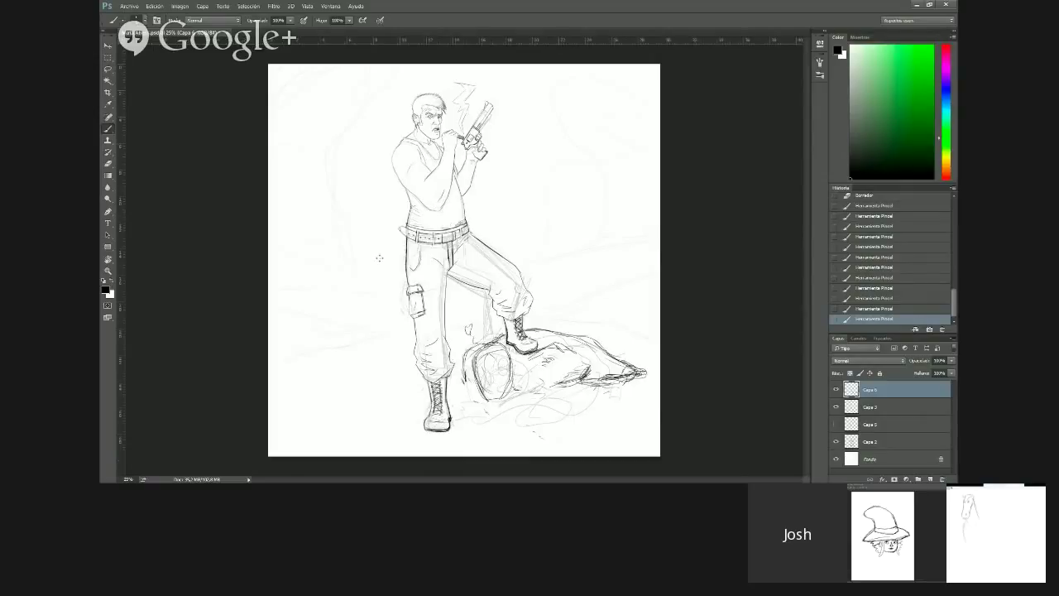
Try angular, pointed strokes across the mound's lower side beside the oval, and erase them
mouse_move(544, 366)
mouse_down()
mouse_move(554, 393)
mouse_move(516, 381)
mouse_move(572, 399)
mouse_up()
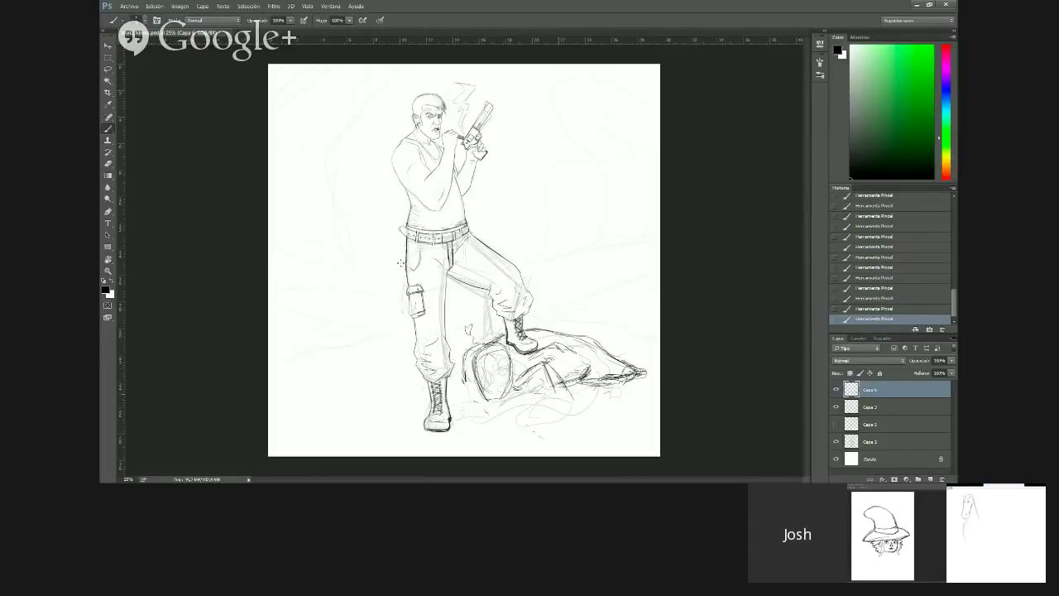
mouse_move(537, 386)
mouse_down()
mouse_move(554, 397)
mouse_move(507, 399)
mouse_up()
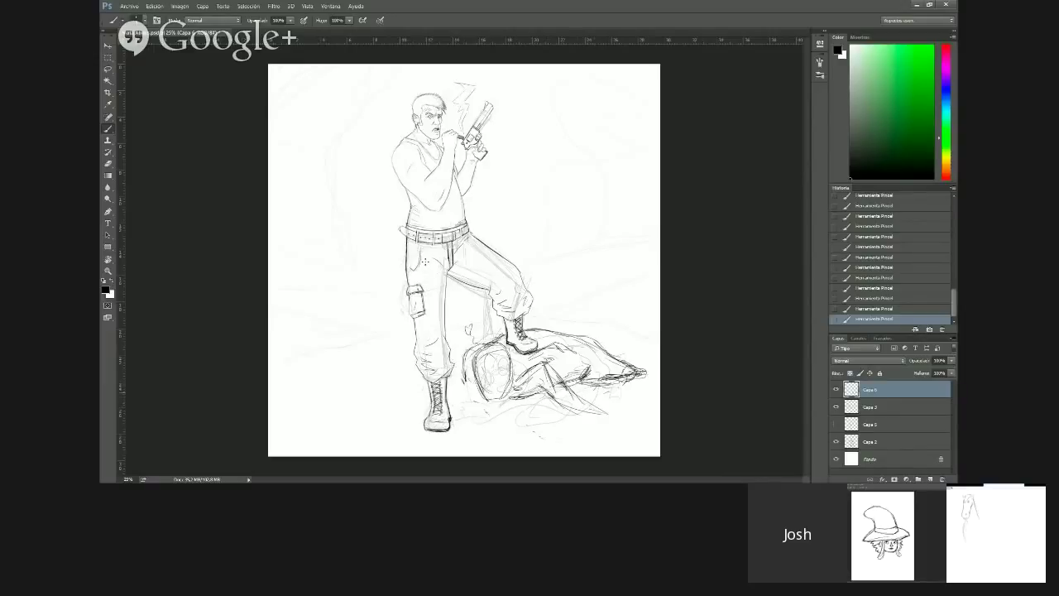
key(e)
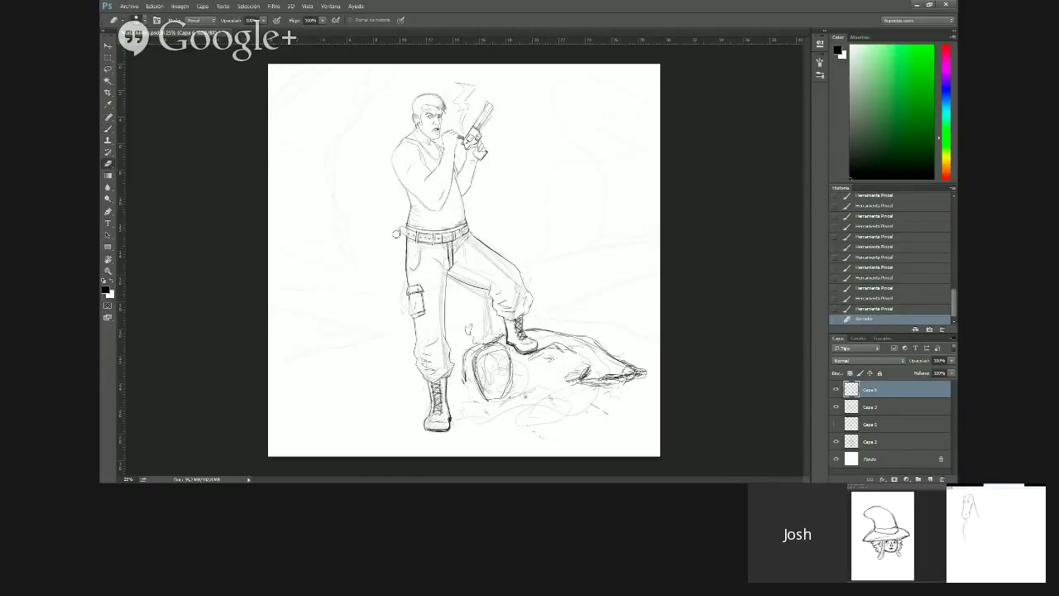
Draw long, gently sloping horizon and dune lines across the canvas behind the man's legs
key(b)
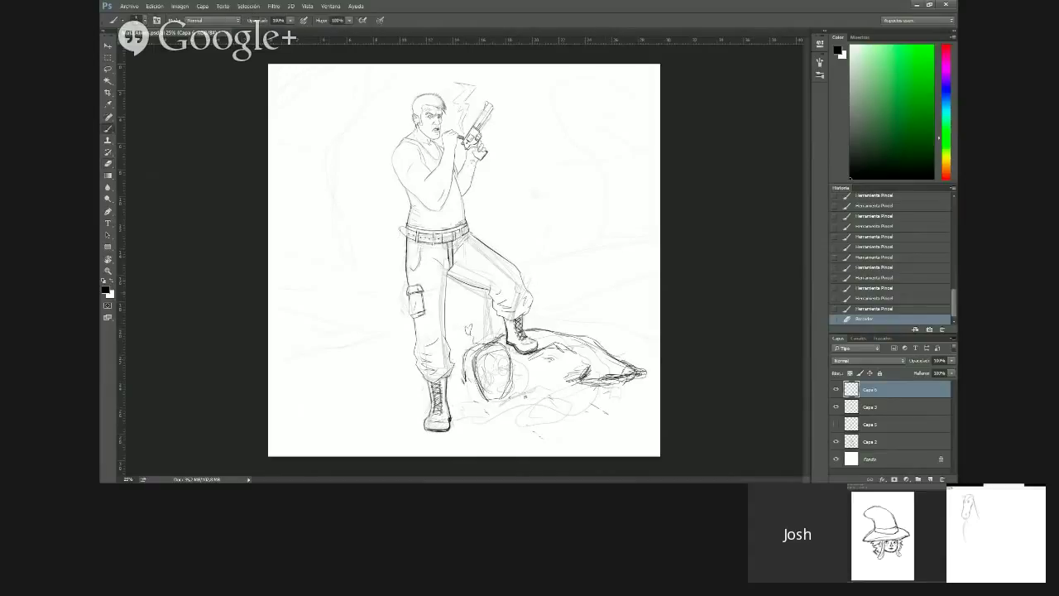
mouse_move(660, 354)
mouse_down()
mouse_move(317, 316)
mouse_move(269, 329)
mouse_move(479, 325)
mouse_move(658, 284)
mouse_up()
key(ctrl+alt+z)
key(ctrl+alt+z)
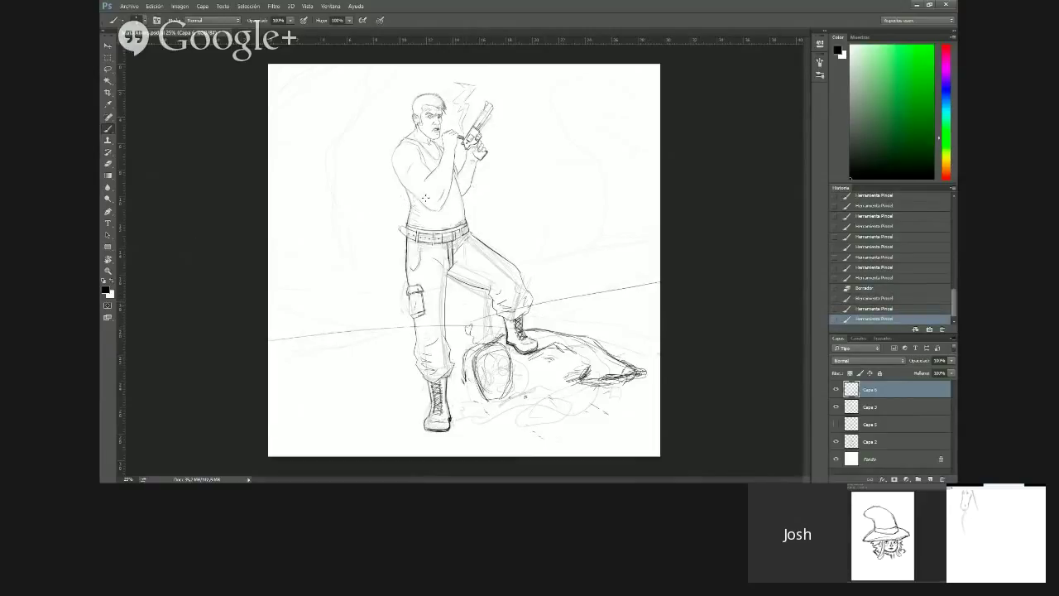
drag(271, 273, 552, 290)
drag(362, 278, 659, 239)
Erase the parts of the background ground lines that cross the man's trousers
key(e)
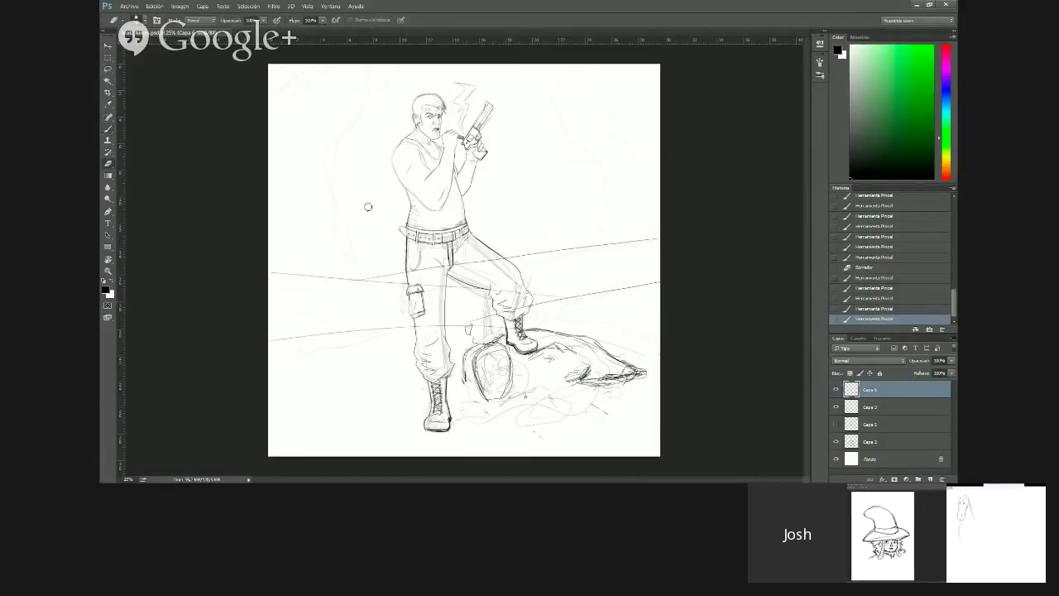
mouse_move(356, 191)
mouse_down()
mouse_move(321, 192)
mouse_move(307, 179)
mouse_move(336, 246)
mouse_up()
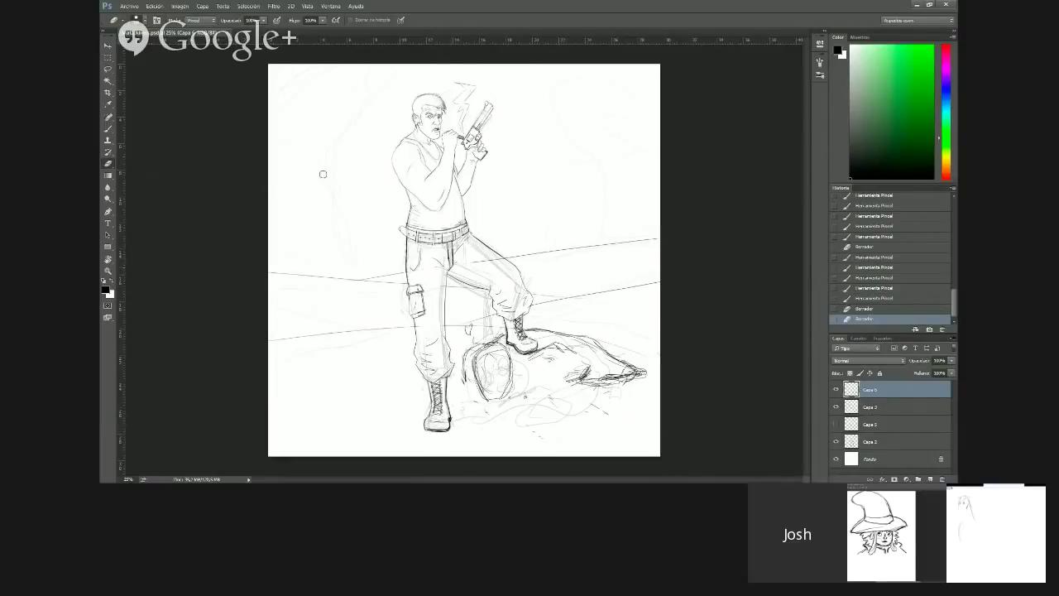
mouse_move(357, 181)
mouse_down()
mouse_move(354, 170)
mouse_move(365, 177)
mouse_up()
key(b)
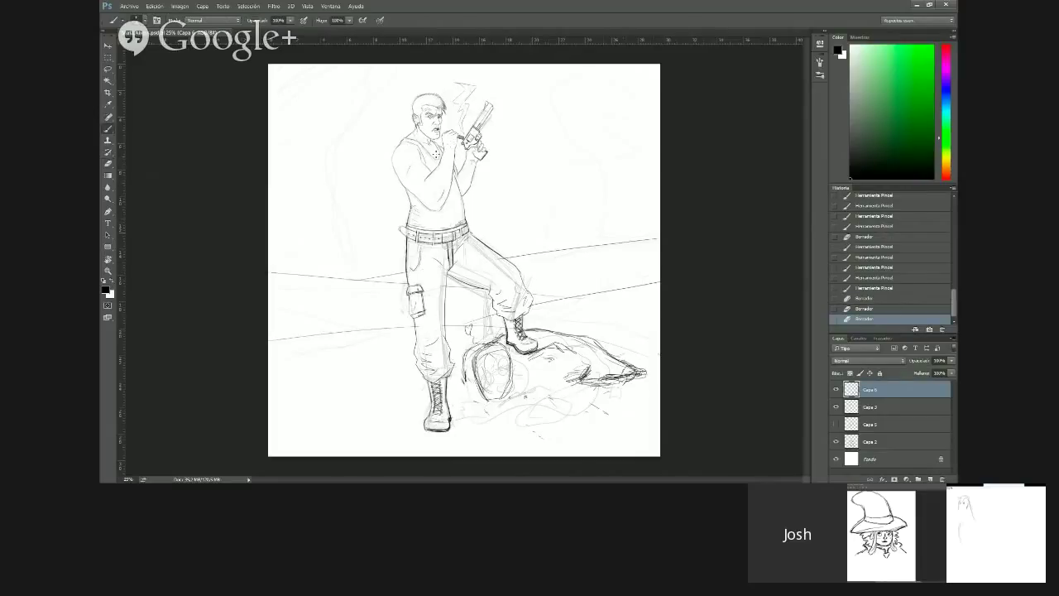
Outline a tall overhanging rock formation in the background on the revolver's side, curving from the ground line to the canvas edge
drag(429, 164, 433, 157)
drag(432, 153, 436, 160)
drag(601, 169, 605, 197)
drag(606, 187, 597, 241)
drag(426, 106, 431, 107)
drag(562, 131, 593, 156)
mouse_move(548, 90)
mouse_down()
mouse_move(557, 121)
mouse_move(571, 73)
mouse_up()
drag(572, 73, 660, 83)
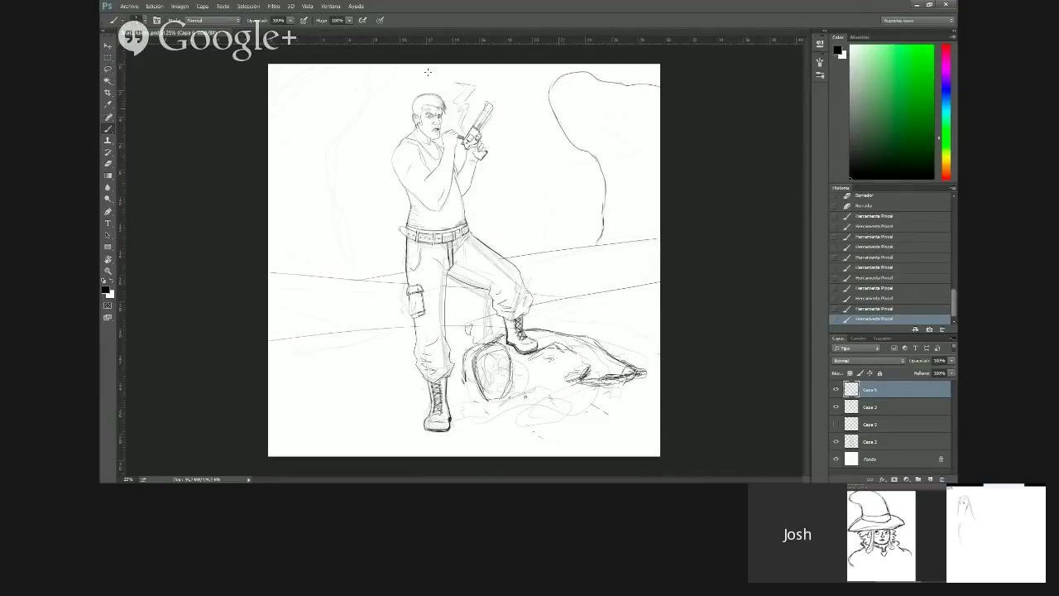
Add inner contour strokes to the overhanging rock and sketch faint smaller rocks beside its base
drag(567, 103, 608, 109)
drag(616, 115, 626, 126)
drag(635, 175, 614, 237)
drag(634, 166, 643, 148)
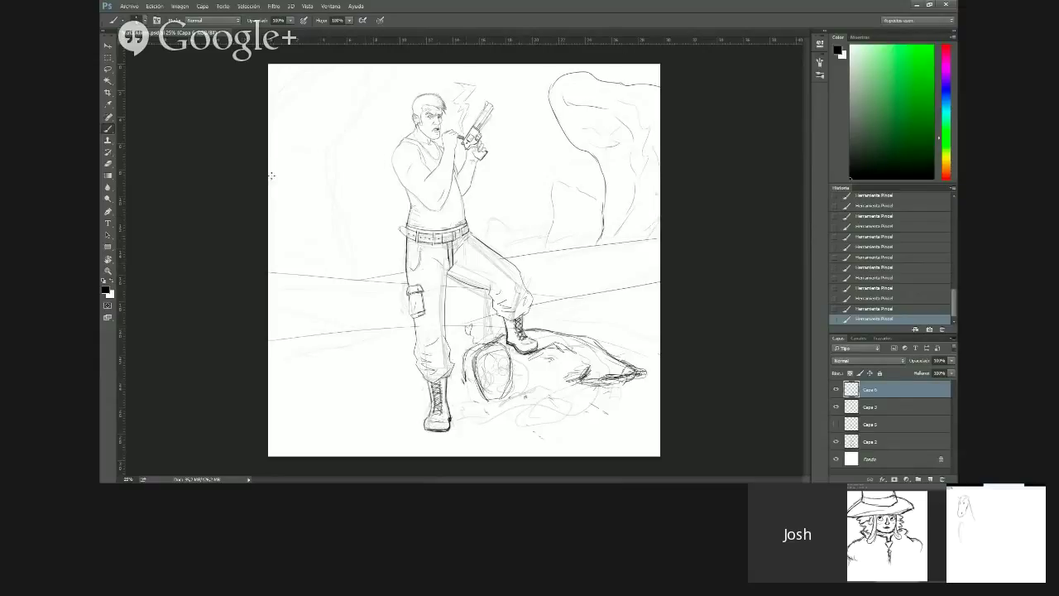
Outline a large curved rock wall behind the man's back and fill it with faint crack and contour strokes
mouse_move(364, 258)
mouse_down()
mouse_move(333, 203)
mouse_move(329, 155)
mouse_move(386, 65)
mouse_up()
mouse_move(294, 68)
mouse_down()
mouse_move(270, 81)
mouse_move(286, 117)
mouse_up()
drag(309, 161, 311, 186)
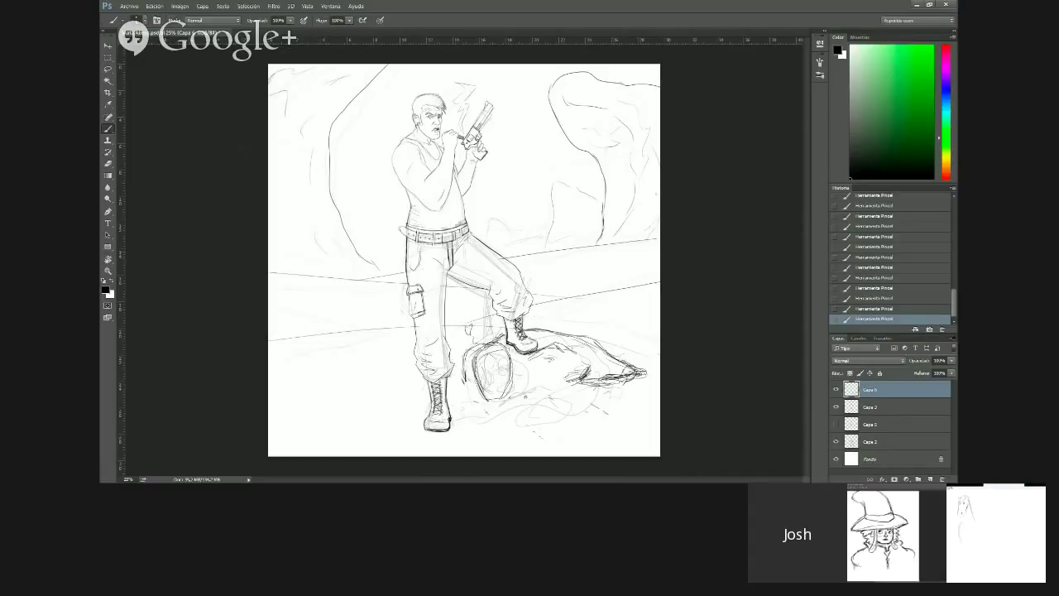
mouse_move(295, 193)
mouse_down()
mouse_move(303, 220)
mouse_move(287, 134)
mouse_up()
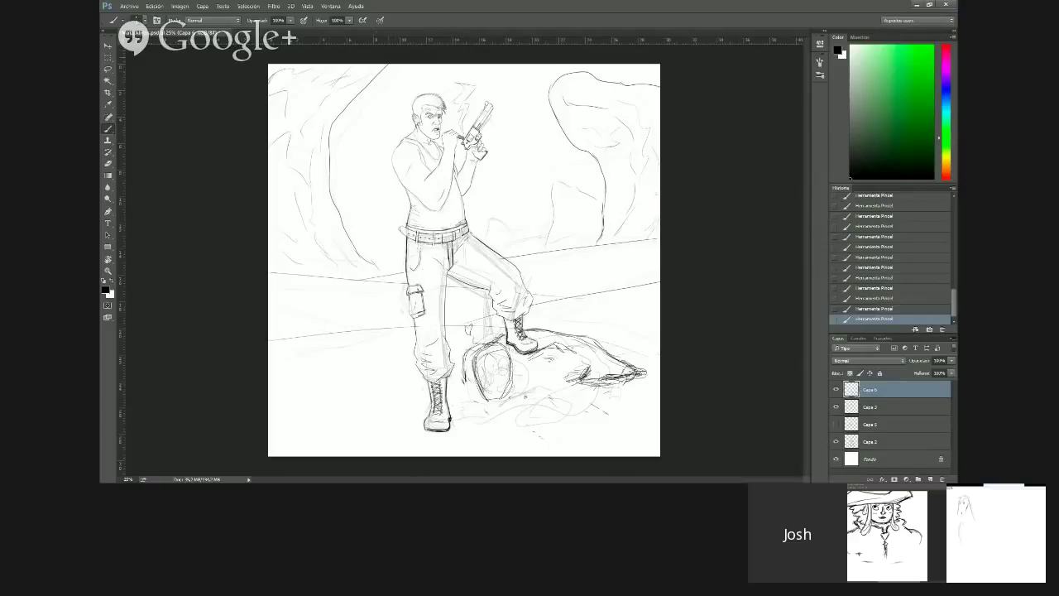
Thicken the curved edge of the rock wall behind the man's back
mouse_move(377, 76)
mouse_down()
mouse_move(334, 121)
mouse_move(327, 179)
mouse_up()
mouse_move(328, 139)
mouse_down()
mouse_move(331, 202)
mouse_move(376, 263)
mouse_up()
key(e)
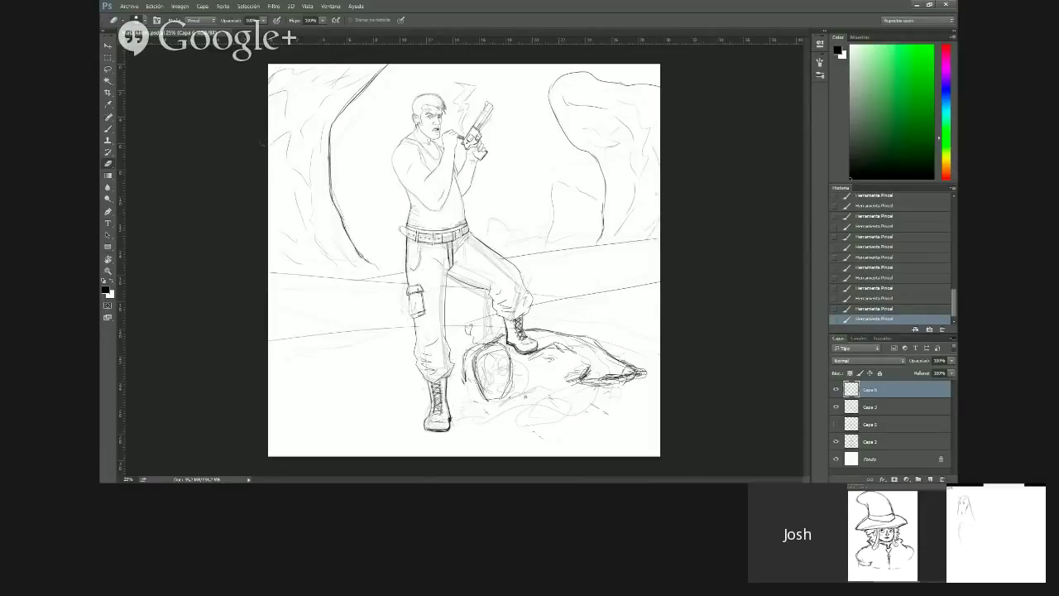
Clean up the outer corner of the rock wall behind the man's back and add short contour strokes around its base
drag(254, 114, 270, 63)
key(b)
click(269, 63)
click(269, 62)
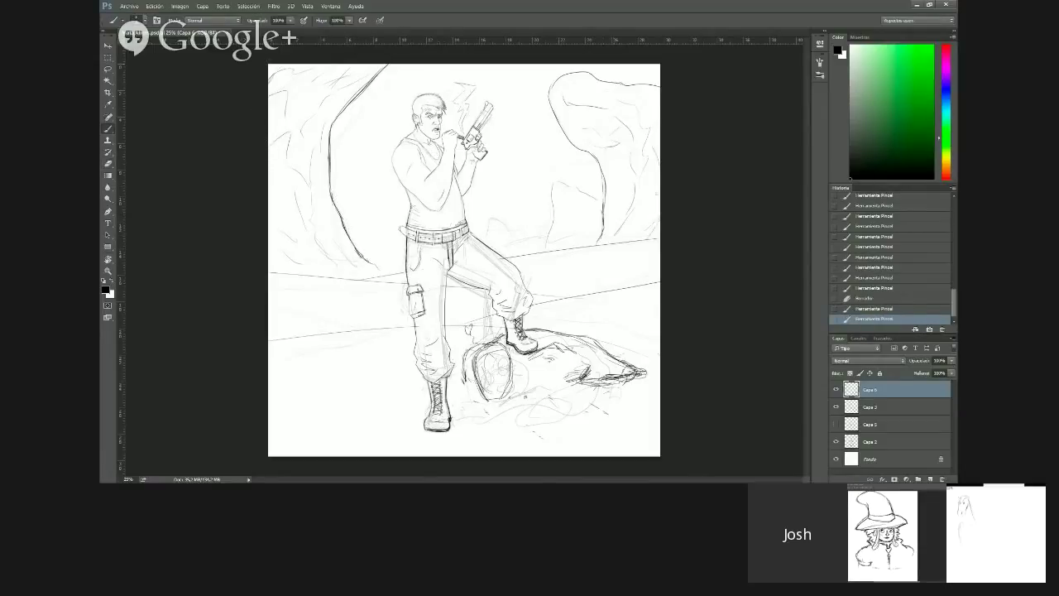
drag(277, 176, 290, 185)
drag(348, 249, 364, 265)
drag(360, 255, 377, 269)
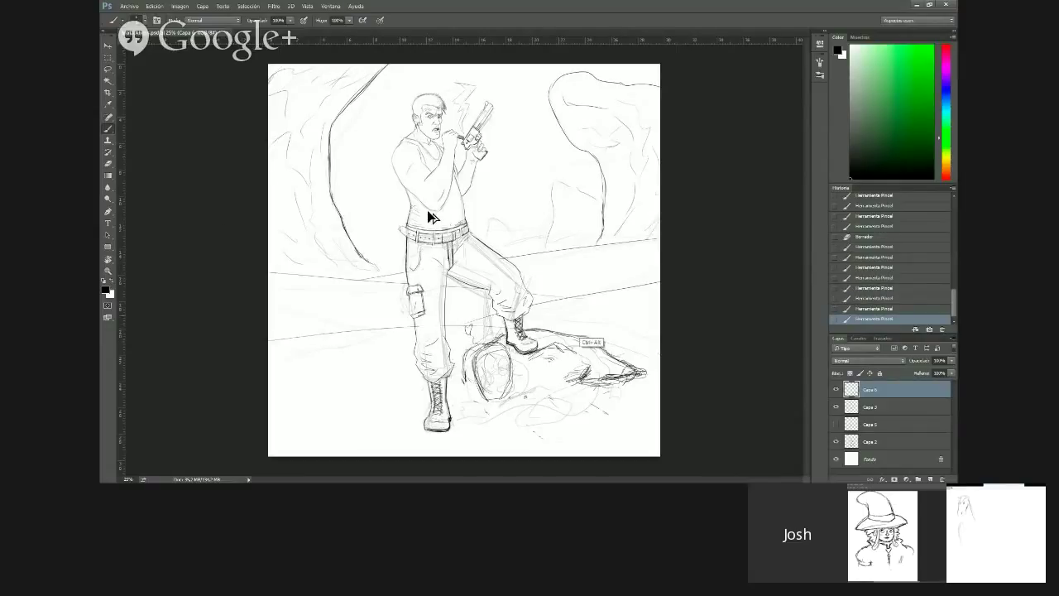
key(ctrl+z)
Sketch faint, jagged outlines of distant rocks on both sides of the man, between the two large rock formations
drag(283, 158, 275, 169)
mouse_move(286, 139)
mouse_down()
mouse_move(278, 152)
mouse_move(275, 142)
mouse_up()
drag(286, 135, 288, 156)
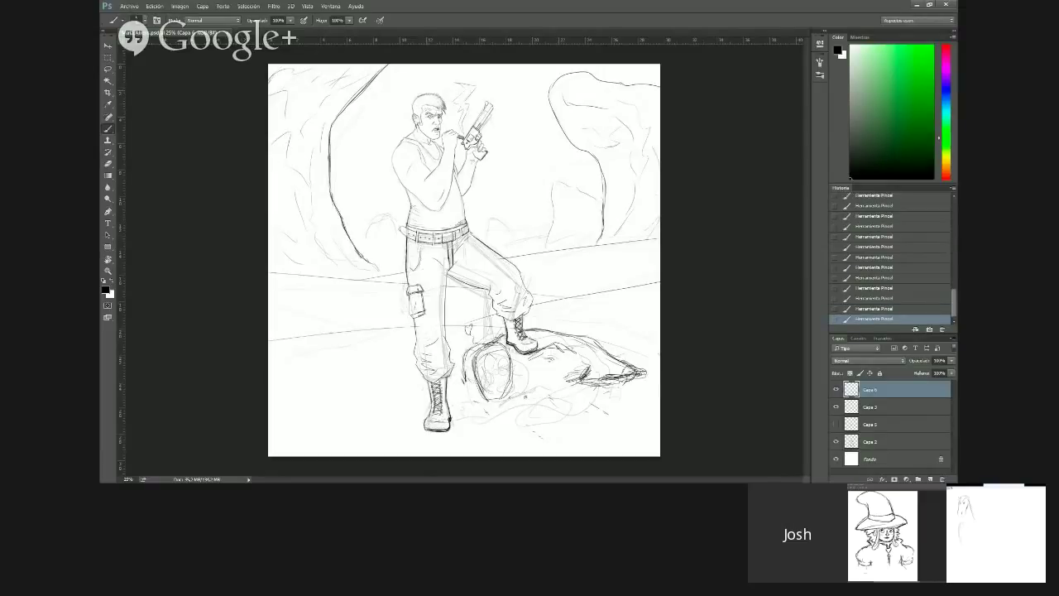
drag(370, 101, 335, 148)
drag(510, 71, 506, 73)
key(ctrl+z)
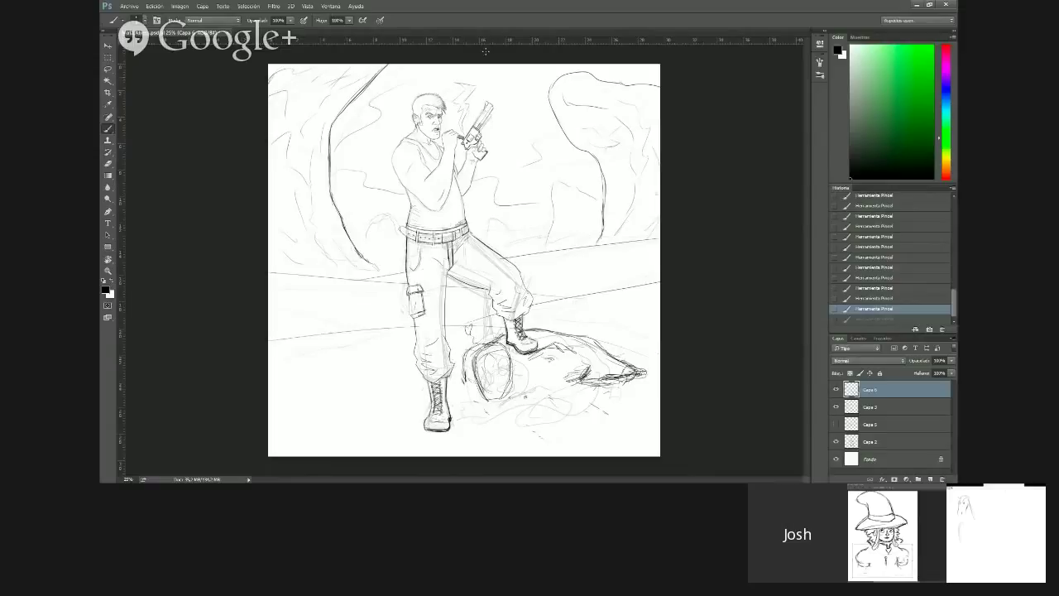
key(e)
drag(288, 75, 282, 80)
key(b)
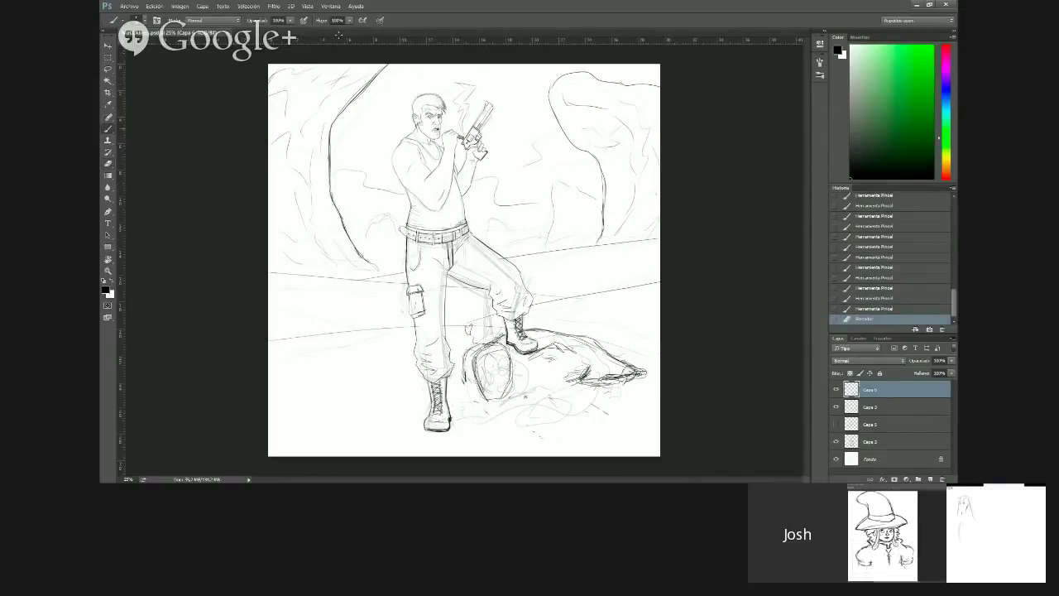
drag(456, 86, 461, 93)
mouse_move(357, 157)
mouse_down()
mouse_move(376, 154)
mouse_move(329, 148)
mouse_move(374, 155)
mouse_up()
mouse_move(419, 137)
mouse_down()
mouse_move(398, 162)
mouse_move(394, 136)
mouse_move(424, 161)
mouse_up()
Redraw the sloping ground line from the man's raised knee to the canvas edge with extra faint strokes beneath it
drag(586, 295, 657, 281)
key(ctrl+z)
drag(584, 296, 658, 282)
drag(533, 304, 659, 282)
Sketch sweeping ground strokes across the foreground and around the man's planted boot
drag(270, 436, 443, 450)
mouse_move(277, 391)
mouse_down()
mouse_move(381, 415)
mouse_move(402, 438)
mouse_up()
mouse_move(429, 426)
mouse_down()
mouse_move(384, 435)
mouse_move(392, 412)
mouse_move(403, 413)
mouse_move(378, 417)
mouse_up()
drag(417, 433, 388, 434)
drag(460, 429, 482, 424)
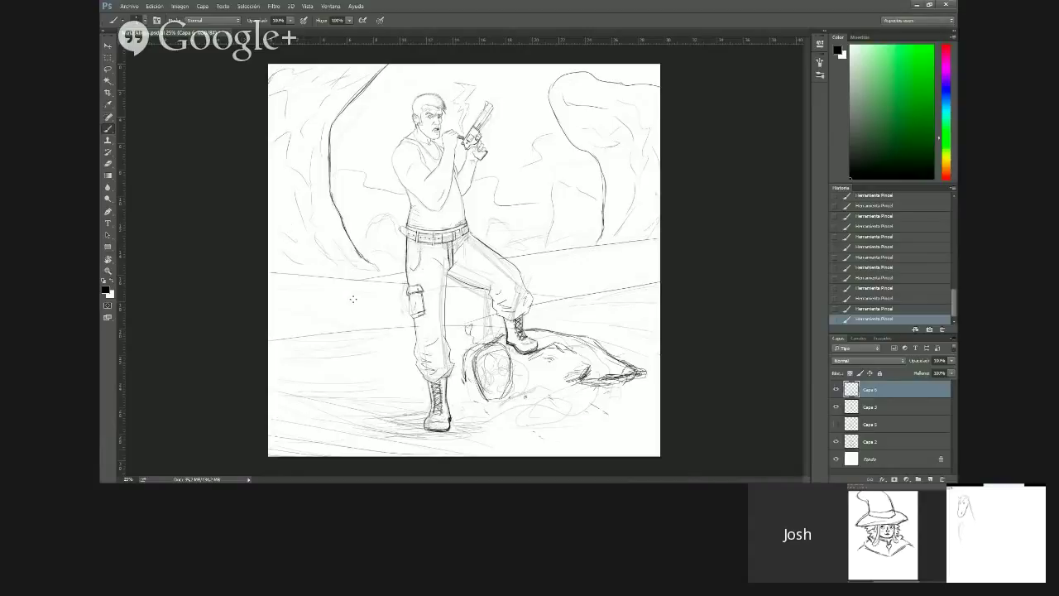
Erase the sketched foreground ground strokes and the hatching around the planted boot
key(e)
mouse_move(318, 284)
mouse_down()
mouse_move(326, 275)
mouse_move(298, 293)
mouse_up()
key(b)
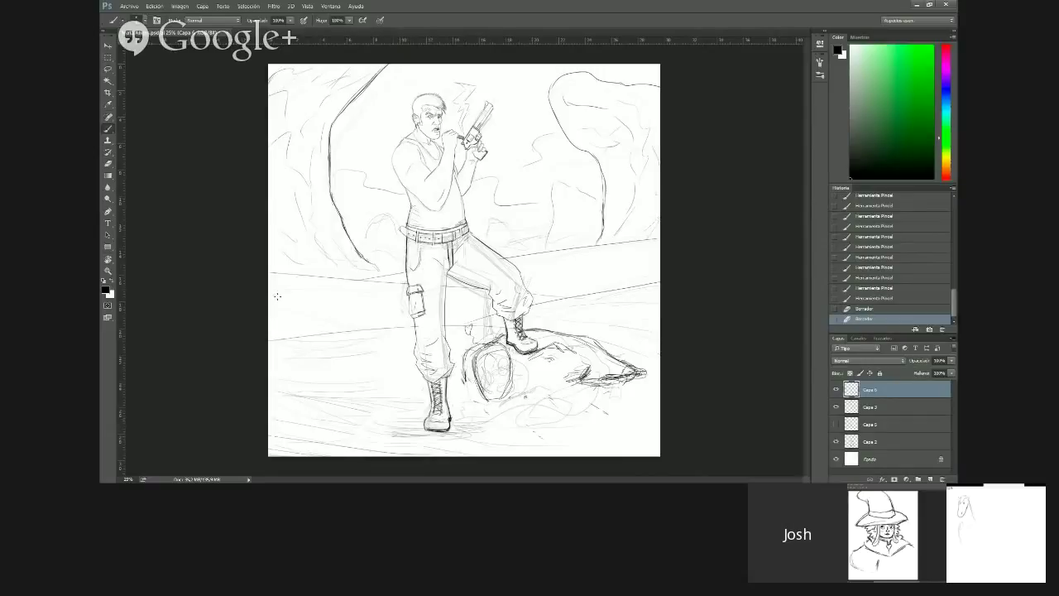
drag(269, 272, 269, 272)
key(e)
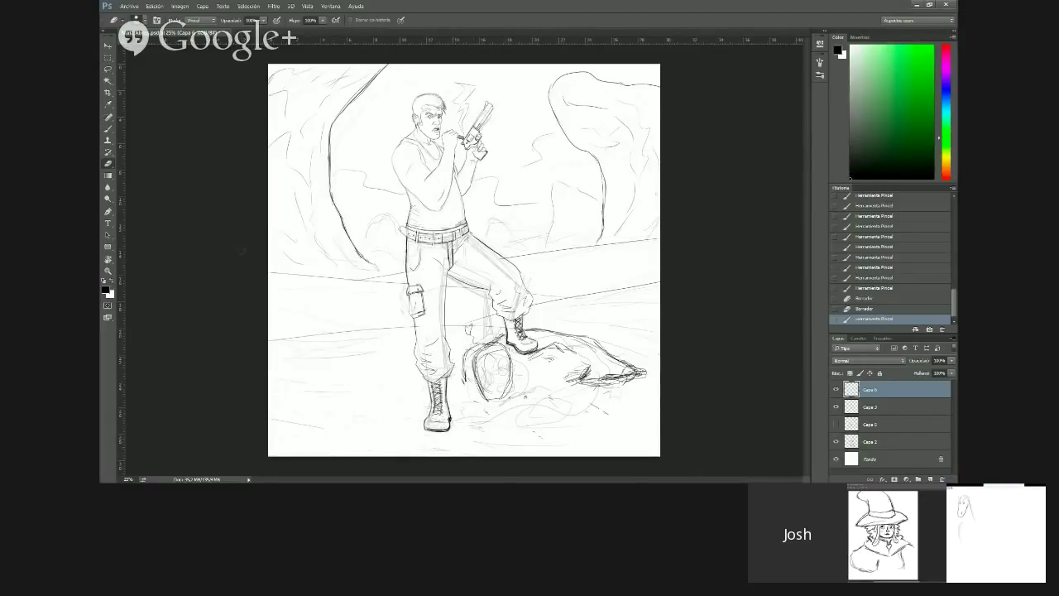
click(310, 281)
key(b)
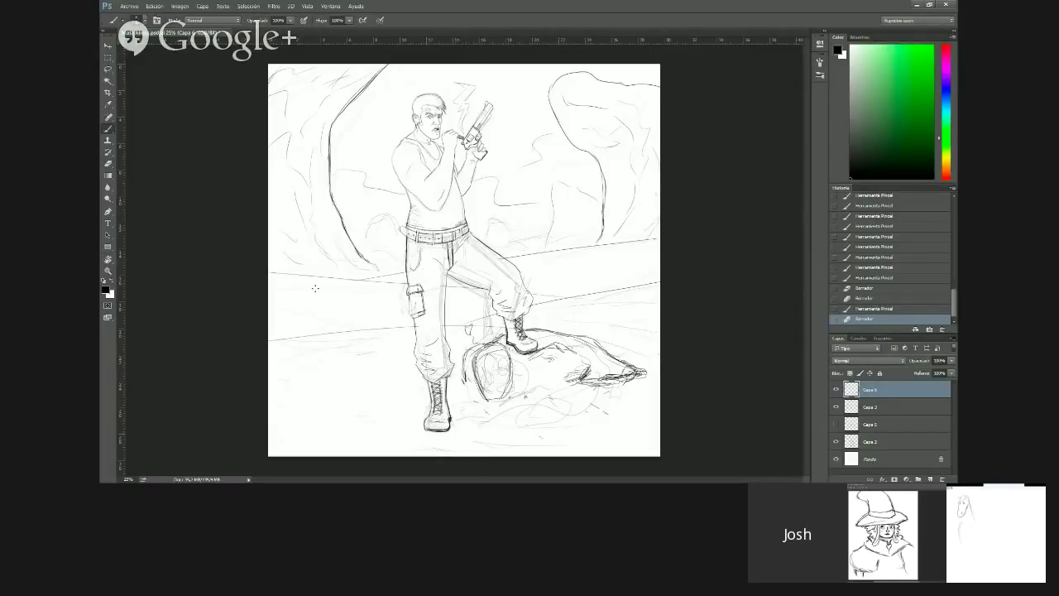
Hatch horizontal shadow strokes on the ground around the planted boot and darken them beneath its sole
mouse_move(484, 434)
mouse_down()
mouse_move(366, 421)
mouse_move(430, 435)
mouse_move(403, 438)
mouse_up()
drag(400, 422, 364, 423)
drag(422, 404, 330, 409)
mouse_move(320, 275)
mouse_down()
mouse_move(369, 275)
mouse_move(328, 285)
mouse_up()
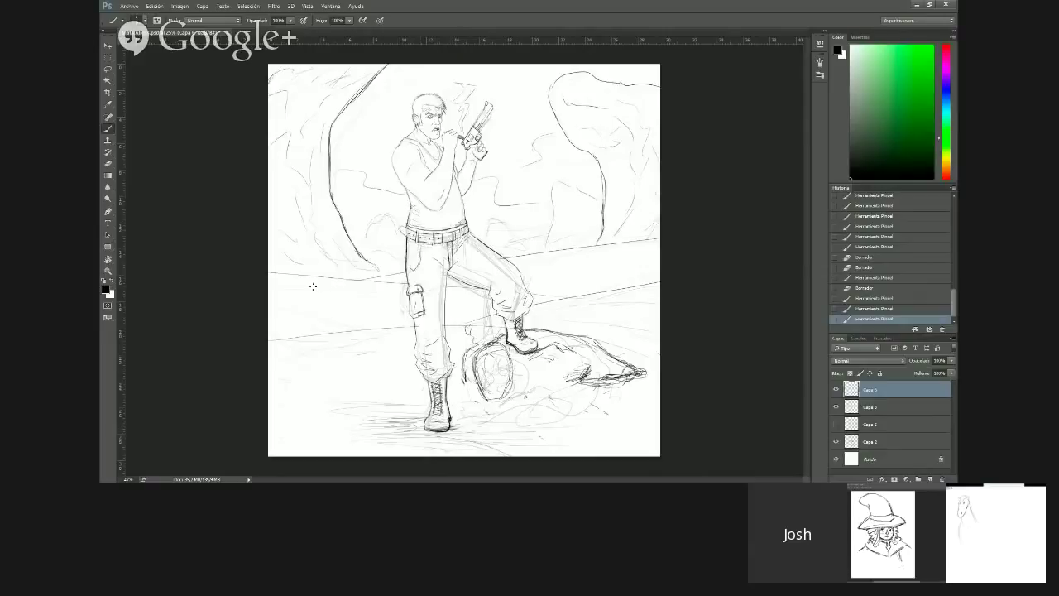
drag(341, 279, 354, 279)
mouse_move(340, 283)
mouse_down()
mouse_move(326, 287)
mouse_move(364, 280)
mouse_up()
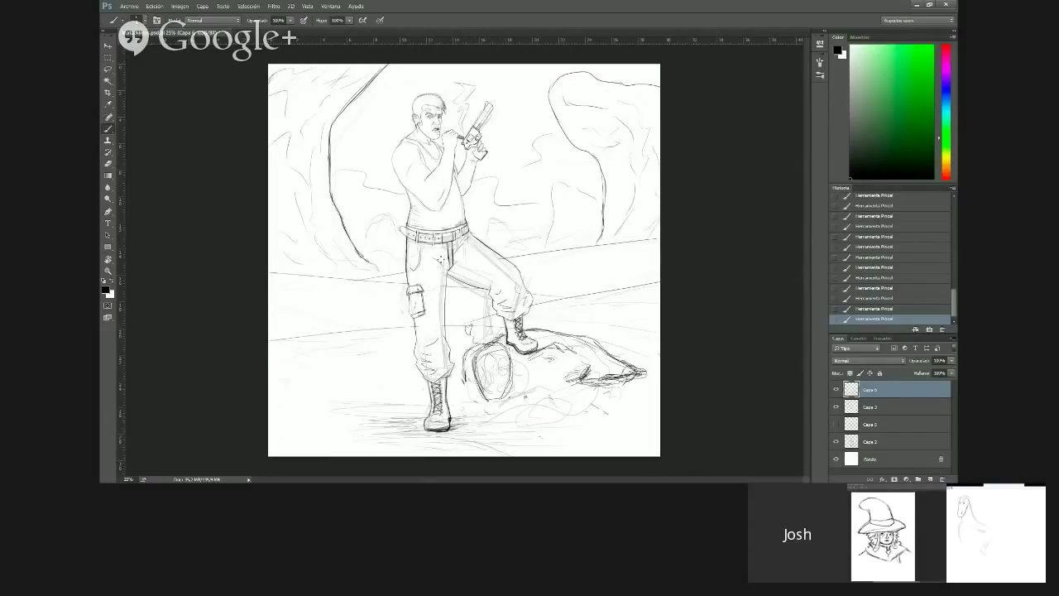
Hide and reshow the man's line layer, erase along the planted boot's sole on it, and return to the background layer
click(836, 423)
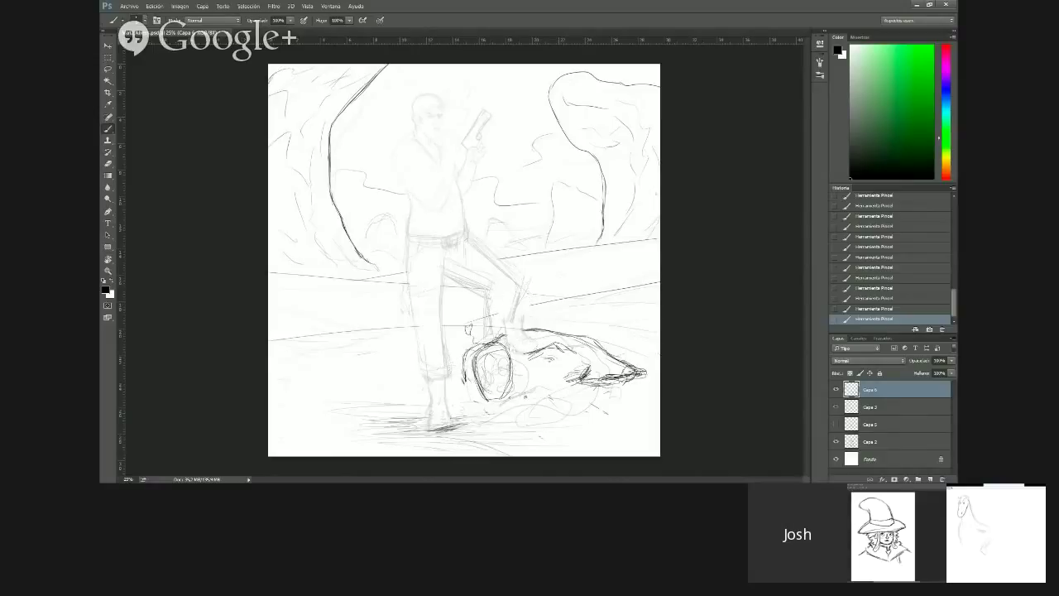
key(0)
key(e)
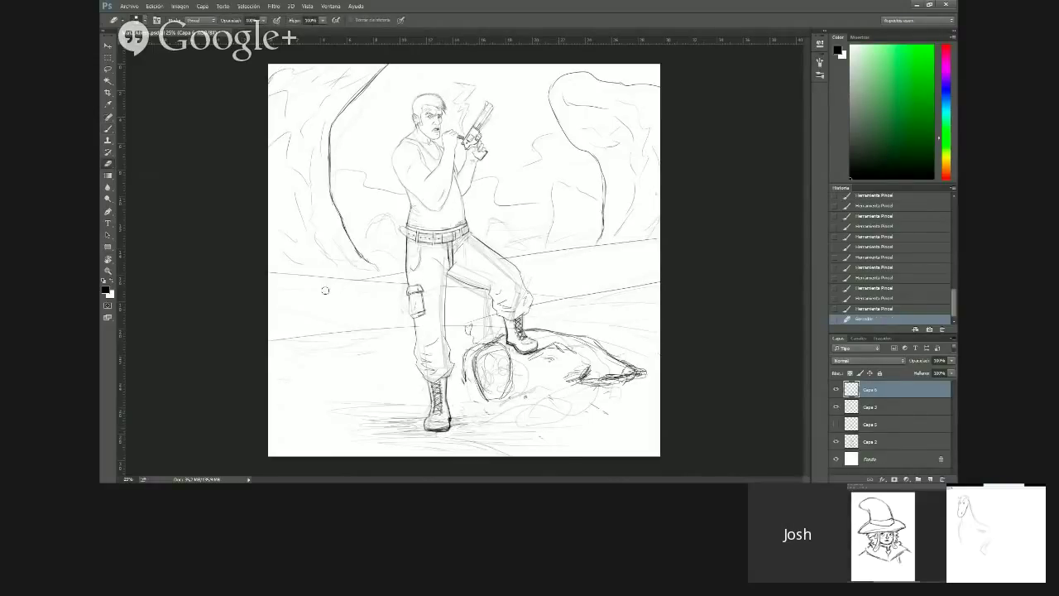
key(ctrl+z)
key(alt+bracketleft)
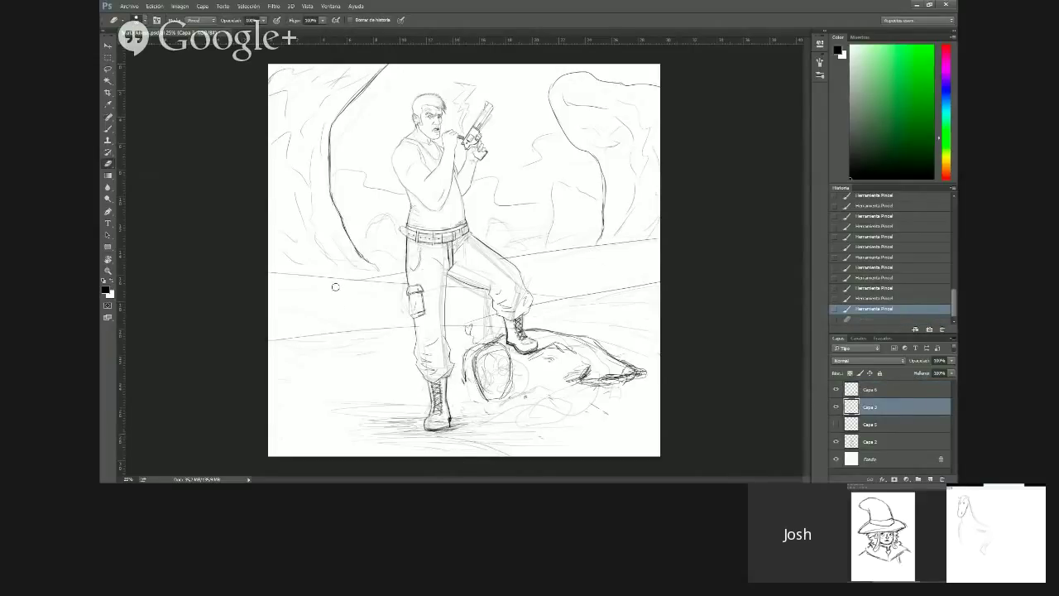
drag(315, 290, 348, 284)
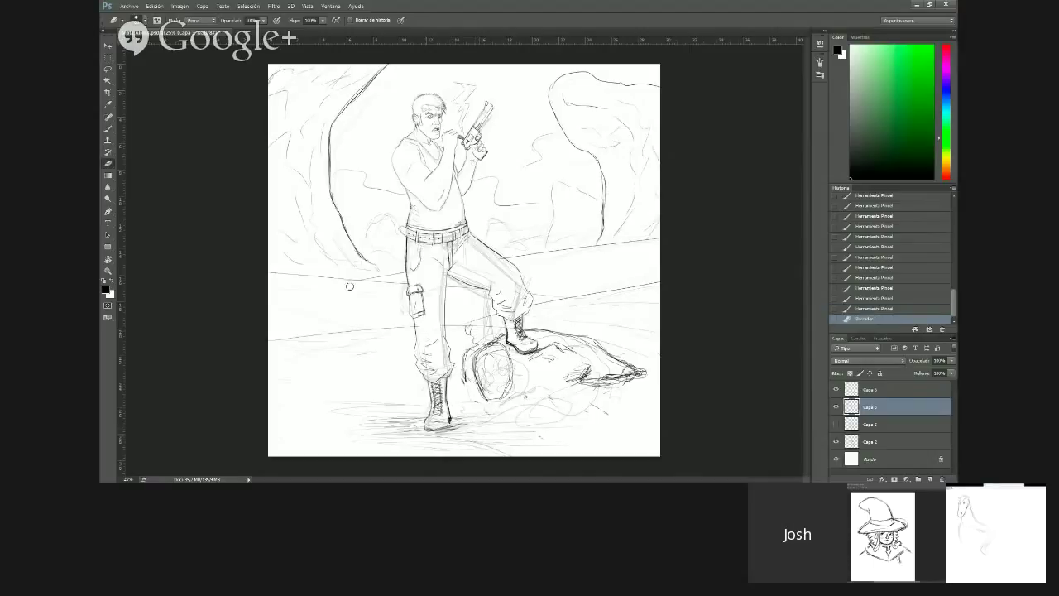
key(b)
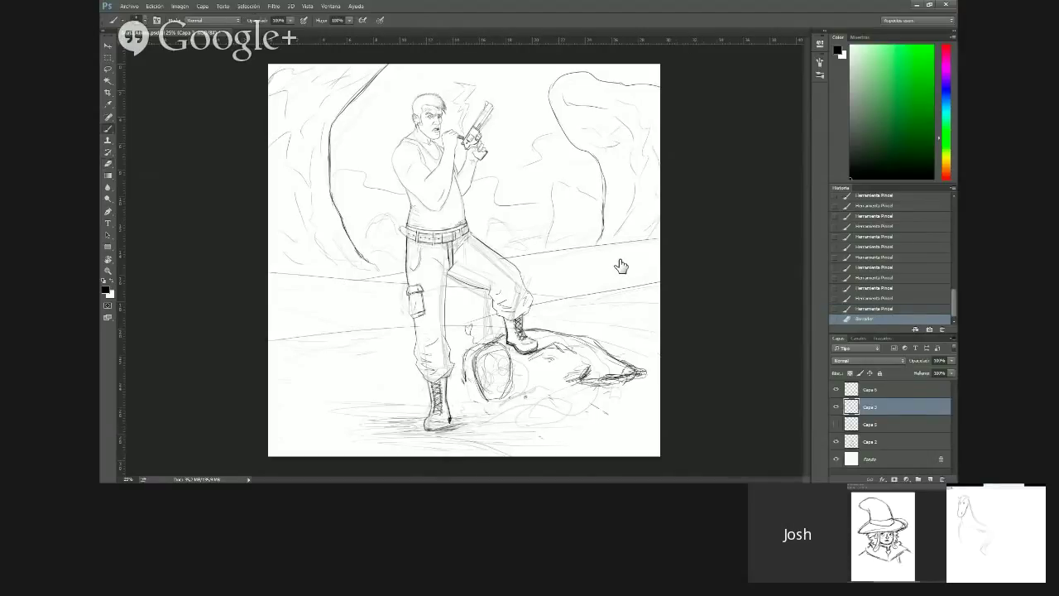
key(alt+bracketright)
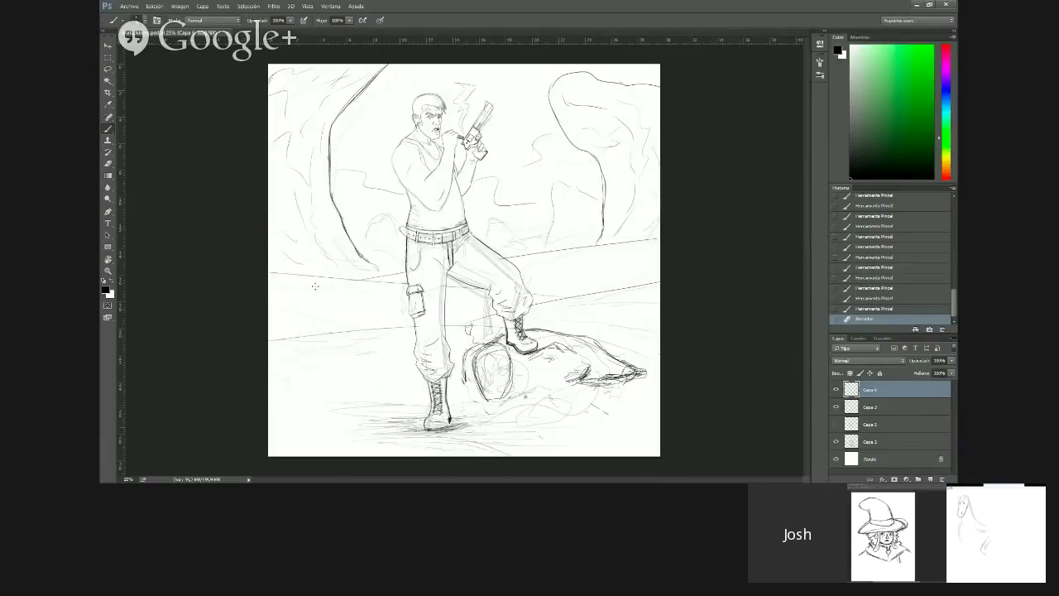
Refine the shadow hatching under the planted boot, erasing excess strokes and extending darker lines to both sides
drag(306, 284, 315, 283)
key(e)
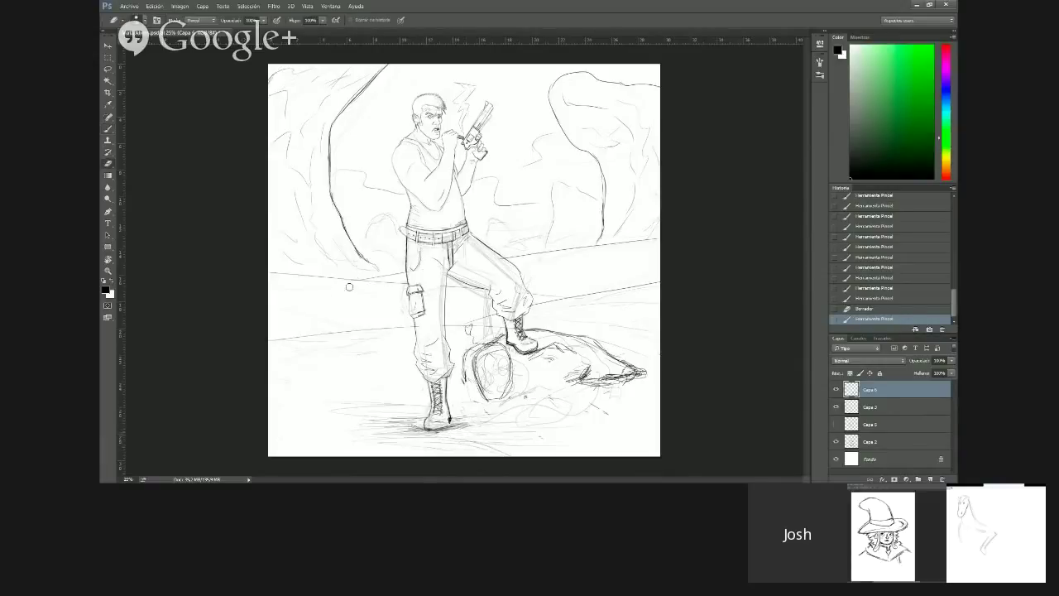
drag(344, 287, 248, 305)
key(b)
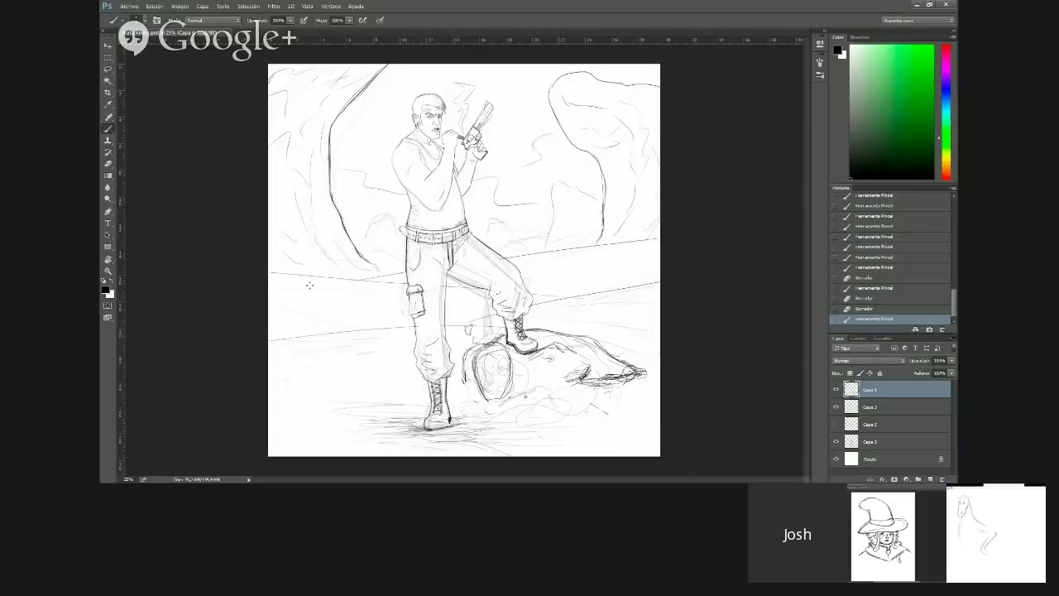
mouse_move(308, 281)
mouse_down()
mouse_move(401, 283)
mouse_move(379, 283)
mouse_up()
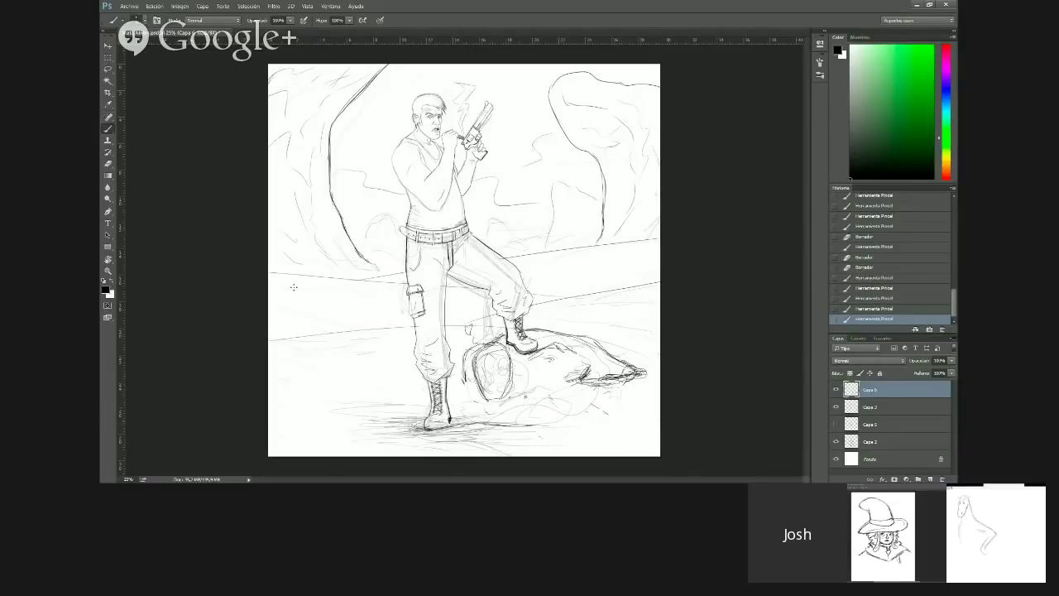
drag(276, 288, 311, 289)
Draw thin, uneven ground contour lines across the foreground from both canvas edges toward the man's boot and the mound
drag(300, 412, 392, 404)
drag(301, 384, 399, 386)
drag(273, 422, 362, 434)
drag(608, 430, 659, 414)
drag(564, 435, 607, 431)
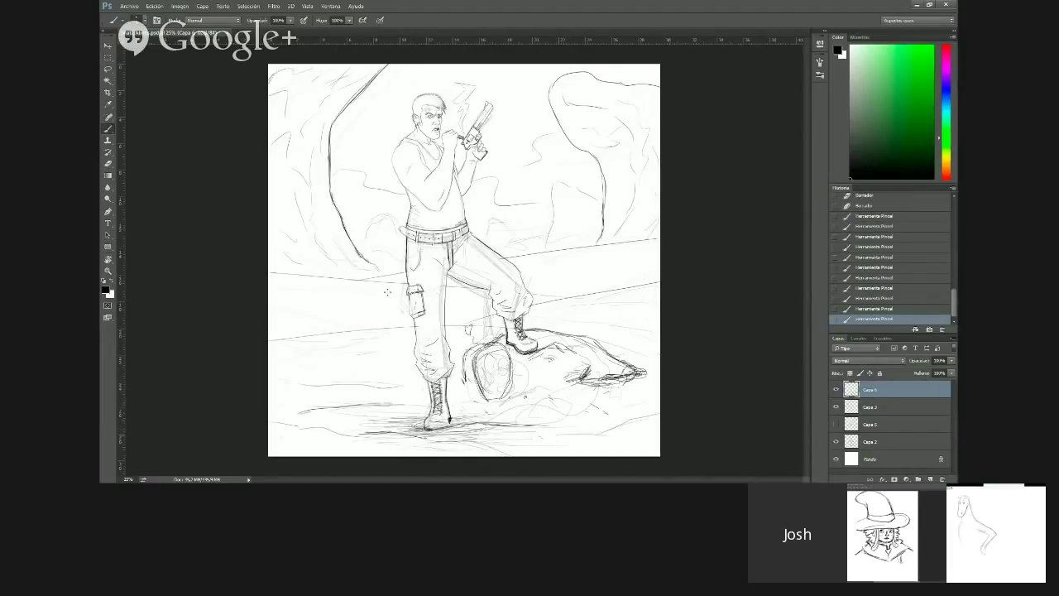
drag(475, 240, 479, 243)
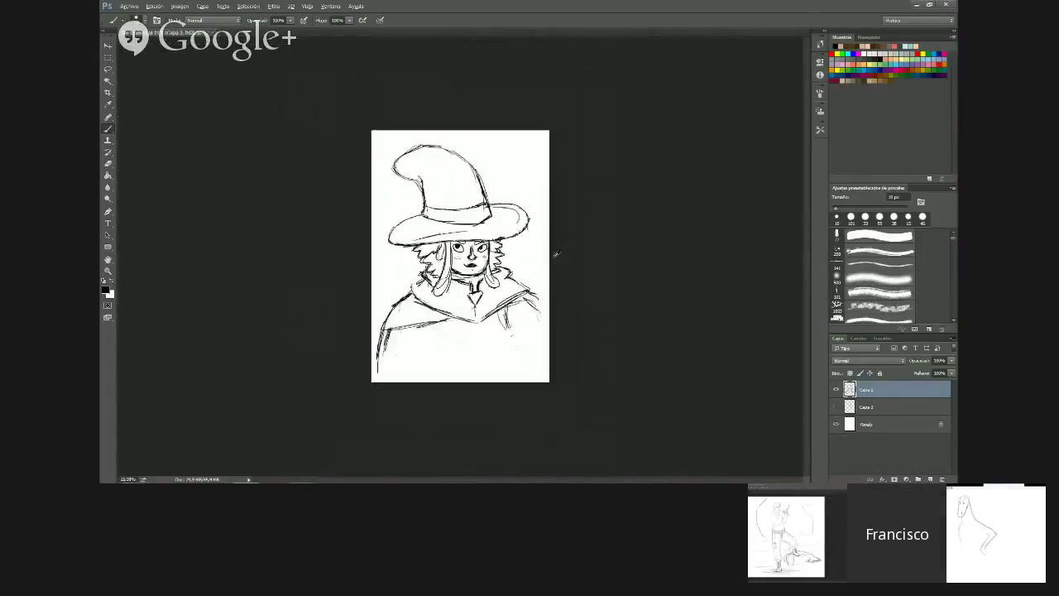
Sketch faint curved fold lines across the wizard-hatted figure's lower chest
scroll(556, 256, up, 6)
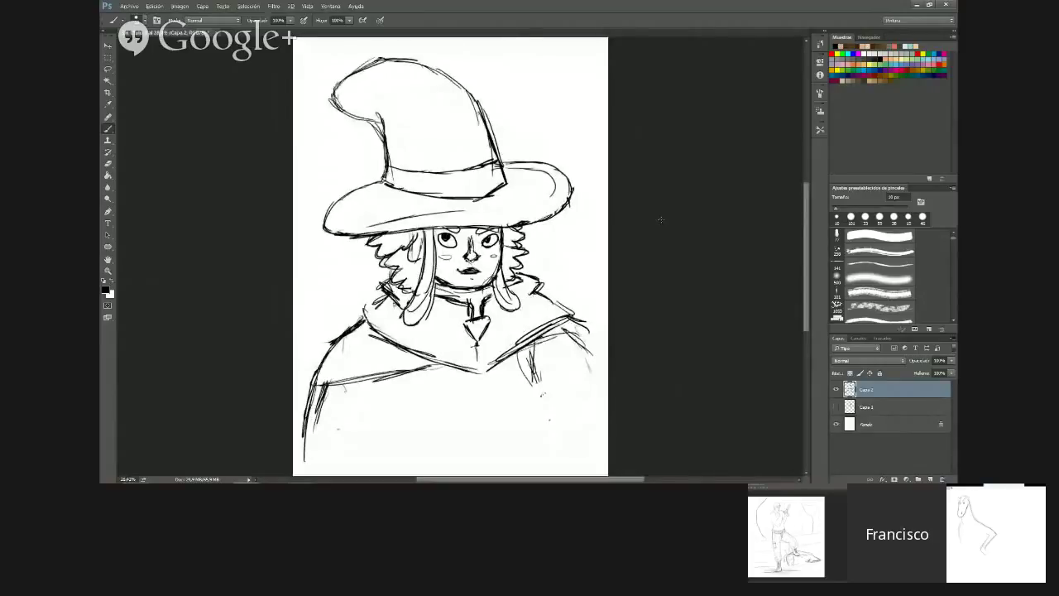
mouse_move(449, 422)
mouse_down()
mouse_move(528, 410)
mouse_move(483, 426)
mouse_up()
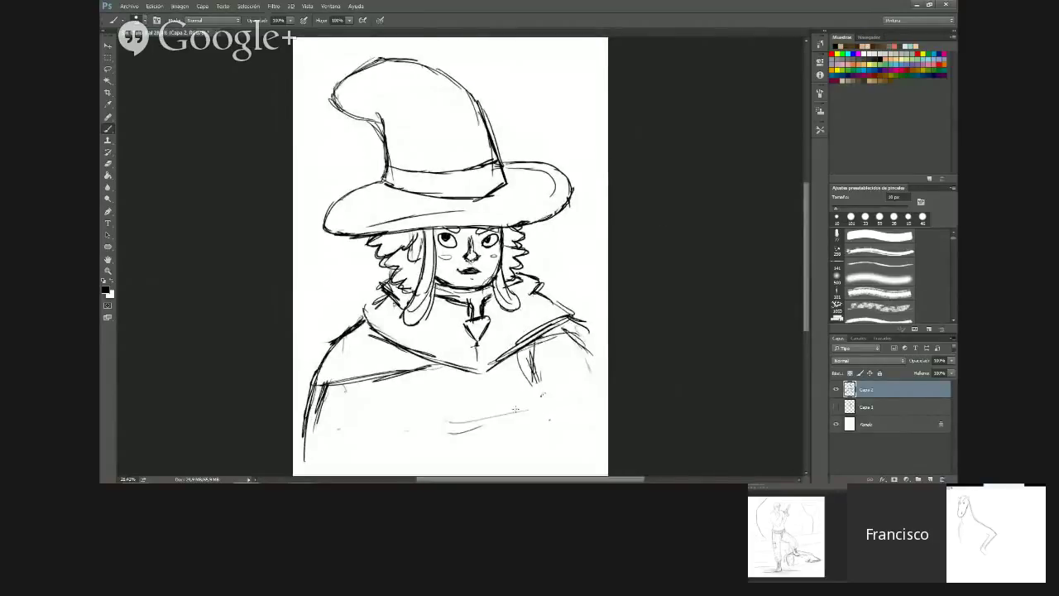
Try a curved feather rising from the band of the wizard hat, and undo it
drag(493, 151, 546, 88)
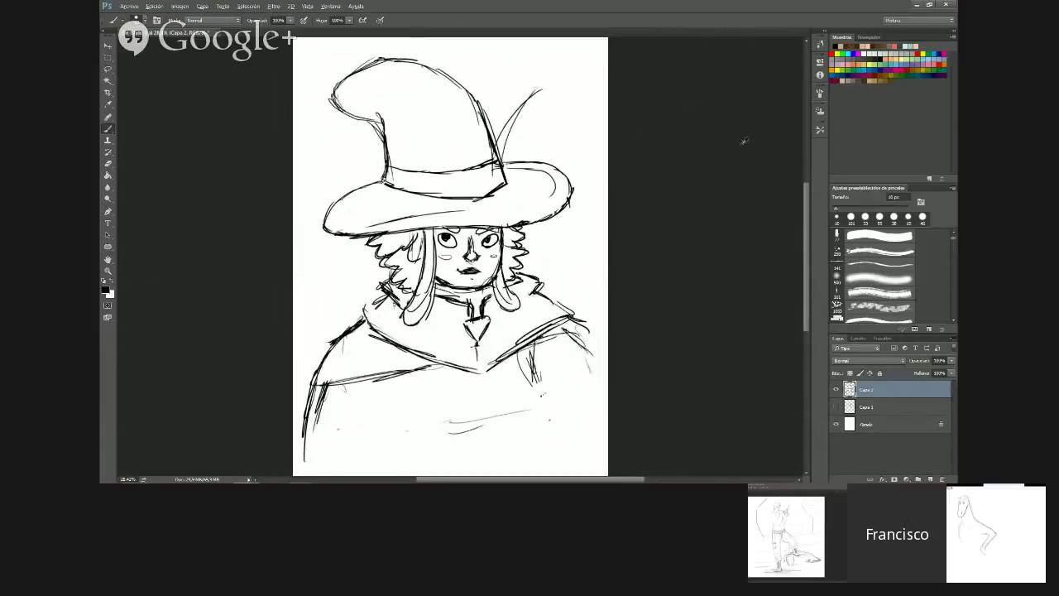
key(ctrl+minus)
key(ctrl+plus)
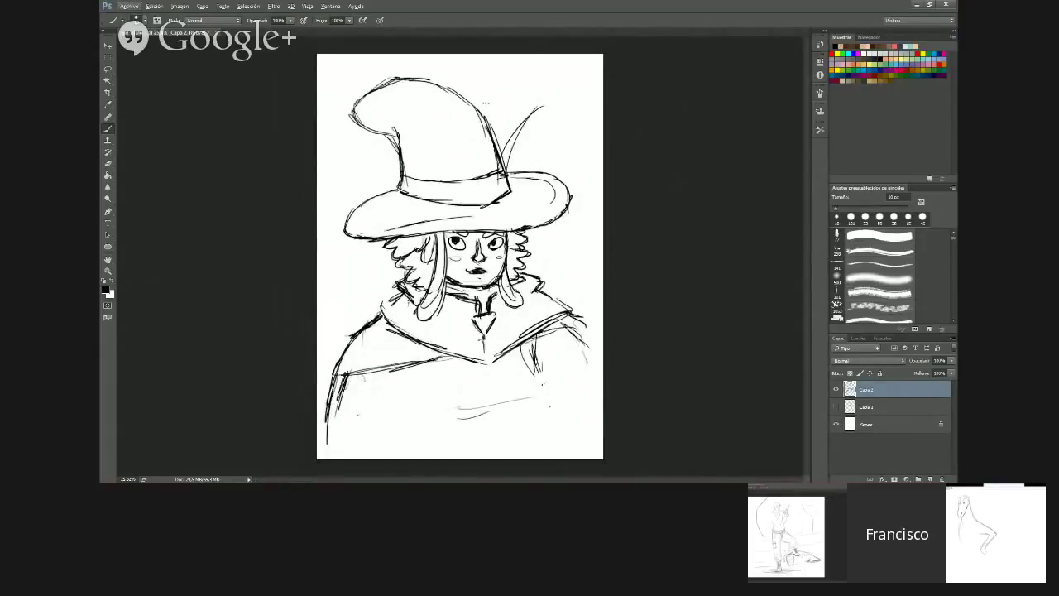
key(ctrl+alt+z)
key(ctrl+alt+z)
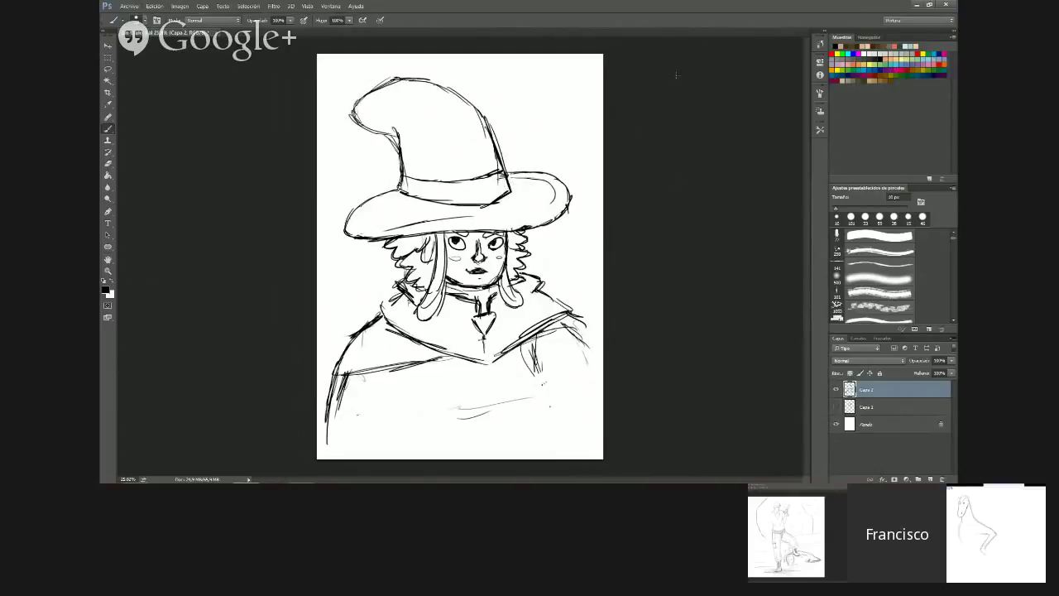
Add pointed, folded edges to both ends of the wizard hat's band and touch up the brim line
mouse_move(502, 162)
mouse_down()
mouse_move(514, 188)
mouse_move(494, 205)
mouse_up()
mouse_move(398, 166)
mouse_down()
mouse_move(397, 187)
mouse_move(414, 200)
mouse_up()
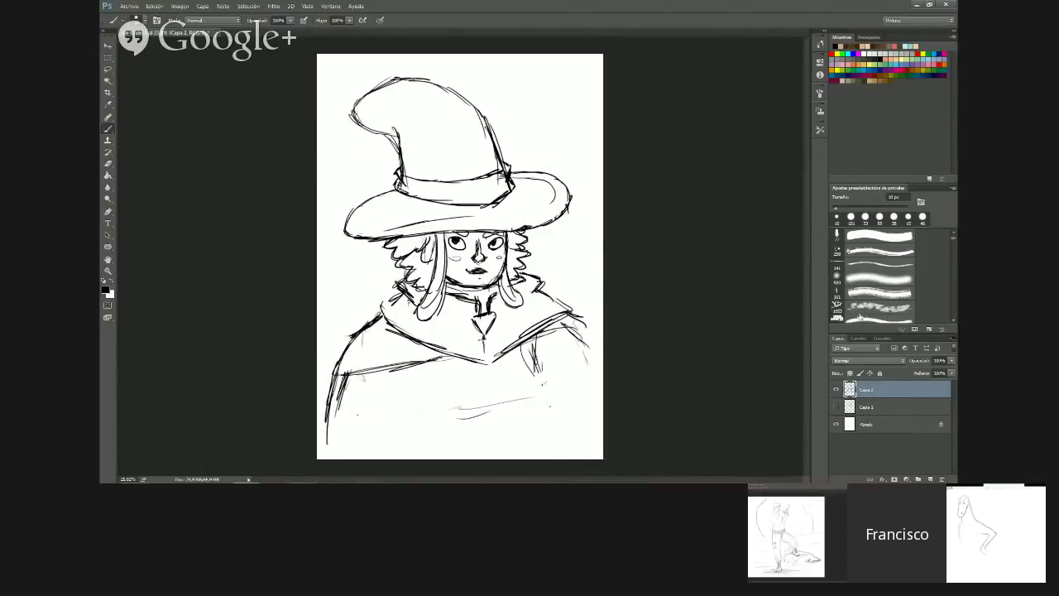
drag(352, 235, 432, 216)
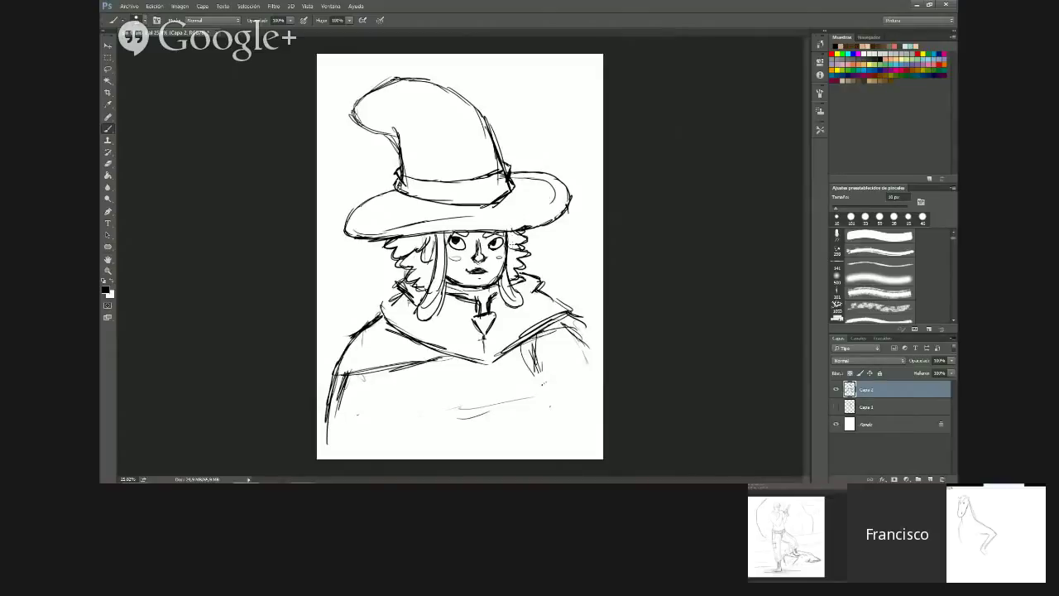
key(e)
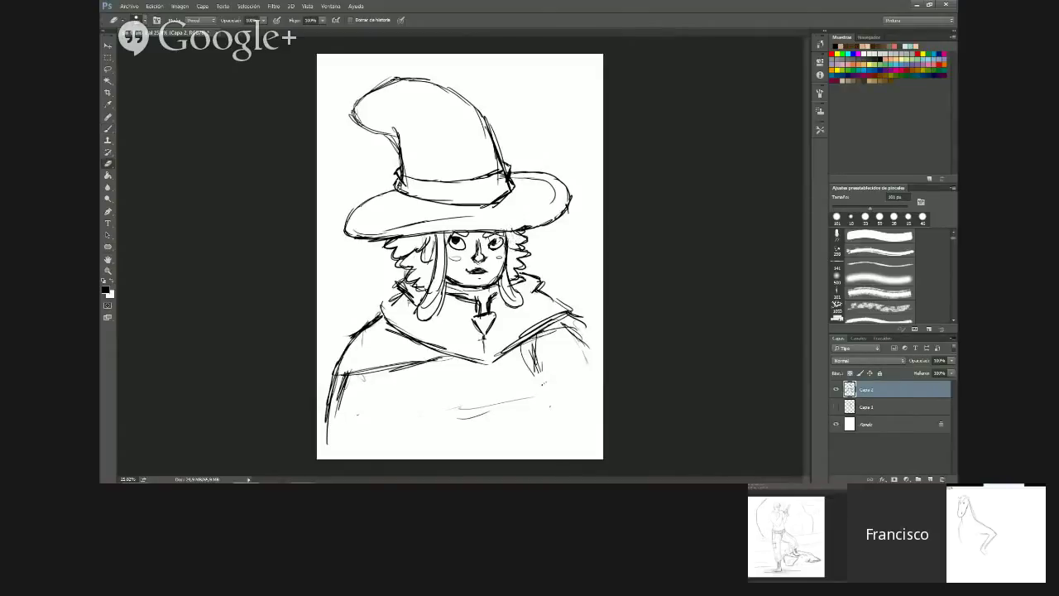
key(b)
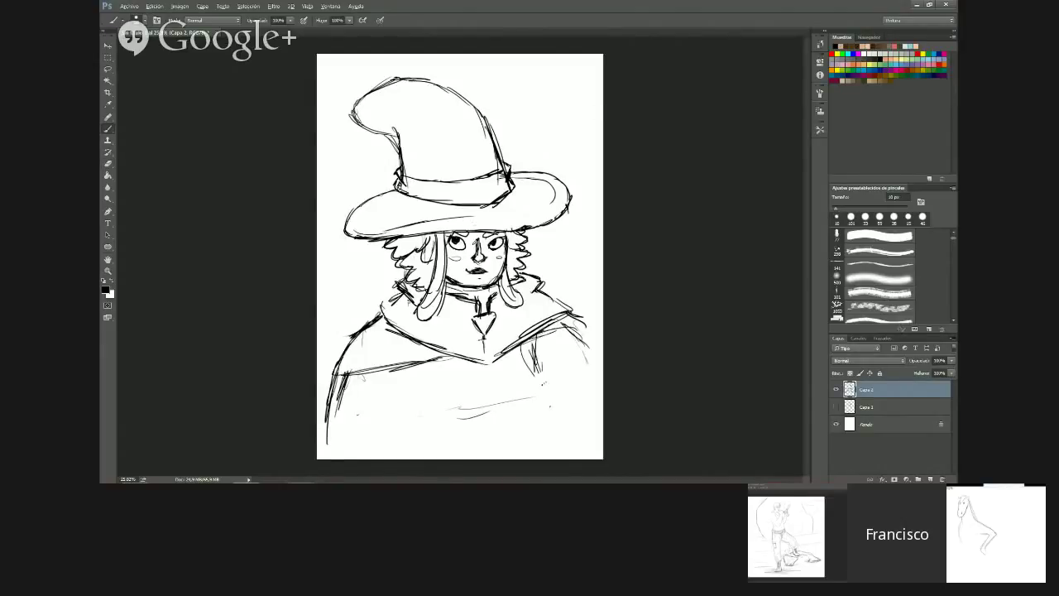
Lower the opacity of the wizard-hatted figure's sketch layer and add a new layer above it
scroll(477, 255, up, 3)
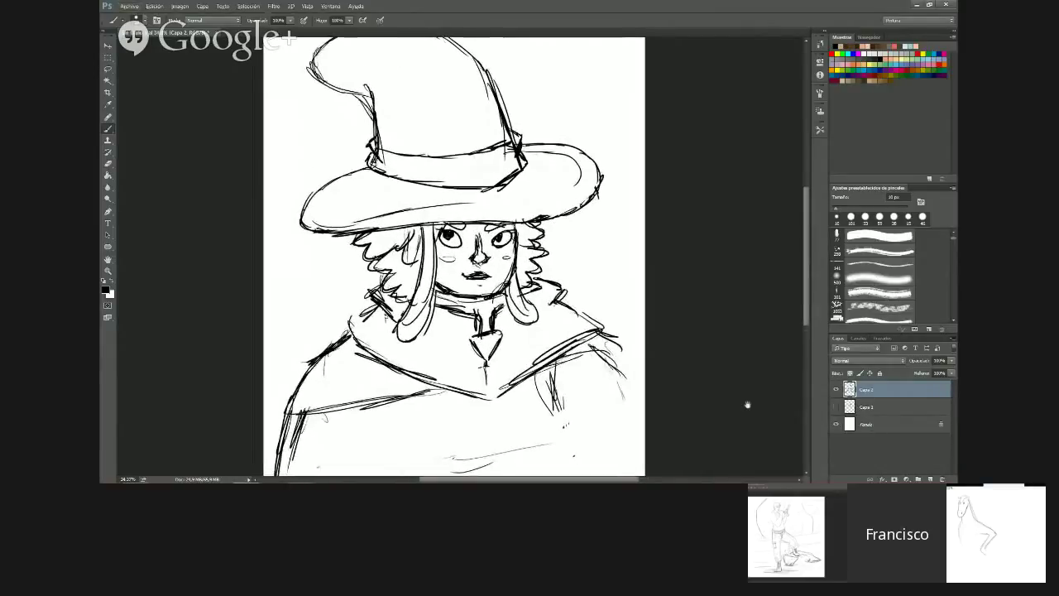
mouse_move(747, 405)
mouse_down()
mouse_move(746, 379)
mouse_move(746, 405)
mouse_up()
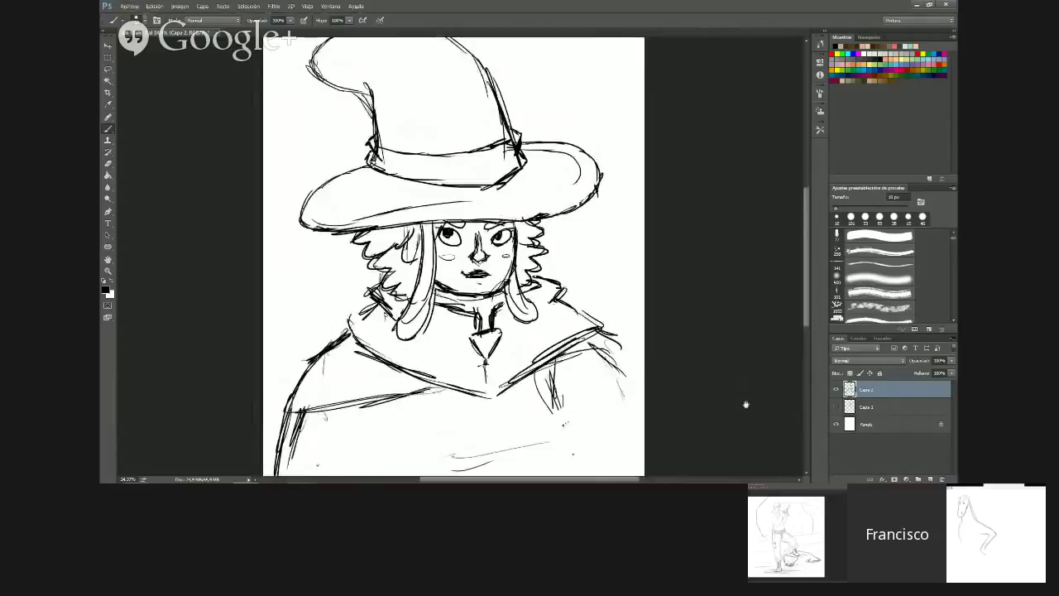
click(950, 361)
click(929, 373)
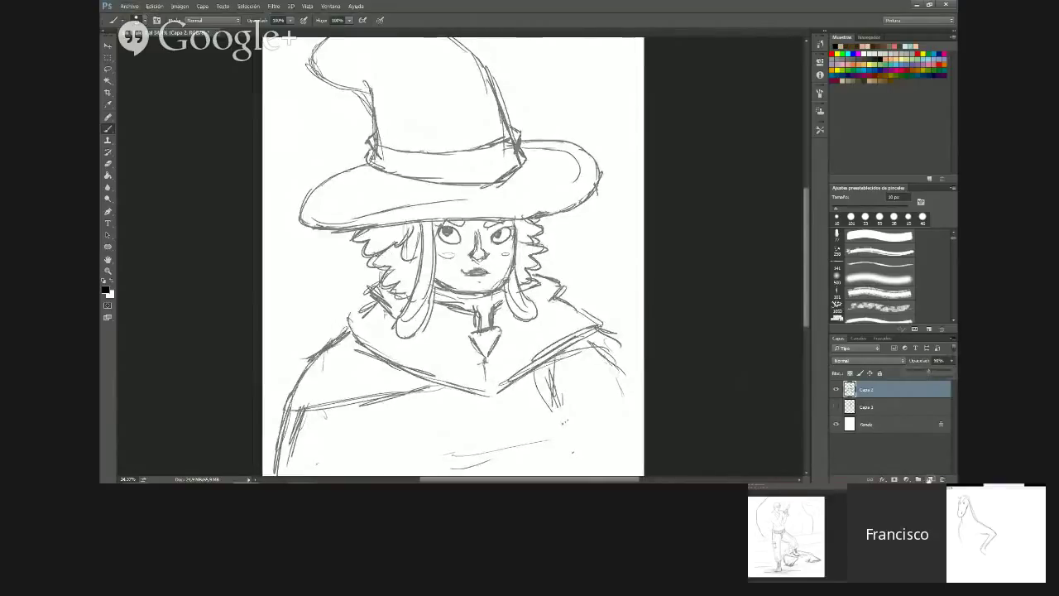
click(930, 479)
scroll(327, 171, down, 2)
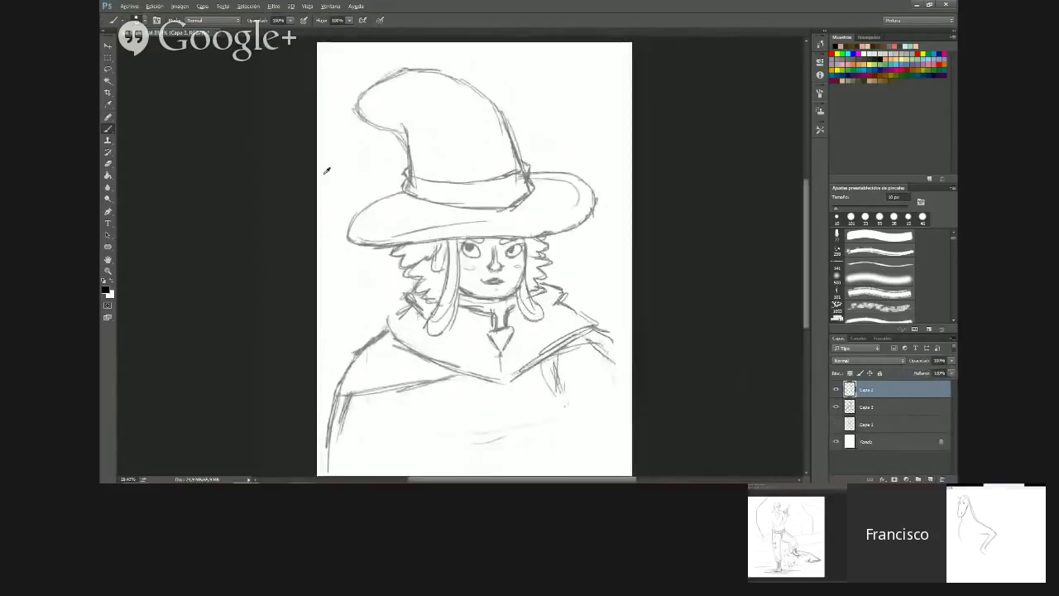
Ink the outer contour of the wizard hat's curved crown in solid black over the faded sketch
scroll(326, 168, up, 2)
scroll(611, 204, up, 3)
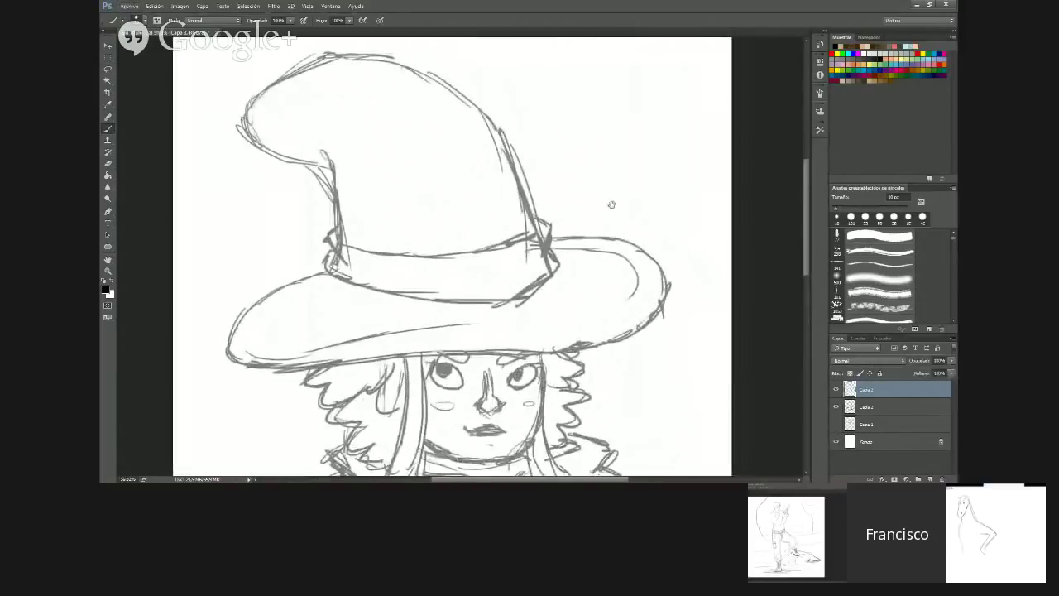
drag(611, 204, 601, 176)
drag(310, 123, 326, 205)
key(ctrl+z)
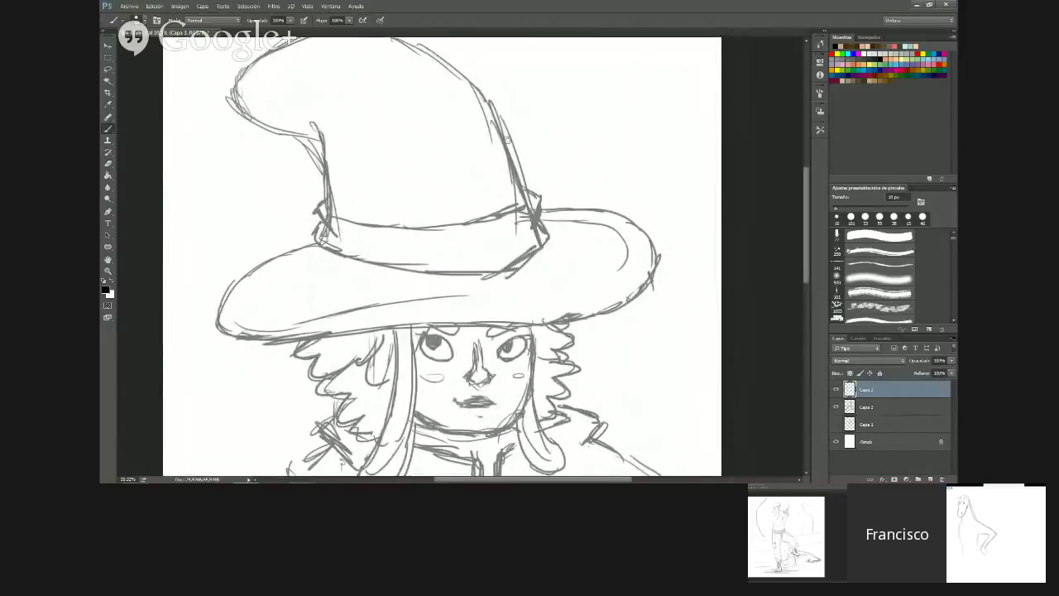
drag(472, 158, 459, 200)
drag(296, 169, 316, 266)
mouse_move(302, 171)
mouse_down()
mouse_move(260, 181)
mouse_move(232, 124)
mouse_move(306, 76)
mouse_move(366, 74)
mouse_move(469, 132)
mouse_move(506, 247)
mouse_up()
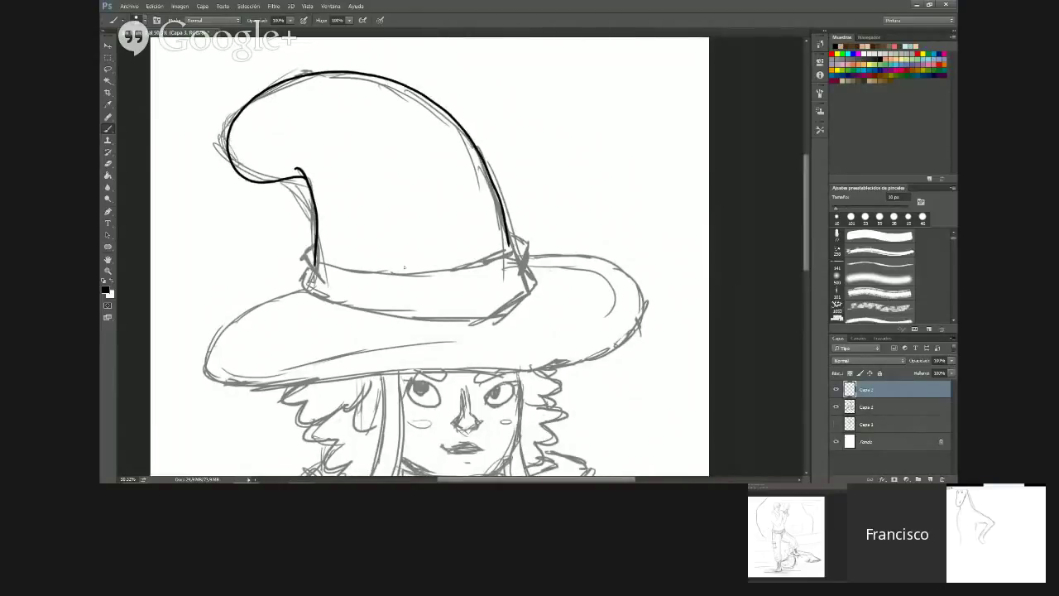
Ink the wizard hat's band with curved upper and lower edges and folded ends, redoing the unsatisfactory strokes
mouse_move(315, 265)
mouse_down()
mouse_move(422, 286)
mouse_move(514, 245)
mouse_up()
key(ctrl+z)
mouse_move(316, 265)
mouse_down()
mouse_move(447, 270)
mouse_move(511, 247)
mouse_move(525, 255)
mouse_move(509, 289)
mouse_move(531, 275)
mouse_move(523, 299)
mouse_up()
mouse_move(315, 247)
mouse_down()
mouse_move(329, 293)
mouse_move(302, 263)
mouse_move(322, 289)
mouse_move(304, 287)
mouse_move(313, 300)
mouse_move(402, 325)
mouse_move(529, 286)
mouse_up()
key(ctrl+z)
key(ctrl+z)
mouse_move(302, 275)
mouse_down()
mouse_move(312, 296)
mouse_move(407, 322)
mouse_move(470, 324)
mouse_move(526, 294)
mouse_up()
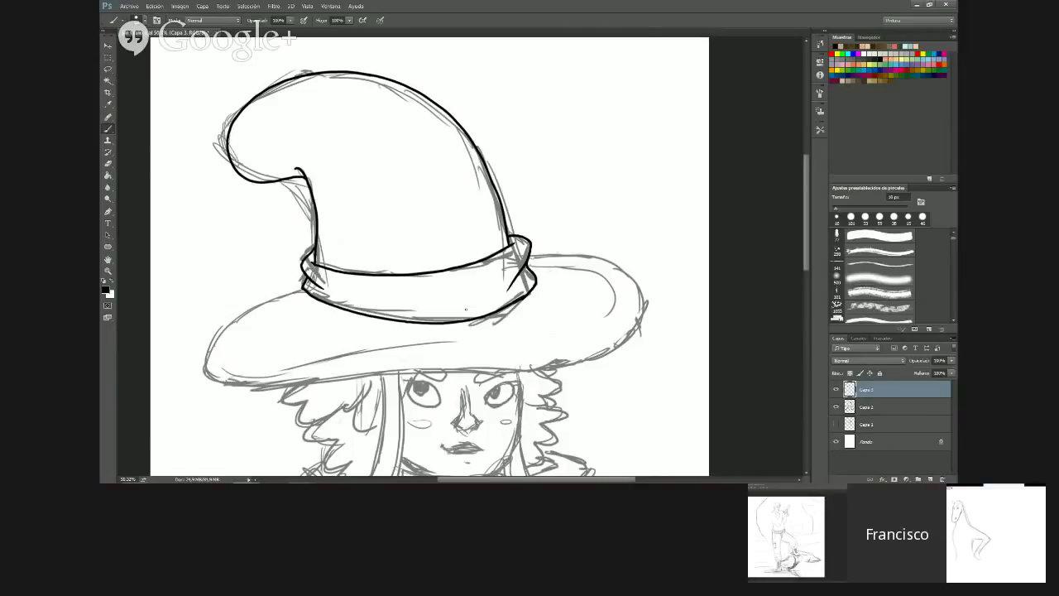
Draw an oval eye emblem with a dark pupil and short lashes on the wizard hat's band
mouse_move(454, 277)
mouse_down()
mouse_move(451, 293)
mouse_move(472, 278)
mouse_move(452, 296)
mouse_move(468, 302)
mouse_move(456, 309)
mouse_move(468, 277)
mouse_move(449, 300)
mouse_move(461, 311)
mouse_move(448, 290)
mouse_move(474, 283)
mouse_move(461, 293)
mouse_up()
key(ctrl+z)
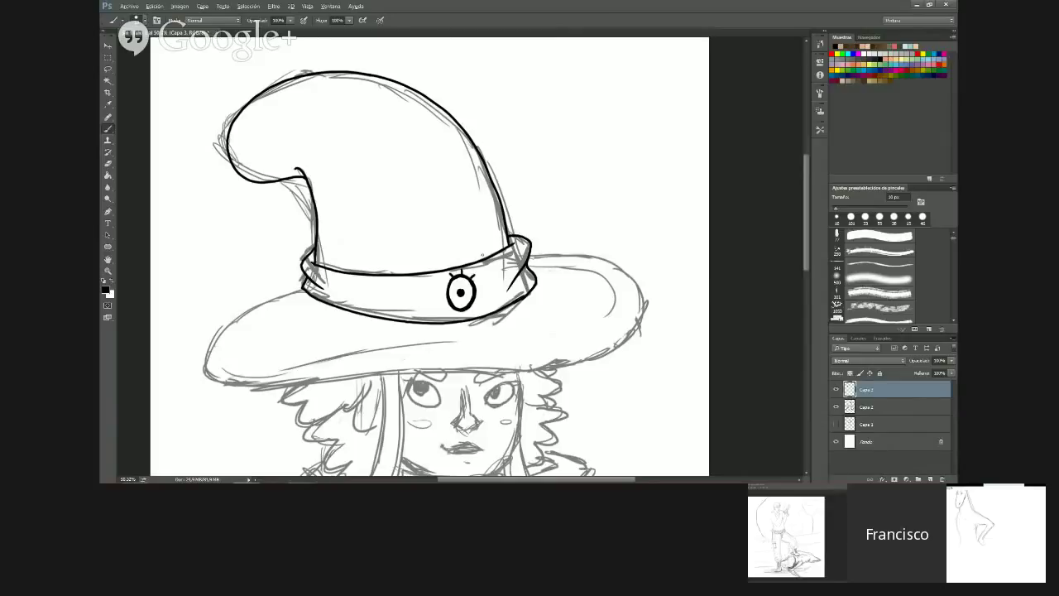
scroll(482, 255, down, 7)
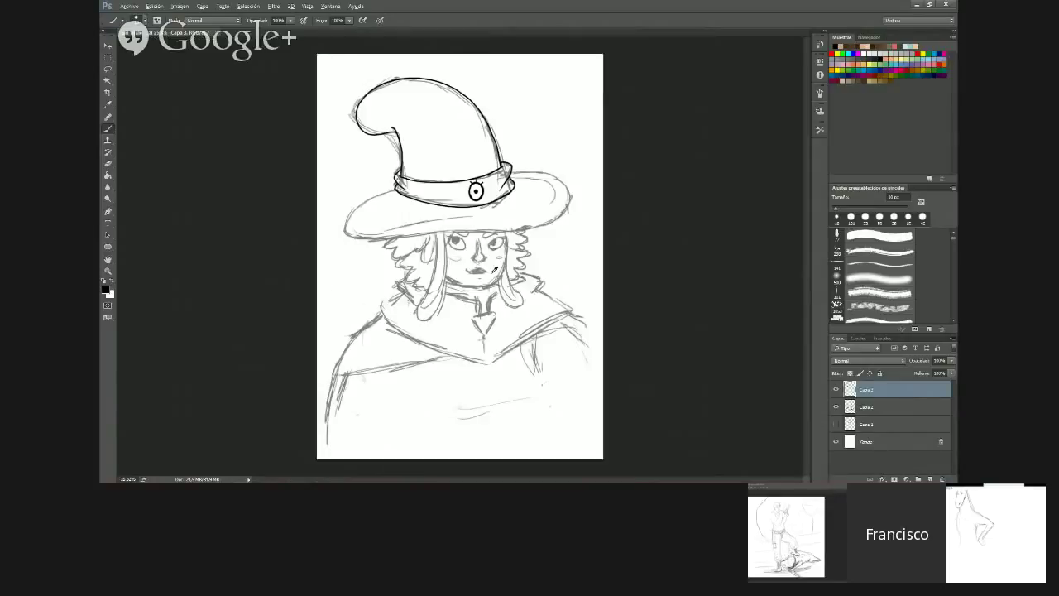
scroll(492, 277, up, 6)
drag(599, 137, 597, 247)
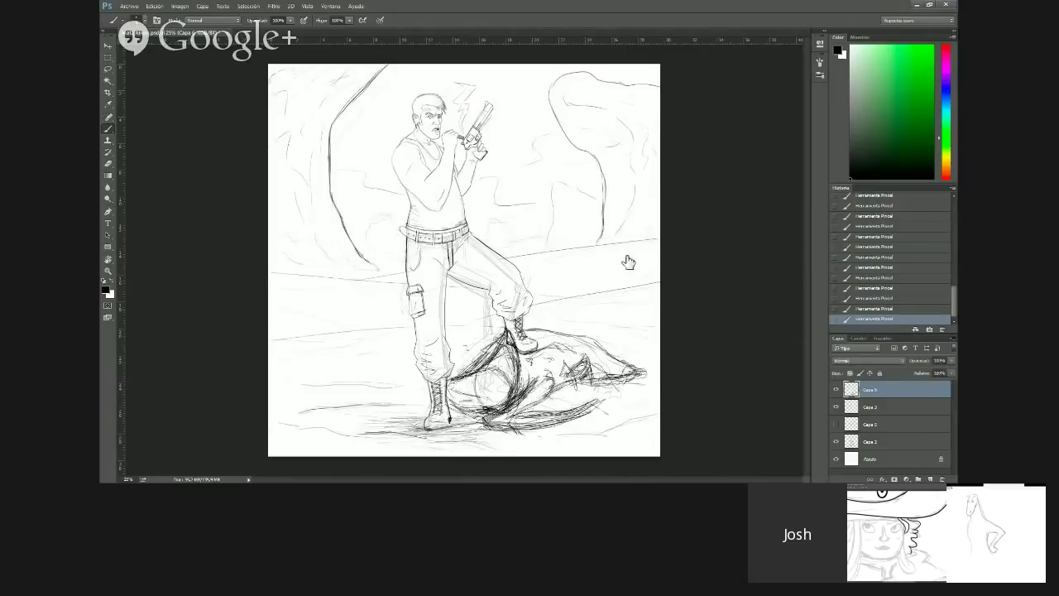
In the revolver drawing, lasso the rough fallen creature, copy it to a new layer and select the layer below
click(107, 70)
mouse_move(367, 301)
mouse_down()
mouse_move(480, 253)
mouse_move(459, 222)
mouse_move(405, 212)
mouse_move(337, 256)
mouse_up()
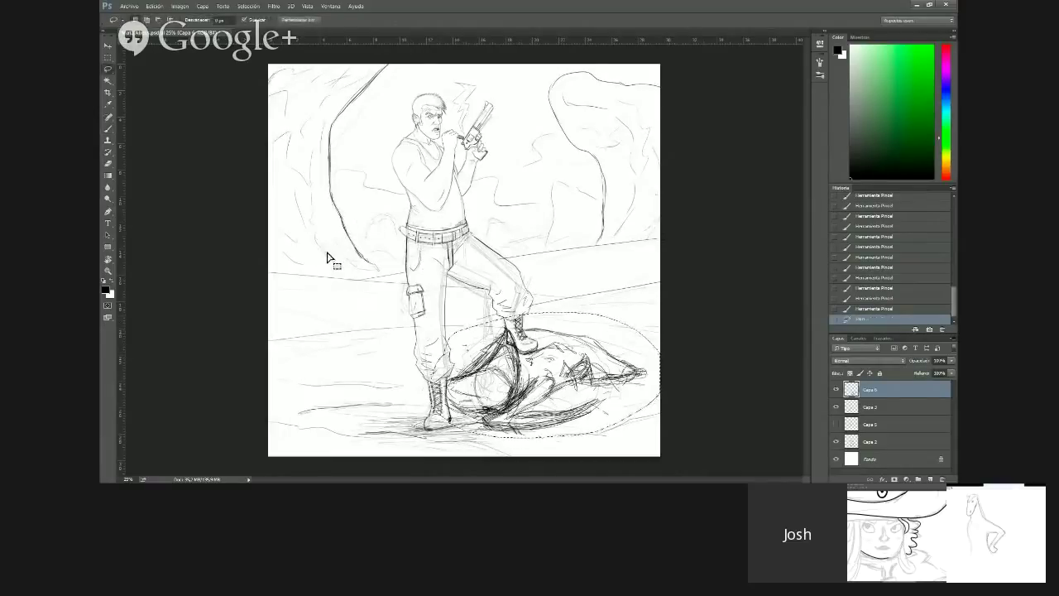
key(ctrl+j)
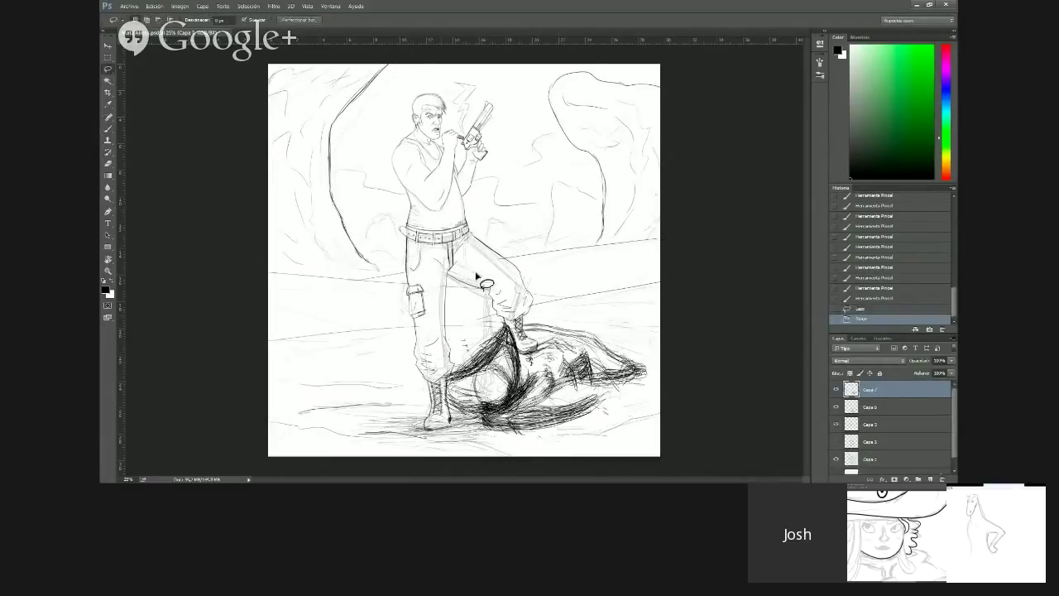
key(alt+bracketleft)
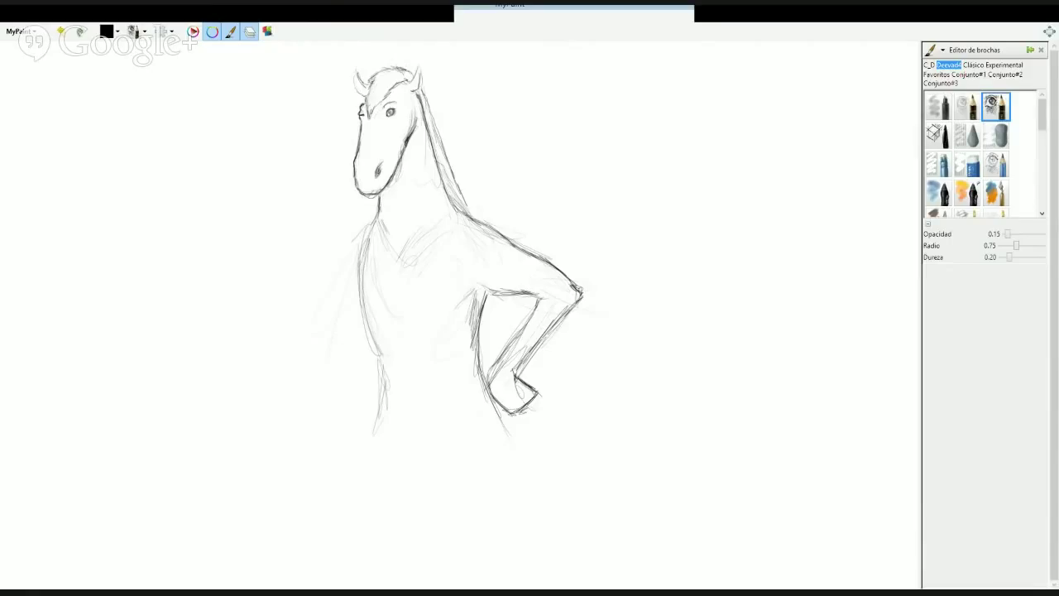
In the MyPaint horse sketch, remove the curved ears and redraw them as upright, pointed ears with the pencil brush
mouse_move(536, 178)
mouse_down()
mouse_move(547, 130)
mouse_move(538, 119)
mouse_move(518, 154)
mouse_up()
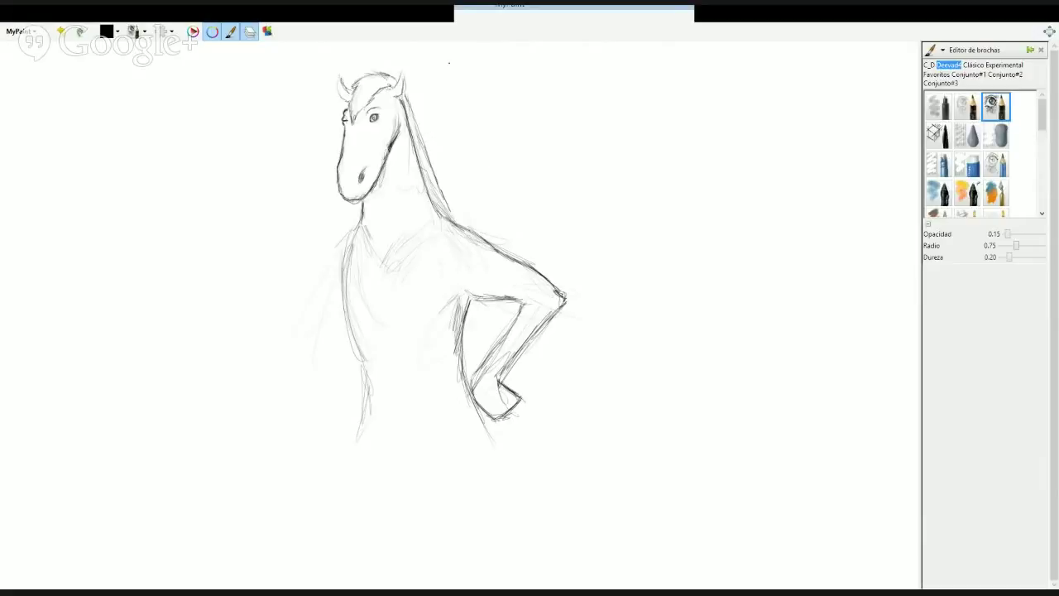
drag(404, 61, 408, 82)
click(933, 168)
key(ctrl+z)
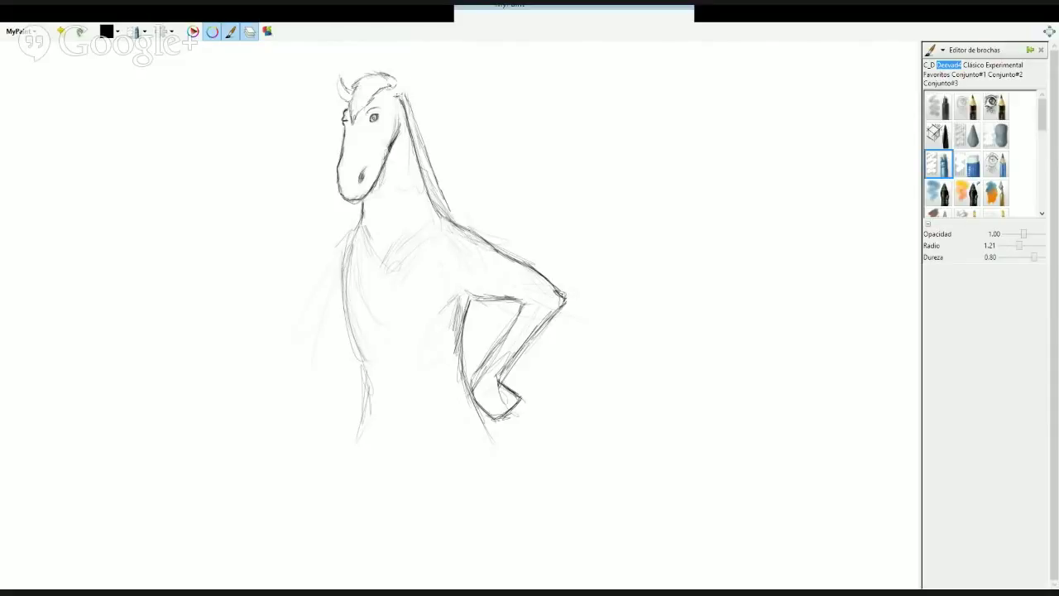
key(ctrl+z)
click(993, 106)
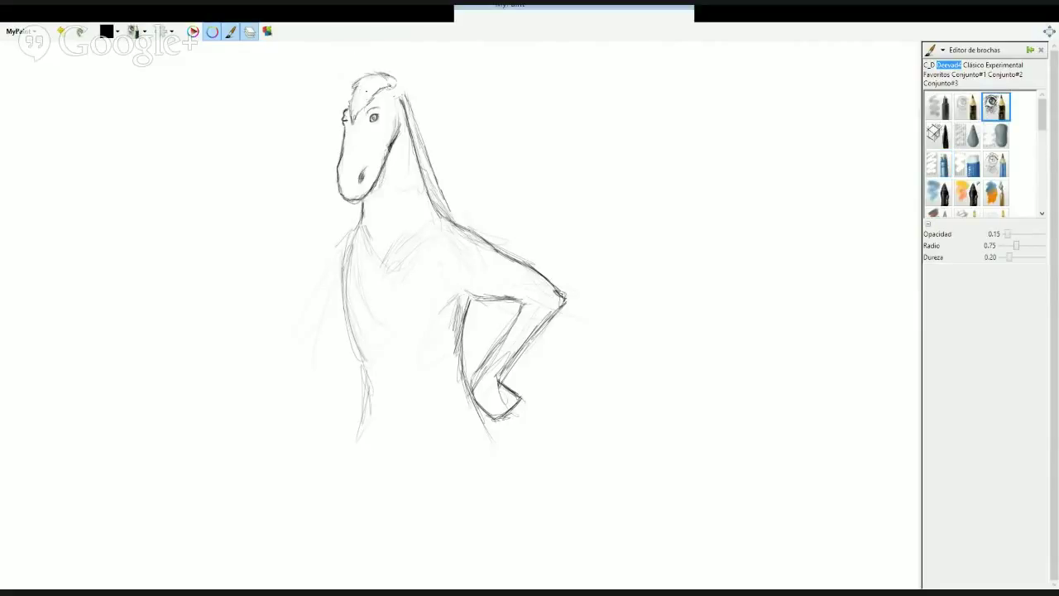
mouse_move(388, 85)
mouse_down()
mouse_move(392, 71)
mouse_move(397, 98)
mouse_move(349, 98)
mouse_up()
drag(494, 144, 492, 118)
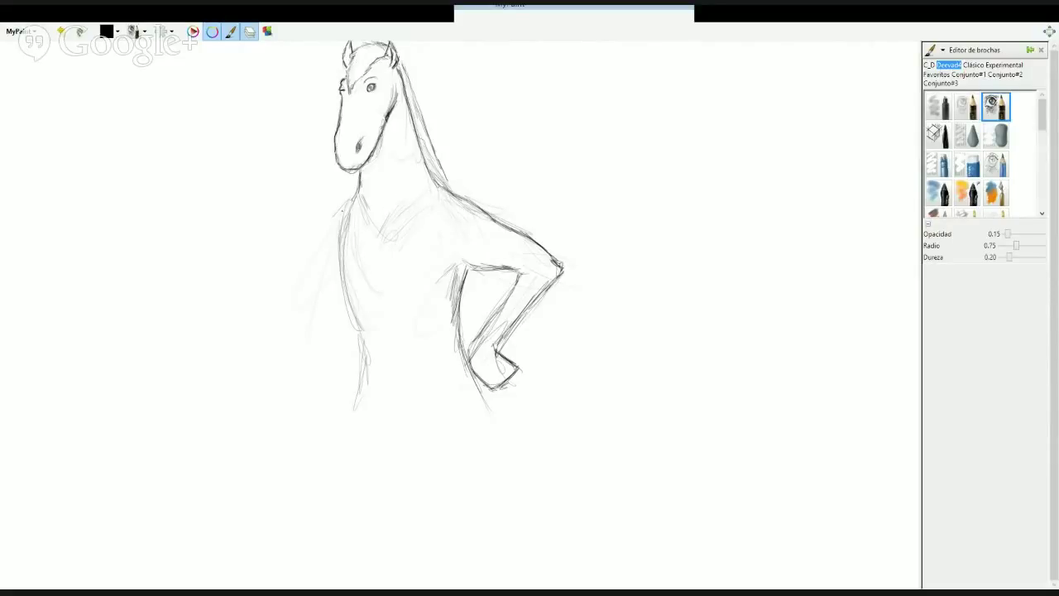
Sketch the horse figure's shoulder slope opposite the bent arm and extend the hip line downward
drag(348, 201, 320, 237)
drag(359, 194, 332, 226)
drag(524, 272, 512, 182)
drag(354, 268, 345, 326)
mouse_move(555, 126)
mouse_down()
mouse_move(530, 251)
mouse_move(520, 119)
mouse_up()
drag(519, 207, 515, 162)
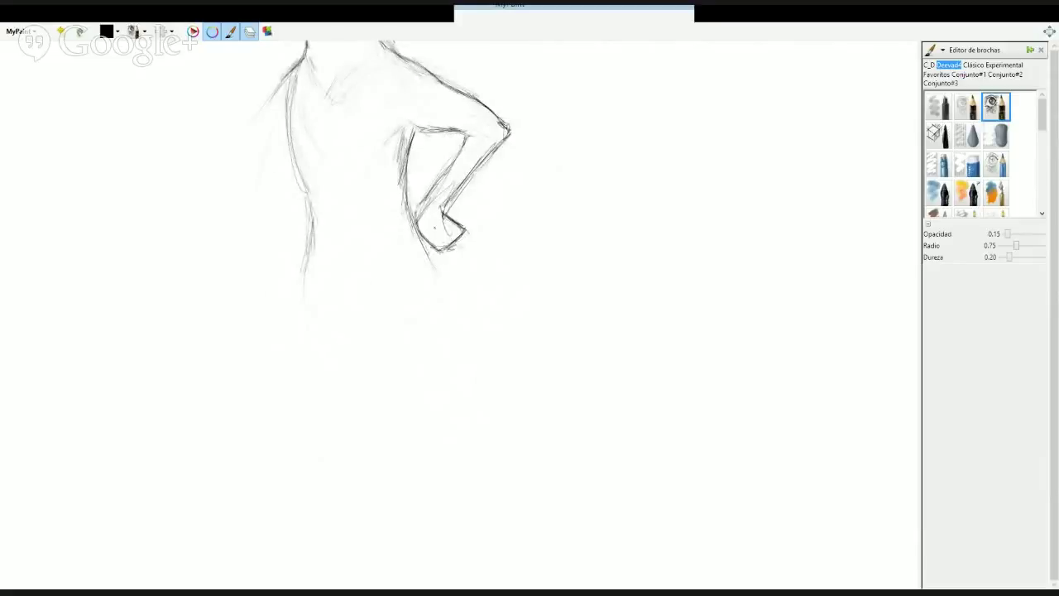
drag(497, 163, 475, 273)
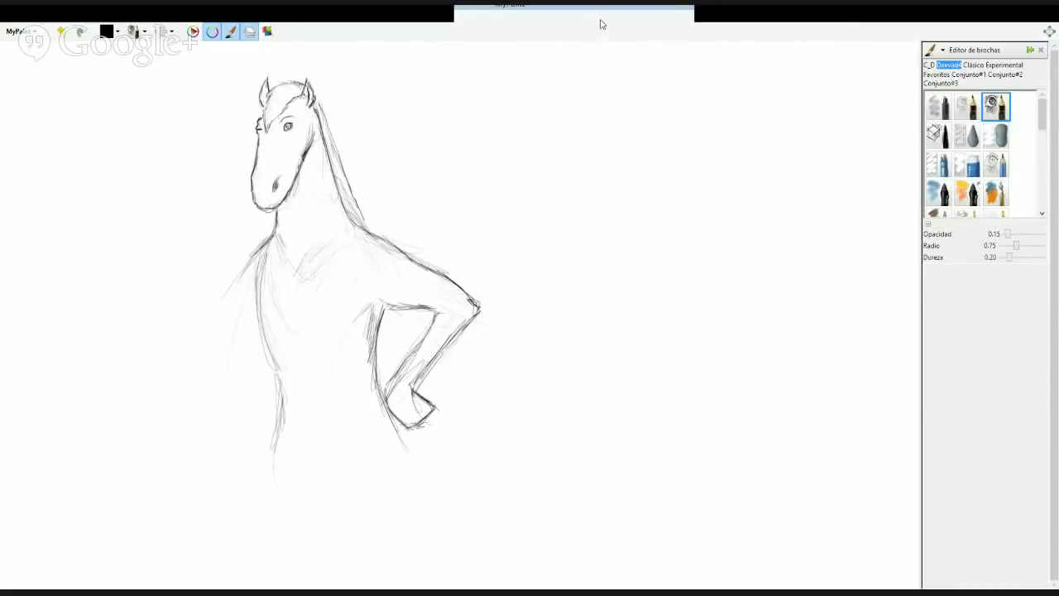
scroll(475, 182, down, 2)
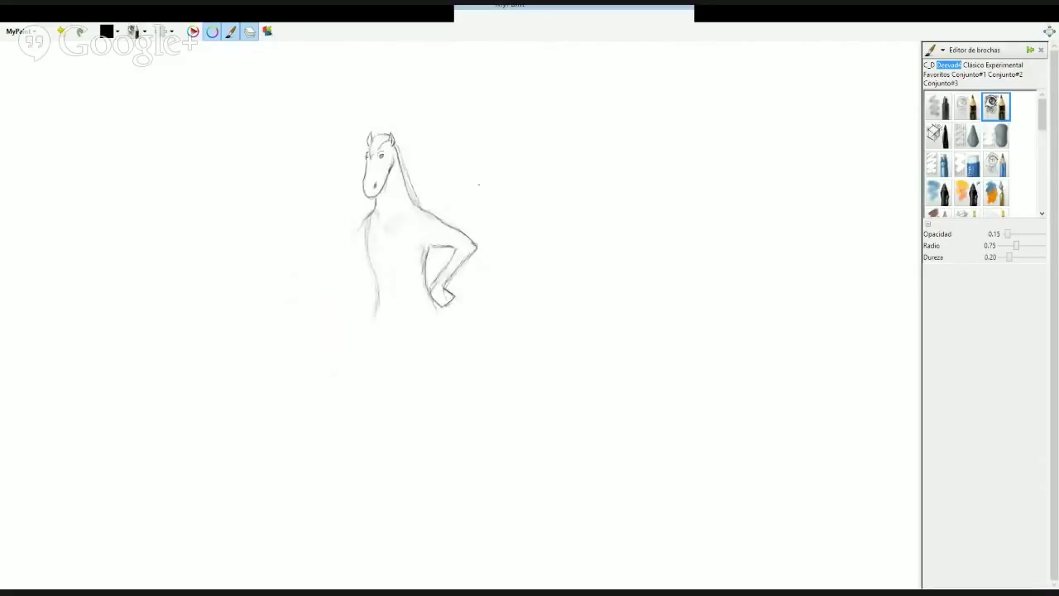
scroll(478, 184, up, 2)
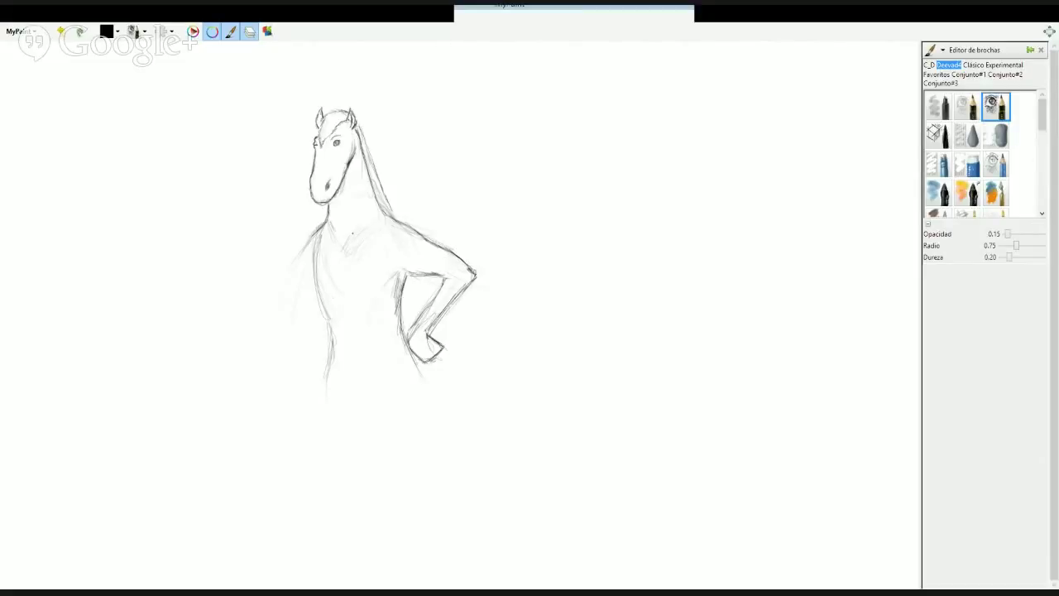
Try an outstretched arm from the horse figure's free shoulder, and erase it along with the older shoulder lines
drag(315, 263, 320, 291)
drag(304, 241, 297, 252)
mouse_move(301, 243)
mouse_down()
mouse_move(265, 273)
mouse_move(286, 257)
mouse_move(301, 289)
mouse_move(280, 294)
mouse_up()
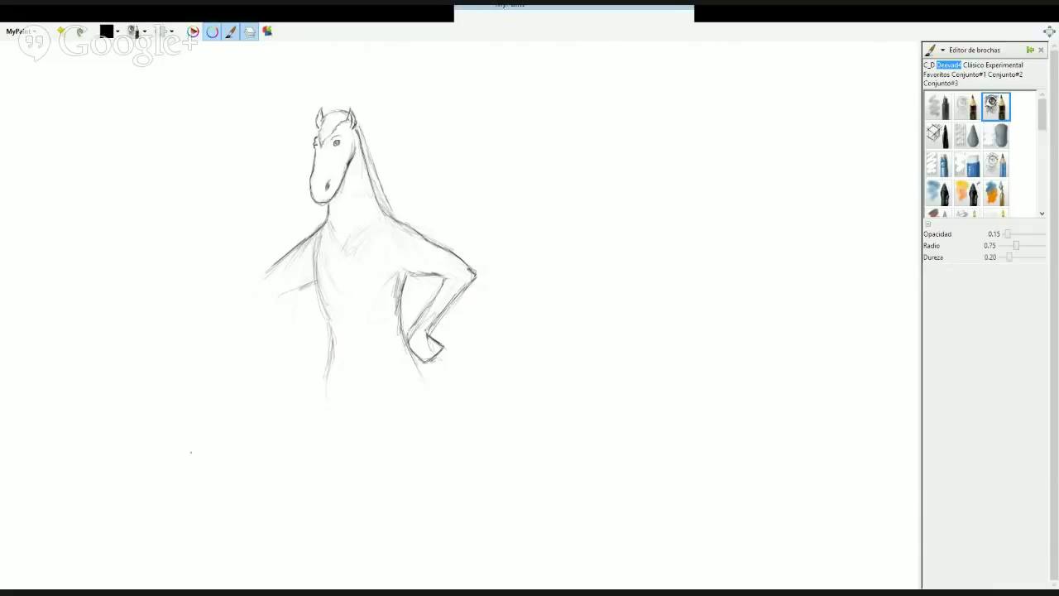
click(962, 167)
mouse_move(266, 277)
mouse_down()
mouse_move(262, 249)
mouse_move(287, 221)
mouse_move(303, 244)
mouse_move(307, 292)
mouse_move(307, 259)
mouse_up()
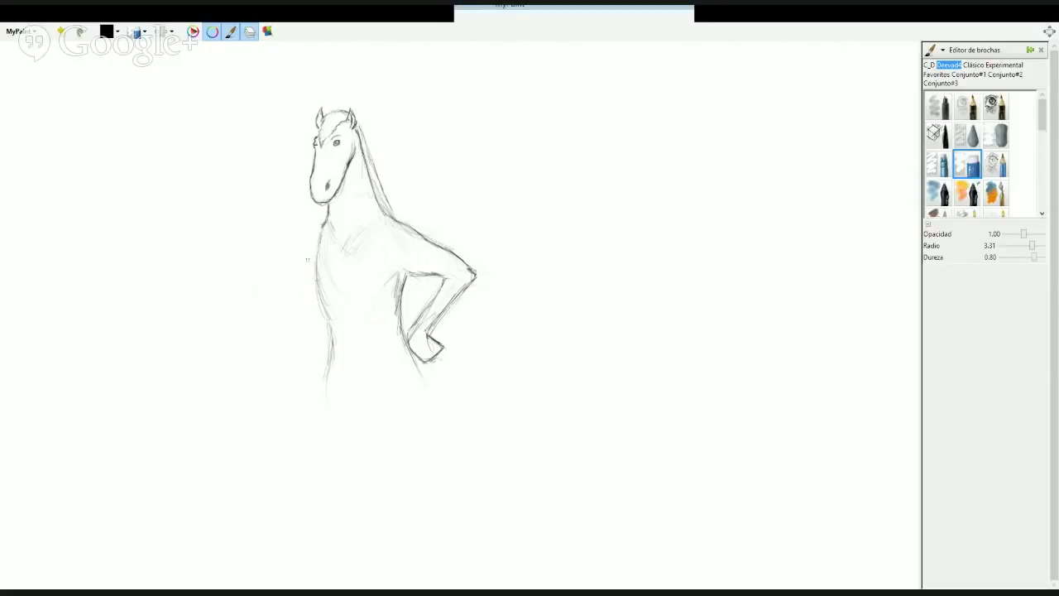
Sketch a curved waistline between the horse figure's hips and light arm lines beside its free shoulder with the pencil brush
click(1001, 113)
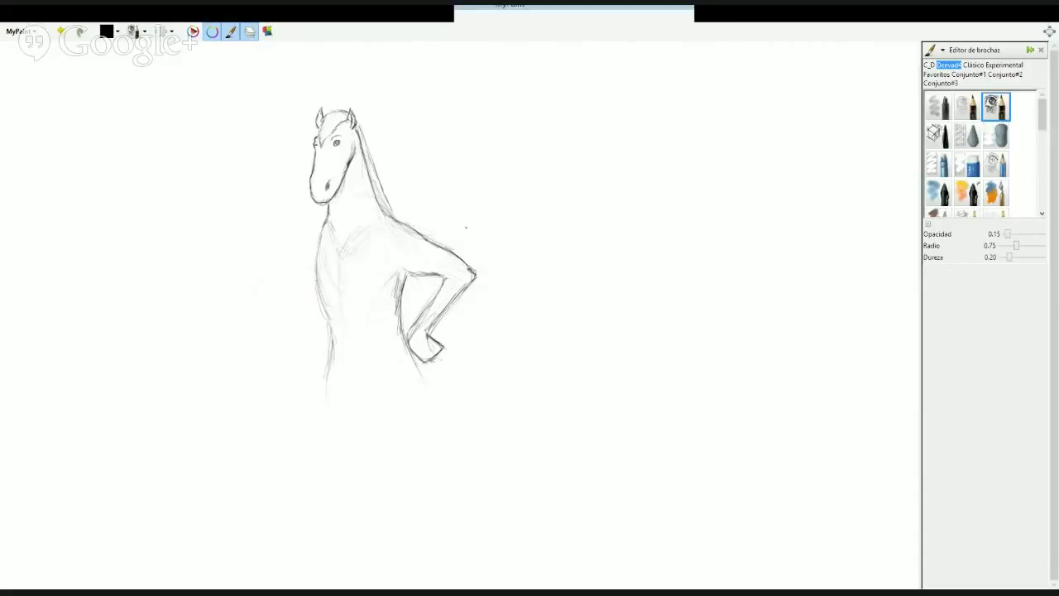
mouse_move(475, 205)
mouse_down()
mouse_move(510, 135)
mouse_move(521, 168)
mouse_up()
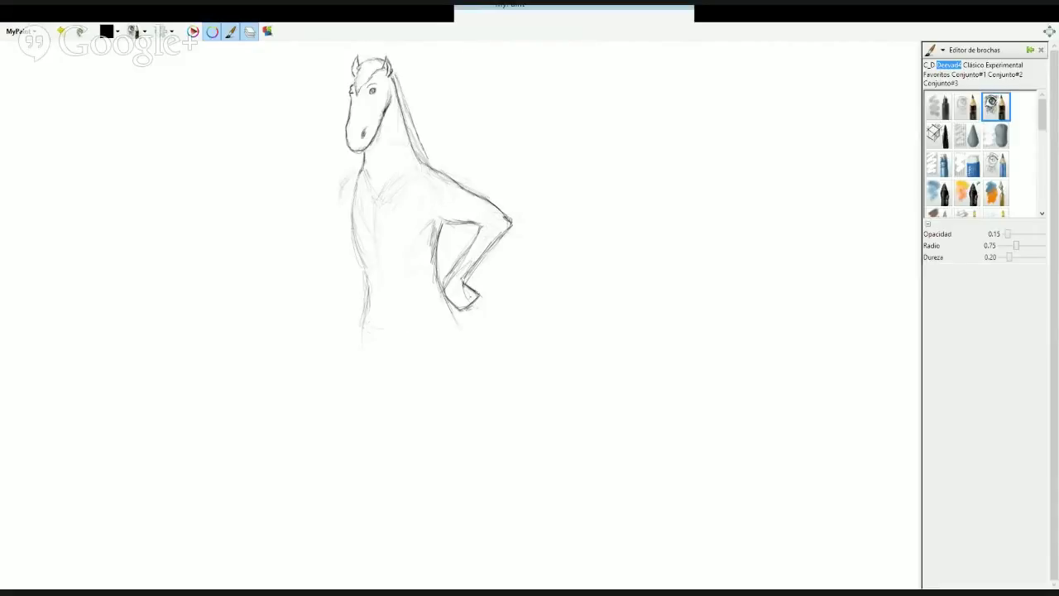
mouse_move(376, 323)
mouse_down()
mouse_move(440, 311)
mouse_move(459, 324)
mouse_move(386, 332)
mouse_up()
mouse_move(441, 312)
mouse_down()
mouse_move(383, 329)
mouse_move(448, 311)
mouse_up()
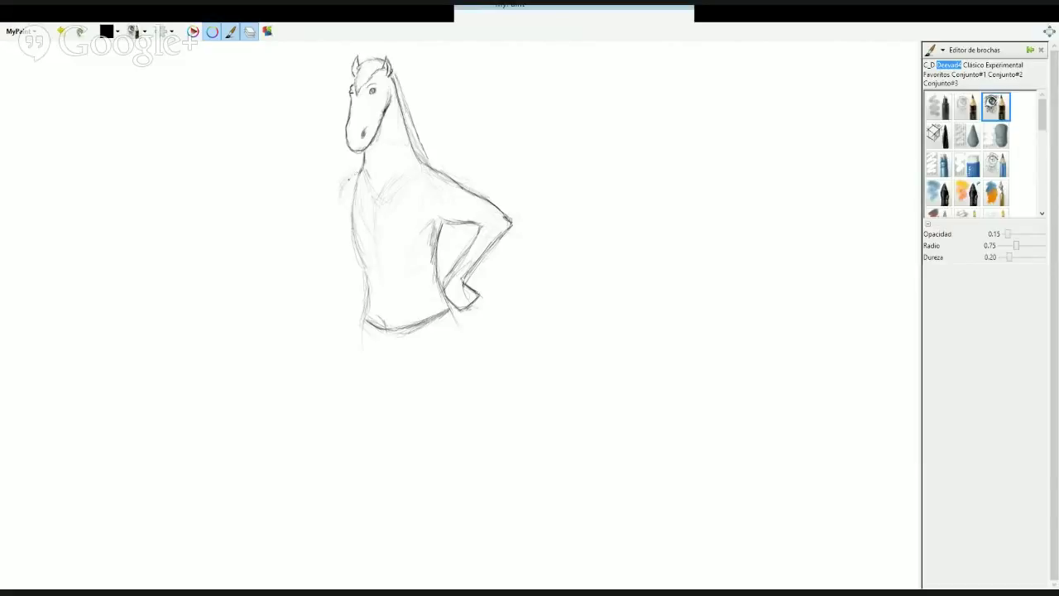
drag(355, 173, 343, 188)
drag(353, 247, 340, 268)
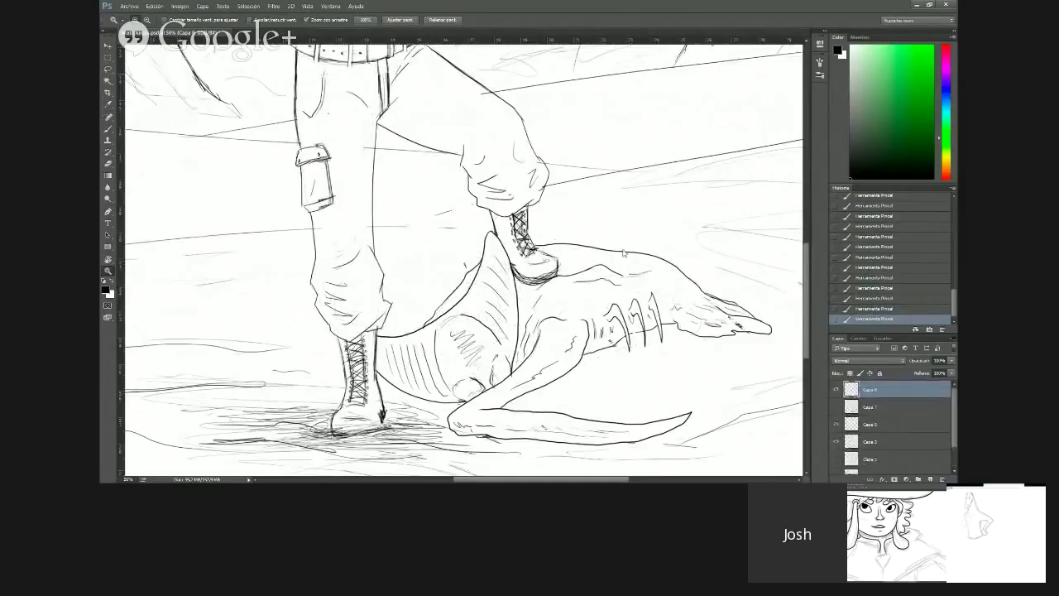
In the revolver drawing, lasso the fallen creature's hind end and warp it so it stretches outward and bends downward
alt+click(500, 233)
alt+click(501, 233)
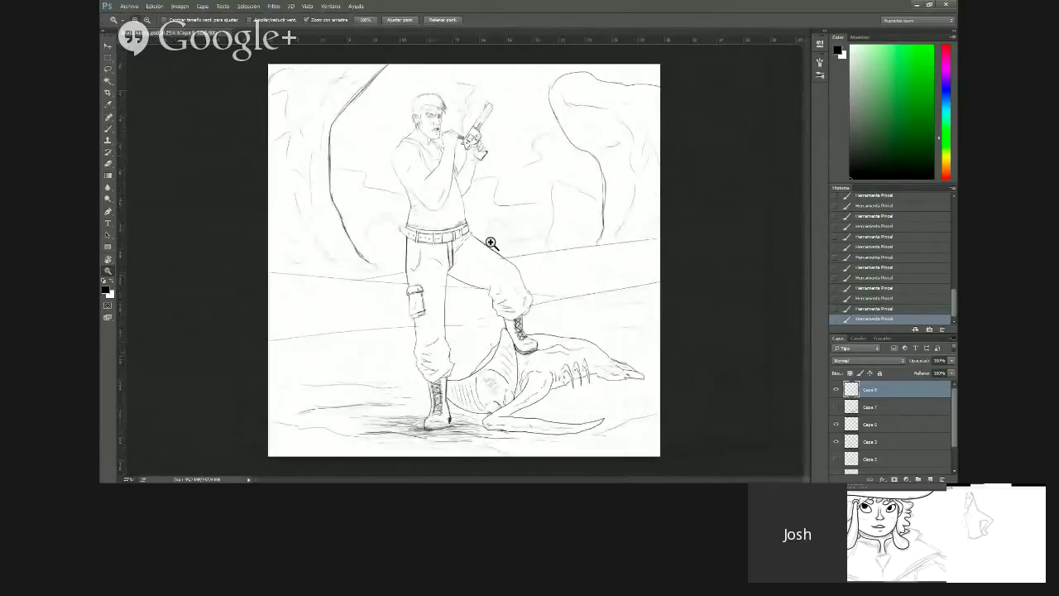
click(491, 243)
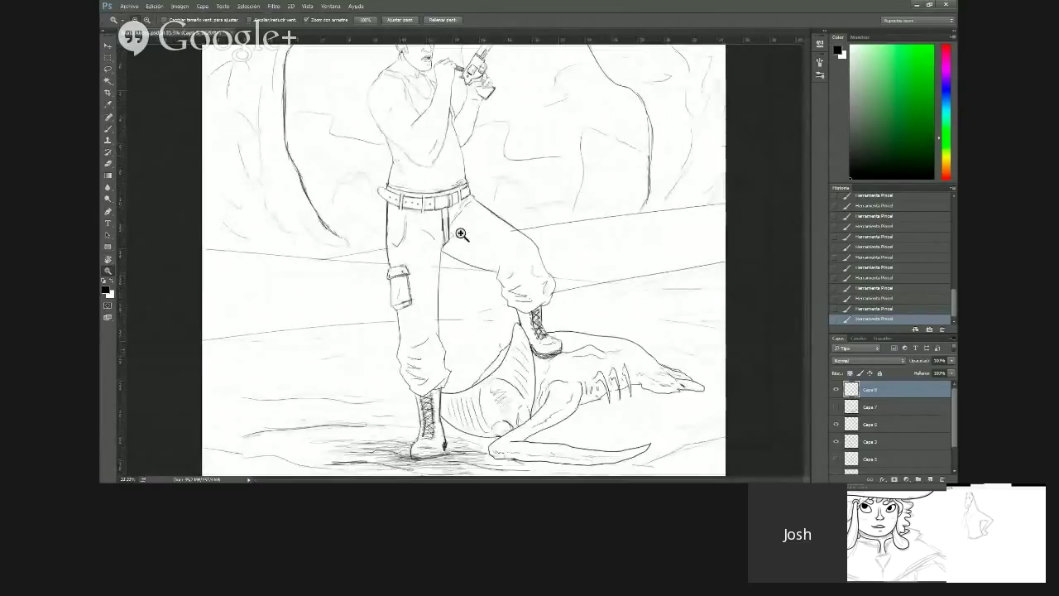
drag(493, 243, 445, 212)
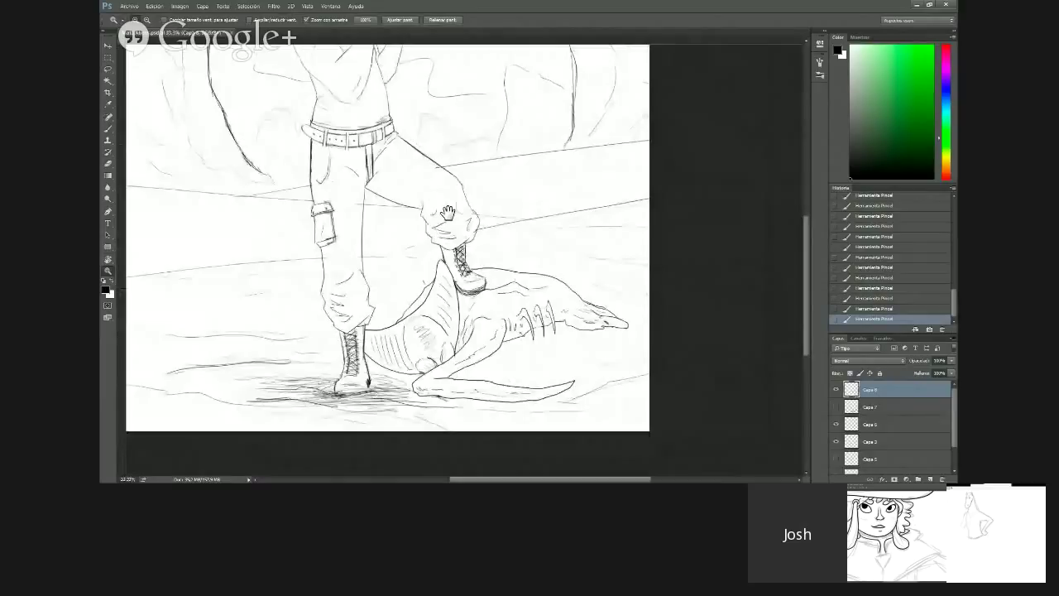
key(l)
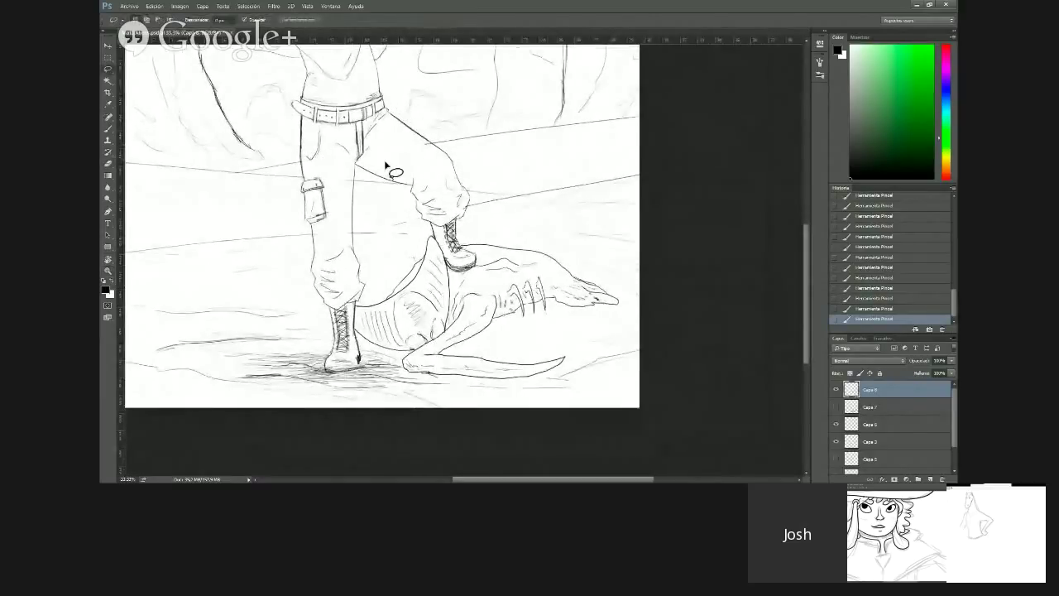
mouse_move(380, 190)
mouse_down()
mouse_move(392, 221)
mouse_move(448, 210)
mouse_move(425, 180)
mouse_move(363, 155)
mouse_up()
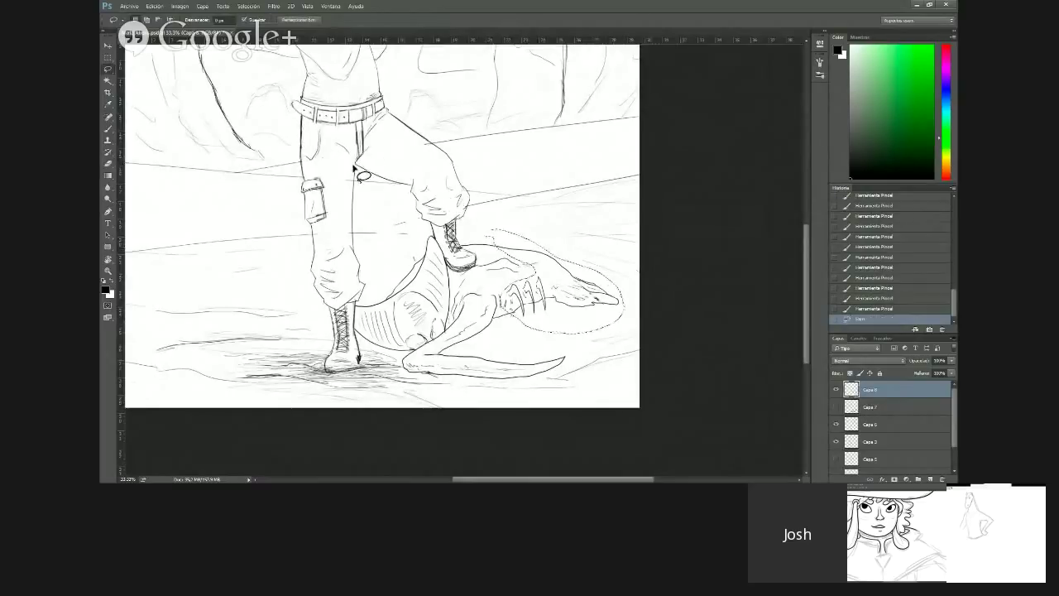
key(ctrl+t)
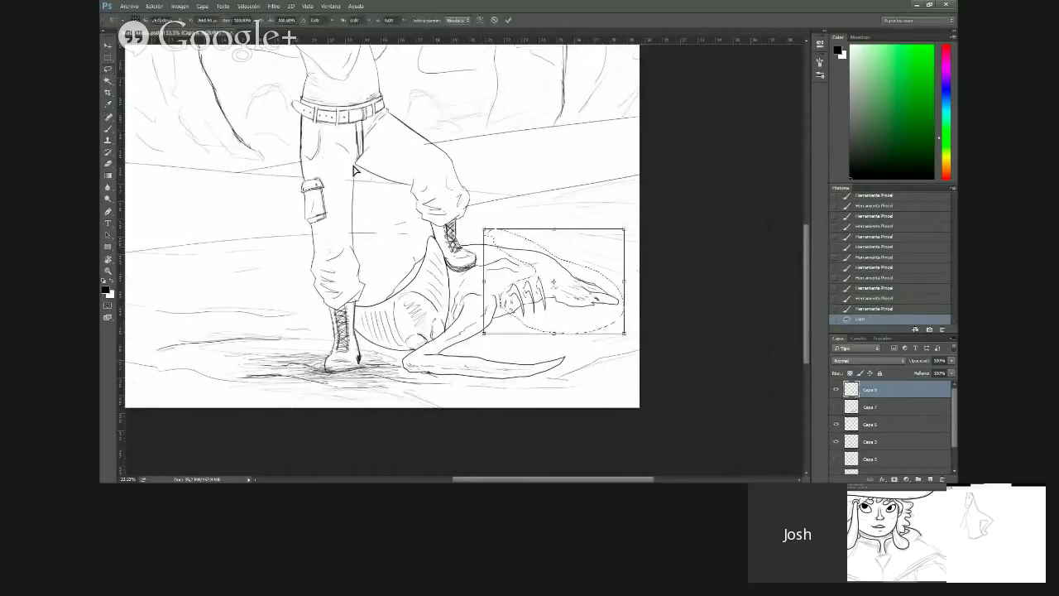
click(356, 17)
drag(432, 203, 388, 209)
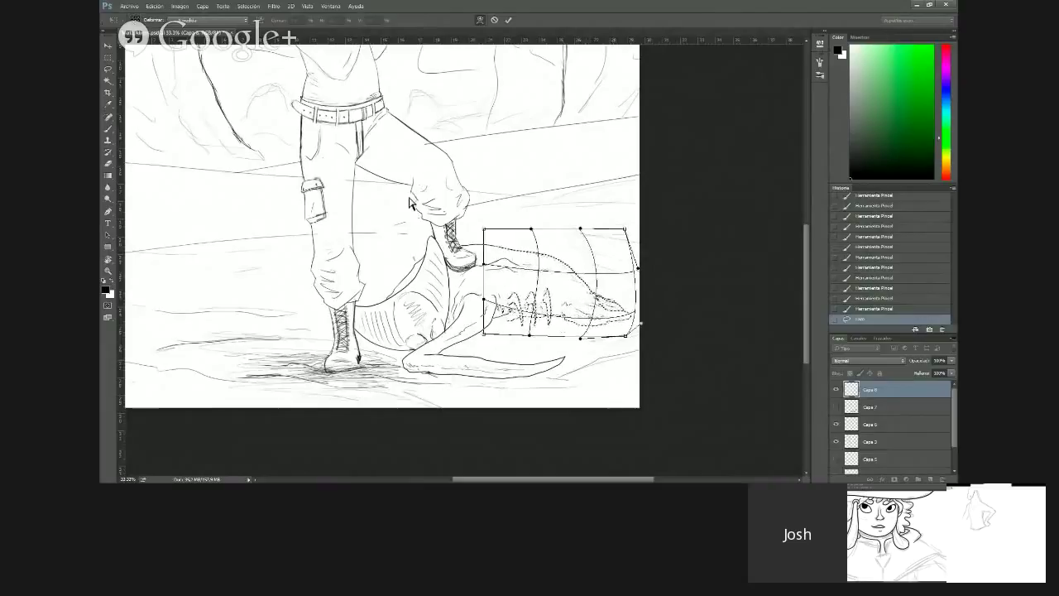
key(Return)
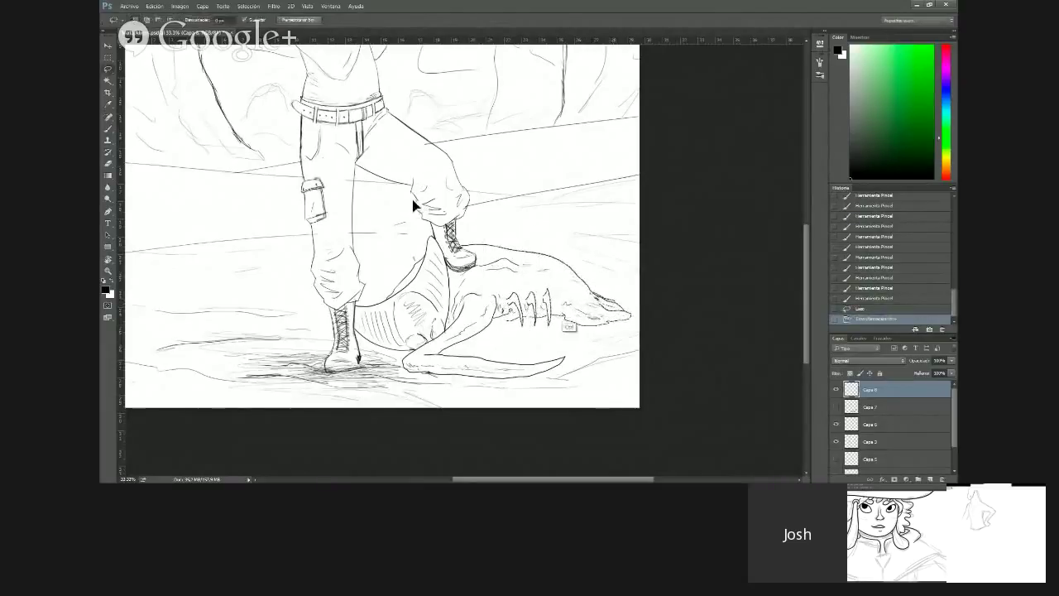
Pick a small eraser tip and erase stray lines around the fallen creature's warped hind end
key(b)
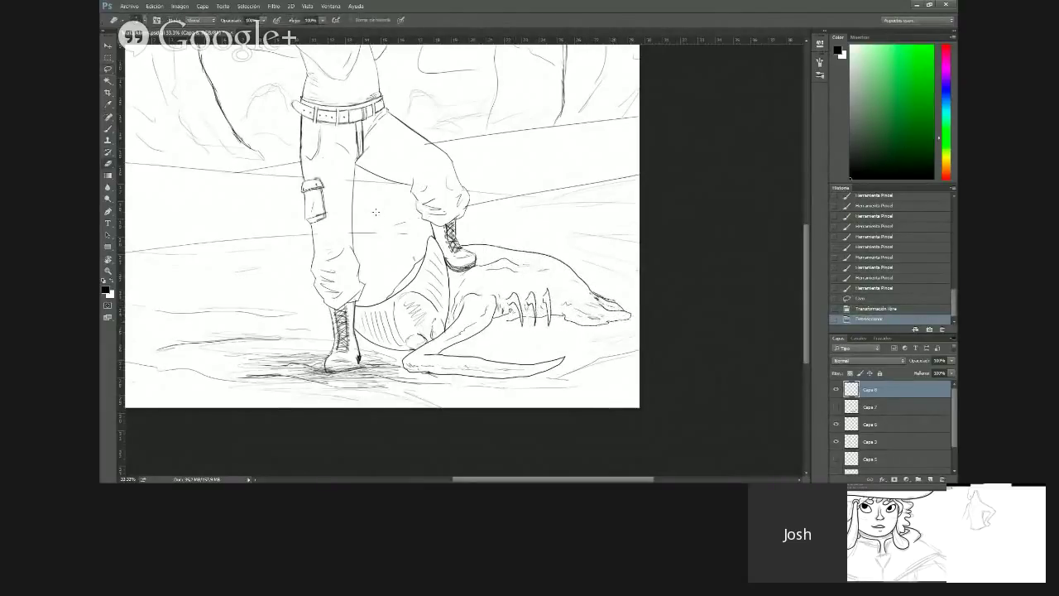
click(143, 20)
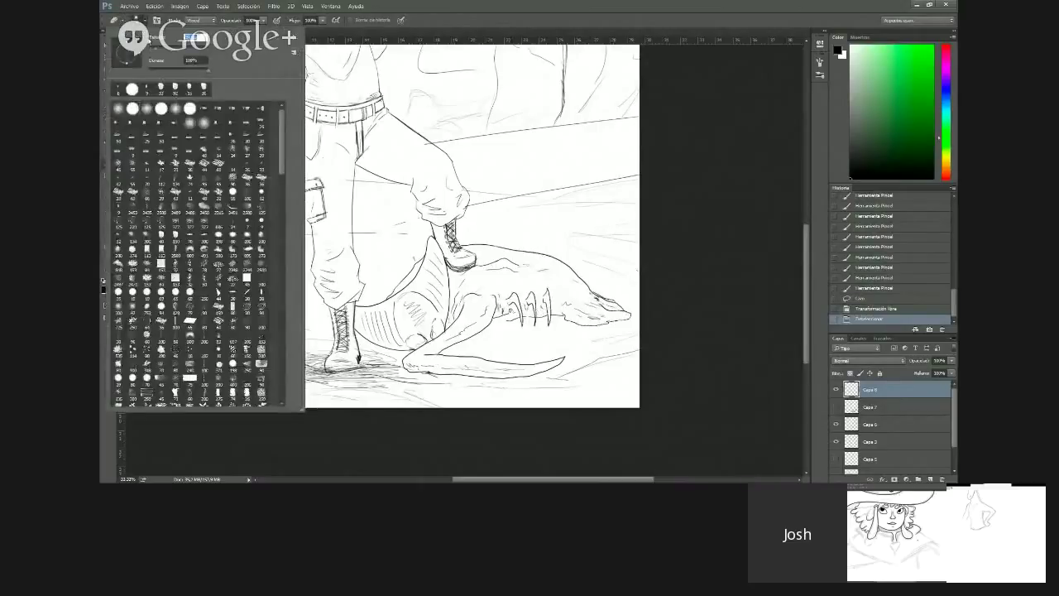
click(371, 213)
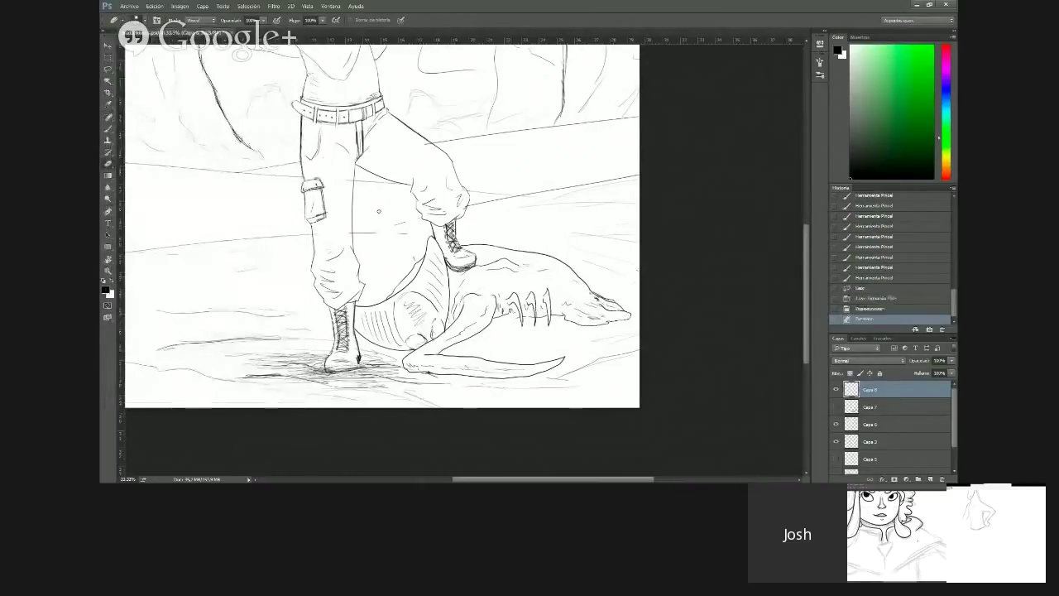
click(364, 212)
click(366, 212)
click(369, 211)
Redraw the creature's belly contour behind the ribs and sketch the first line of a hind leg with the brush
key(b)
mouse_move(495, 303)
mouse_down()
mouse_move(494, 317)
mouse_move(515, 318)
mouse_up()
drag(442, 201, 417, 204)
drag(409, 205, 418, 204)
mouse_move(412, 202)
mouse_down()
mouse_move(406, 209)
mouse_move(434, 236)
mouse_up()
key(w)
key(e)
key(e)
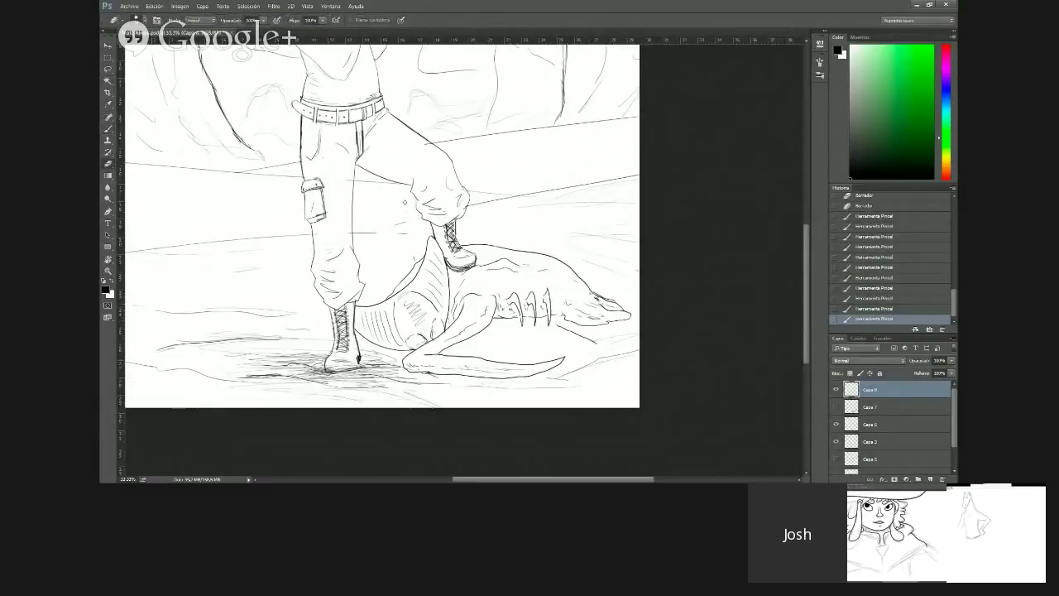
Clean up the creature's hind leg and build it up with short brush strokes trailing from the belly onto the ground
mouse_move(406, 215)
mouse_down()
mouse_move(433, 235)
mouse_move(406, 222)
mouse_up()
key(b)
drag(406, 215, 406, 214)
drag(407, 217, 411, 224)
drag(561, 321, 574, 332)
mouse_move(572, 331)
mouse_down()
mouse_move(600, 345)
mouse_move(583, 340)
mouse_up()
Rework the hind leg into a flatter shape and add contour lines along the creature's back
key(e)
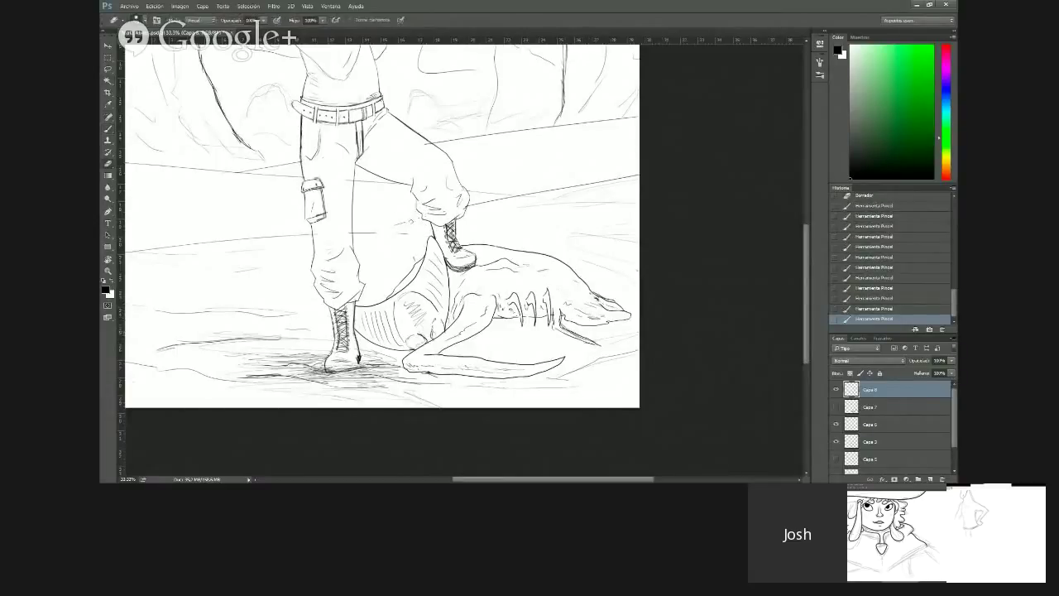
key(b)
mouse_move(438, 231)
mouse_down()
mouse_move(420, 219)
mouse_move(430, 215)
mouse_up()
mouse_move(425, 207)
mouse_down()
mouse_move(439, 216)
mouse_move(408, 197)
mouse_up()
drag(405, 191, 402, 182)
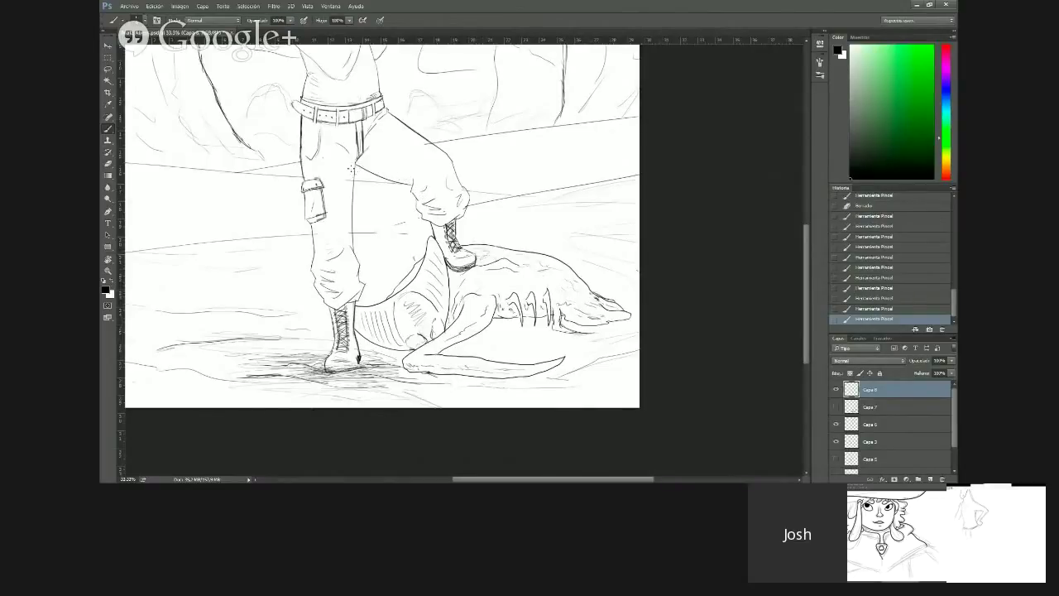
Add hatching below the boot and rough texture along the creature's foreleg, and erase the old eye marks on its head
drag(354, 173, 361, 154)
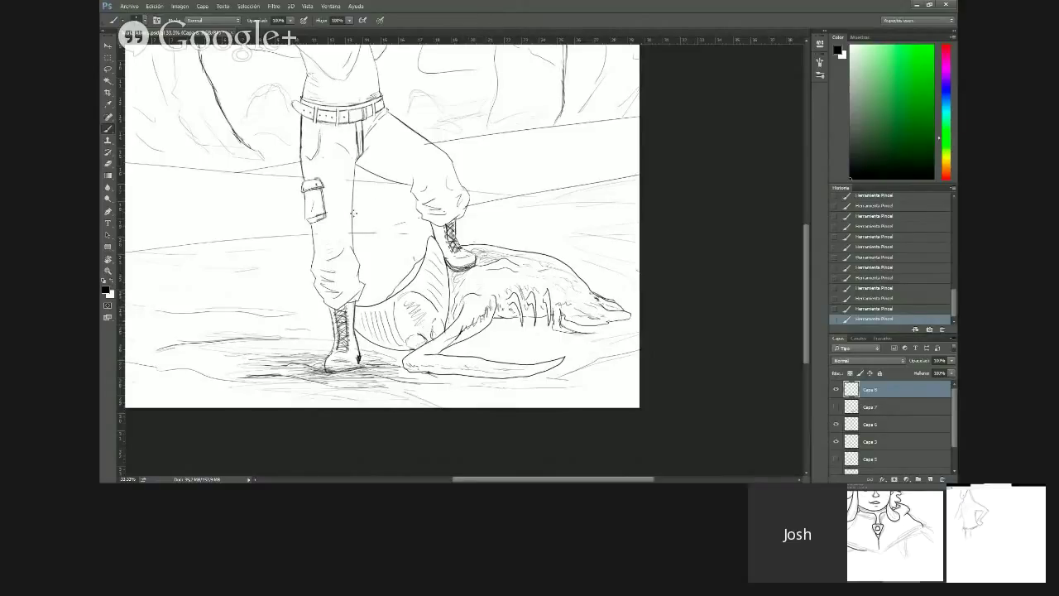
key(ctrl+z)
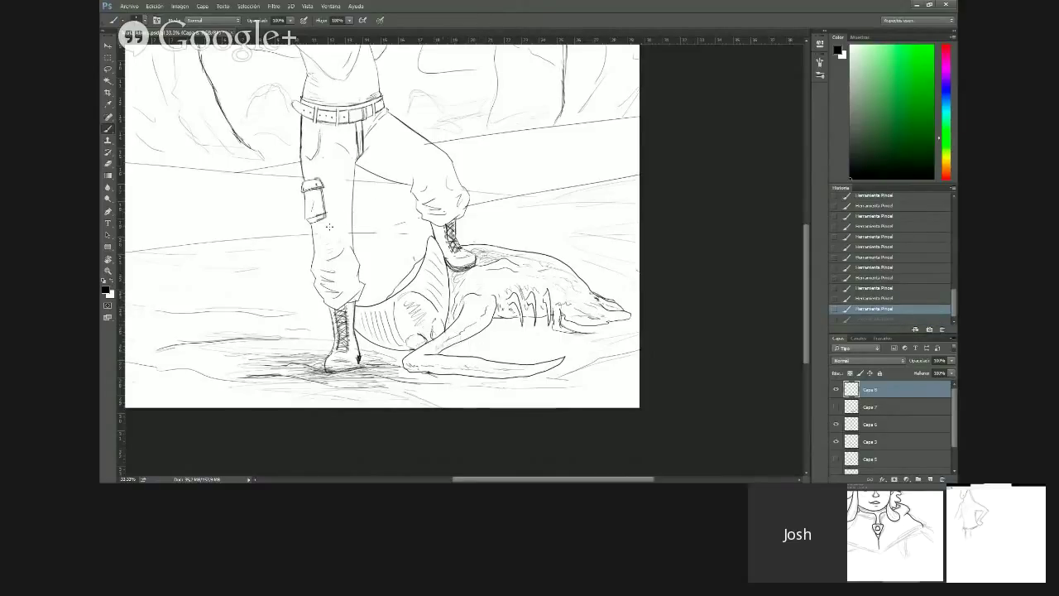
key(ctrl+z)
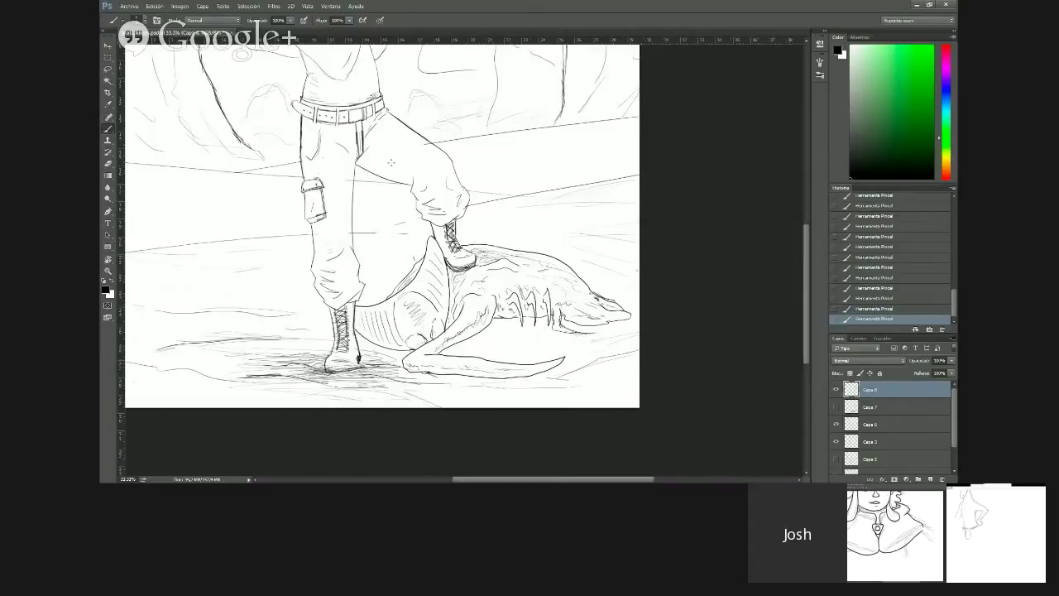
key(e)
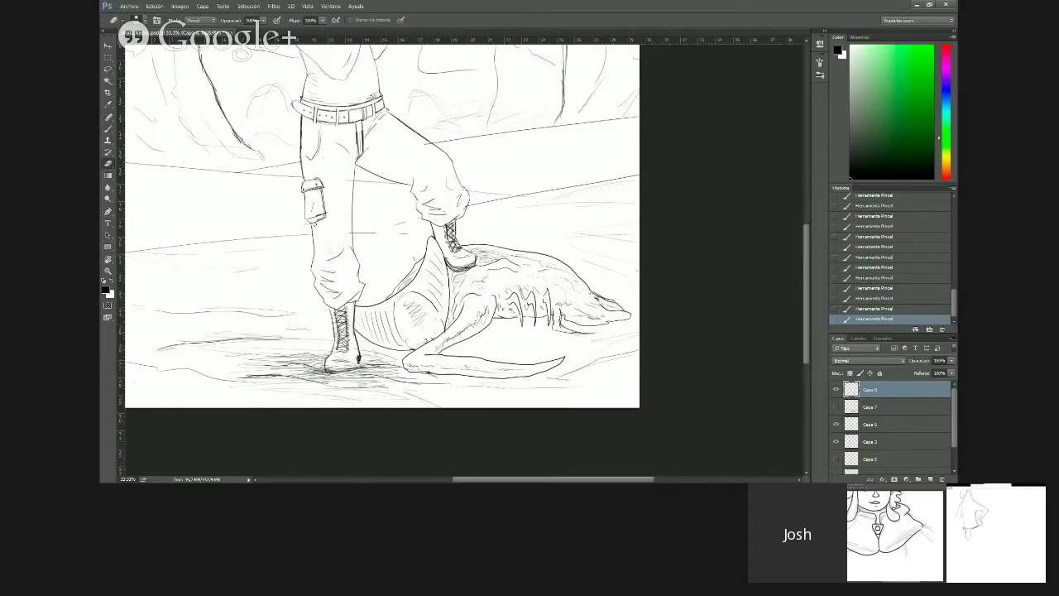
click(317, 223)
Try a new eye on the creature's head with the brush, and undo the strokes
key(b)
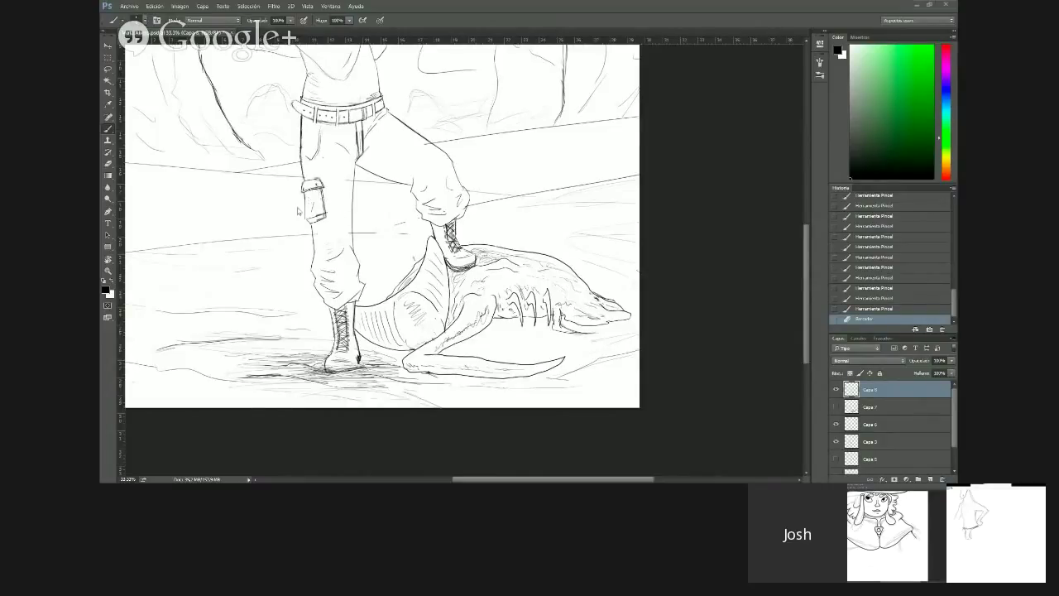
mouse_move(303, 207)
mouse_down()
mouse_move(303, 227)
mouse_move(316, 226)
mouse_up()
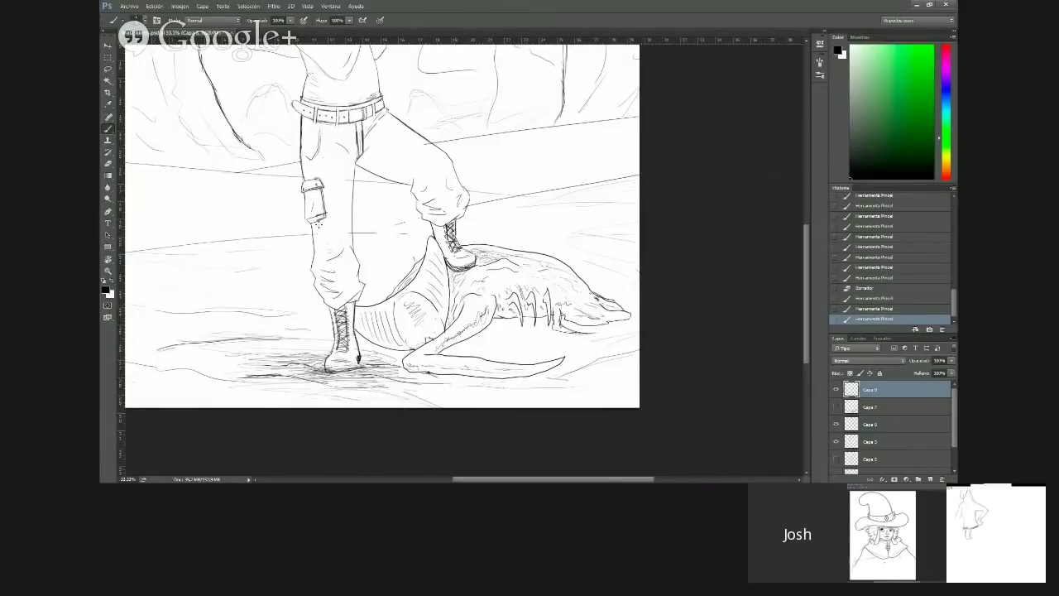
drag(319, 223, 312, 232)
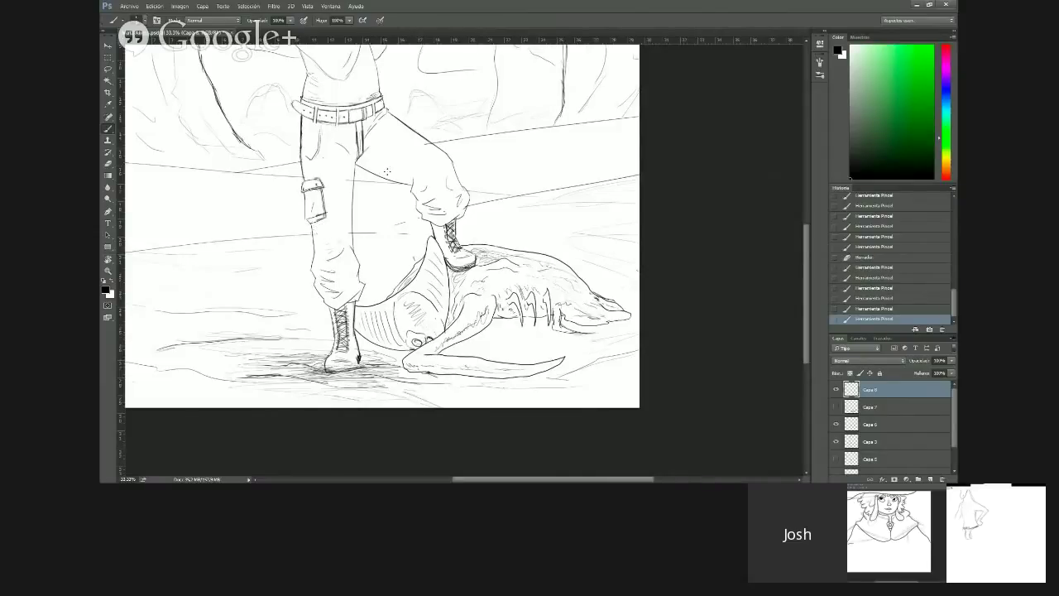
key(ctrl+alt+z)
key(ctrl+alt+z)
key(ctrl+alt+z)
key(ctrl+alt+z)
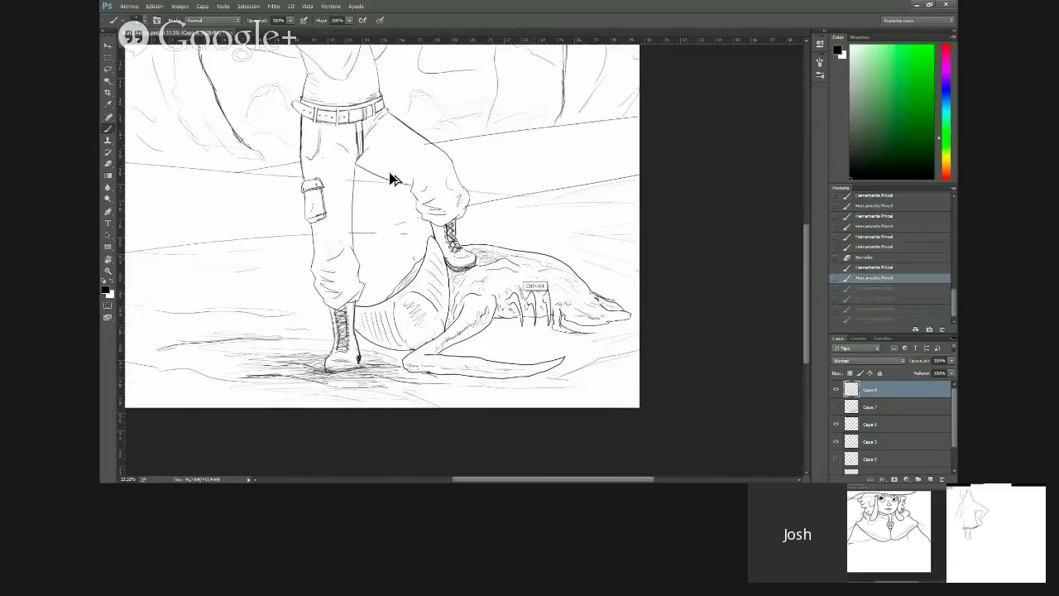
Draw a short jaw line with shading beneath the creature's head, next to the standing boot
mouse_move(310, 224)
mouse_down()
mouse_move(313, 235)
mouse_move(291, 231)
mouse_up()
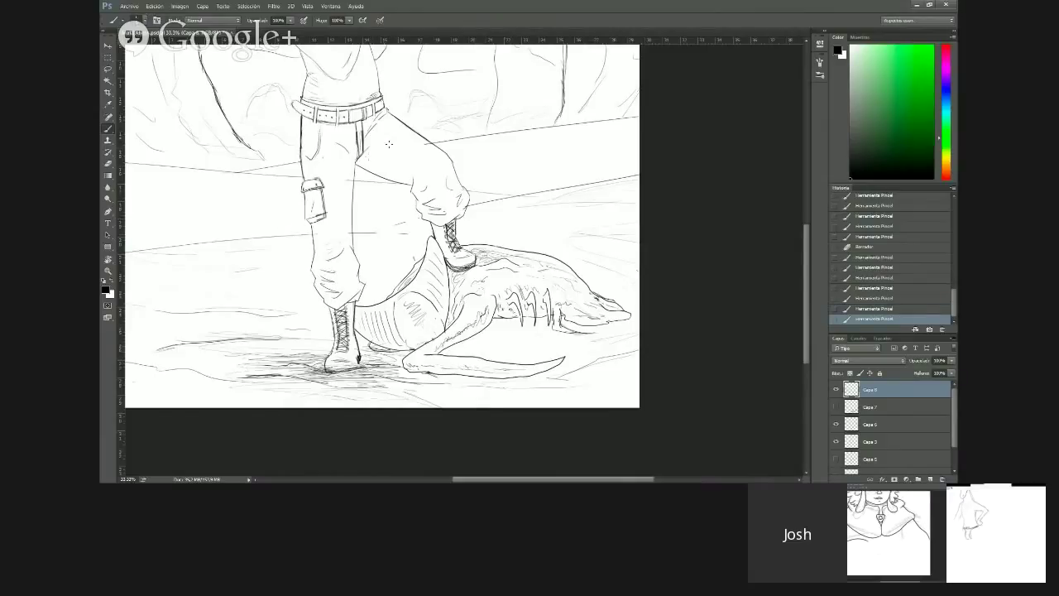
click(348, 209)
drag(355, 219, 356, 223)
Try a curved outline for a second foreleg behind the creature's folded one, and undo it
drag(496, 380, 532, 400)
key(ctrl+alt+z)
key(ctrl+alt+z)
key(ctrl+alt+z)
key(ctrl+alt+z)
key(ctrl+alt+z)
key(ctrl+alt+z)
key(ctrl+alt+z)
key(ctrl+alt+z)
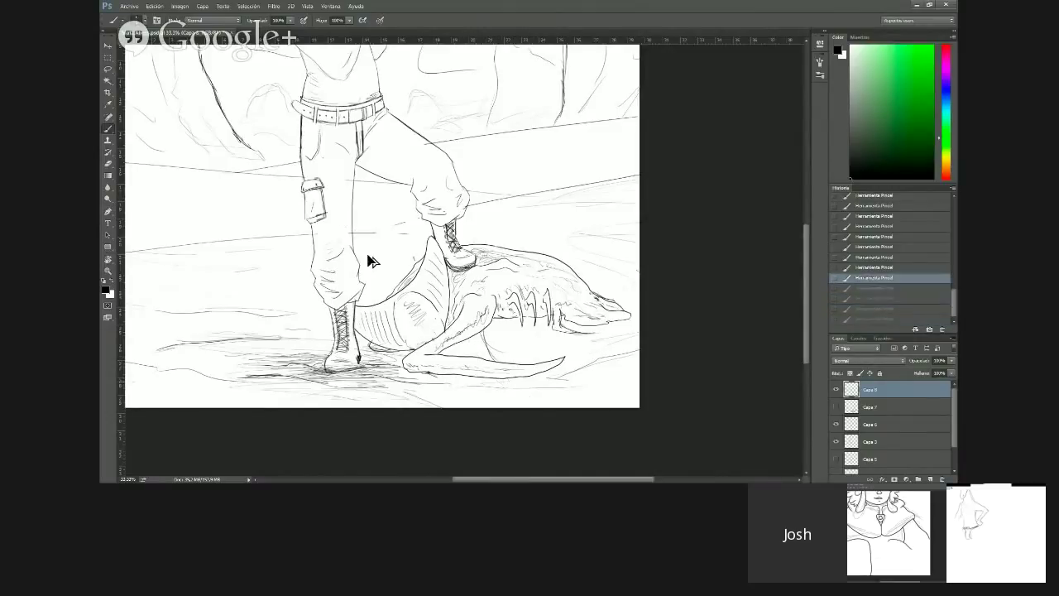
key(ctrl+alt+z)
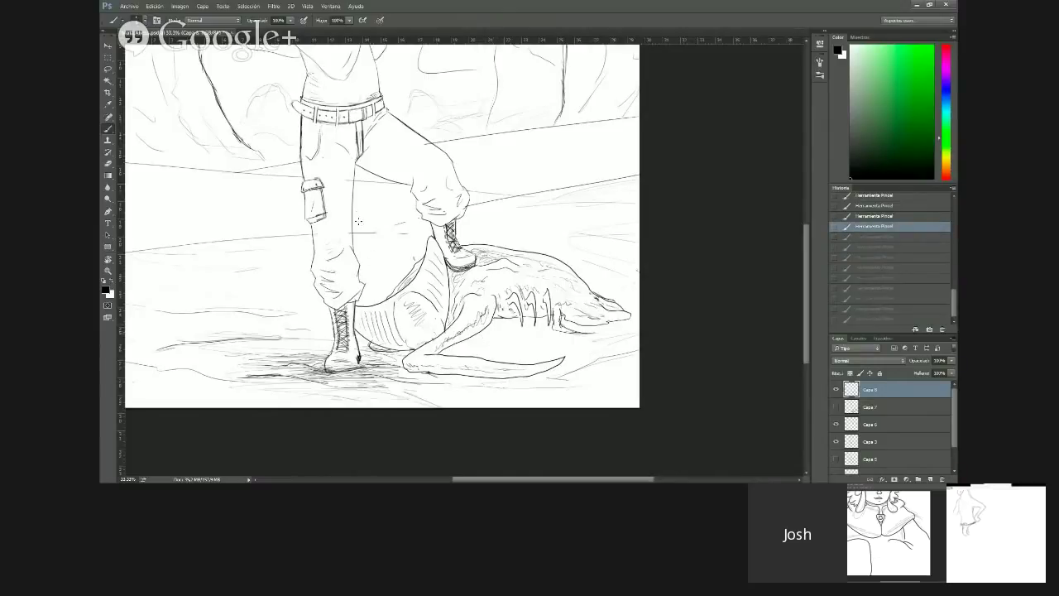
Sketch the creature's far foreleg with light shading behind the folded one, and step back through its last strokes
drag(390, 233, 357, 233)
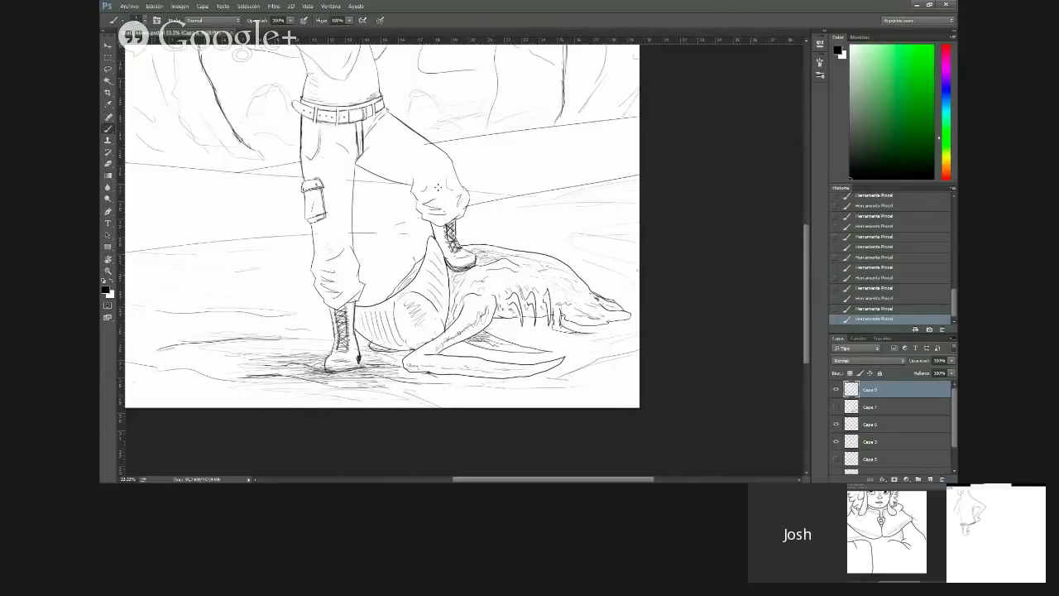
key(ctrl+alt+z)
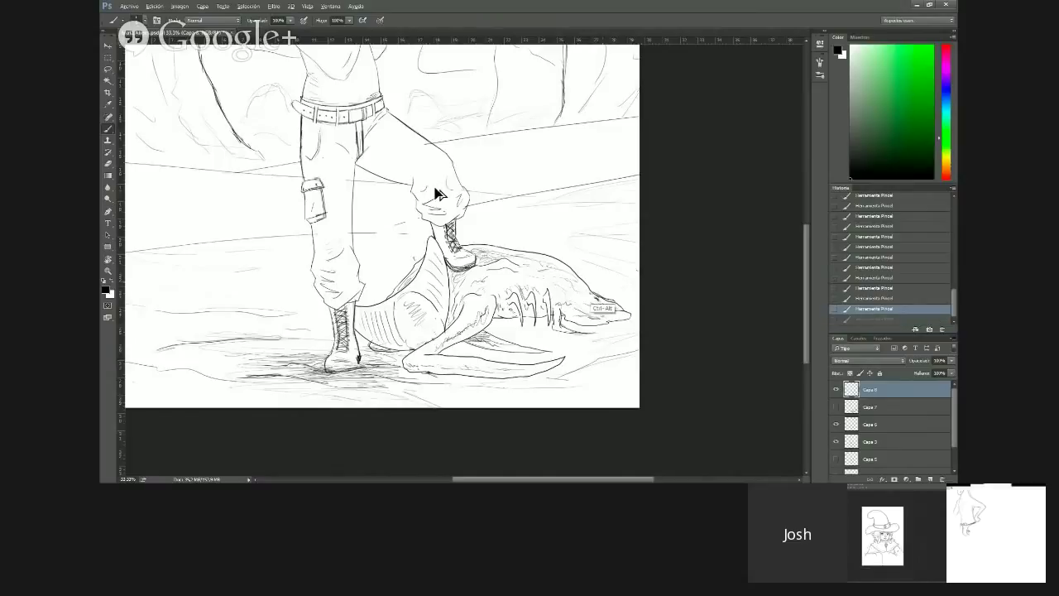
key(ctrl+alt+z)
key(ctrl+alt+z)
key(shift+b)
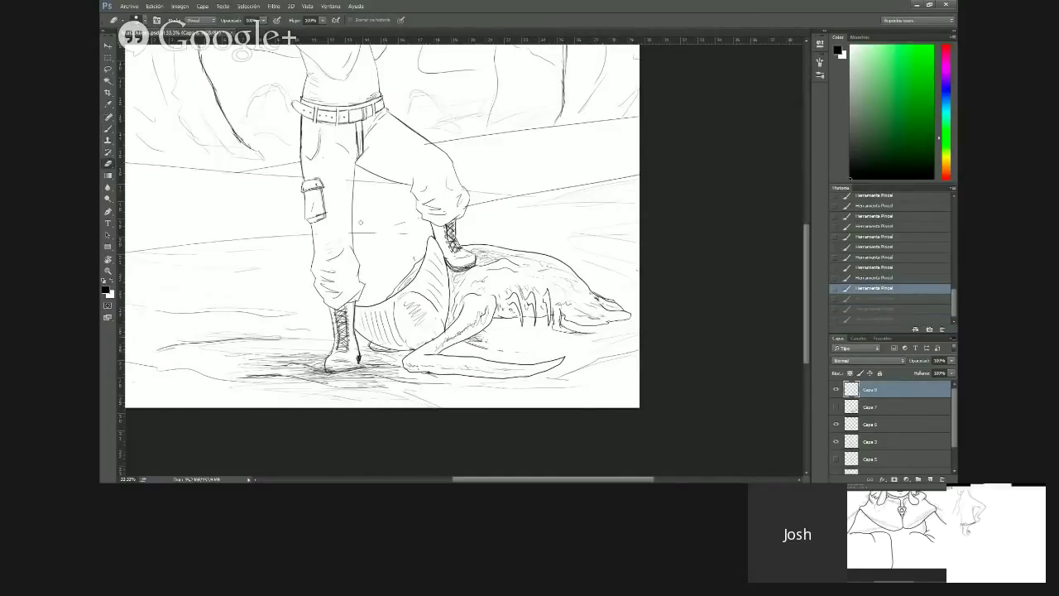
key(ctrl+shift+z)
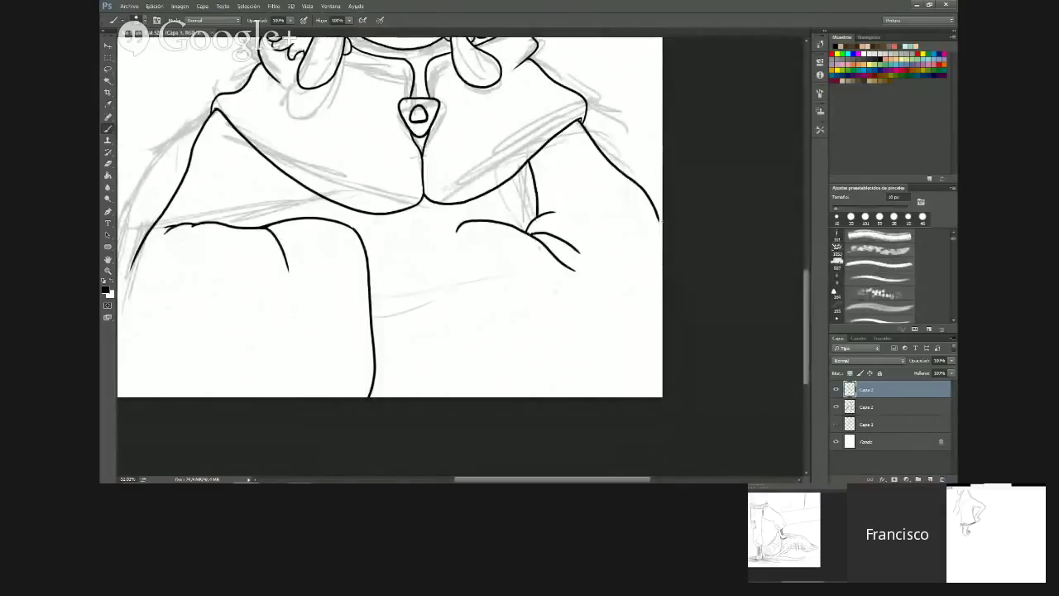
In the wizard-hatted drawing, ink the outer edge and inner opening of the sleeve nearest the page's right edge
drag(660, 222, 633, 376)
mouse_move(460, 234)
mouse_down()
mouse_move(480, 262)
mouse_move(473, 399)
mouse_up()
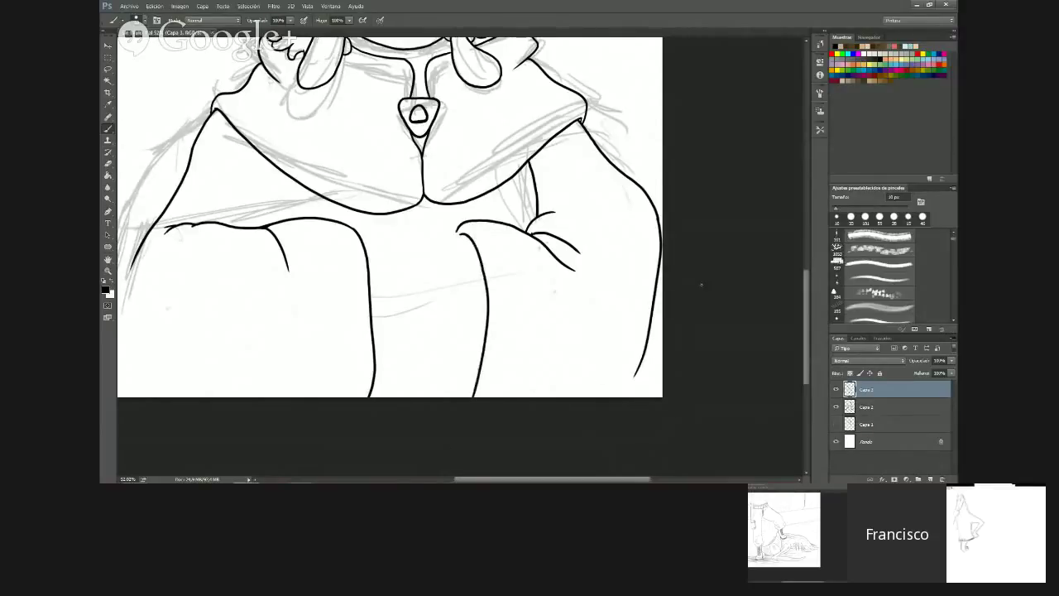
scroll(596, 199, down, 5)
scroll(506, 284, up, 2)
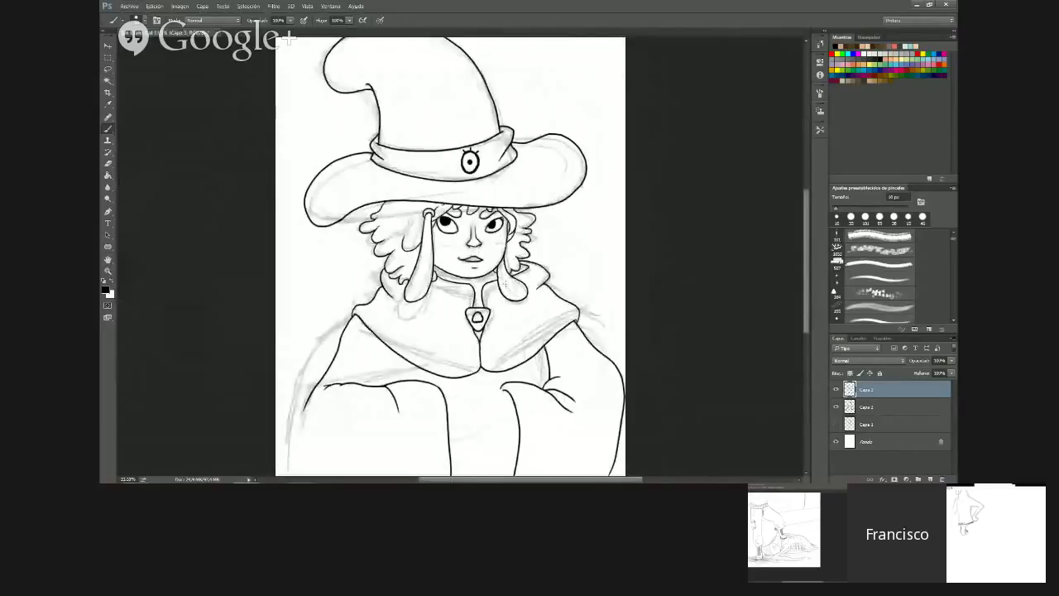
Ink a short crease rising from the fold on top of the wizard's opposite sleeve
key(ctrl+plus)
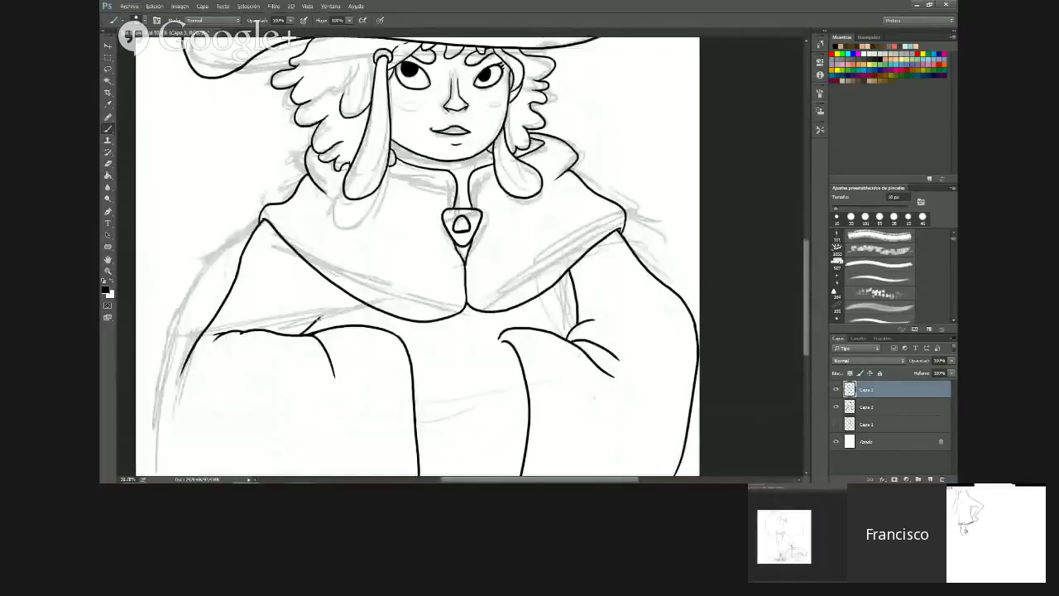
drag(314, 325, 330, 312)
key(ctrl+minus)
key(ctrl+minus)
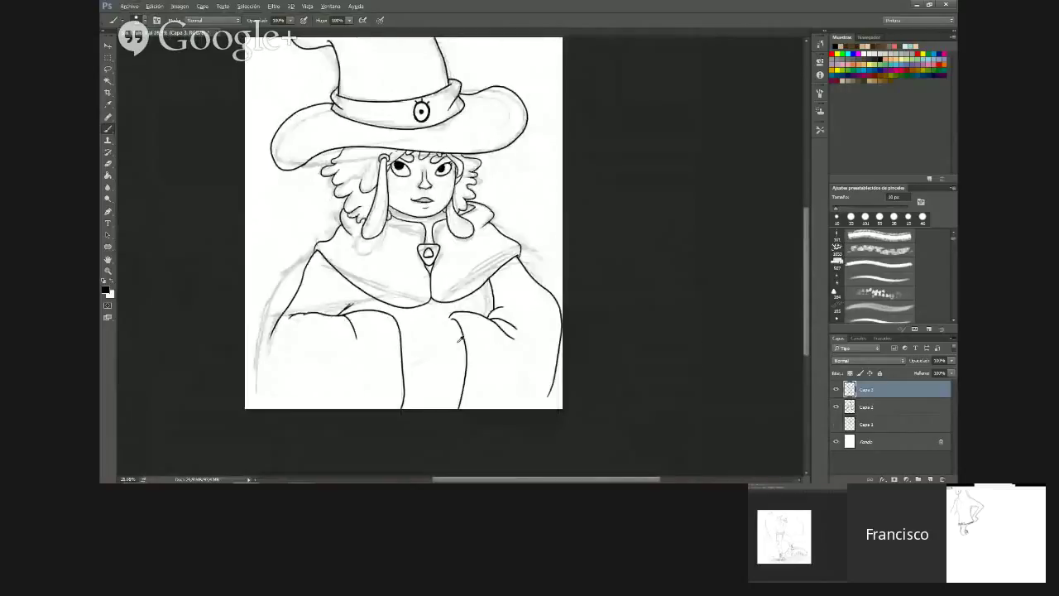
key(ctrl+plus)
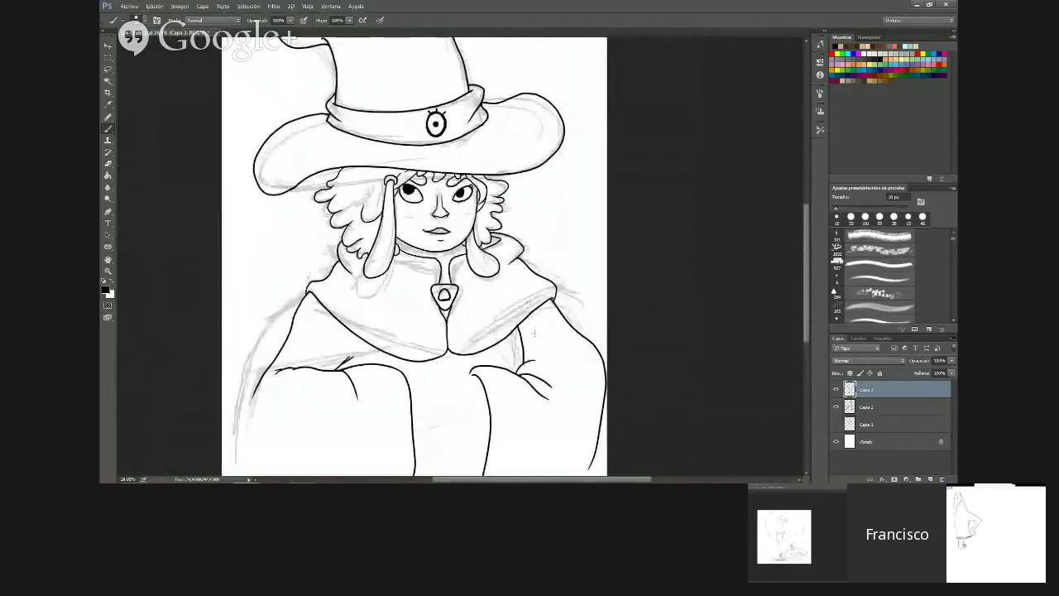
Examine the inked hat, face, hair and cape at several zoom levels
scroll(533, 333, down, 1)
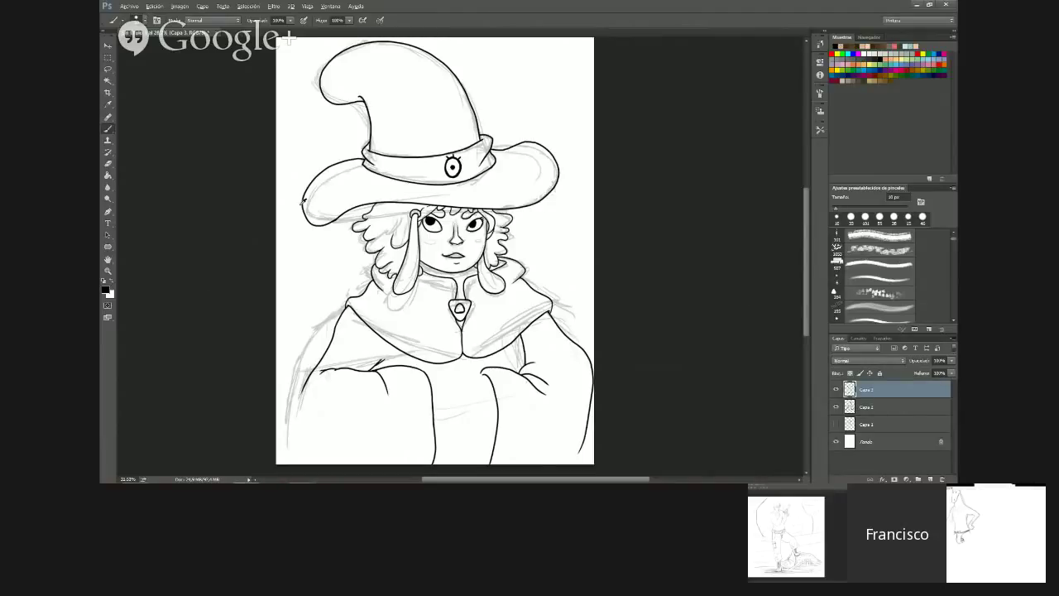
scroll(320, 221, up, 10)
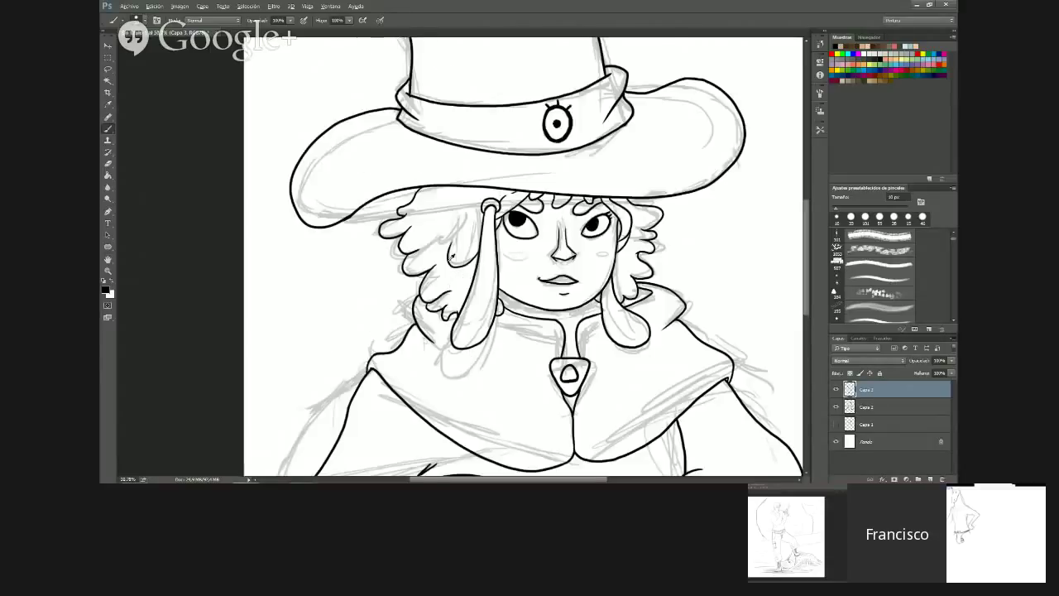
scroll(449, 262, down, 1)
scroll(449, 261, down, 3)
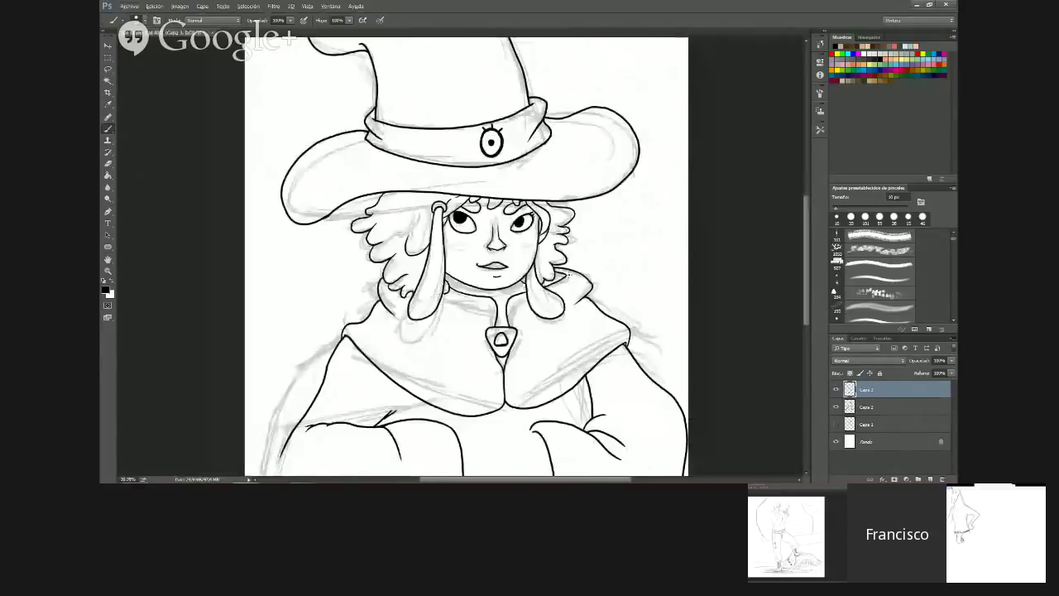
scroll(447, 207, down, 2)
scroll(447, 202, up, 1)
scroll(493, 255, up, 3)
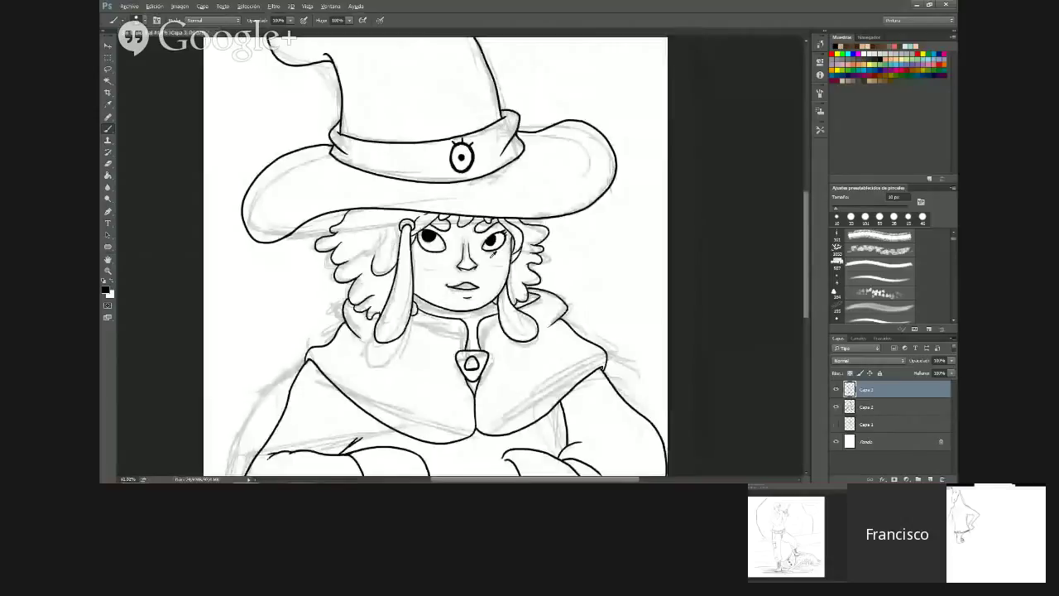
scroll(493, 255, down, 1)
scroll(443, 253, down, 3)
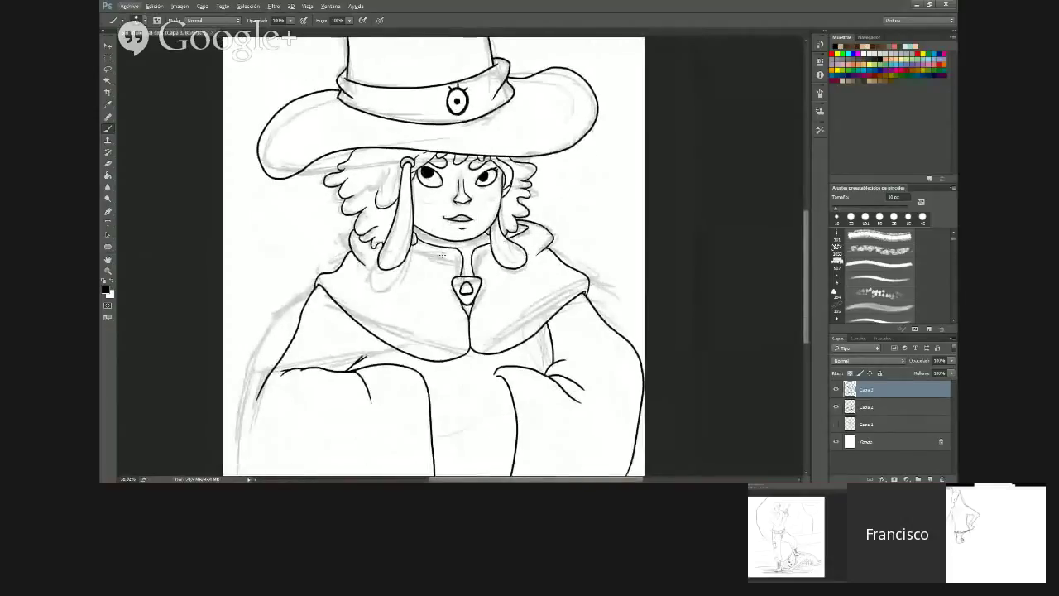
Extend the upper inner corner of the wizard's right-hand sleeve with a small curled ink stroke
scroll(497, 314, up, 2)
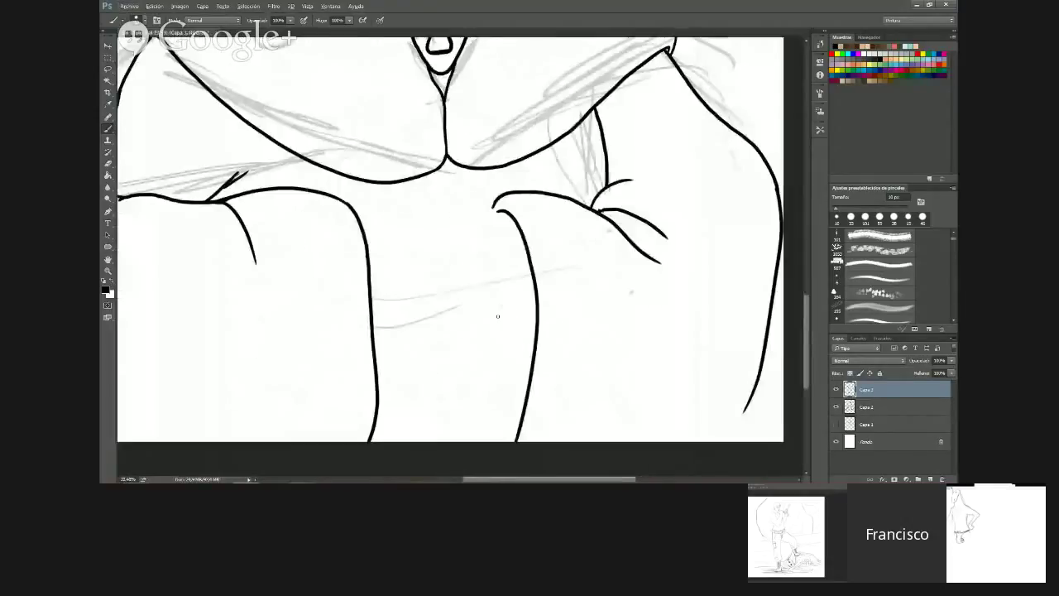
drag(496, 199, 488, 220)
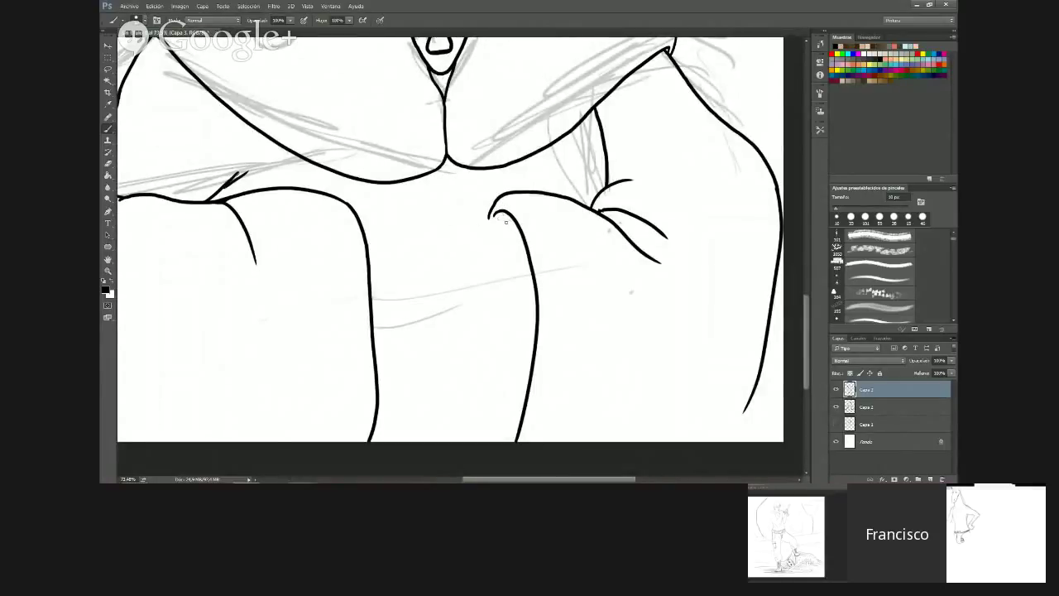
scroll(498, 217, down, 3)
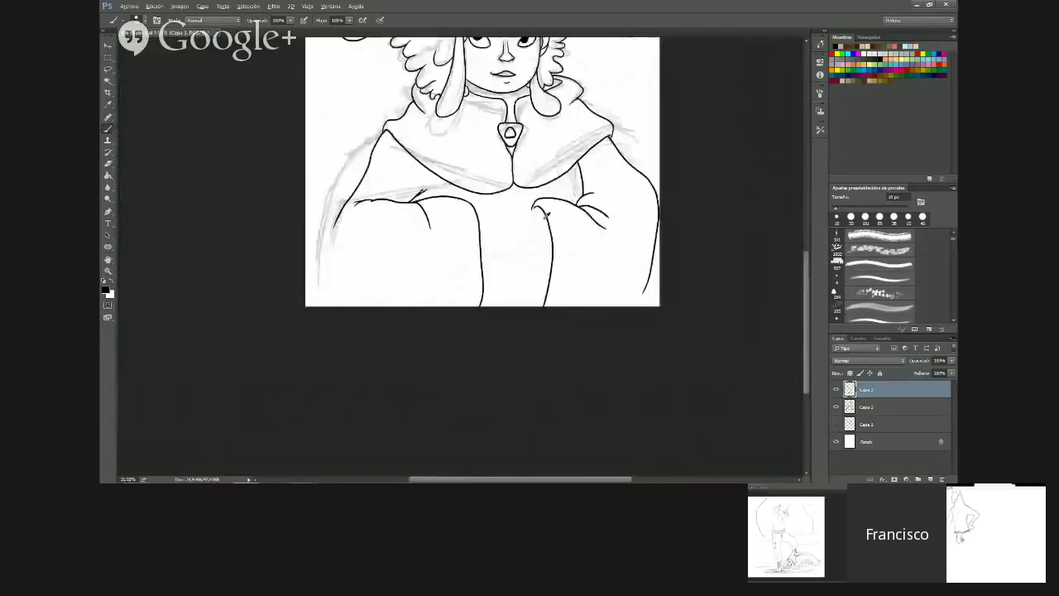
scroll(530, 355, down, 6)
scroll(522, 385, up, 5)
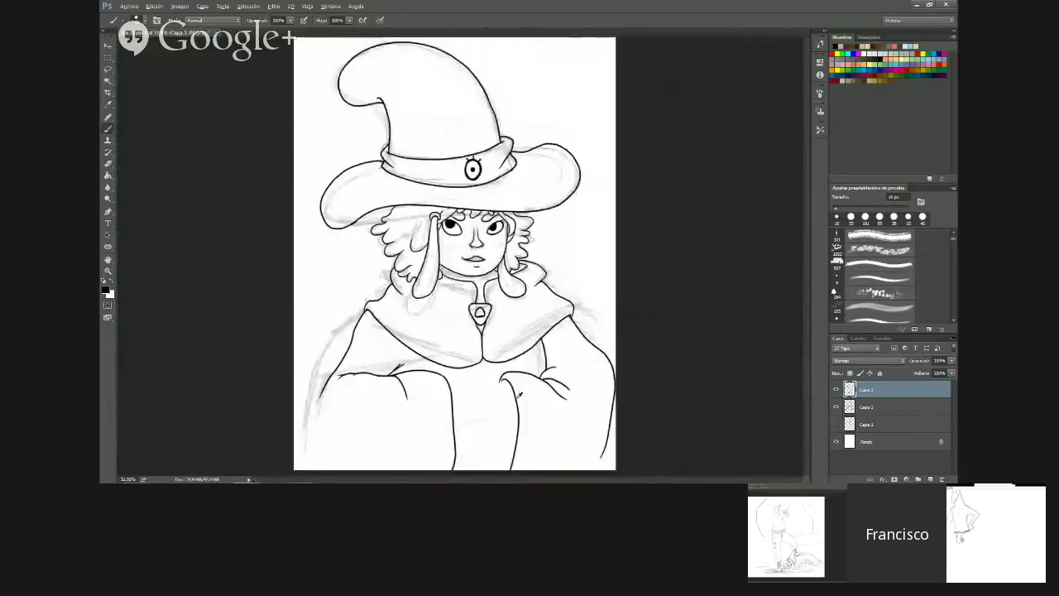
Redraw the wizard's larger sleeve: remove its old crease and front edge, then ink a smoother top fold and a front edge reaching the page bottom
scroll(519, 395, up, 3)
mouse_move(389, 192)
mouse_down()
mouse_move(420, 205)
mouse_move(441, 251)
mouse_up()
drag(445, 402, 444, 253)
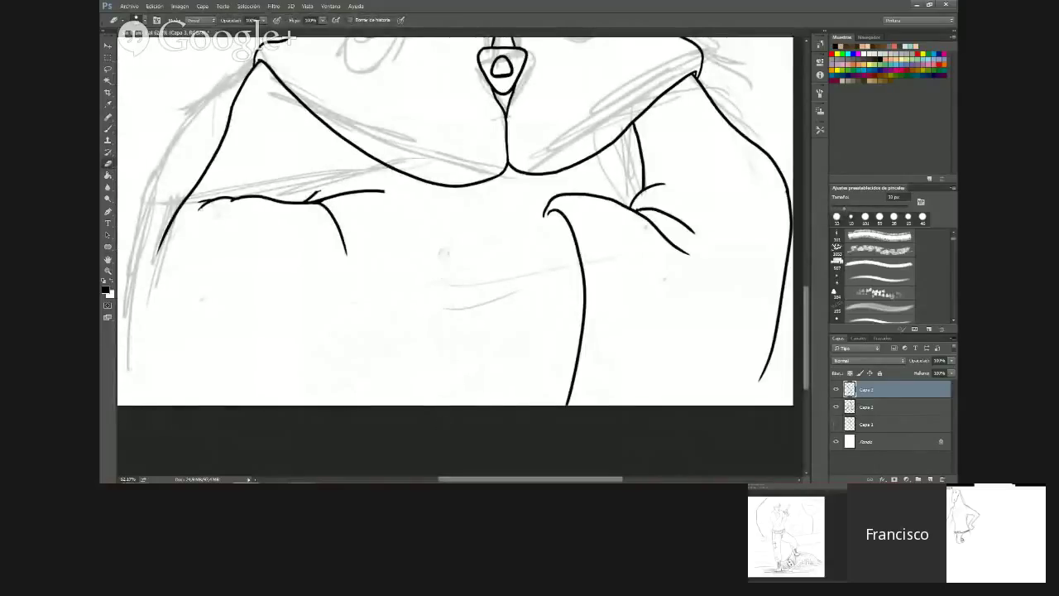
mouse_move(318, 196)
mouse_down()
mouse_move(331, 197)
mouse_move(308, 196)
mouse_move(385, 192)
mouse_move(345, 248)
mouse_move(320, 208)
mouse_move(300, 202)
mouse_move(397, 205)
mouse_move(415, 221)
mouse_move(410, 197)
mouse_move(466, 204)
mouse_up()
key(b)
key(ctrl+z)
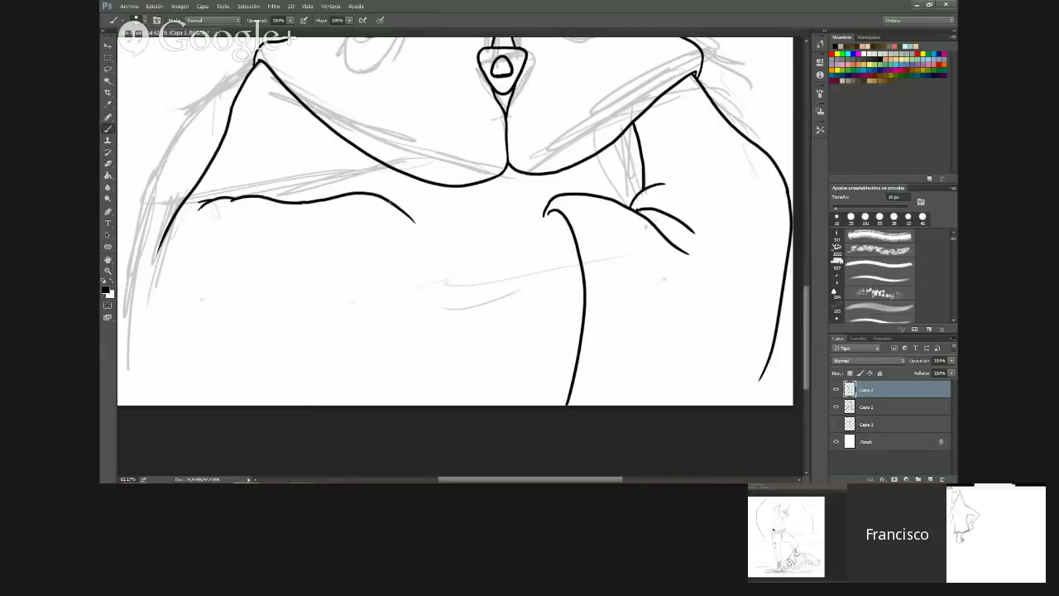
mouse_move(389, 197)
mouse_down()
mouse_move(447, 199)
mouse_move(512, 230)
mouse_move(505, 428)
mouse_up()
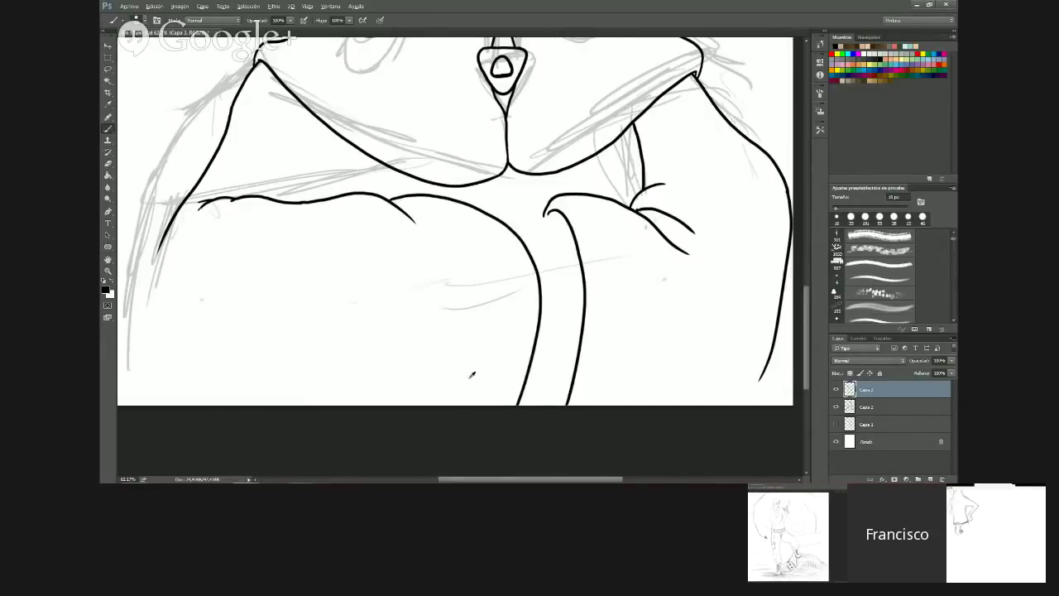
Ink two short creases above the sleeve's top fold and continue the sleeve's outer edge in a curve down to the page bottom
scroll(472, 375, down, 5)
scroll(432, 414, up, 6)
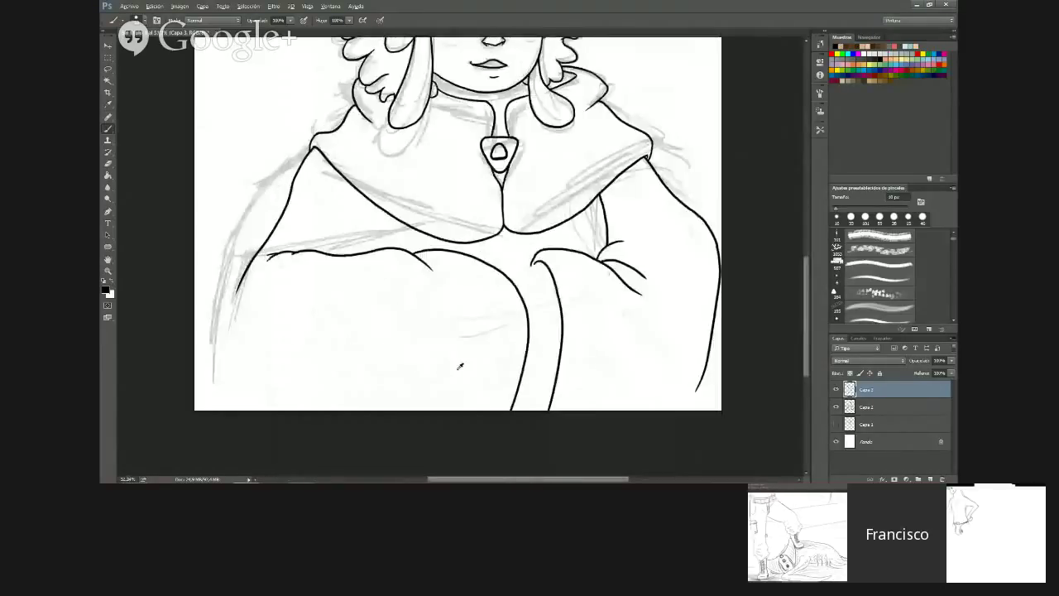
scroll(460, 365, up, 2)
drag(266, 191, 306, 220)
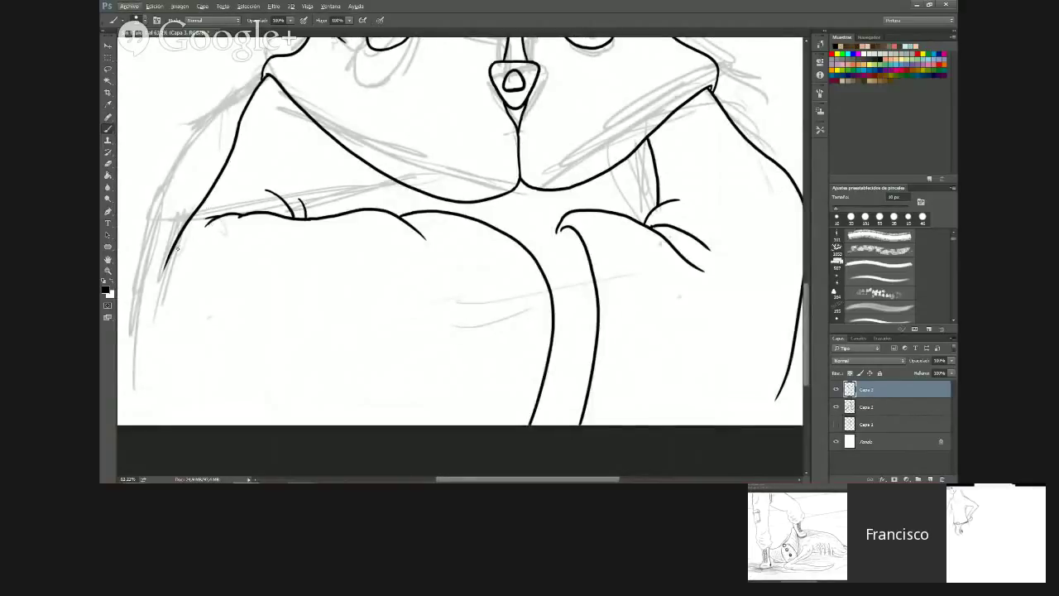
mouse_move(159, 287)
mouse_down()
mouse_move(157, 340)
mouse_move(181, 400)
mouse_move(234, 451)
mouse_up()
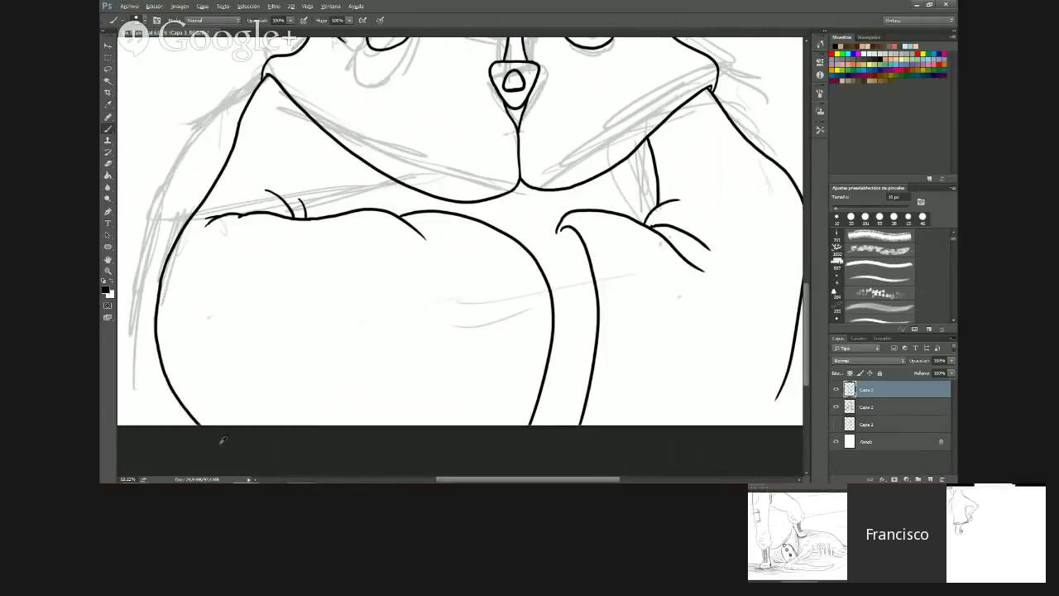
Try to ink the cape's outer edge from the shoulder beside the larger sleeve down to the page's side edge
scroll(223, 440, down, 9)
scroll(432, 374, up, 4)
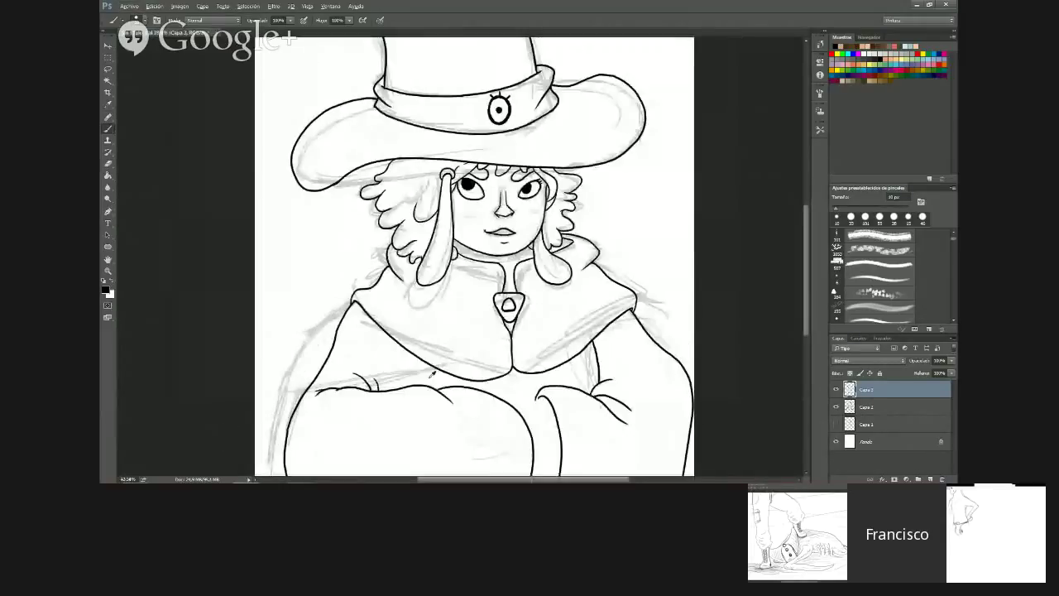
scroll(432, 375, up, 1)
scroll(432, 375, down, 3)
key(e)
drag(339, 157, 346, 145)
key(b)
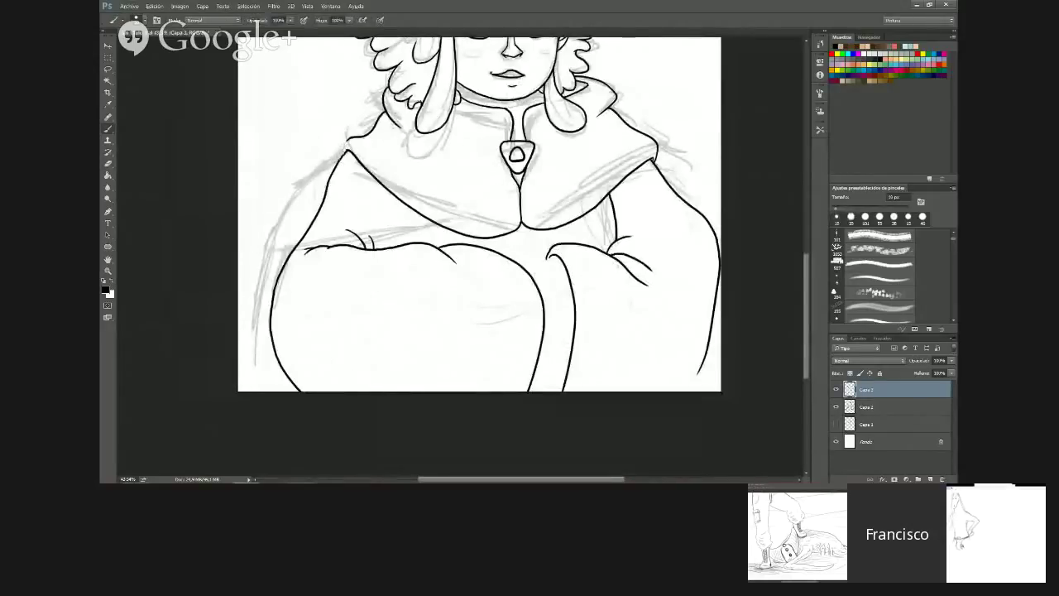
mouse_move(347, 142)
mouse_down()
mouse_move(288, 236)
mouse_move(238, 286)
mouse_up()
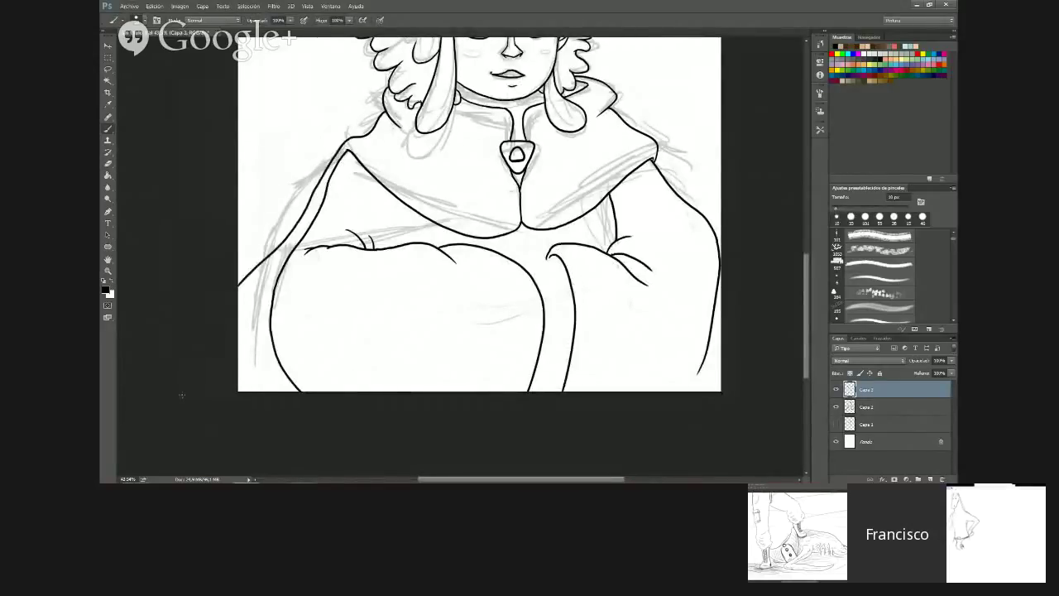
scroll(459, 354, down, 3)
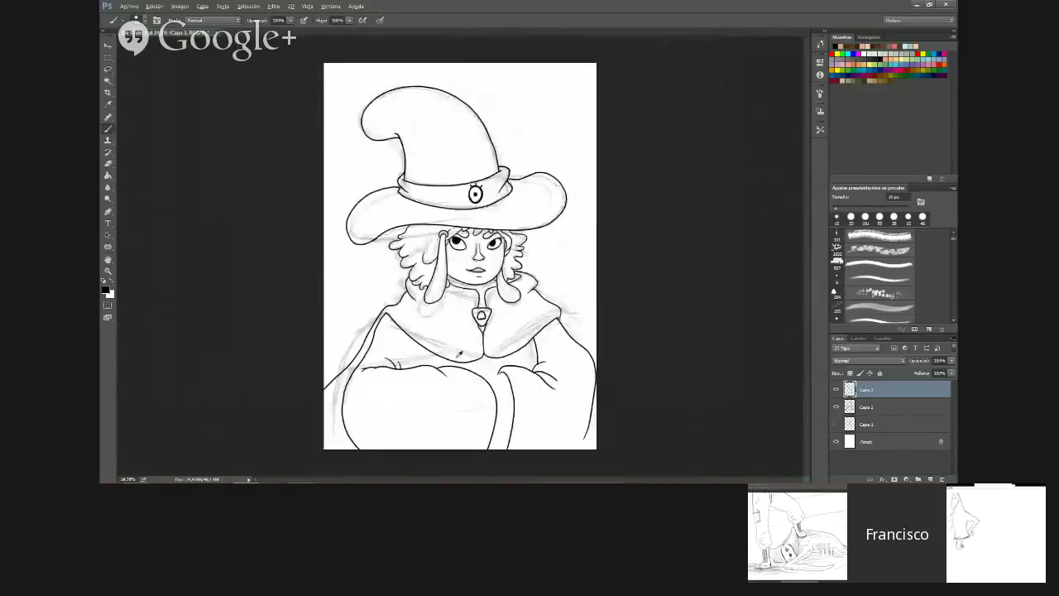
scroll(459, 354, up, 2)
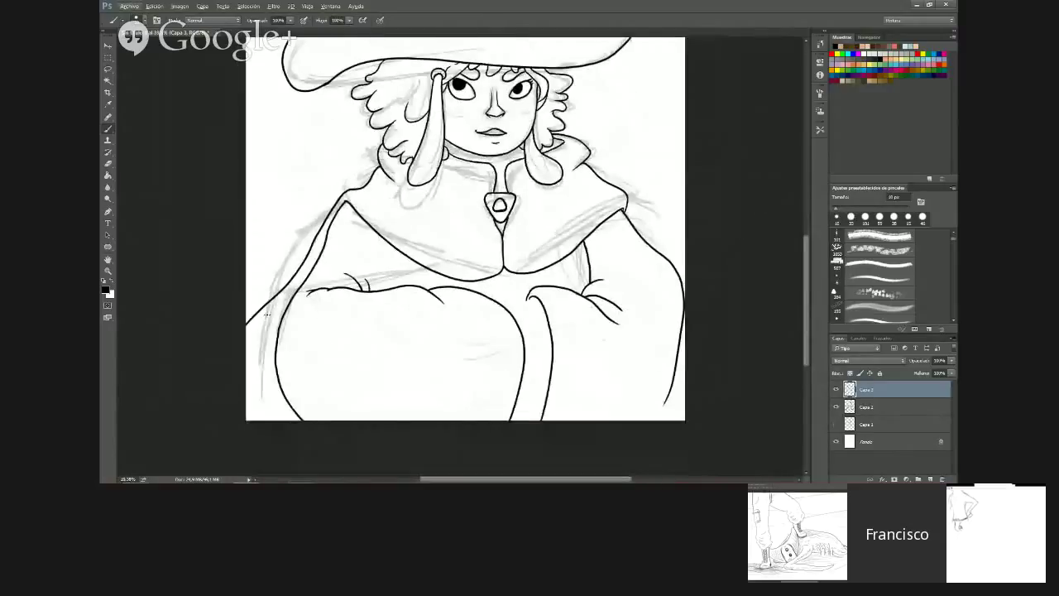
scroll(266, 314, up, 1)
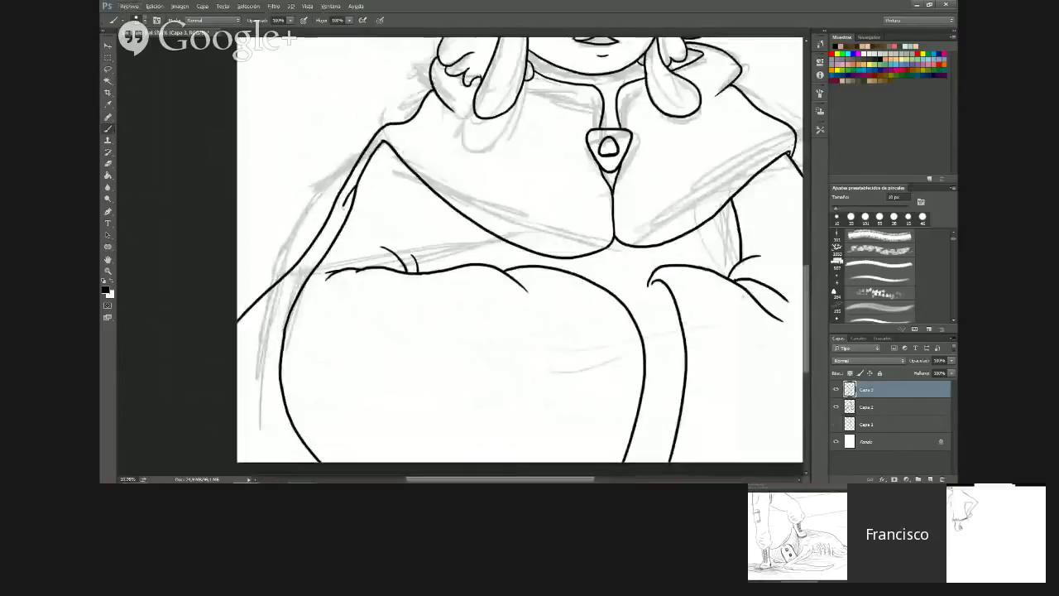
scroll(541, 388, down, 2)
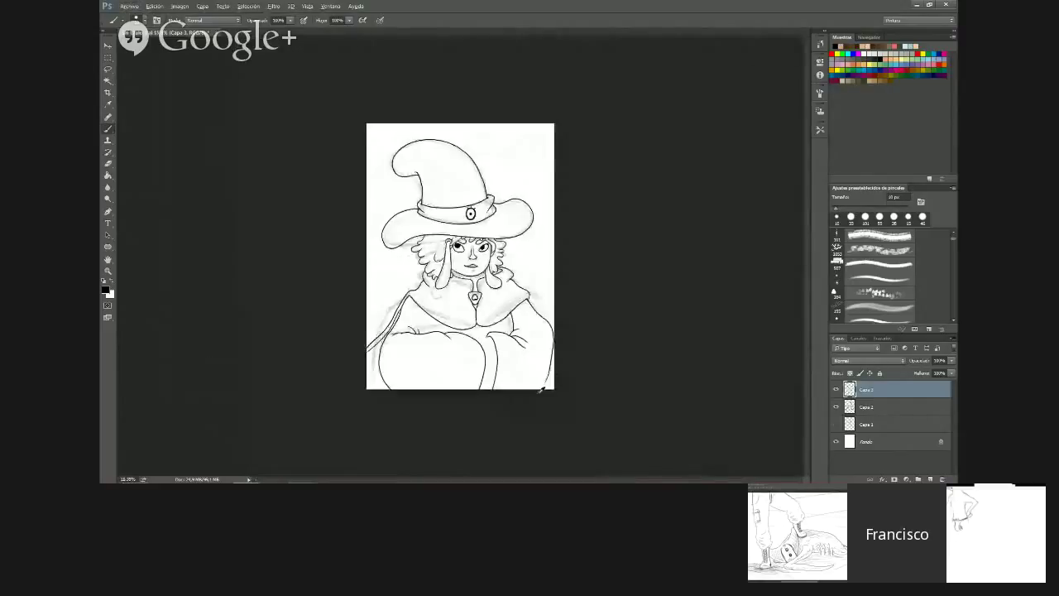
scroll(541, 388, up, 2)
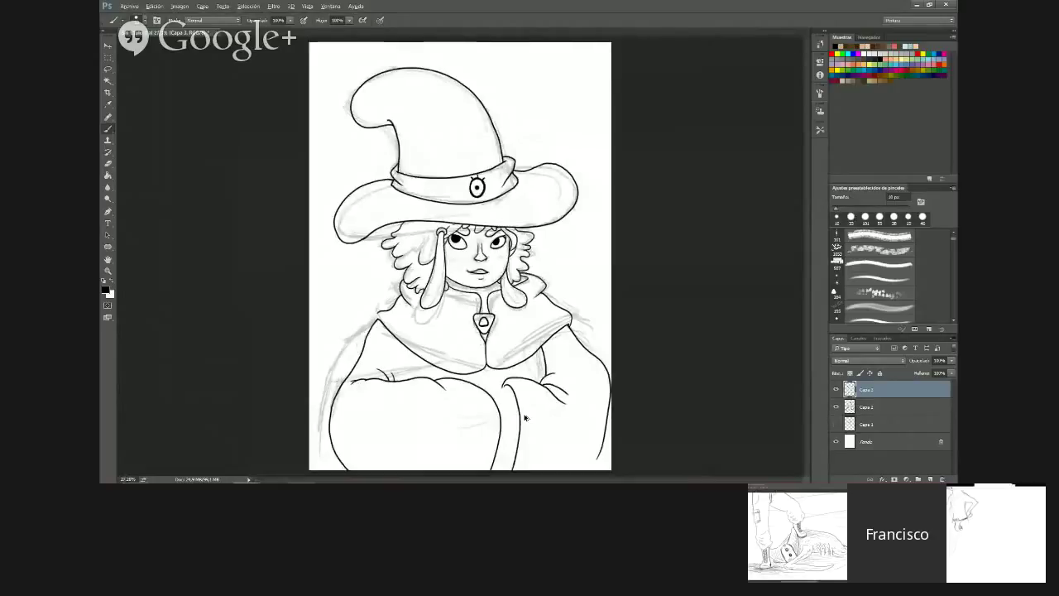
scroll(463, 372, down, 1)
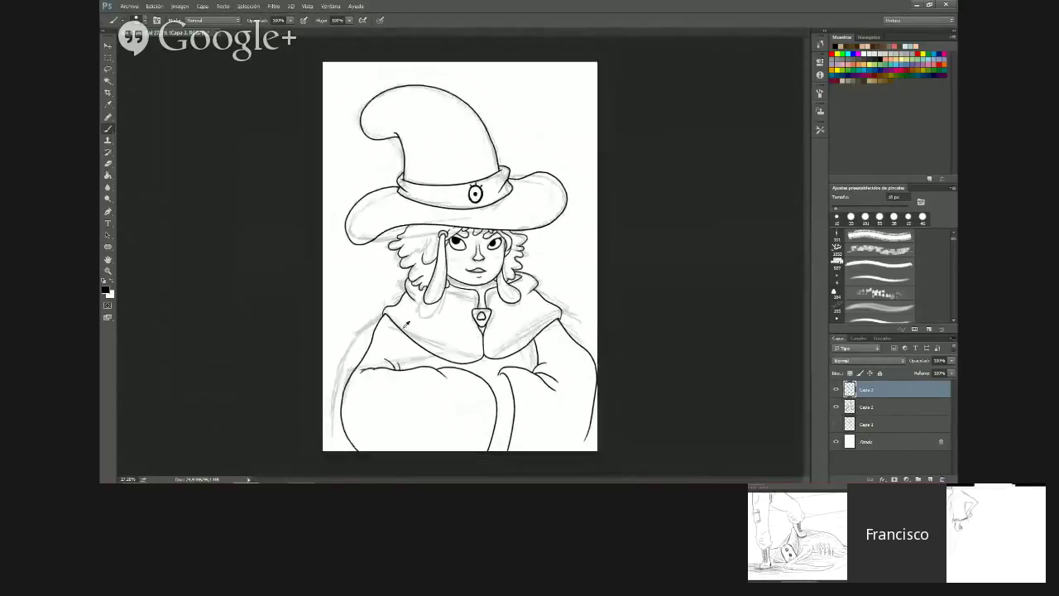
scroll(405, 324, up, 3)
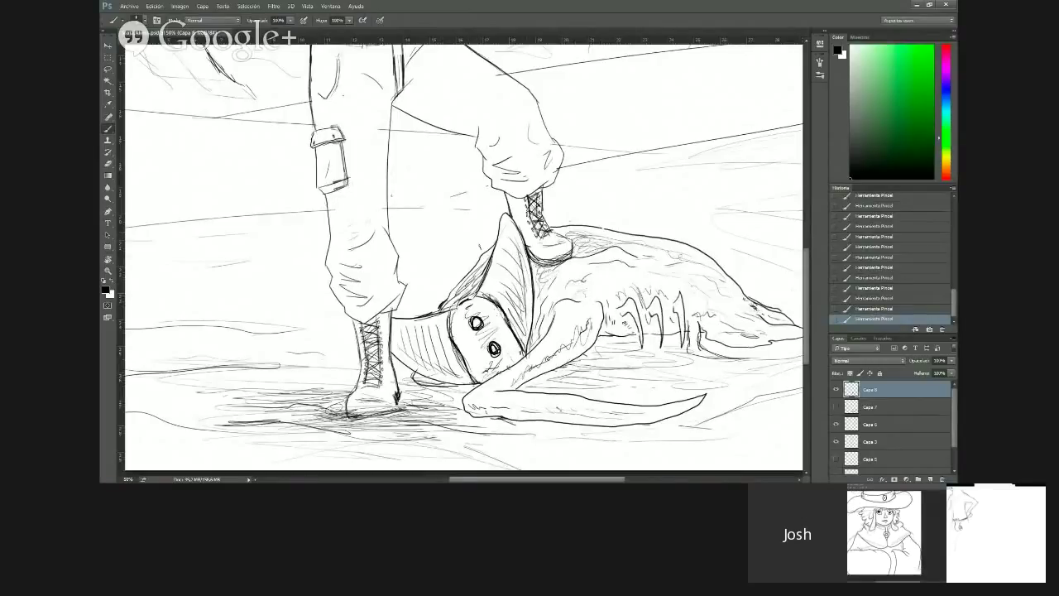
In the revolver man drawing, save the file, then add a new layer and place it directly above the background layer
key(z)
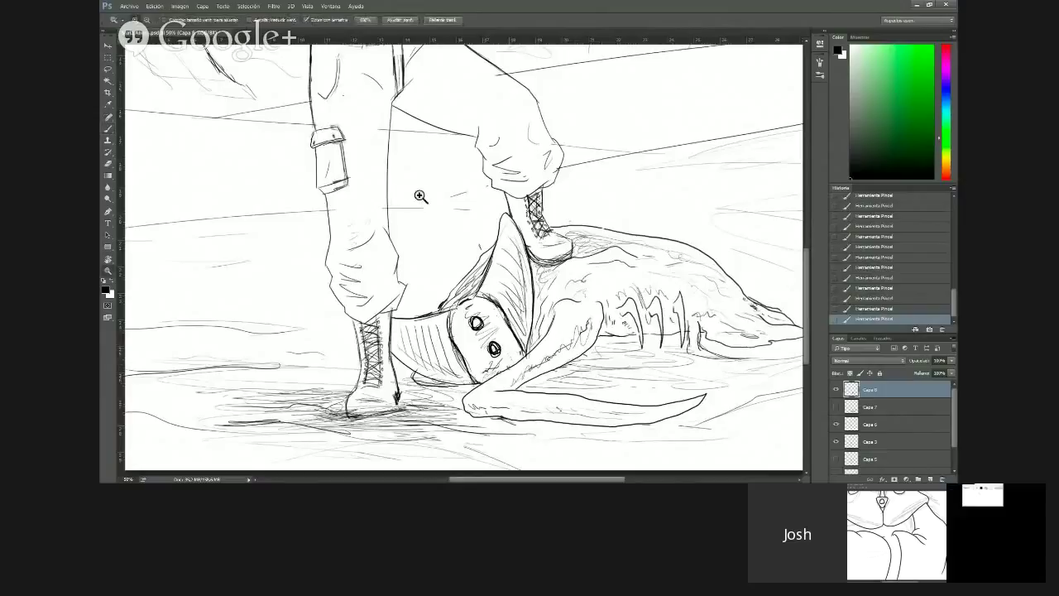
alt+click(420, 196)
alt+click(447, 177)
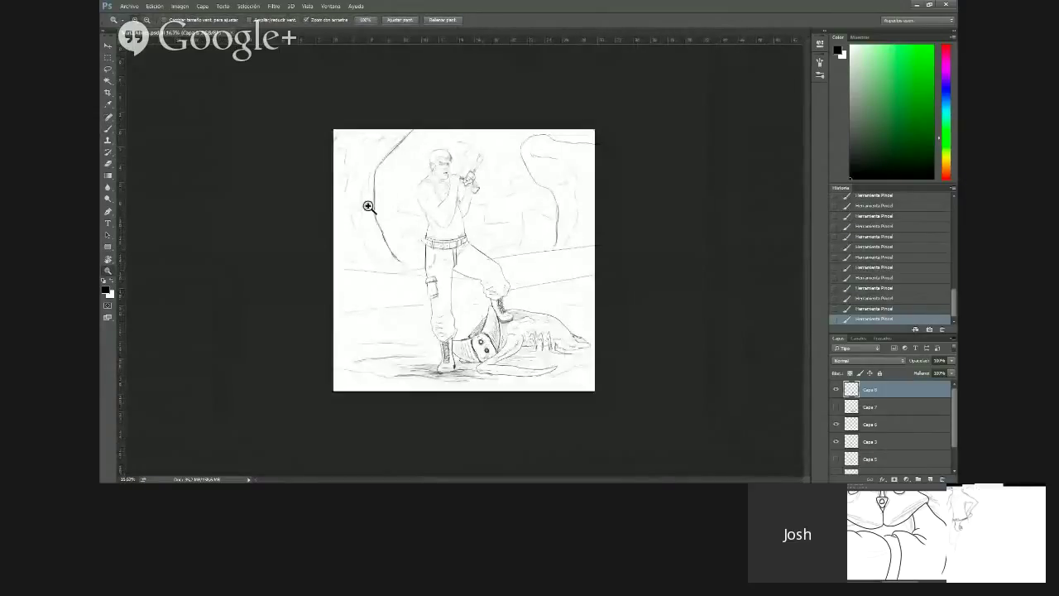
key(ctrl+s)
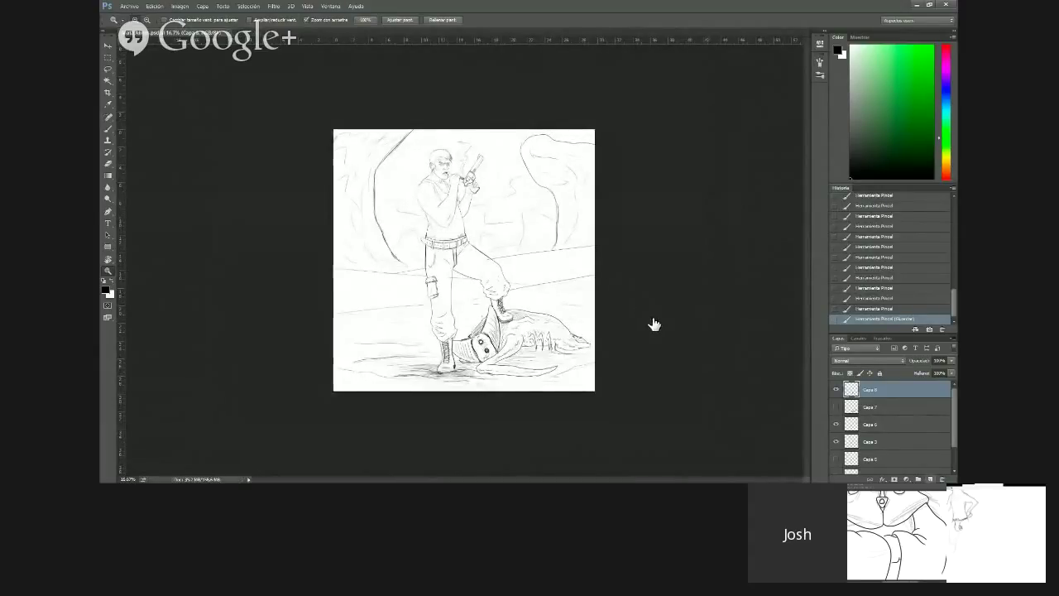
key(ctrl+shift+alt+n)
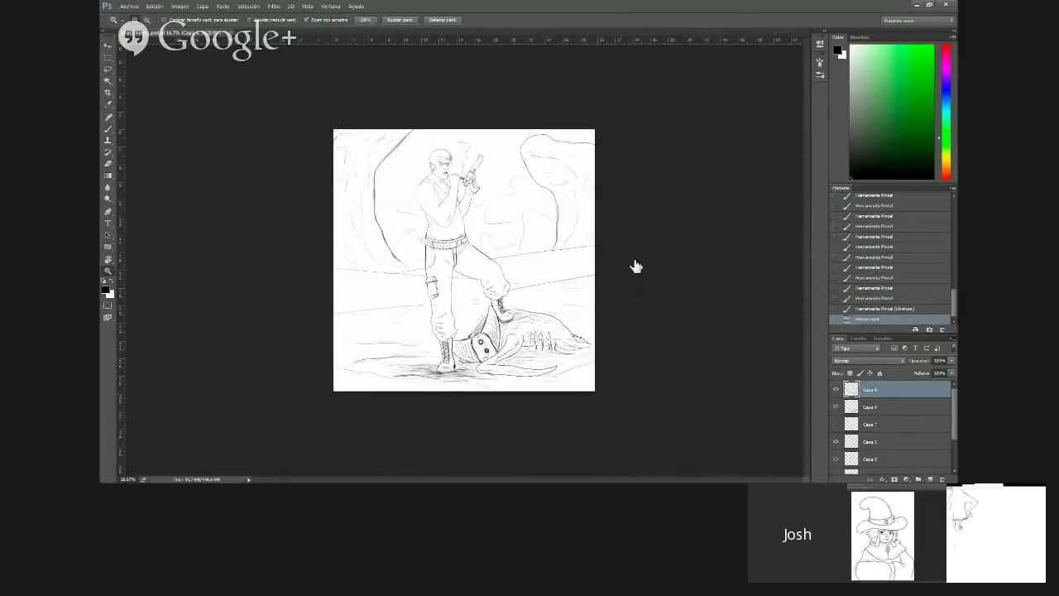
drag(902, 439, 903, 457)
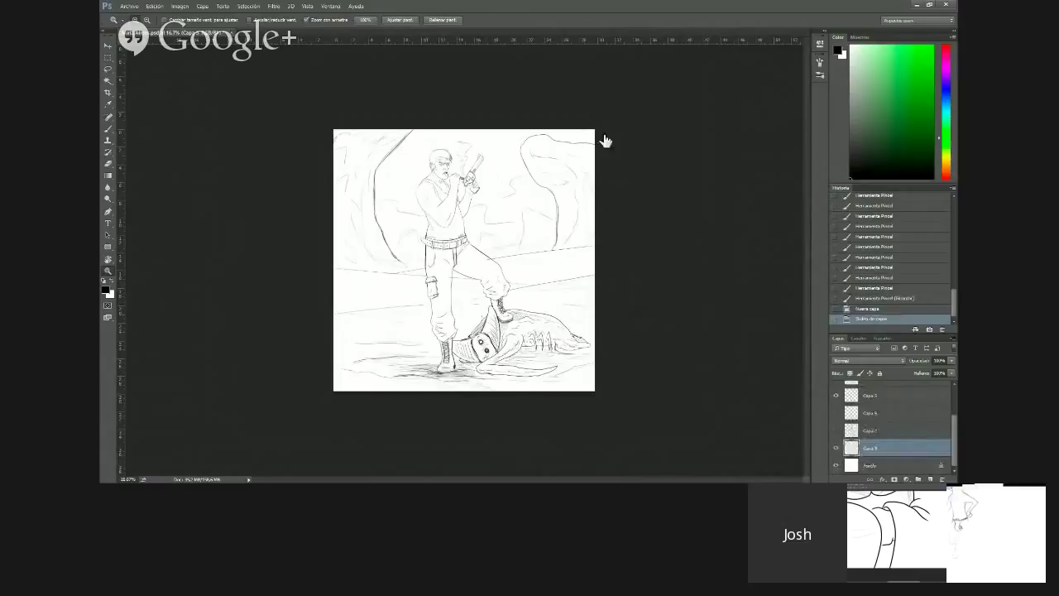
Choose a different brush preset for blocking in colour and change its size
key(b)
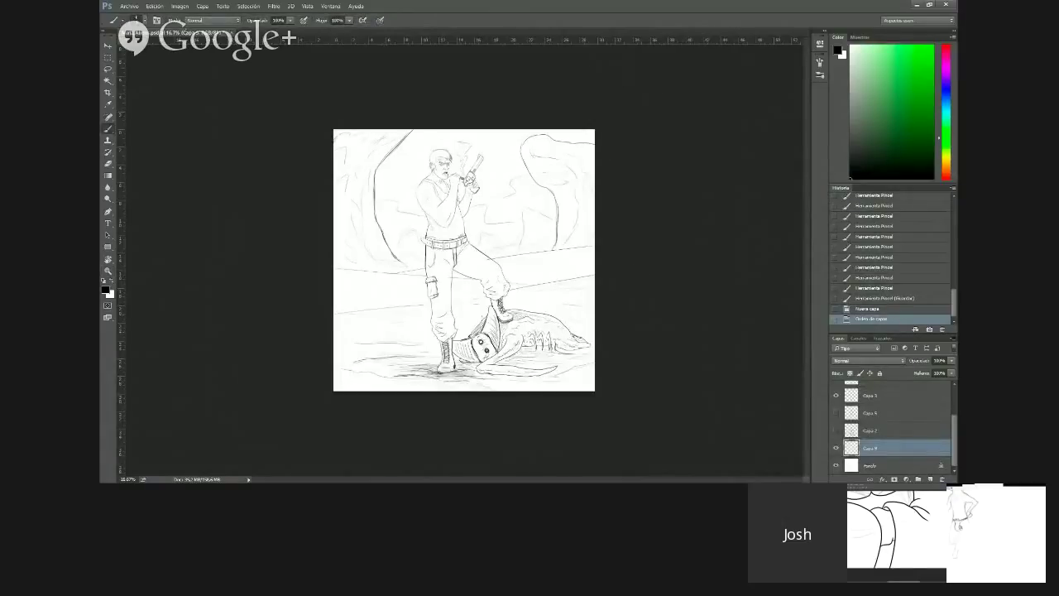
click(125, 18)
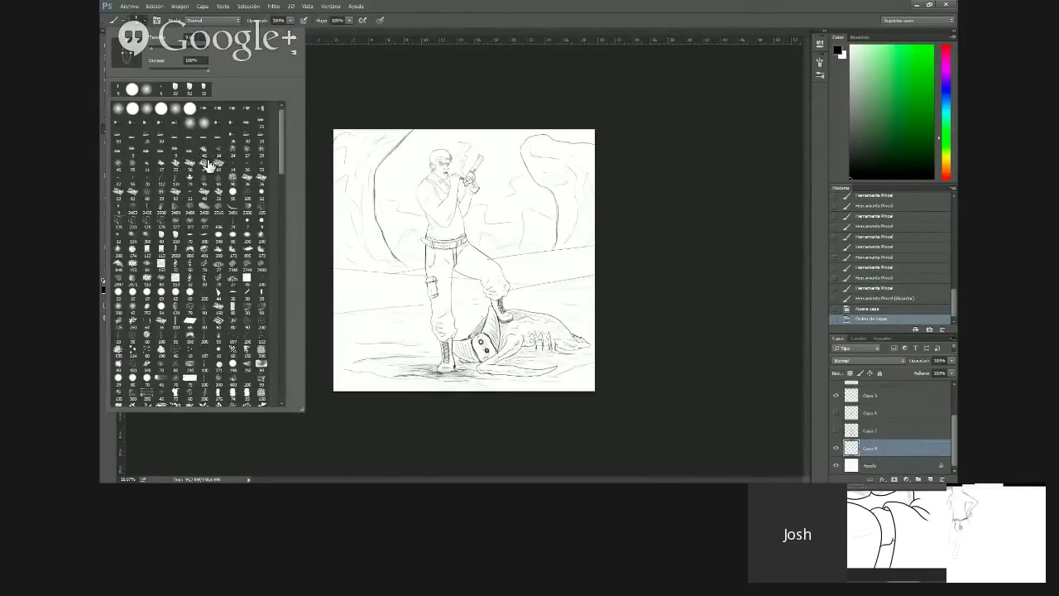
click(196, 147)
click(190, 37)
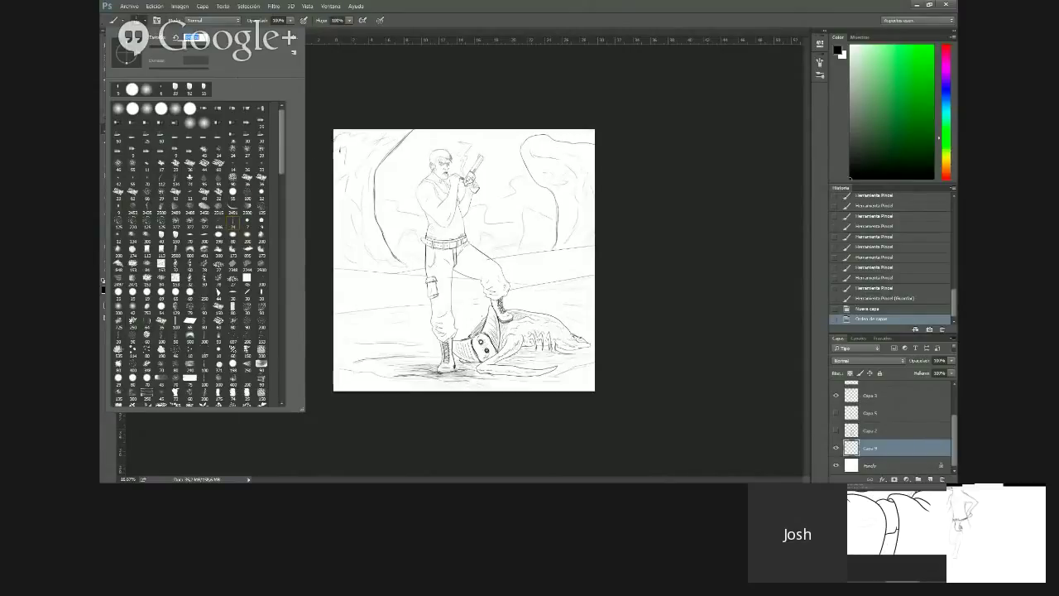
key(Return)
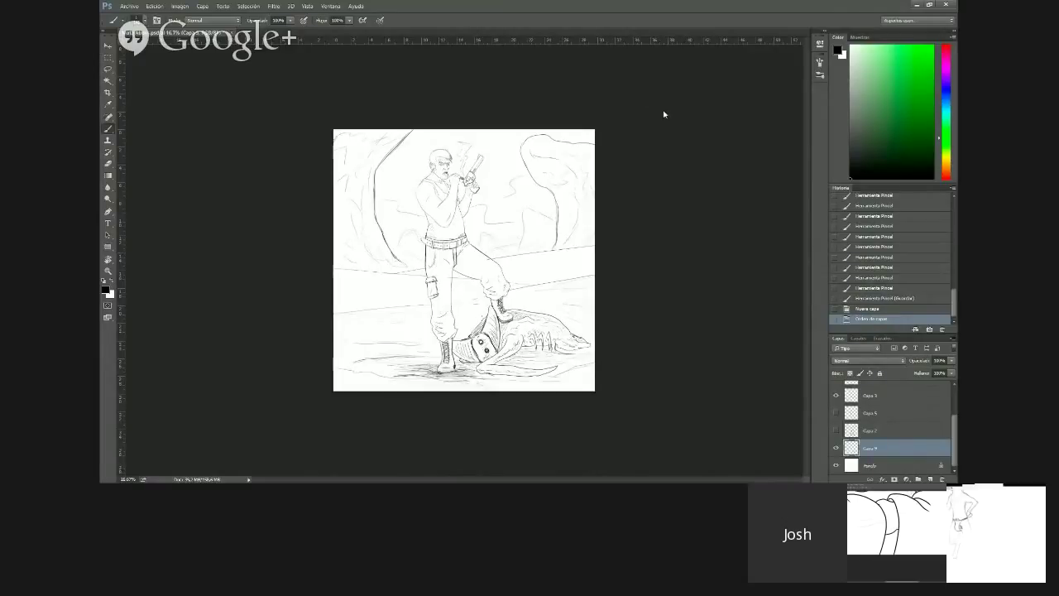
Set the painting colour to a muted ochre brown
click(946, 165)
click(876, 141)
drag(876, 140, 890, 99)
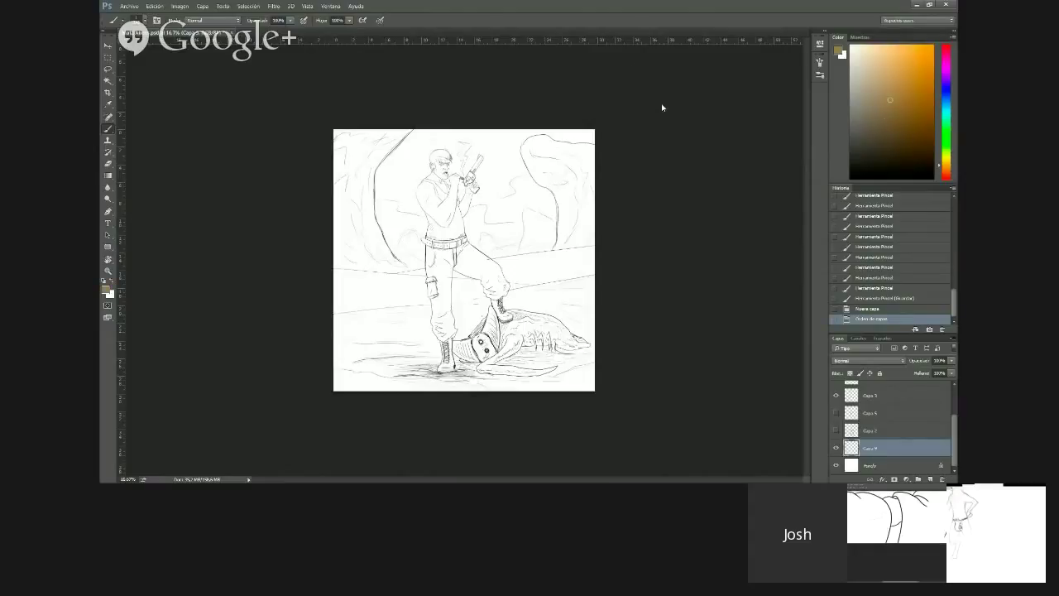
click(945, 160)
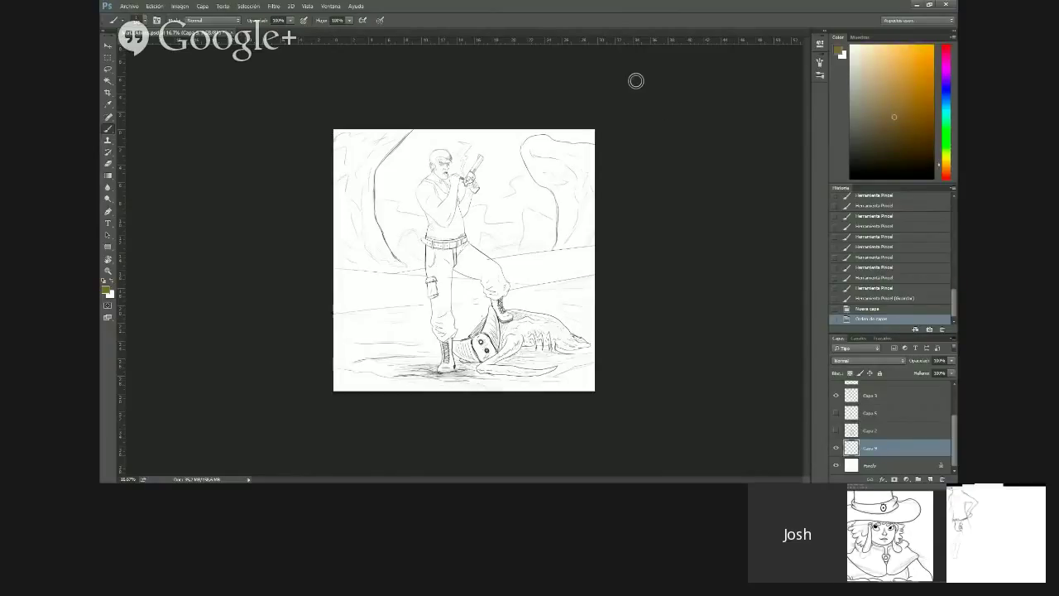
key(5)
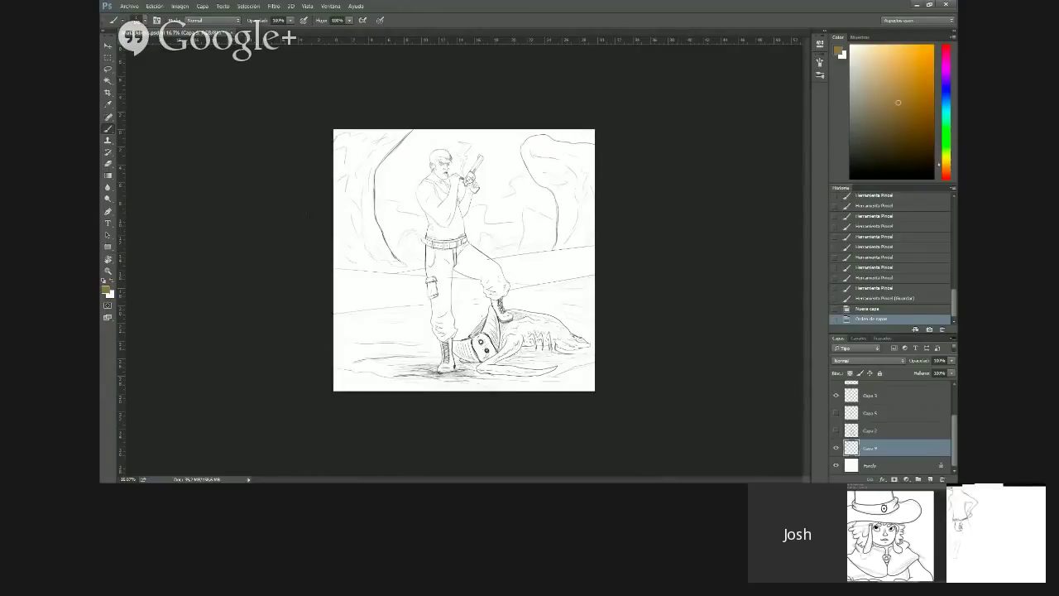
Block in the ground with ochre brown strokes from the canvas bottom up to the horizon line, leaving the creature's body mostly unpainted
click(130, 18)
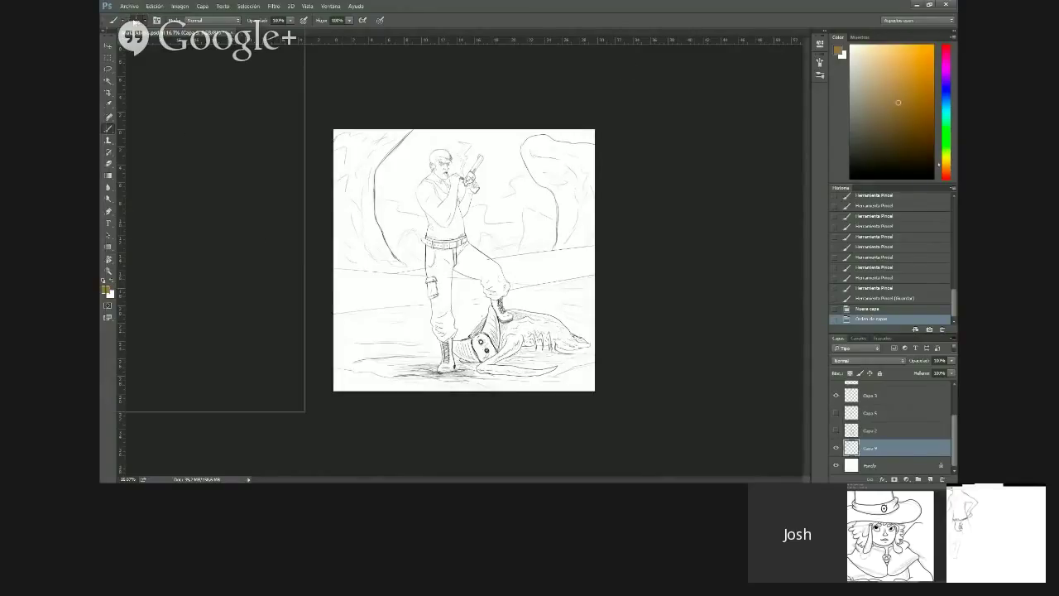
mouse_move(334, 384)
mouse_down()
mouse_move(418, 389)
mouse_move(390, 371)
mouse_move(338, 362)
mouse_up()
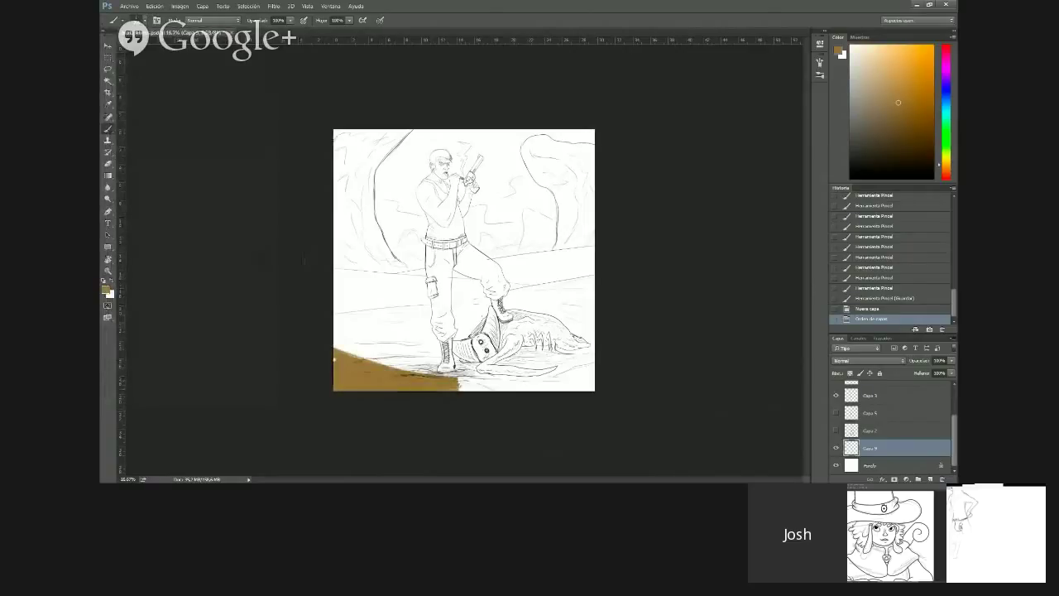
drag(281, 238, 307, 250)
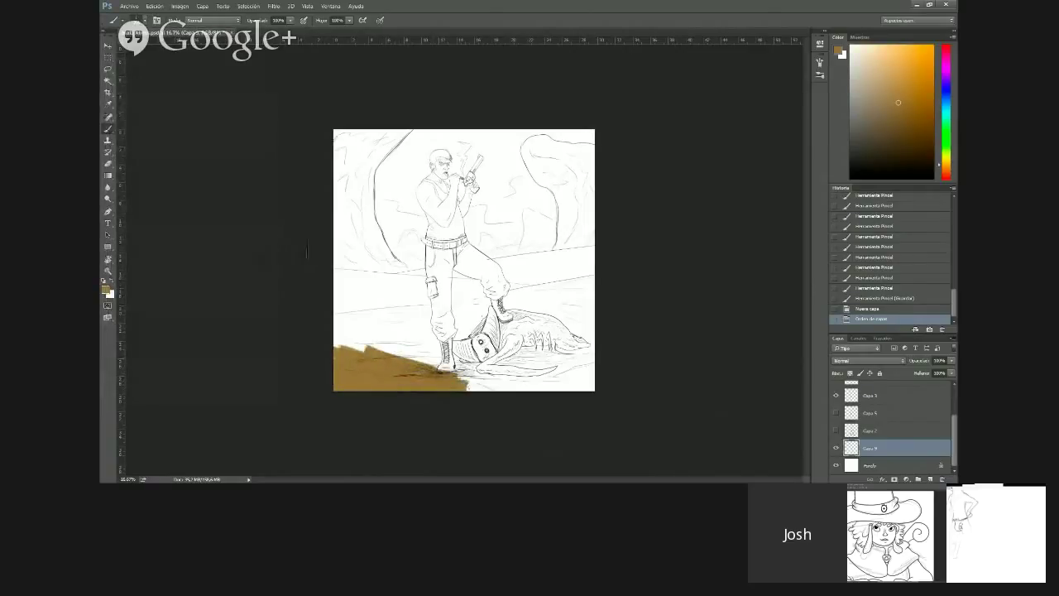
mouse_move(418, 361)
mouse_down()
mouse_move(394, 335)
mouse_move(439, 327)
mouse_move(345, 322)
mouse_move(339, 303)
mouse_up()
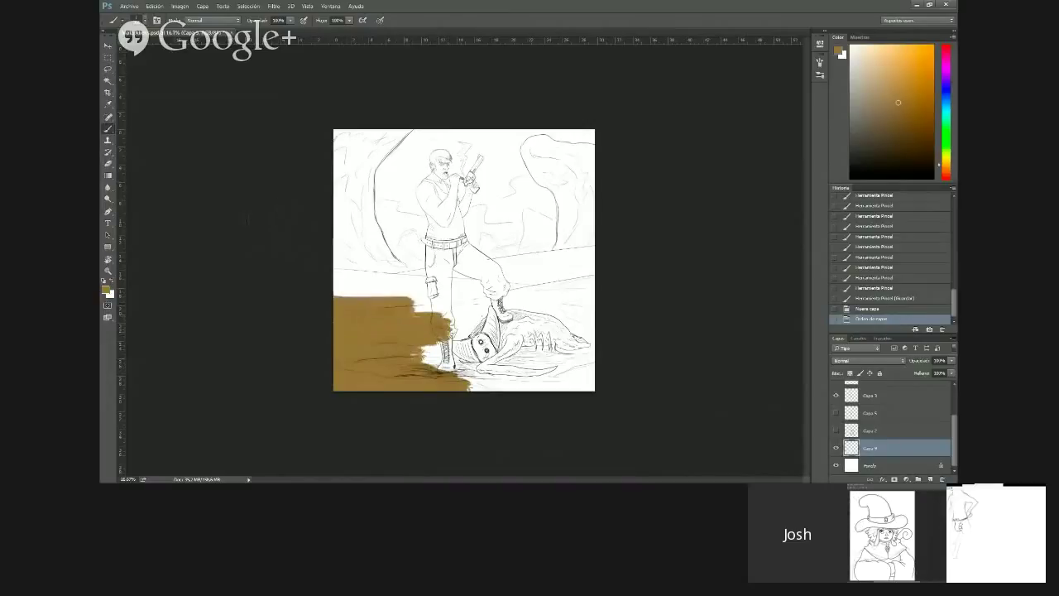
mouse_move(322, 352)
mouse_down()
mouse_move(513, 389)
mouse_move(442, 365)
mouse_up()
mouse_move(328, 243)
mouse_down()
mouse_move(349, 204)
mouse_move(356, 209)
mouse_move(347, 195)
mouse_move(322, 191)
mouse_move(334, 192)
mouse_move(327, 202)
mouse_move(291, 210)
mouse_move(350, 197)
mouse_move(250, 187)
mouse_move(301, 188)
mouse_move(254, 185)
mouse_move(285, 197)
mouse_up()
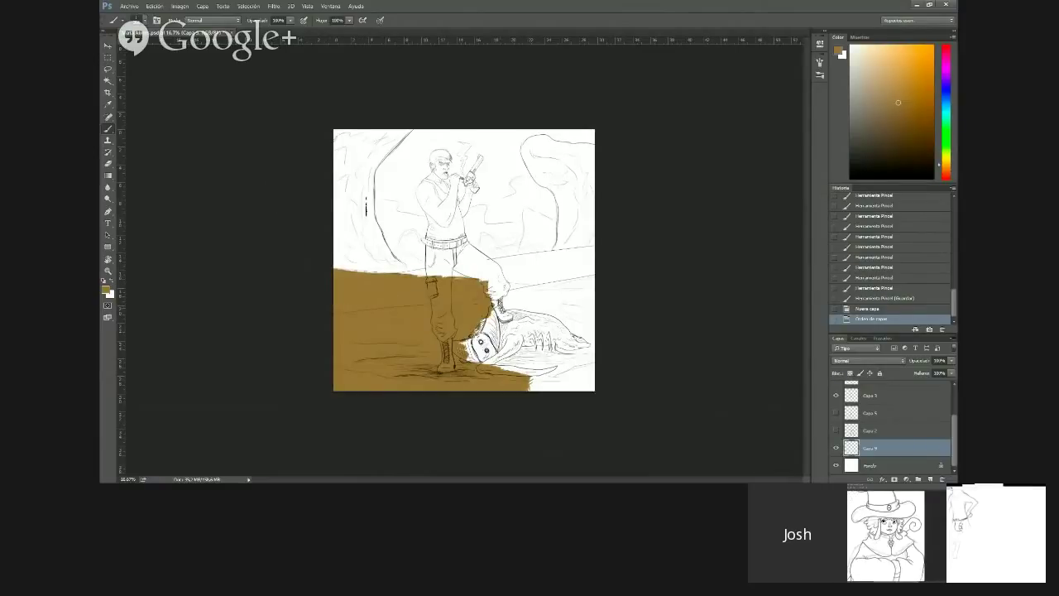
mouse_move(433, 257)
mouse_down()
mouse_move(442, 256)
mouse_move(376, 270)
mouse_move(425, 263)
mouse_move(432, 236)
mouse_move(373, 244)
mouse_move(438, 219)
mouse_move(407, 214)
mouse_move(412, 204)
mouse_up()
mouse_move(563, 310)
mouse_down()
mouse_move(550, 300)
mouse_move(550, 265)
mouse_up()
mouse_move(374, 191)
mouse_down()
mouse_move(414, 189)
mouse_move(385, 178)
mouse_move(432, 168)
mouse_move(384, 177)
mouse_move(393, 177)
mouse_up()
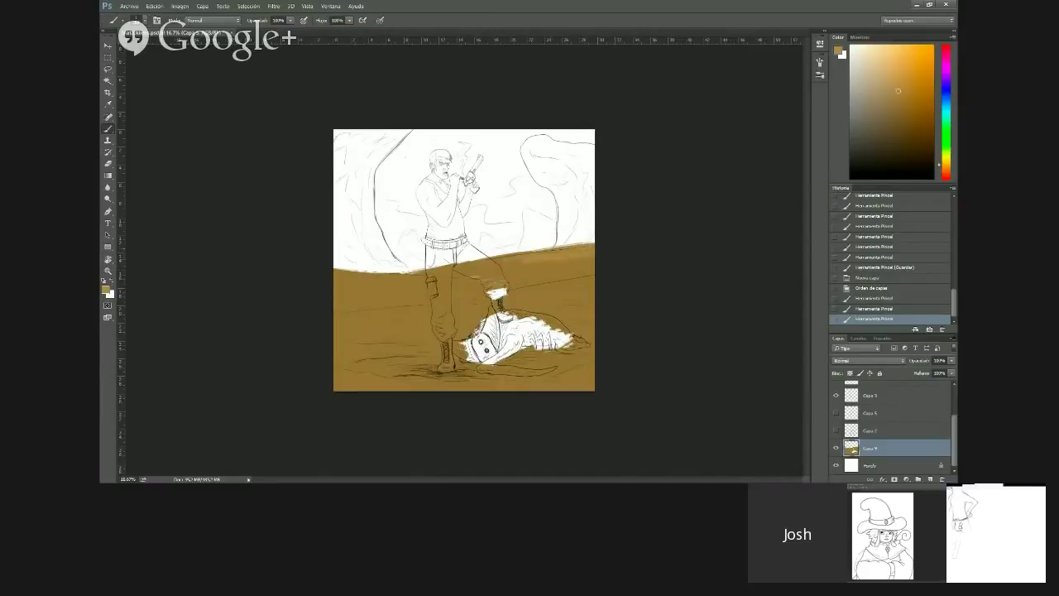
Paint lighter ochre streaks across the upper part of the ground, just below the horizon
drag(593, 261, 516, 269)
mouse_move(581, 280)
mouse_down()
mouse_move(529, 287)
mouse_move(593, 272)
mouse_up()
drag(486, 263, 430, 274)
drag(414, 276, 339, 273)
mouse_move(416, 280)
mouse_down()
mouse_move(339, 275)
mouse_move(439, 281)
mouse_move(380, 299)
mouse_up()
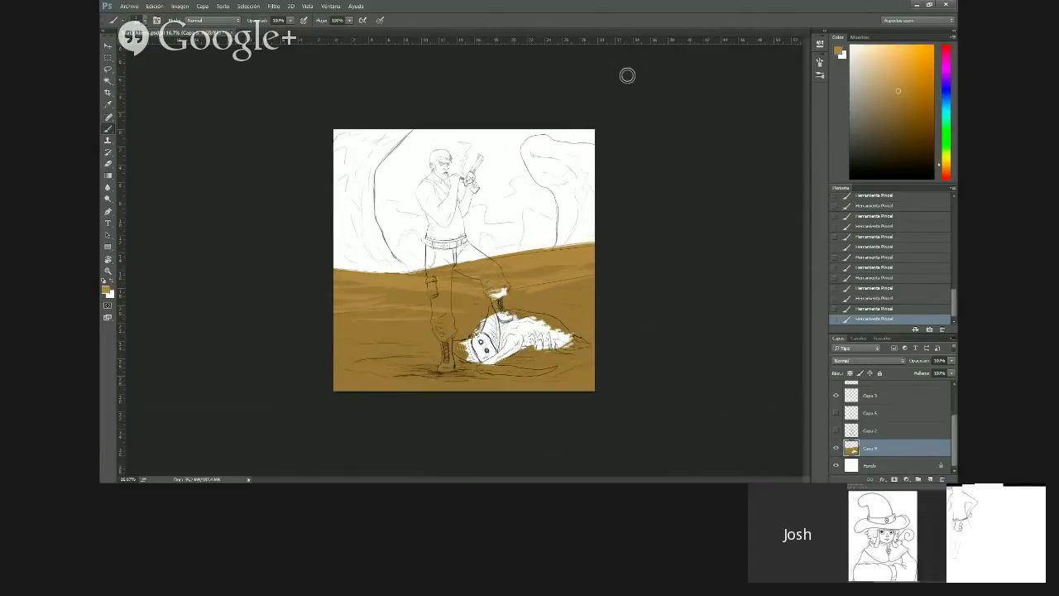
Block in the rock formation on the canvas's right side with ochre and add muted brown shading inside it
mouse_move(593, 164)
mouse_down()
mouse_move(590, 238)
mouse_move(556, 241)
mouse_move(563, 174)
mouse_move(546, 207)
mouse_move(528, 148)
mouse_move(539, 139)
mouse_move(582, 159)
mouse_move(583, 142)
mouse_move(577, 215)
mouse_move(586, 169)
mouse_up()
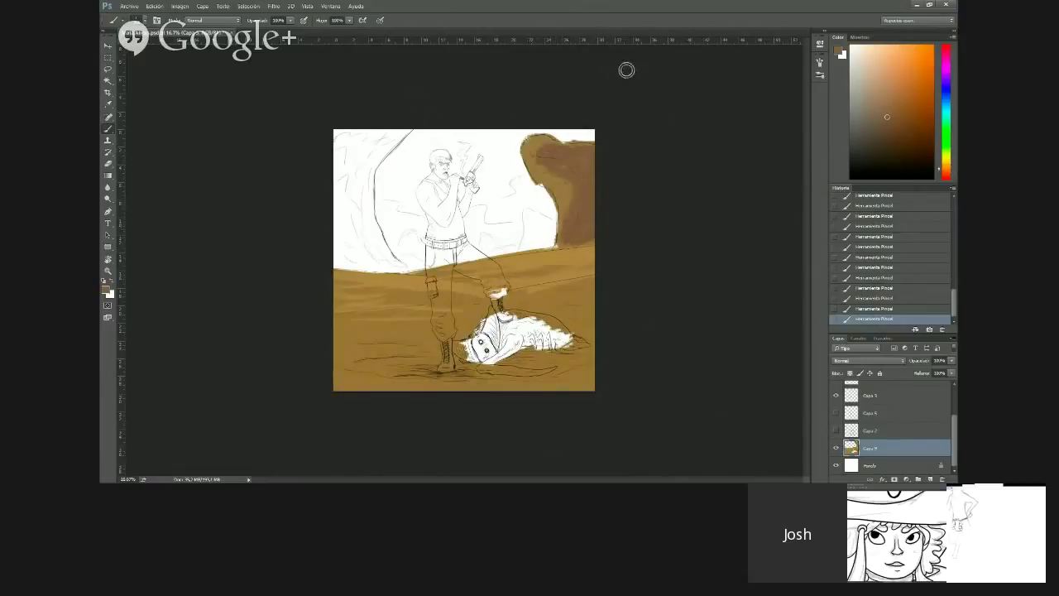
Try olive-yellow strokes at the foot of the right rock formation and undo them step by step
click(946, 157)
click(907, 89)
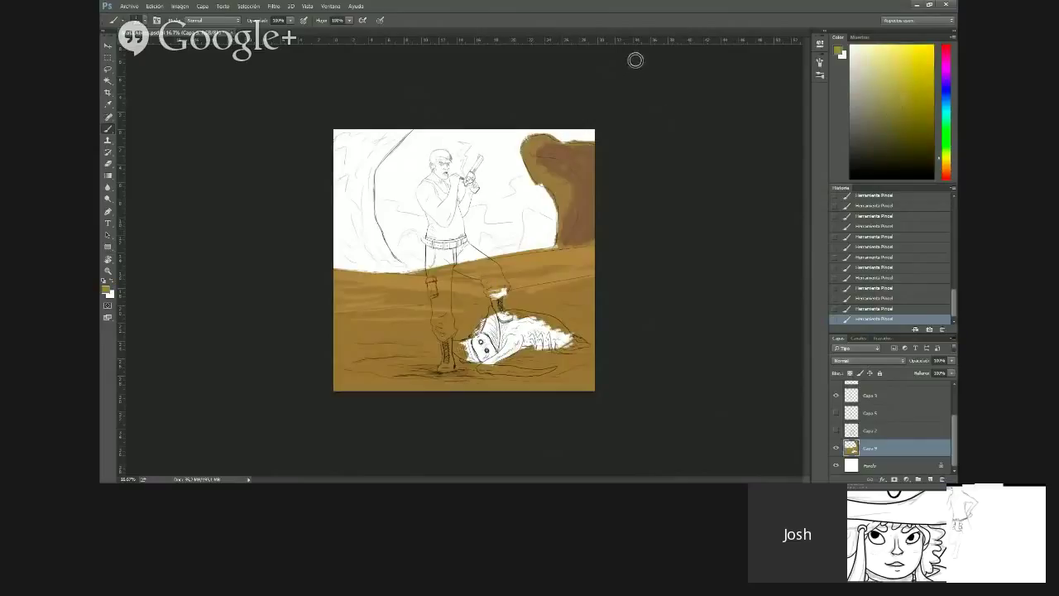
mouse_move(561, 240)
mouse_down()
mouse_move(581, 232)
mouse_move(578, 221)
mouse_up()
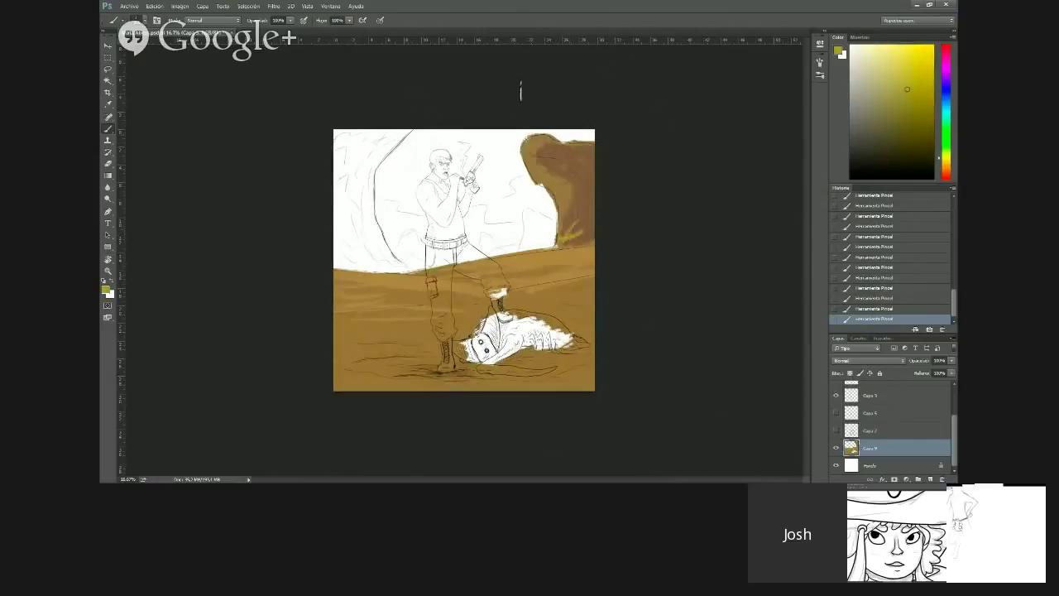
key(super+x)
key(Escape)
key(ctrl+alt+z)
key(ctrl+alt+z)
key(ctrl+alt+z)
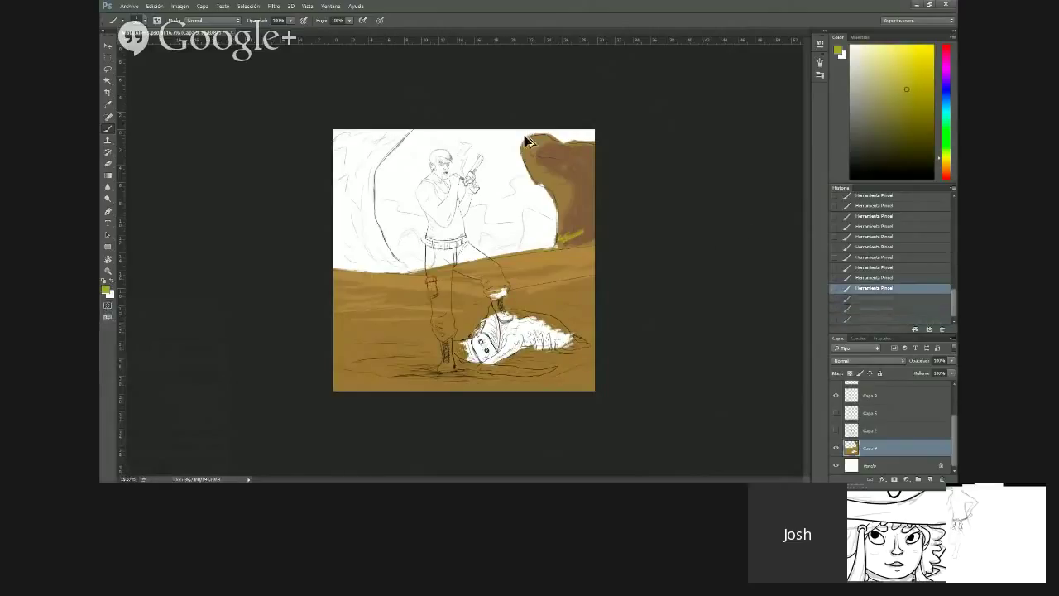
key(ctrl+alt+z)
key(ctrl+alt+z)
key(ctrl+alt+z)
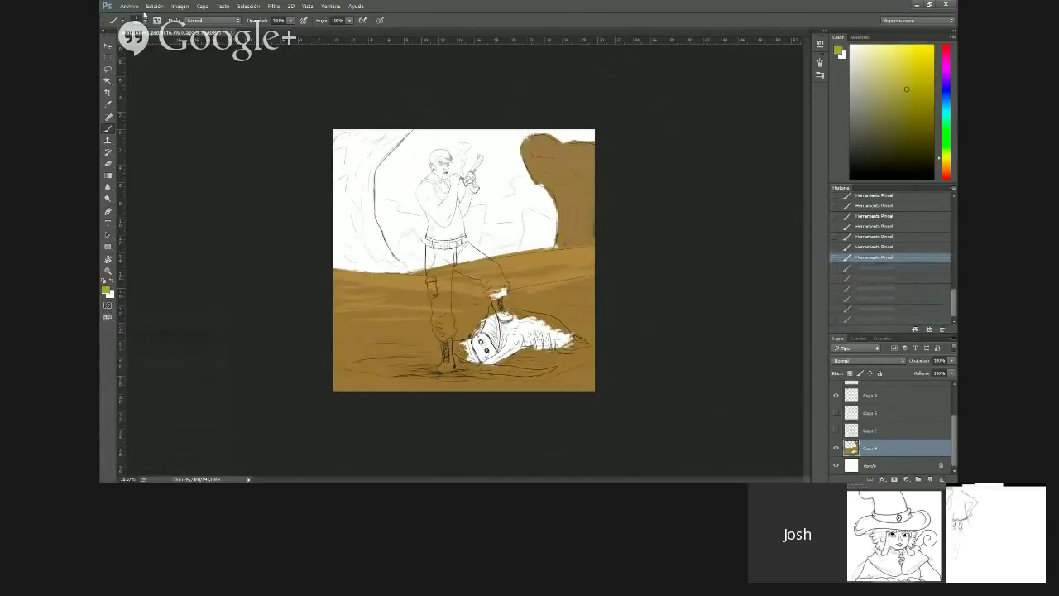
Redo the brown shading on the right rock and try a teal mark at its base, undoing the mark
click(155, 7)
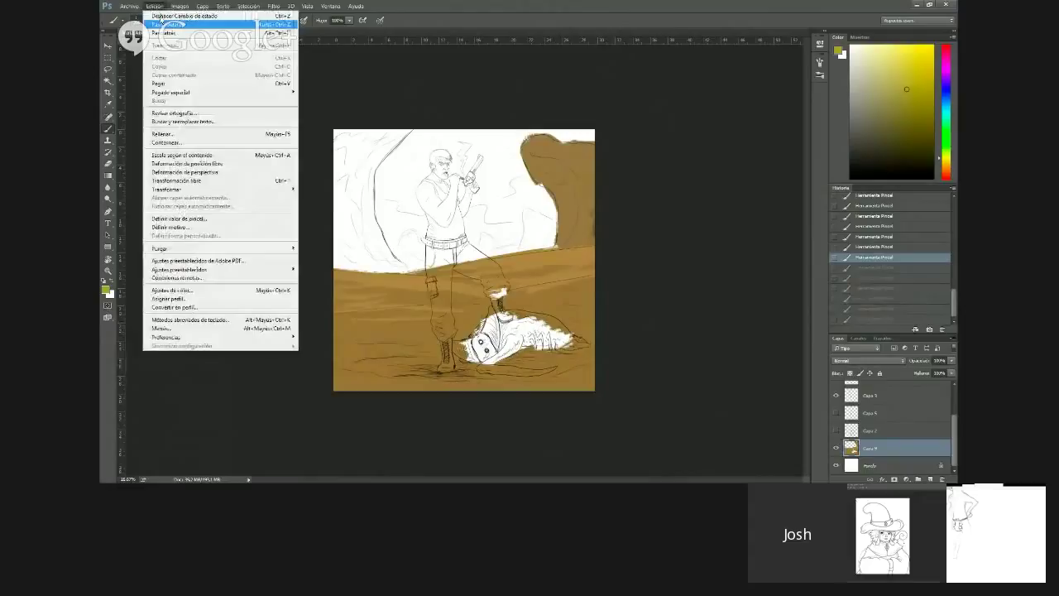
click(166, 24)
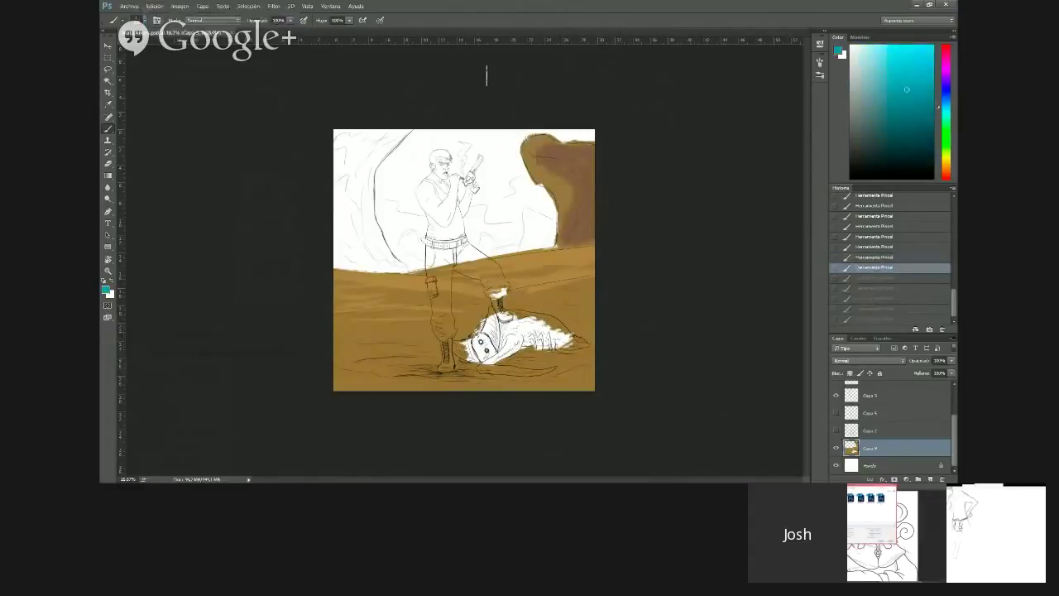
key(ctrl+shift+z)
key(ctrl+shift+z)
key(ctrl+shift+z)
key(ctrl+shift+z)
key(ctrl+shift+z)
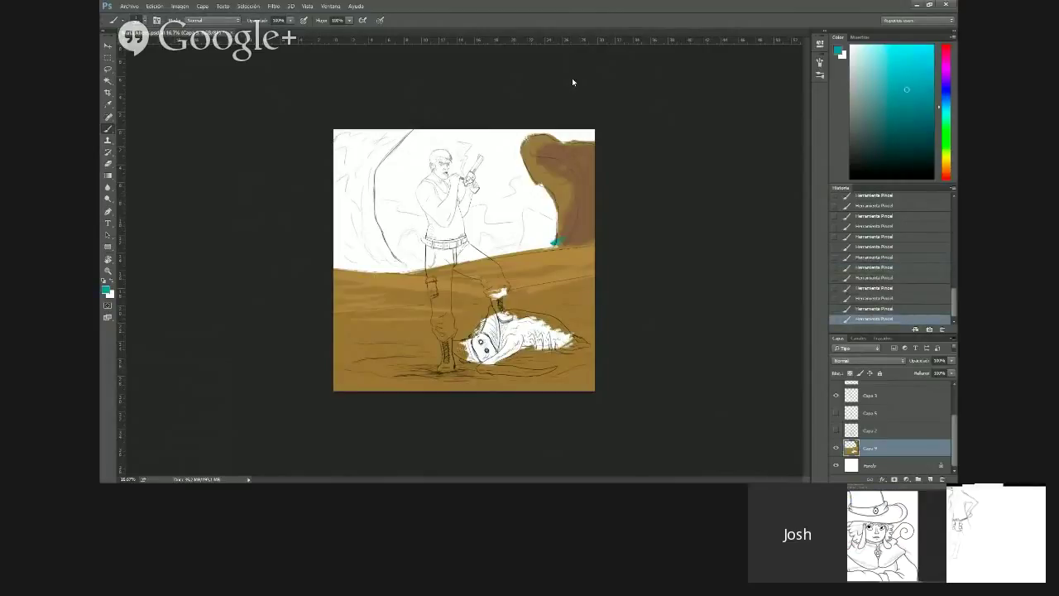
key(ctrl+alt+z)
key(ctrl+alt+z)
key(ctrl+alt+z)
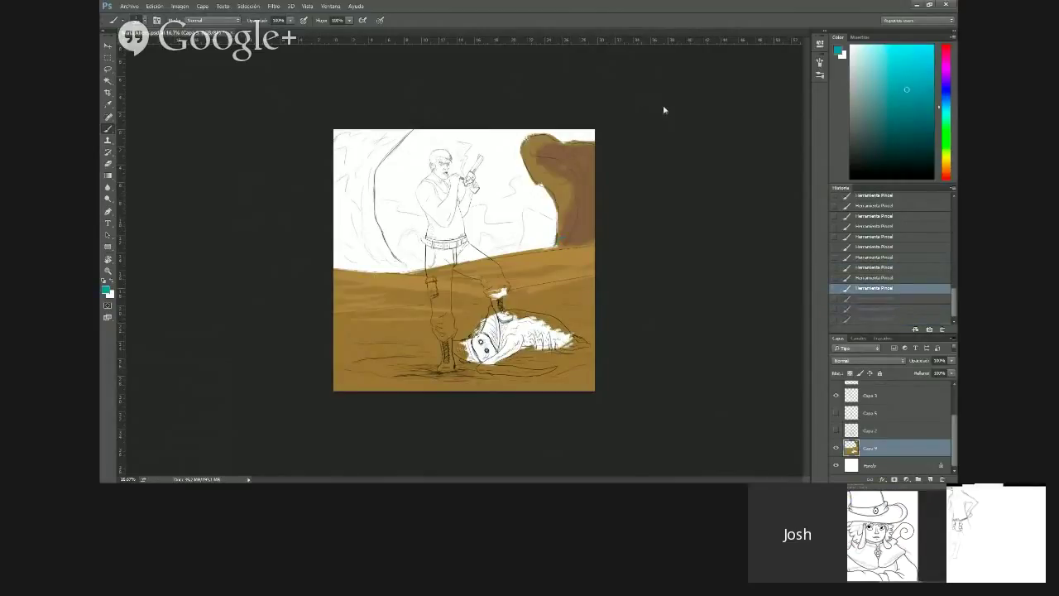
Try an olive-yellow stroke on the left rock formation and undo it
click(946, 160)
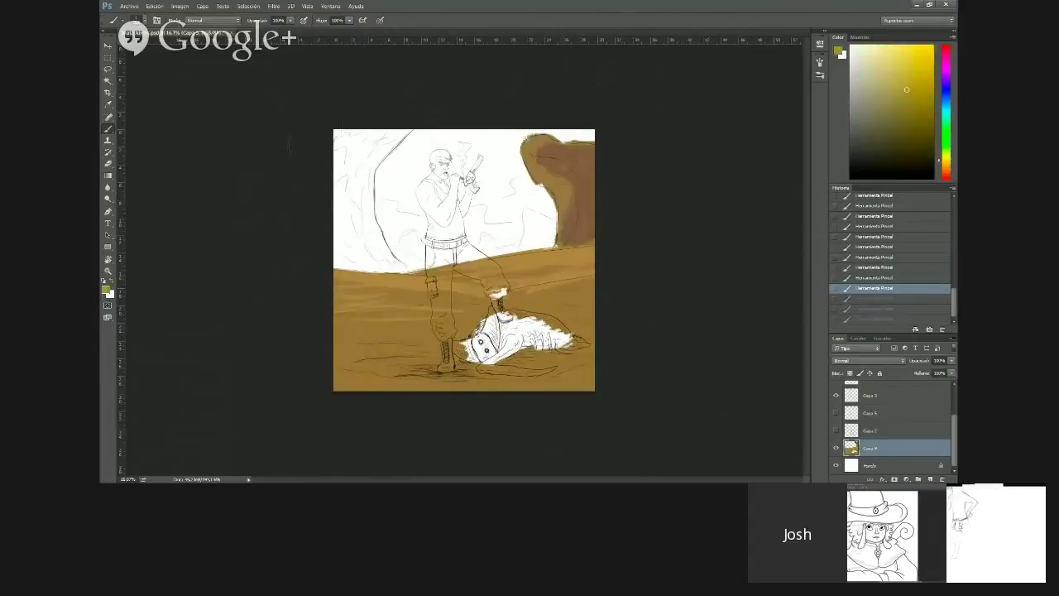
mouse_move(345, 241)
mouse_down()
mouse_move(377, 252)
mouse_move(368, 255)
mouse_up()
key(ctrl+alt+z)
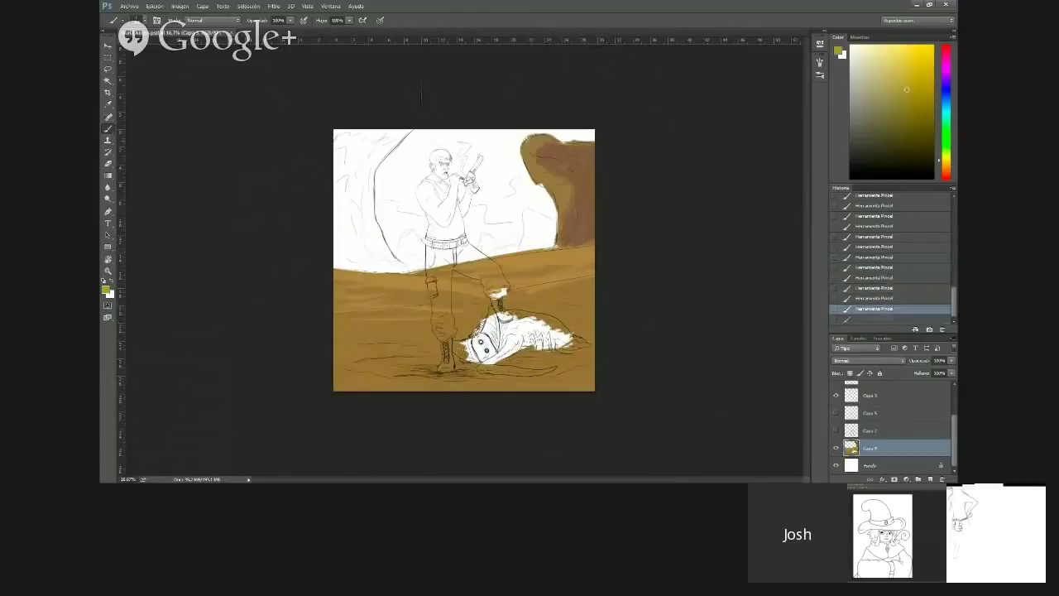
Sample the brown of the right rock and fill the left rock formation with it up to its sketched edge
alt+click(427, 137)
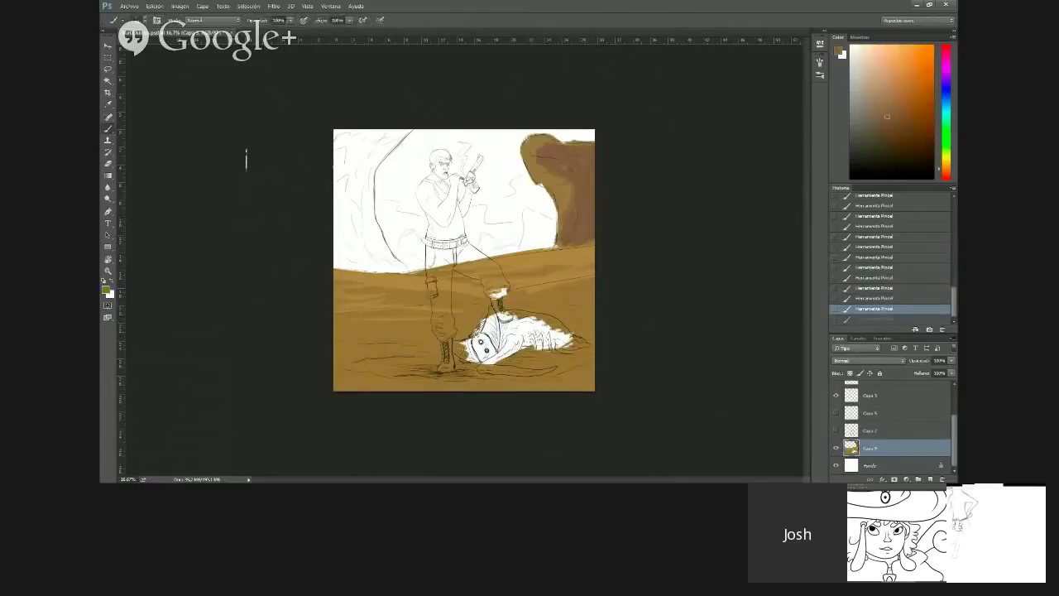
mouse_move(335, 241)
mouse_down()
mouse_move(362, 265)
mouse_move(337, 229)
mouse_up()
alt+click(570, 152)
mouse_move(258, 153)
mouse_down()
mouse_move(259, 90)
mouse_move(296, 83)
mouse_move(276, 149)
mouse_move(277, 97)
mouse_move(265, 130)
mouse_move(290, 180)
mouse_move(272, 166)
mouse_move(331, 189)
mouse_up()
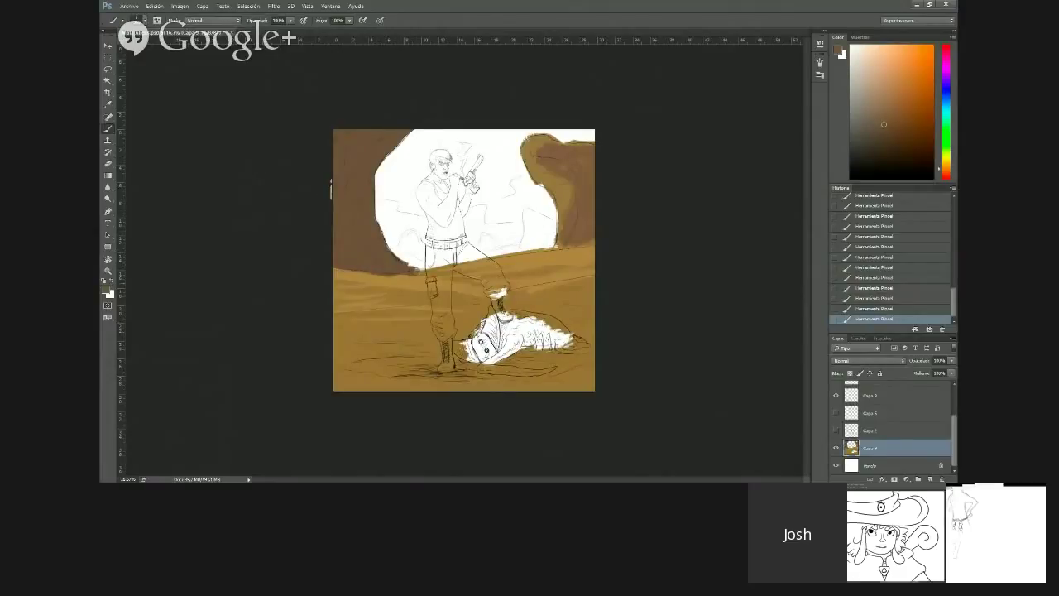
Choose a darker brown and paint shadow areas on the left and right rock formations
alt+click(248, 186)
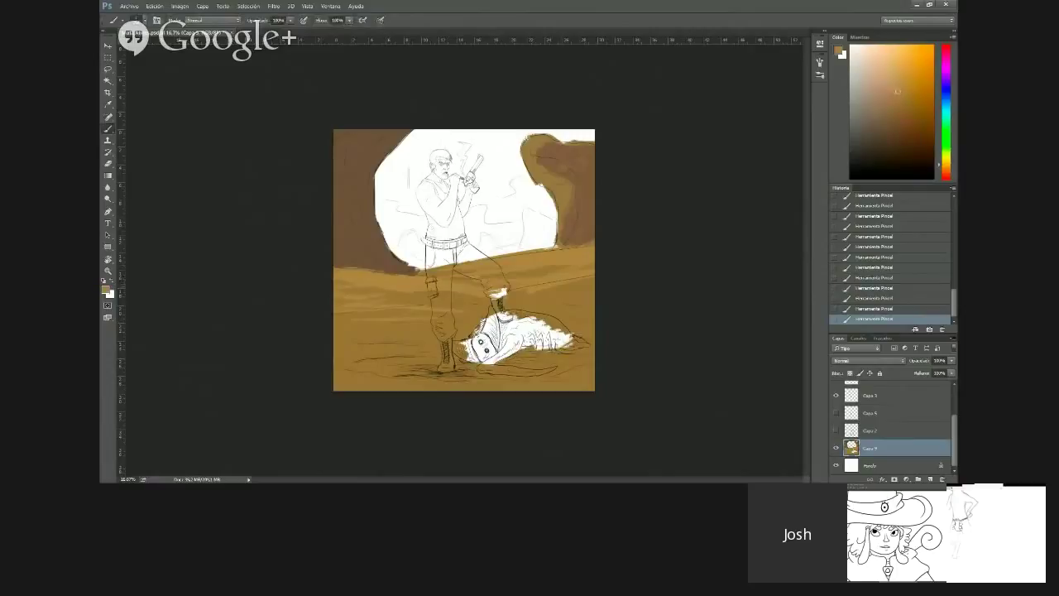
alt+click(279, 95)
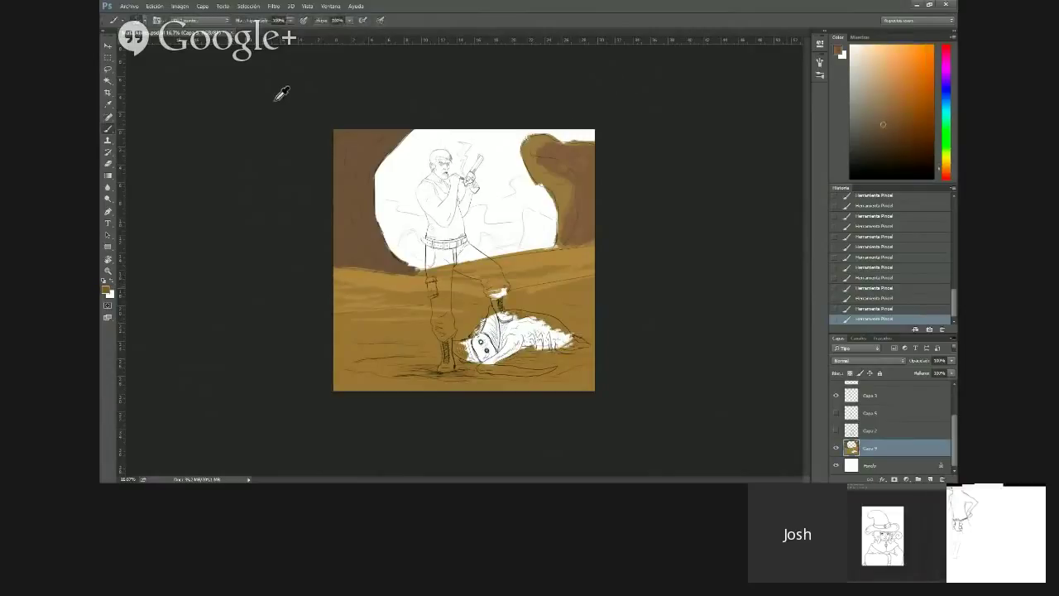
drag(883, 126, 885, 136)
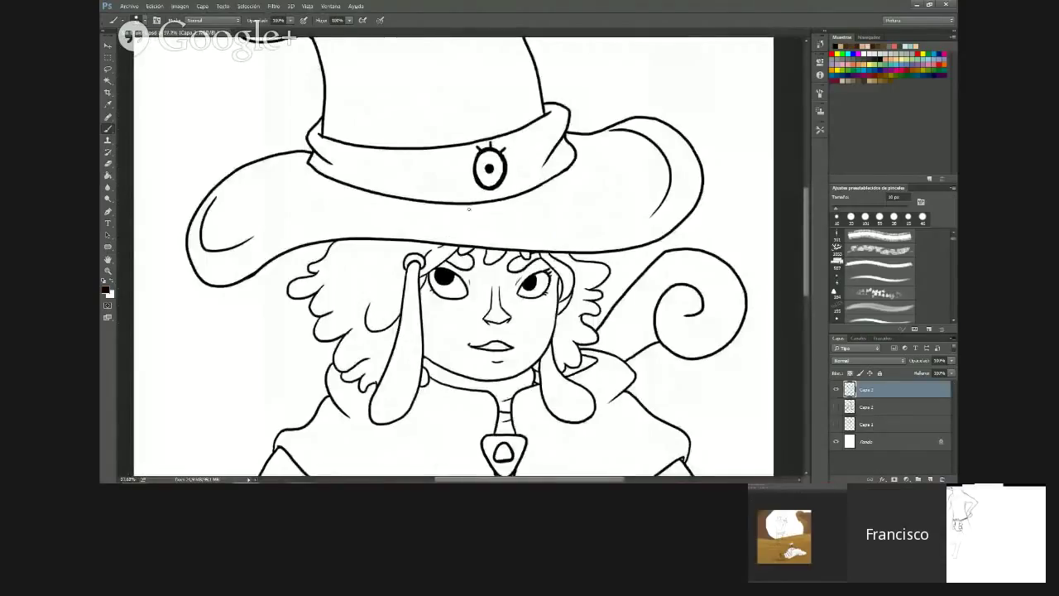
Lasso the whole hat in the wizard-hatted figure drawing, shift it slightly down over the hair, and deselect it
key(l)
mouse_move(274, 279)
mouse_down()
mouse_move(338, 245)
mouse_move(527, 254)
mouse_move(537, 268)
mouse_move(640, 260)
mouse_move(714, 218)
mouse_move(723, 113)
mouse_move(709, 32)
mouse_move(696, 206)
mouse_move(702, 163)
mouse_move(271, 412)
mouse_up()
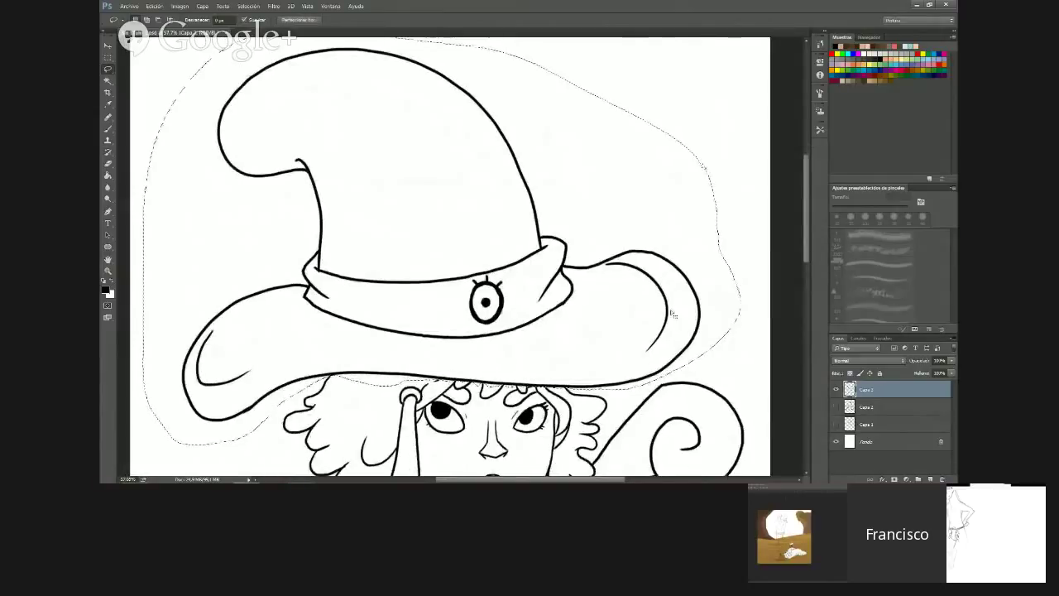
drag(635, 338, 647, 355)
key(ctrl+d)
scroll(480, 251, down, 9)
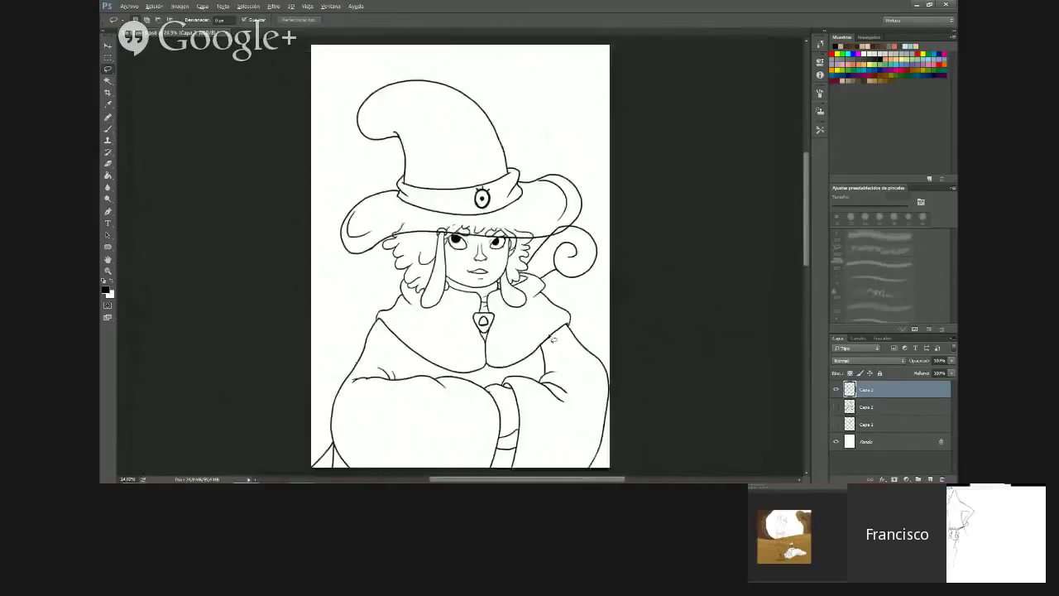
scroll(468, 229, up, 5)
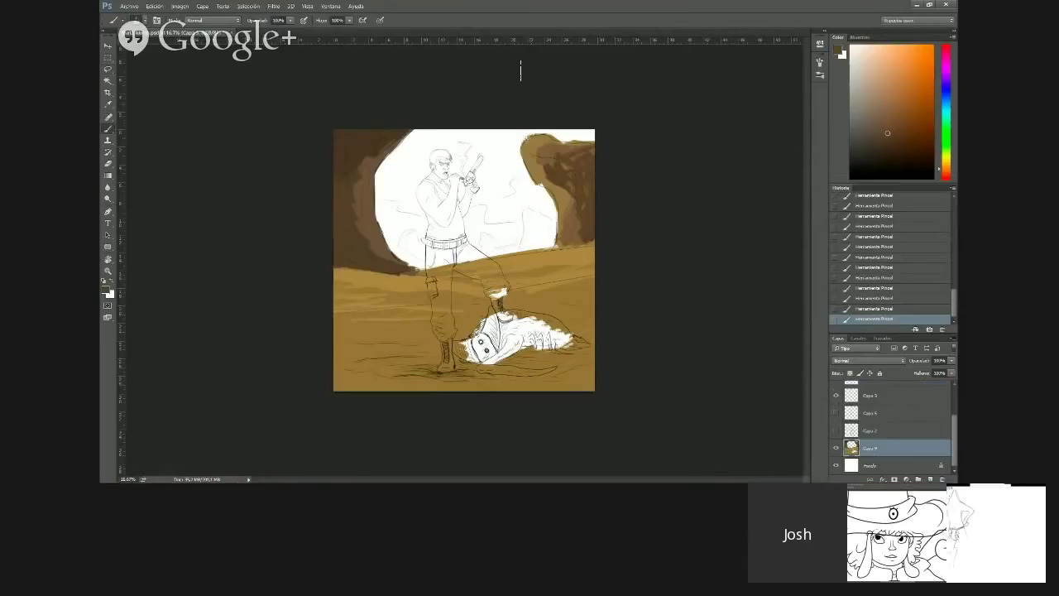
Try a dark olive patch in the background beside the right rock formation and undo it
click(625, 81)
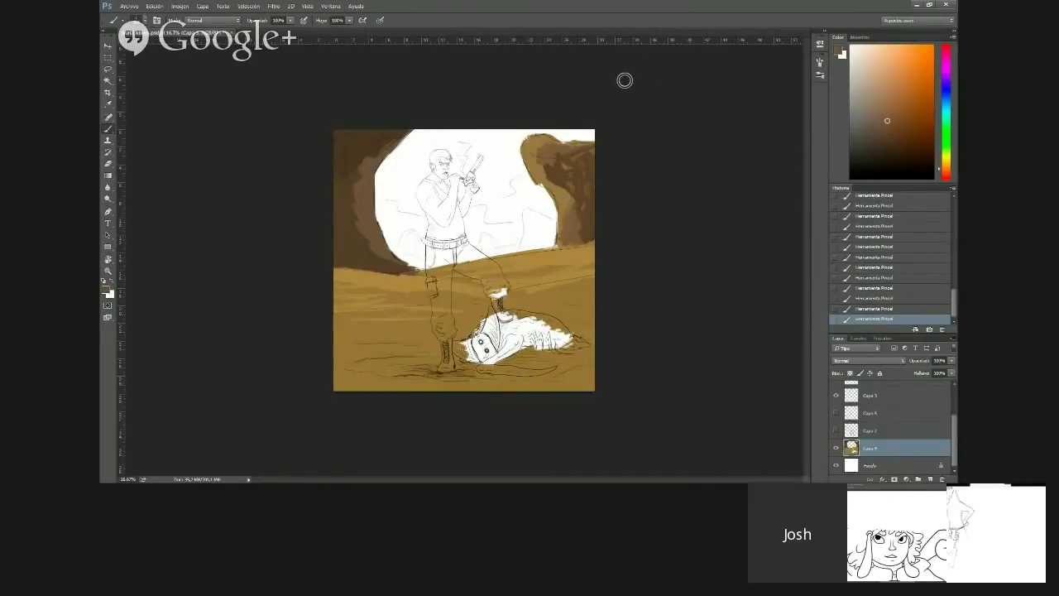
click(662, 108)
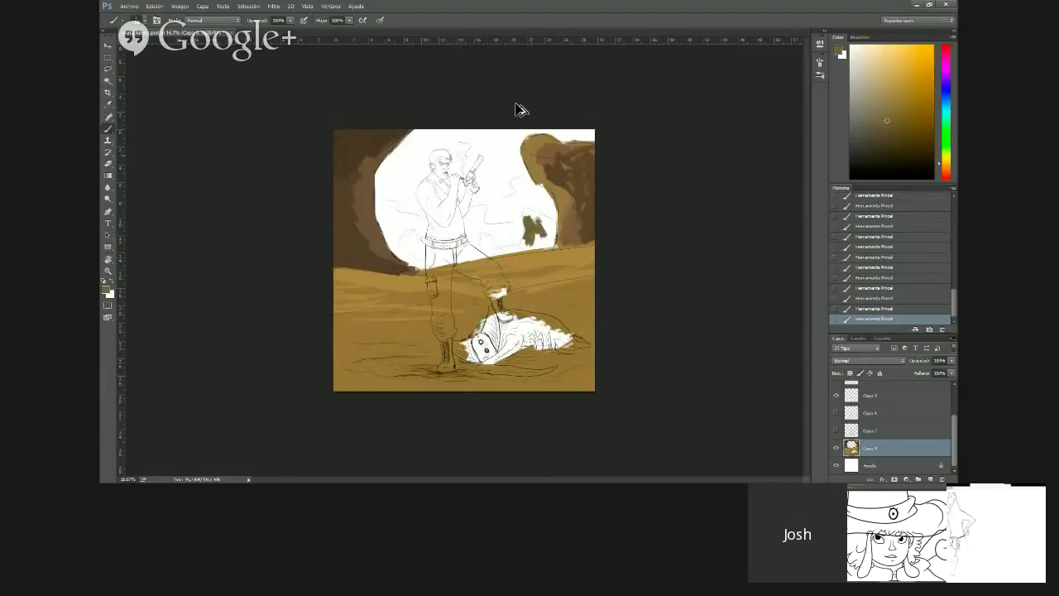
key(ctrl+z)
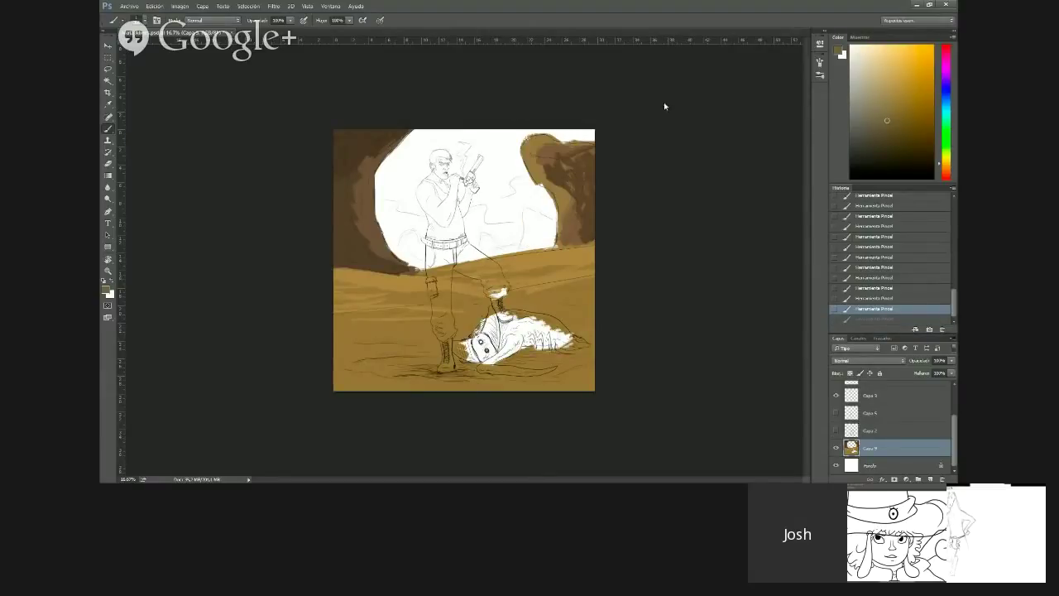
Set the colour to a muted reddish brown and paint three bush shapes along the horizon between the rock formations
click(946, 158)
click(886, 126)
click(946, 164)
click(662, 113)
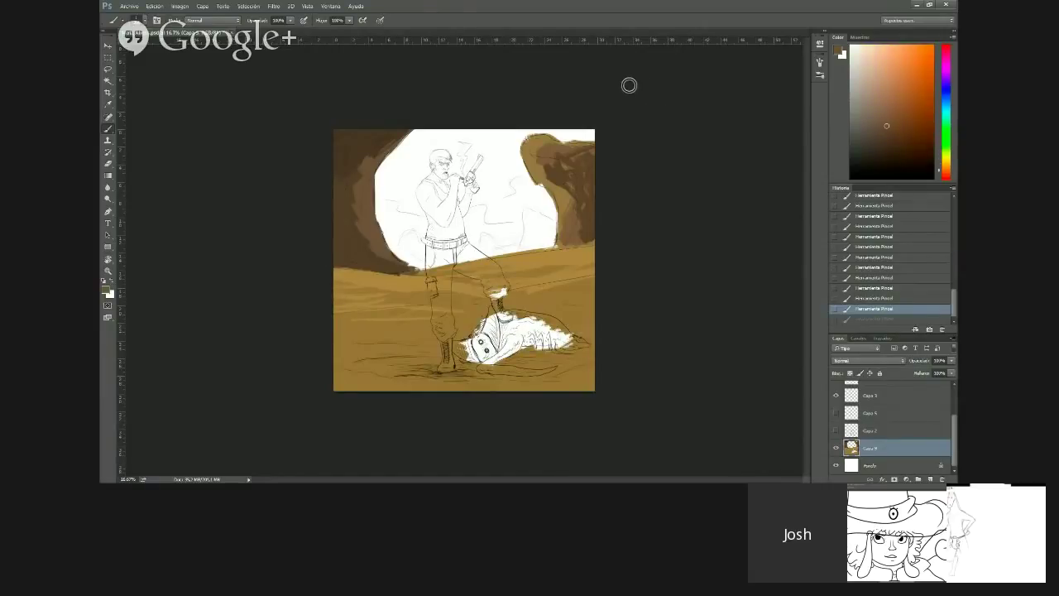
click(662, 113)
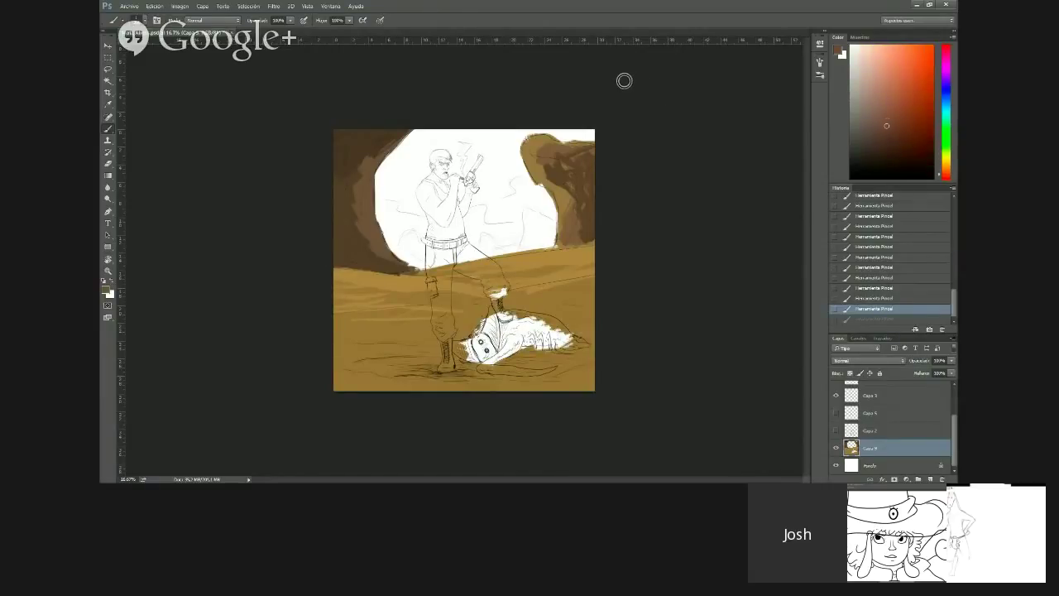
mouse_move(535, 225)
mouse_down()
mouse_move(527, 239)
mouse_move(546, 237)
mouse_move(529, 217)
mouse_move(550, 227)
mouse_up()
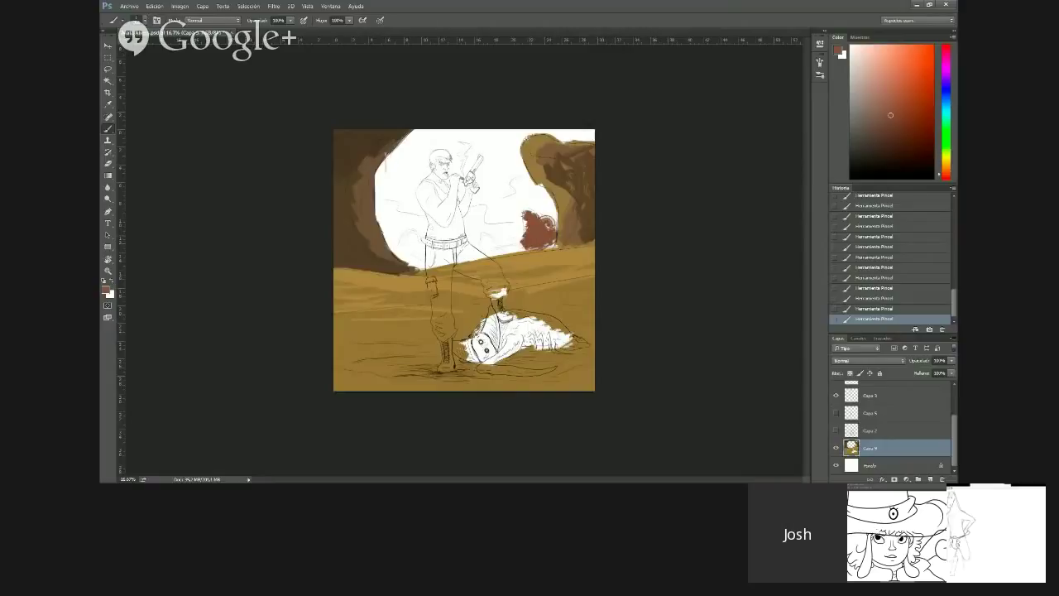
drag(487, 232, 494, 252)
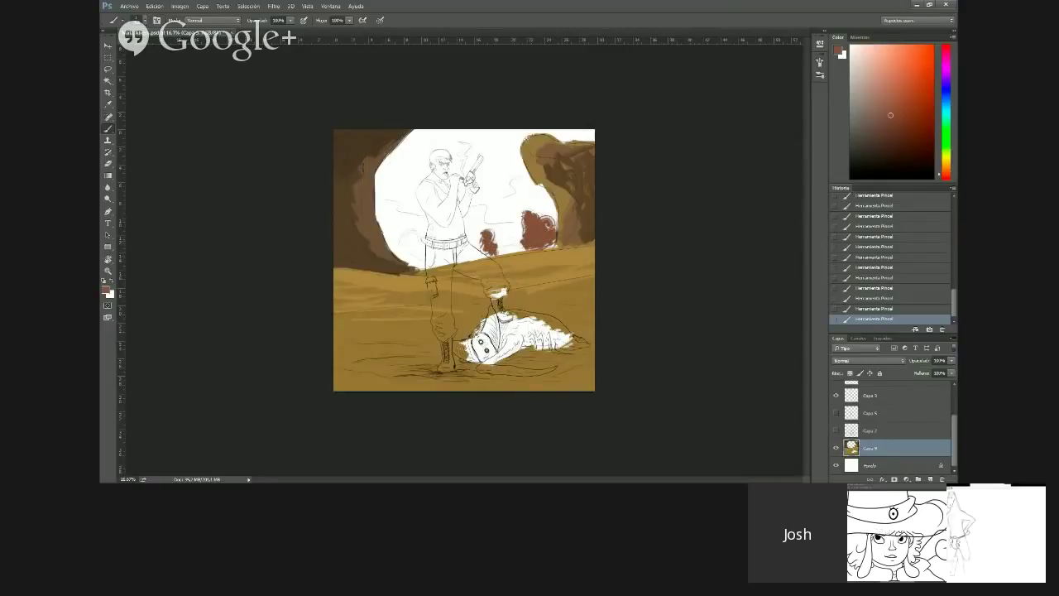
drag(418, 258, 401, 241)
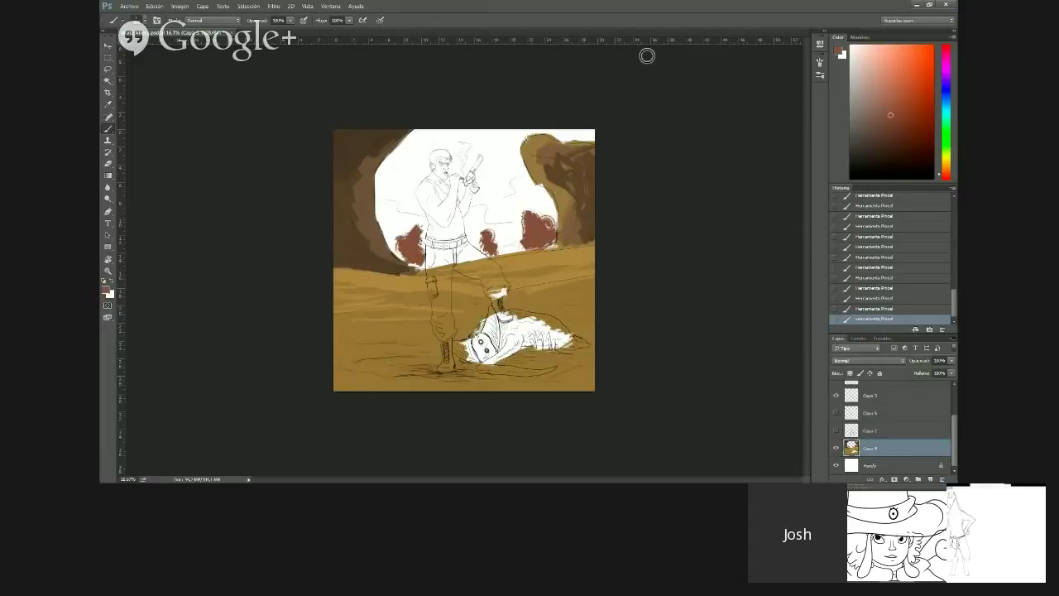
Choose a very dark teal and paint dark centres in the three reddish bush shapes
click(665, 77)
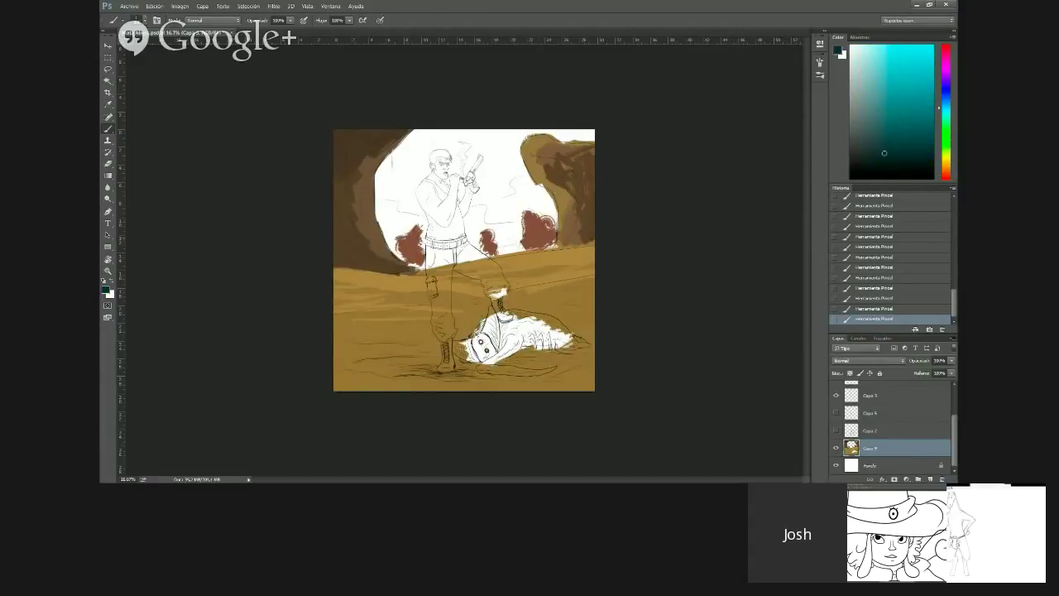
mouse_move(537, 221)
mouse_down()
mouse_move(534, 244)
mouse_move(490, 250)
mouse_move(487, 235)
mouse_up()
drag(412, 260, 405, 237)
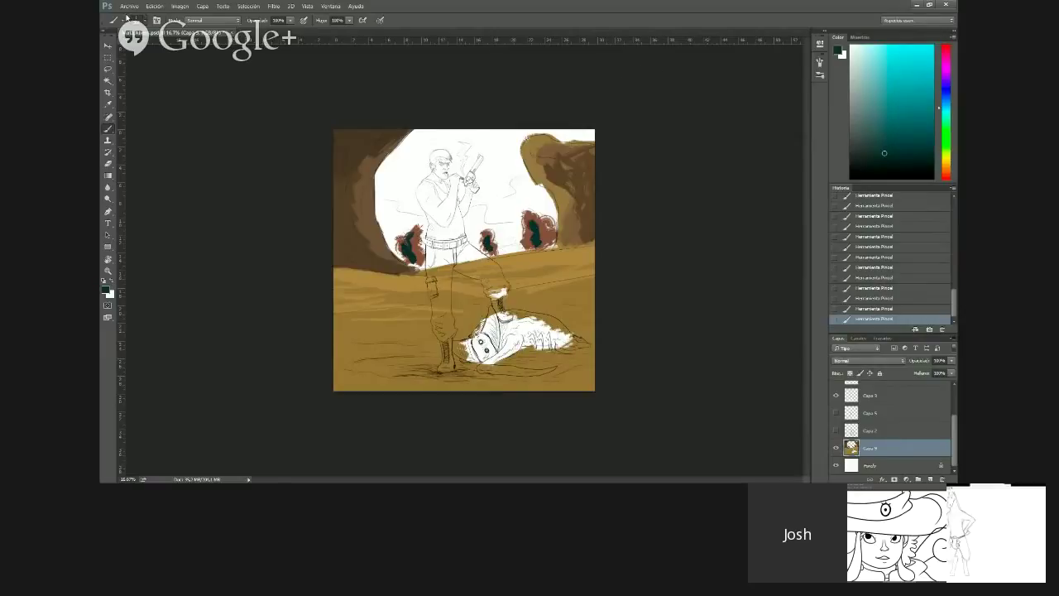
Choose a soft brush and a lighter teal, and paint a hazy patch over the background around the right bushes
click(130, 19)
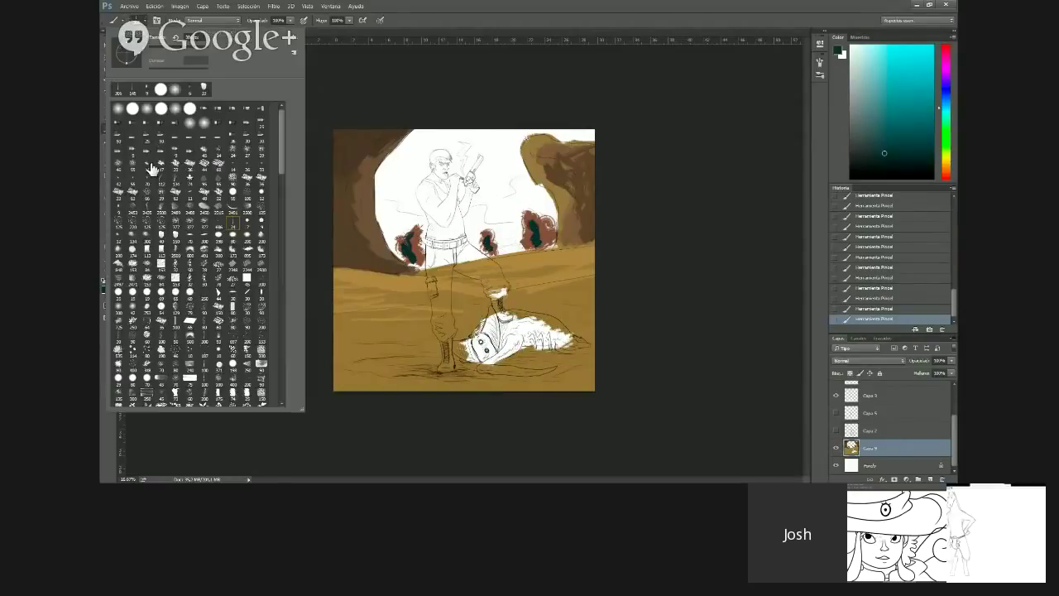
click(623, 85)
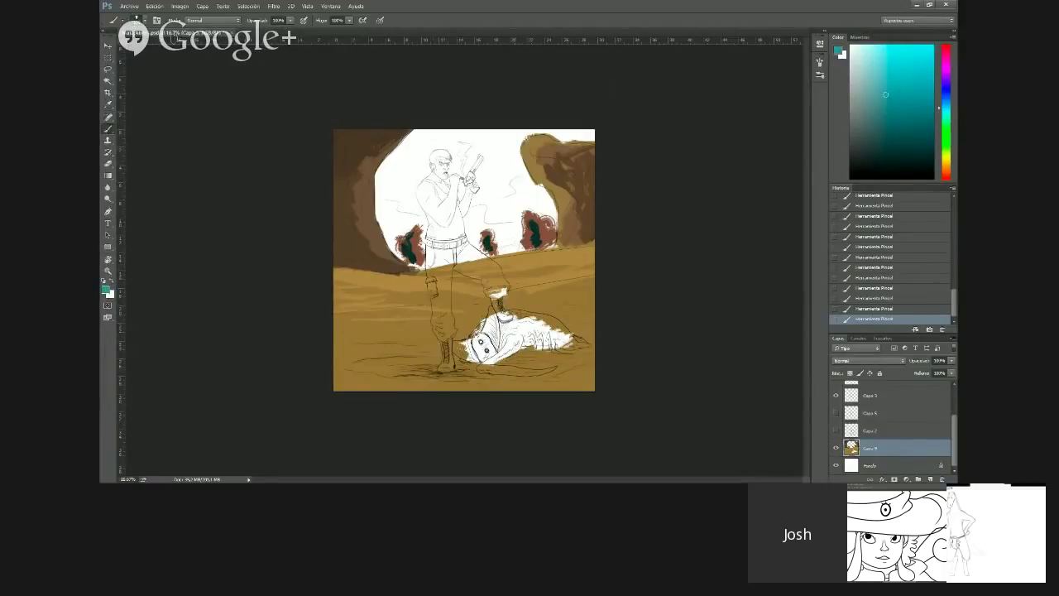
click(144, 20)
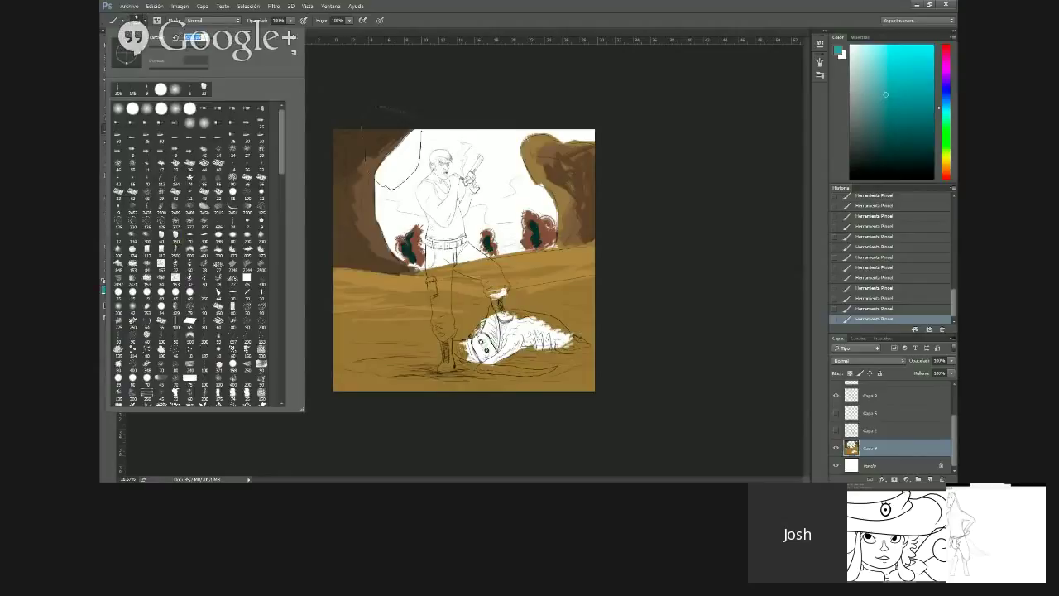
drag(495, 222, 542, 220)
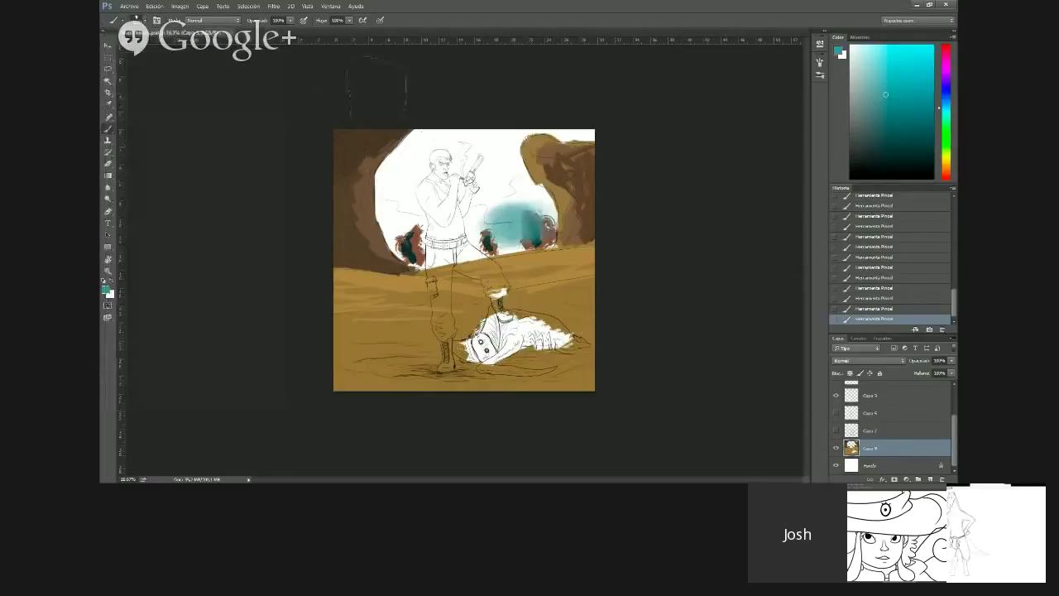
Change the brush, paint a stroke across the hazy teal background behind the right bushes, and sample colours from the haze
click(144, 20)
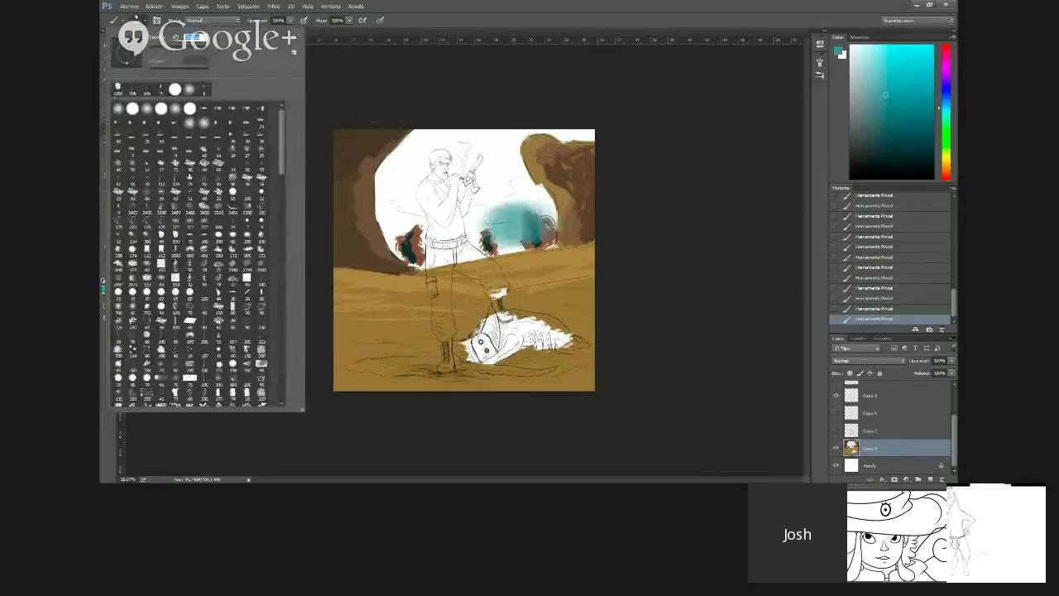
click(392, 161)
mouse_move(529, 248)
mouse_down()
mouse_move(480, 237)
mouse_move(473, 212)
mouse_up()
alt+click(487, 230)
alt+click(526, 216)
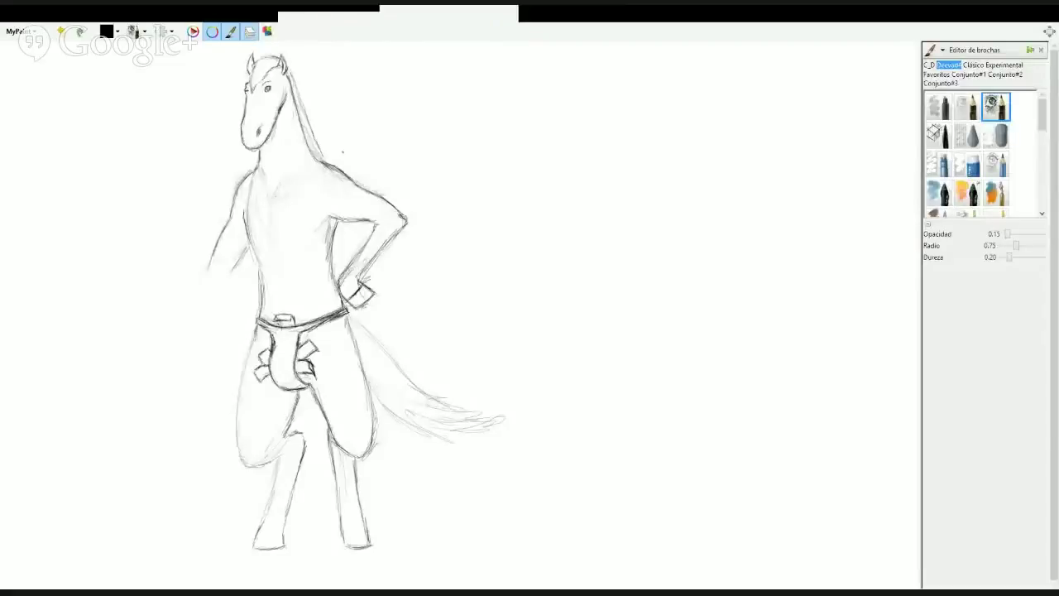
Switch to MyPaint and reinforce the horse-headed figure's pencil outlines along the left torso, left thigh and both lower legs
mouse_move(403, 204)
mouse_down()
mouse_move(627, 158)
mouse_move(633, 209)
mouse_up()
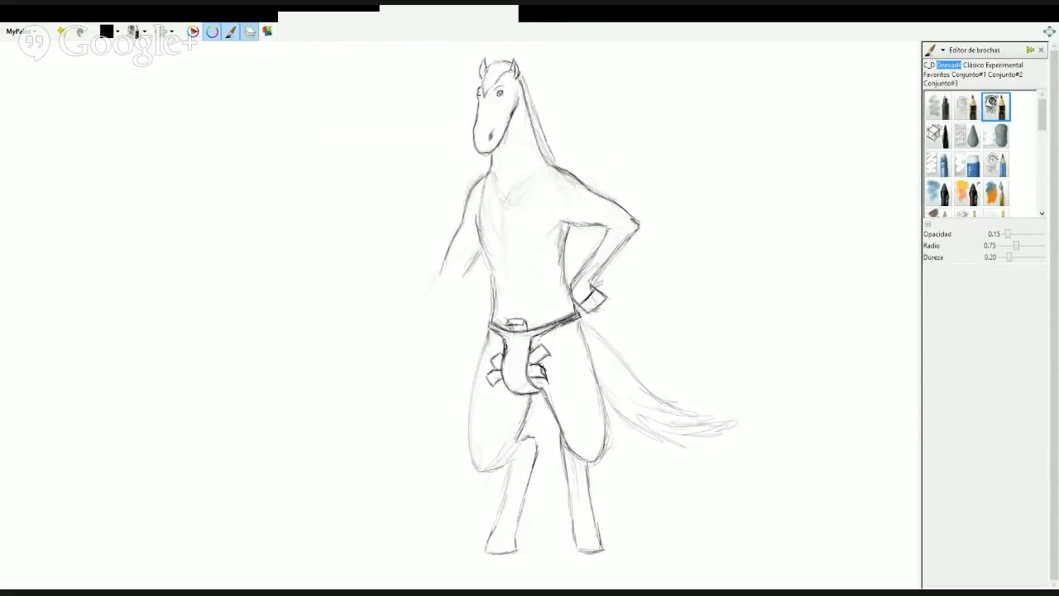
drag(476, 226, 497, 290)
drag(474, 386, 474, 464)
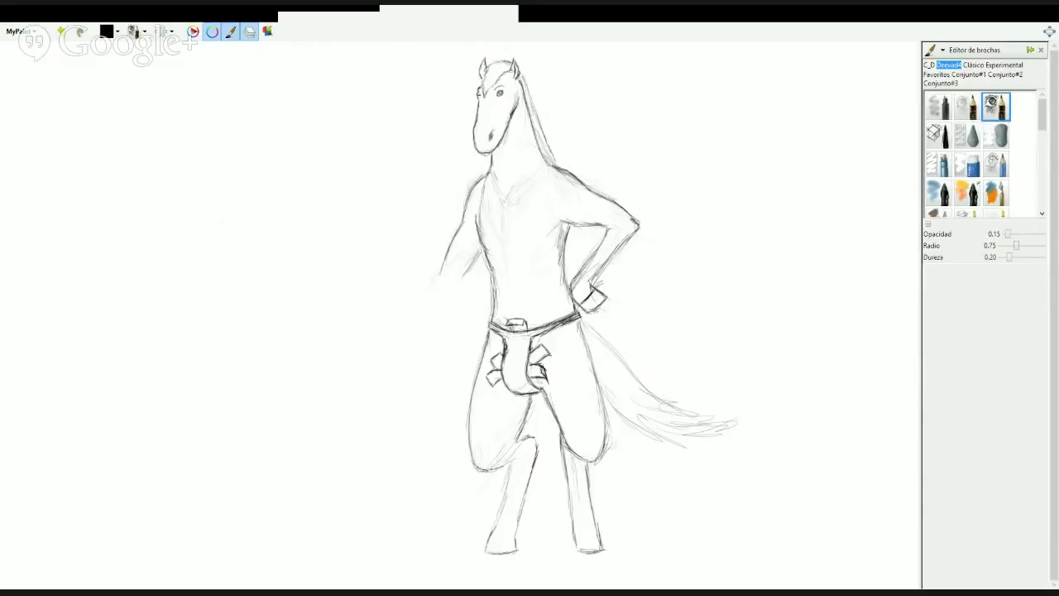
drag(515, 463, 509, 488)
drag(568, 459, 575, 536)
drag(566, 455, 573, 511)
drag(588, 473, 594, 526)
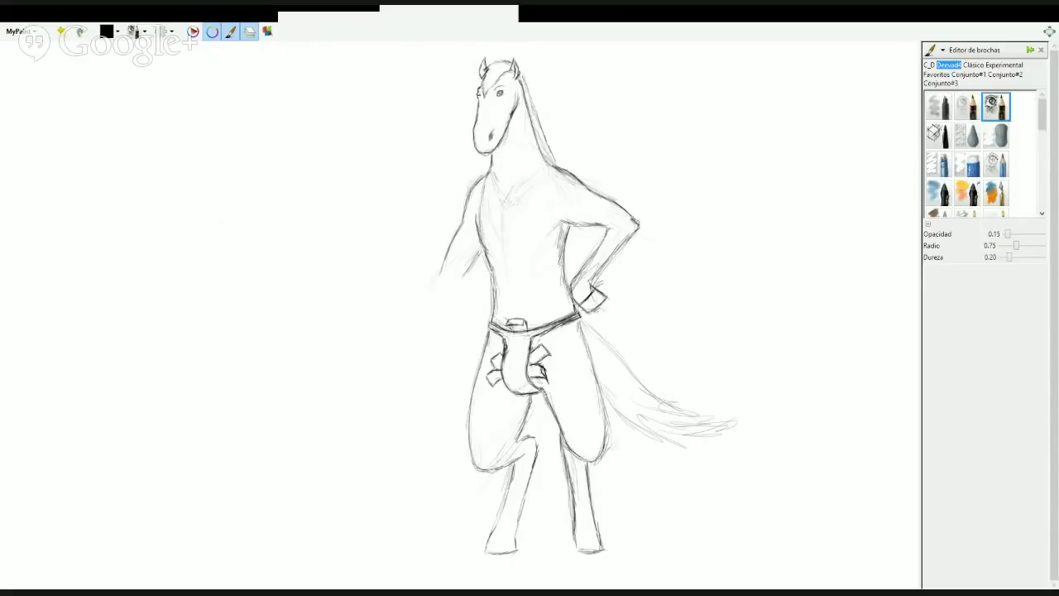
Sketch a faint elbow and raised forearm on the figure's unfinished arm, and erase them with the arm's lower end
drag(482, 251, 462, 280)
drag(428, 282, 418, 254)
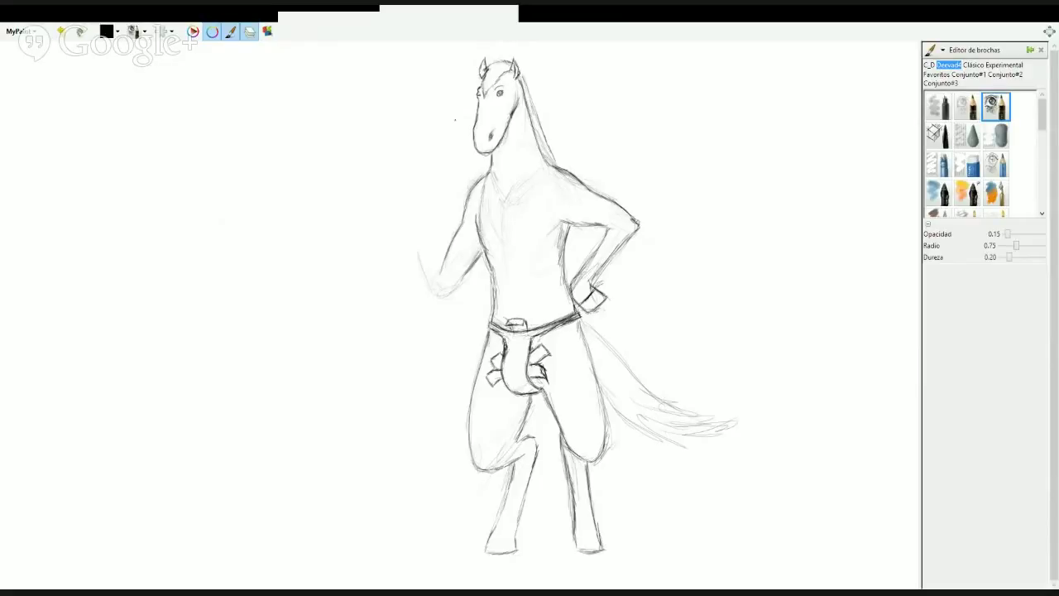
click(967, 164)
mouse_move(420, 252)
mouse_down()
mouse_move(442, 306)
mouse_move(463, 286)
mouse_up()
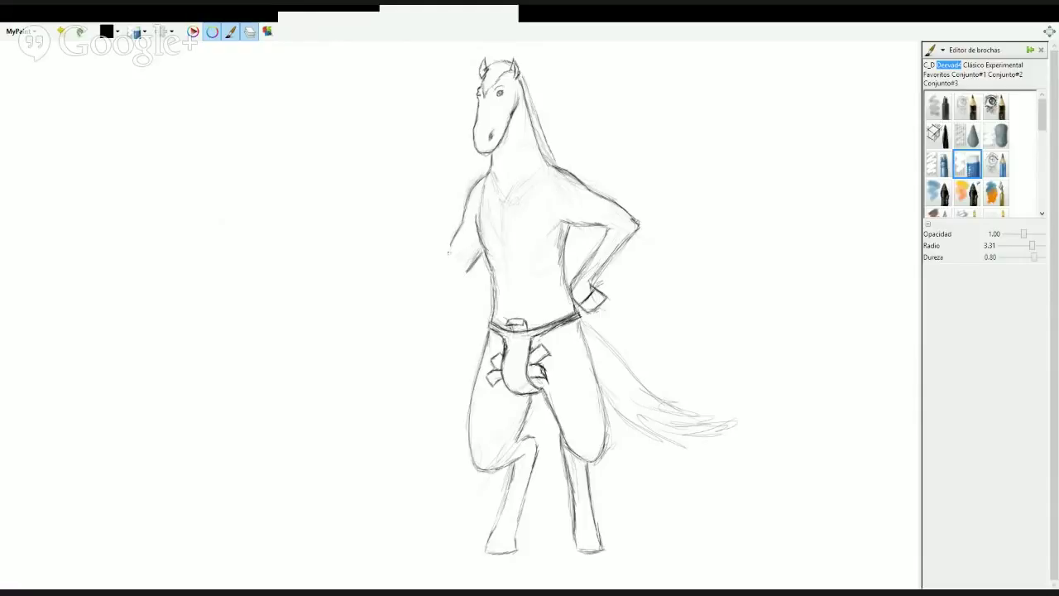
Redraw the unfinished arm in pencil with a bent elbow and raised forearm, and erase part of the loincloth's upper outline
click(995, 106)
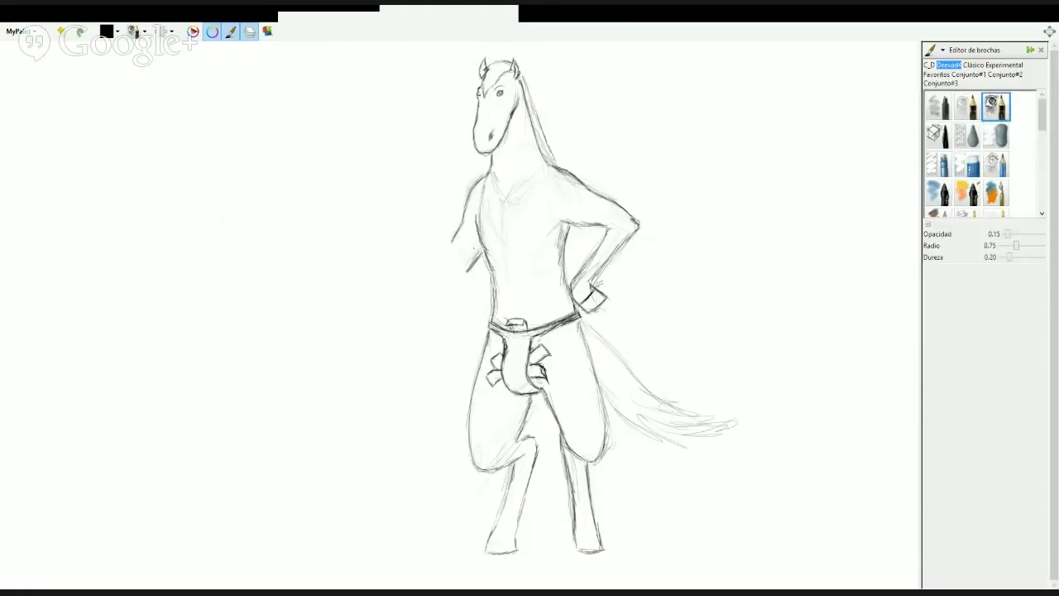
drag(468, 269, 454, 290)
drag(455, 234, 444, 260)
drag(424, 258, 441, 291)
mouse_move(412, 241)
mouse_down()
mouse_move(435, 286)
mouse_move(452, 298)
mouse_move(461, 290)
mouse_move(435, 242)
mouse_move(447, 260)
mouse_move(406, 249)
mouse_up()
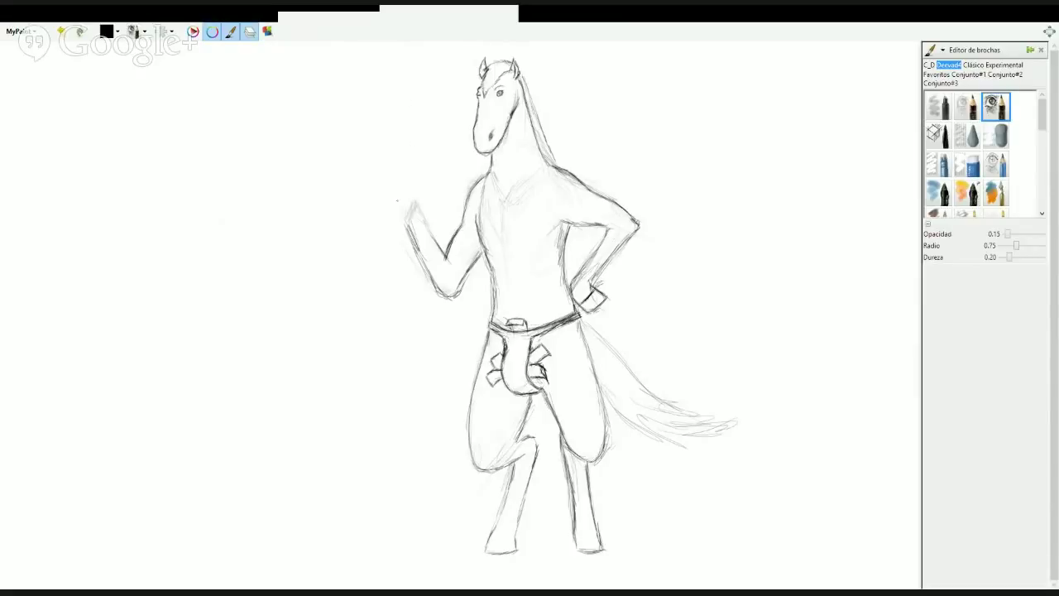
drag(417, 209, 437, 247)
click(938, 164)
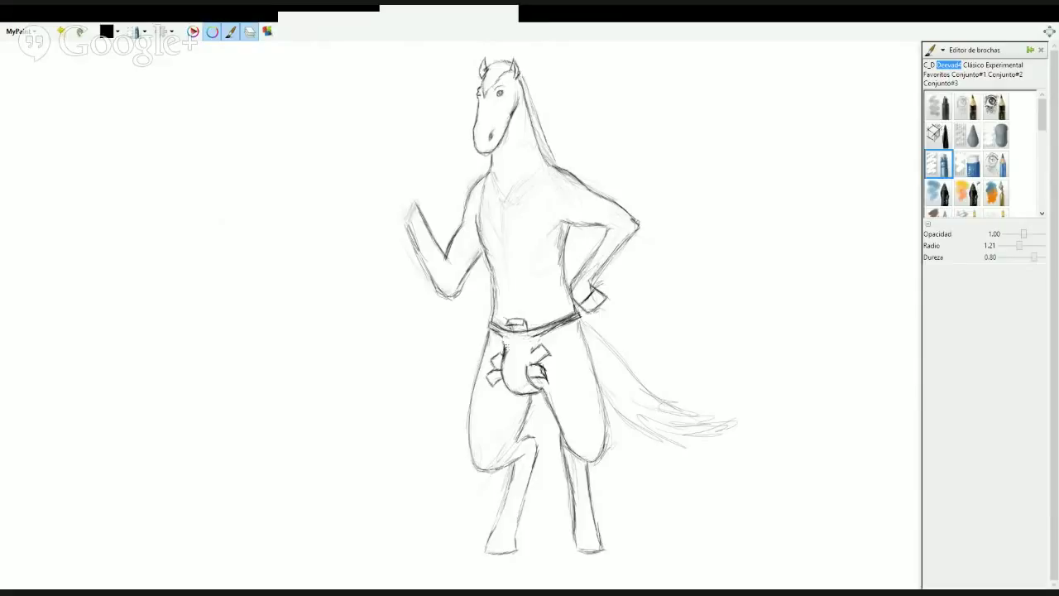
click(993, 114)
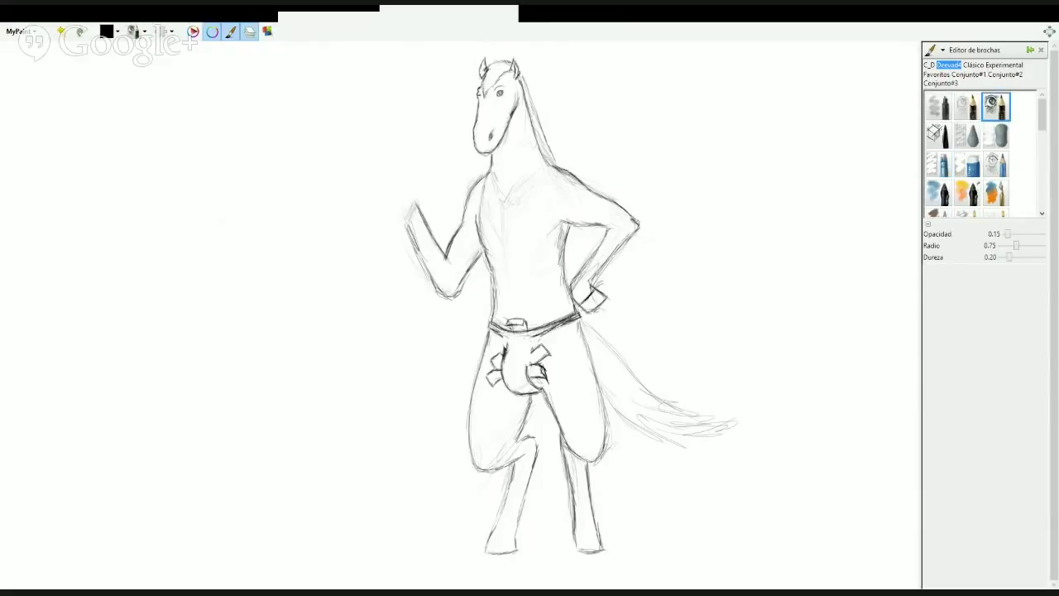
Sketch a boxy closed hand at the end of the horse figure's raised forearm
mouse_move(498, 336)
mouse_down()
mouse_move(531, 336)
mouse_move(529, 358)
mouse_up()
mouse_move(393, 208)
mouse_down()
mouse_move(403, 223)
mouse_move(393, 211)
mouse_move(414, 197)
mouse_up()
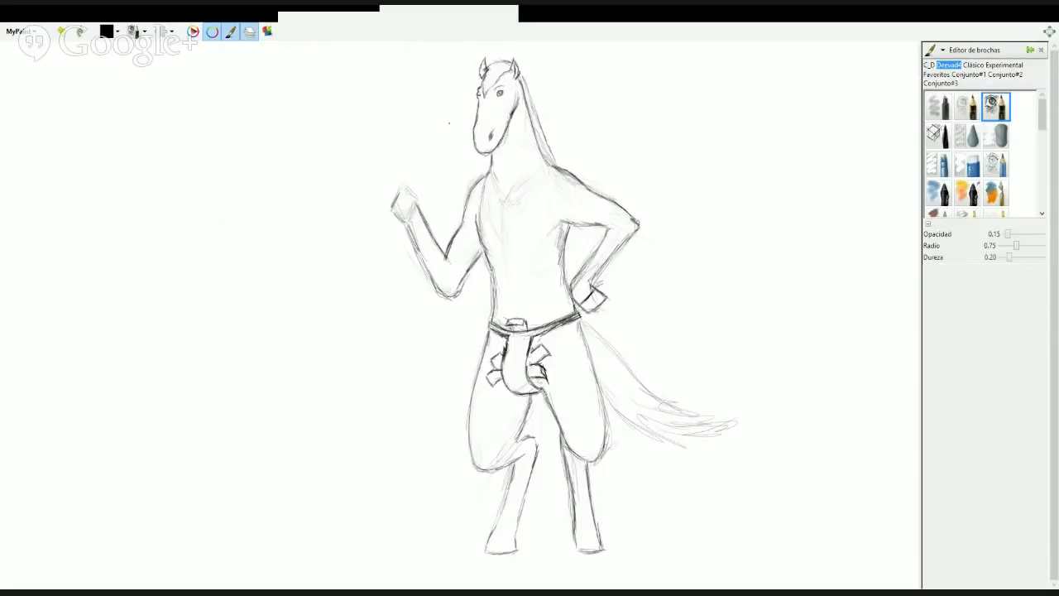
mouse_move(402, 185)
mouse_down()
mouse_move(393, 212)
mouse_move(415, 204)
mouse_up()
mouse_move(410, 193)
mouse_down()
mouse_move(407, 225)
mouse_move(414, 215)
mouse_up()
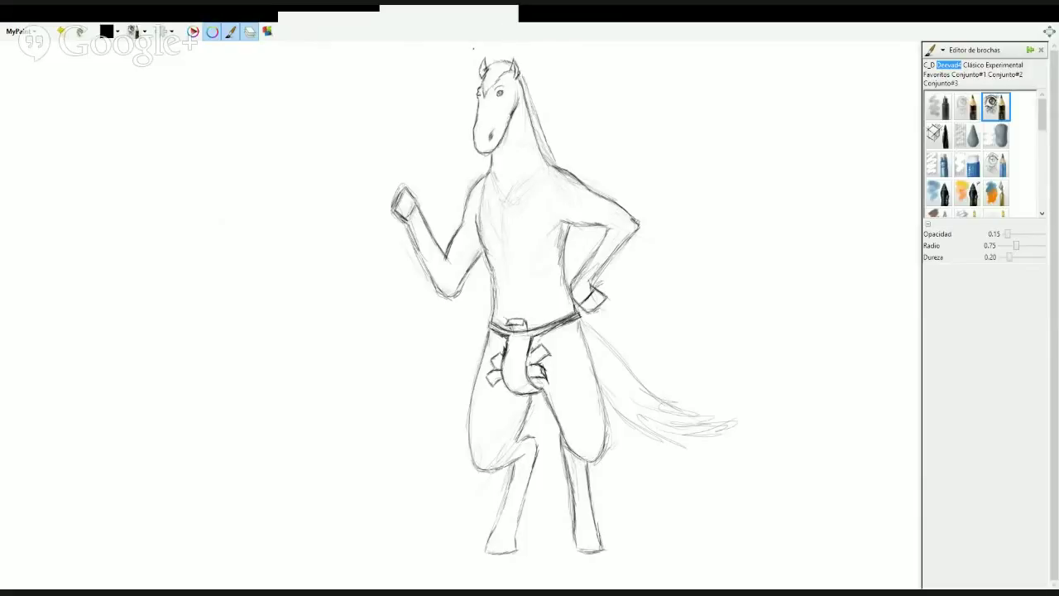
Erase the horse figure's raised forearm and hand with the large eraser brush
click(940, 165)
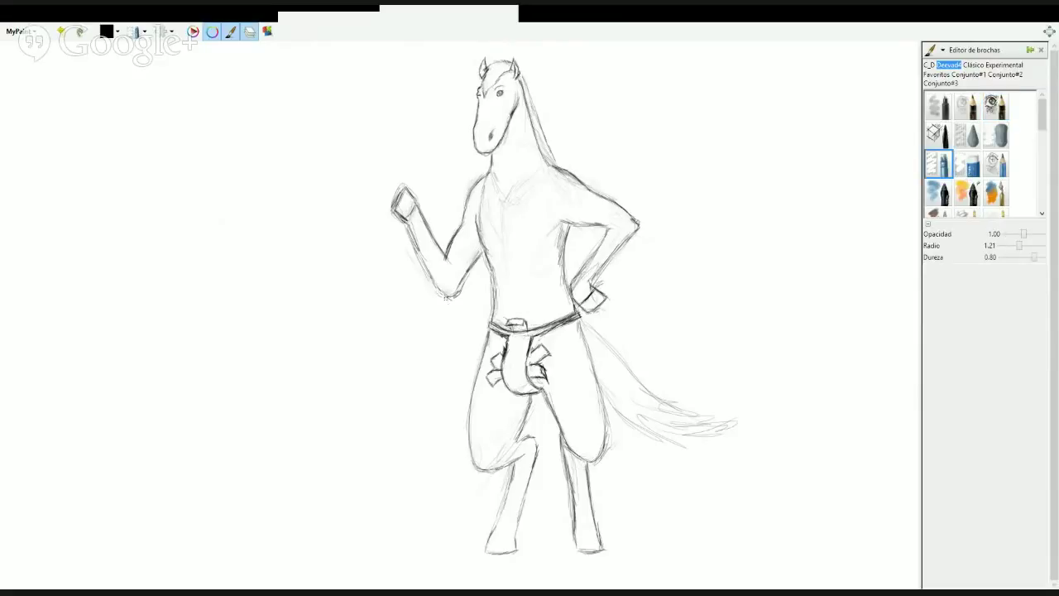
click(961, 170)
mouse_move(433, 278)
mouse_down()
mouse_move(464, 287)
mouse_move(426, 267)
mouse_move(420, 237)
mouse_move(461, 261)
mouse_move(434, 237)
mouse_move(408, 180)
mouse_move(414, 271)
mouse_move(408, 217)
mouse_up()
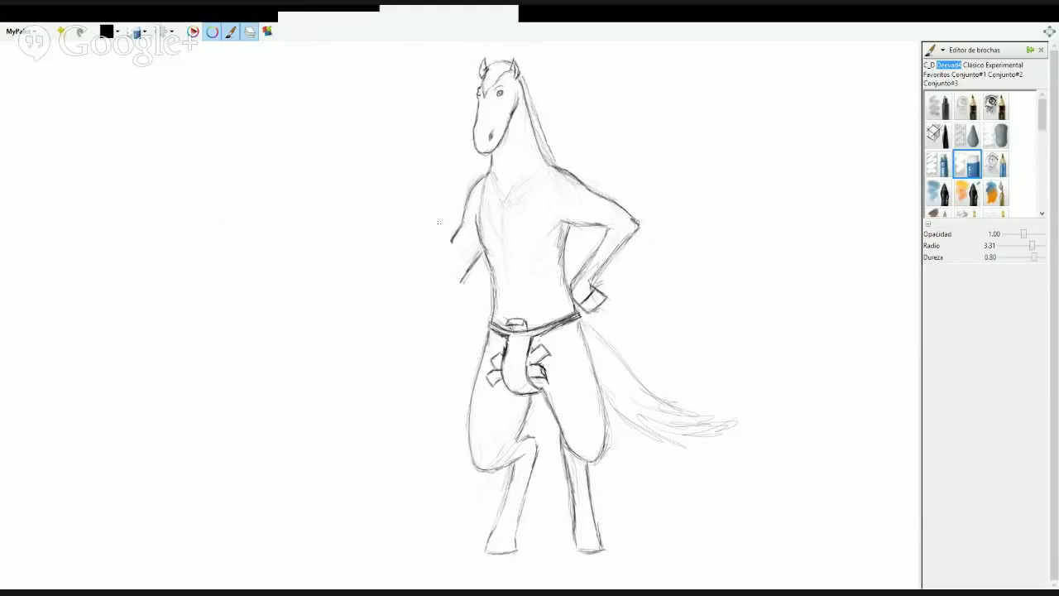
Redraw the raised forearm from the elbow upward with the dark sketching pencil brush
click(994, 106)
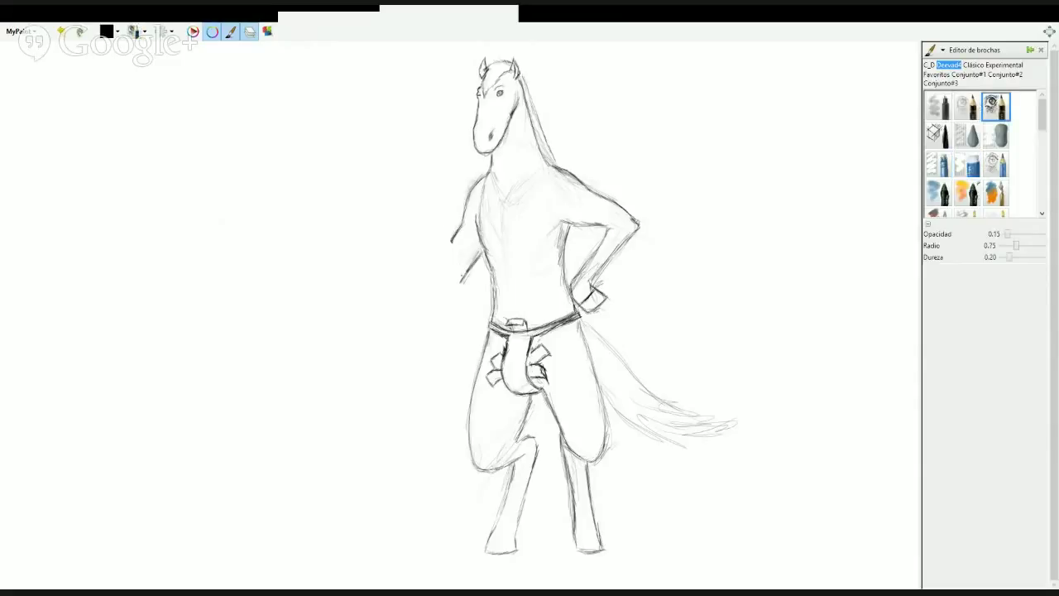
mouse_move(450, 281)
mouse_down()
mouse_move(435, 261)
mouse_move(460, 284)
mouse_move(427, 246)
mouse_up()
drag(421, 216, 450, 244)
mouse_move(430, 227)
mouse_down()
mouse_move(452, 246)
mouse_move(426, 244)
mouse_up()
drag(411, 226, 430, 253)
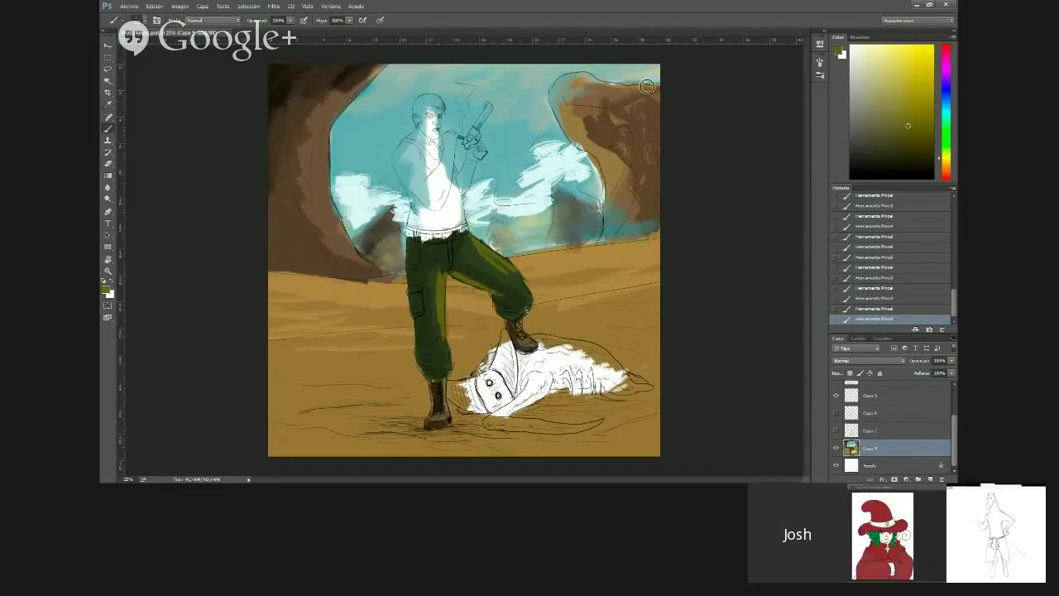
Switch to the soldier painting in Photoshop and choose a dark brown brush colour for work around the waist
alt+click(330, 175)
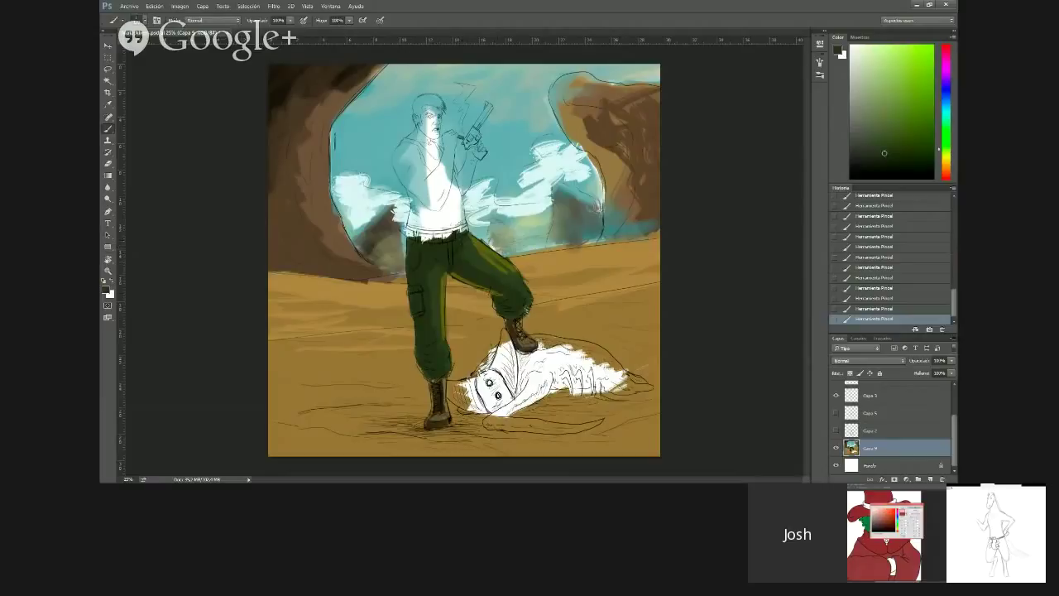
key(z)
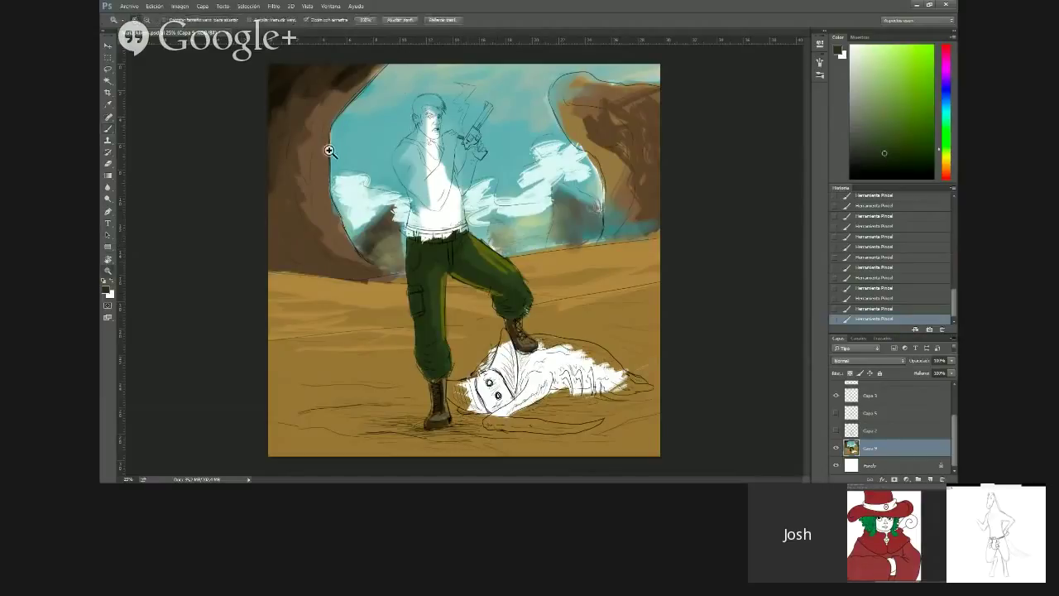
click(331, 150)
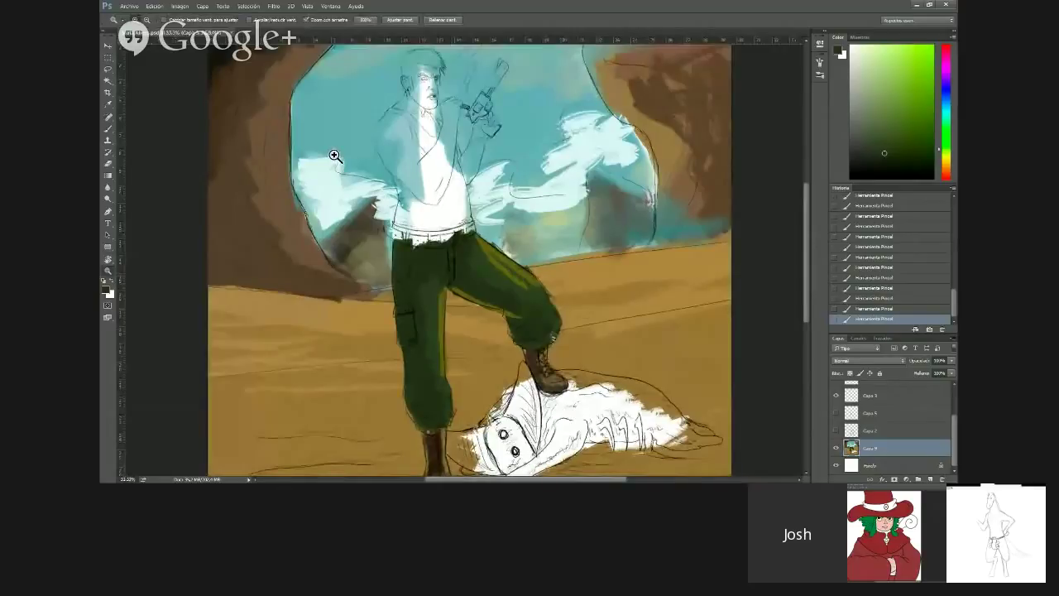
click(454, 235)
key(b)
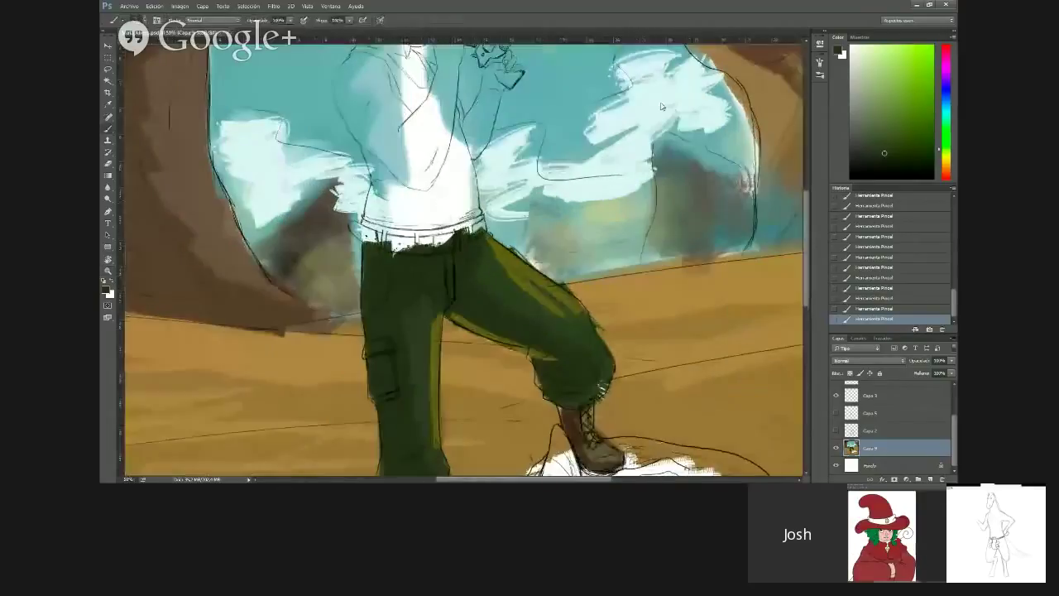
click(946, 155)
alt+click(663, 102)
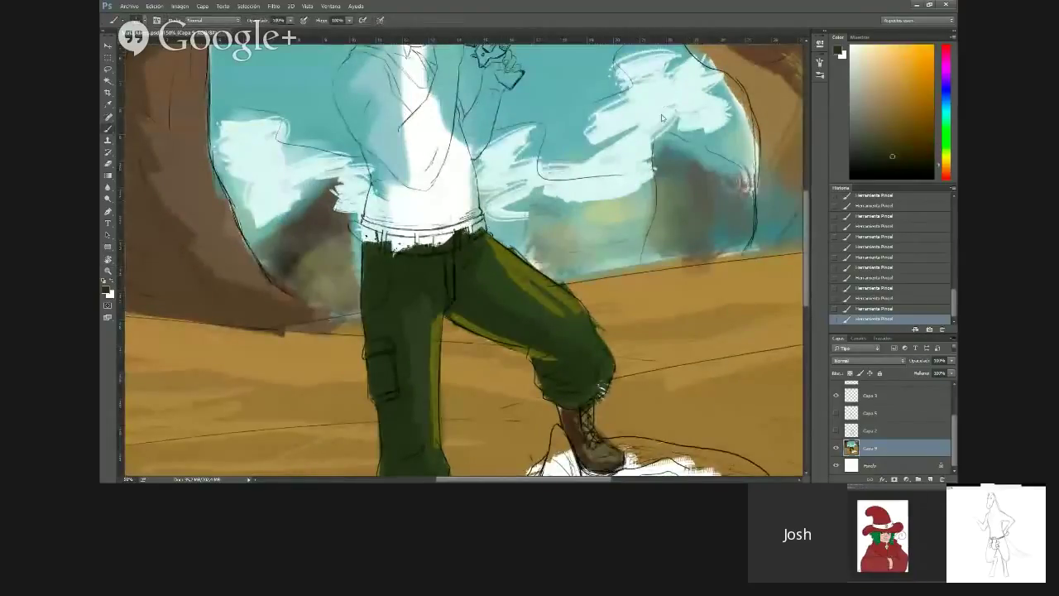
alt+click(633, 97)
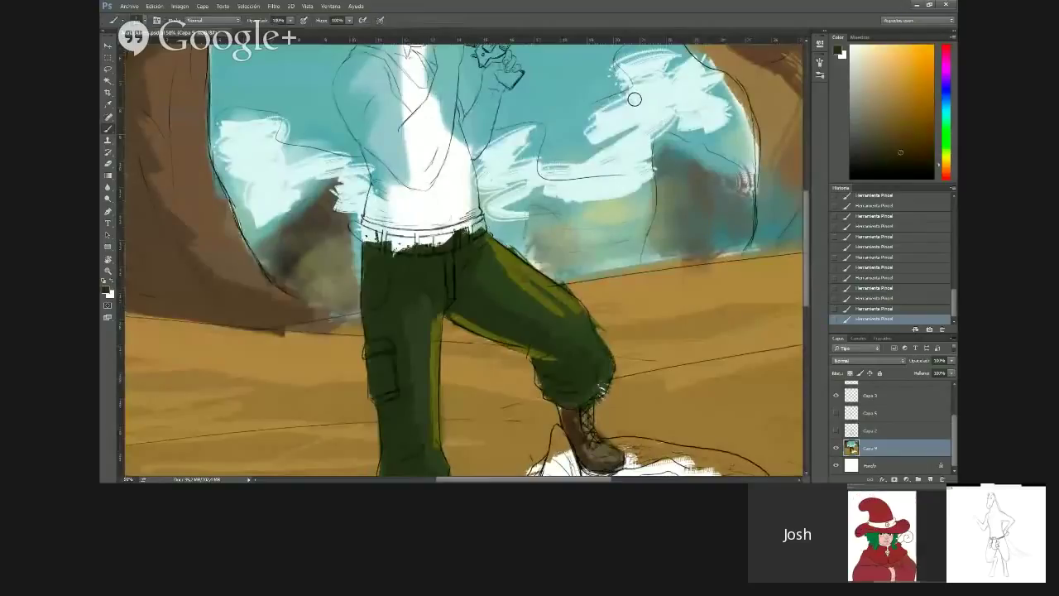
Adjust the brush in the brush presets and set the painting colour to dark blue
click(132, 19)
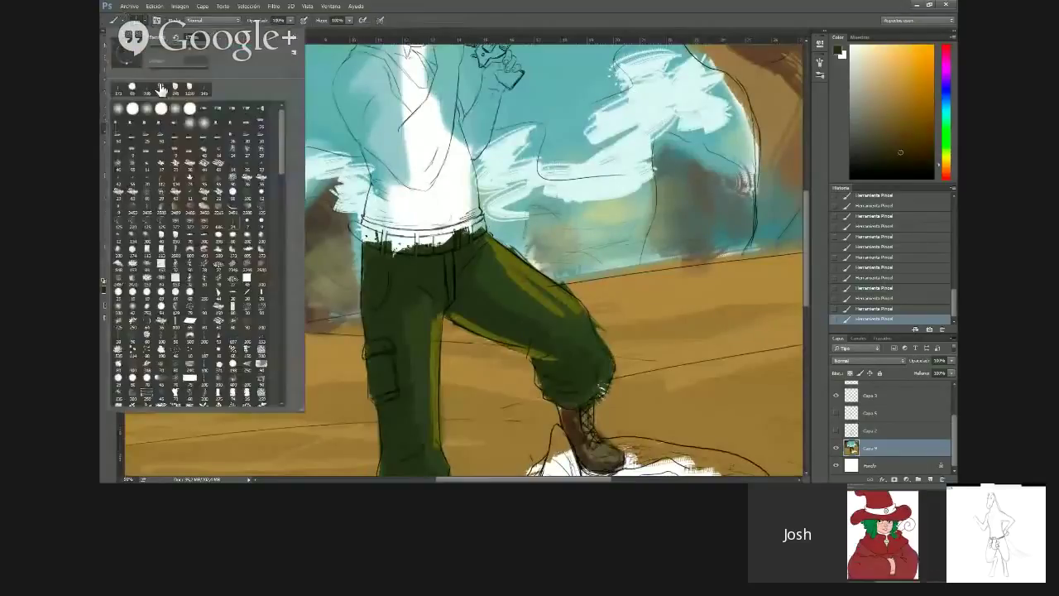
double_click(191, 37)
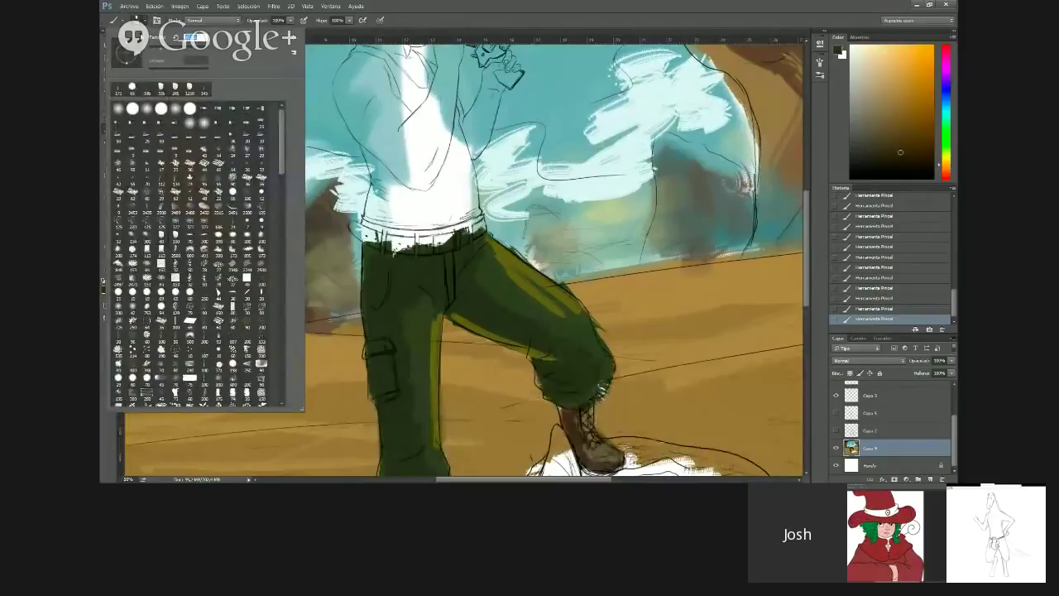
click(665, 72)
click(945, 95)
click(895, 149)
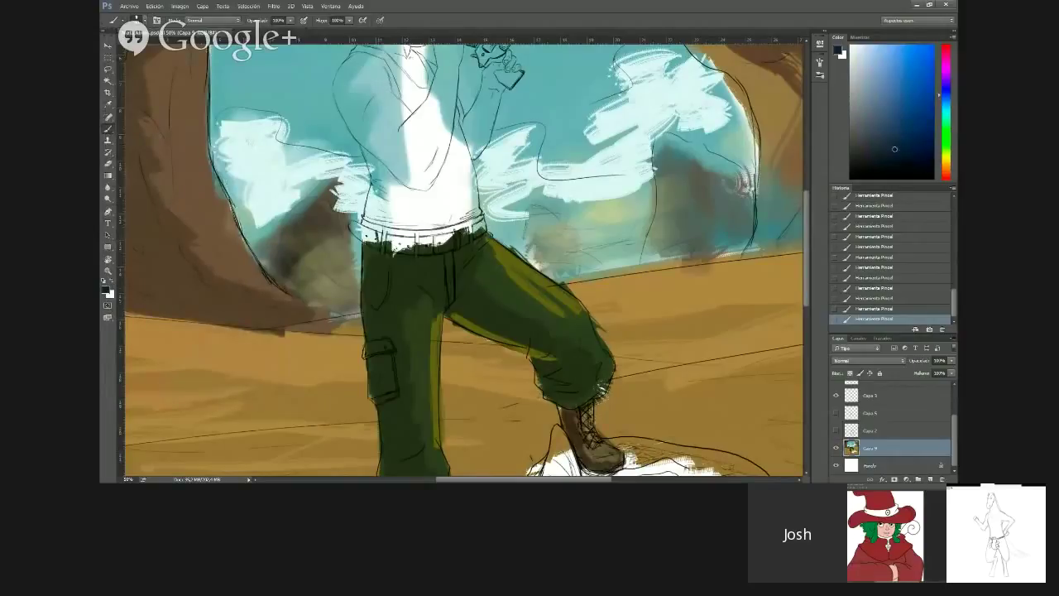
Paint the belt across the standing man's waist in dark blue and a more neutral dark grey-blue
mouse_move(354, 229)
mouse_down()
mouse_move(380, 242)
mouse_move(363, 228)
mouse_up()
click(880, 155)
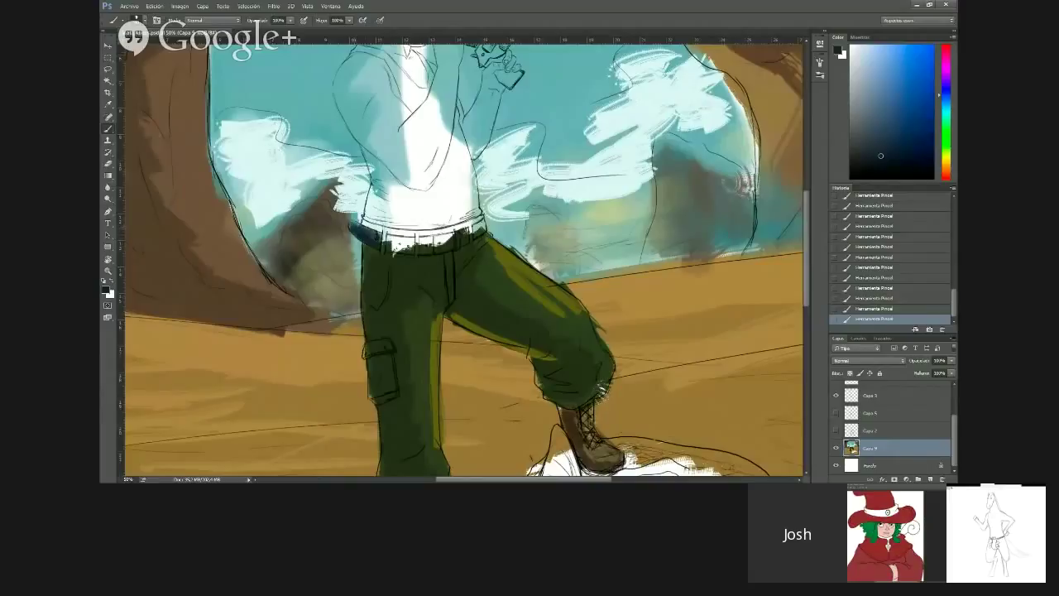
mouse_move(390, 238)
mouse_down()
mouse_move(389, 248)
mouse_move(404, 249)
mouse_move(405, 239)
mouse_move(484, 225)
mouse_move(475, 230)
mouse_up()
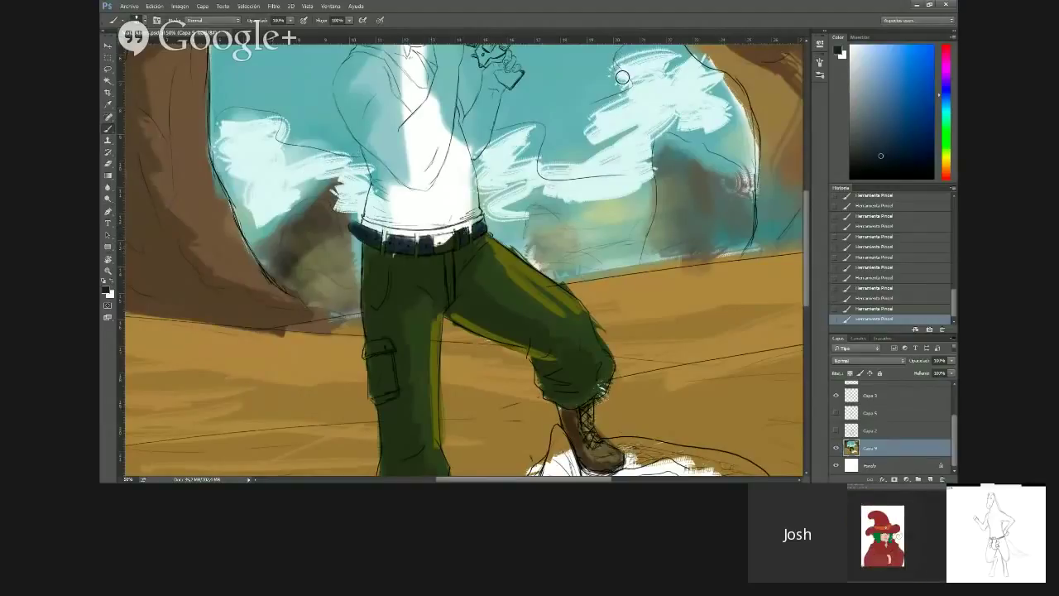
click(872, 143)
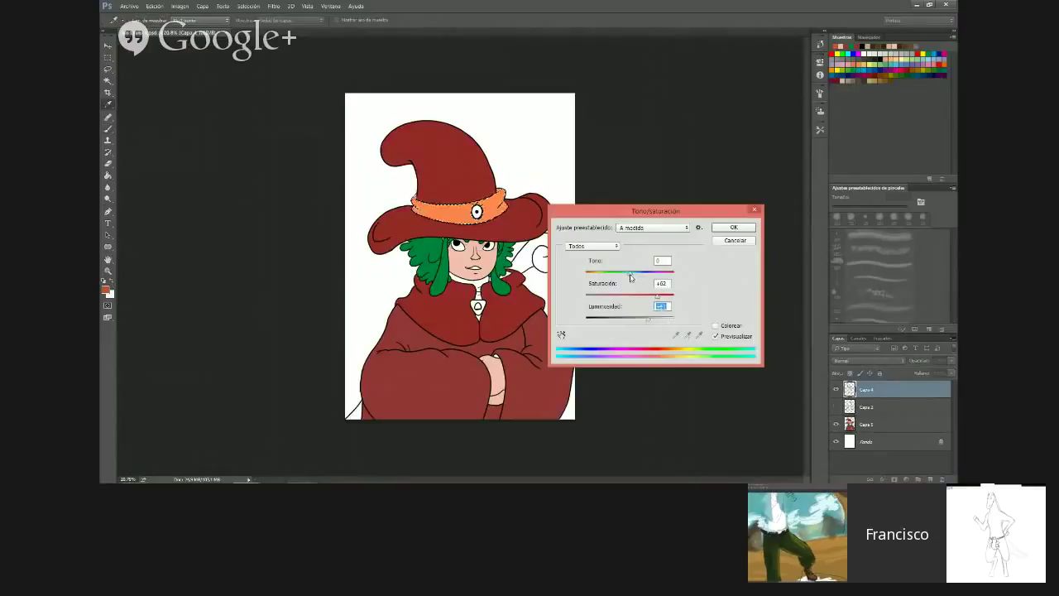
Shift the witch's hat band to a redder orange with Hue/Saturation and apply the adjustment
key(Tab)
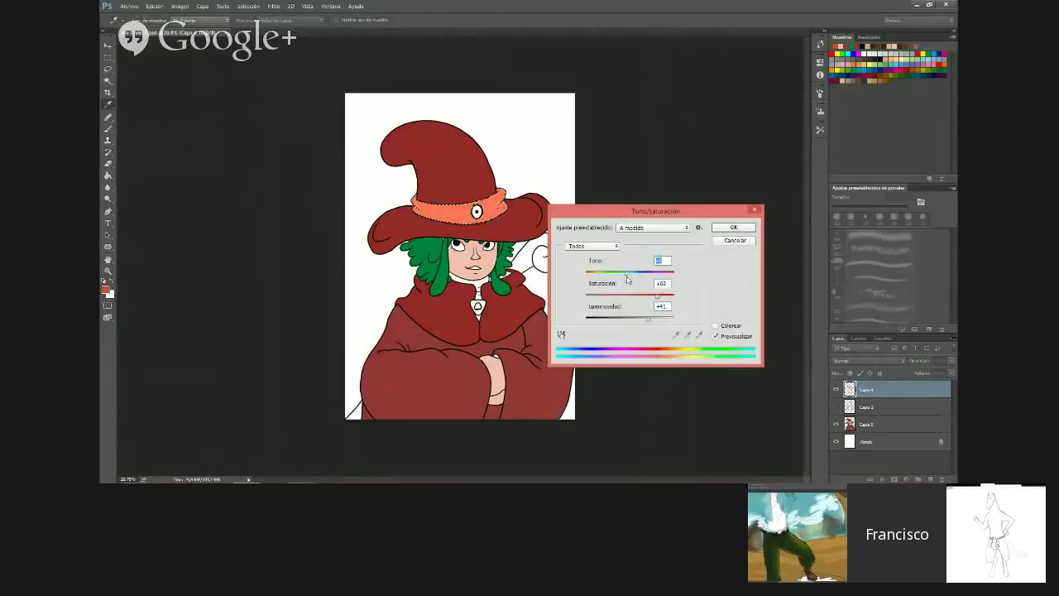
click(733, 227)
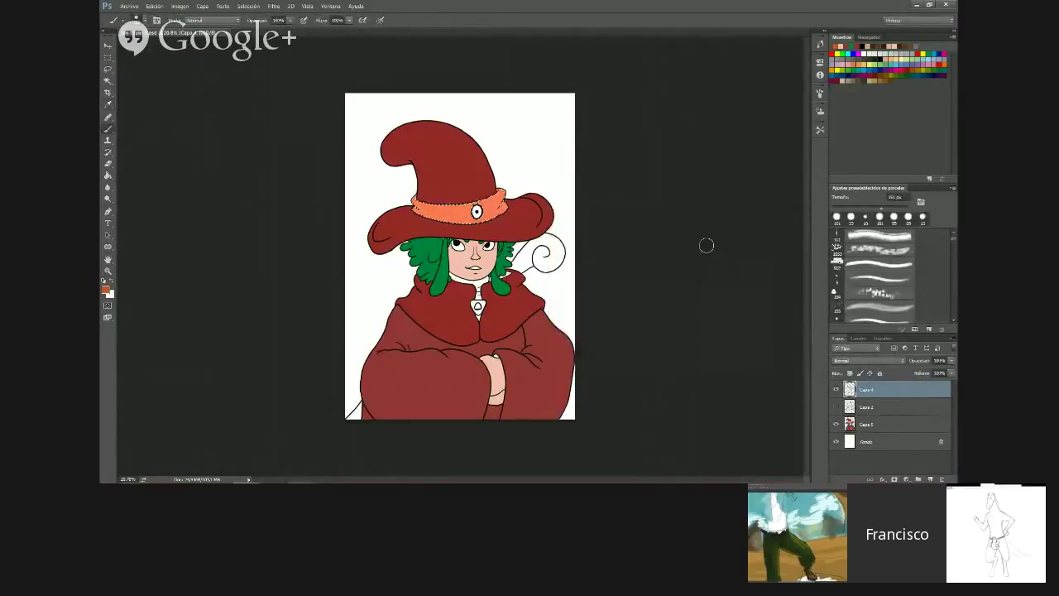
Deselect the hat band and activate the layer holding the character's flat colours
click(109, 58)
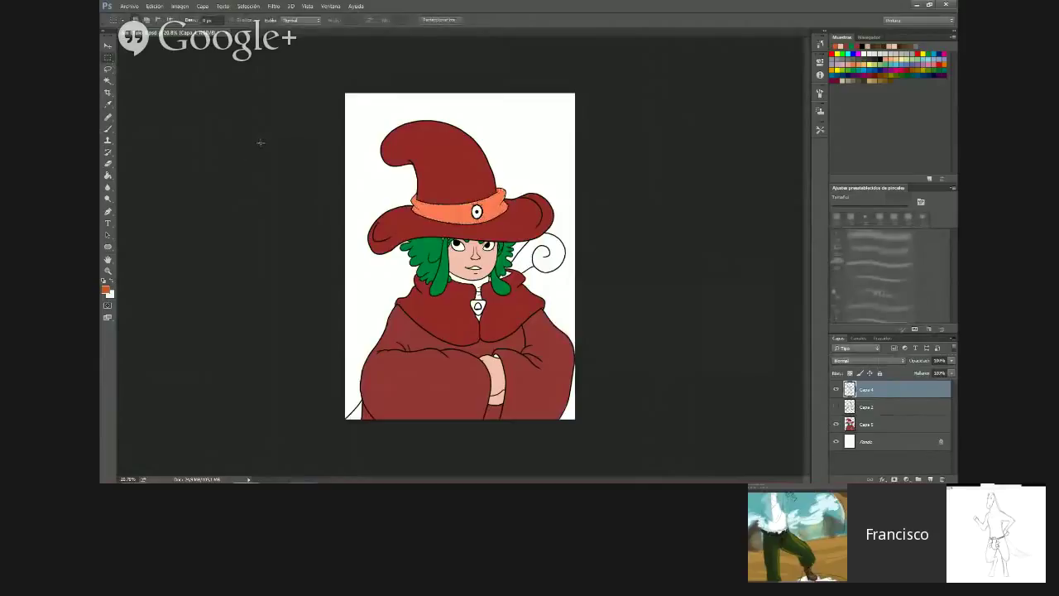
scroll(511, 290, up, 4)
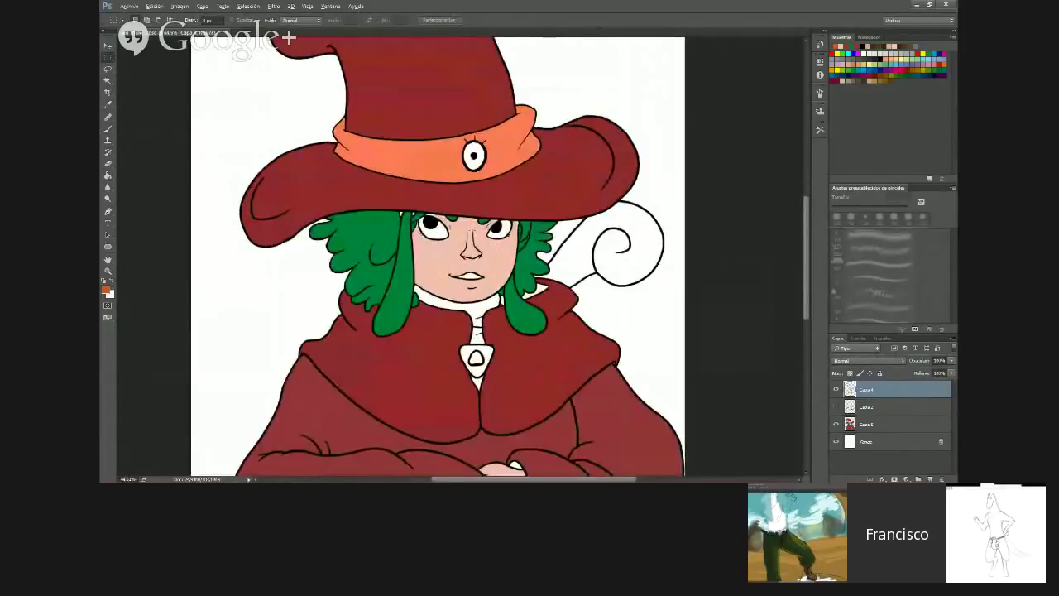
key(b)
scroll(476, 231, up, 1)
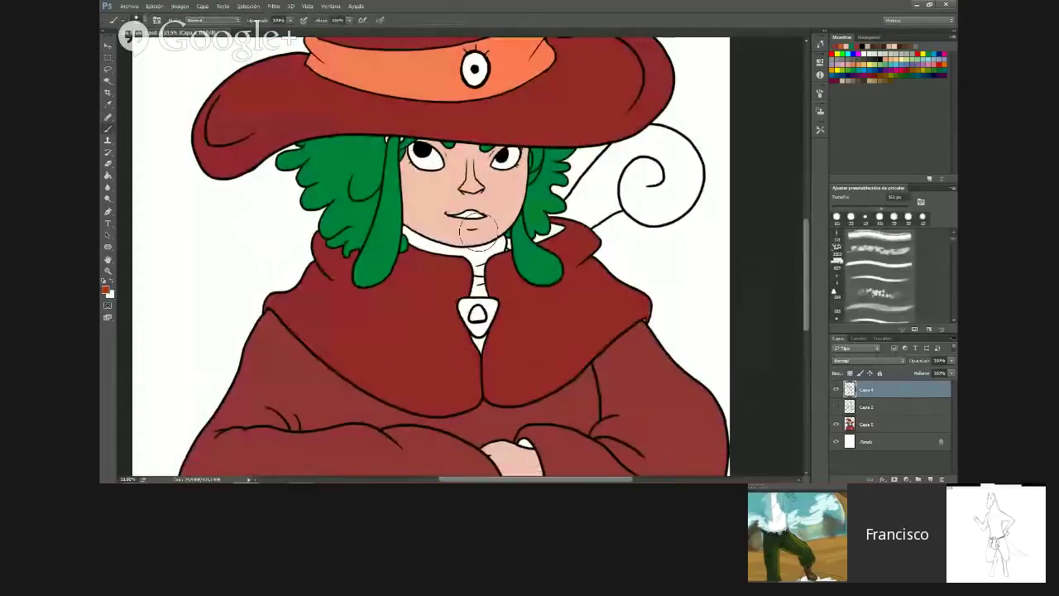
scroll(475, 232, up, 2)
scroll(630, 317, down, 4)
key(ctrl+d)
click(867, 424)
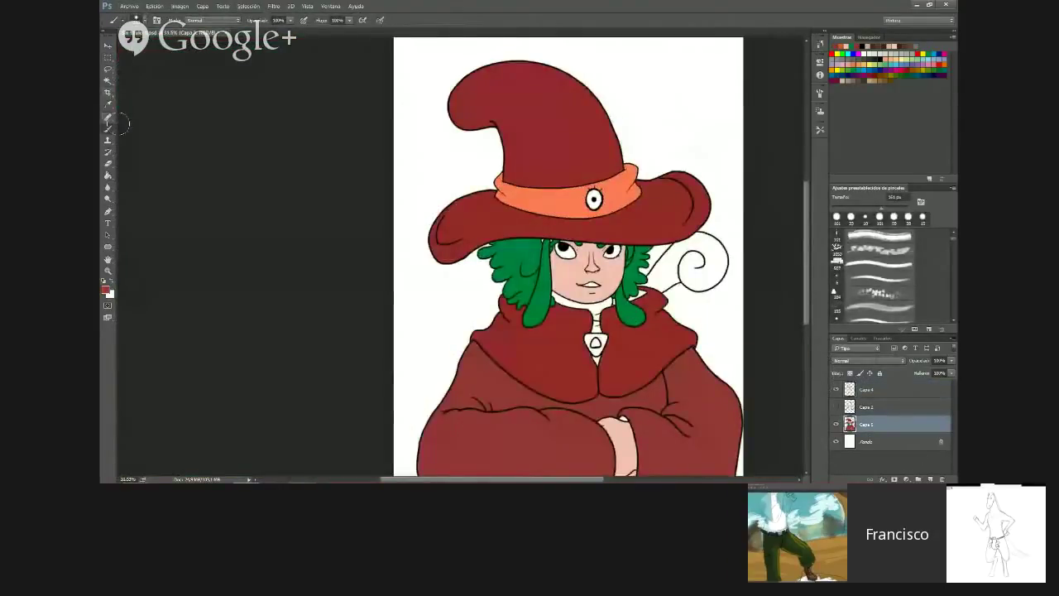
Sample the hat band's orange as the foreground colour, and step back to the unfilled band selection
alt+click(502, 192)
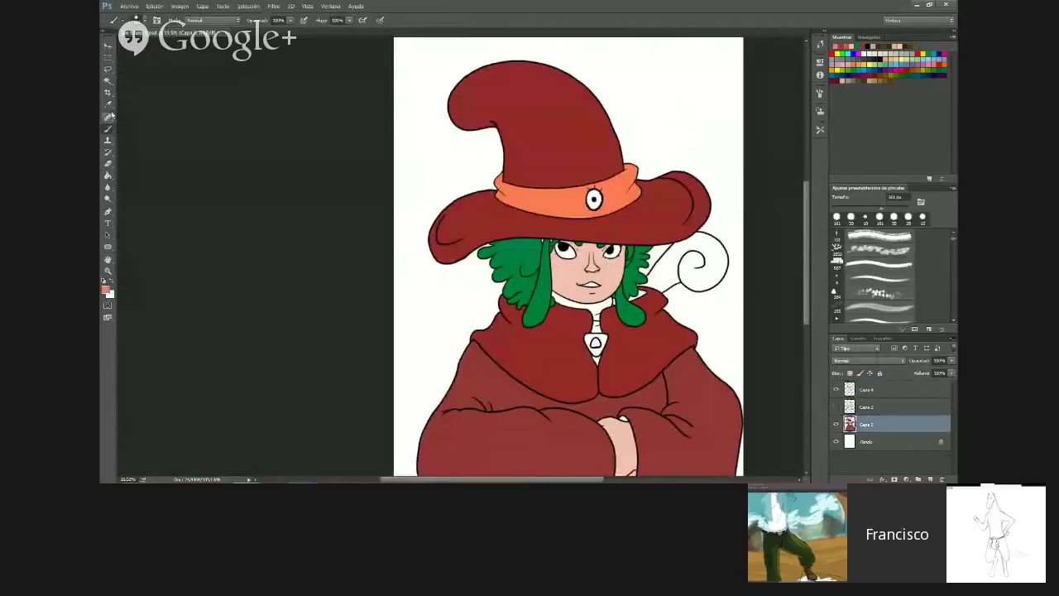
key(ctrl+alt+z)
key(ctrl+alt+z)
key(ctrl+alt+z)
key(ctrl+alt+z)
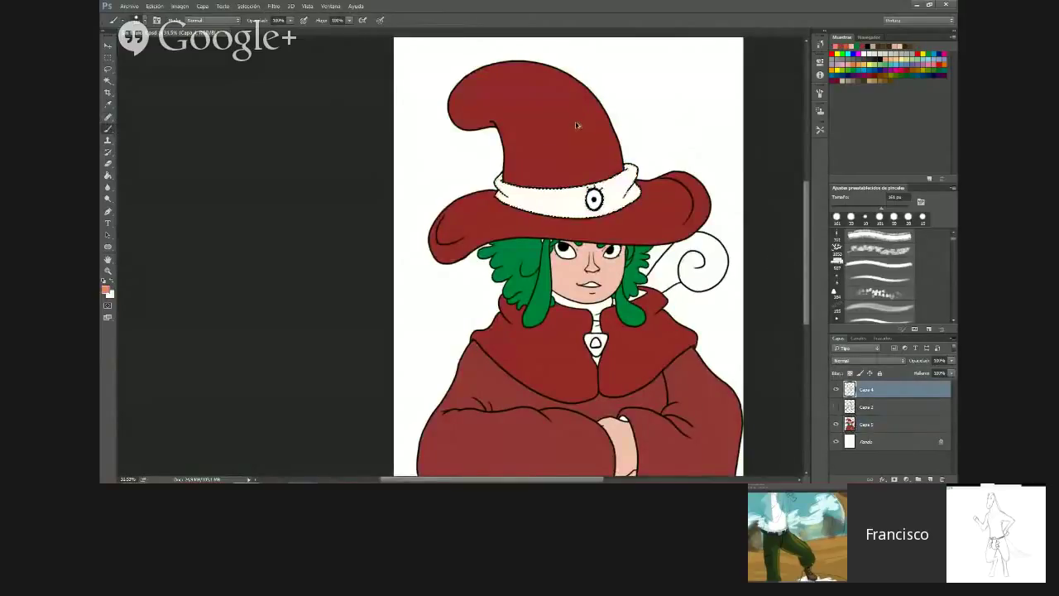
Brush the sampled orange over the selected hat band on the character's flat-colour layer
key(alt+bracketleft)
key(alt+bracketleft)
mouse_move(596, 207)
mouse_down()
mouse_move(626, 183)
mouse_move(516, 200)
mouse_move(493, 182)
mouse_up()
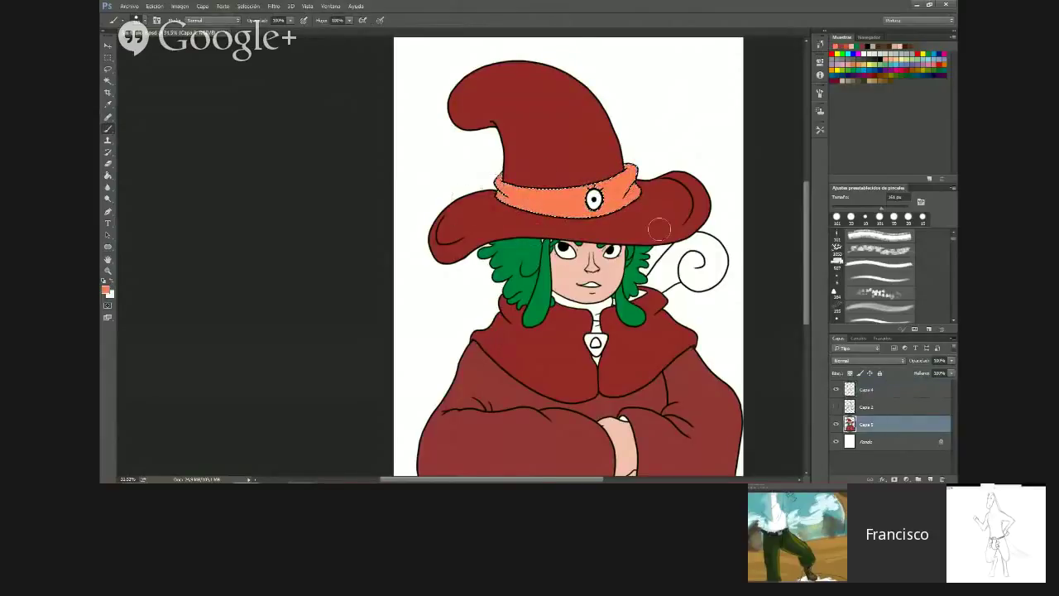
Activate layer Capa 4 and select the curled staff's area with the Magic Wand
scroll(659, 229, down, 5)
scroll(486, 246, up, 4)
scroll(485, 245, down, 1)
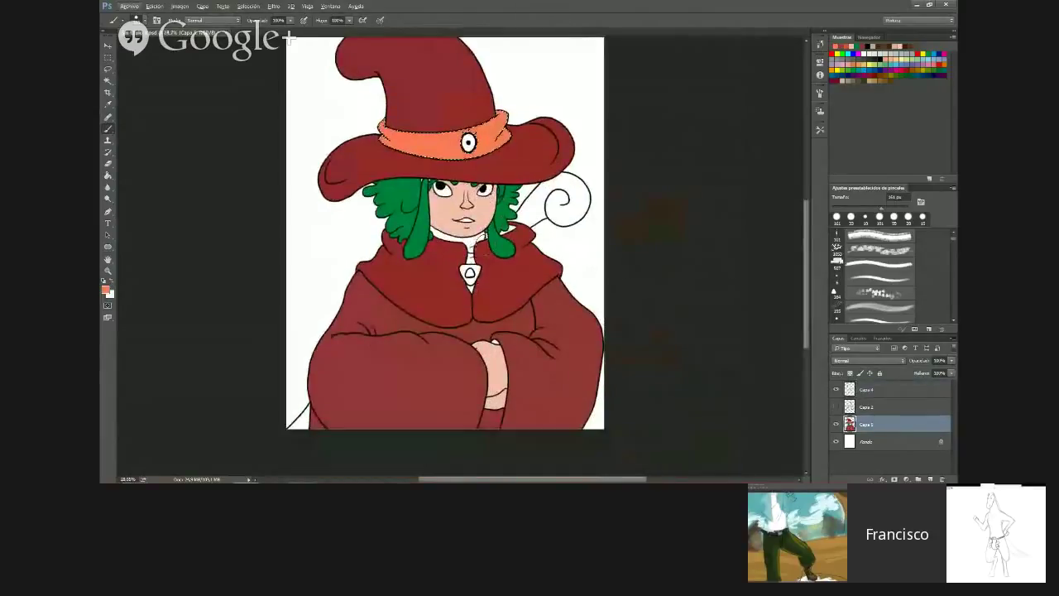
scroll(502, 357, up, 2)
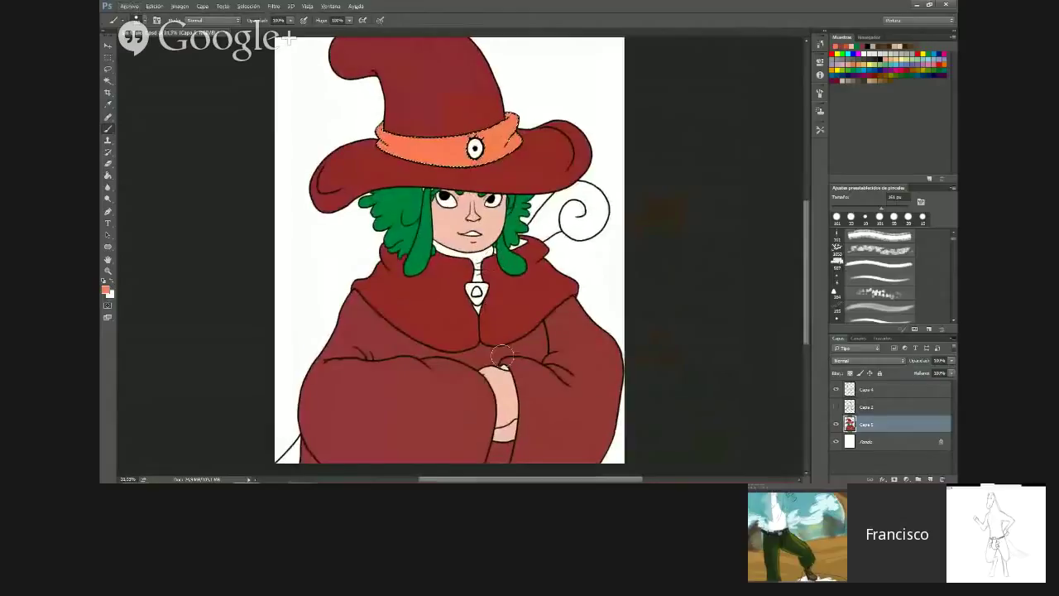
scroll(502, 357, up, 3)
scroll(791, 389, down, 2)
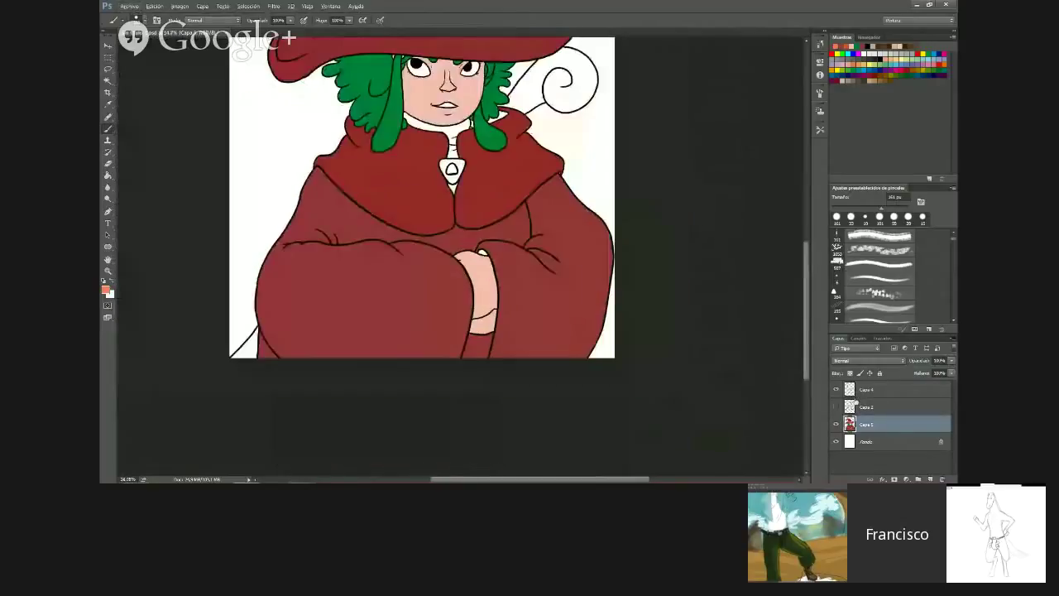
click(865, 389)
scroll(547, 289, down, 3)
scroll(547, 290, up, 2)
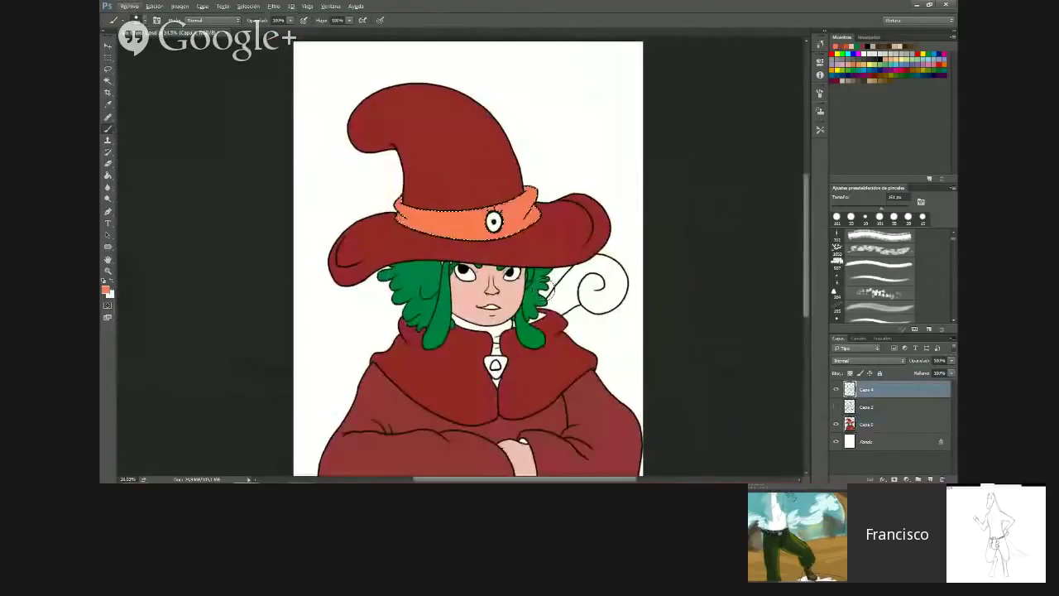
scroll(548, 289, up, 2)
scroll(478, 306, down, 3)
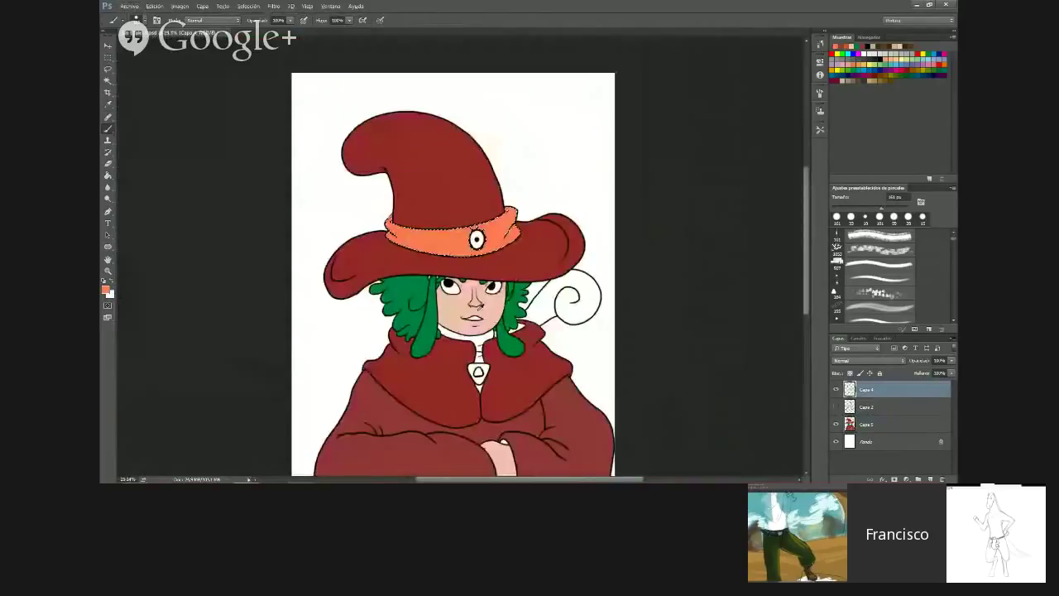
scroll(479, 306, down, 2)
key(w)
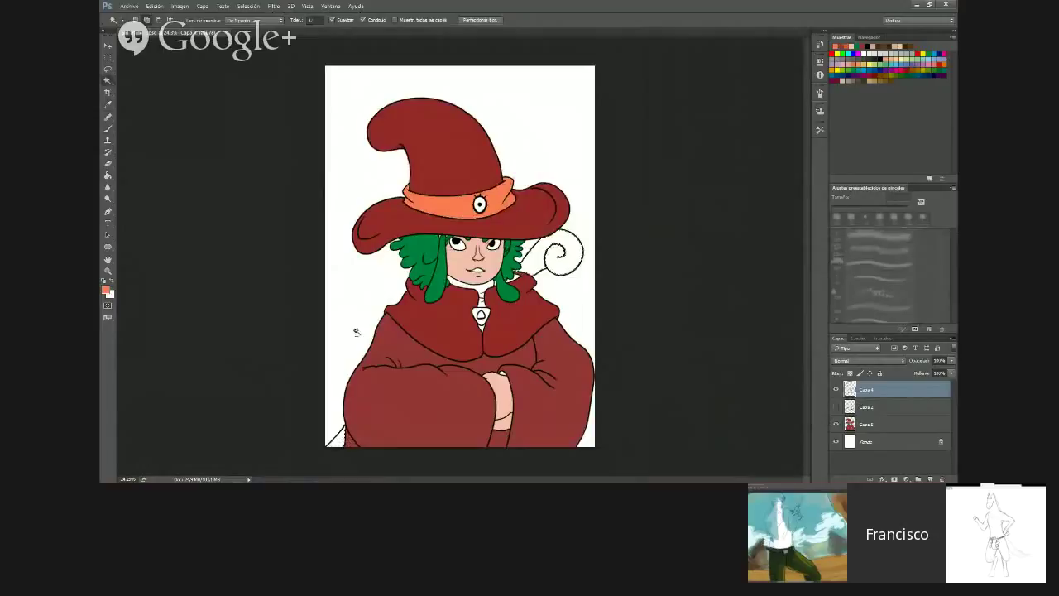
Expand the staff selection and confirm the expansion
click(248, 6)
mouse_move(265, 122)
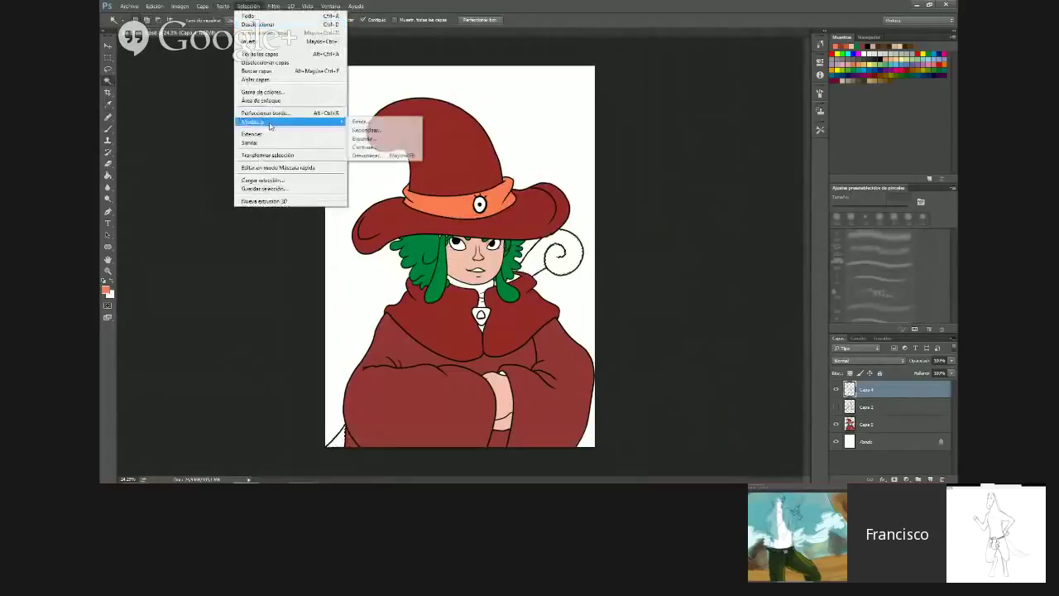
click(368, 138)
click(567, 159)
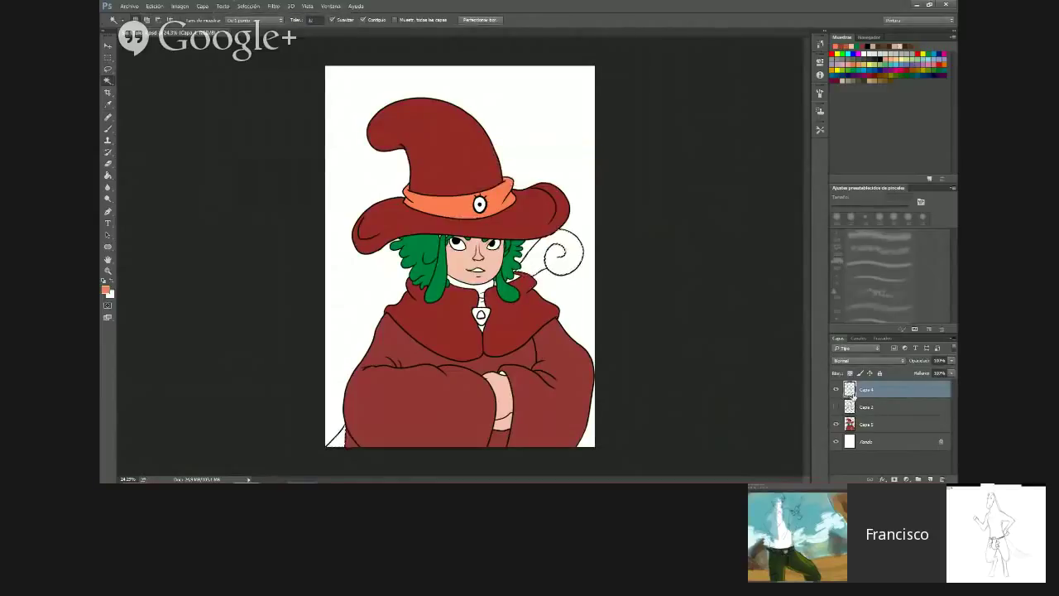
Activate the character's flat-colour layer below the line art
click(866, 422)
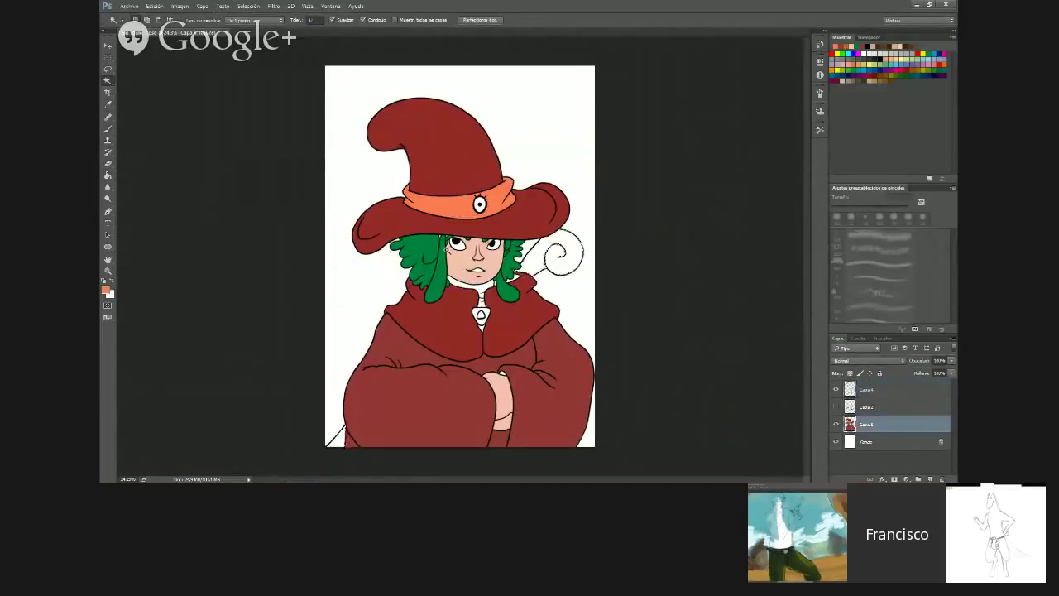
key(alt)
click(105, 290)
text(ff9a57)
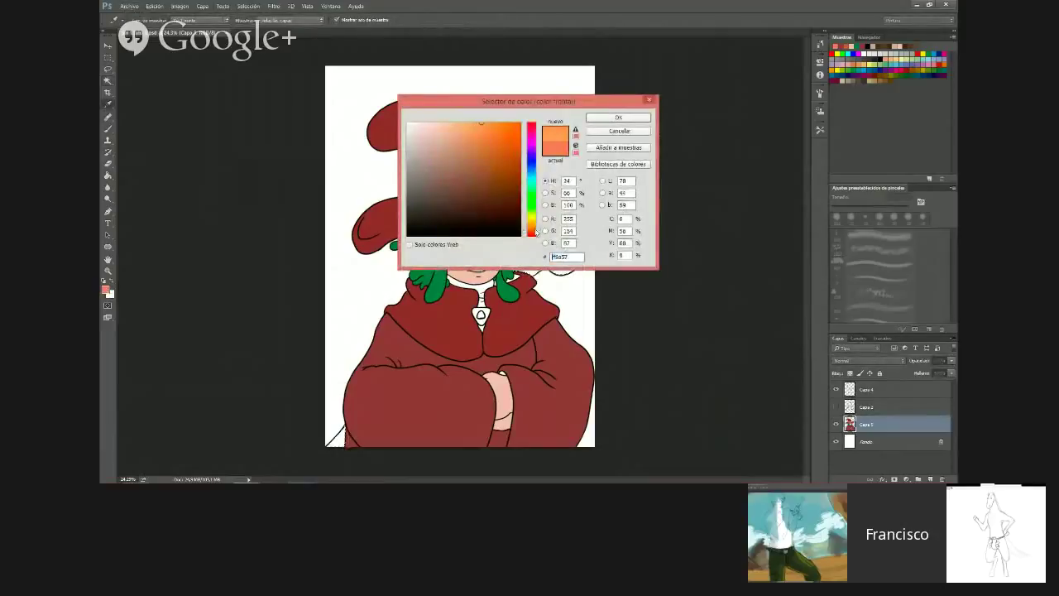
mouse_move(474, 206)
mouse_down()
mouse_move(485, 196)
mouse_move(464, 196)
mouse_up()
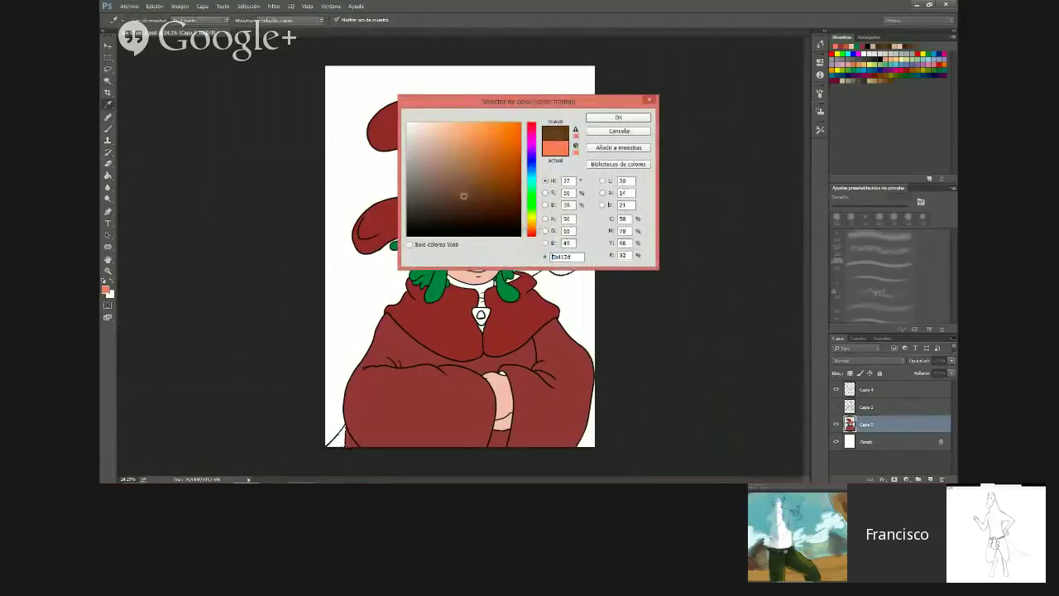
click(606, 130)
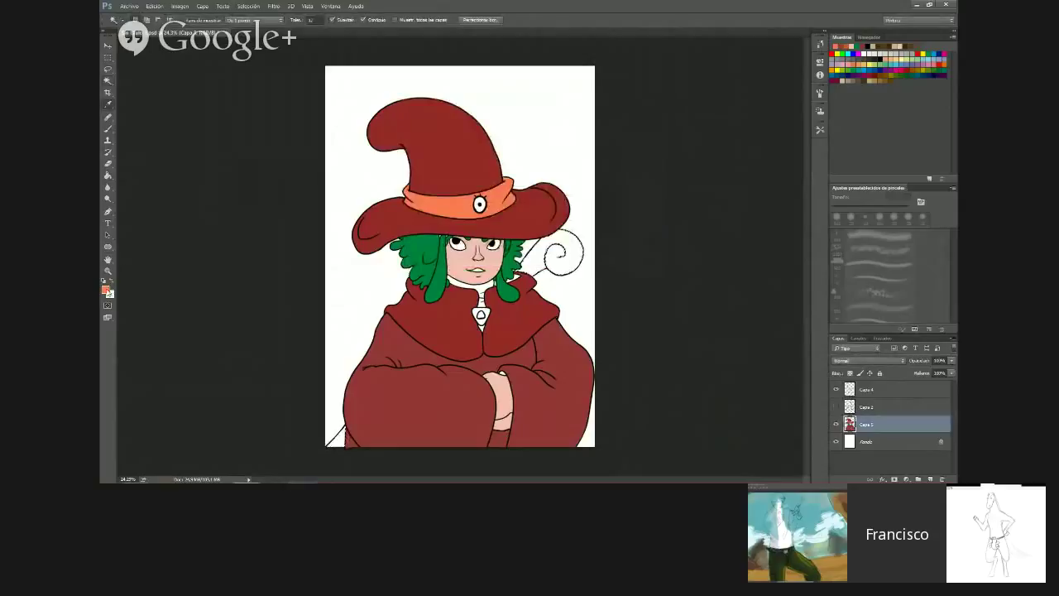
Set the foreground colour to the dark brown 492c18
click(106, 290)
mouse_move(464, 228)
mouse_down()
mouse_move(476, 209)
mouse_move(468, 220)
mouse_up()
click(532, 229)
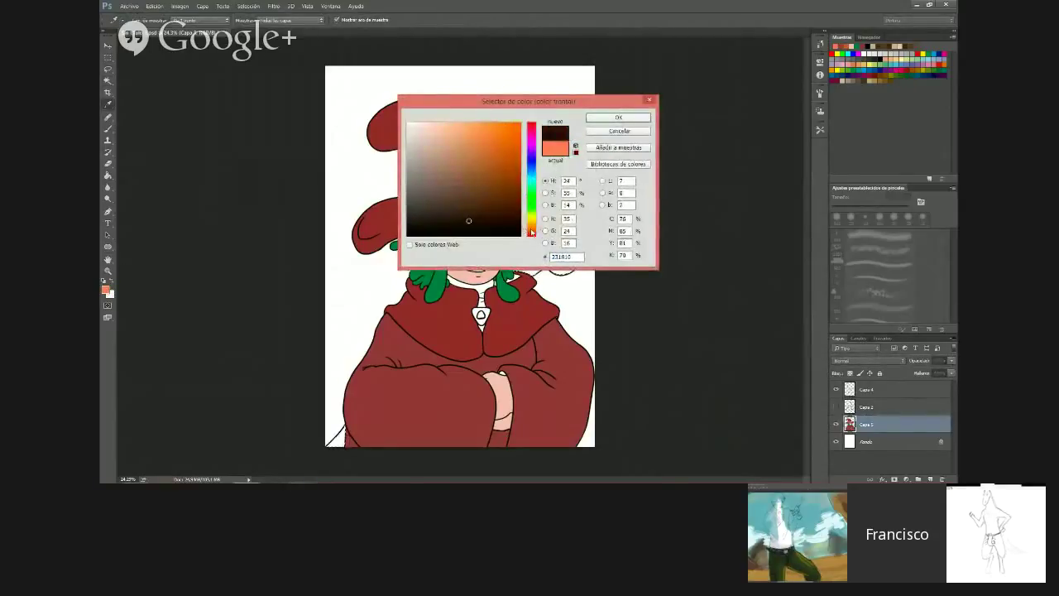
click(477, 210)
drag(472, 212, 483, 204)
click(602, 118)
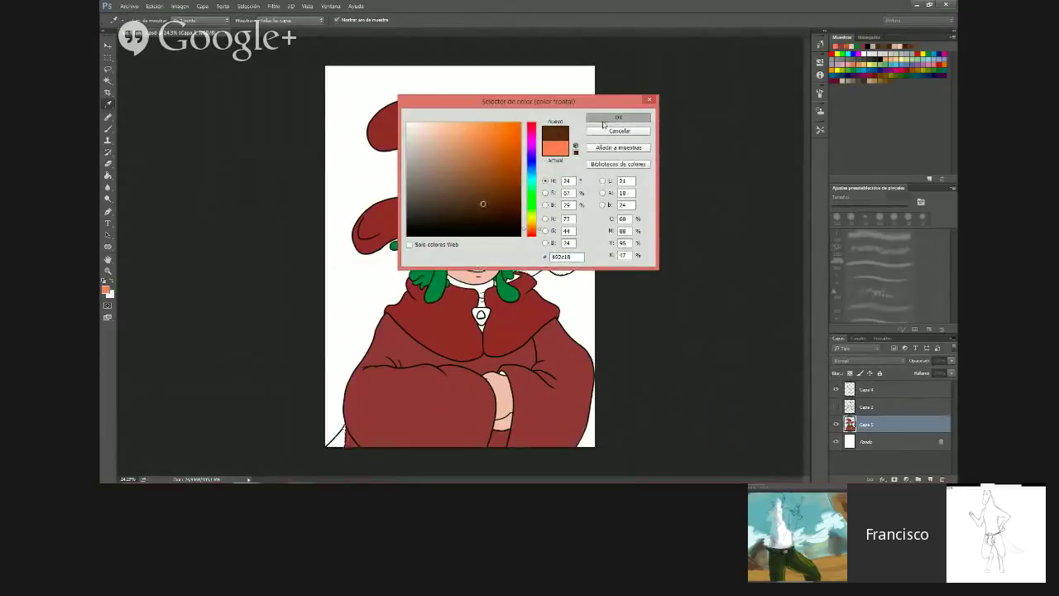
Fill the selected curled staff with the dark brown using the Paint Bucket, and clear the selection
click(107, 175)
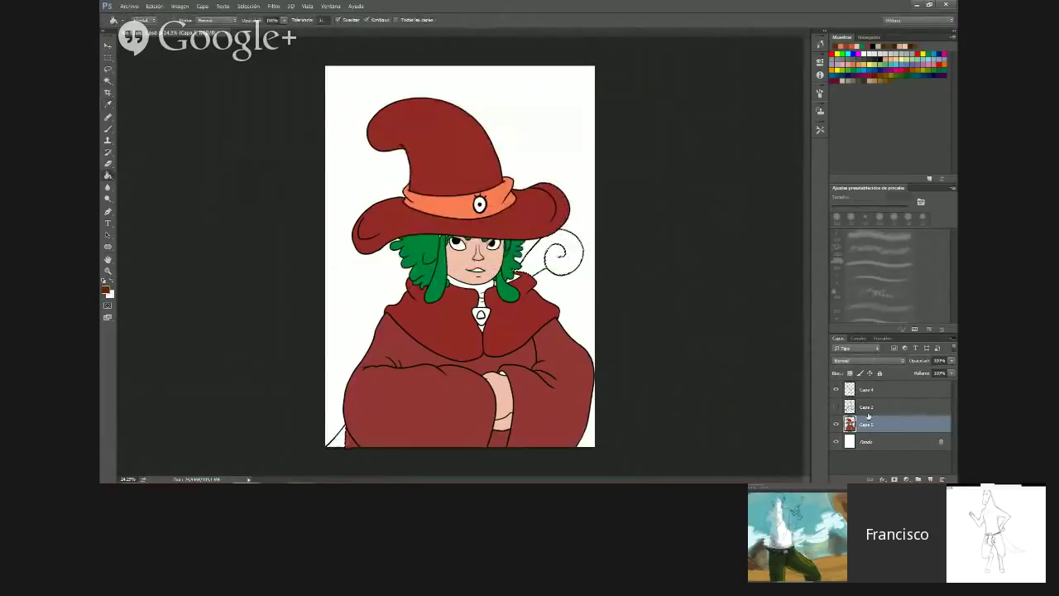
click(523, 258)
scroll(432, 350, down, 2)
scroll(432, 350, up, 2)
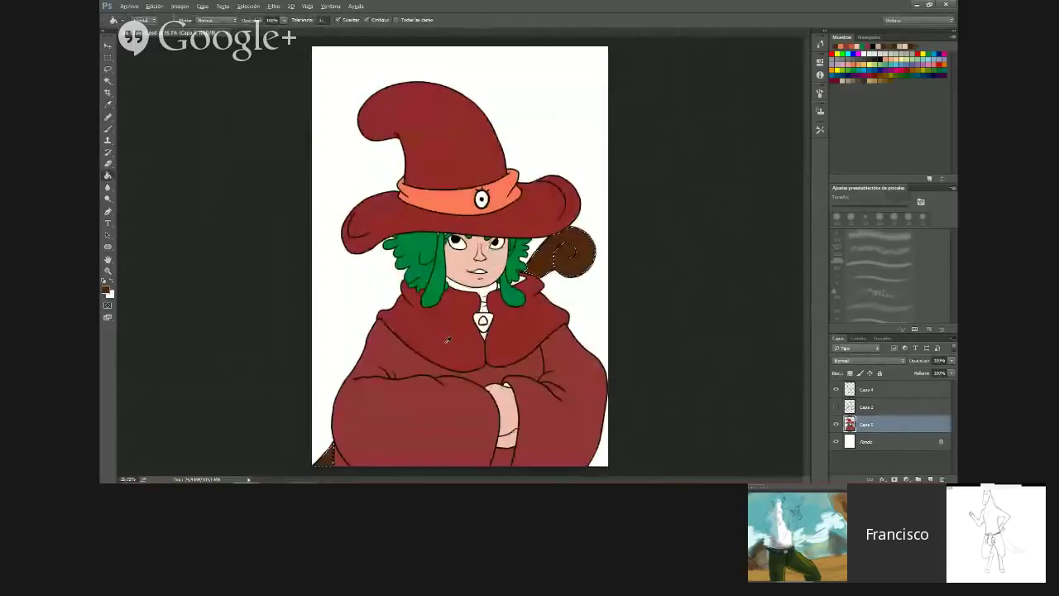
key(l)
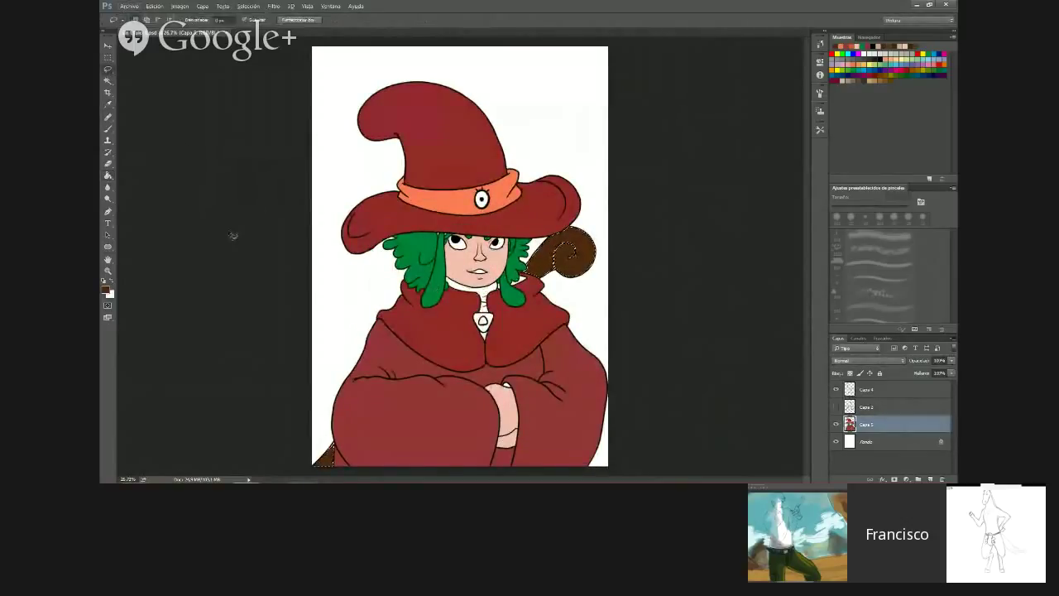
scroll(459, 256, down, 2)
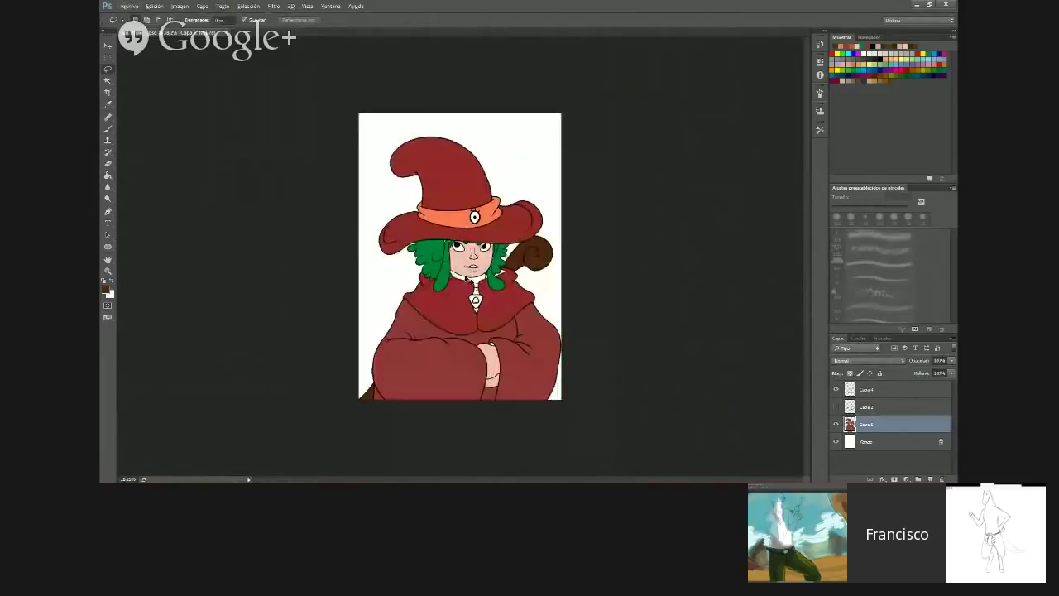
scroll(470, 281, up, 3)
scroll(466, 330, down, 3)
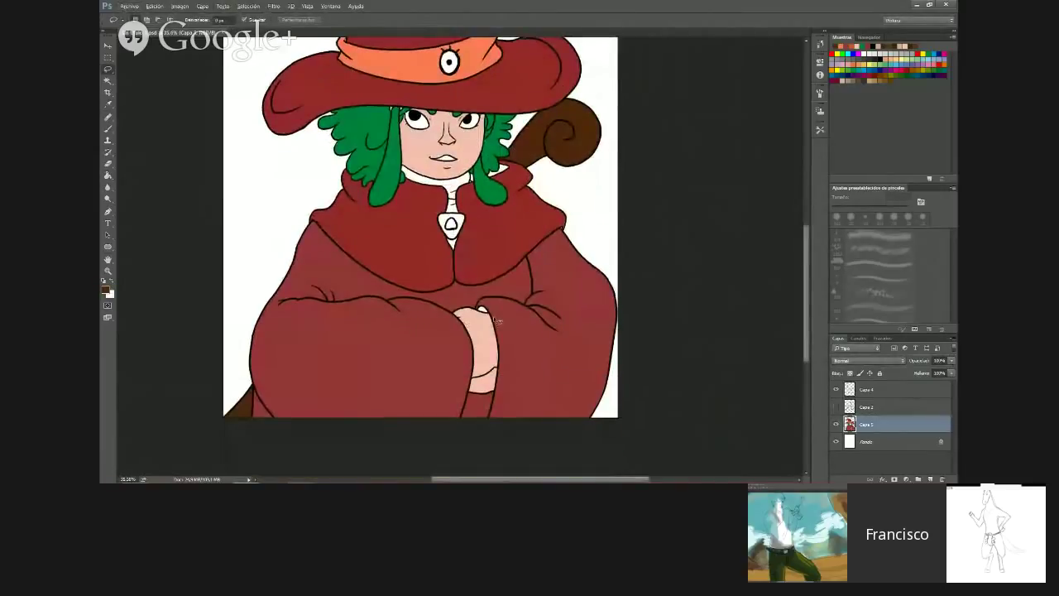
Activate layer Capa 4 and select the small unfilled gaps at the hood and between the sleeves with the Magic Wand
click(106, 82)
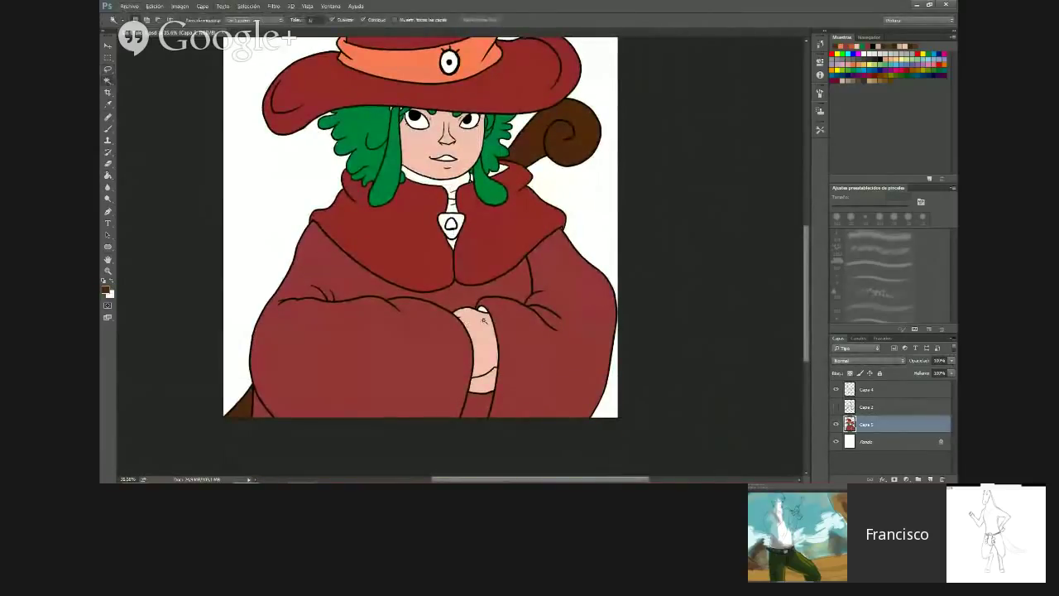
click(891, 394)
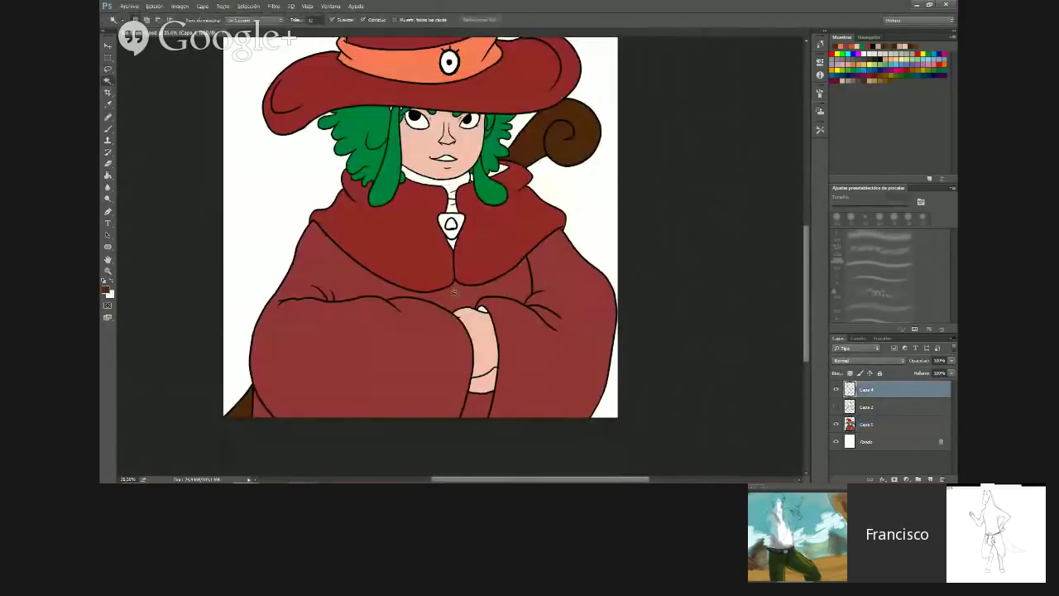
scroll(477, 232, up, 1)
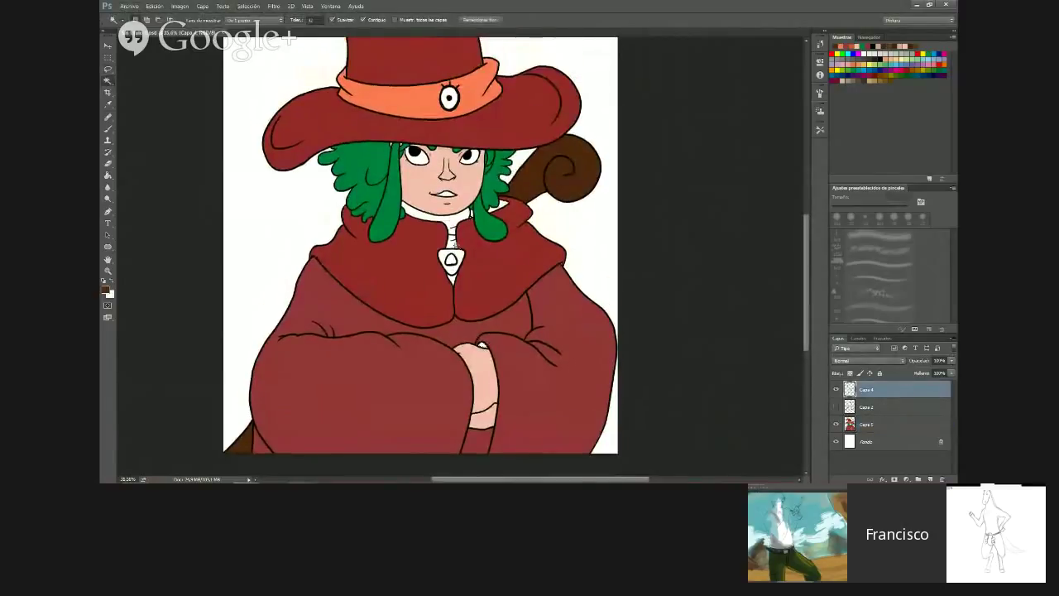
scroll(461, 253, up, 1)
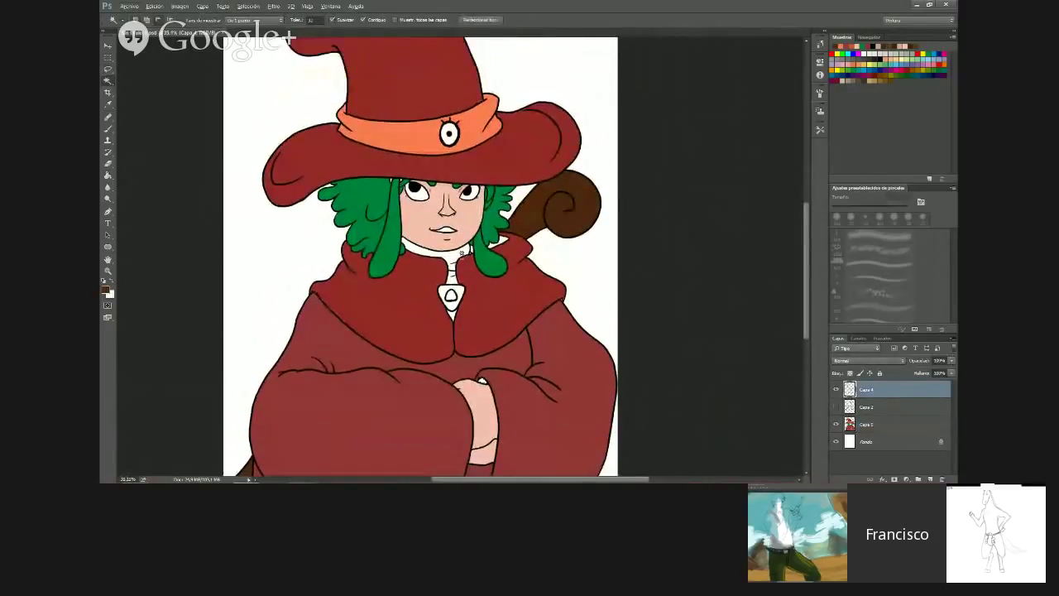
scroll(461, 251, up, 1)
scroll(478, 244, down, 2)
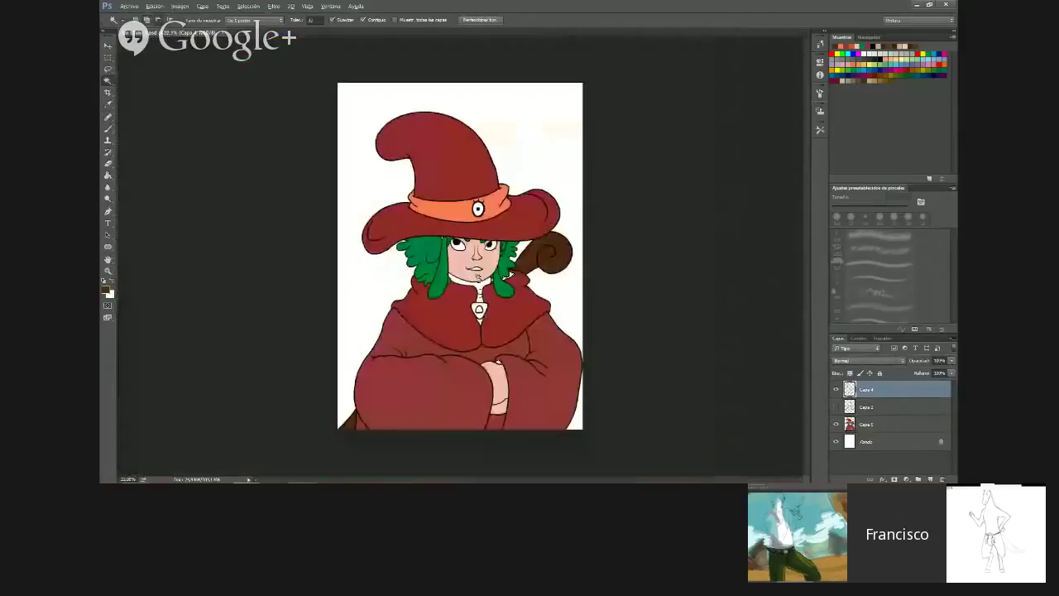
scroll(472, 265, up, 1)
scroll(470, 278, down, 1)
scroll(469, 278, down, 1)
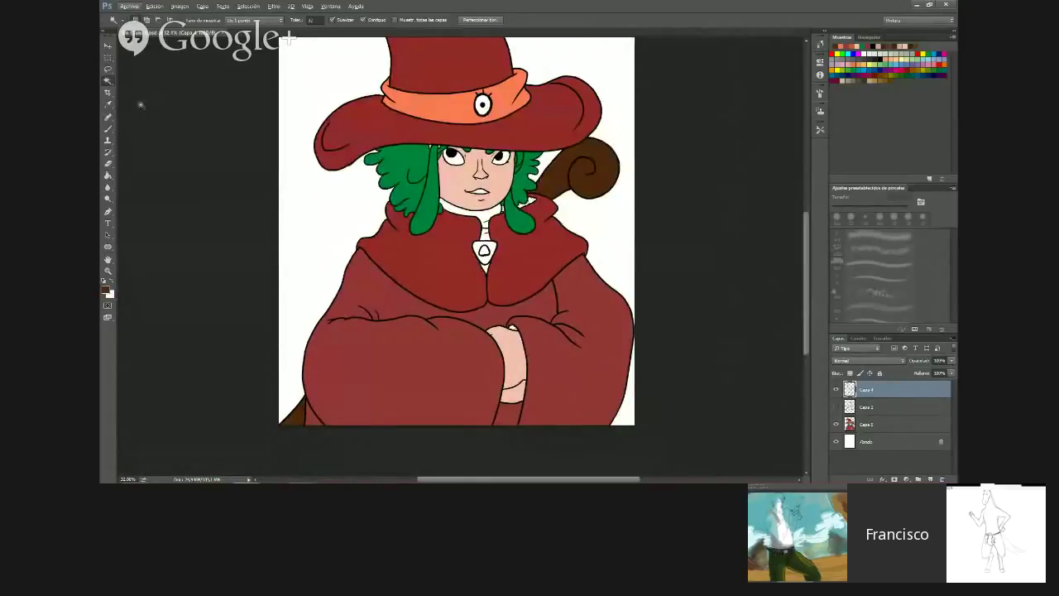
Sample the hood's dark red and brush it over the selected gaps at the hood and sleeves on the flat-colour layer
key(b)
alt+click(538, 251)
click(880, 423)
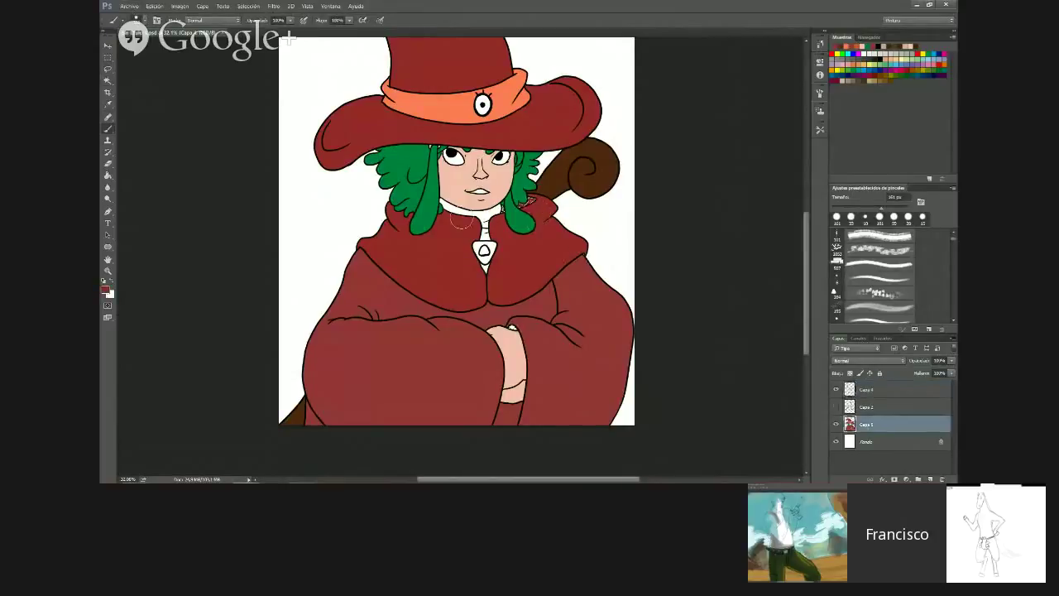
scroll(562, 431, down, 3)
scroll(548, 408, up, 4)
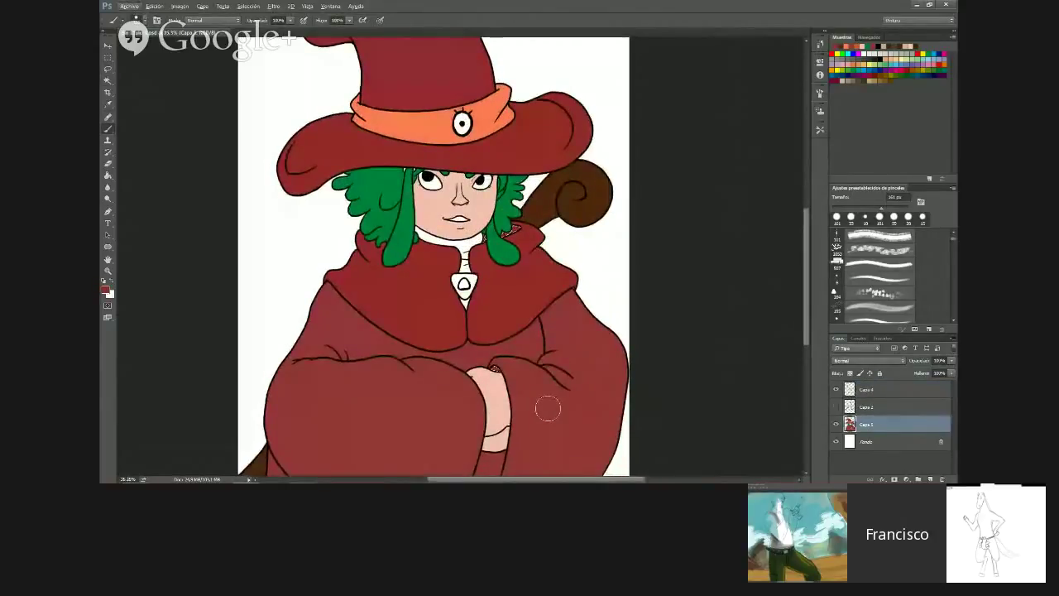
scroll(548, 408, down, 2)
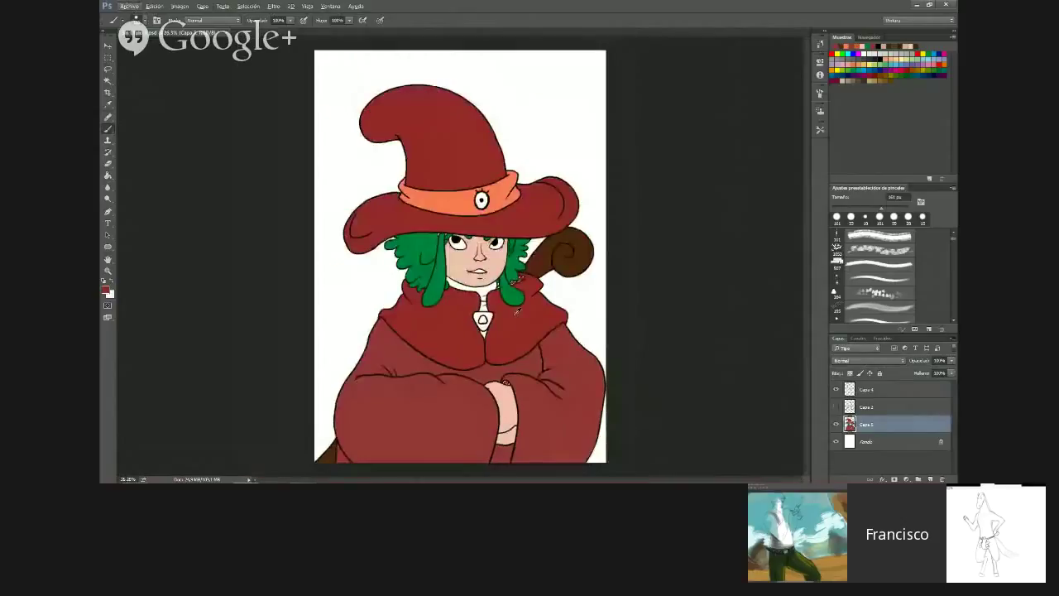
scroll(521, 281, down, 1)
scroll(525, 279, up, 1)
Sample the hat band's orange, and select the white collar area on layer Capa 4 with the Magic Wand
alt+click(517, 280)
click(856, 403)
click(855, 391)
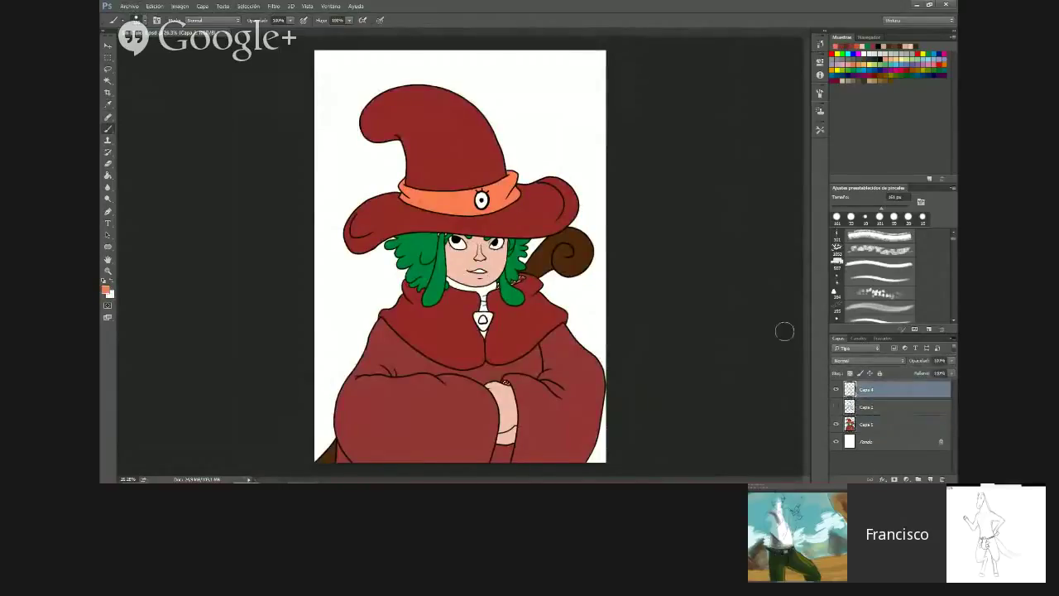
click(107, 81)
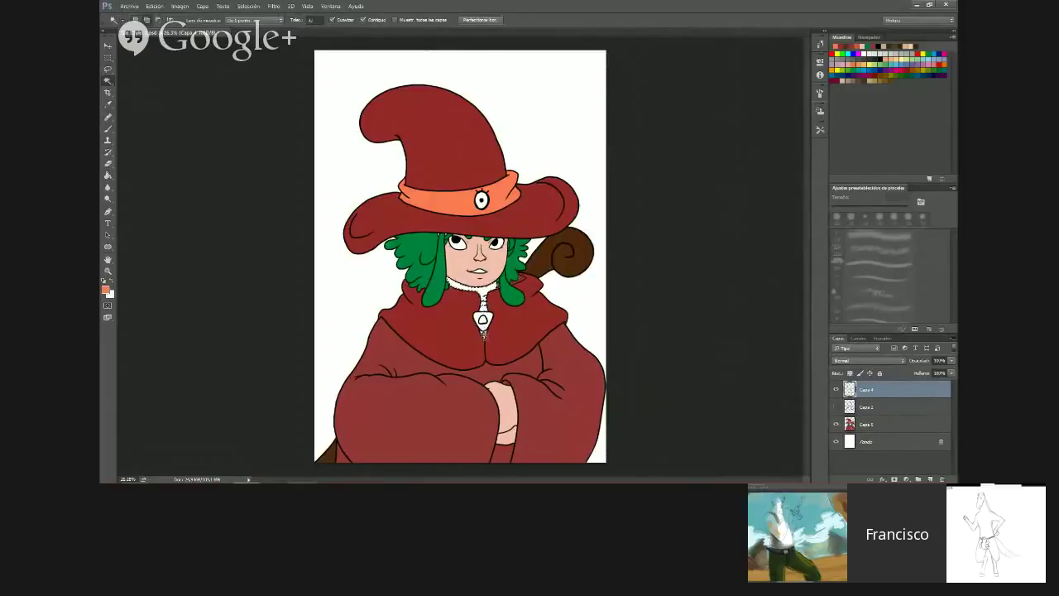
Expand the collar selection and confirm the expansion
mouse_move(248, 6)
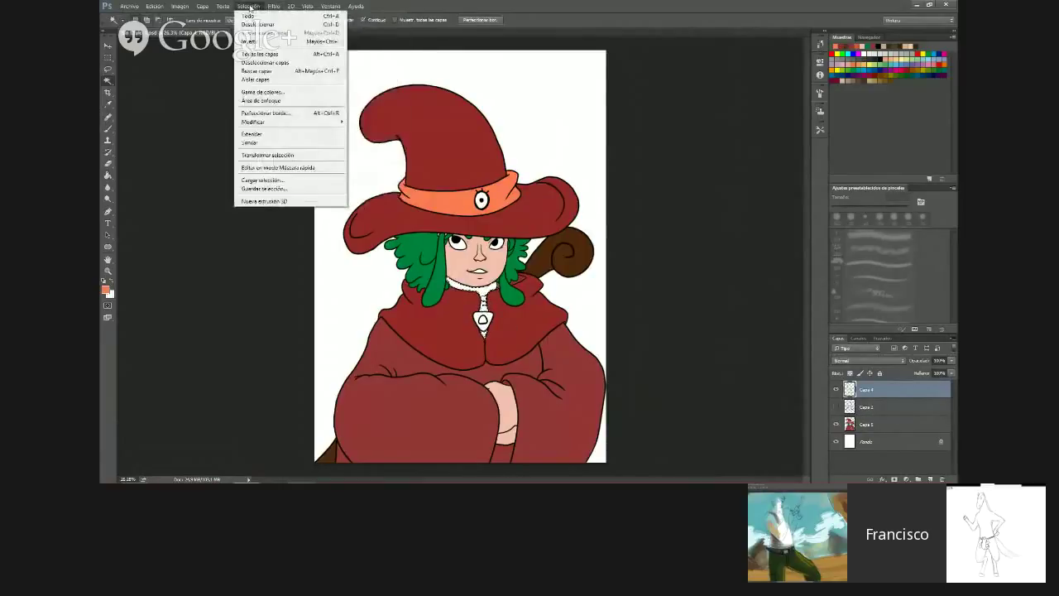
mouse_move(296, 125)
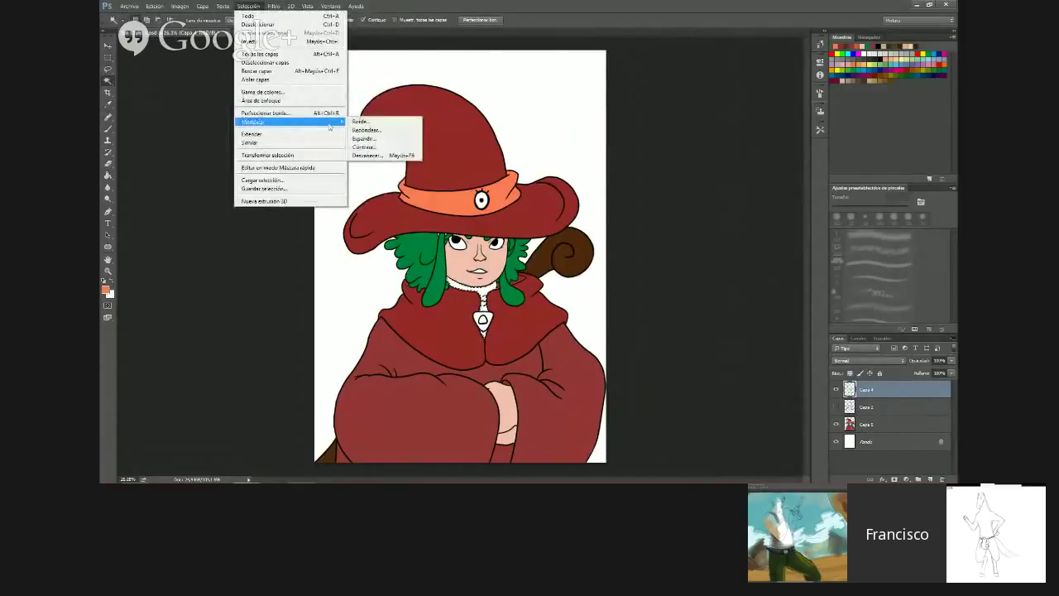
click(362, 138)
click(570, 160)
scroll(498, 249, up, 8)
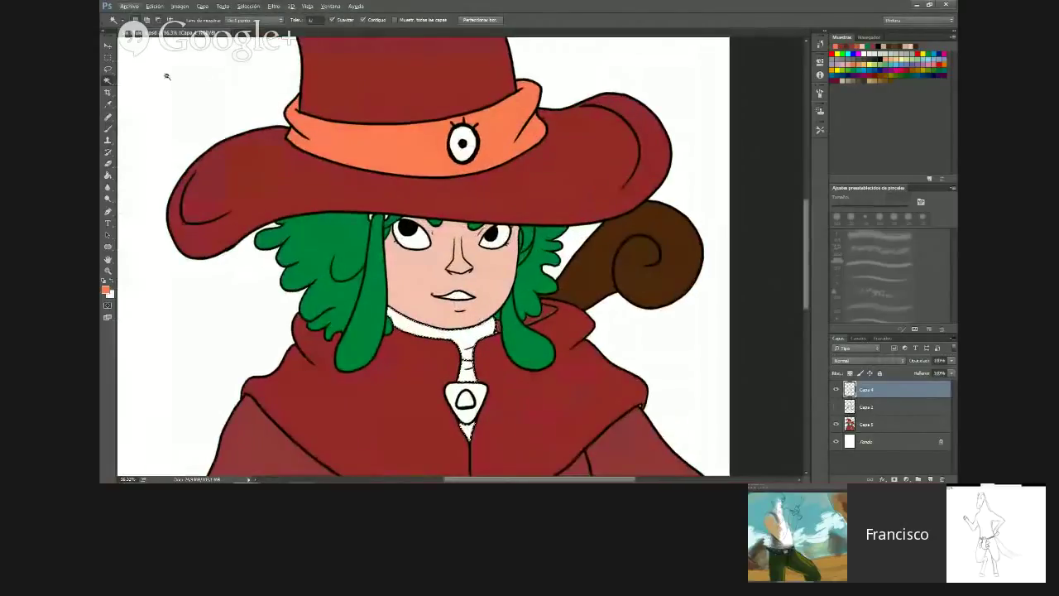
Brush the sampled orange over the selected collar and neck strip on the flat-colour layer, and clear the selection
click(107, 129)
click(867, 425)
mouse_move(480, 344)
mouse_down()
mouse_move(424, 323)
mouse_move(497, 443)
mouse_up()
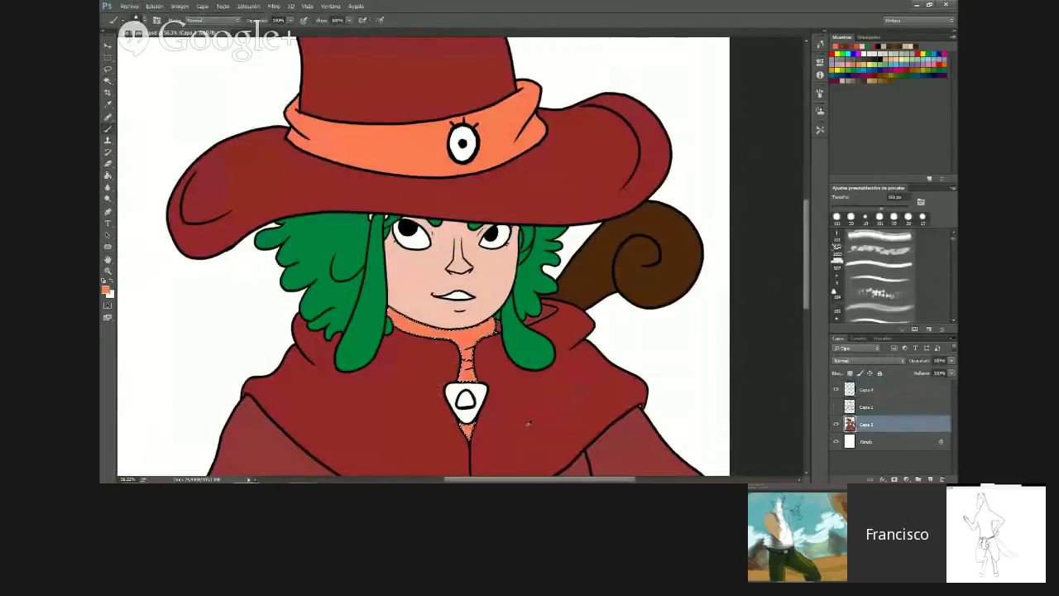
scroll(528, 423, down, 10)
scroll(638, 295, up, 5)
key(m)
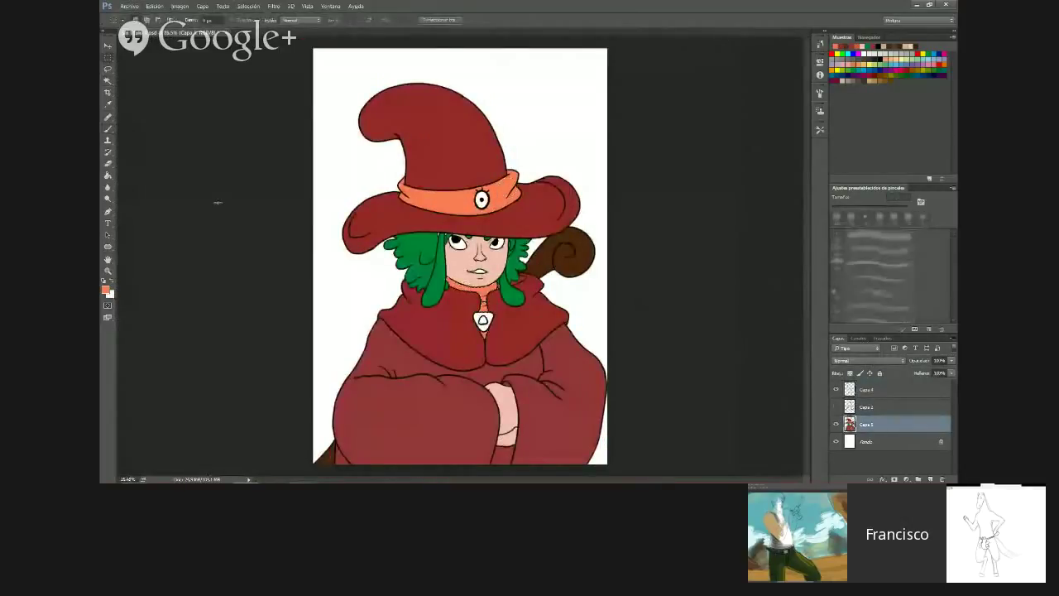
Activate the Fondo background layer
scroll(377, 236, up, 2)
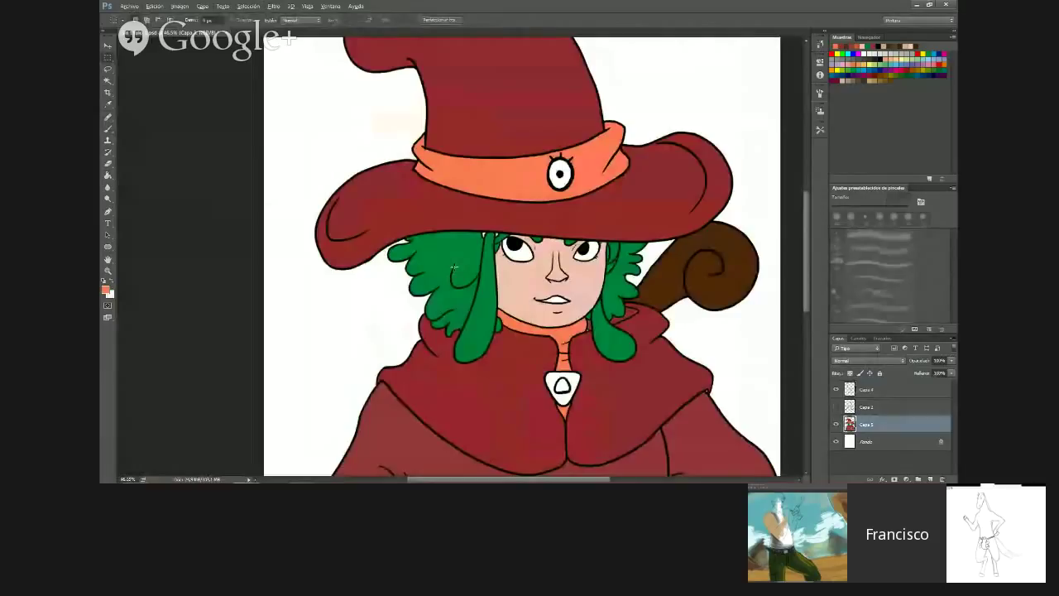
scroll(553, 294, up, 2)
scroll(647, 360, down, 6)
scroll(647, 360, up, 3)
scroll(647, 360, down, 3)
scroll(647, 360, up, 2)
key(alt+bracketleft)
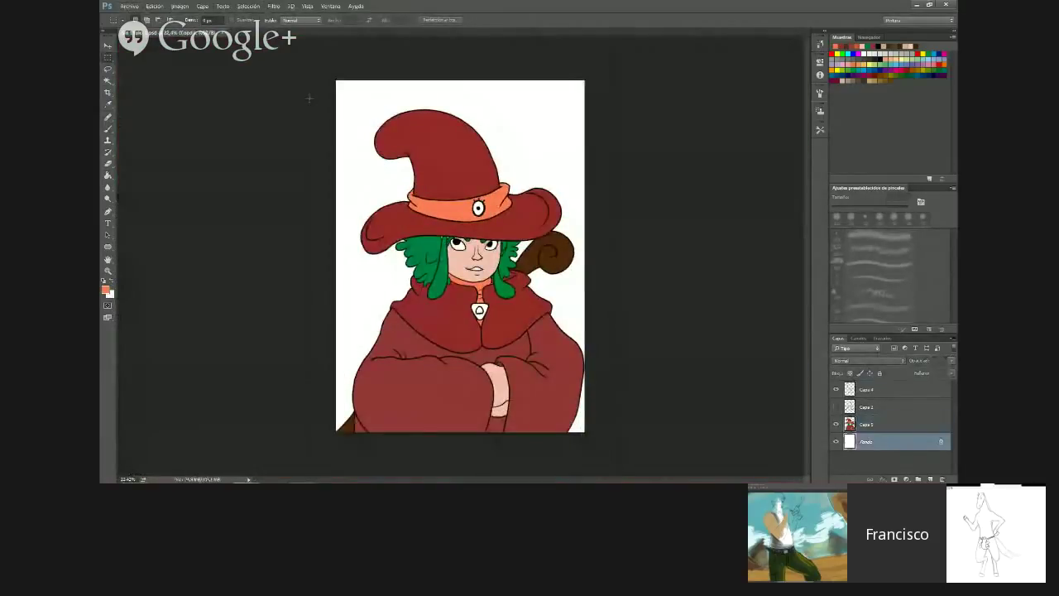
click(105, 290)
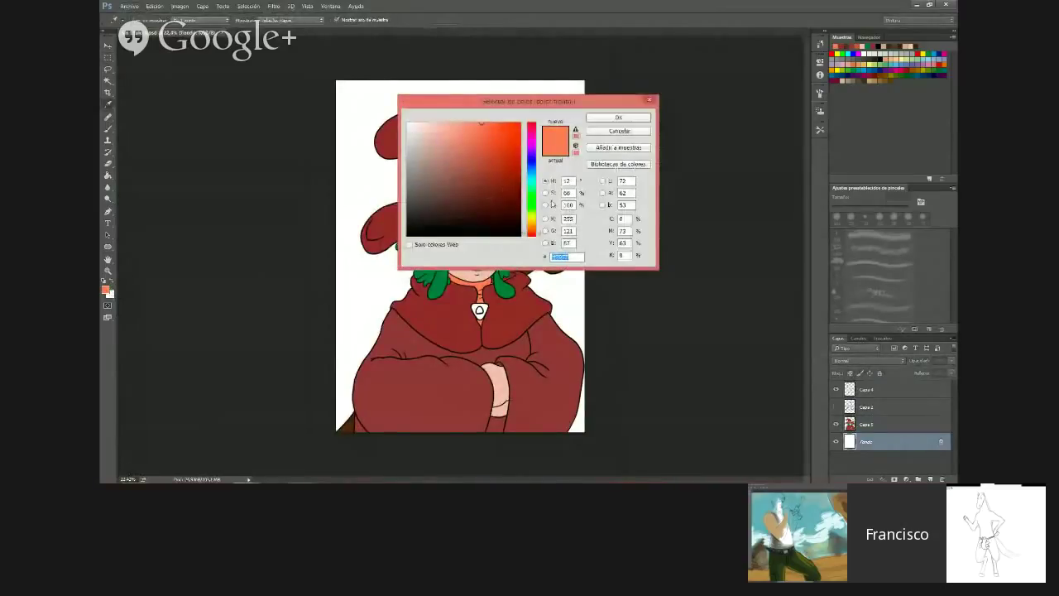
click(604, 131)
click(603, 132)
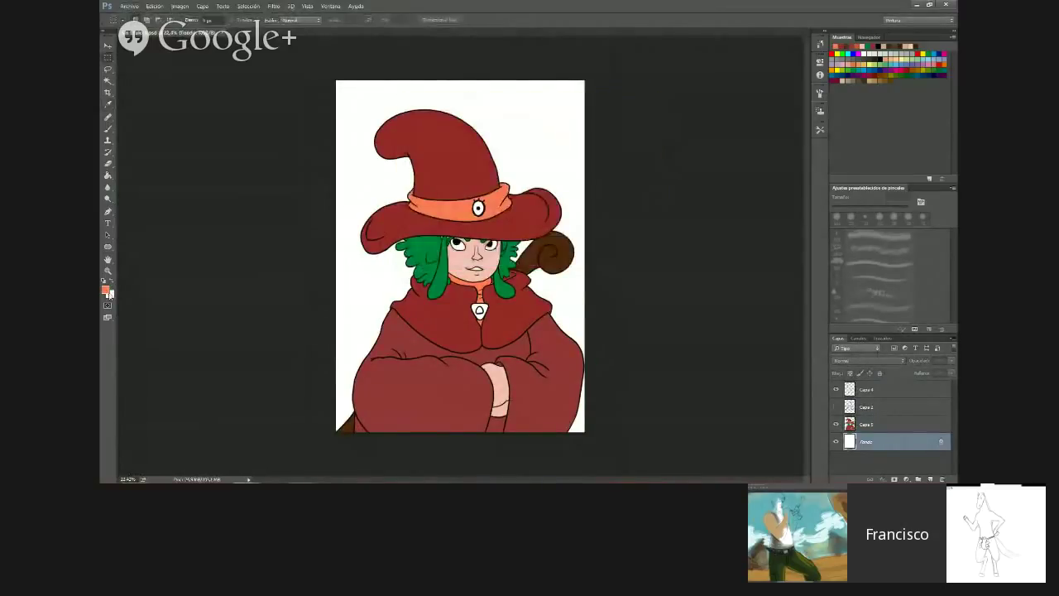
click(105, 289)
mouse_move(531, 173)
mouse_down()
mouse_move(529, 151)
mouse_move(528, 178)
mouse_up()
click(594, 133)
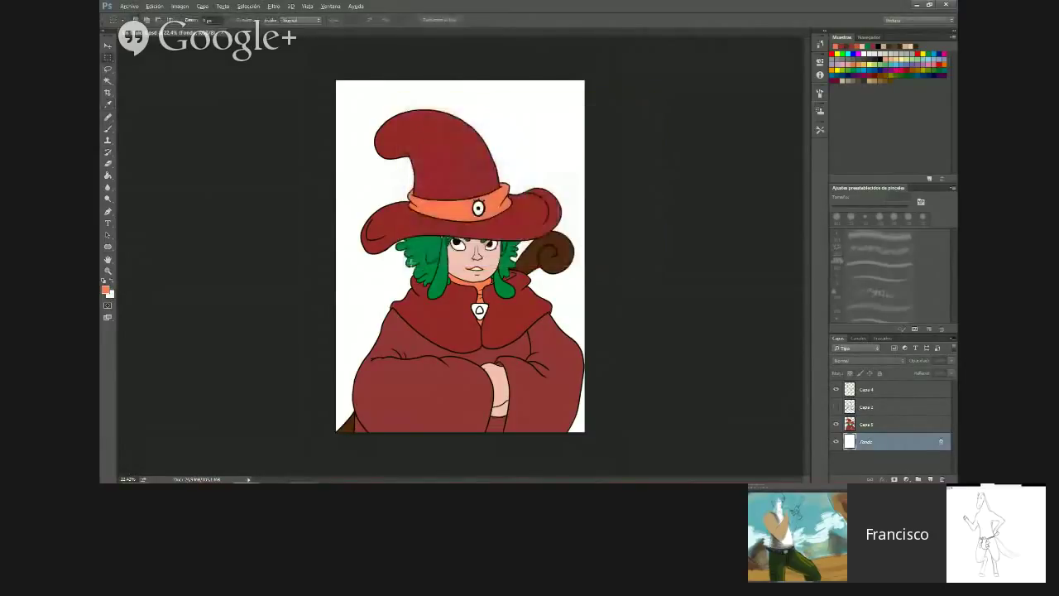
Sample the hair's green as the foreground colour, and choose the rough rectangular brush tip with an enlarged size
key(b)
alt+click(428, 246)
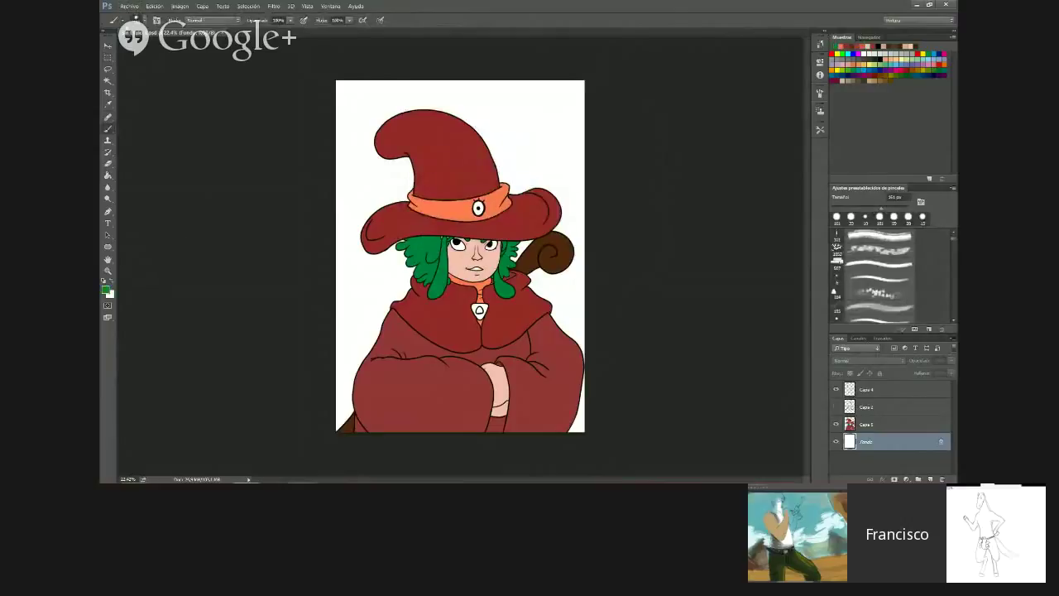
click(143, 20)
click(130, 168)
click(314, 55)
click(139, 19)
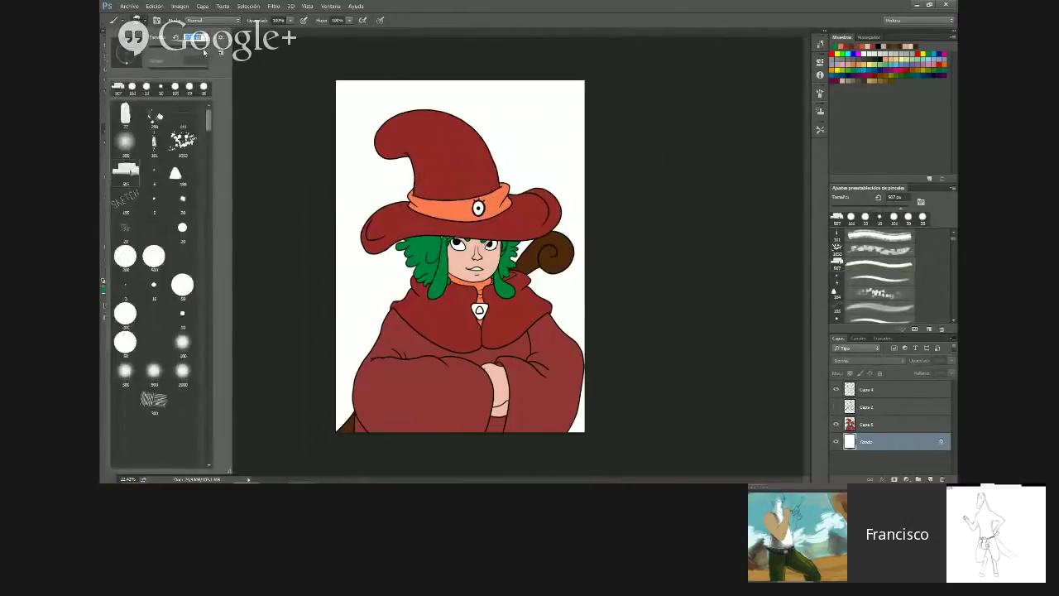
Try a green brush stroke at the upper-left corner of the canvas on the Fondo layer, and undo it
mouse_move(339, 64)
mouse_down()
mouse_move(371, 383)
mouse_move(360, 95)
mouse_up()
key(ctrl+z)
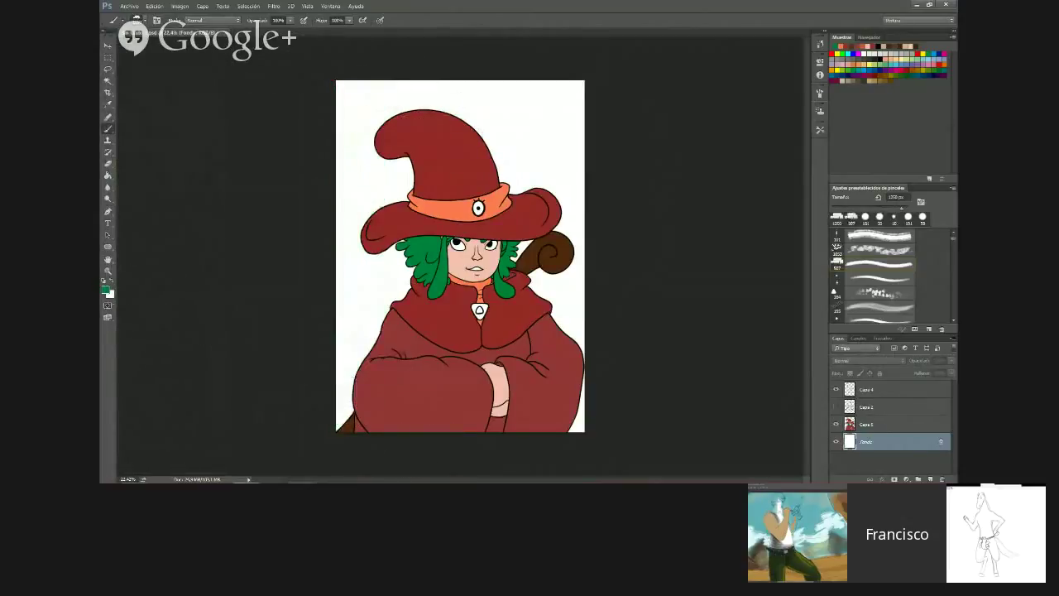
Set a brighter green as the foreground colour and brush it across the whole background on the Fondo layer
click(106, 292)
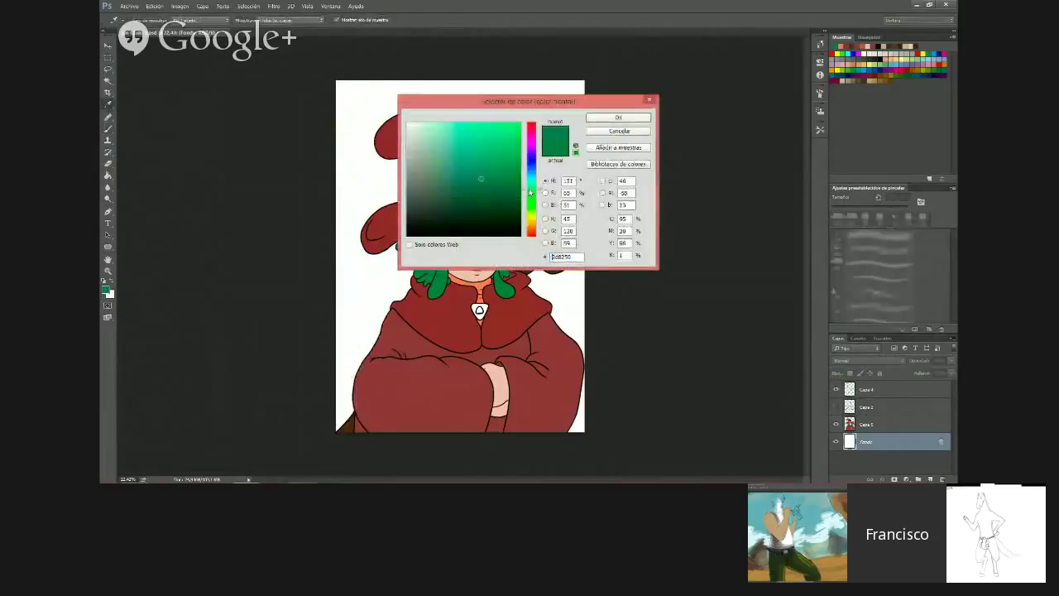
click(478, 168)
click(611, 118)
mouse_move(294, 68)
mouse_down()
mouse_move(365, 355)
mouse_move(421, 119)
mouse_move(482, 114)
mouse_move(505, 25)
mouse_up()
mouse_move(476, 134)
mouse_down()
mouse_move(589, 302)
mouse_move(579, 331)
mouse_move(579, 248)
mouse_move(594, 378)
mouse_move(620, 122)
mouse_move(583, 74)
mouse_up()
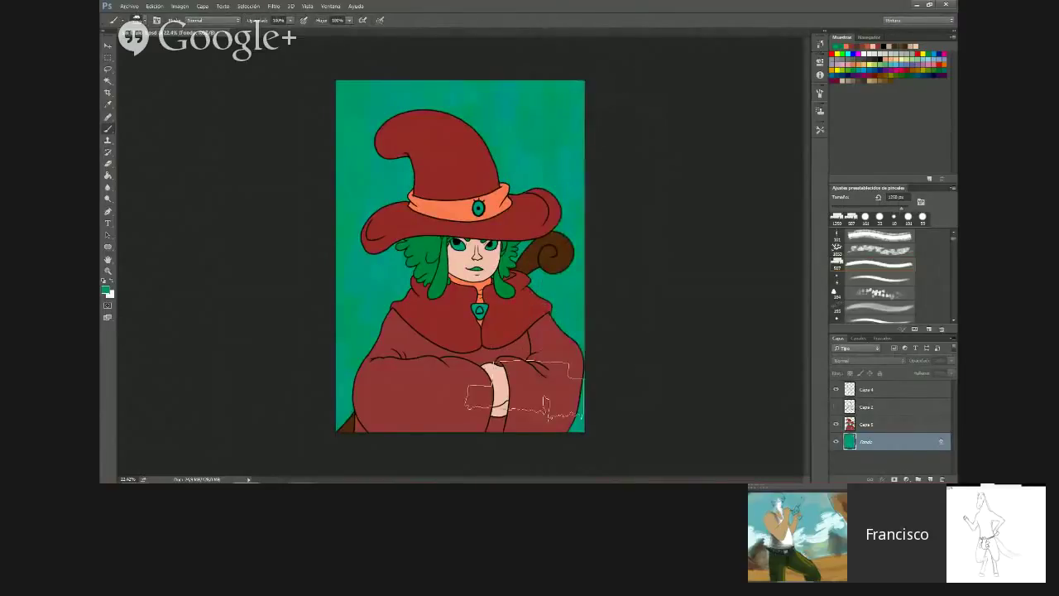
Try recolouring the Fondo background in Hue/Saturation, using a hue of -118 and the Colorize option
key(ctrl+minus)
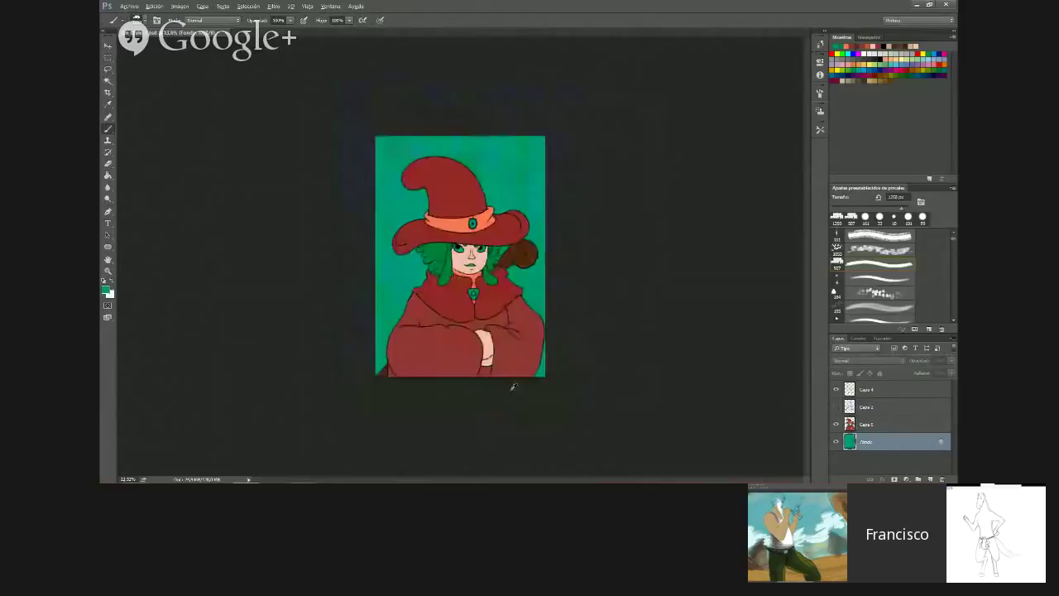
key(ctrl+plus)
key(ctrl+u)
drag(629, 273, 598, 278)
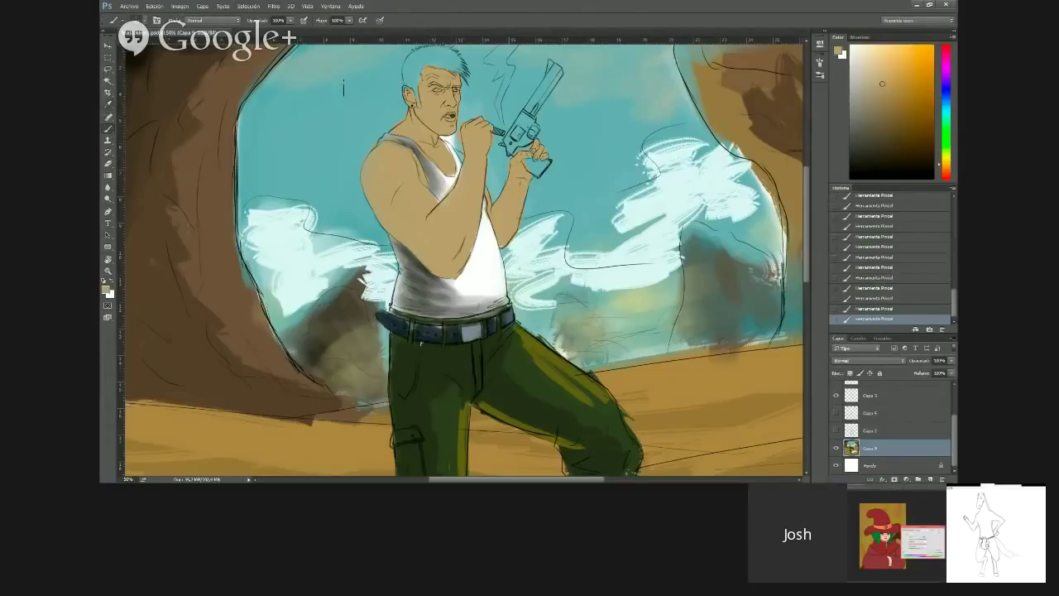
alt+click(343, 89)
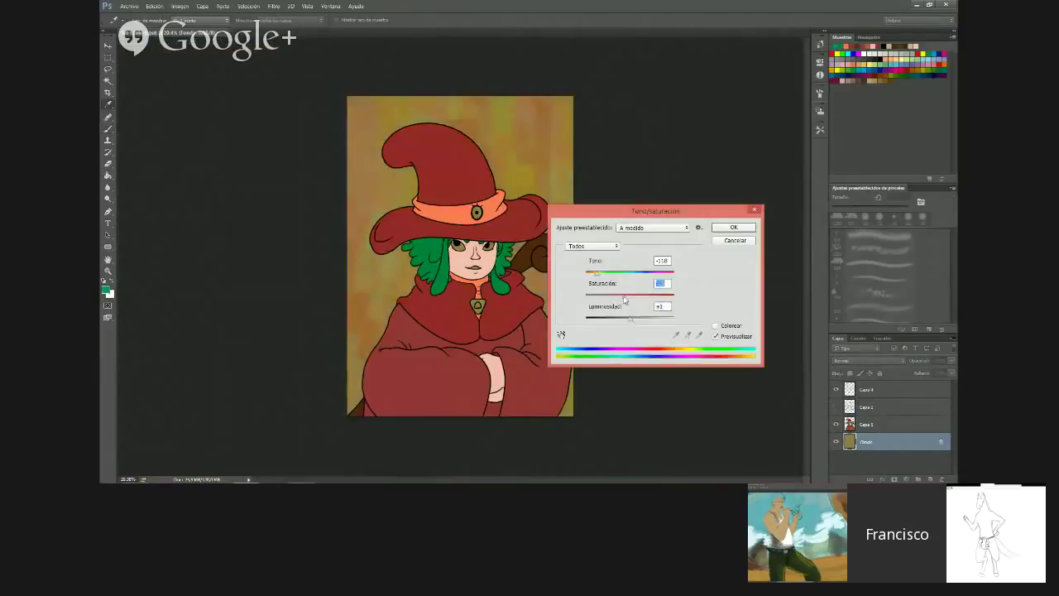
click(731, 326)
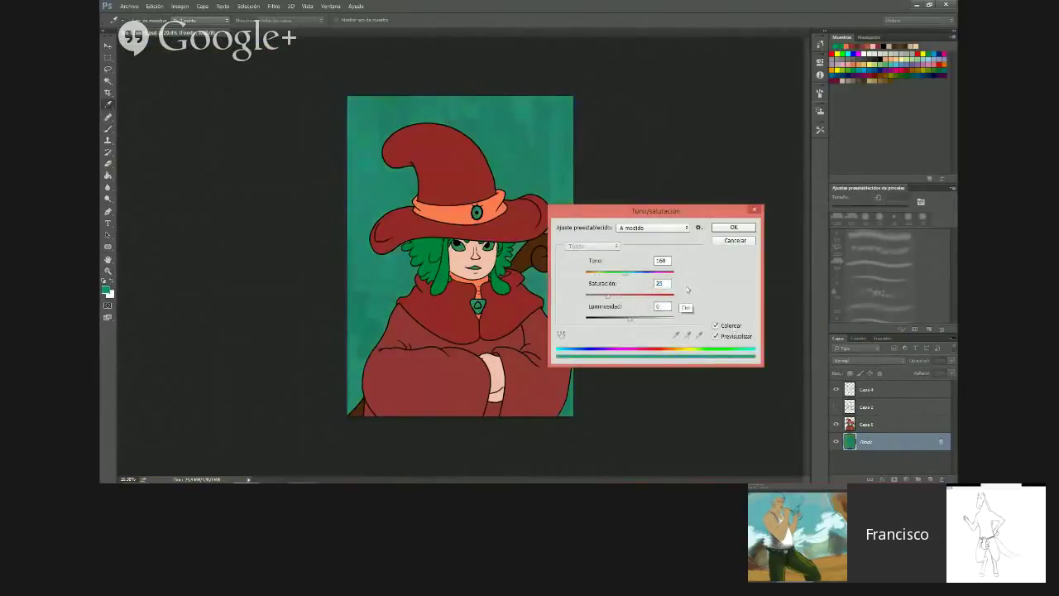
click(733, 227)
Activate the Capa 4 layer and select both eye whites and the hat emblem's white area with the Magic Wand
scroll(765, 187, down, 1)
key(ctrl+plus)
key(ctrl+plus)
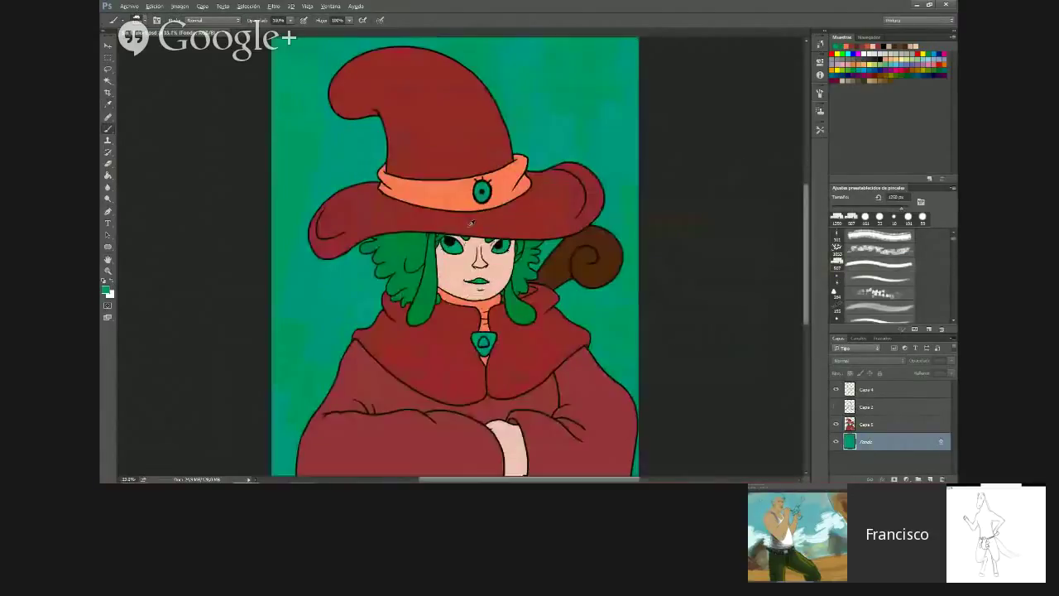
scroll(471, 223, up, 1)
click(916, 391)
scroll(438, 194, up, 1)
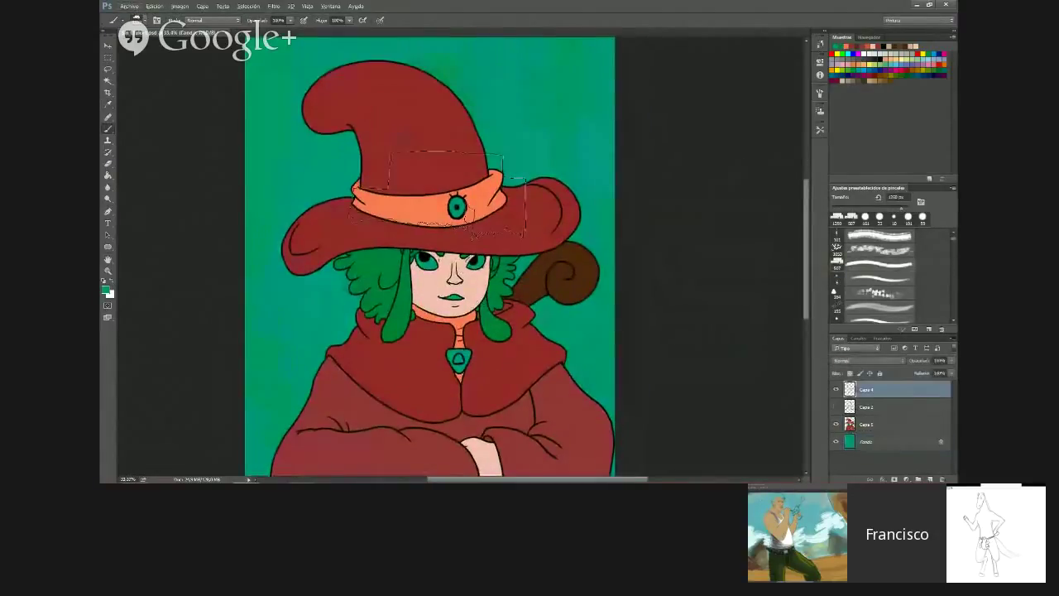
key(ctrl+plus)
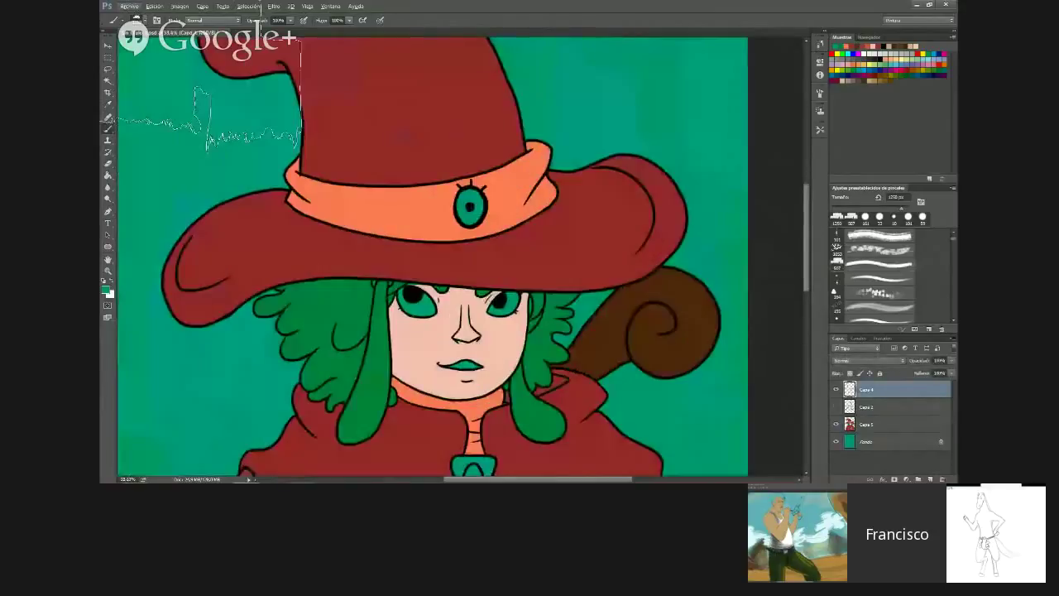
click(108, 81)
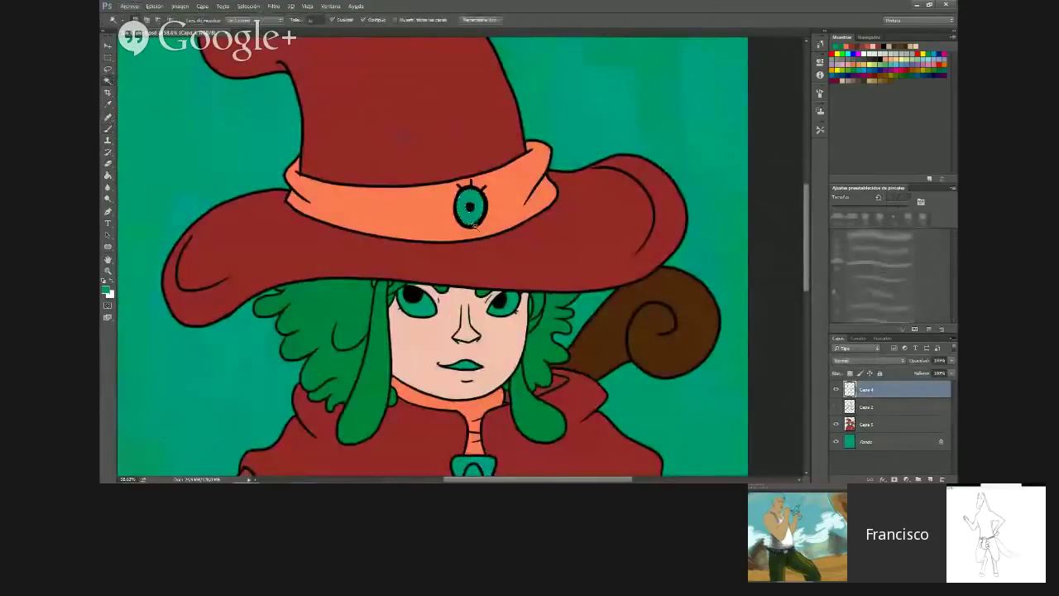
scroll(477, 226, down, 2)
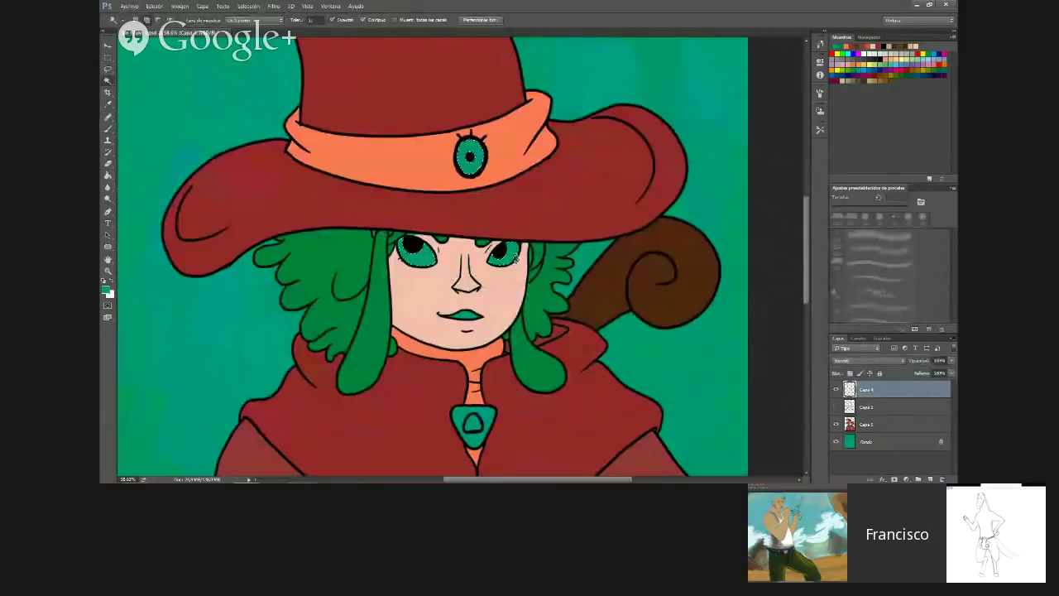
scroll(474, 317, down, 2)
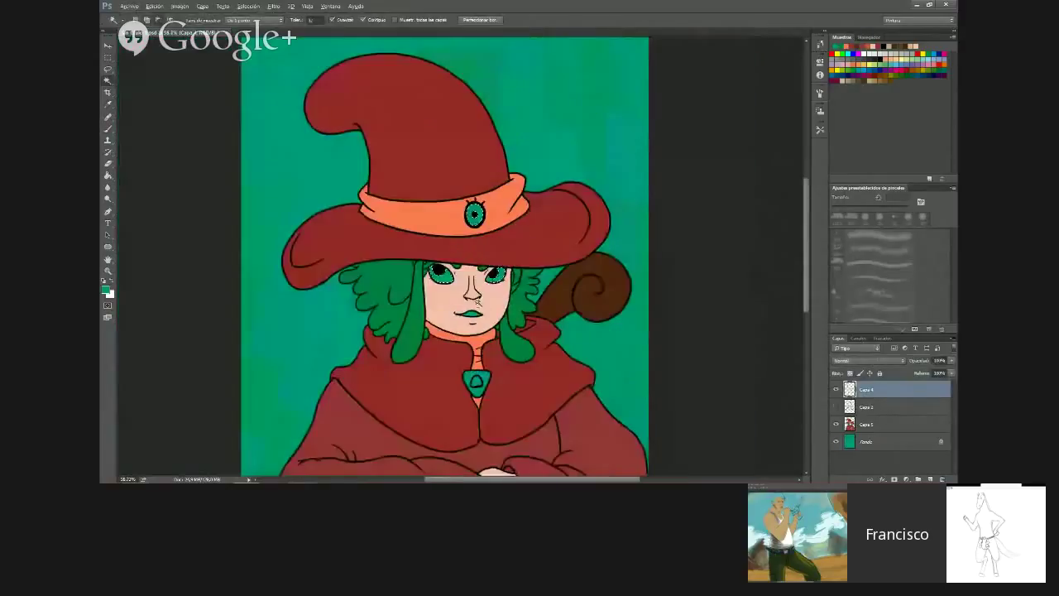
scroll(446, 254, up, 1)
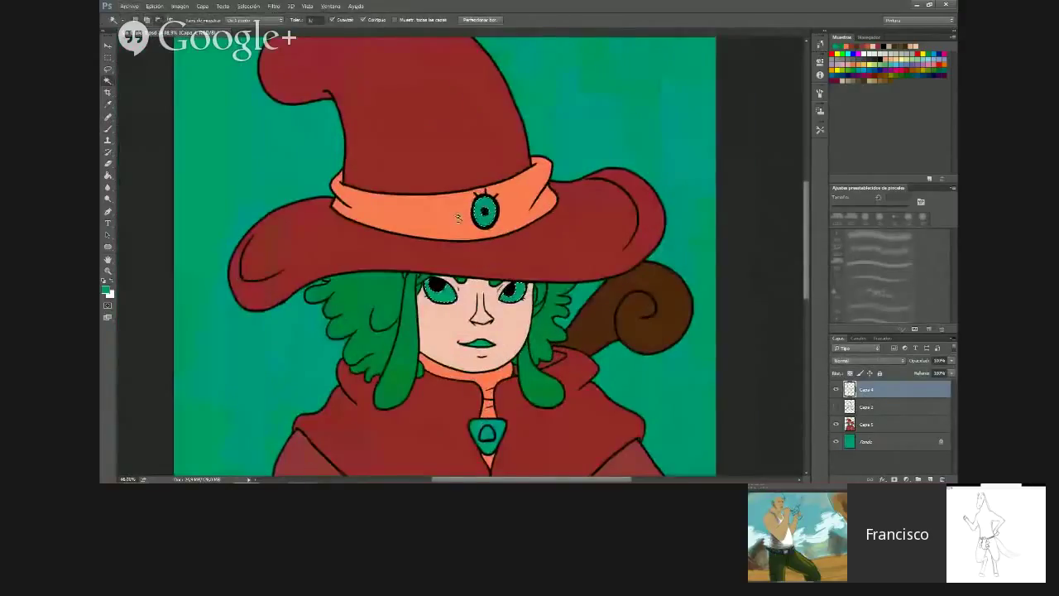
Expand the selection around the eyes and the hat emblem
click(248, 5)
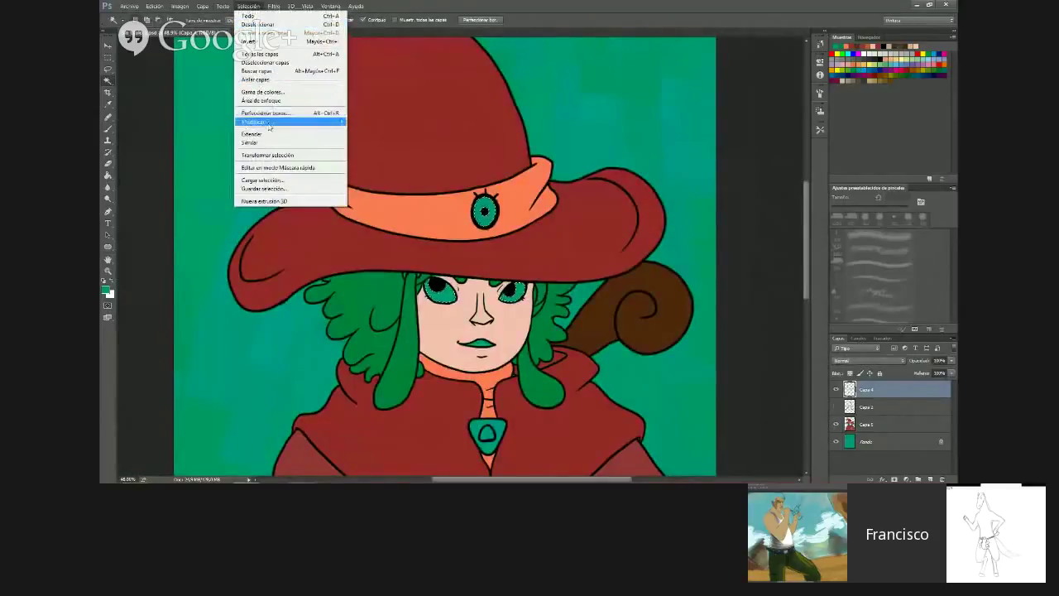
mouse_move(319, 122)
click(360, 138)
click(569, 159)
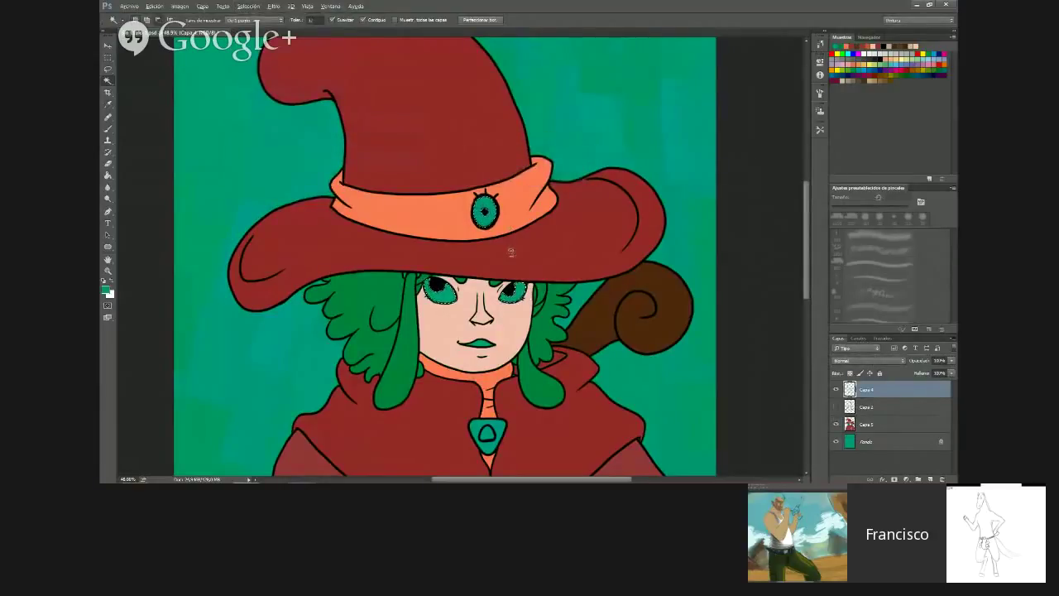
Make white the foreground colour and brush it over the selected eyes and hat emblem on the Capa 4 layer
scroll(510, 251, up, 3)
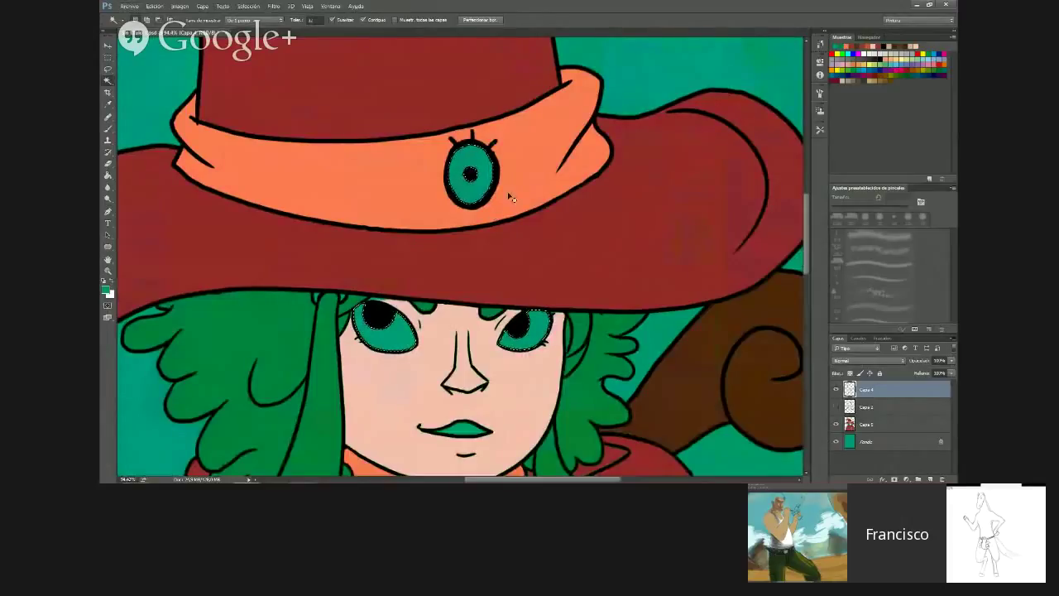
scroll(511, 198, down, 1)
click(111, 280)
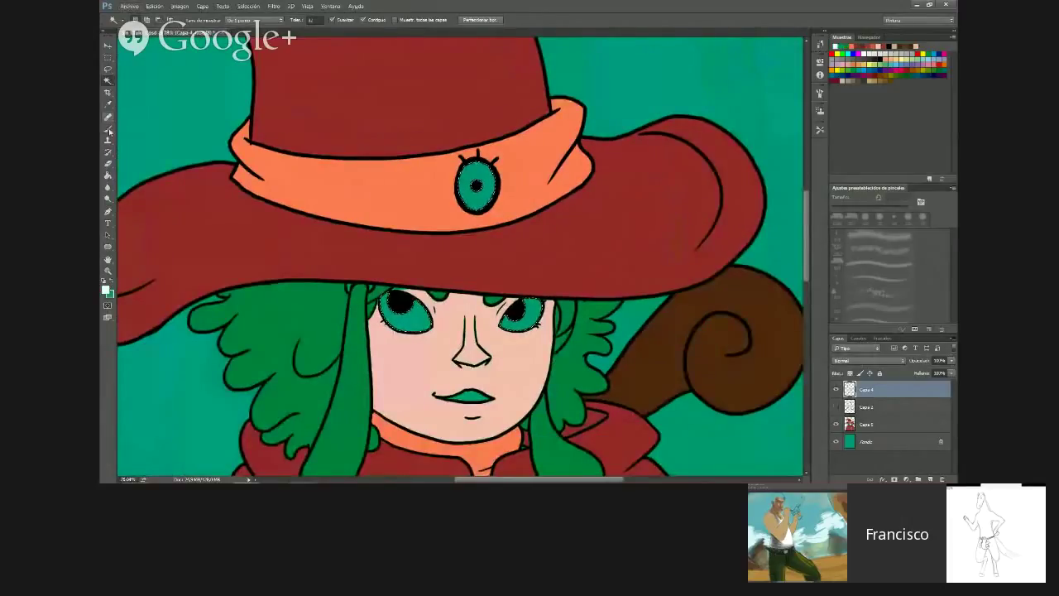
click(107, 129)
mouse_move(425, 157)
mouse_down()
mouse_move(439, 255)
mouse_move(488, 378)
mouse_up()
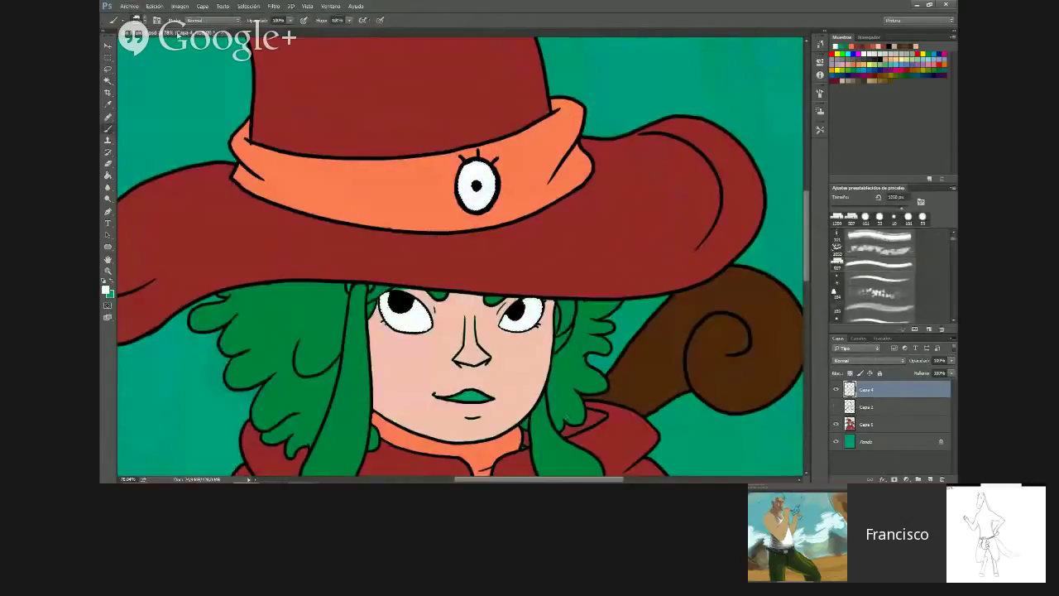
Undo the white on Capa 4 and paint the selected eyes and hat emblem white on the flat-colour layer with a round brush tip
click(137, 20)
double_click(149, 98)
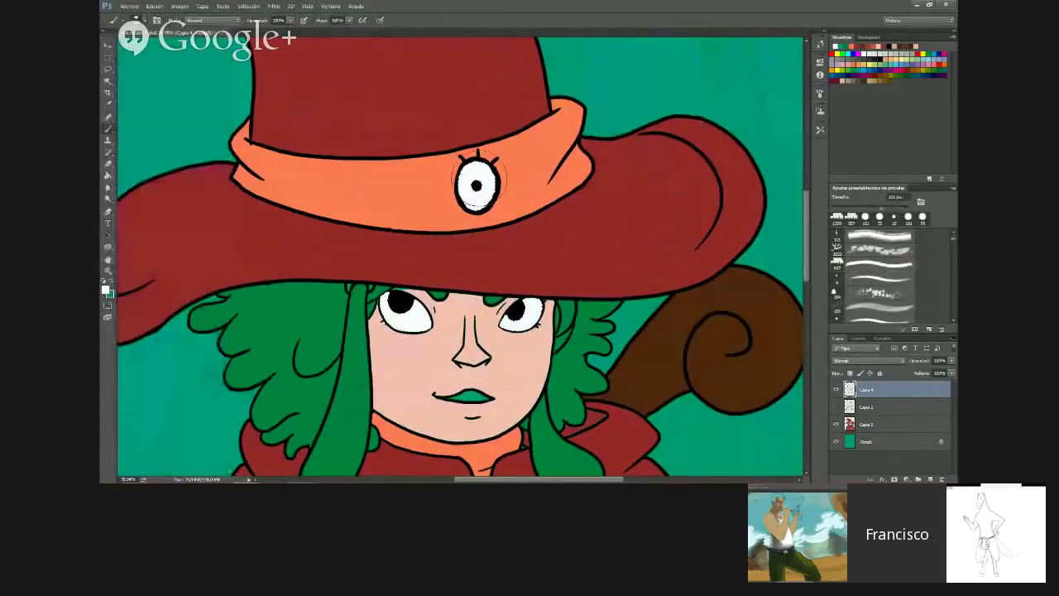
scroll(478, 338, down, 4)
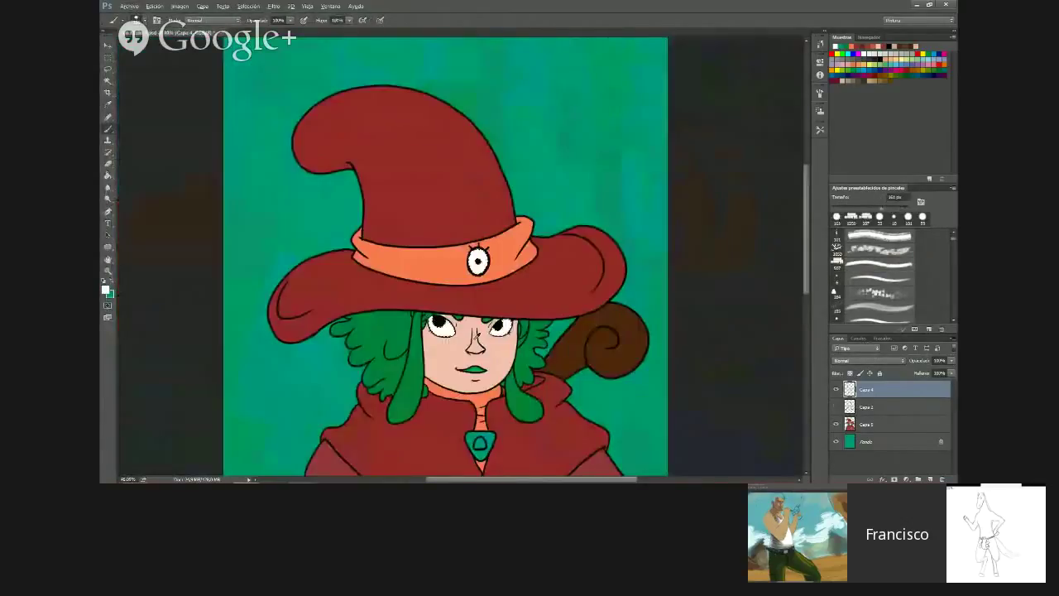
scroll(477, 337, down, 1)
drag(477, 338, 482, 225)
key(ctrl+s)
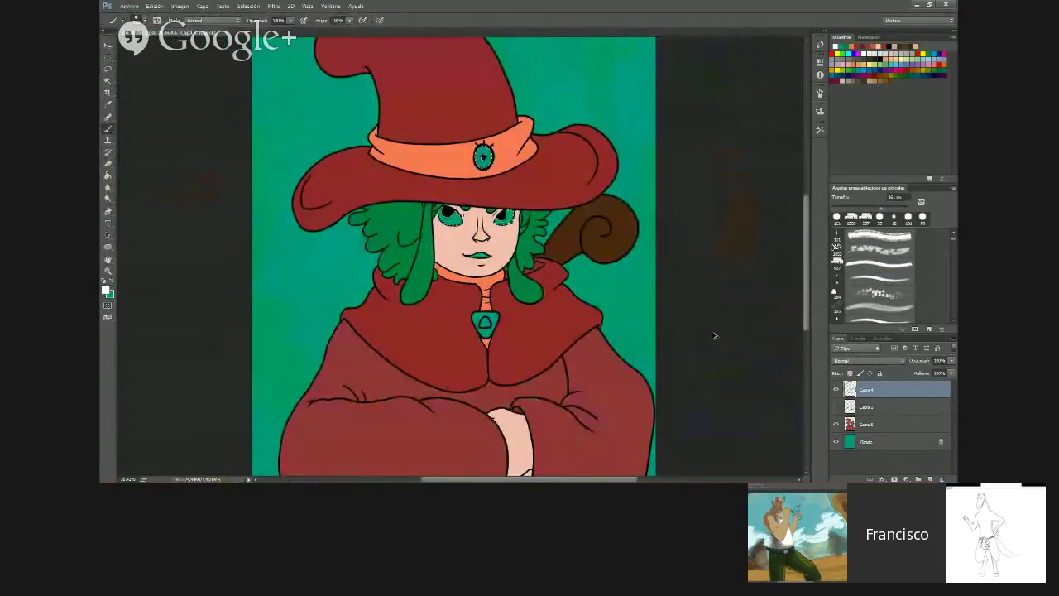
click(890, 424)
drag(449, 219, 504, 218)
mouse_move(487, 146)
mouse_down()
mouse_move(483, 162)
mouse_move(490, 150)
mouse_up()
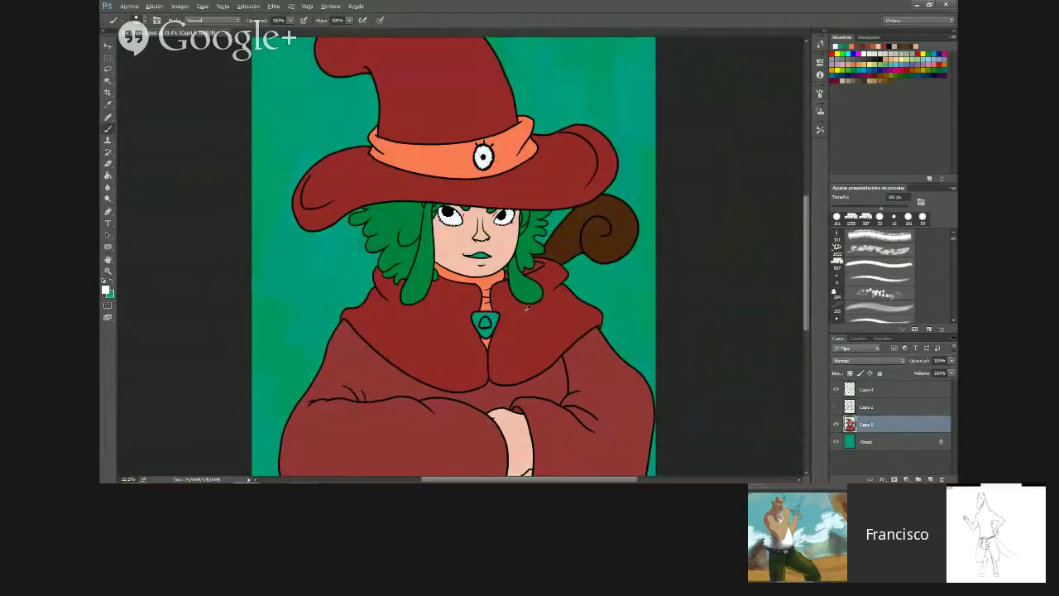
Make the clothing's dark red the foreground colour and choose the Paint Bucket for filling the lips
scroll(528, 308, down, 1)
key(ctrl+plus)
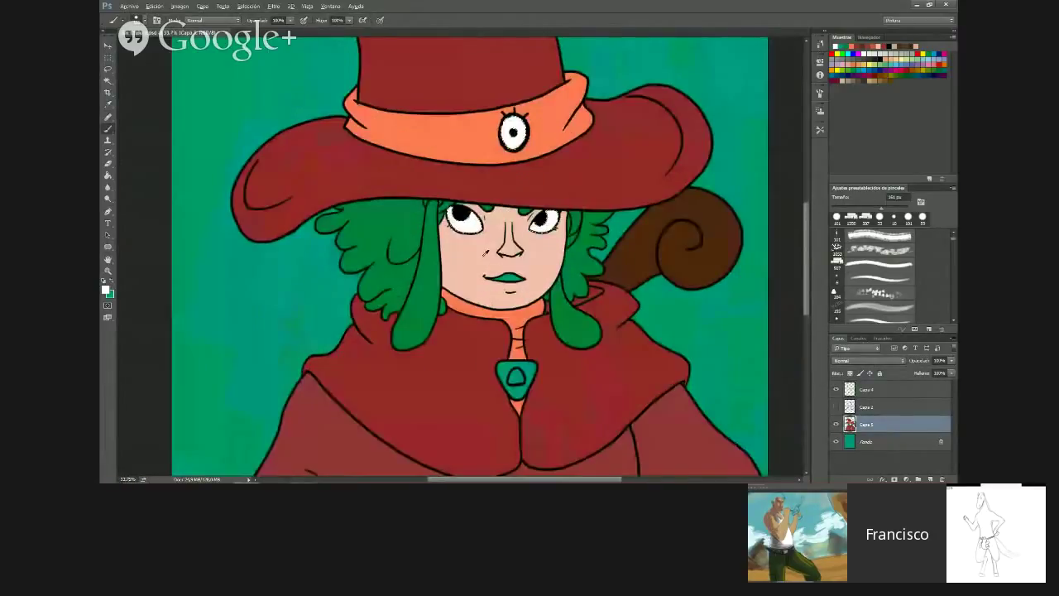
key(ctrl+plus)
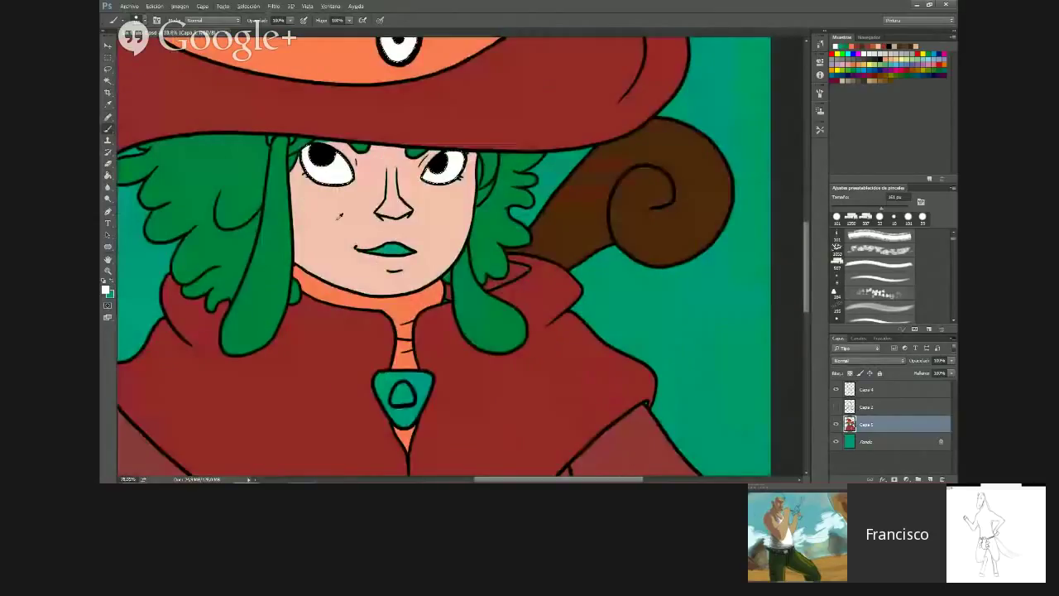
scroll(339, 216, up, 3)
click(107, 58)
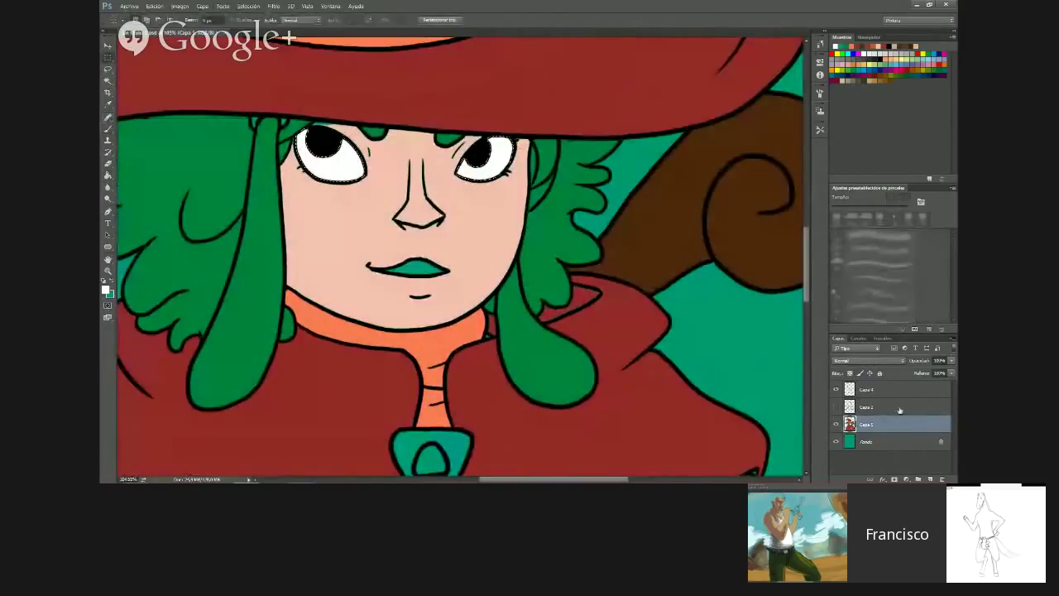
key(b)
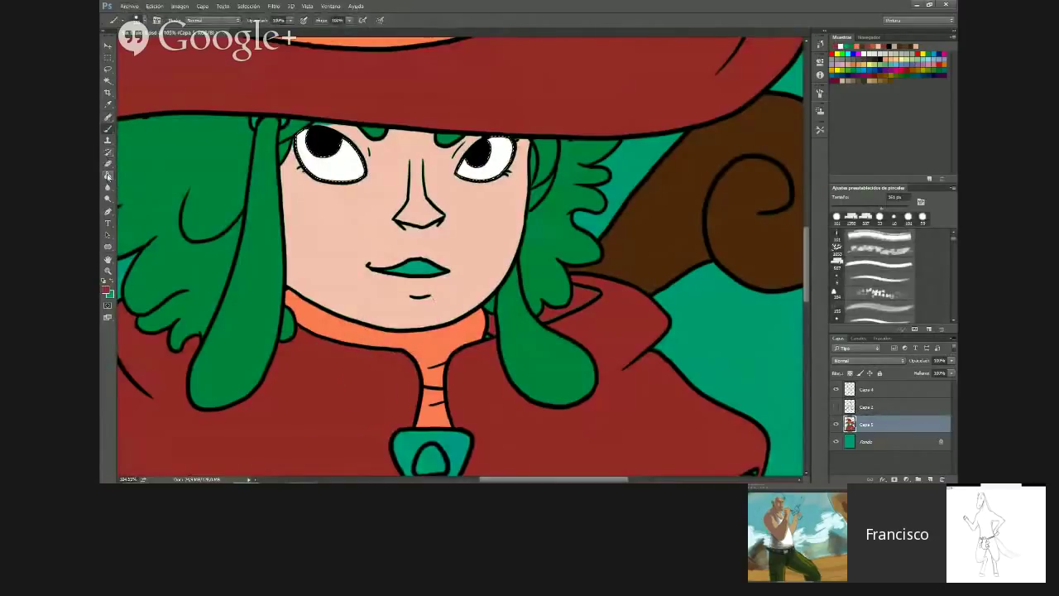
key(g)
key(Delete)
key(ctrl+z)
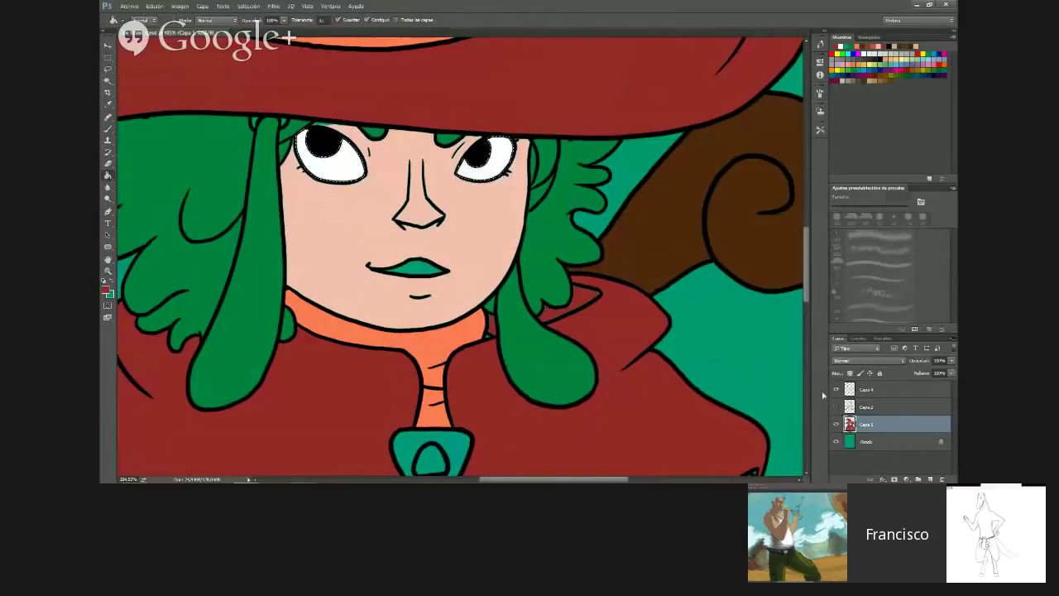
Clear the eye and emblem selection, try a dark red Paint Bucket fill on the lips, and undo it
click(108, 58)
click(161, 113)
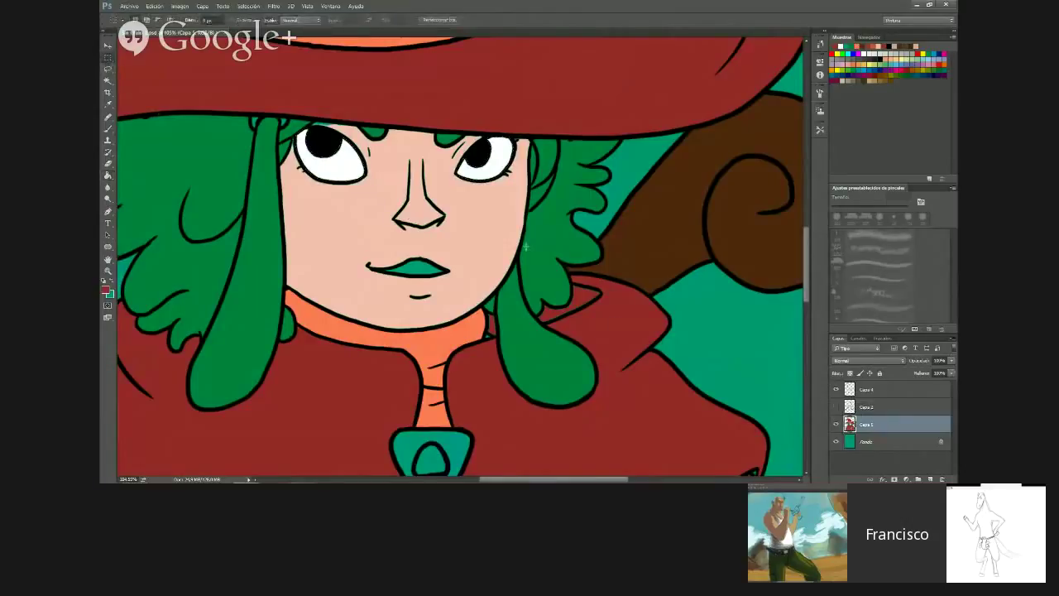
key(g)
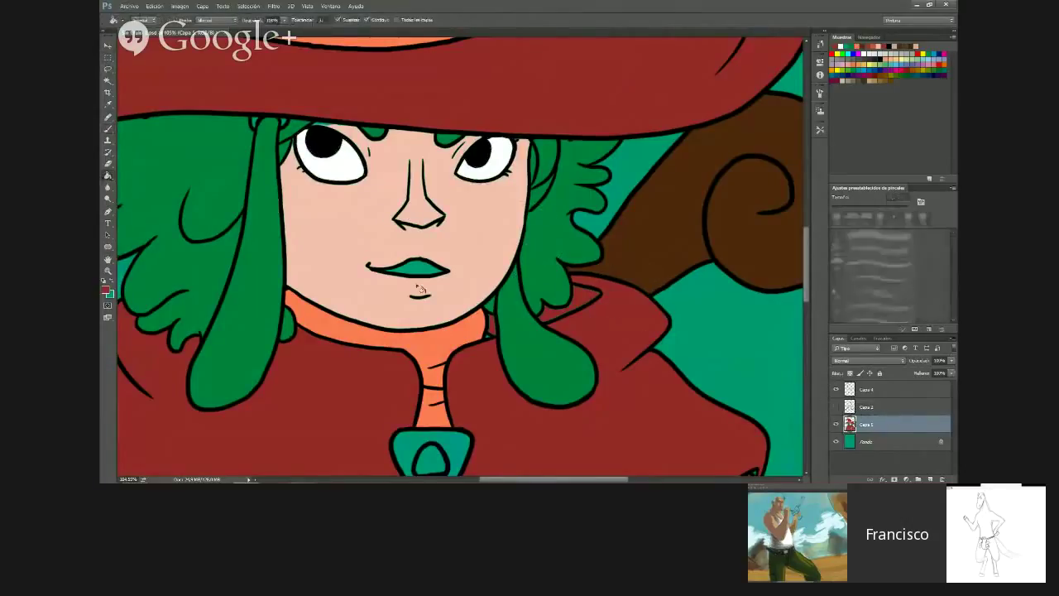
click(411, 272)
key(ctrl+z)
Check the whole witch illustration with the Capa 4 layer hidden and shown
scroll(440, 282, down, 4)
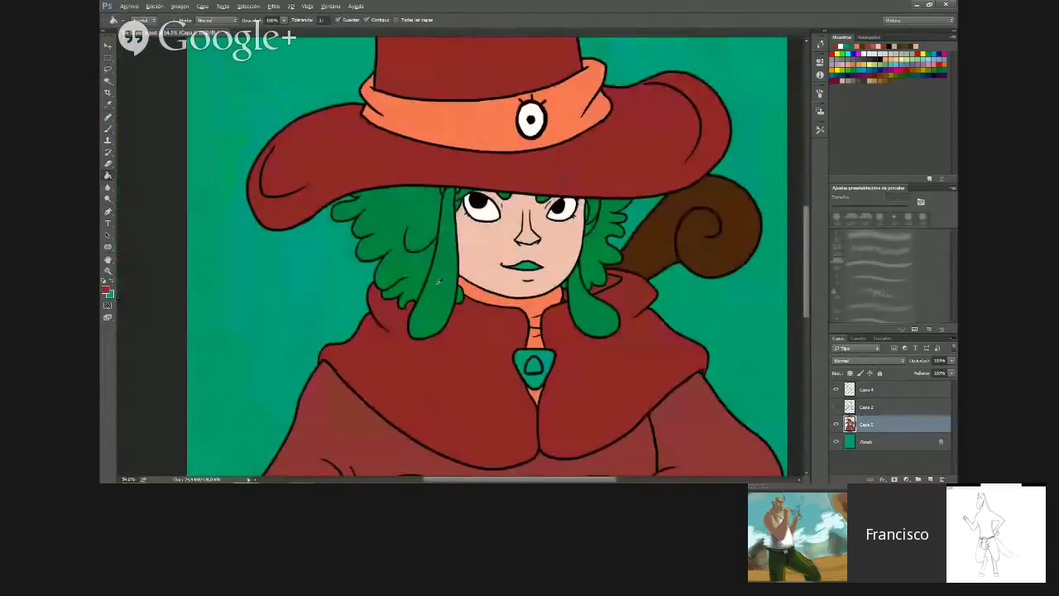
scroll(439, 282, down, 1)
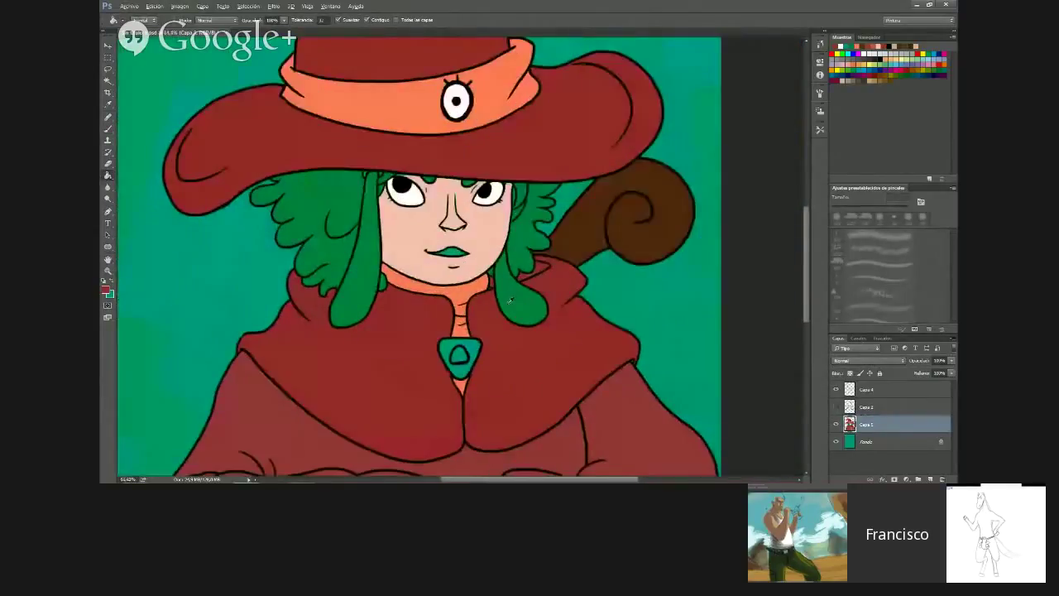
scroll(511, 301, down, 6)
scroll(697, 264, up, 4)
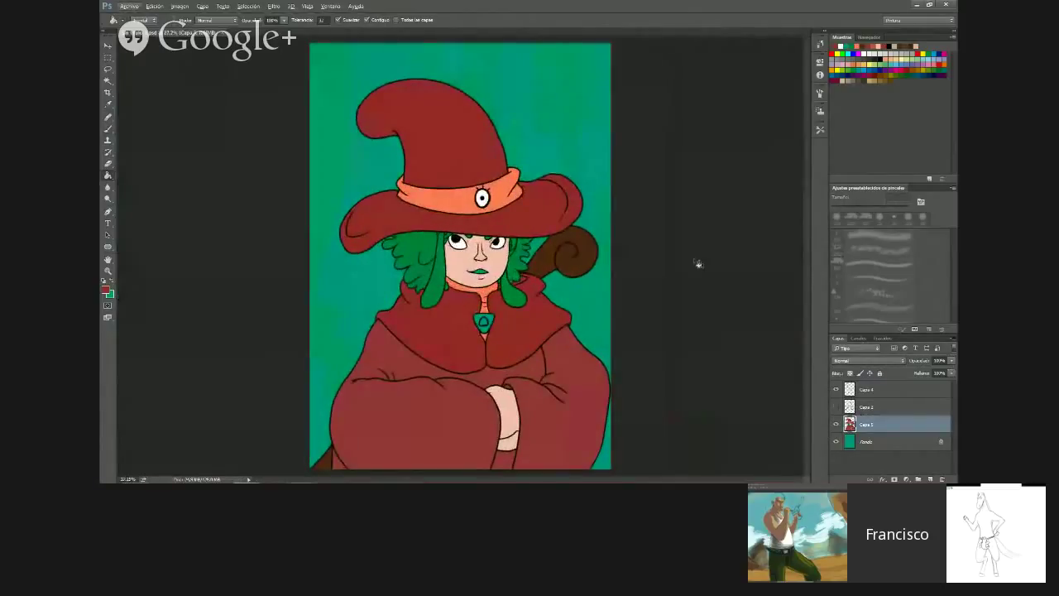
click(836, 389)
click(836, 390)
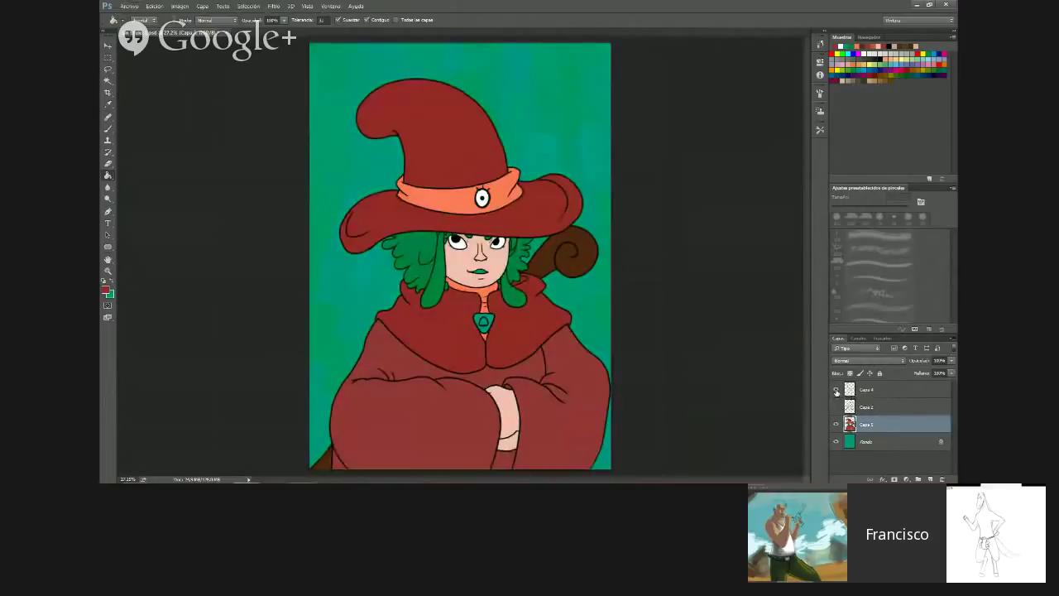
Try recolouring the face on Capa 4 with Hue/Saturation, shifting the saturation and using Colorize
click(877, 395)
key(ctrl+u)
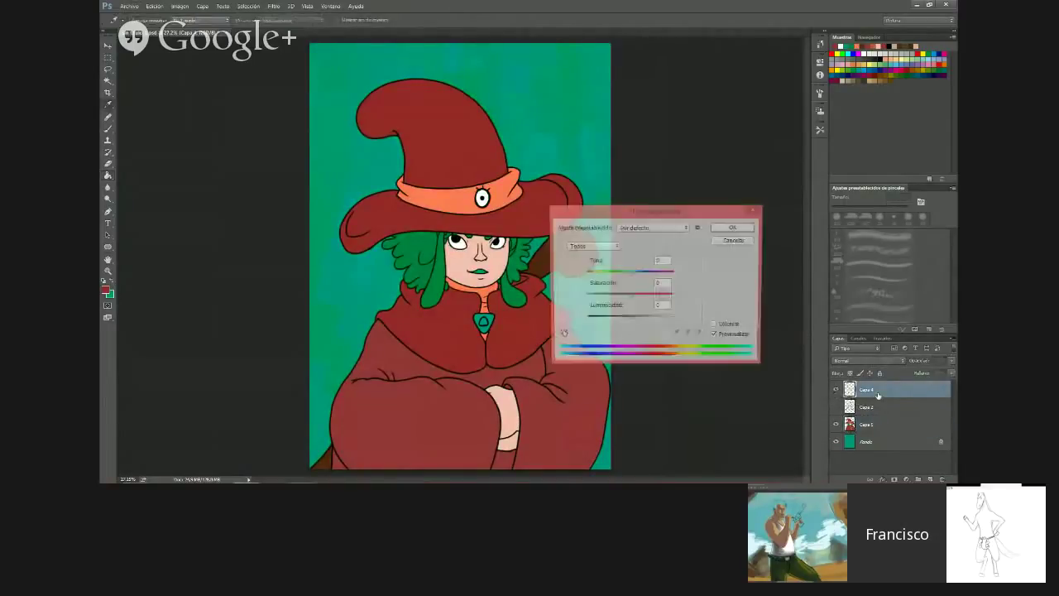
drag(632, 320, 656, 290)
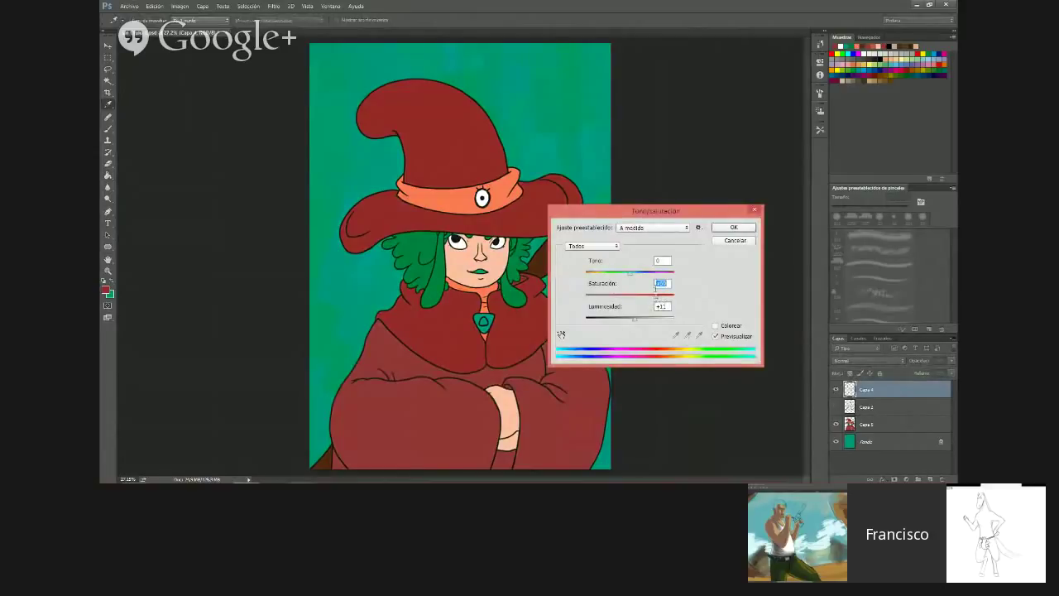
click(715, 325)
drag(610, 298, 640, 298)
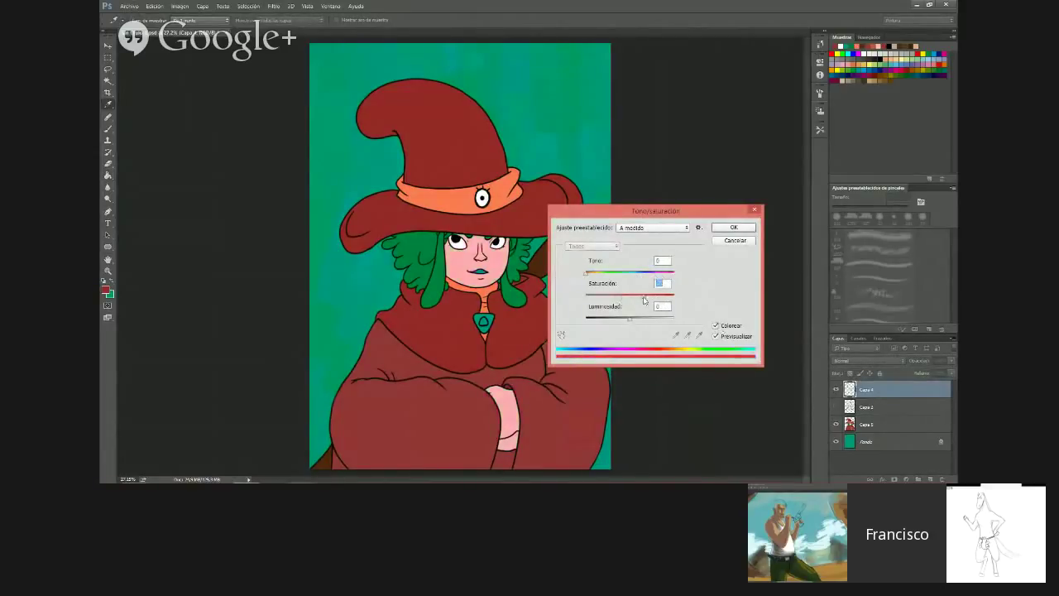
click(739, 241)
Go through the layers down to the flat colours and toggle Capa 4's visibility to see what it contains
click(867, 422)
click(865, 406)
click(863, 390)
click(835, 389)
click(836, 390)
click(835, 389)
click(836, 390)
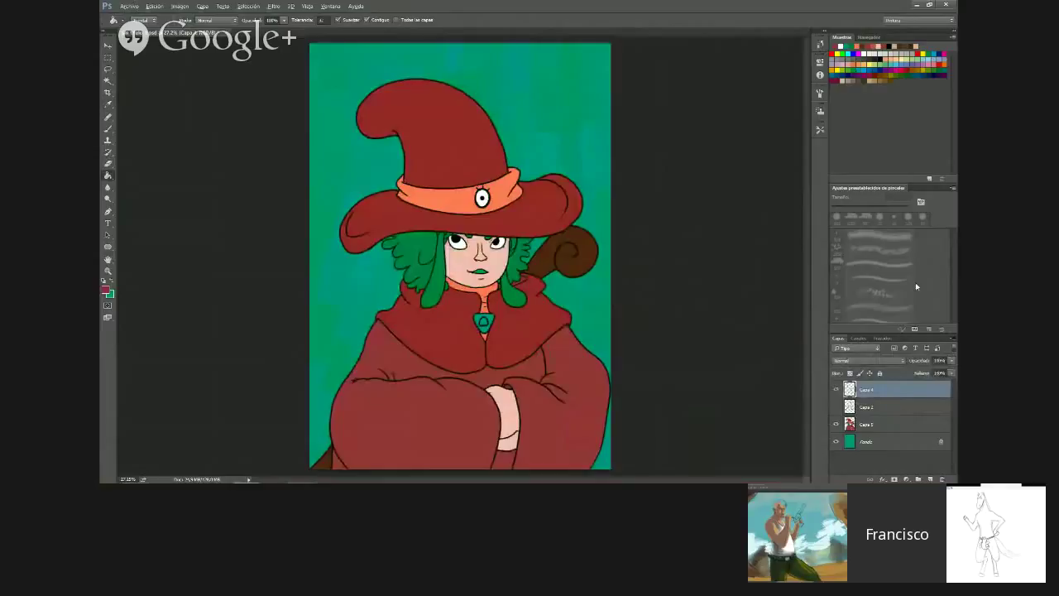
Select the face's skin area on Capa 4 with the Magic Wand, try deleting it, and undo the deletion
scroll(507, 256, up, 13)
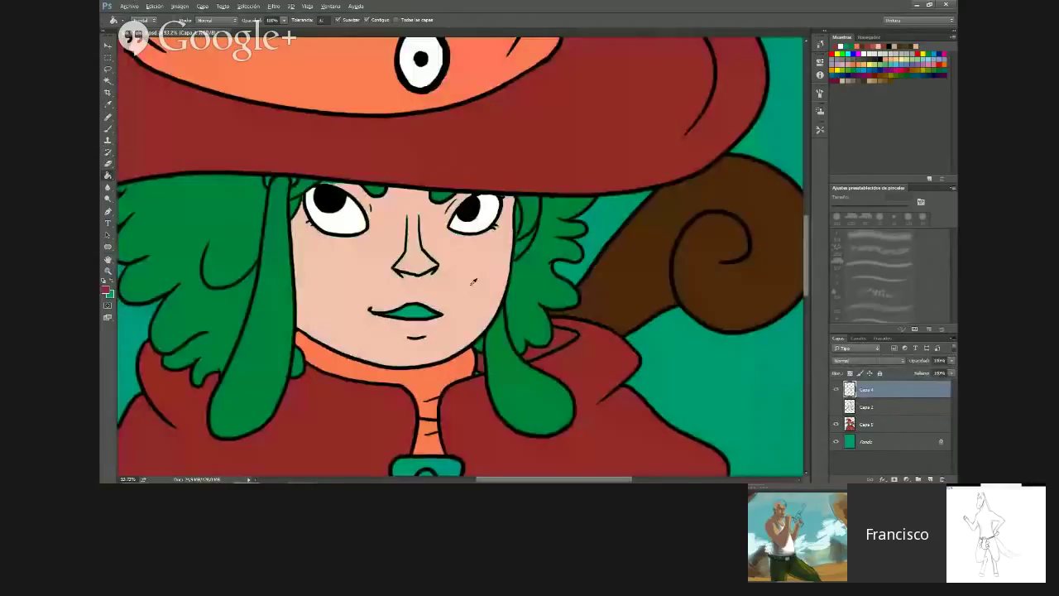
scroll(350, 257, down, 2)
click(108, 91)
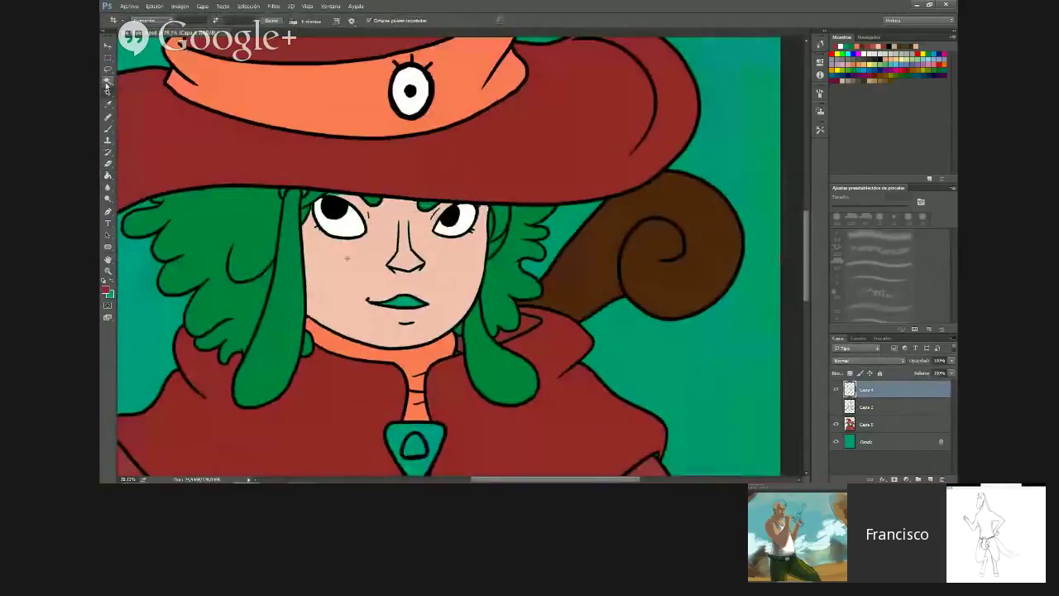
click(107, 83)
click(322, 275)
key(Delete)
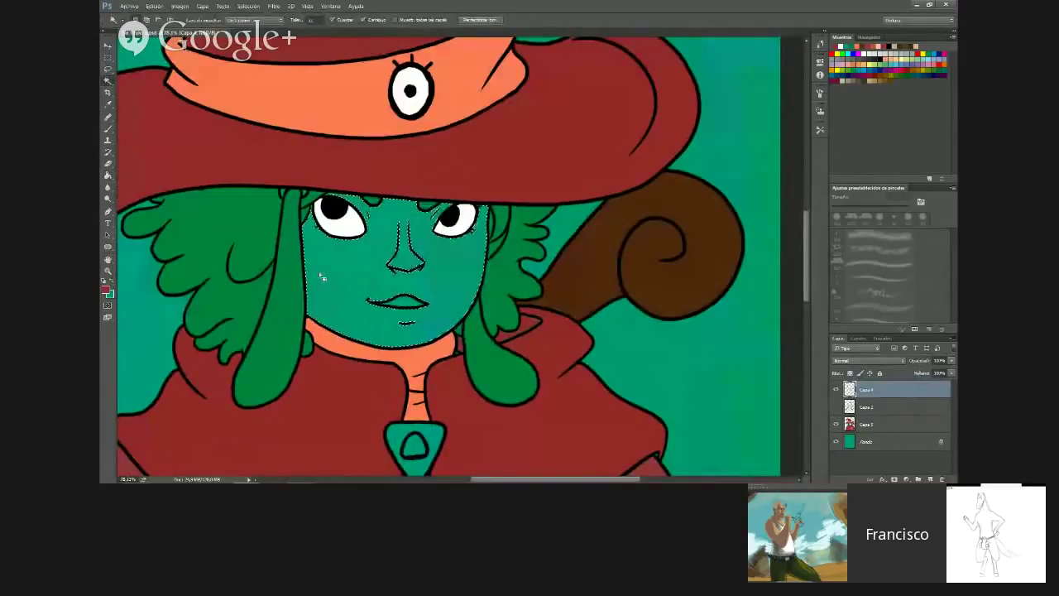
key(ctrl+z)
Sample the skin colour, delete the selected face fill from Capa 4, and brush it onto the flat-colour layer instead
click(108, 130)
alt+click(347, 261)
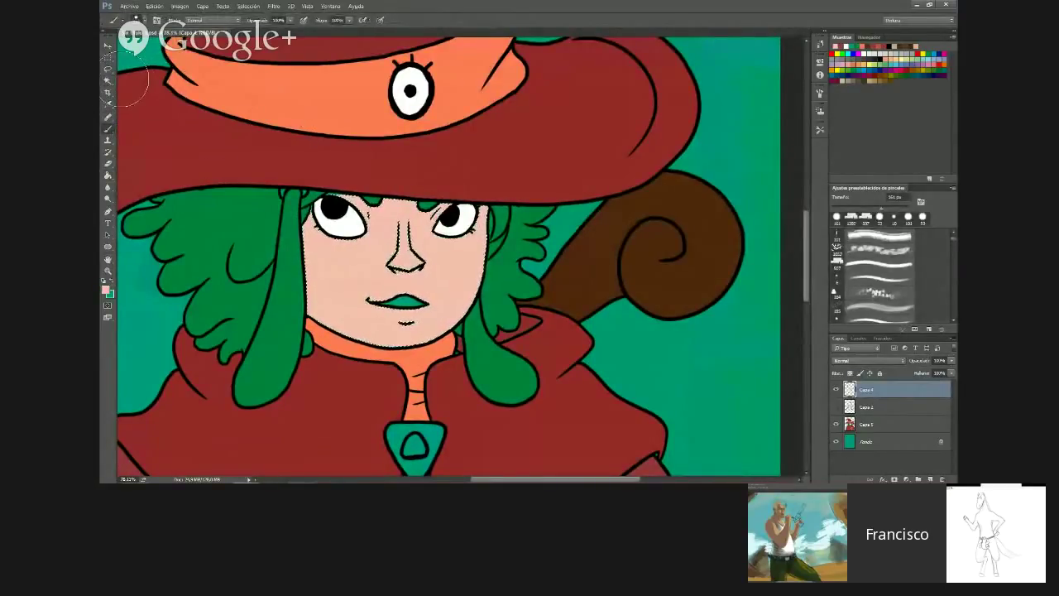
key(Delete)
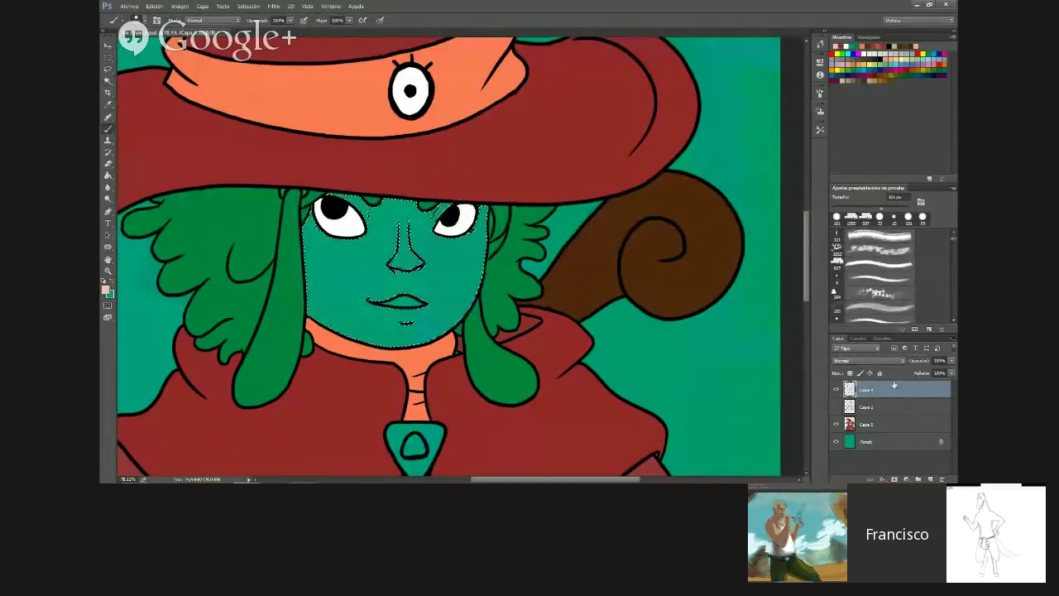
click(893, 424)
mouse_move(304, 242)
mouse_down()
mouse_move(365, 230)
mouse_move(443, 186)
mouse_move(304, 257)
mouse_move(298, 303)
mouse_move(475, 331)
mouse_up()
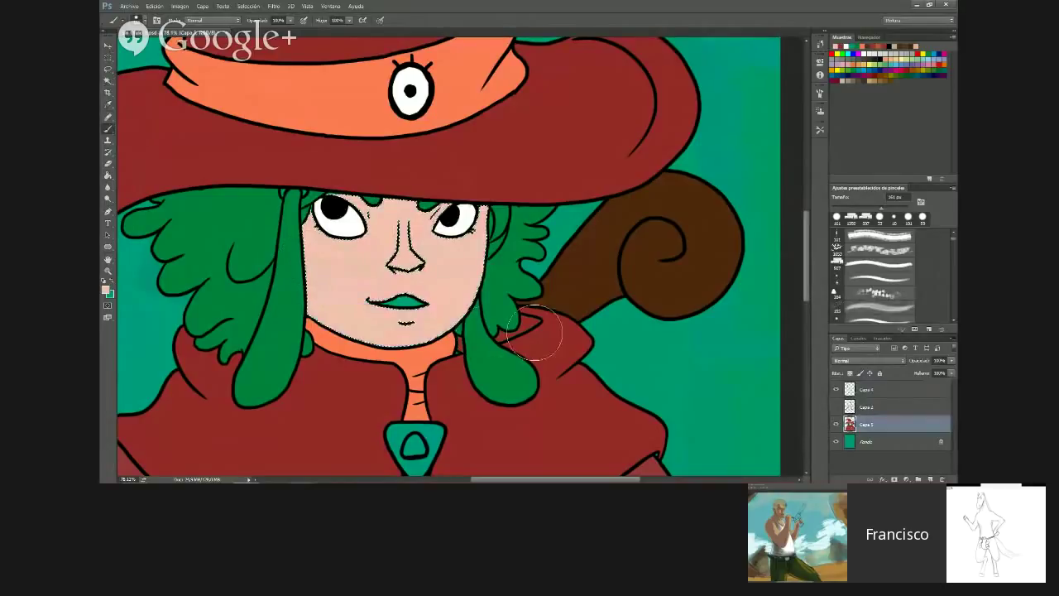
Undo the skin painting, expand the face selection, and brush the face in the skin colour again on the flat-colour layer
scroll(538, 307, up, 3)
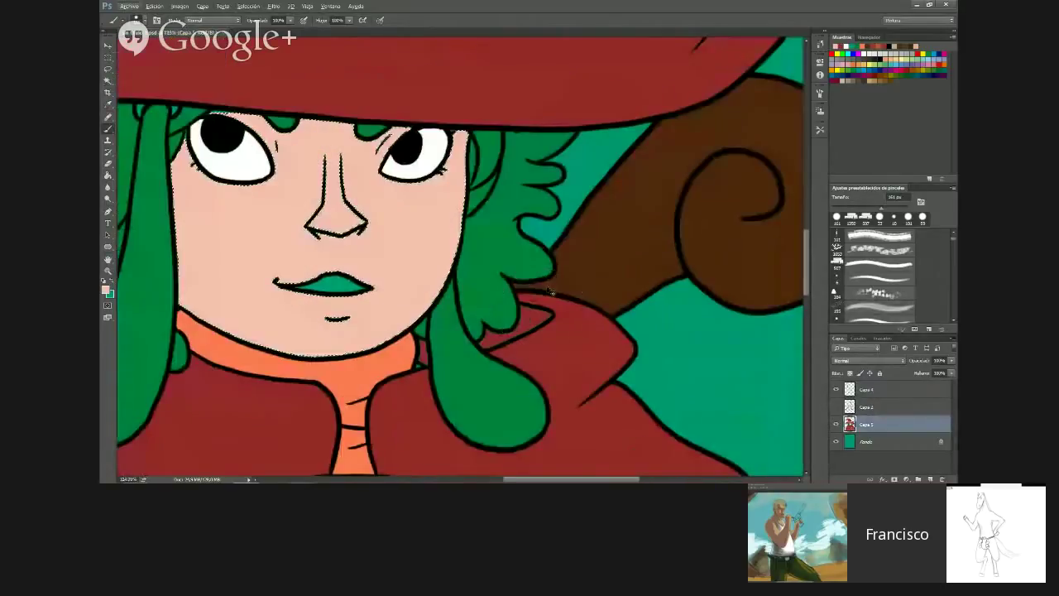
key(ctrl+z)
click(308, 6)
mouse_move(248, 6)
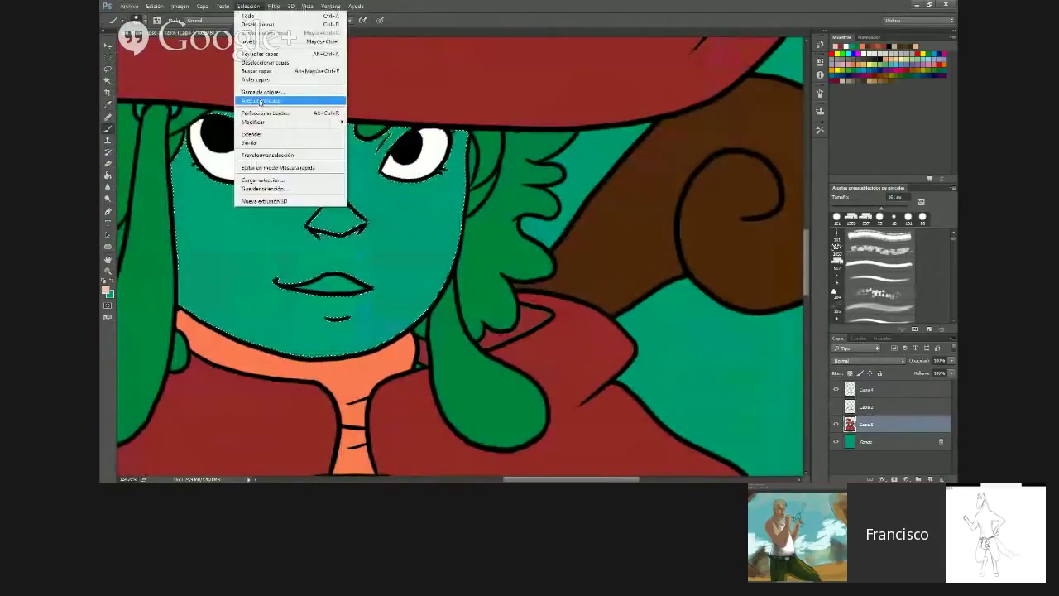
mouse_move(273, 122)
click(410, 142)
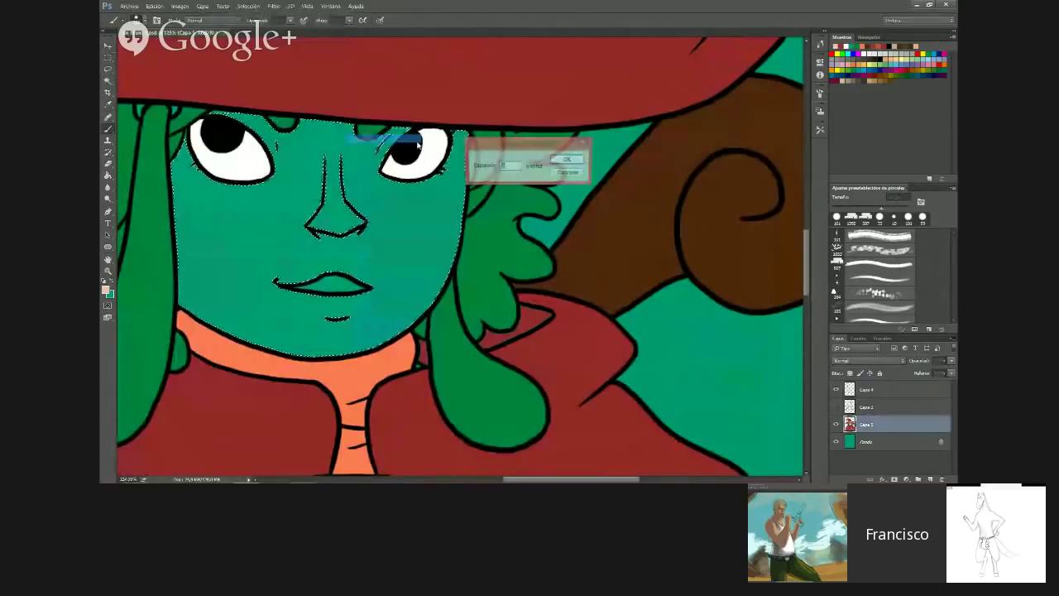
click(563, 160)
mouse_move(497, 153)
mouse_down()
mouse_move(185, 136)
mouse_move(120, 179)
mouse_move(384, 371)
mouse_up()
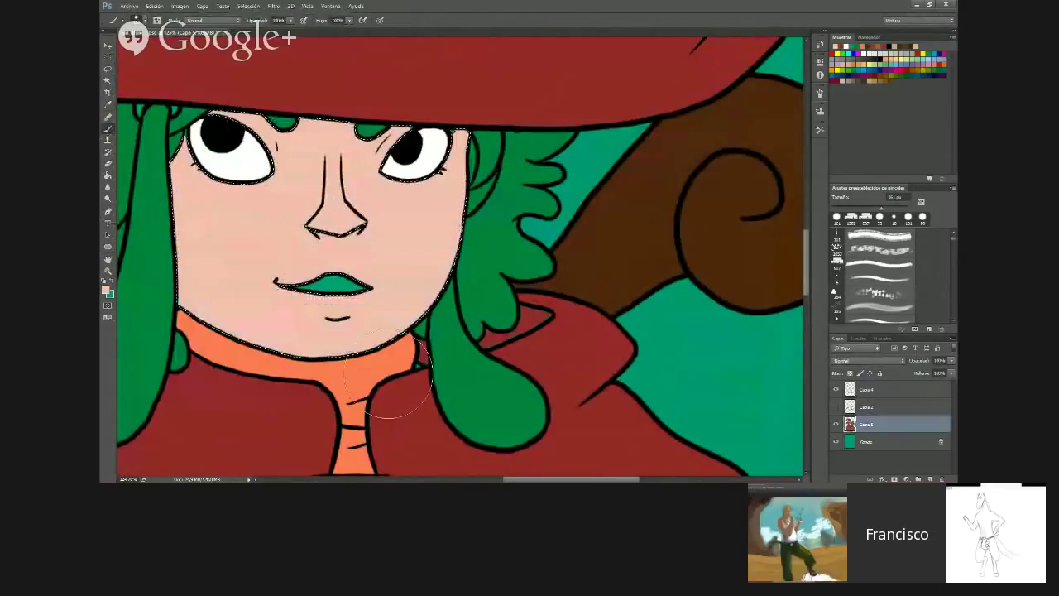
Clear the face selection and check the repainted skin against the whole illustration
scroll(406, 332, down, 5)
key(ctrl+minus)
key(ctrl+minus)
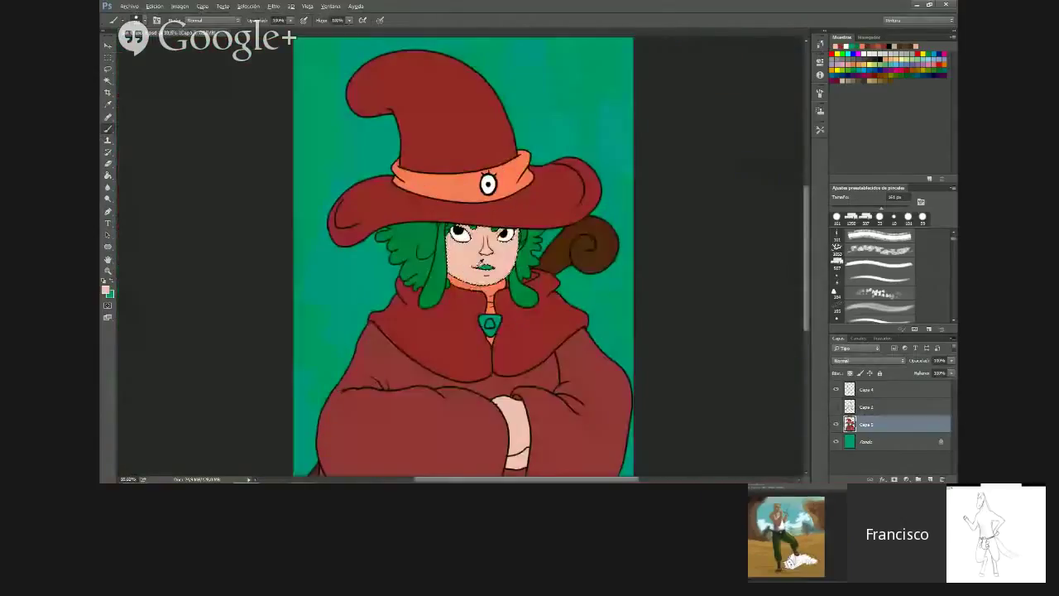
key(m)
key(ctrl+plus)
key(ctrl+plus)
key(ctrl+plus)
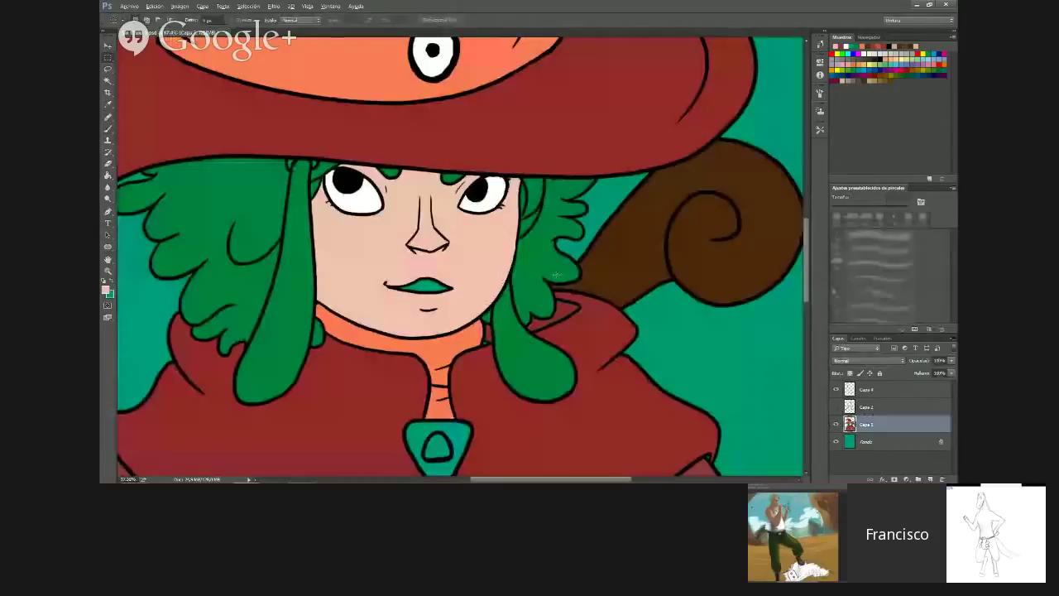
Sample the lips' green and touch up the narrow corner of the mouth with a smaller brush on the flat-colour layer
scroll(395, 240, up, 5)
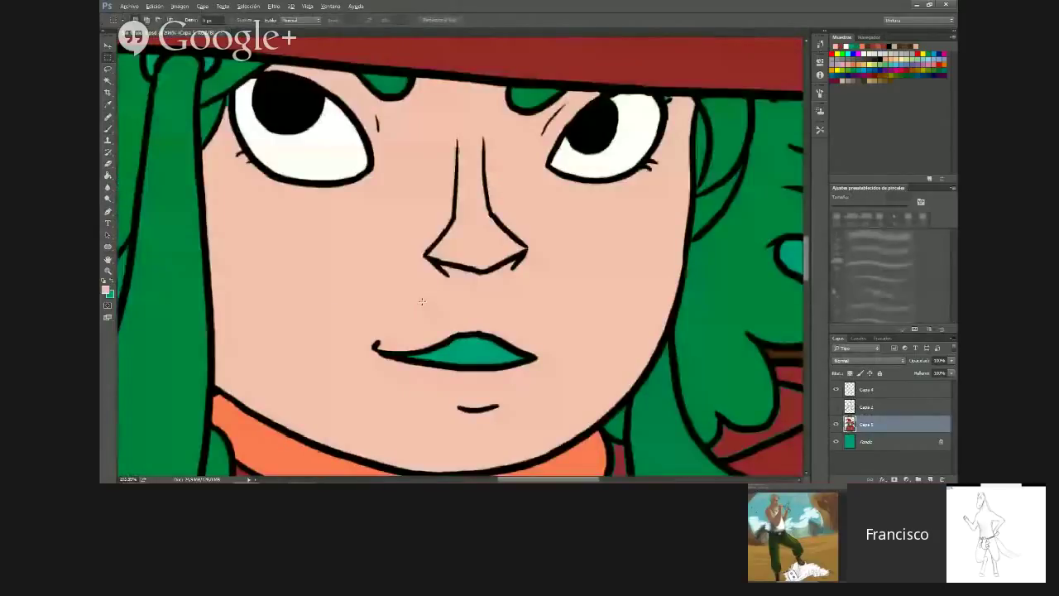
scroll(421, 301, down, 3)
key(b)
alt+click(412, 304)
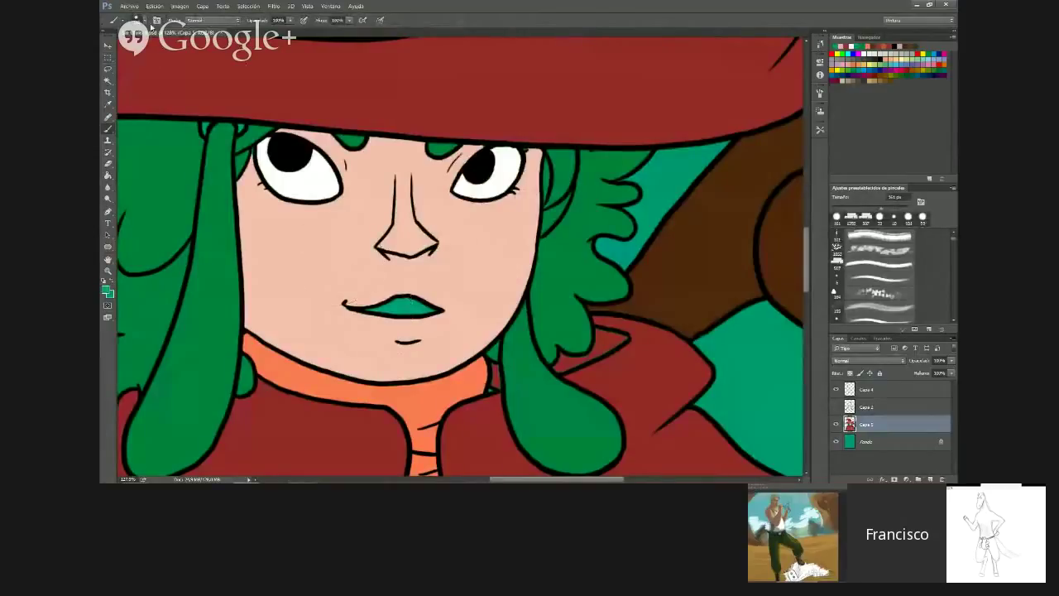
click(143, 20)
click(154, 50)
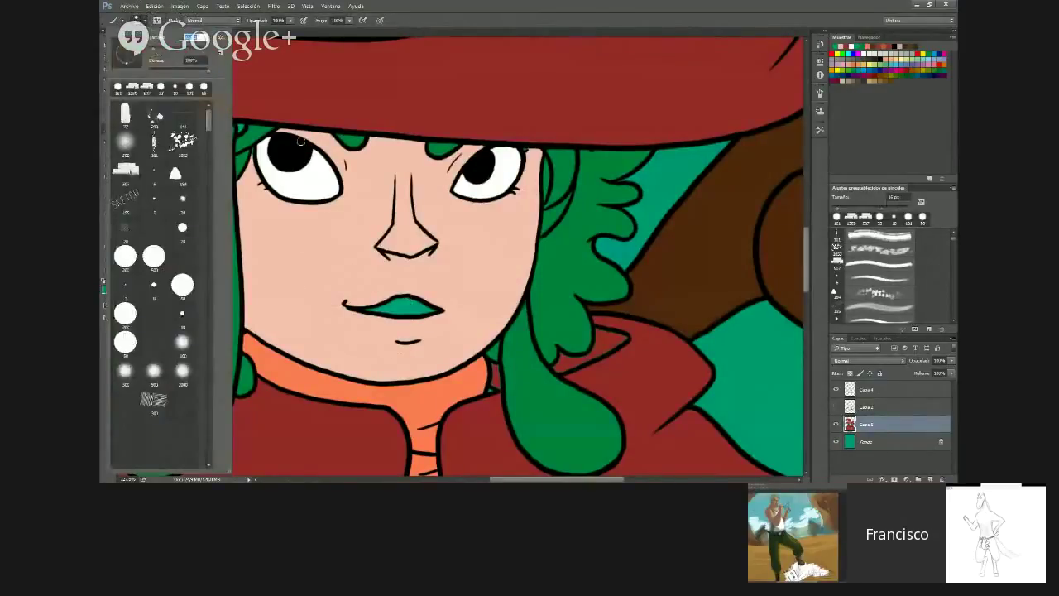
click(367, 310)
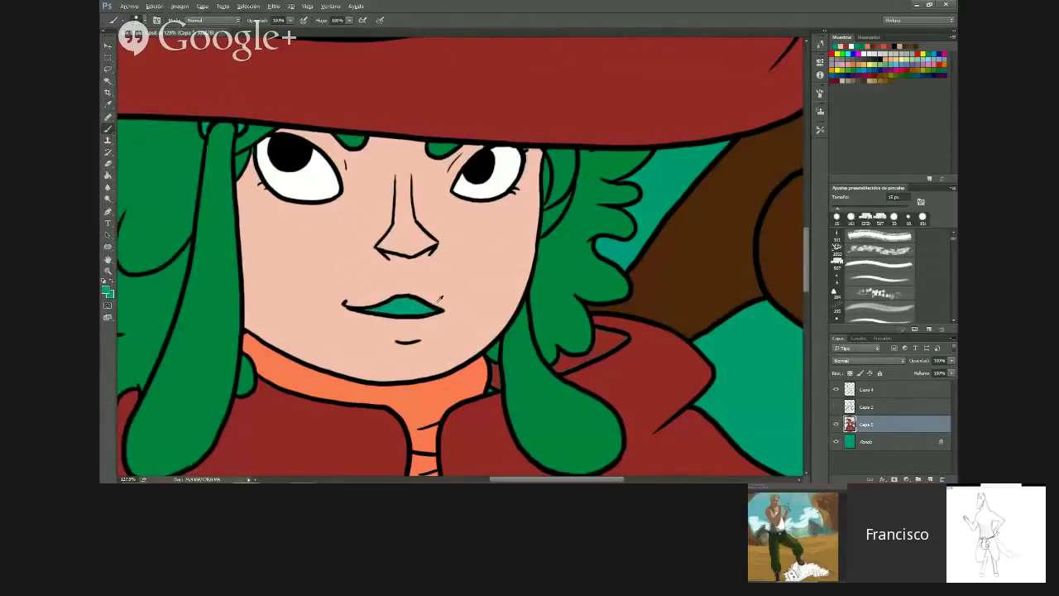
Select the dark red areas of the cape and the hat together with the Magic Wand on the flat-colour layer
key(ctrl+0)
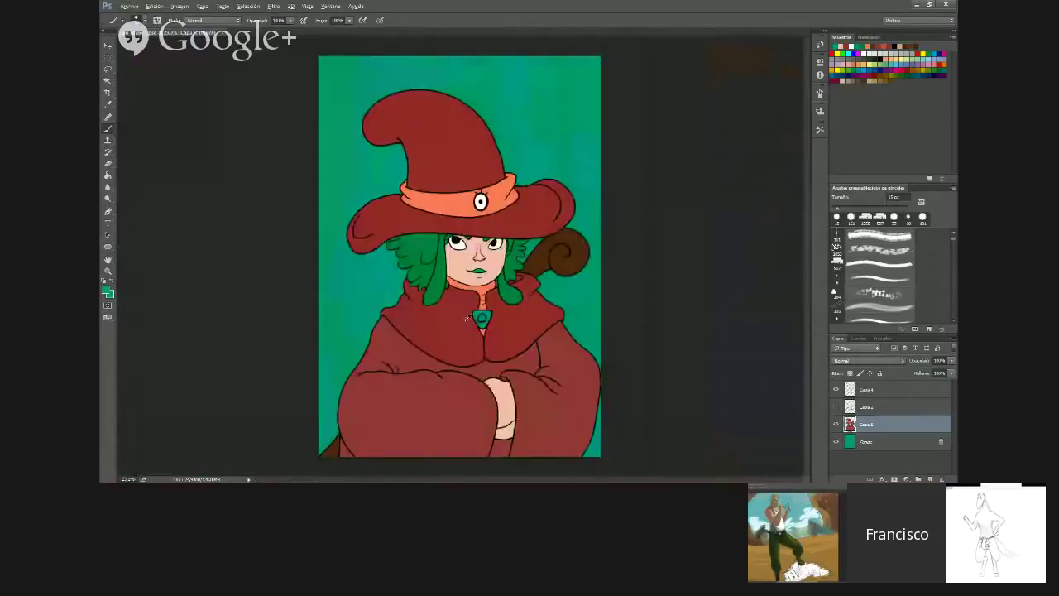
scroll(505, 327, down, 3)
scroll(545, 338, up, 3)
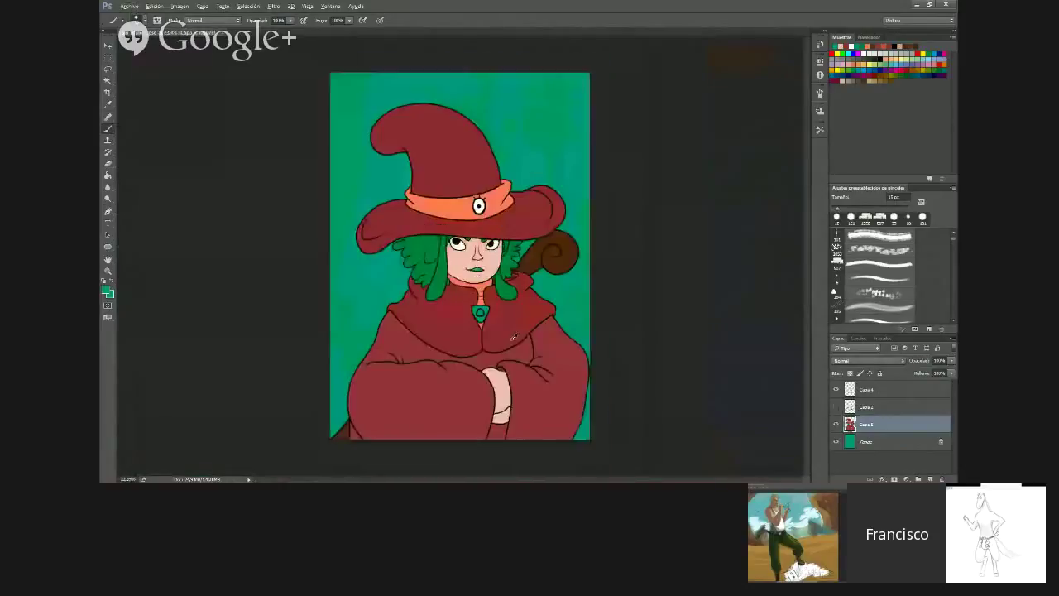
scroll(513, 336, up, 2)
scroll(662, 290, down, 2)
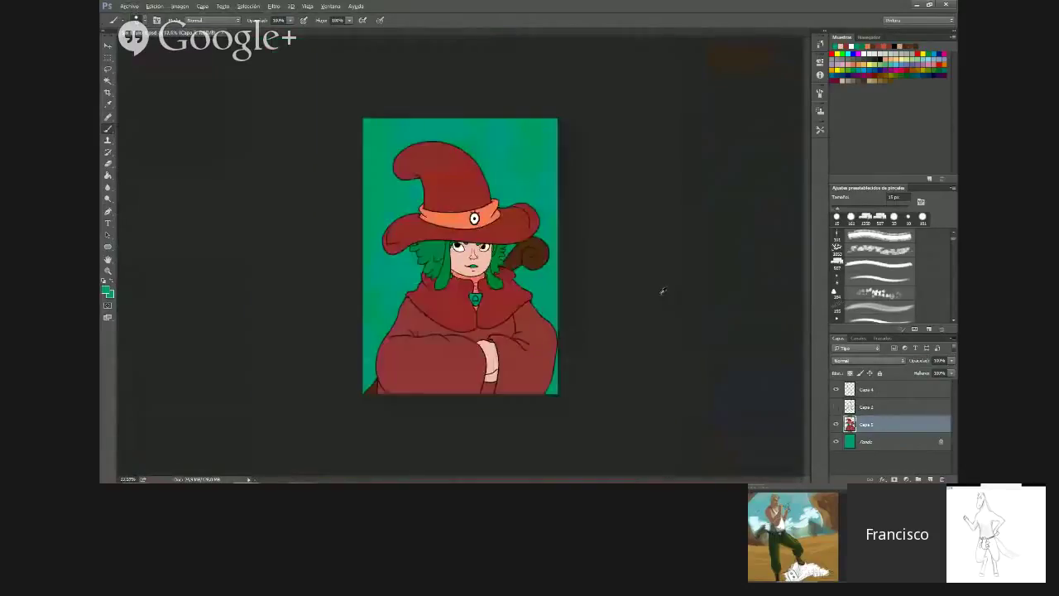
scroll(640, 319, up, 1)
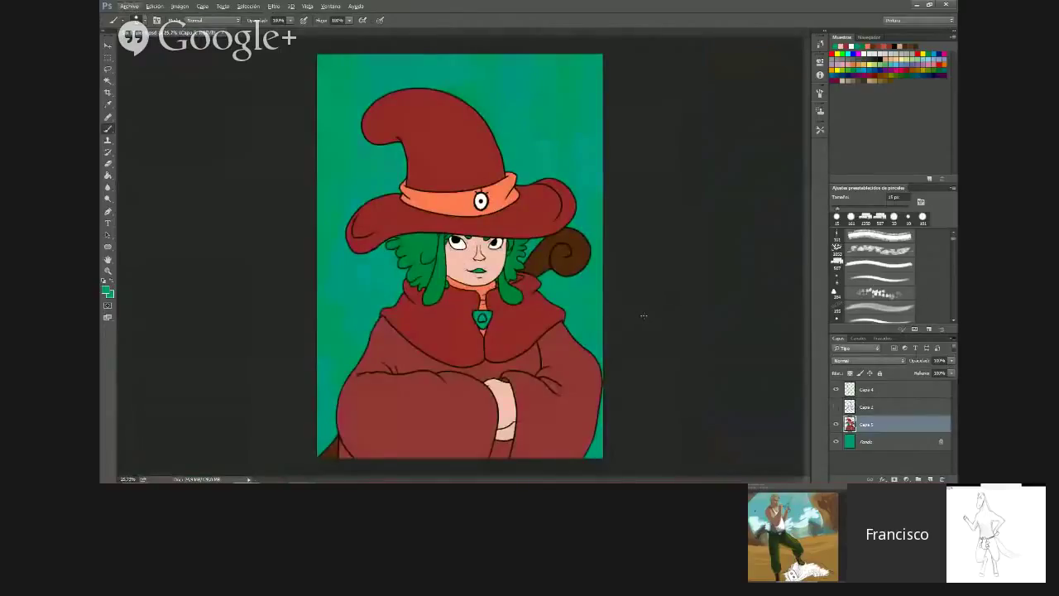
click(112, 83)
mouse_move(517, 333)
mouse_down()
mouse_move(443, 325)
mouse_move(463, 337)
mouse_move(436, 193)
mouse_move(400, 213)
mouse_move(449, 169)
mouse_up()
shift+click(448, 168)
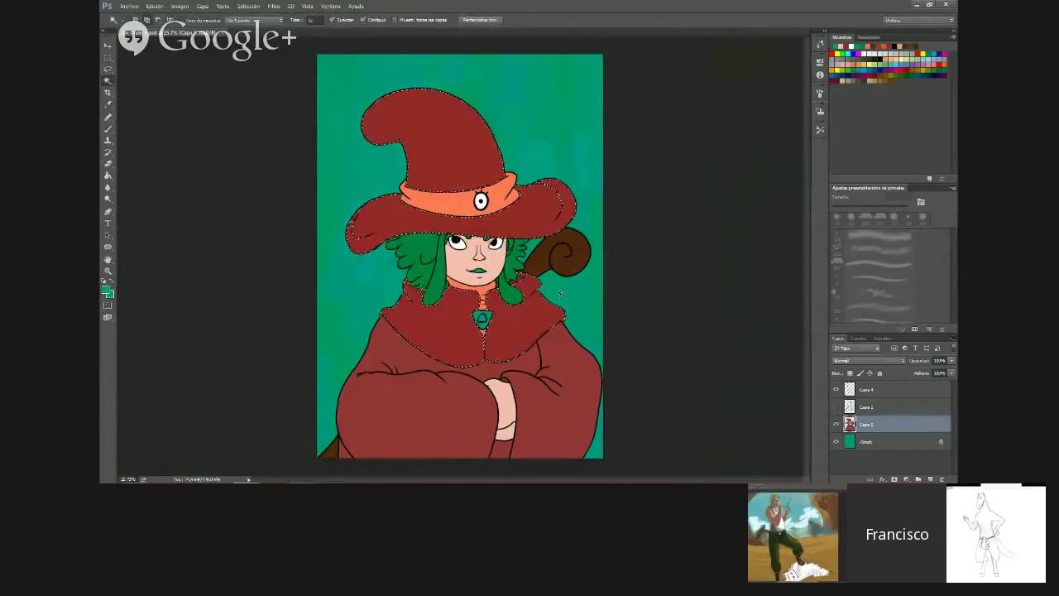
Add a new layer directly above the flat-colour layer, keeping the hat and cape selection
scroll(432, 391, down, 5)
scroll(444, 397, up, 4)
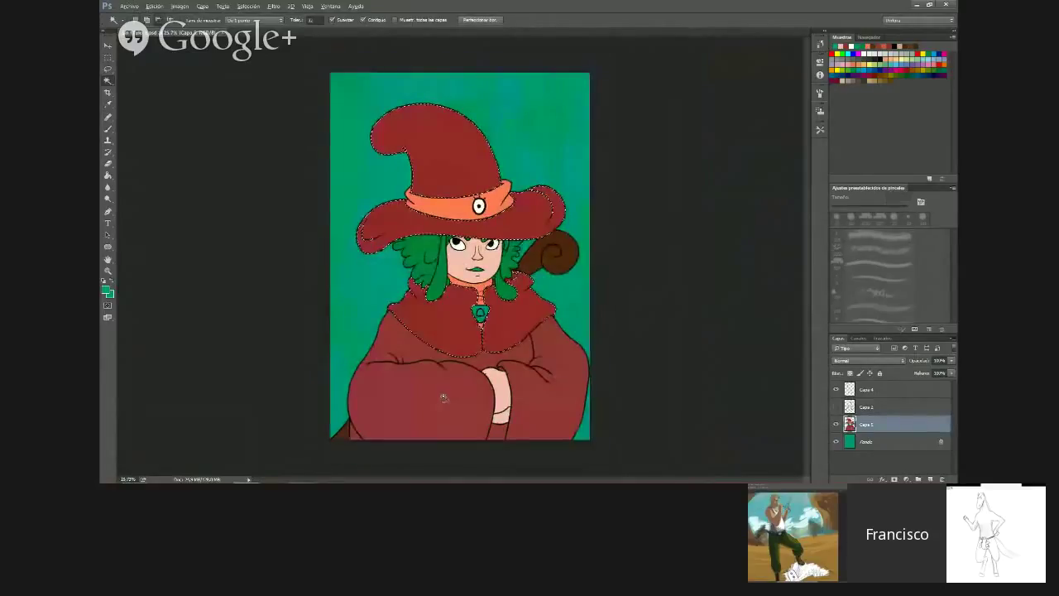
scroll(443, 398, up, 3)
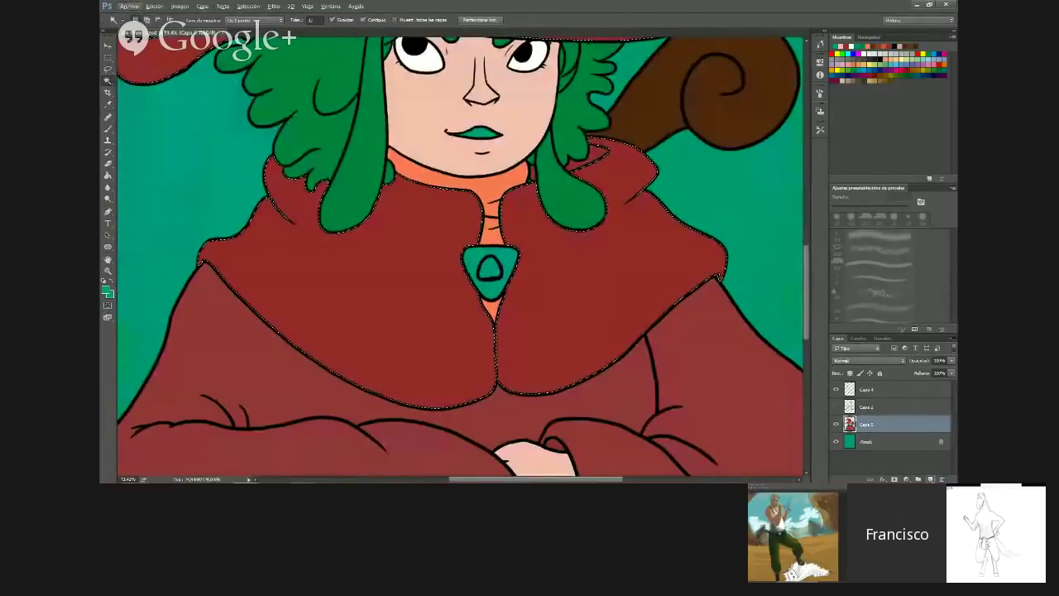
click(930, 478)
scroll(651, 281, down, 1)
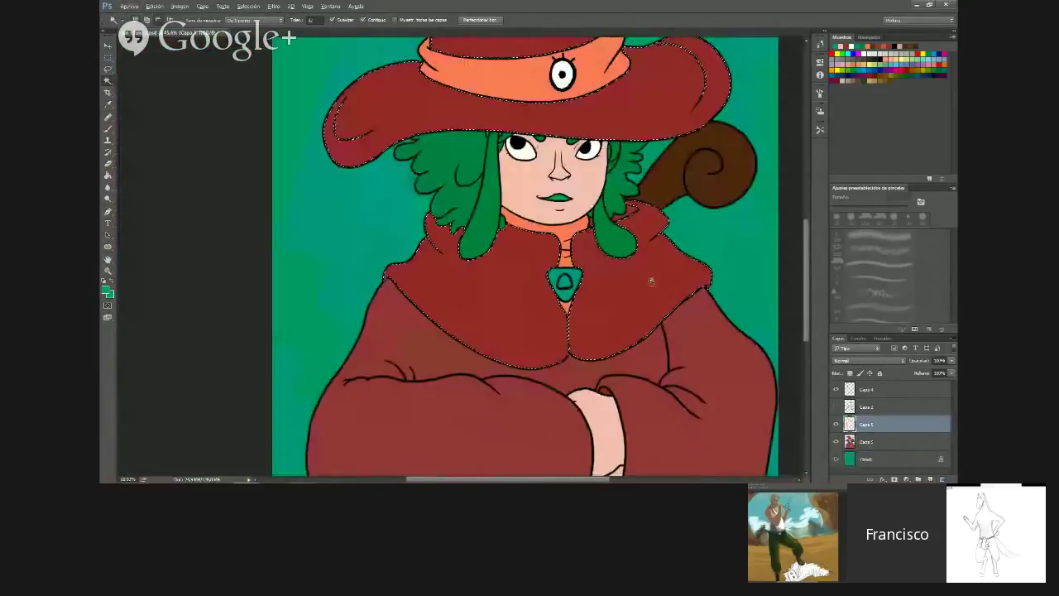
Make the clothing's dark red the brush colour and choose the first, elongated brush tip for painting the selected hat and cape
key(b)
scroll(651, 281, up, 2)
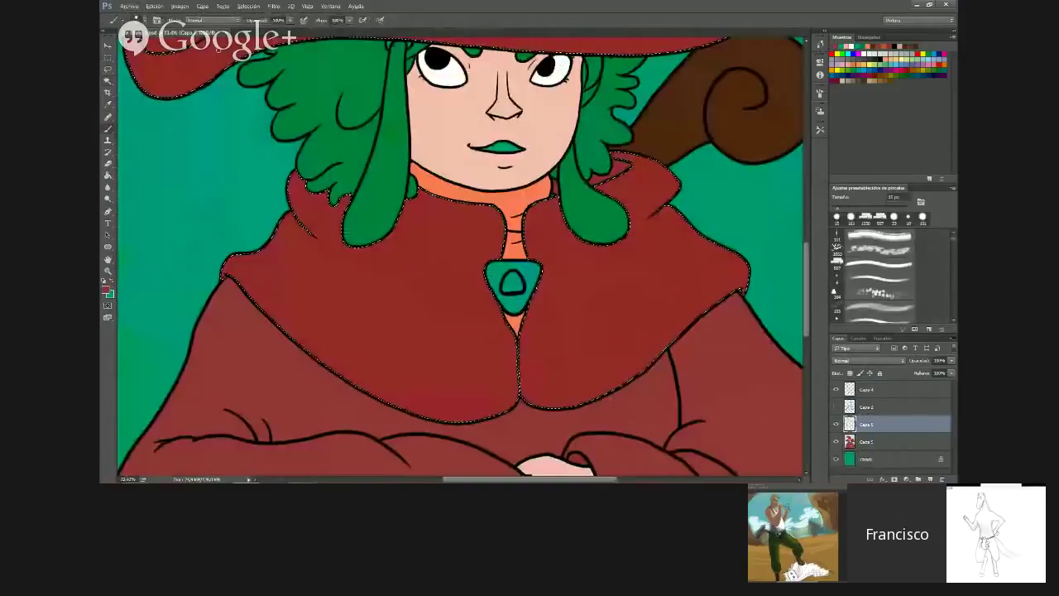
click(146, 20)
click(125, 115)
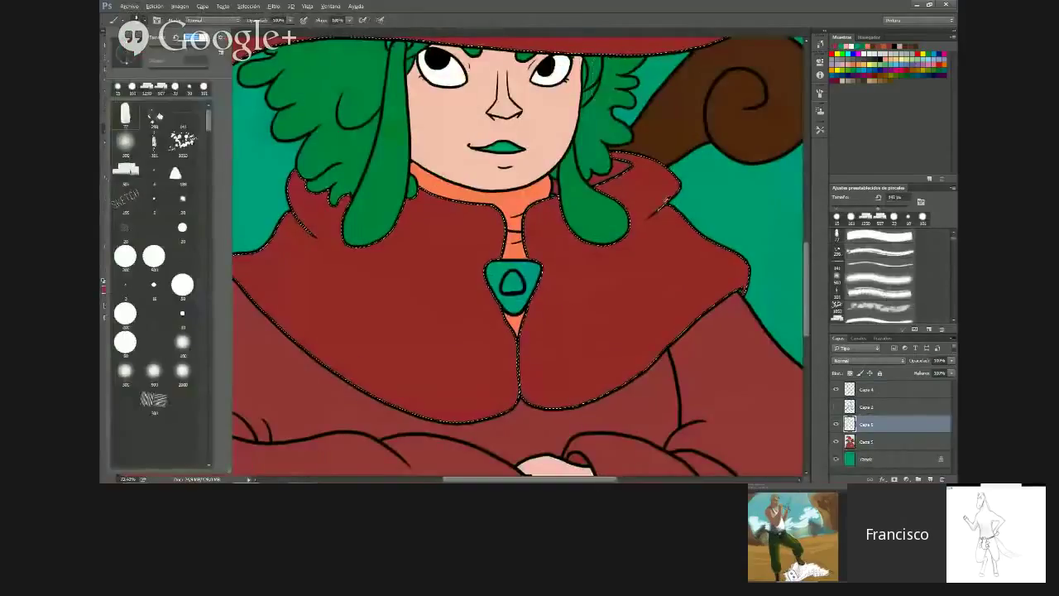
click(652, 5)
scroll(693, 248, down, 2)
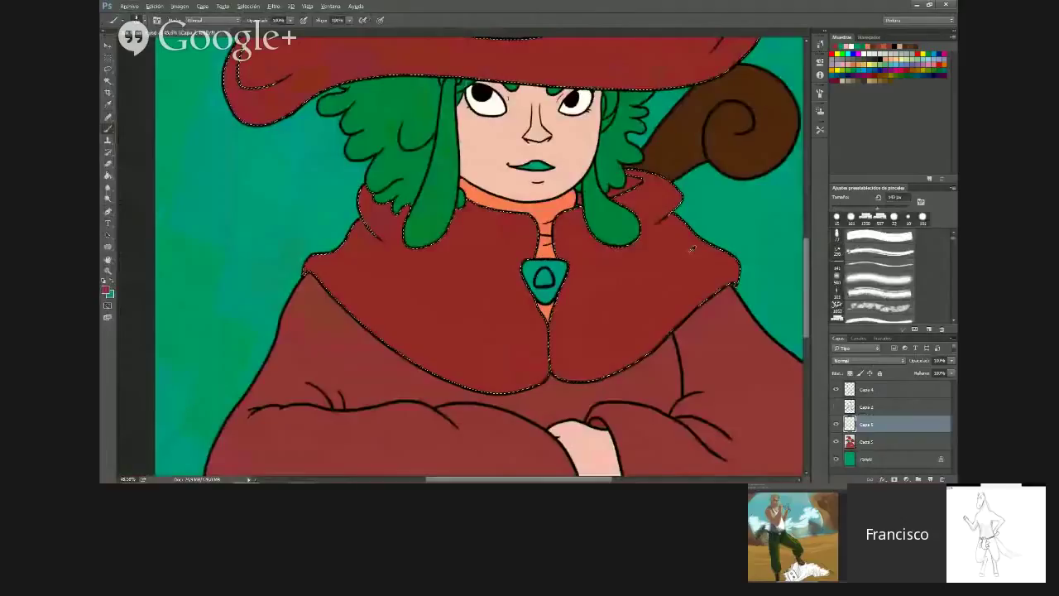
Set the brush colour to dark red 561212 and paint shadows over the cape half nearest the staff
scroll(694, 248, up, 1)
click(105, 291)
click(497, 198)
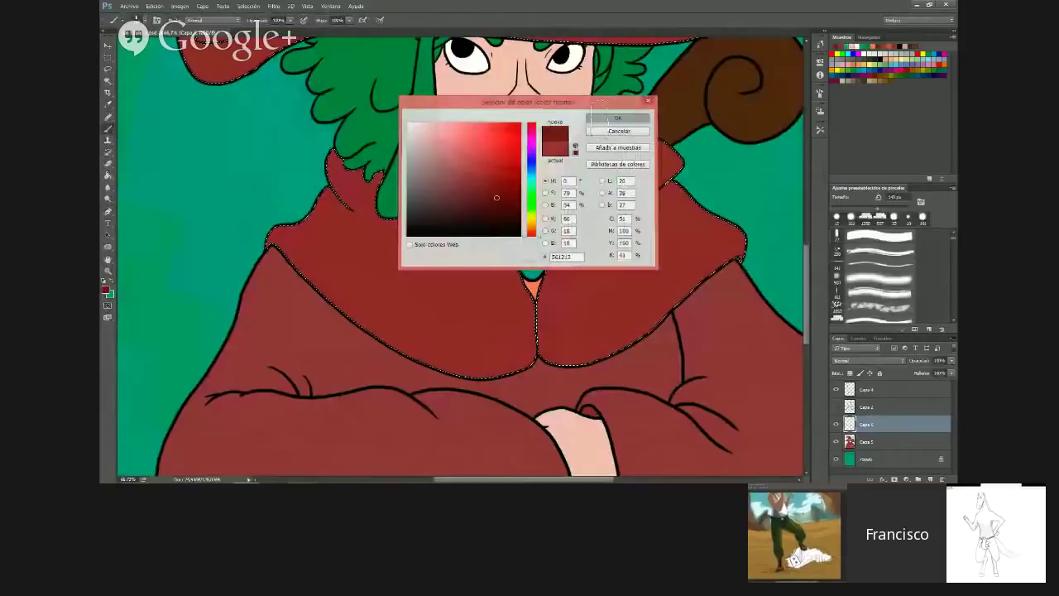
click(618, 117)
mouse_move(648, 124)
mouse_down()
mouse_move(641, 194)
mouse_move(704, 189)
mouse_move(704, 240)
mouse_move(740, 235)
mouse_move(658, 328)
mouse_move(737, 240)
mouse_move(665, 182)
mouse_move(650, 201)
mouse_move(672, 169)
mouse_move(630, 218)
mouse_move(664, 215)
mouse_move(678, 233)
mouse_move(659, 254)
mouse_move(687, 261)
mouse_move(622, 312)
mouse_move(621, 333)
mouse_move(698, 268)
mouse_move(636, 325)
mouse_move(691, 252)
mouse_move(713, 244)
mouse_move(650, 278)
mouse_move(593, 350)
mouse_move(554, 366)
mouse_move(544, 333)
mouse_move(607, 321)
mouse_move(561, 336)
mouse_move(611, 276)
mouse_move(643, 273)
mouse_move(593, 284)
mouse_move(646, 255)
mouse_move(587, 227)
mouse_move(569, 207)
mouse_move(605, 187)
mouse_move(641, 235)
mouse_move(618, 303)
mouse_move(573, 252)
mouse_move(571, 198)
mouse_move(590, 275)
mouse_move(612, 271)
mouse_move(598, 303)
mouse_move(605, 324)
mouse_move(658, 248)
mouse_move(619, 242)
mouse_move(672, 253)
mouse_move(621, 306)
mouse_move(642, 269)
mouse_move(687, 239)
mouse_move(708, 240)
mouse_move(670, 300)
mouse_move(609, 316)
mouse_move(673, 253)
mouse_move(716, 243)
mouse_move(690, 244)
mouse_move(665, 220)
mouse_up()
Clip the shading layer to the flat-colour layer and blend the red tones across the cape half nearest the staff
alt+click(882, 433)
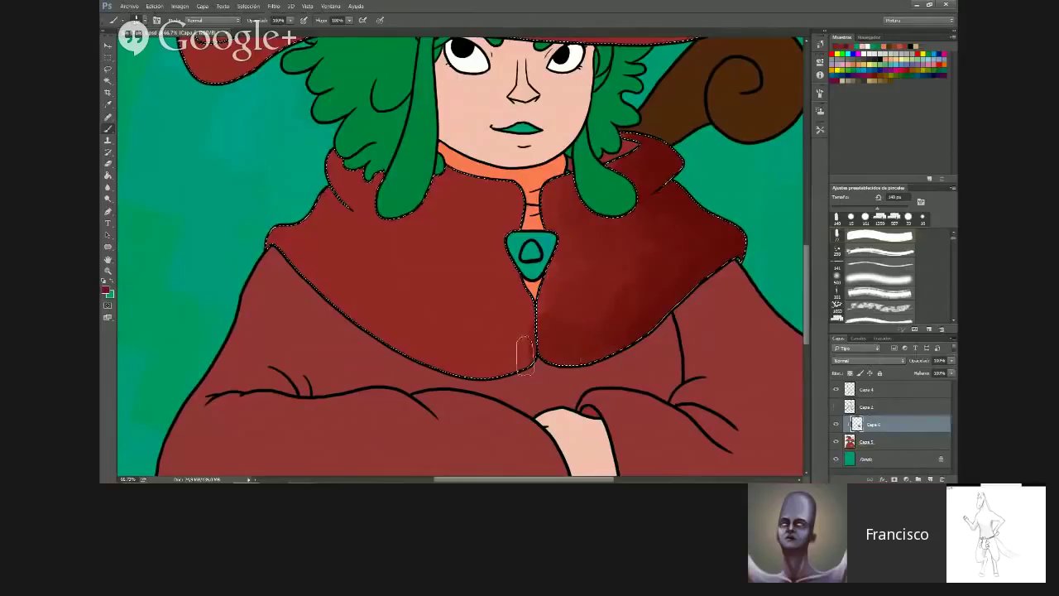
mouse_move(544, 314)
mouse_down()
mouse_move(572, 319)
mouse_move(555, 324)
mouse_move(615, 286)
mouse_up()
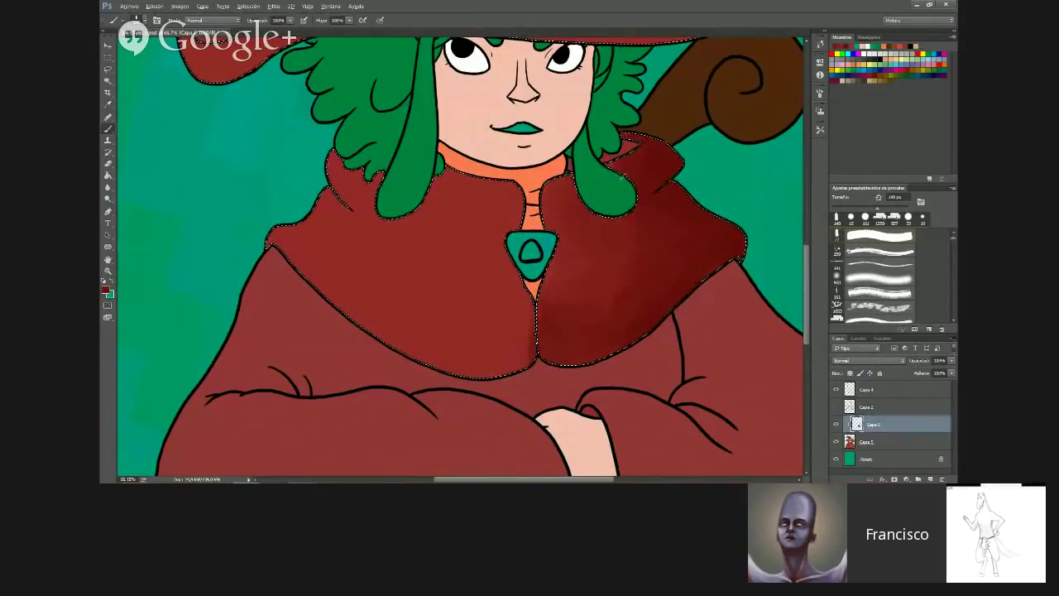
key(ctrl+minus)
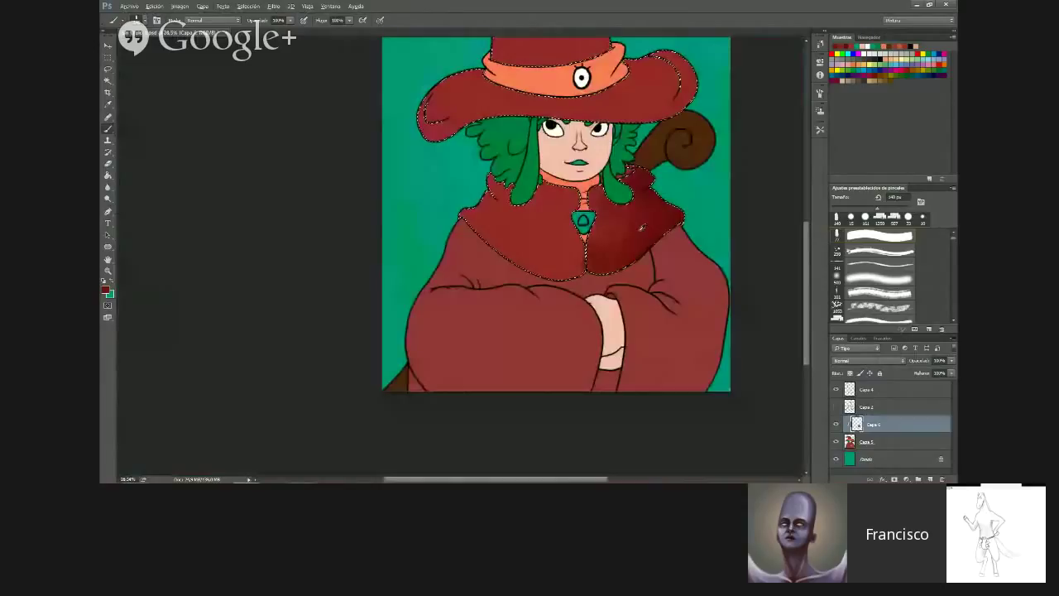
key(ctrl+plus)
key(ctrl+plus)
key(ctrl+plus)
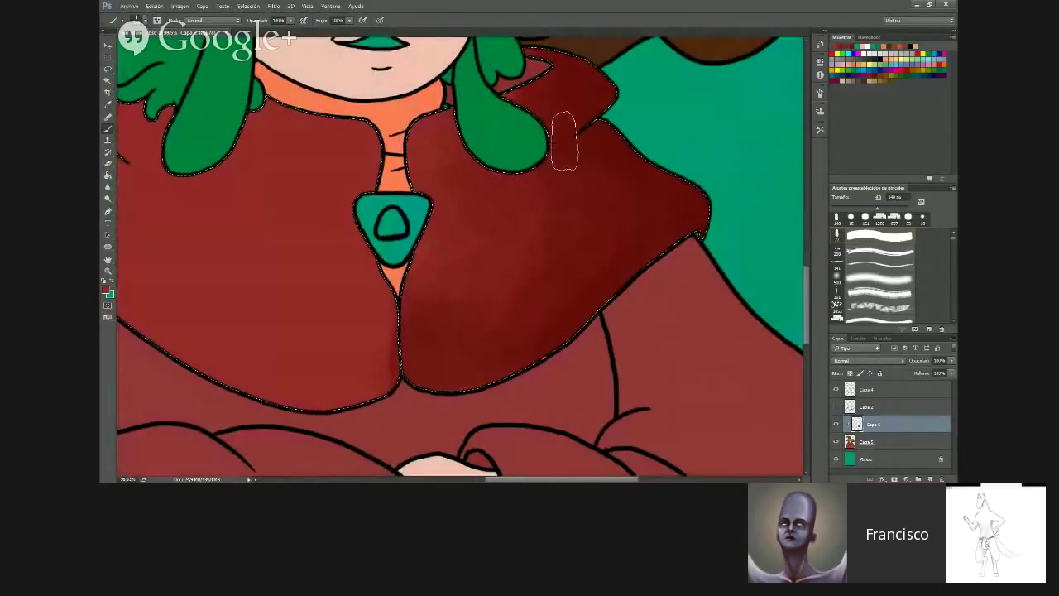
scroll(564, 143, down, 4)
scroll(572, 158, up, 4)
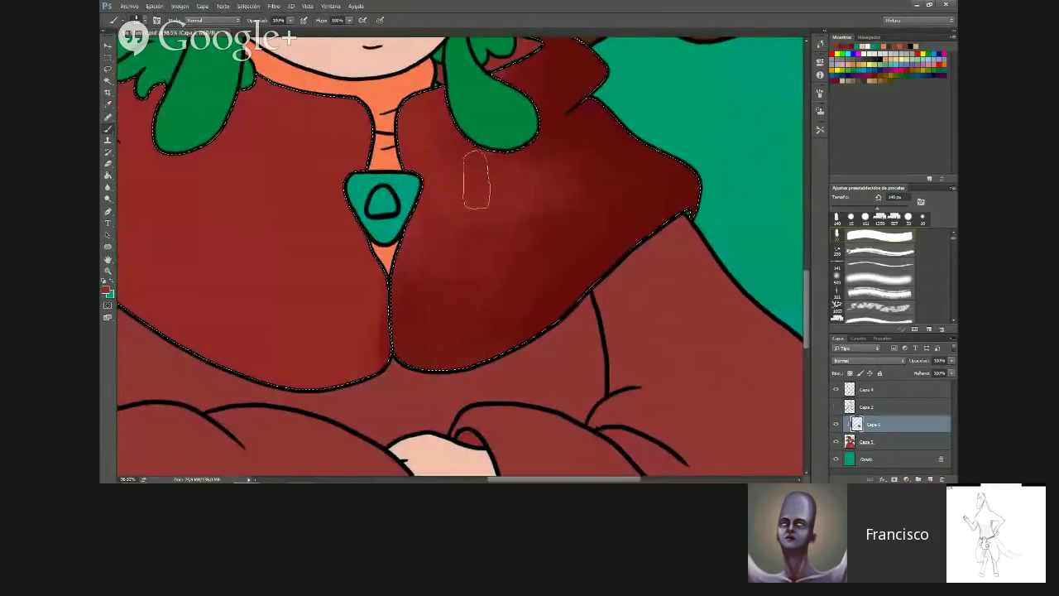
mouse_move(565, 171)
mouse_down()
mouse_move(649, 155)
mouse_move(506, 169)
mouse_move(598, 153)
mouse_move(544, 168)
mouse_move(563, 206)
mouse_move(472, 269)
mouse_move(419, 286)
mouse_move(442, 234)
mouse_move(411, 299)
mouse_move(431, 206)
mouse_move(405, 364)
mouse_move(448, 364)
mouse_move(454, 290)
mouse_move(451, 360)
mouse_move(517, 359)
mouse_move(401, 326)
mouse_move(466, 239)
mouse_move(432, 362)
mouse_move(467, 267)
mouse_move(491, 262)
mouse_move(473, 310)
mouse_move(477, 329)
mouse_move(453, 278)
mouse_move(444, 285)
mouse_move(609, 243)
mouse_up()
Paint a lighter red highlight down the raised collar fold beside the hair lock on the staff side
key(ctrl+0)
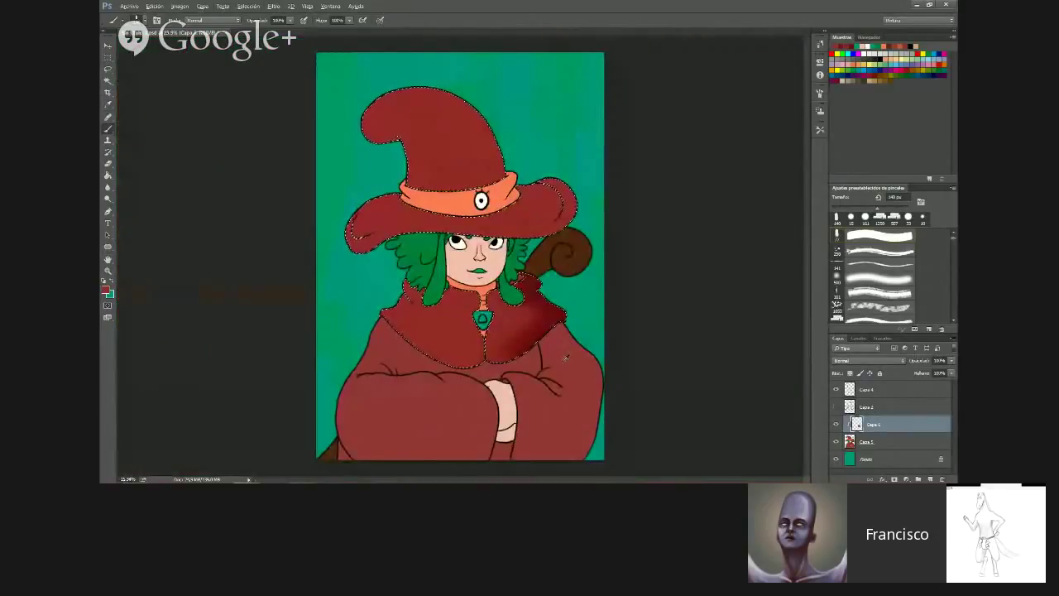
scroll(566, 358, up, 4)
scroll(579, 217, up, 2)
scroll(593, 207, down, 3)
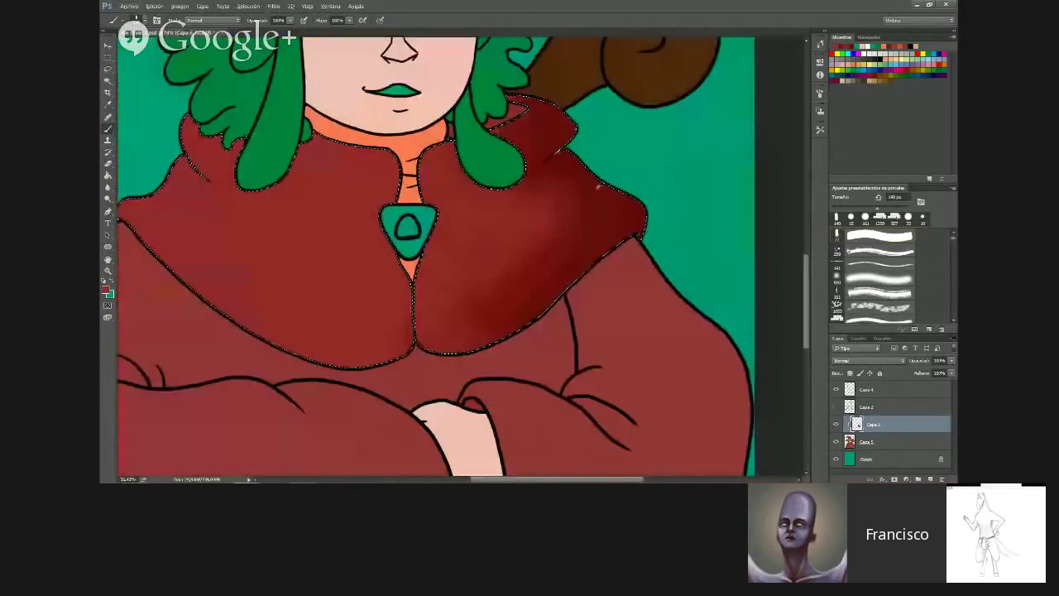
scroll(590, 172, up, 3)
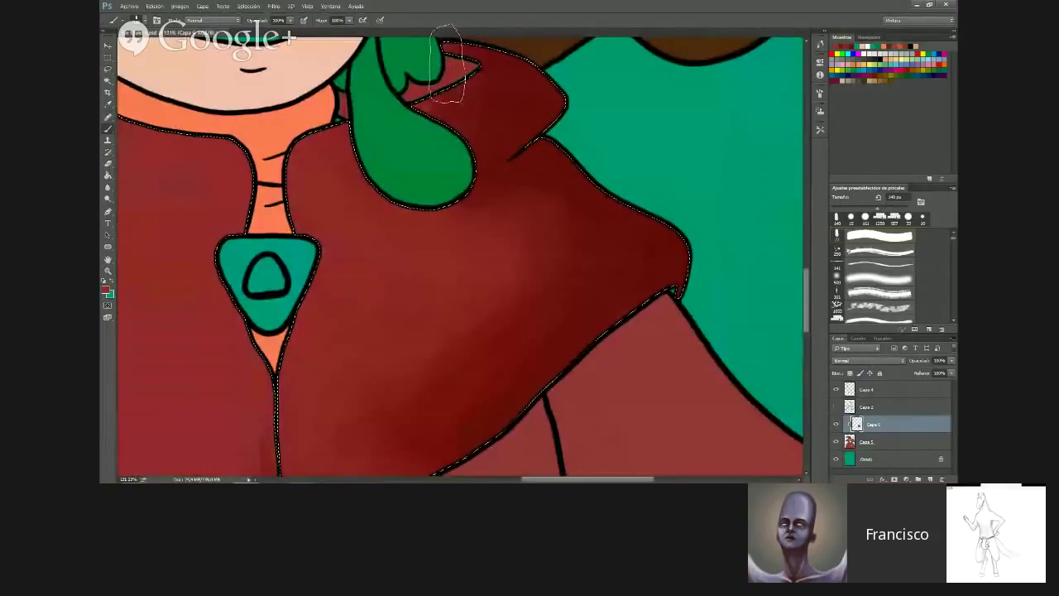
mouse_move(428, 57)
mouse_down()
mouse_move(488, 36)
mouse_move(420, 113)
mouse_up()
mouse_move(494, 45)
mouse_down()
mouse_move(420, 104)
mouse_move(435, 105)
mouse_move(428, 161)
mouse_up()
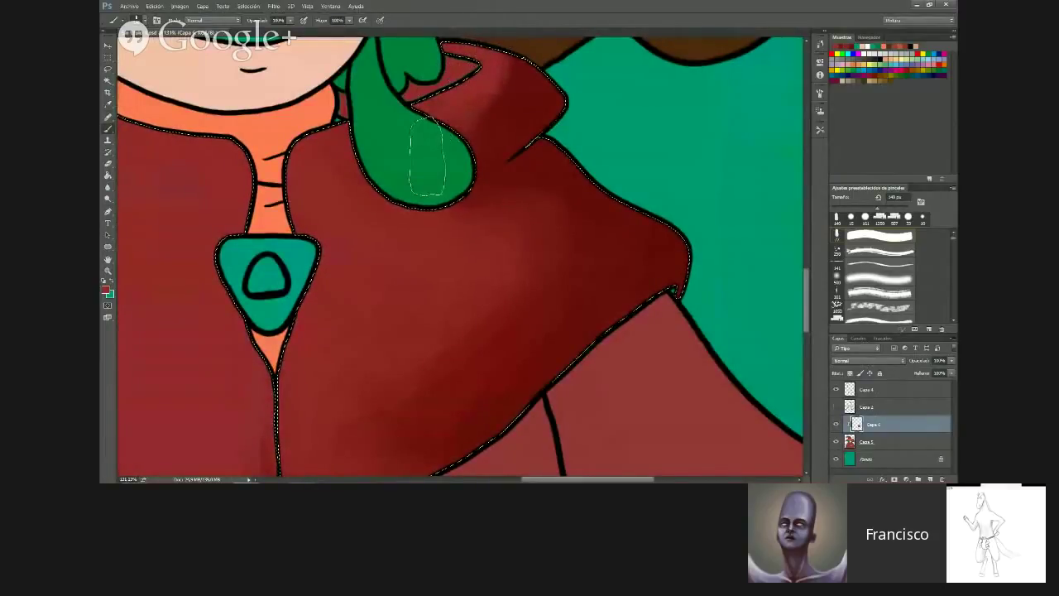
drag(494, 59, 416, 191)
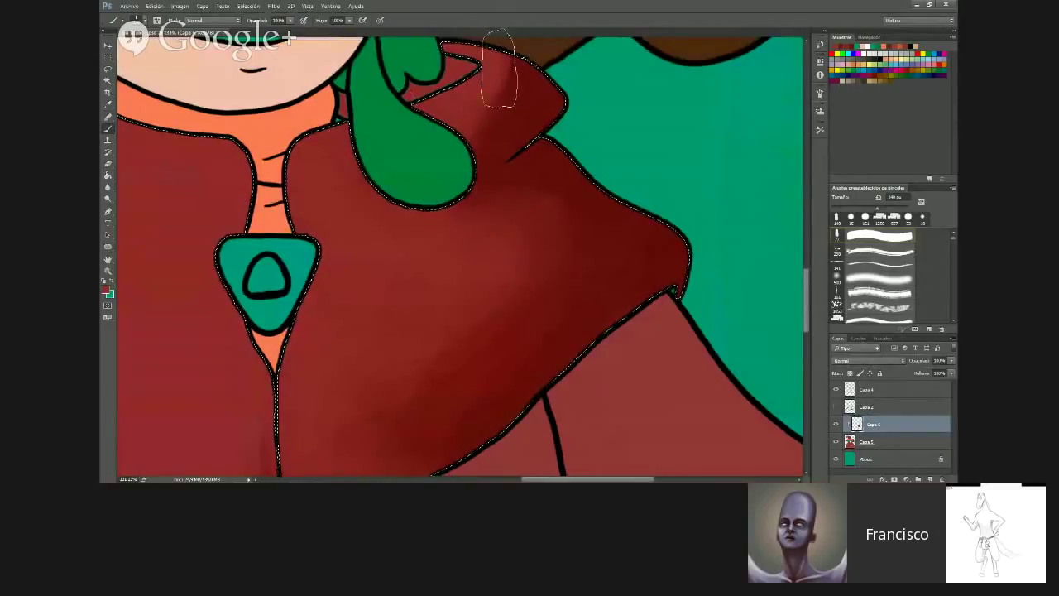
Darken the outer edge of the collar fold with dark red and extend the shadow beneath the hair lock
scroll(490, 112, down, 2)
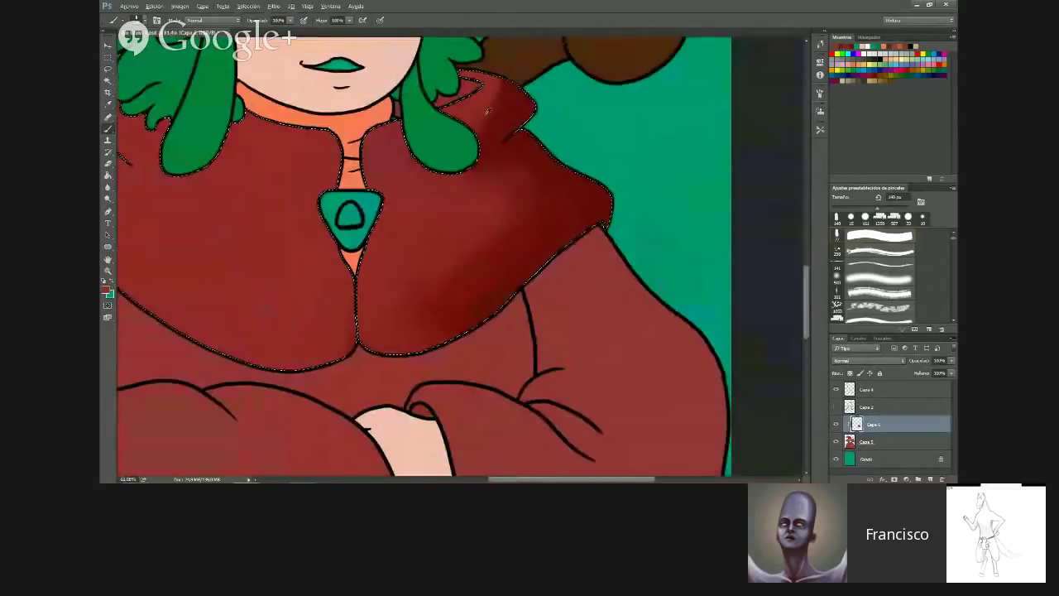
scroll(488, 111, up, 2)
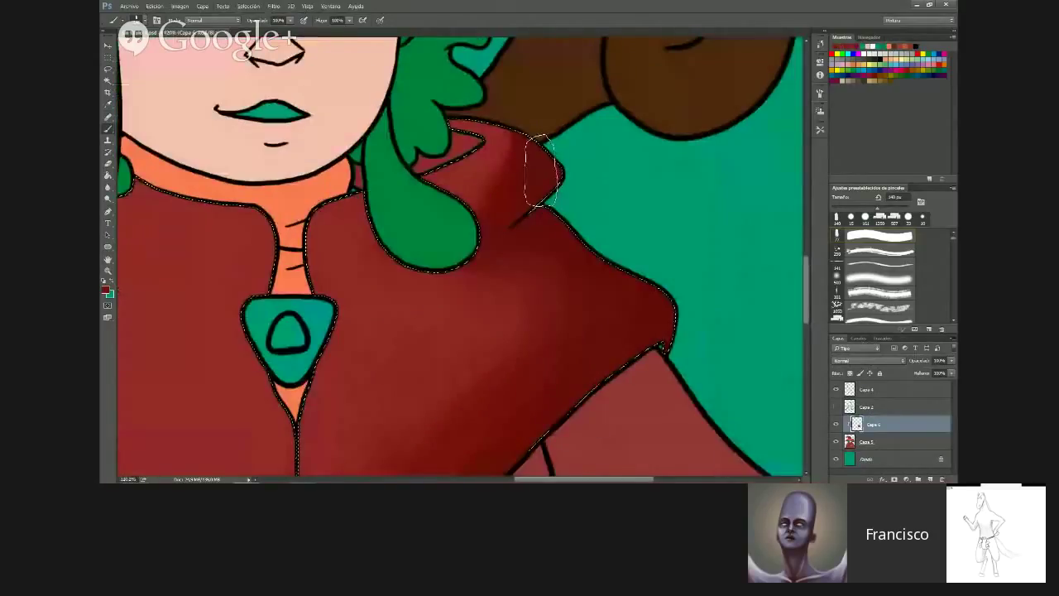
drag(542, 171, 482, 200)
mouse_move(537, 177)
mouse_down()
mouse_move(495, 195)
mouse_move(554, 180)
mouse_move(590, 232)
mouse_move(501, 272)
mouse_move(603, 238)
mouse_move(655, 260)
mouse_move(525, 245)
mouse_move(662, 284)
mouse_move(431, 293)
mouse_up()
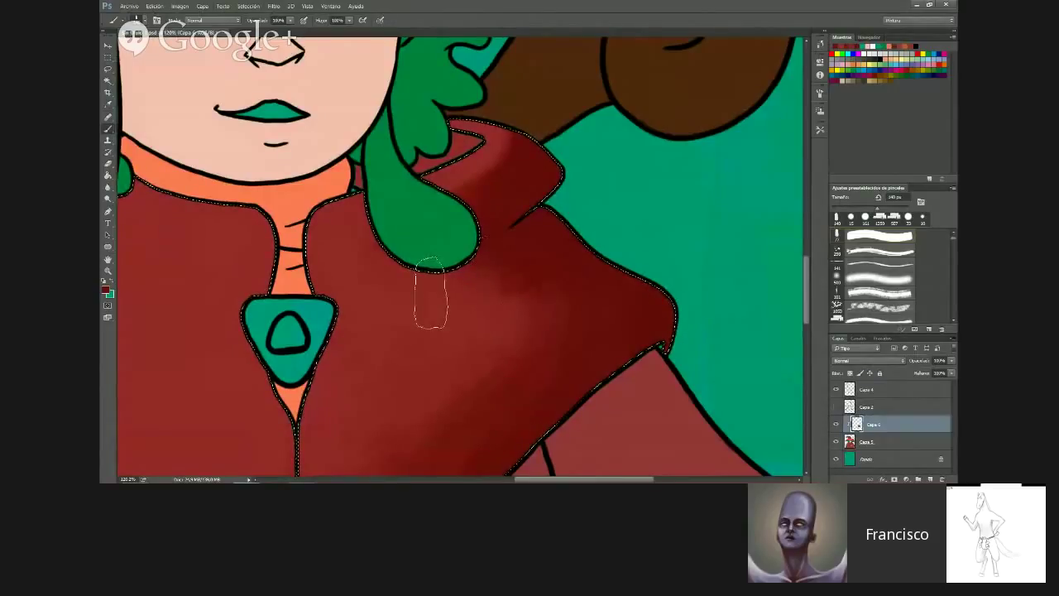
mouse_move(431, 293)
mouse_down()
mouse_move(573, 236)
mouse_move(479, 265)
mouse_move(577, 273)
mouse_up()
Hide the line-art layer to examine the cape shading without outlines and show it again
scroll(576, 273, down, 5)
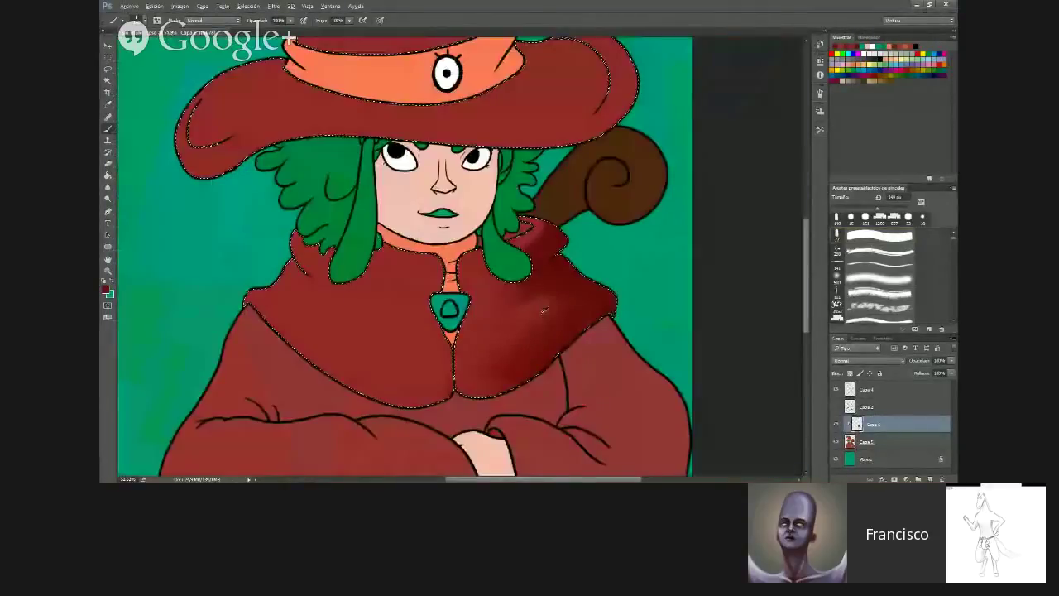
scroll(544, 310, down, 2)
scroll(797, 386, down, 1)
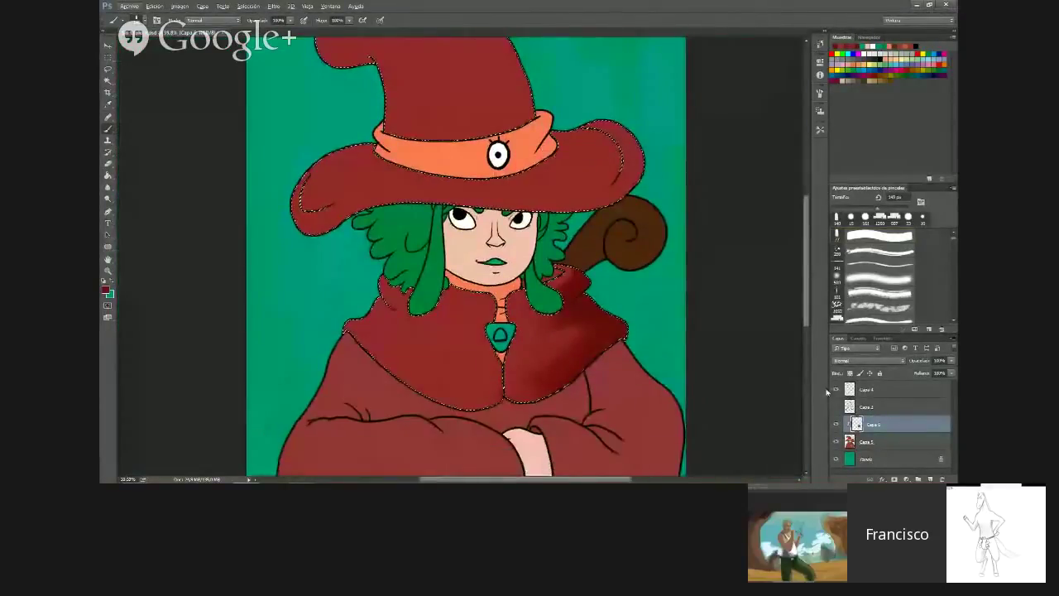
click(835, 389)
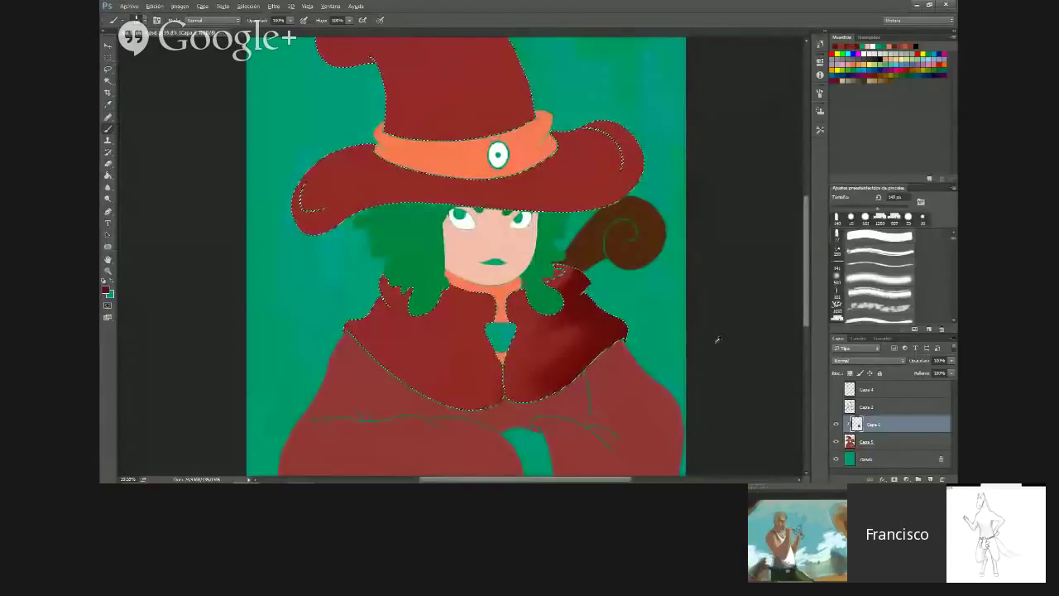
scroll(717, 339, down, 2)
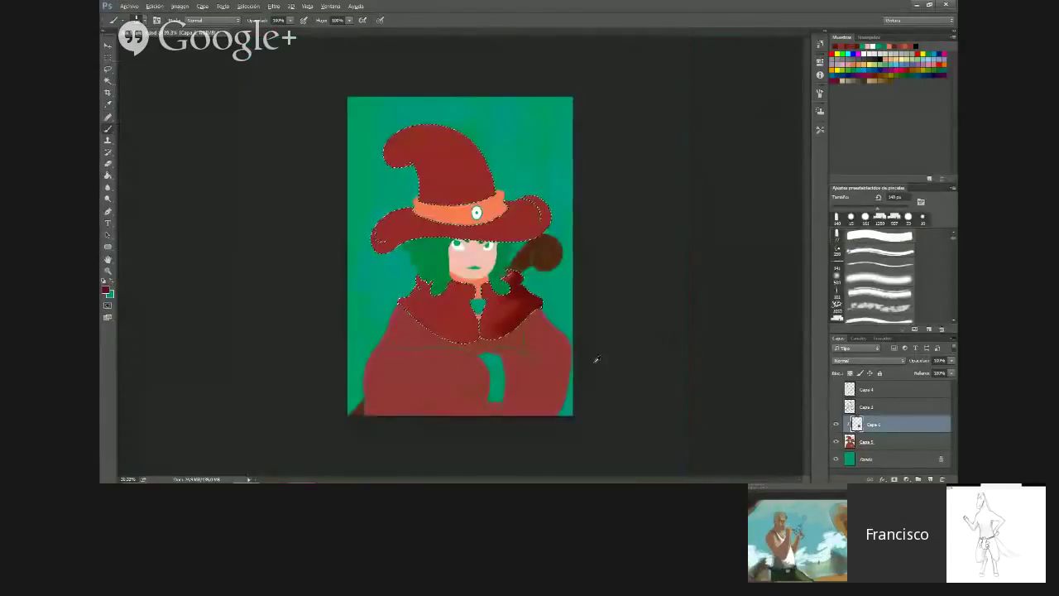
scroll(596, 359, up, 3)
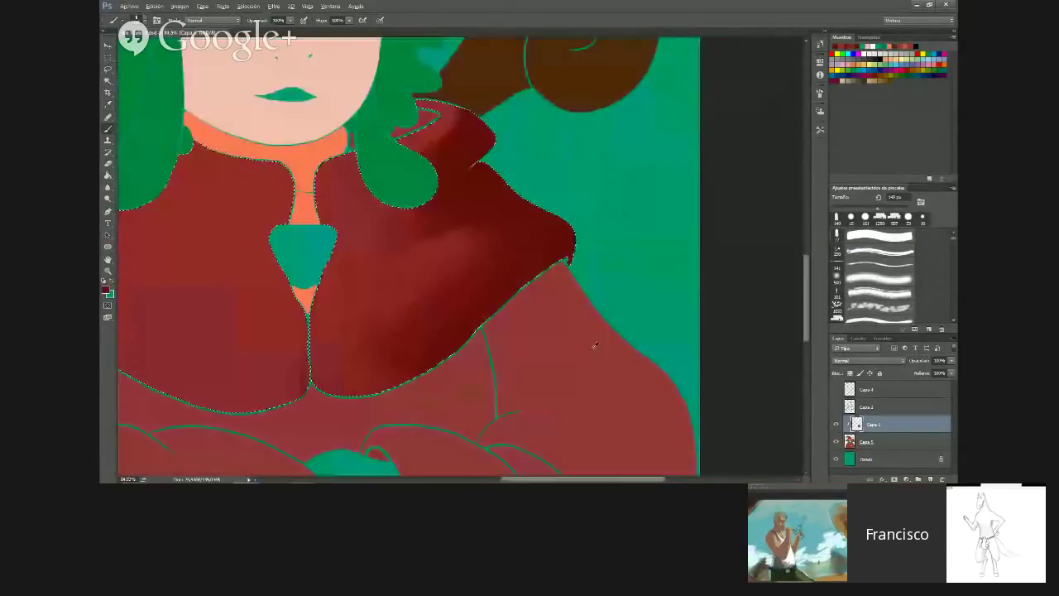
scroll(595, 345, down, 3)
click(836, 388)
scroll(568, 309, up, 2)
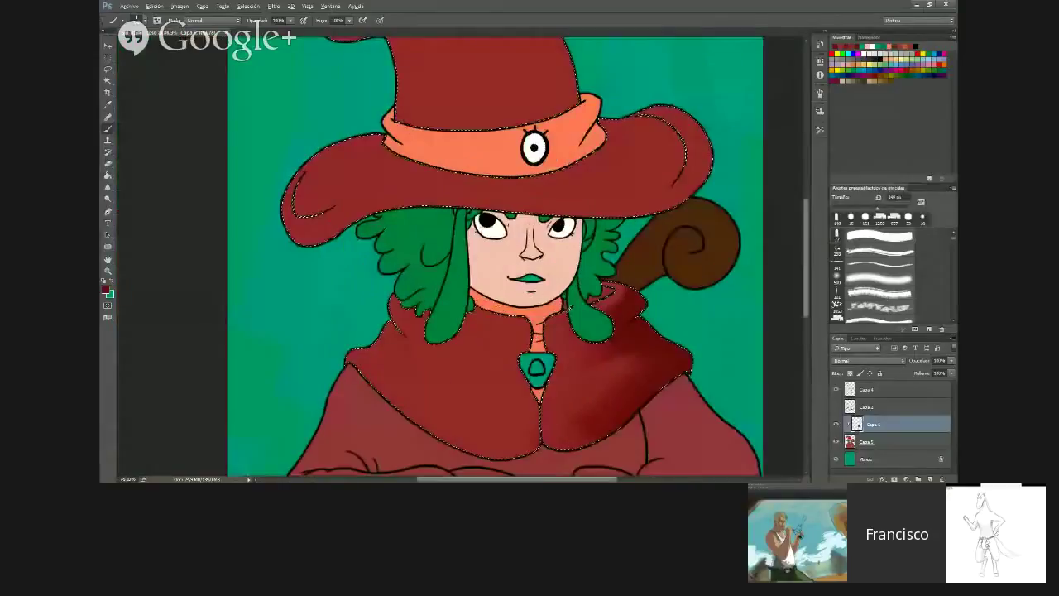
Sample the cape's shadow red and block in shading on the opposite half, beside the clasp and opening
scroll(569, 308, up, 2)
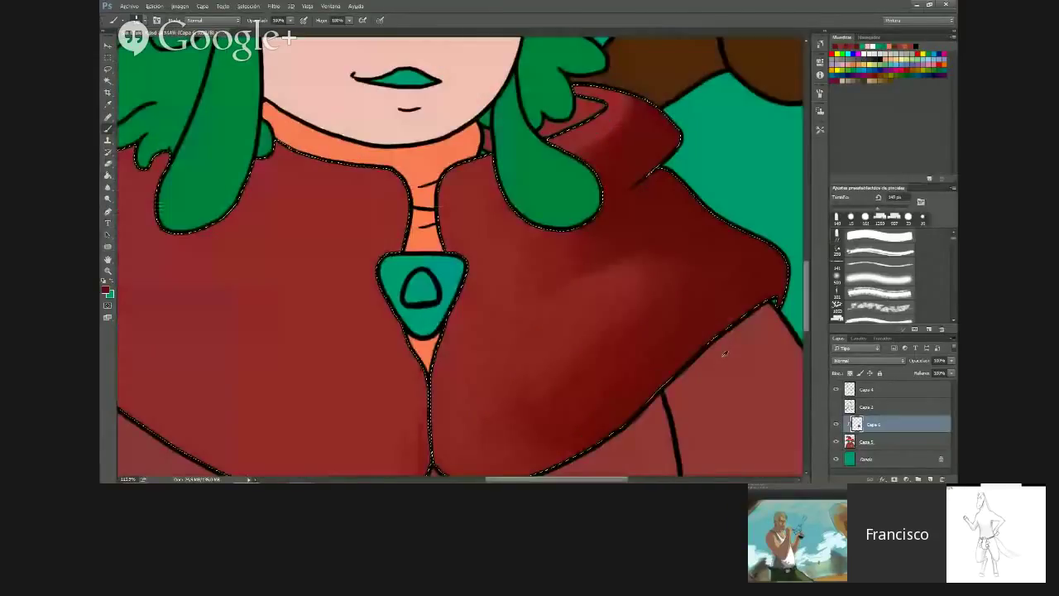
scroll(724, 354, down, 1)
click(645, 155)
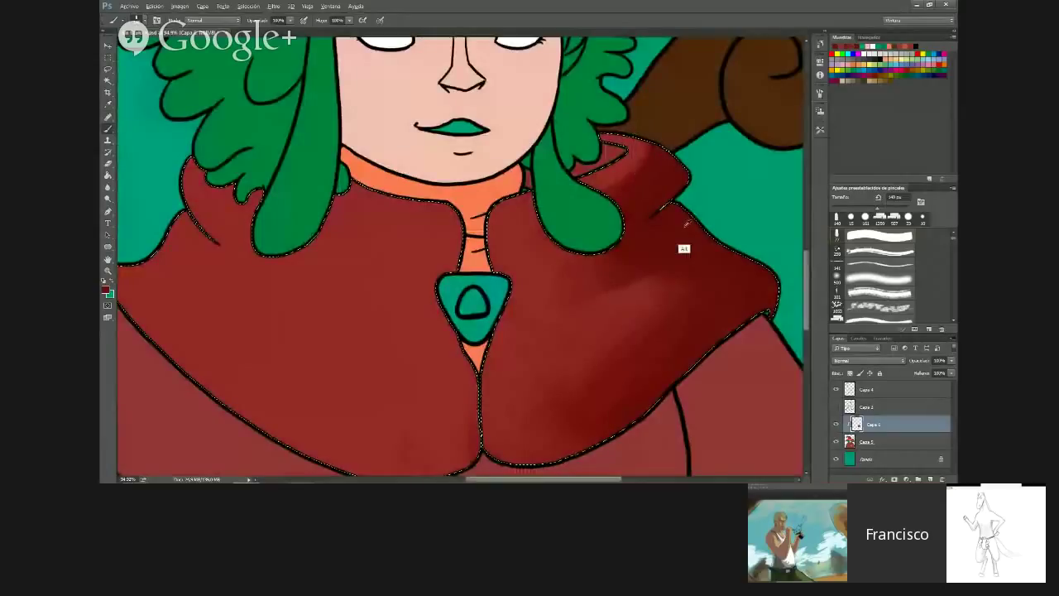
drag(585, 348, 650, 318)
mouse_move(387, 175)
mouse_down()
mouse_move(482, 192)
mouse_move(503, 229)
mouse_move(518, 395)
mouse_move(505, 438)
mouse_move(373, 425)
mouse_move(511, 372)
mouse_move(479, 397)
mouse_move(514, 303)
mouse_move(350, 398)
mouse_move(461, 373)
mouse_move(484, 289)
mouse_move(473, 232)
mouse_move(497, 250)
mouse_move(356, 348)
mouse_up()
Enlarge the brush and blend the dark shading across the cape half opposite the staff
click(143, 20)
click(195, 47)
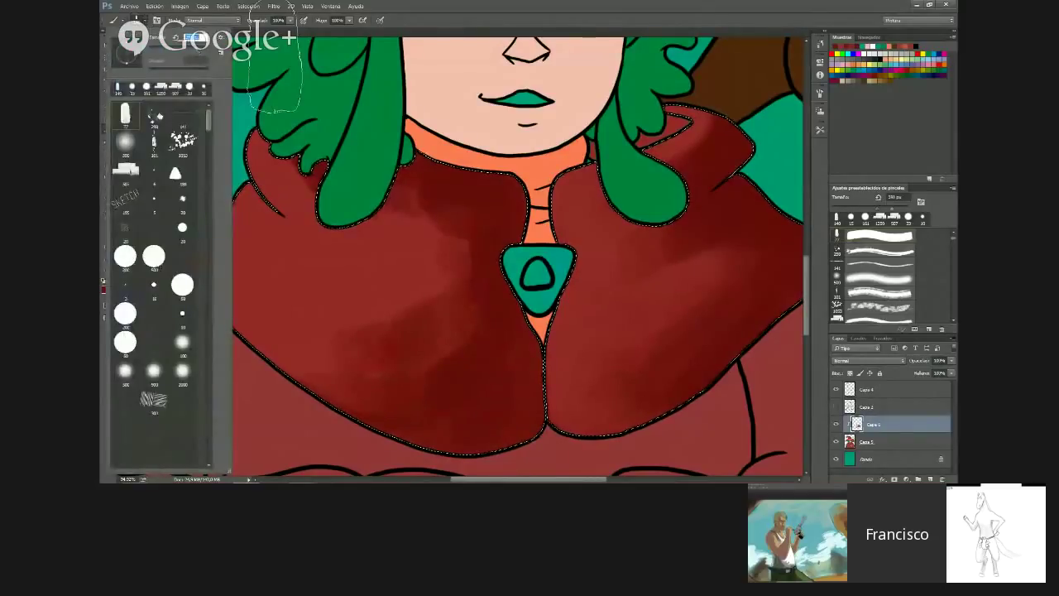
key(Return)
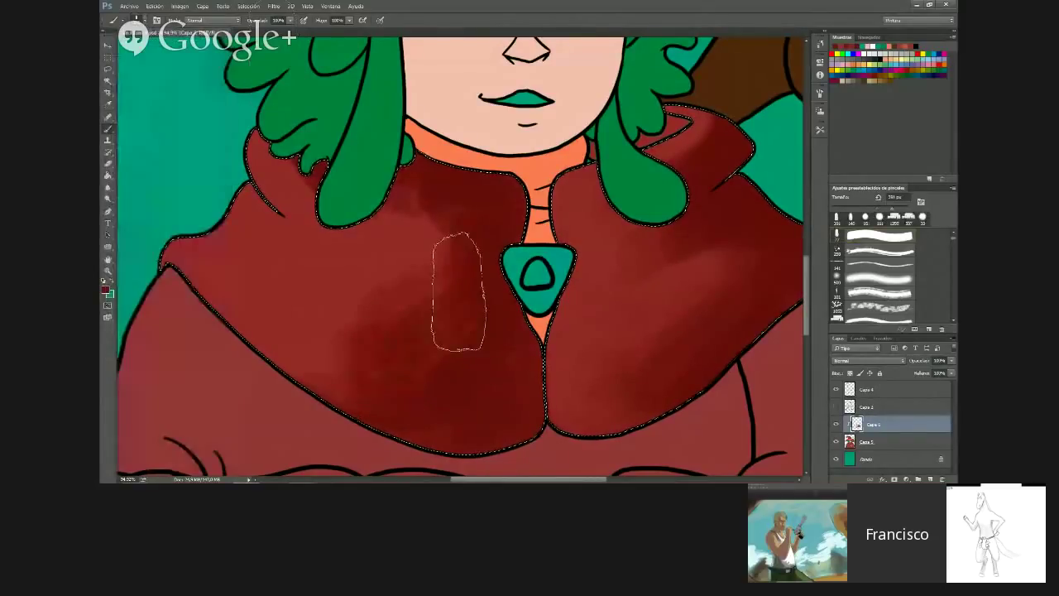
mouse_move(458, 291)
mouse_down()
mouse_move(205, 323)
mouse_move(173, 288)
mouse_move(283, 302)
mouse_move(234, 300)
mouse_move(306, 280)
mouse_move(333, 317)
mouse_move(426, 249)
mouse_move(349, 225)
mouse_move(344, 190)
mouse_move(288, 162)
mouse_move(260, 235)
mouse_move(210, 287)
mouse_move(351, 245)
mouse_up()
Adjust the brush size and shade the curved crown of the witch's hat with dark red
scroll(397, 208, down, 2)
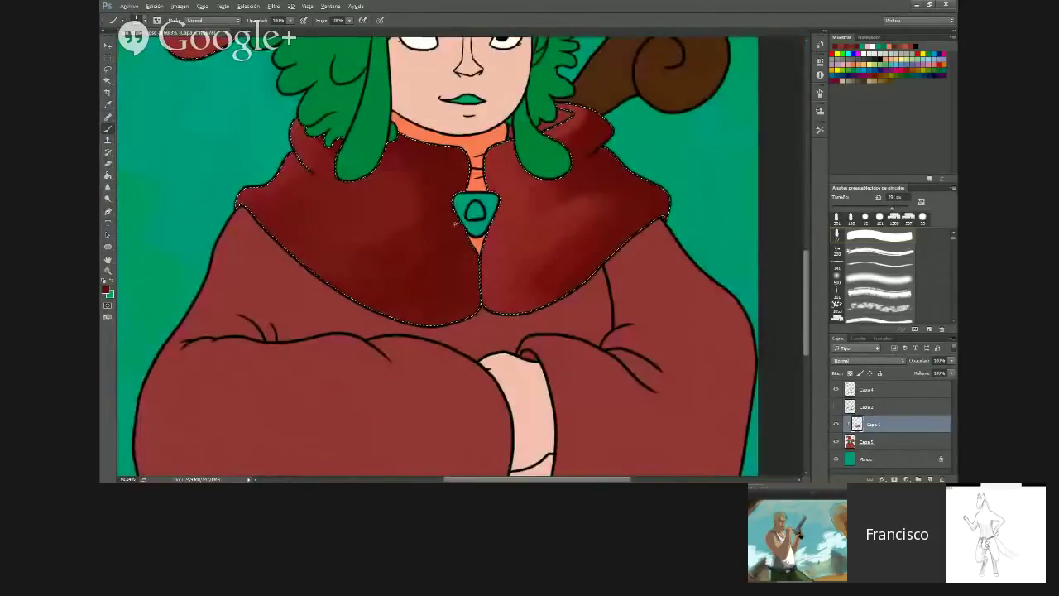
scroll(454, 224, down, 5)
scroll(521, 318, up, 2)
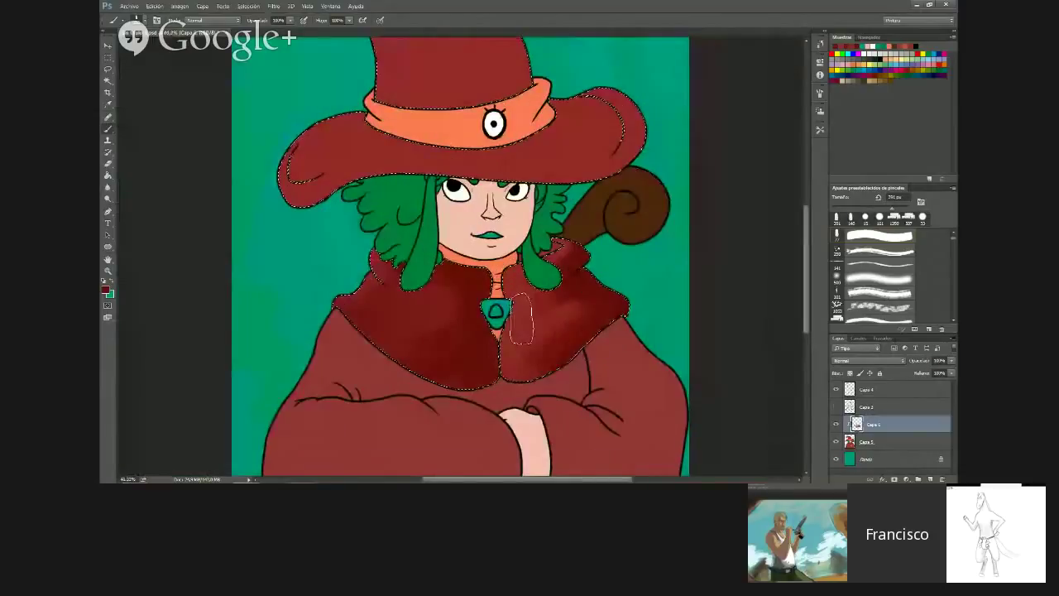
scroll(520, 318, up, 4)
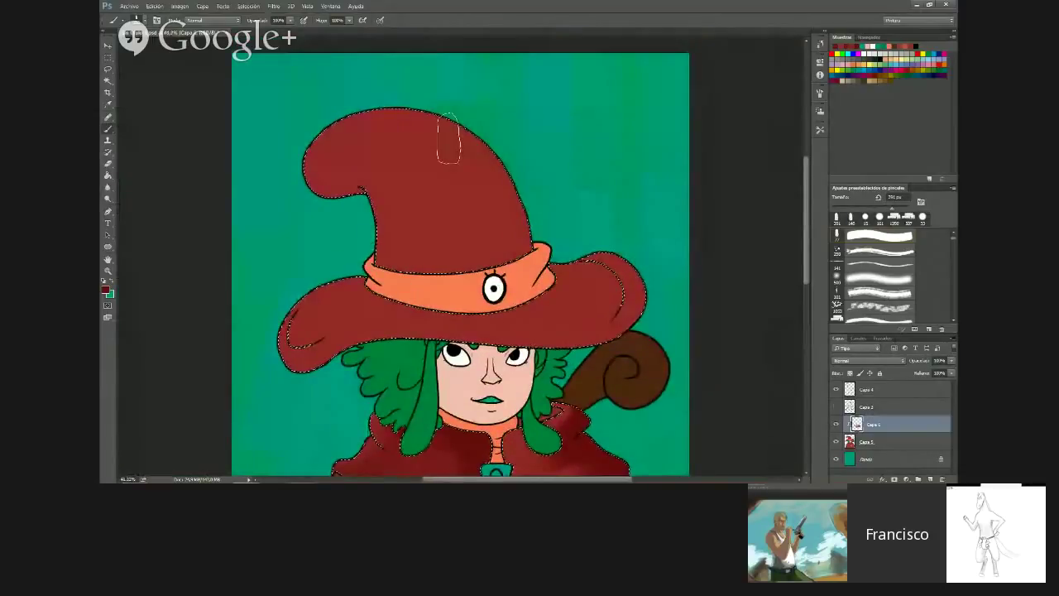
click(145, 20)
drag(194, 46, 179, 46)
mouse_move(308, 158)
mouse_down()
mouse_move(379, 114)
mouse_move(443, 116)
mouse_up()
mouse_move(356, 115)
mouse_down()
mouse_move(528, 192)
mouse_move(524, 270)
mouse_move(539, 223)
mouse_move(479, 263)
mouse_move(490, 213)
mouse_up()
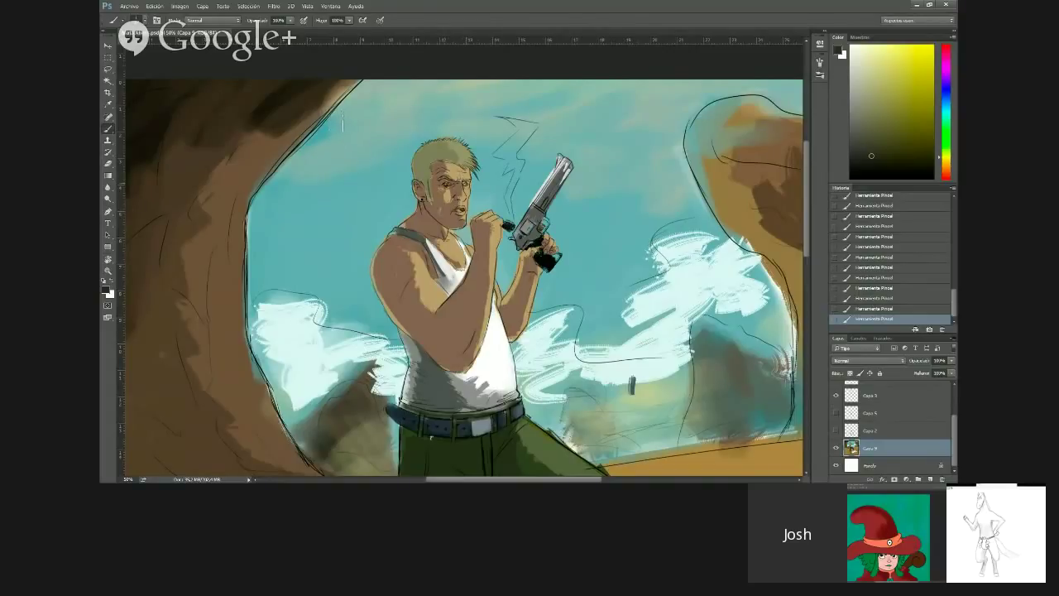
Sample a dark blue-grey and block in the neck and forearm of the creature beneath the gunman's boot
key(z)
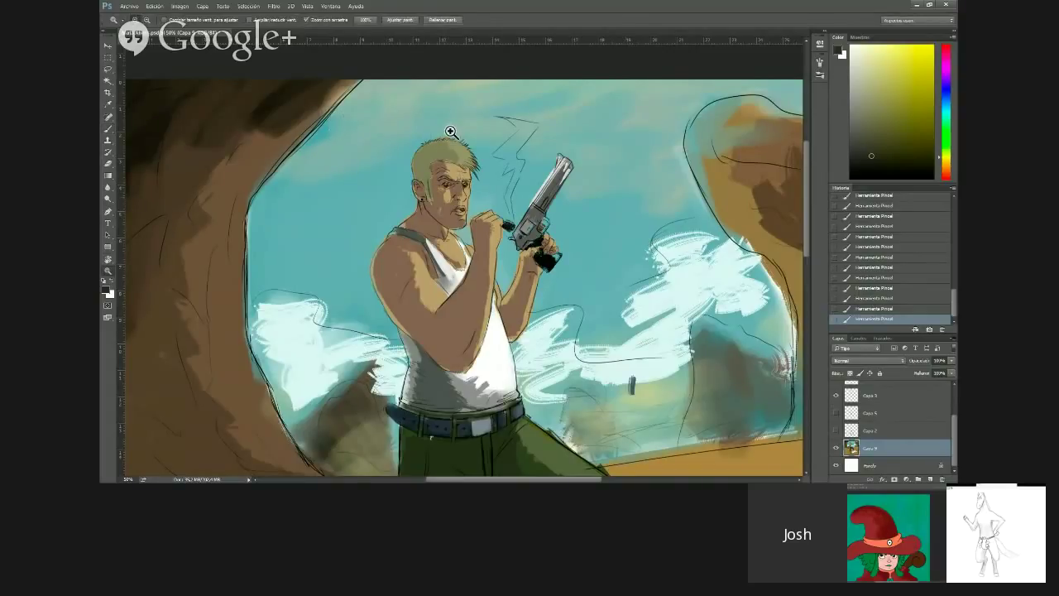
alt+click(450, 131)
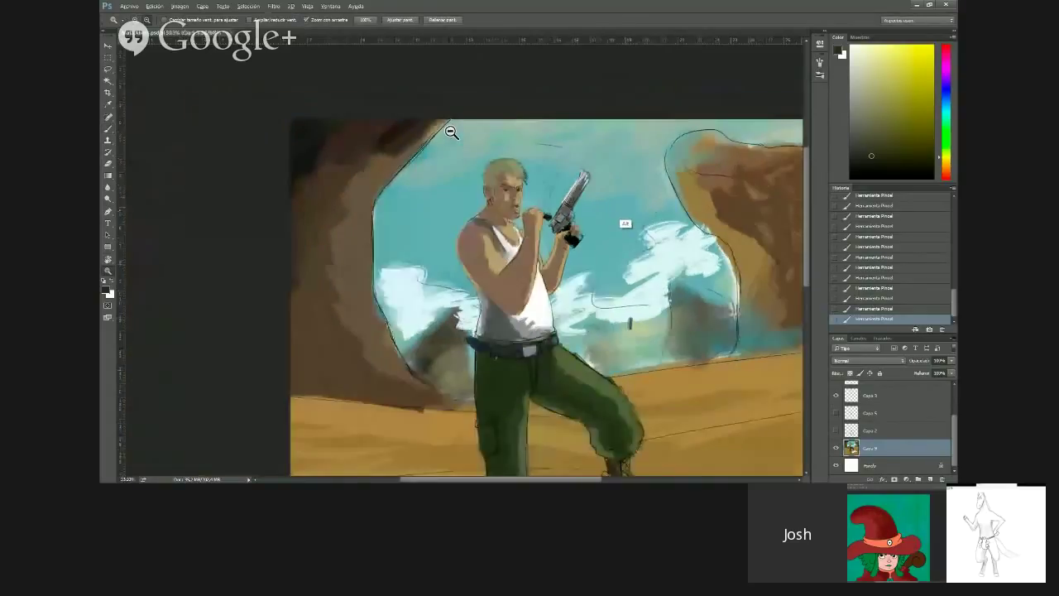
alt+click(450, 131)
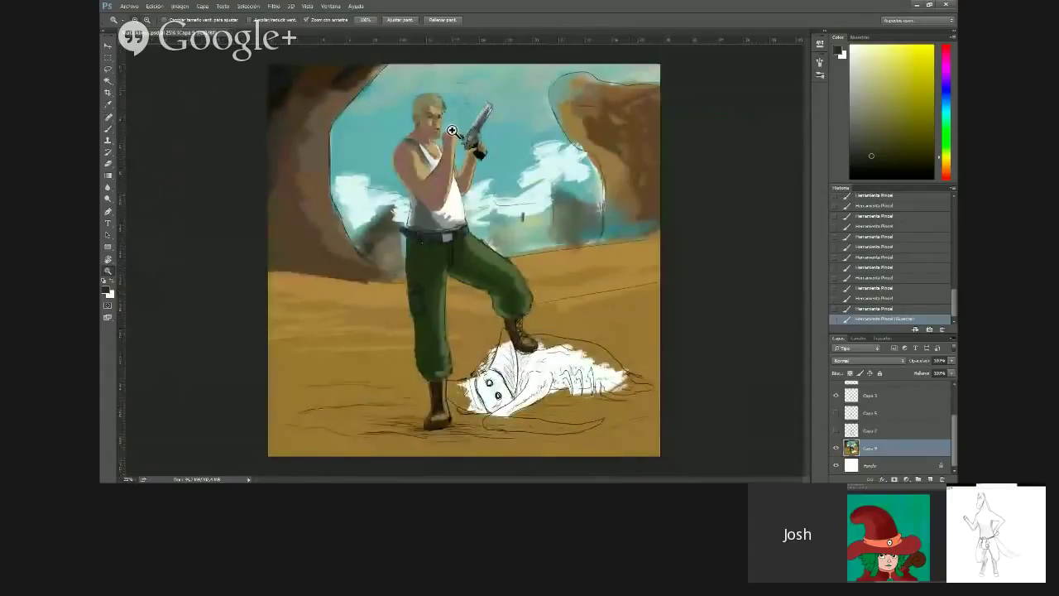
click(381, 215)
key(b)
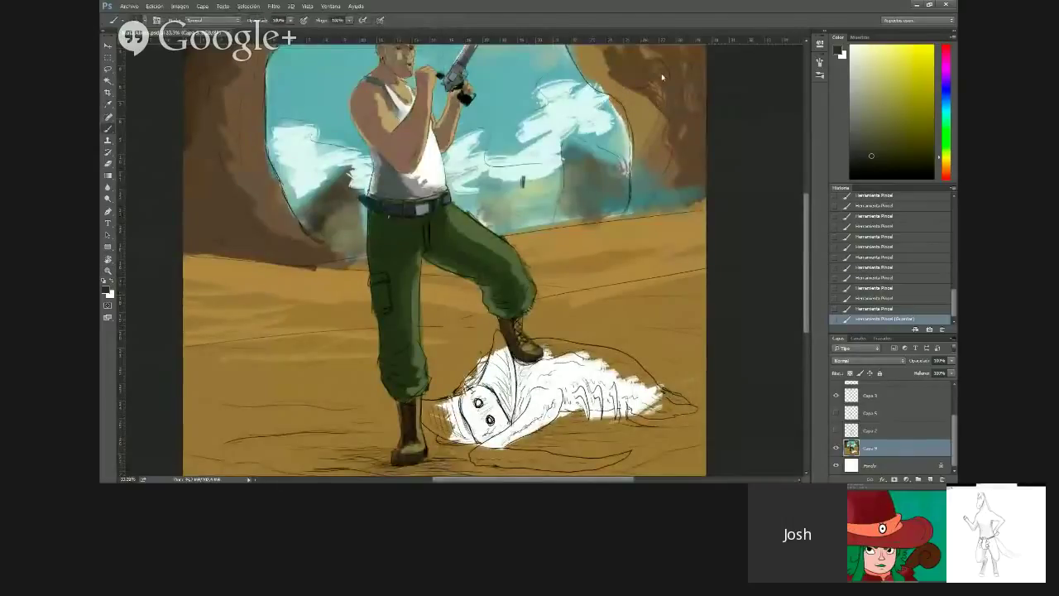
alt+click(603, 107)
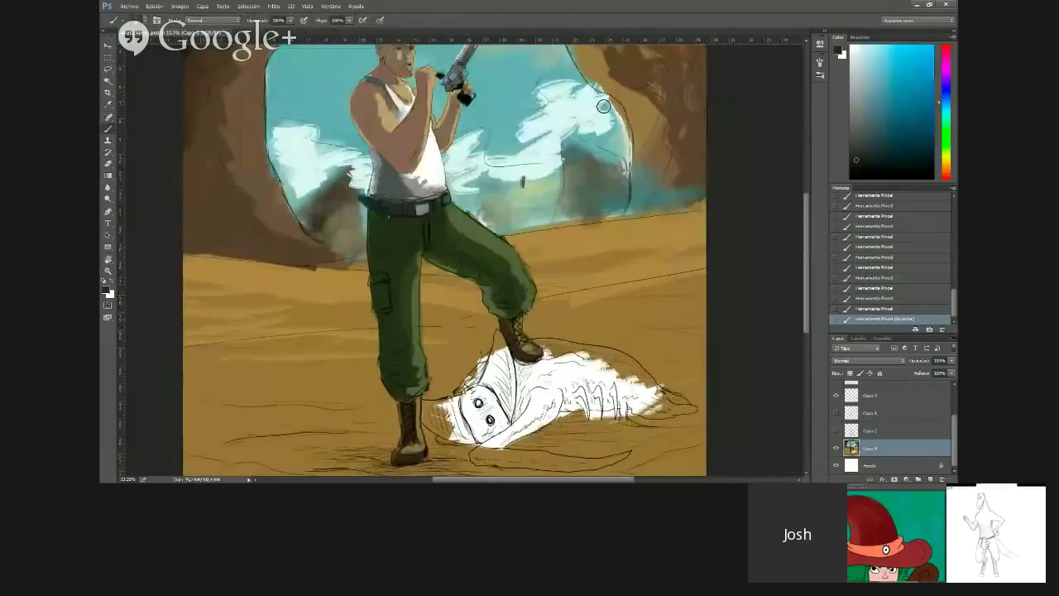
drag(505, 369, 516, 415)
mouse_move(503, 374)
mouse_down()
mouse_move(510, 420)
mouse_move(559, 397)
mouse_move(473, 455)
mouse_up()
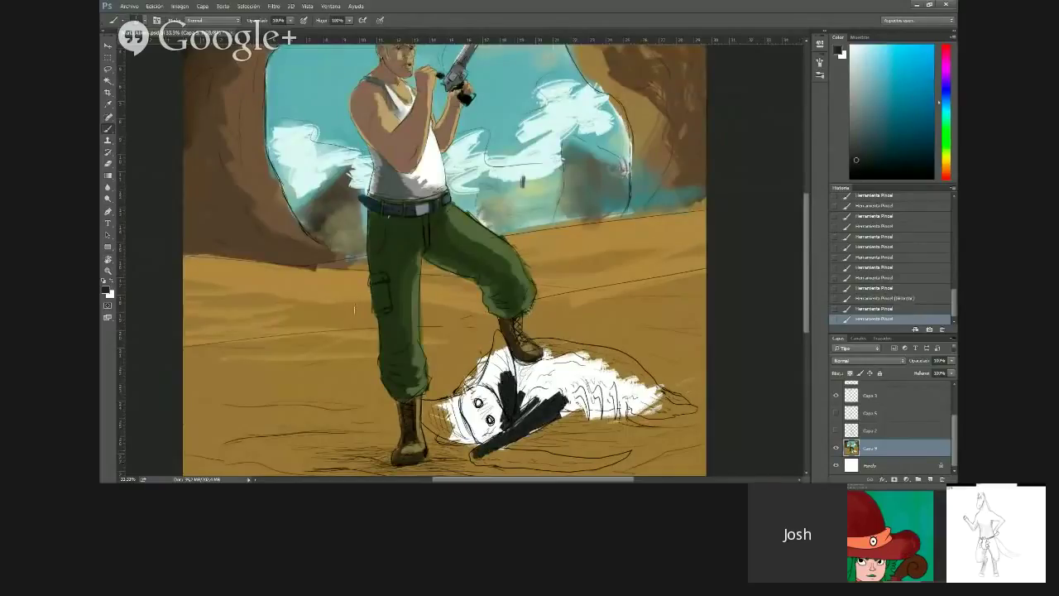
Fill the creature's face and the top and side of its head with the same dark blue-grey
mouse_move(526, 414)
mouse_down()
mouse_move(491, 437)
mouse_move(497, 398)
mouse_move(477, 438)
mouse_move(442, 441)
mouse_move(426, 420)
mouse_move(482, 437)
mouse_up()
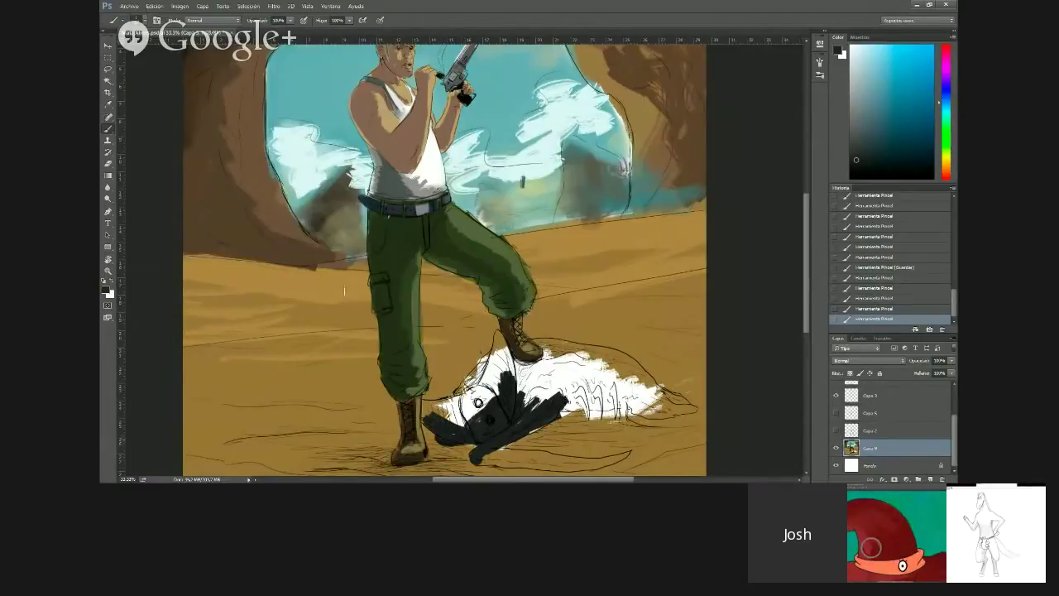
drag(448, 415, 492, 397)
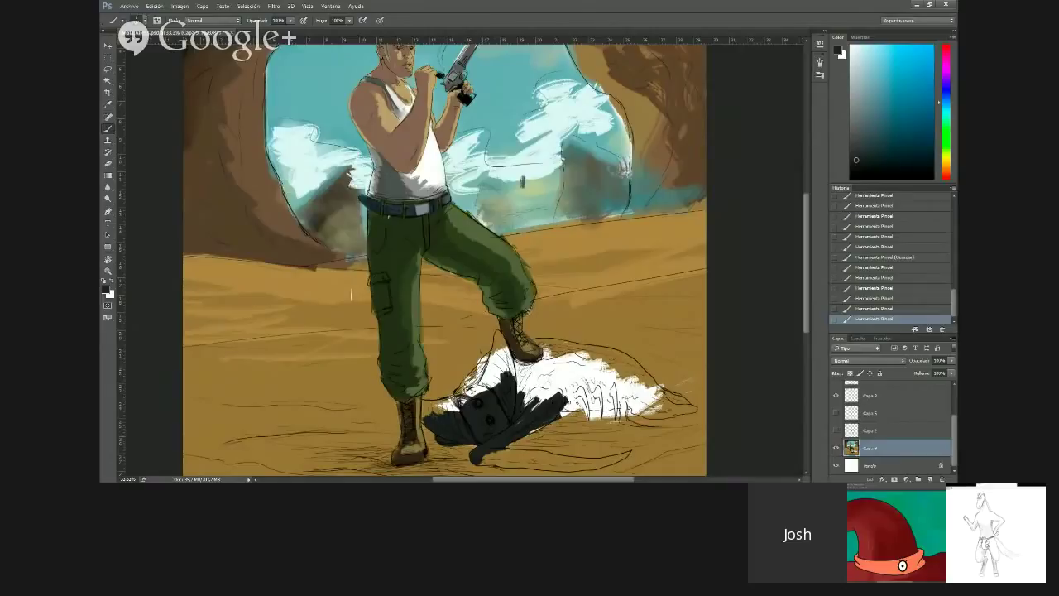
mouse_move(482, 405)
mouse_down()
mouse_move(487, 382)
mouse_move(455, 404)
mouse_up()
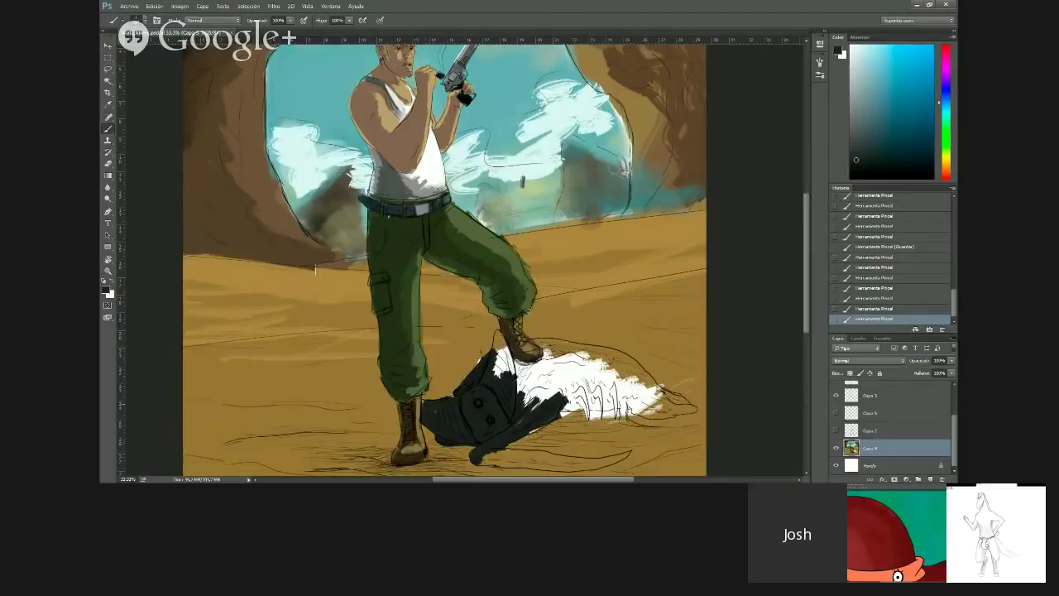
drag(327, 269, 331, 267)
drag(333, 265, 337, 267)
drag(440, 399, 447, 396)
drag(442, 398, 448, 395)
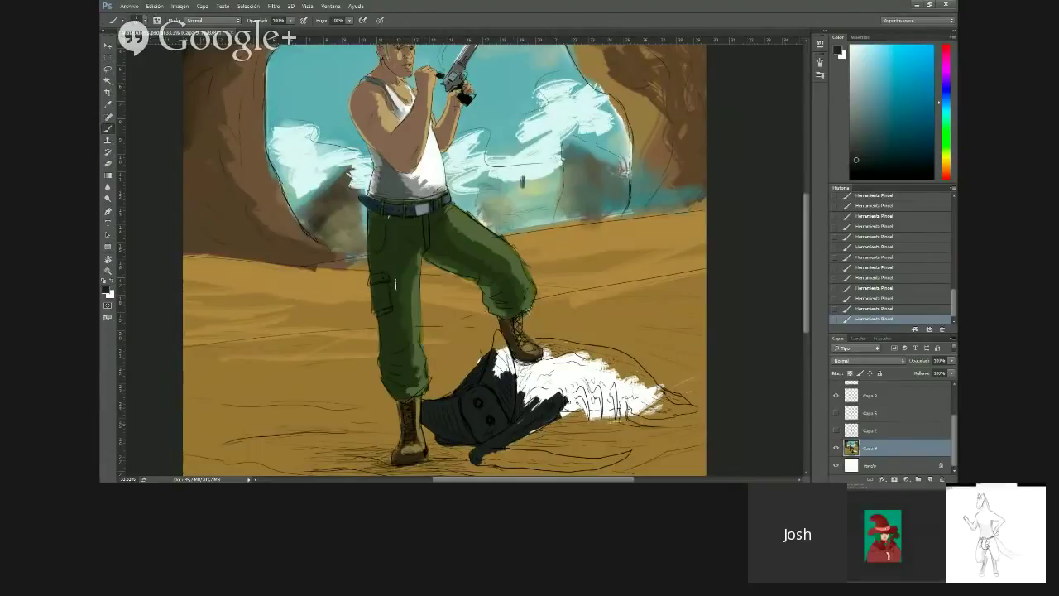
Trim the creature's forearm edge with sampled sand colour and fill its body, ear and outstretched limb with sampled dark tones
alt+click(562, 422)
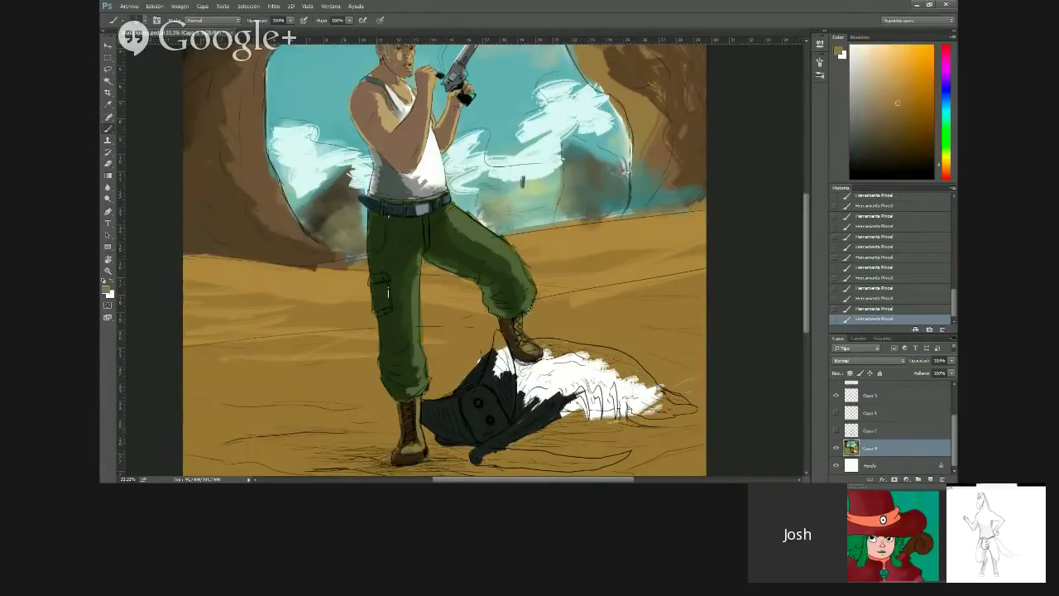
mouse_move(538, 429)
mouse_down()
mouse_move(611, 393)
mouse_move(525, 409)
mouse_up()
alt+click(393, 278)
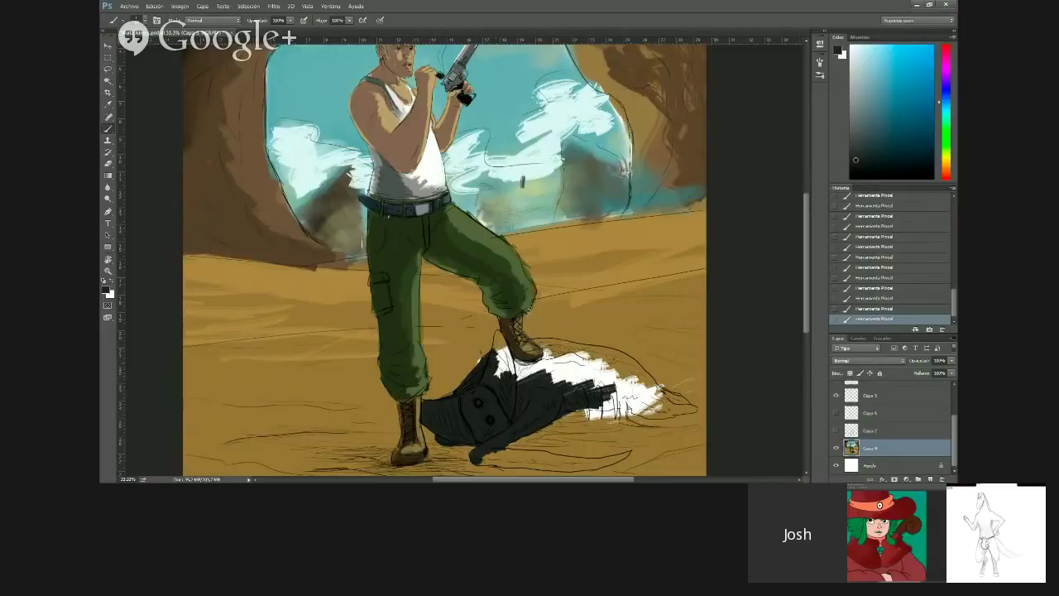
alt+click(350, 243)
alt+click(490, 372)
mouse_move(497, 350)
mouse_down()
mouse_move(505, 369)
mouse_move(511, 351)
mouse_move(497, 342)
mouse_up()
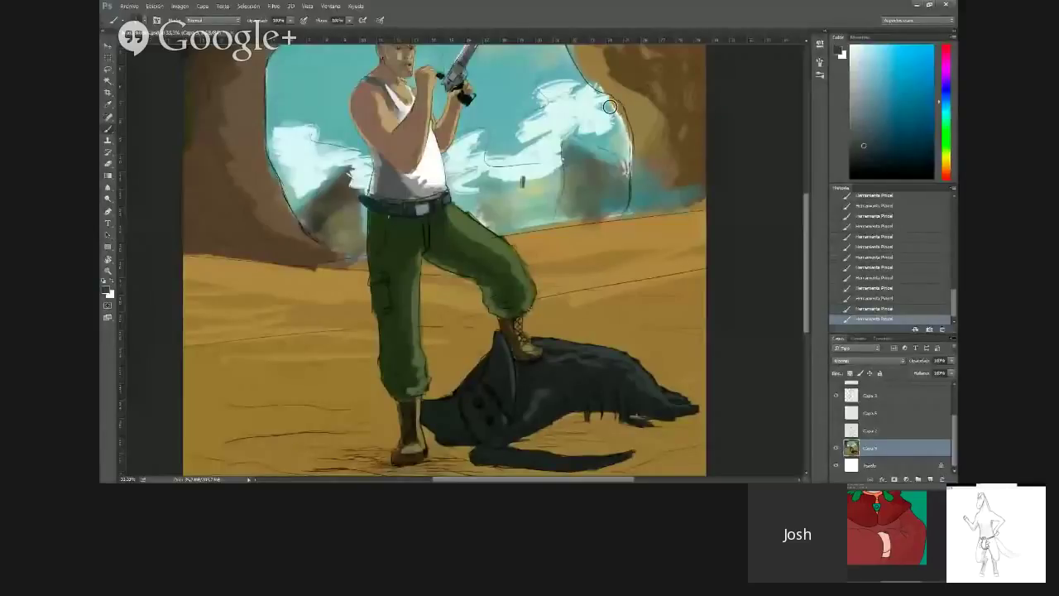
Pick a near-black blue and paint deep shadows around the creature's neck, head and underside
click(865, 157)
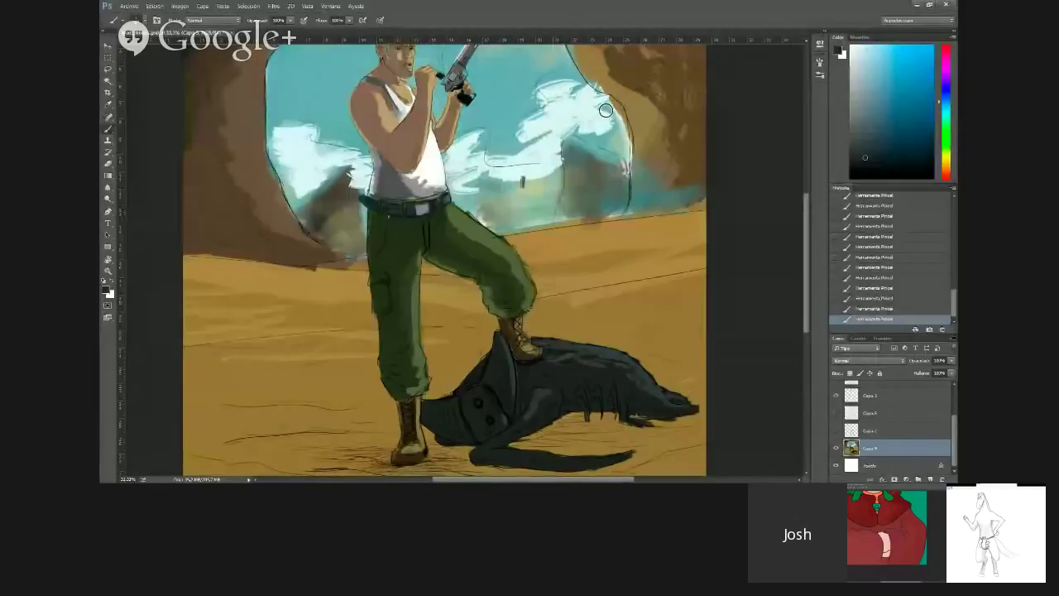
click(858, 172)
drag(526, 393, 518, 412)
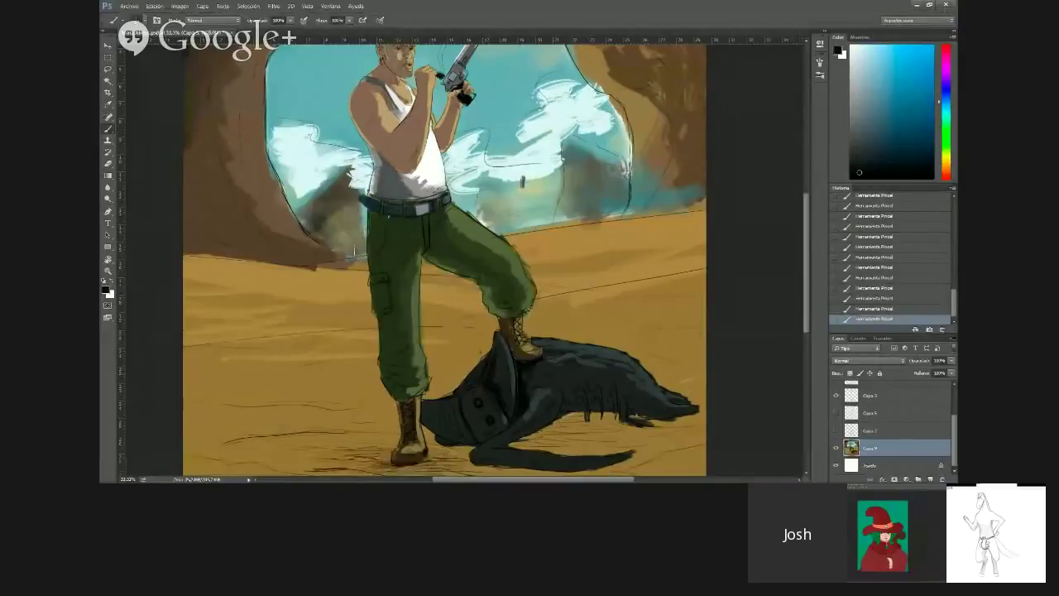
alt+click(346, 252)
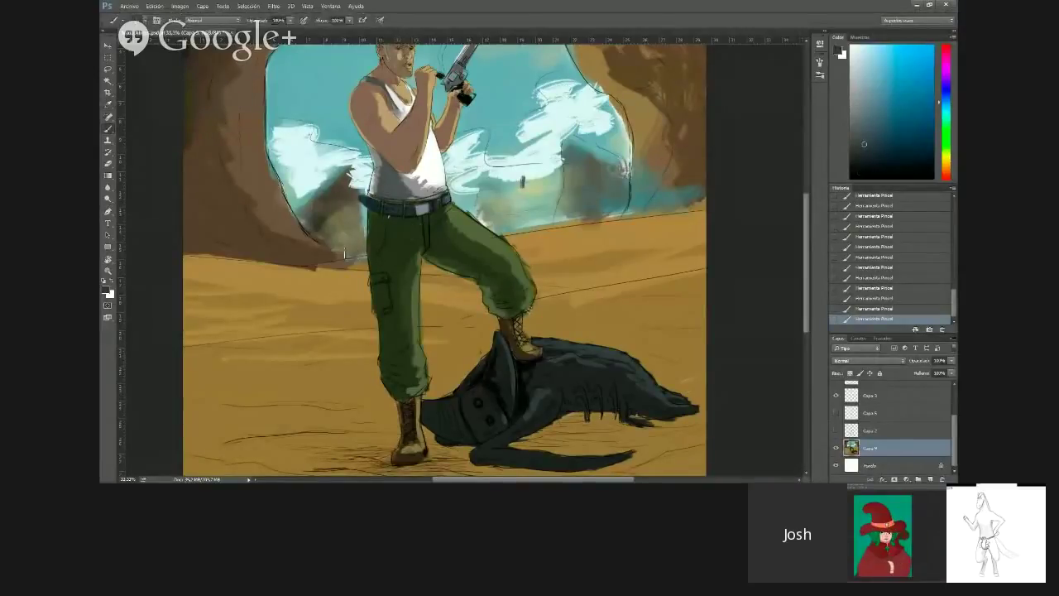
alt+click(497, 382)
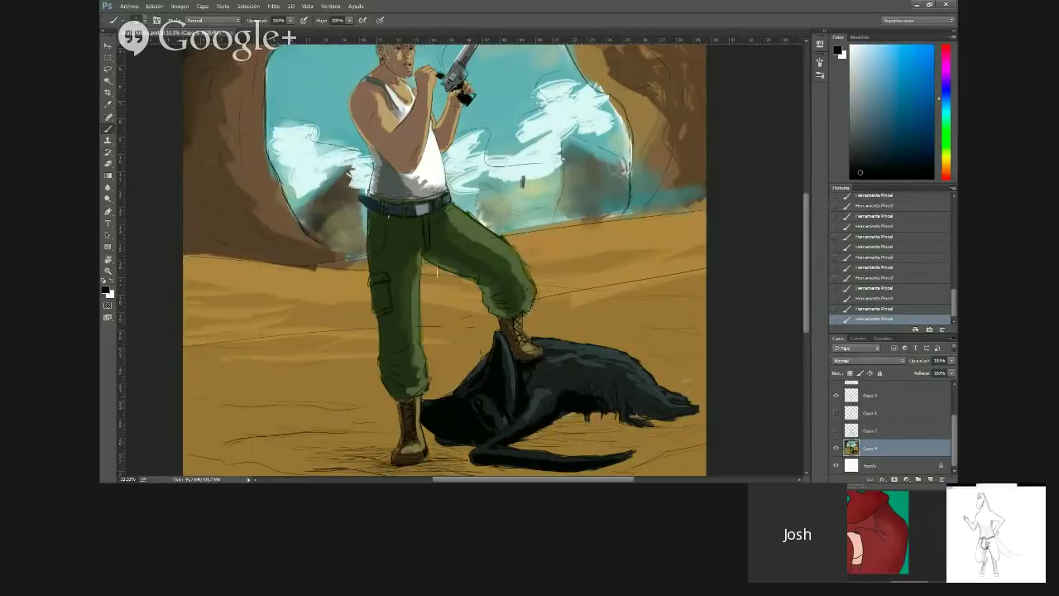
Resample the creature's dark tones and refine the transitions between shadow and mid-tone on its head and furry flank
alt+click(427, 249)
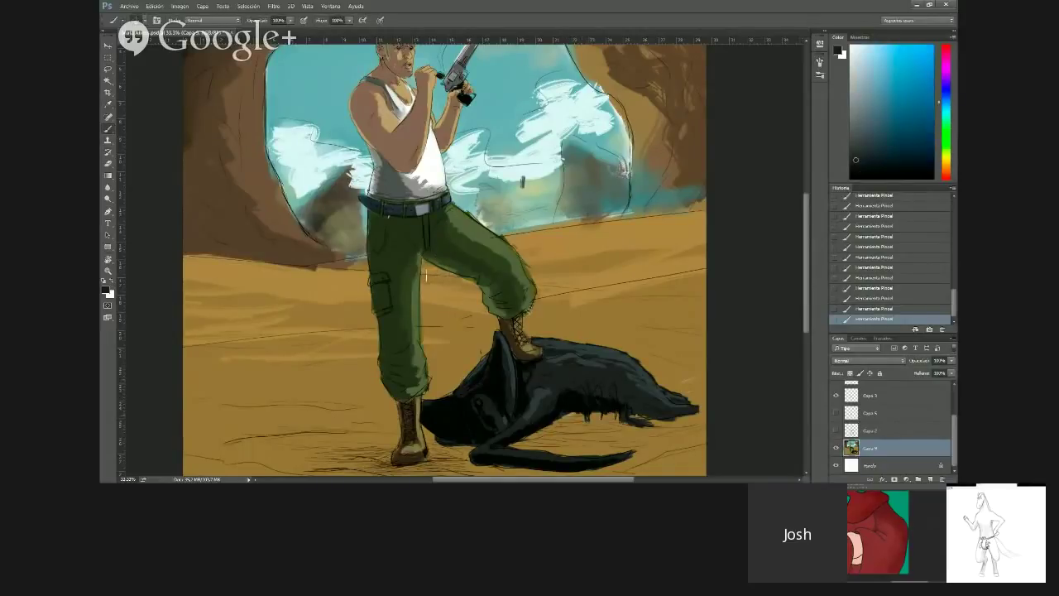
alt+click(430, 239)
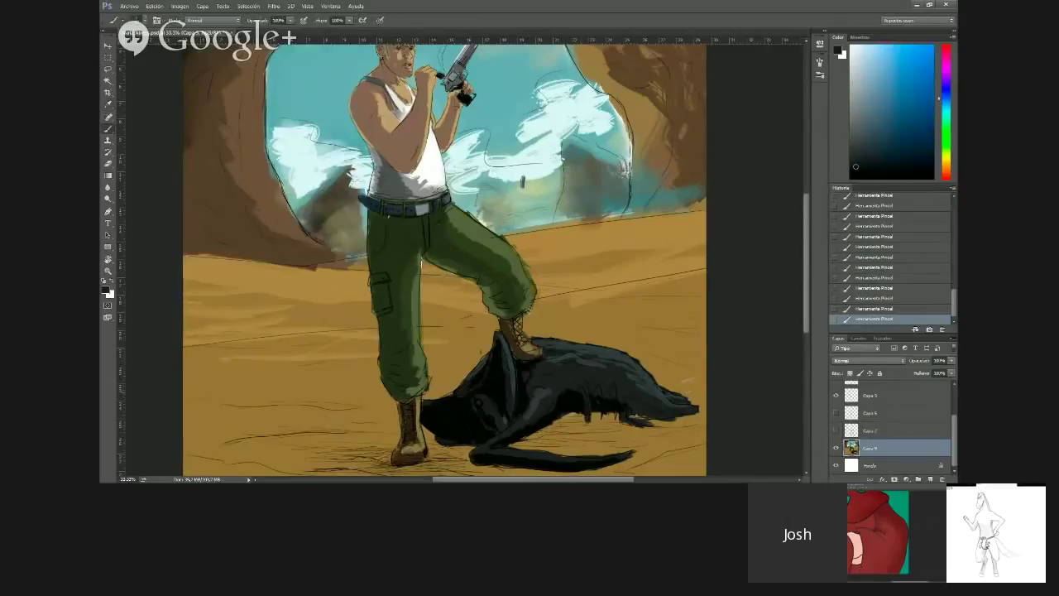
alt+click(443, 263)
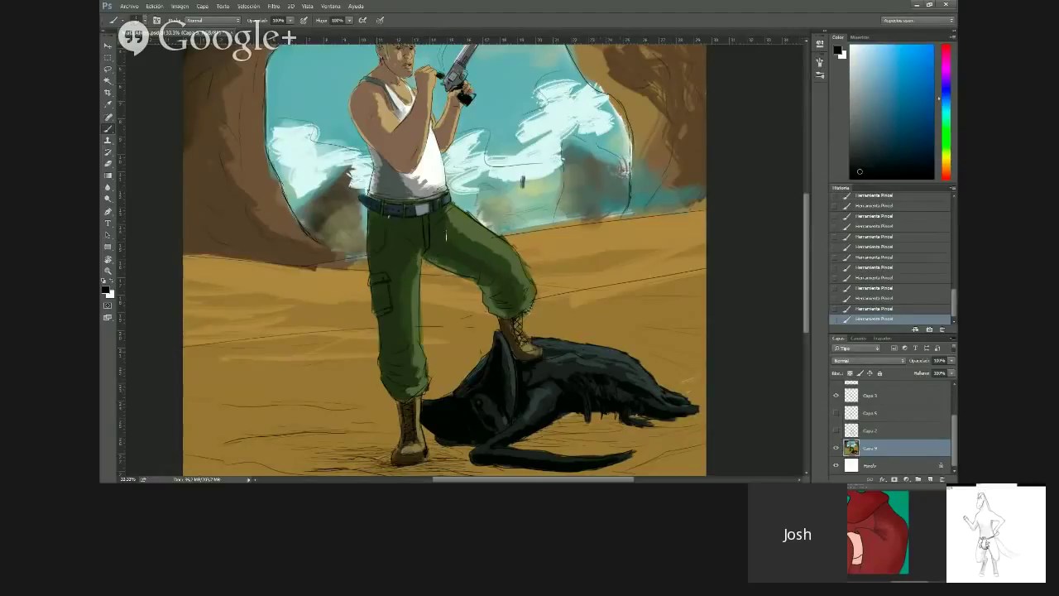
alt+click(446, 236)
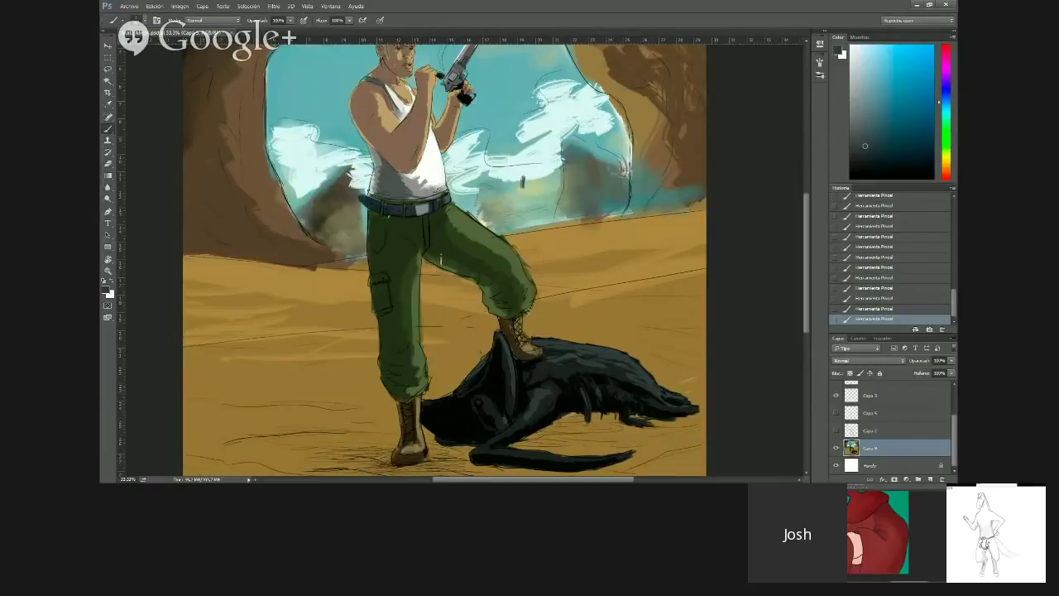
Add teal and purple tints to the creature's fur and paint a light blue highlight along its back
alt+click(619, 94)
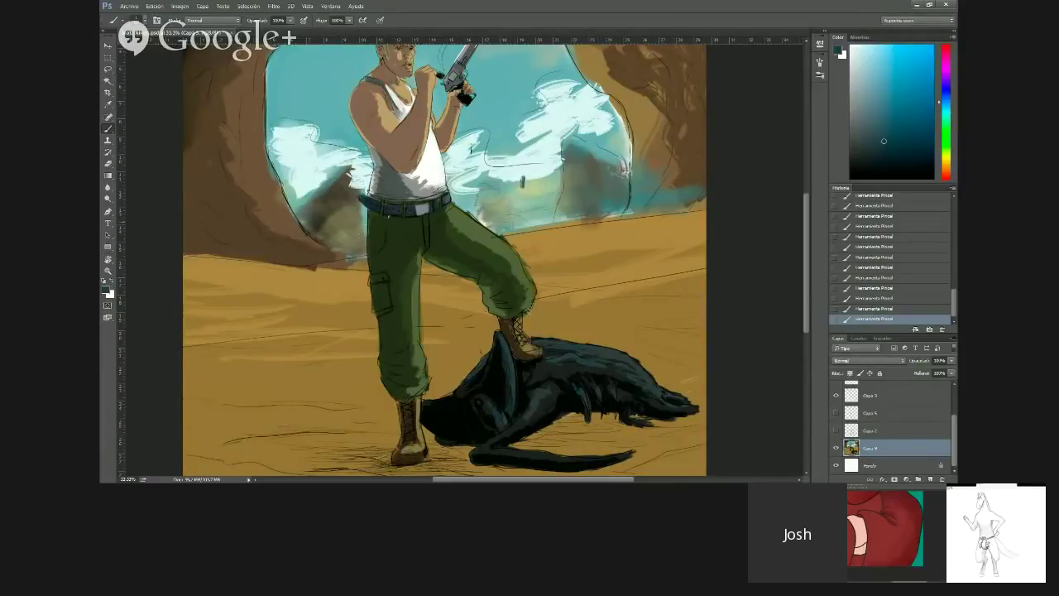
click(946, 70)
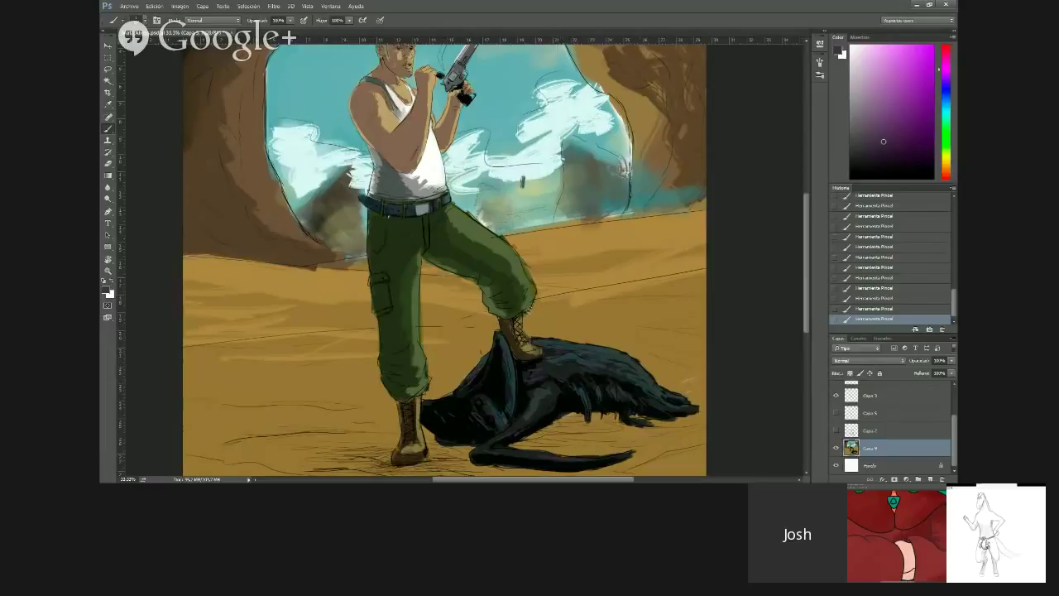
alt+click(613, 46)
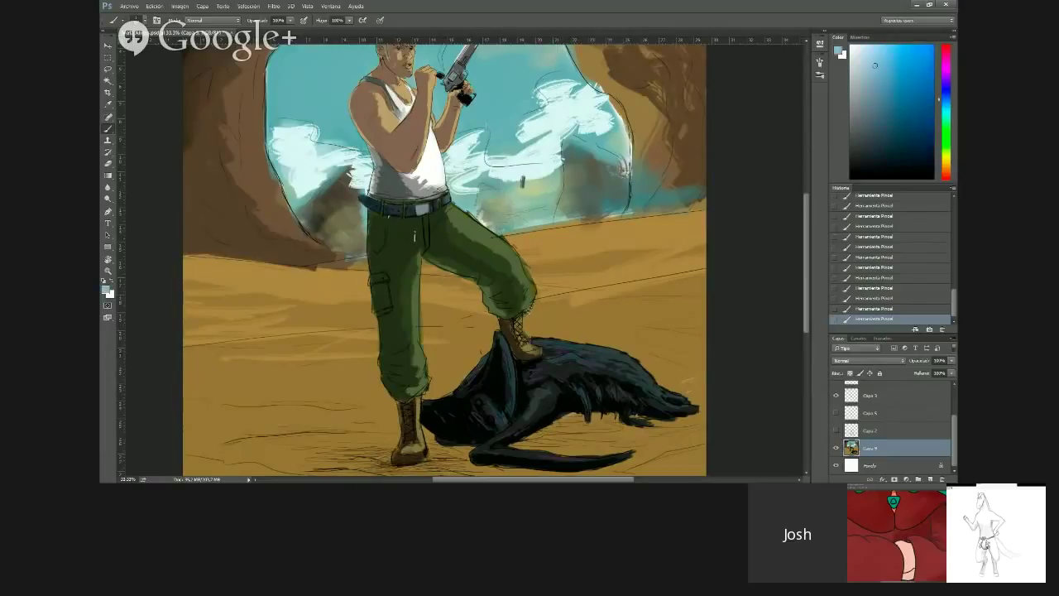
drag(541, 339, 631, 358)
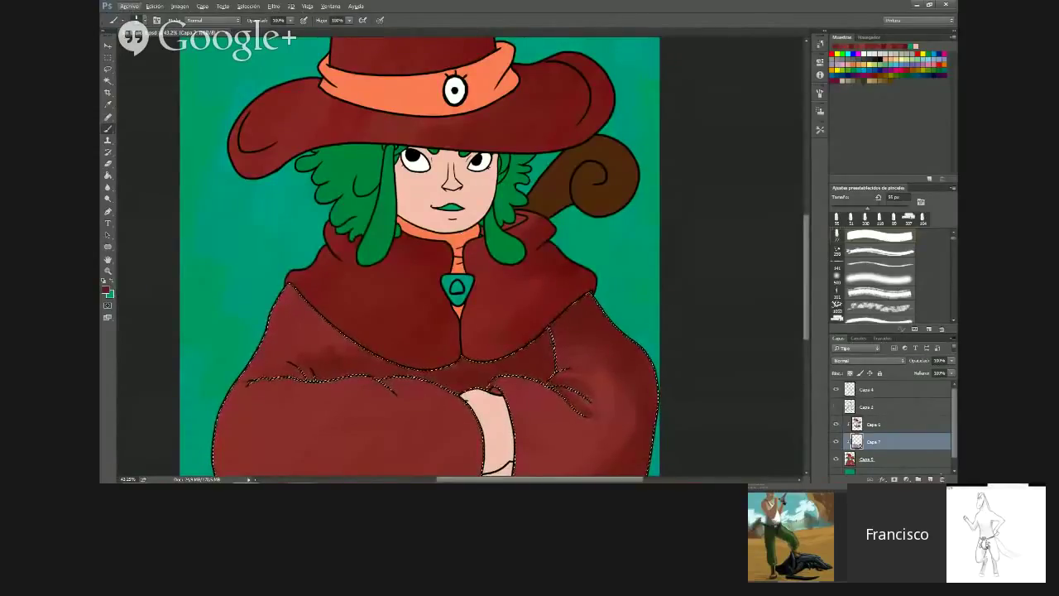
key(ctrl+d)
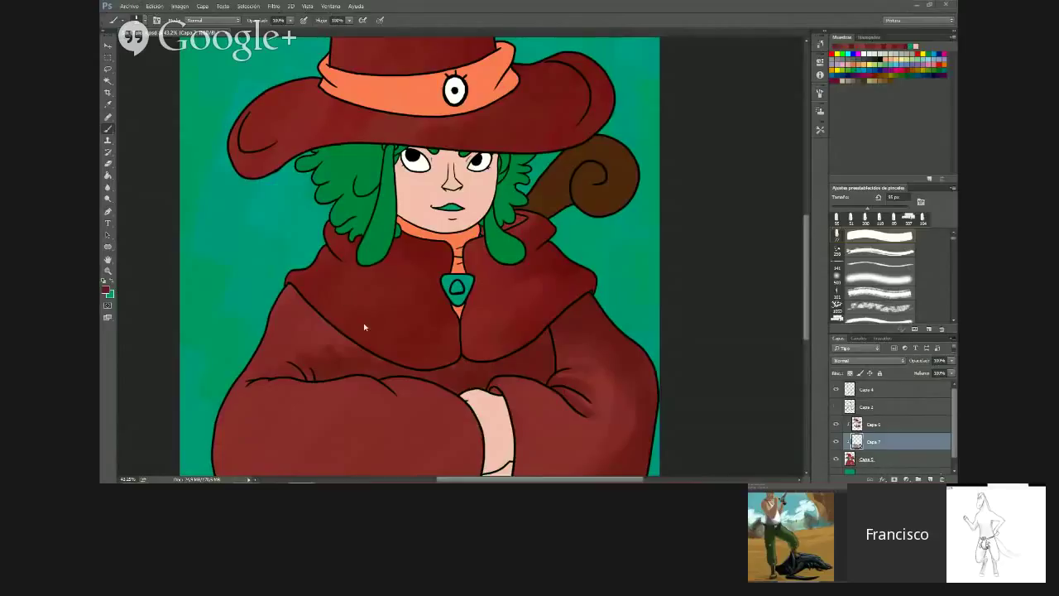
key(ctrl+z)
scroll(495, 376, down, 7)
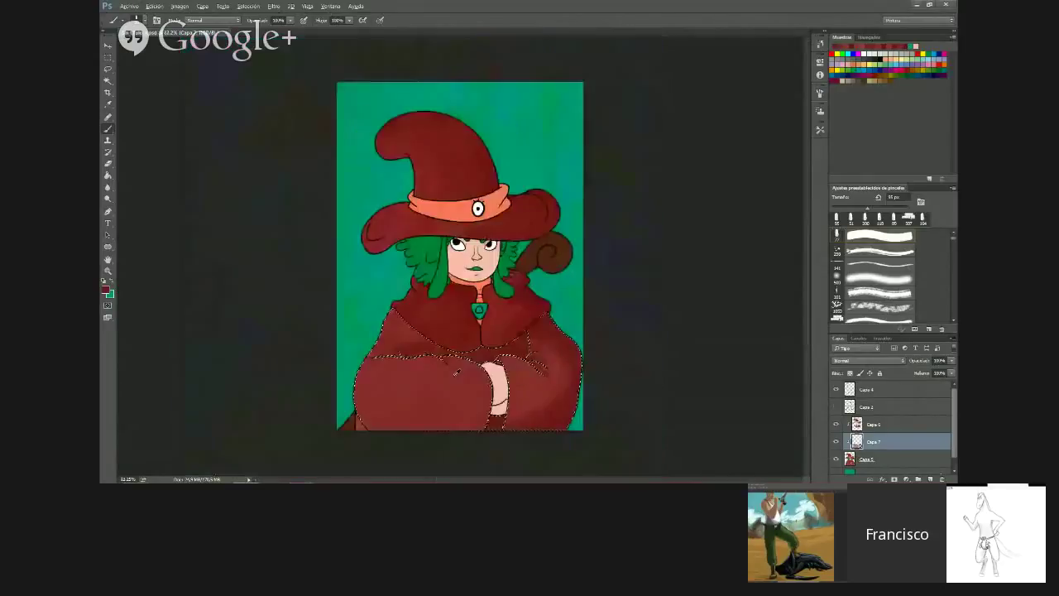
scroll(494, 375, up, 6)
scroll(514, 375, up, 2)
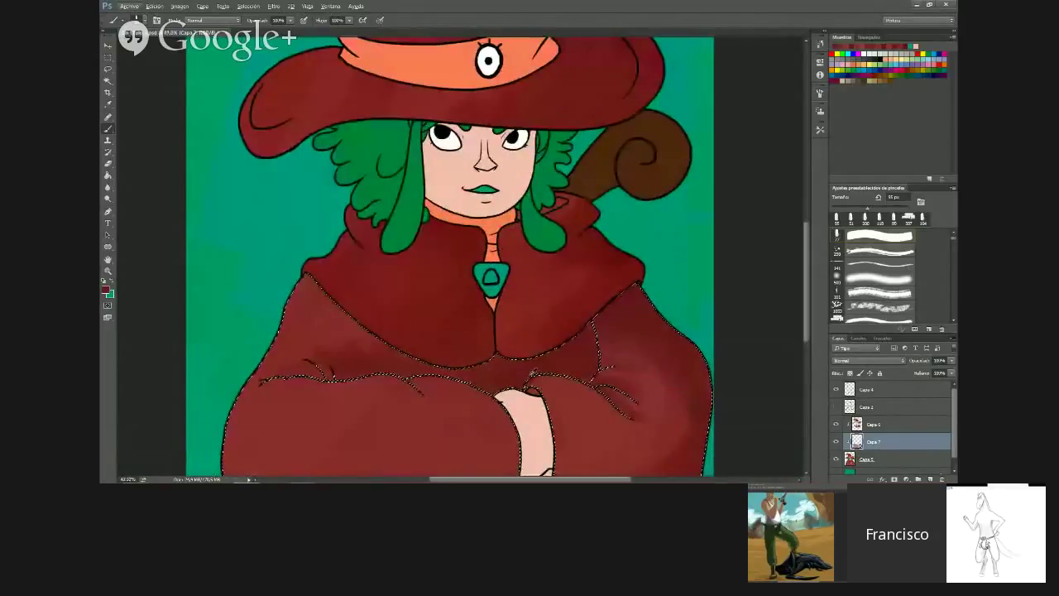
scroll(530, 377, down, 3)
click(870, 423)
key(ctrl+u)
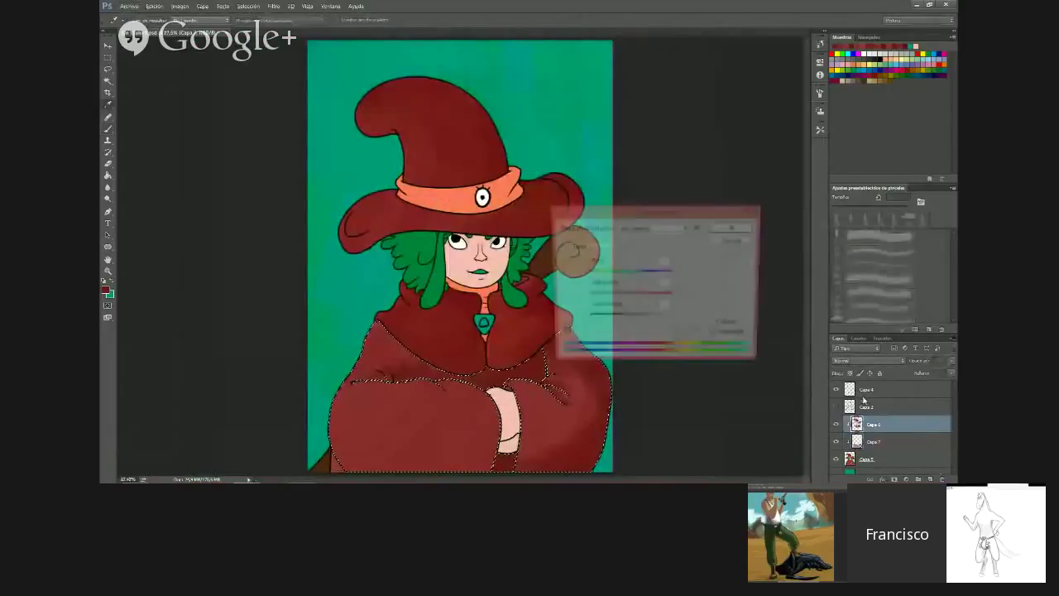
drag(630, 317, 622, 317)
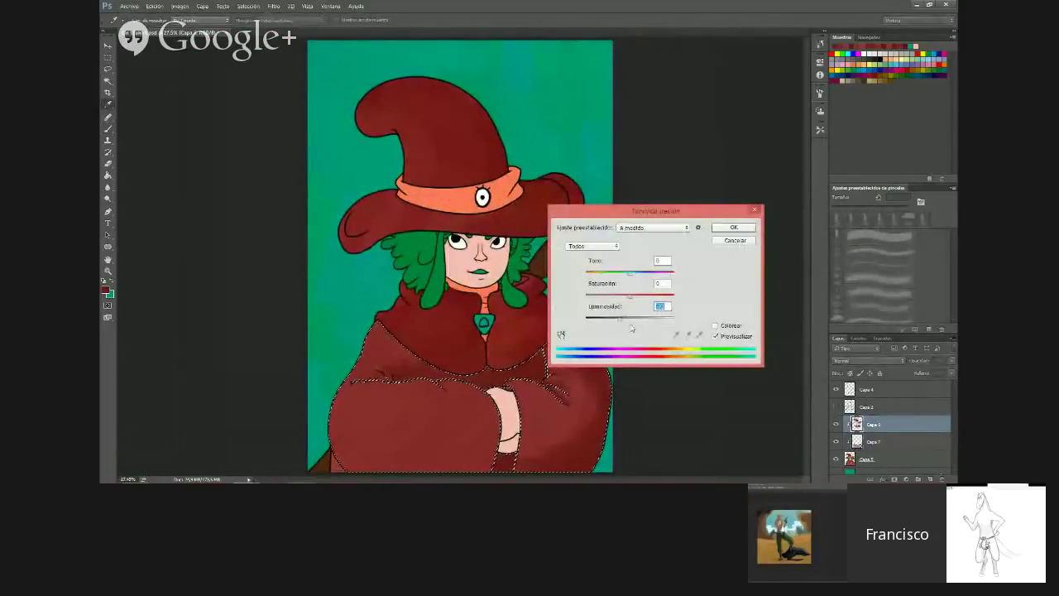
click(734, 241)
Clear the selection and adjust the hat and collar shading layer with Hue/Saturation, raising saturation and setting lightness to -20
key(ctrl+d)
key(b)
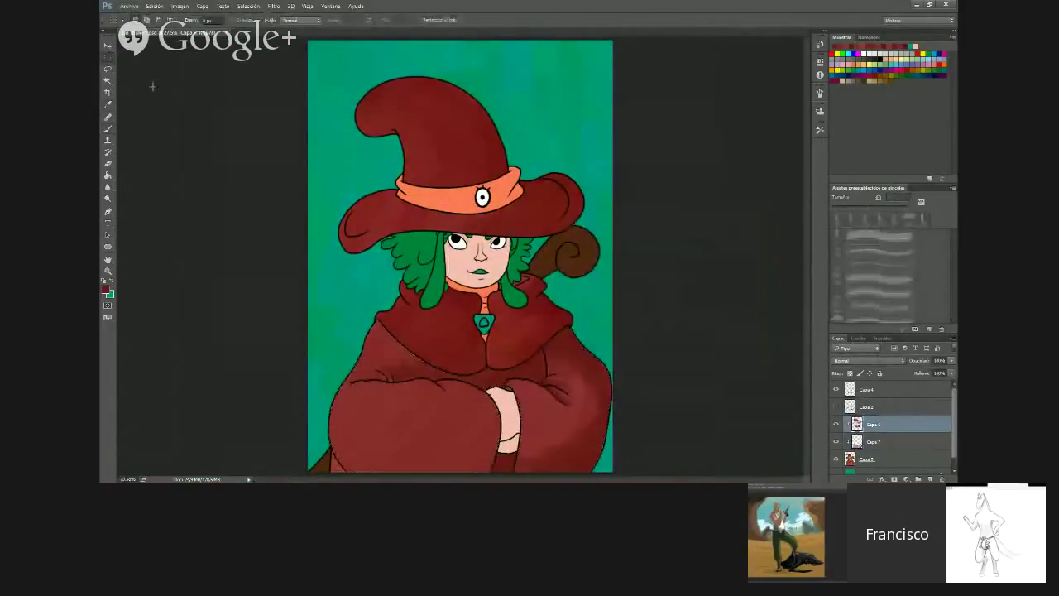
key(ctrl+u)
drag(629, 320, 638, 300)
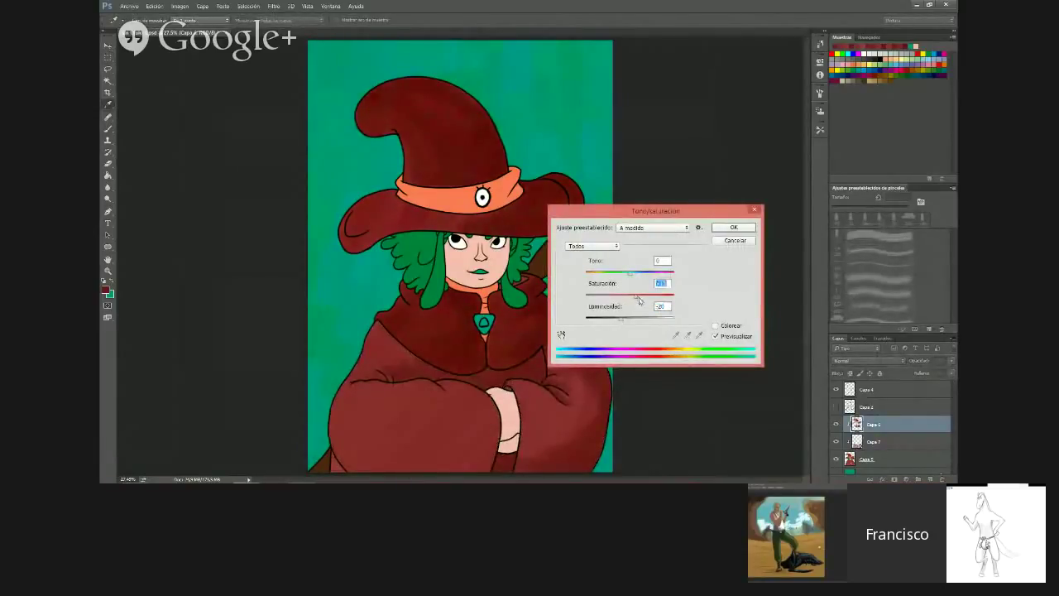
click(739, 228)
scroll(603, 307, down, 7)
scroll(603, 307, up, 4)
Add a new layer above Capa 4 and clip it to that layer
click(872, 393)
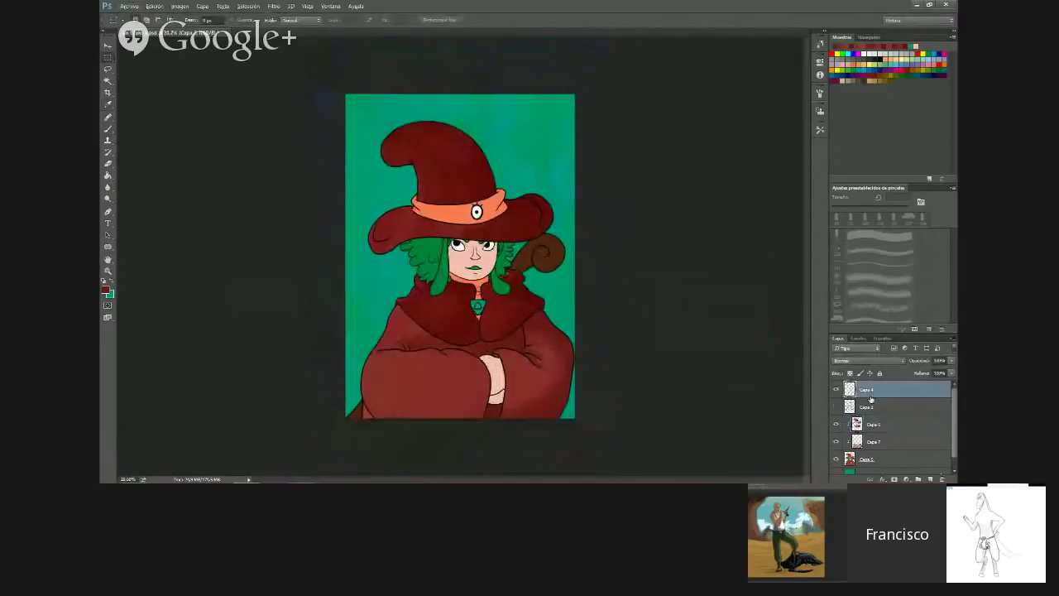
mouse_move(927, 480)
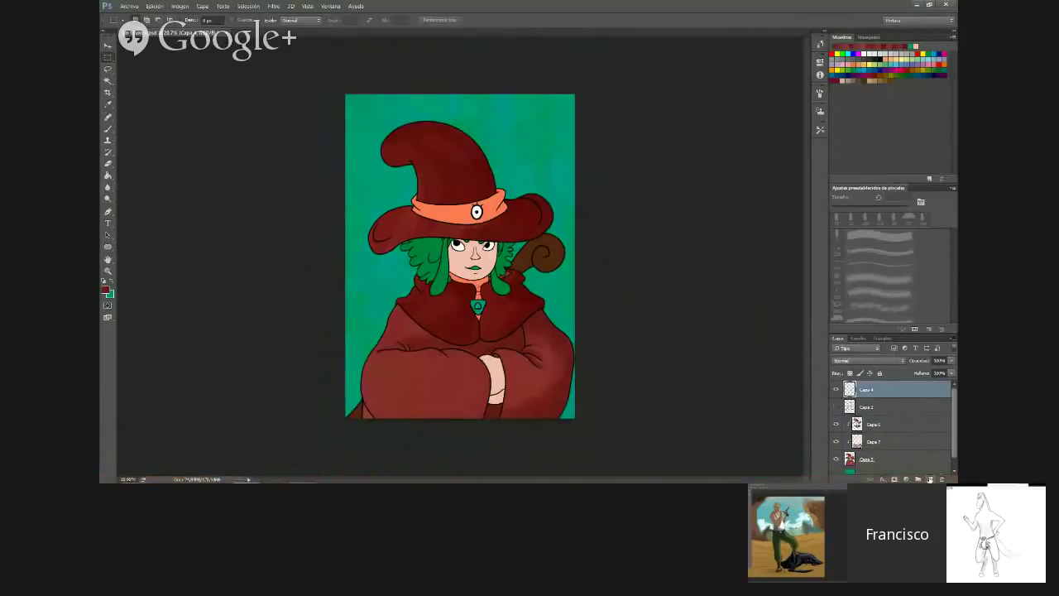
click(930, 479)
alt+click(893, 397)
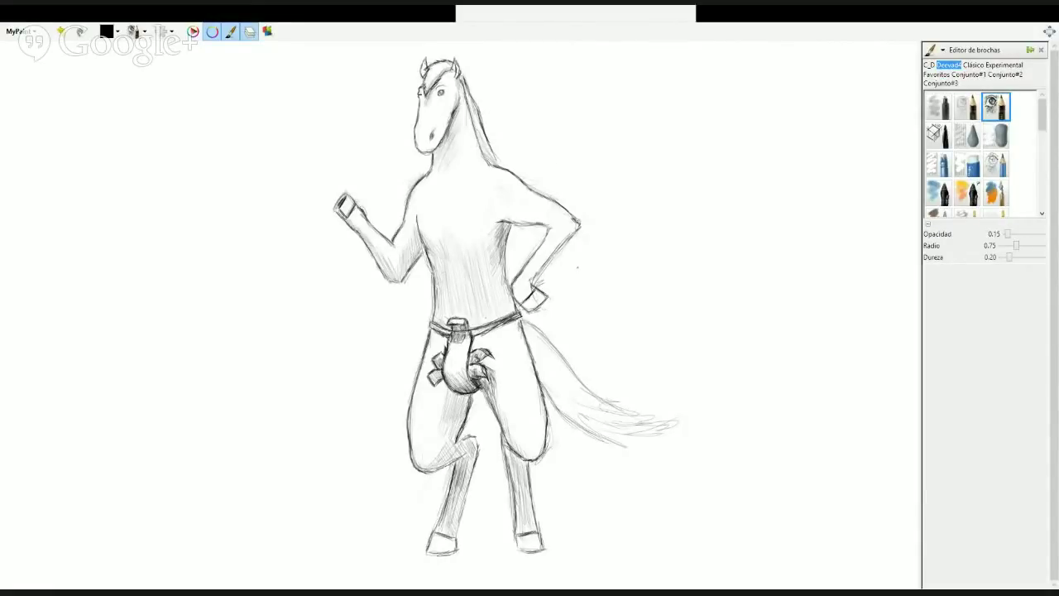
In MyPaint, darken the upper outline of the horse figure's tail with a pencil line
drag(521, 320, 593, 385)
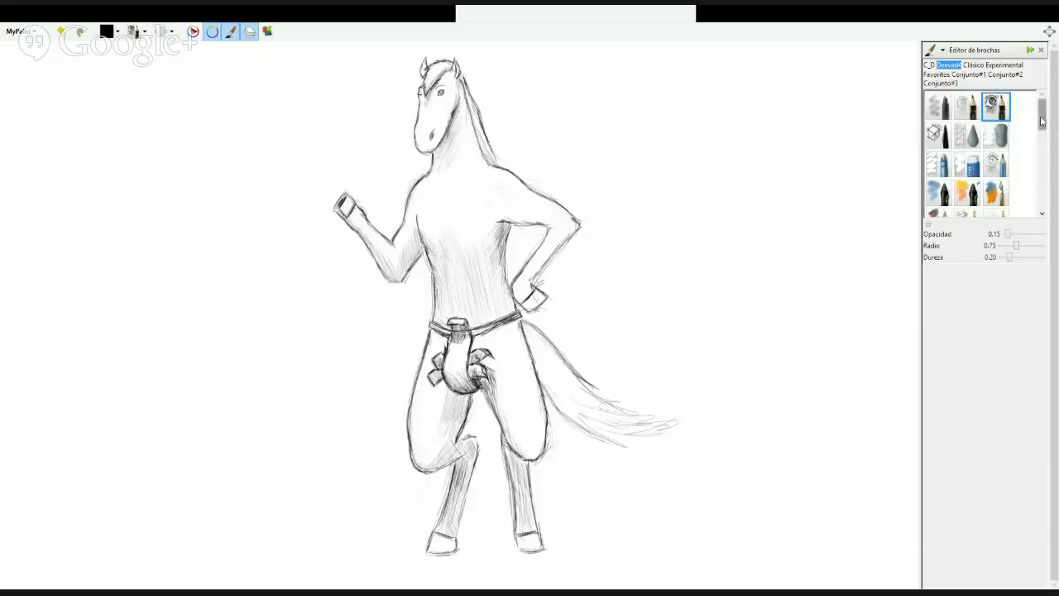
Test several pen and ink brushes with strokes beside the horse figure and undo the marks
mouse_move(1045, 116)
mouse_down()
mouse_move(1044, 142)
mouse_move(1044, 113)
mouse_up()
drag(1041, 117, 1038, 172)
click(973, 161)
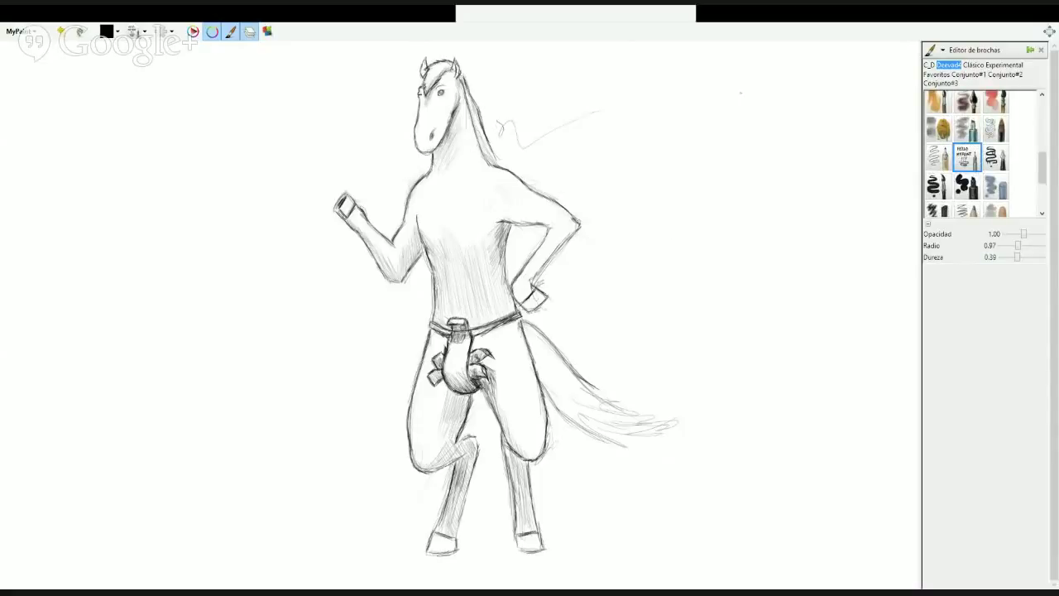
click(939, 159)
key(ctrl+z)
click(939, 186)
mouse_move(754, 259)
mouse_down()
mouse_move(758, 306)
mouse_move(803, 266)
mouse_up()
key(ctrl+z)
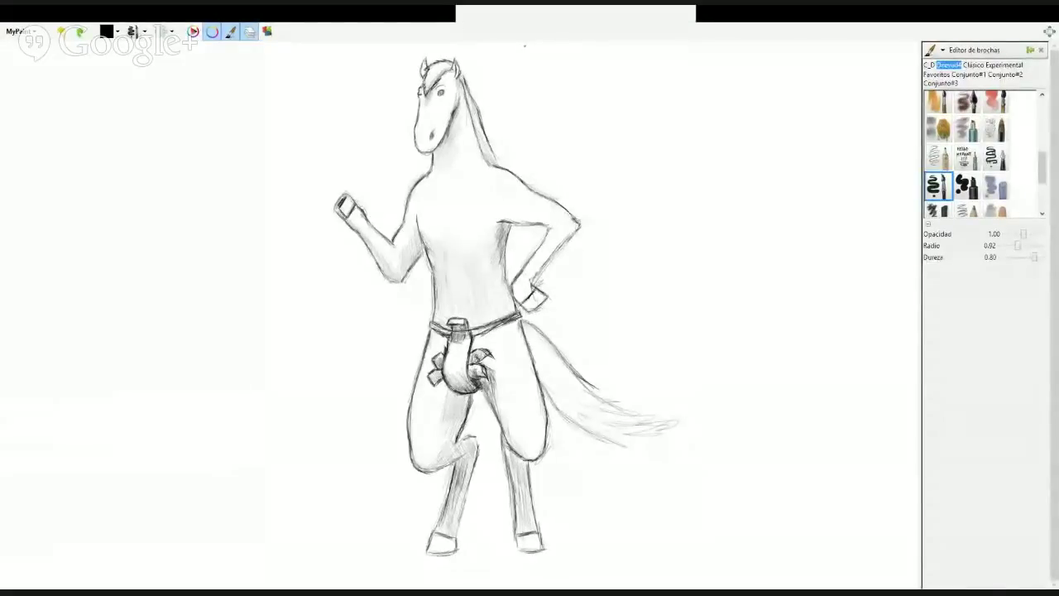
Choose the red-swatch paint brush, test it beside the horse figure and undo the test marks
drag(1042, 173, 1043, 170)
scroll(1044, 172, up, 2)
click(995, 133)
mouse_move(695, 211)
mouse_down()
mouse_move(690, 263)
mouse_move(719, 234)
mouse_up()
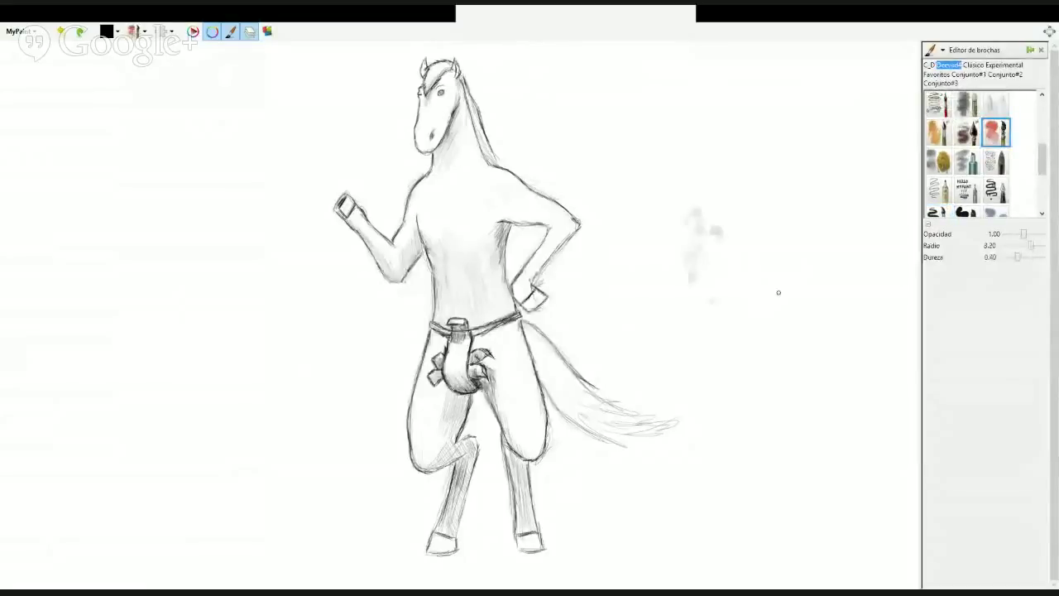
key(ctrl+z)
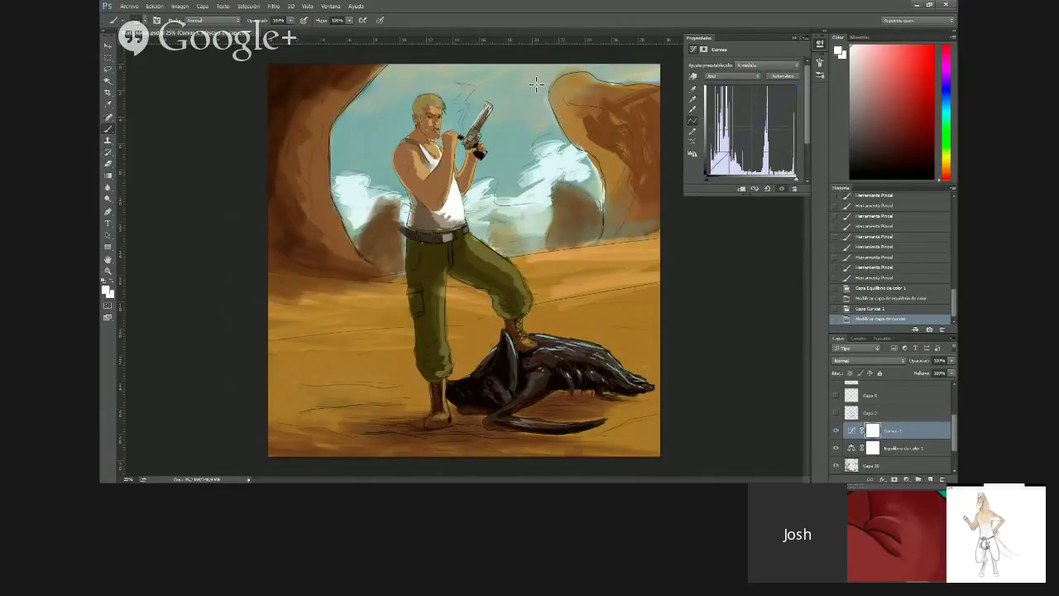
In Photoshop, compare the desert painting with and without the Curves adjustment and reduce that layer's opacity
click(565, 37)
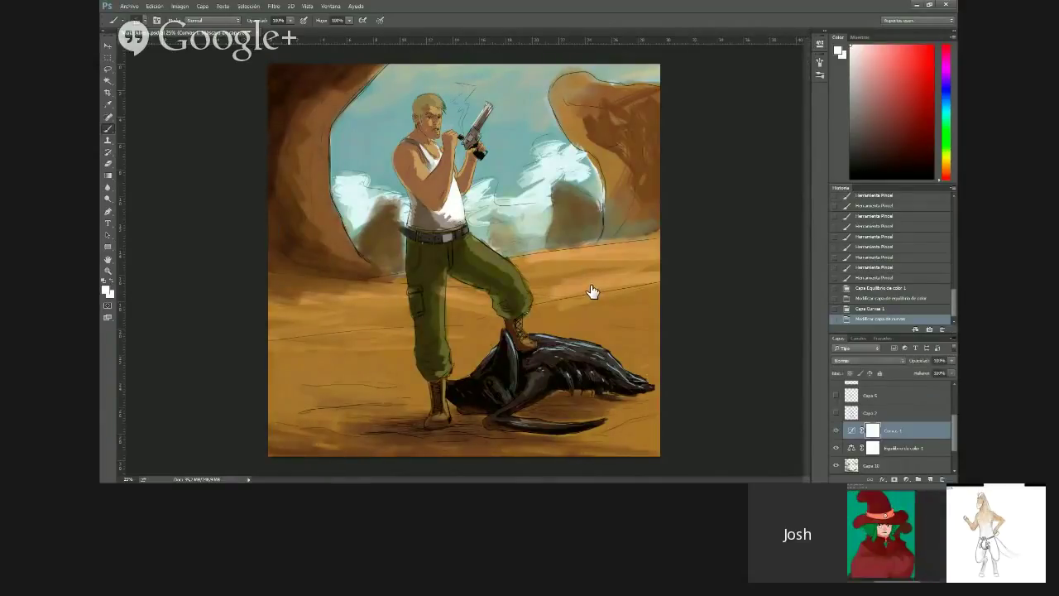
click(835, 430)
click(836, 430)
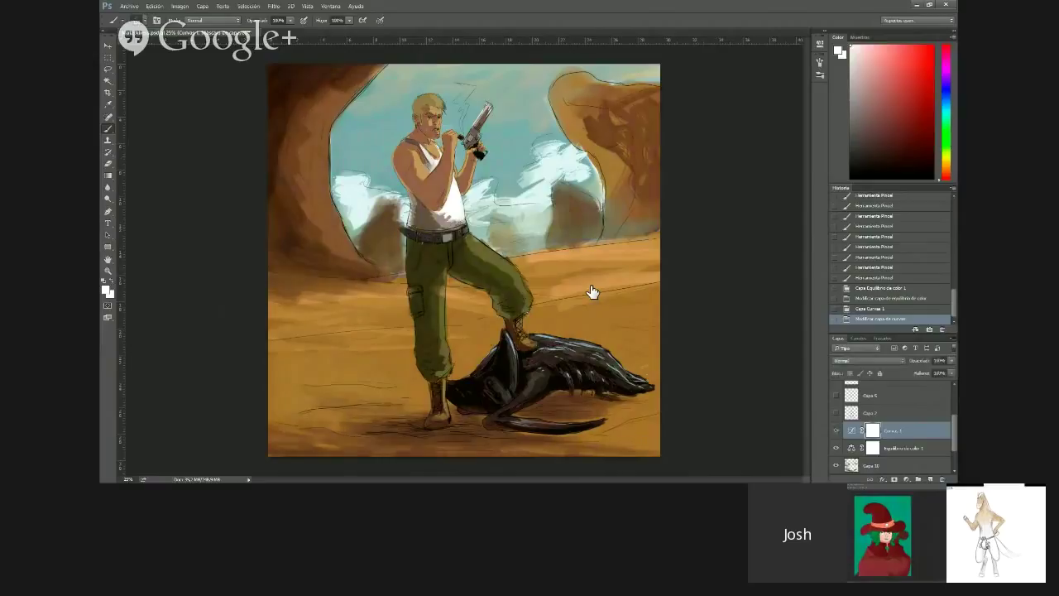
click(835, 430)
key(ctrl+comma)
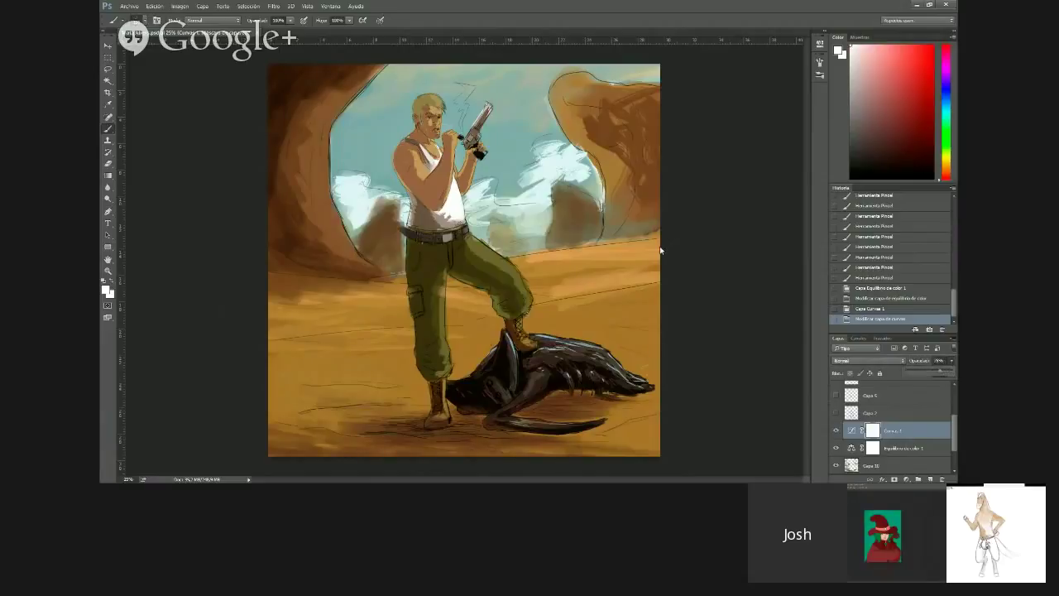
key(2)
key(7)
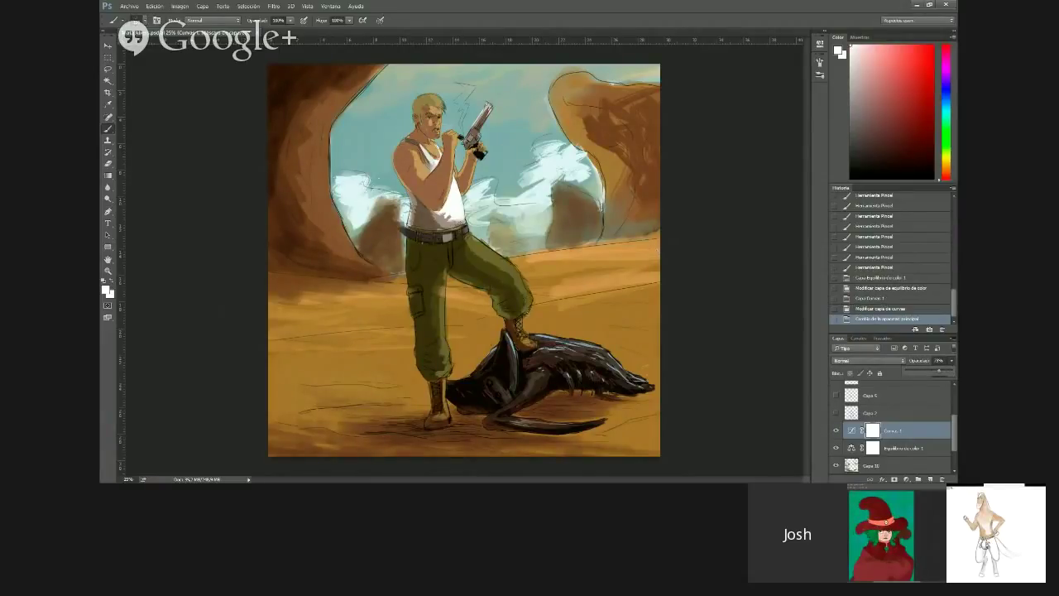
click(634, 315)
On the painted layer beneath the adjustments, sample olive-brown tones and paint shading on the gunman's trousers
click(877, 465)
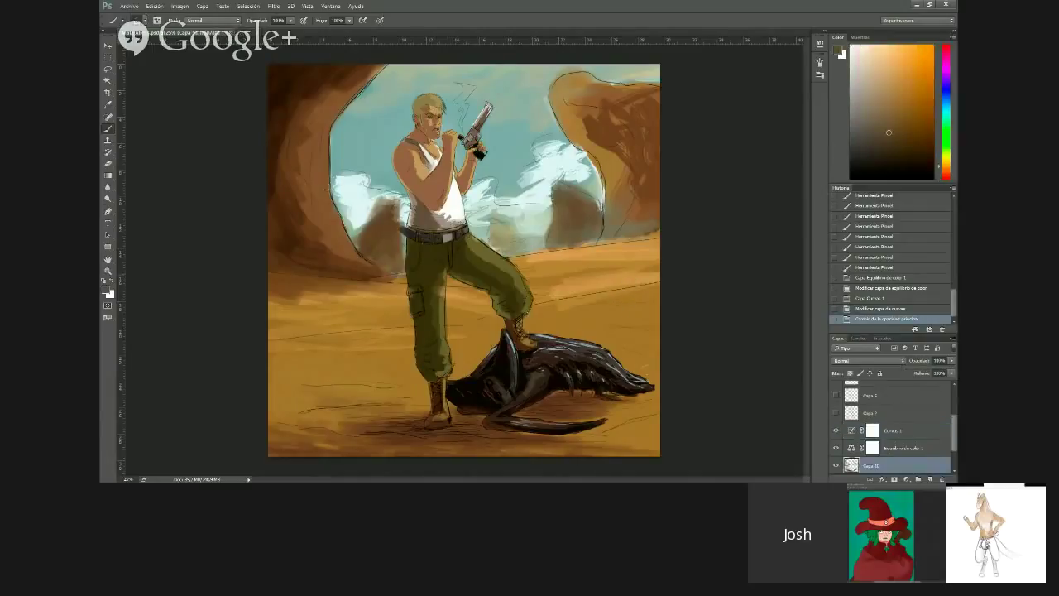
alt+click(328, 191)
drag(325, 211, 329, 189)
mouse_move(328, 192)
mouse_down()
mouse_move(326, 213)
mouse_move(325, 203)
mouse_up()
drag(326, 192, 321, 211)
drag(325, 173, 329, 232)
alt+click(323, 164)
drag(328, 236, 359, 271)
drag(349, 261, 369, 273)
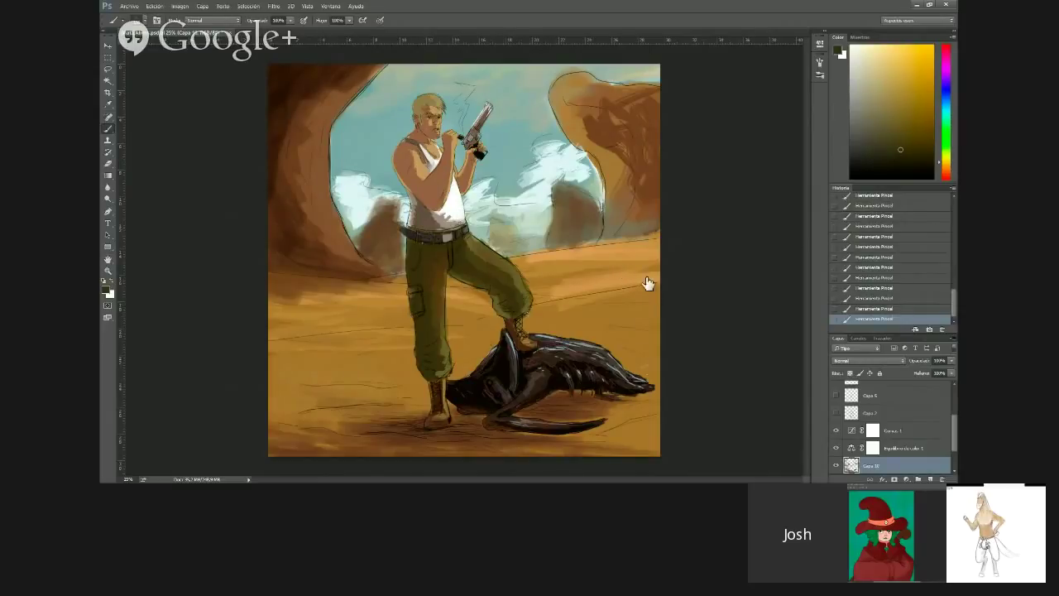
Add a new layer above the Curves adjustment and place dark olive dabs on the gunman's trousers
click(897, 431)
click(930, 479)
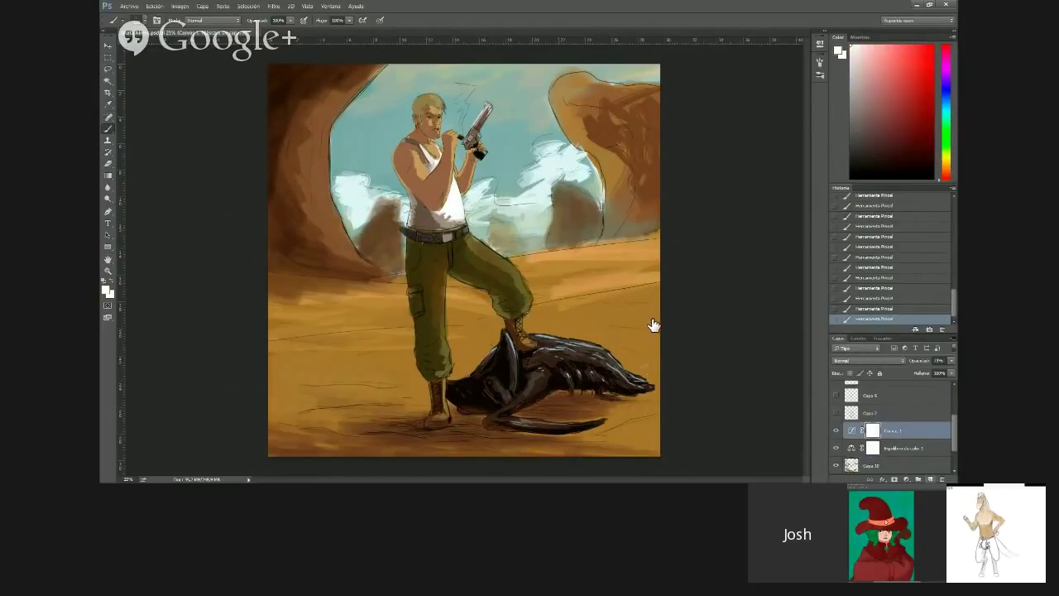
key(alt)
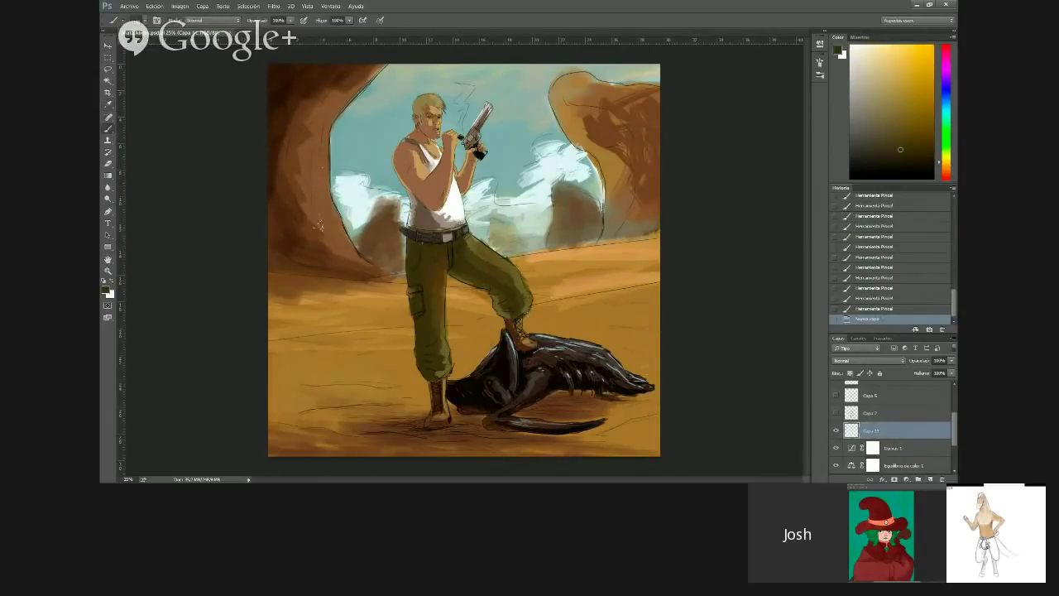
click(326, 172)
key(alt)
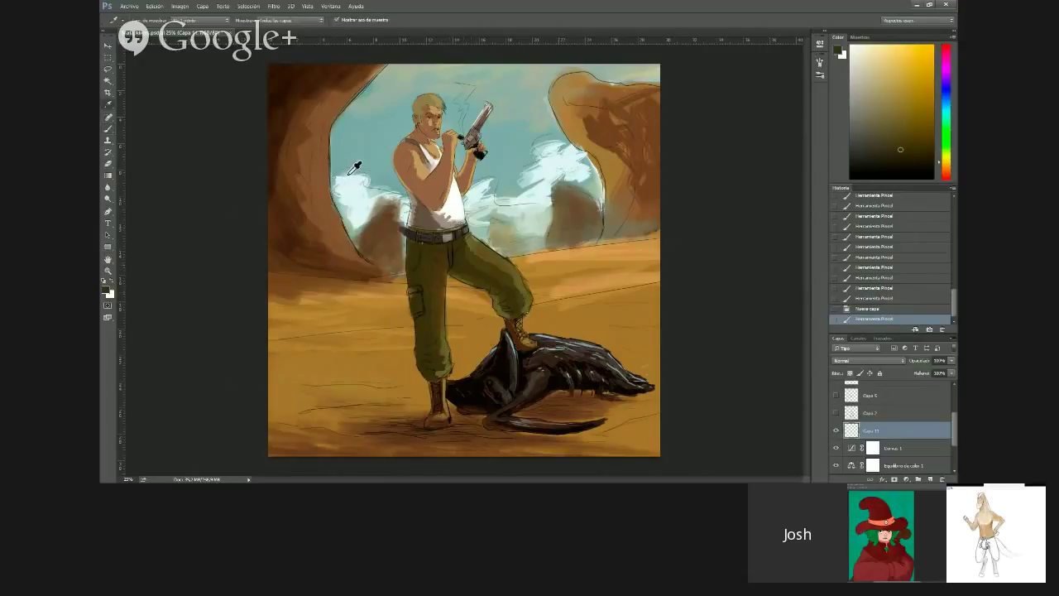
click(346, 161)
click(336, 190)
key(alt)
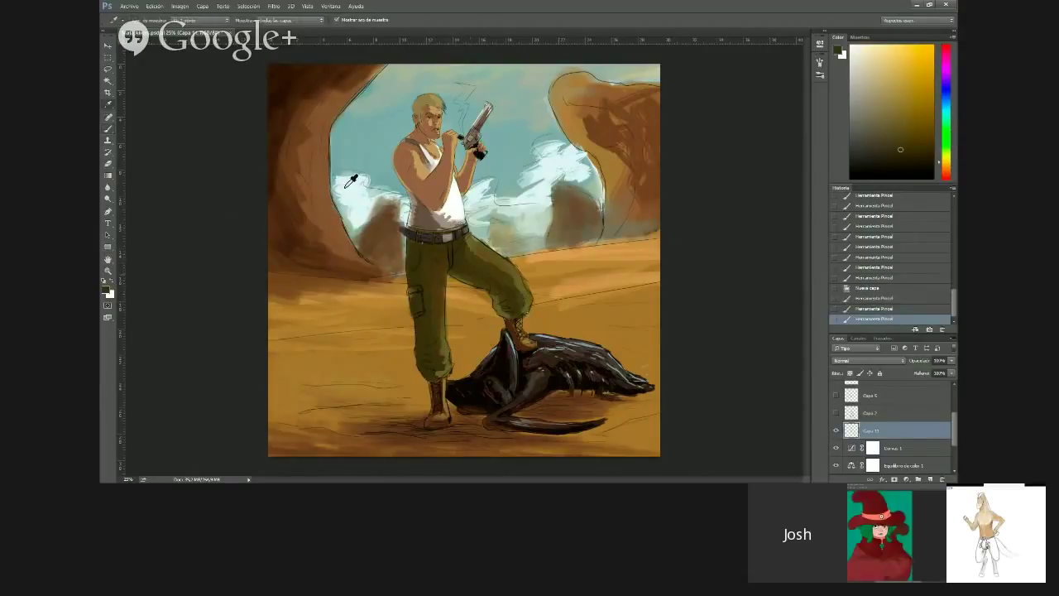
Sample a lighter olive tone and paint vertical strokes down the gunman's trouser leg
alt+click(378, 182)
click(378, 181)
click(378, 181)
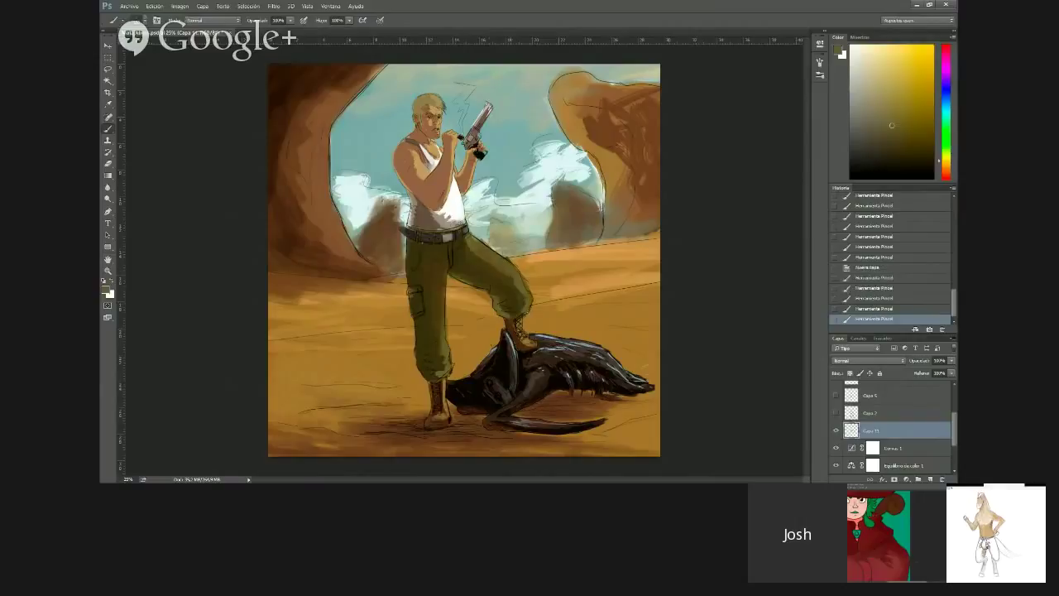
mouse_move(328, 186)
mouse_down()
mouse_move(327, 222)
mouse_move(327, 211)
mouse_up()
drag(326, 207, 329, 169)
drag(329, 184, 330, 166)
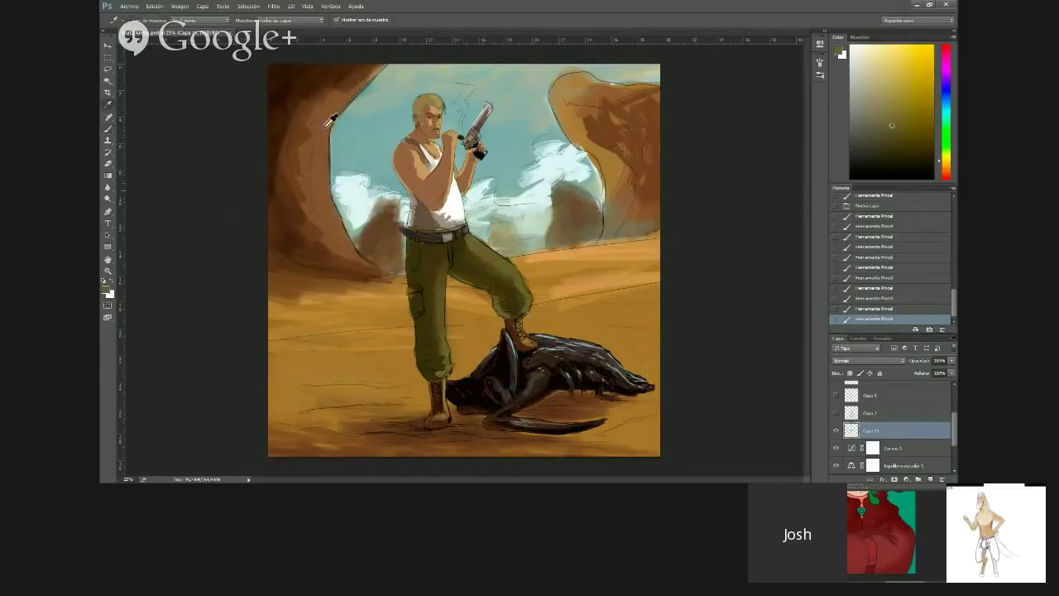
Sample the arm's skin tone, shift it to a darker reddish brown and shade the gunman's shoulder and arm
alt+click(439, 192)
alt+click(626, 76)
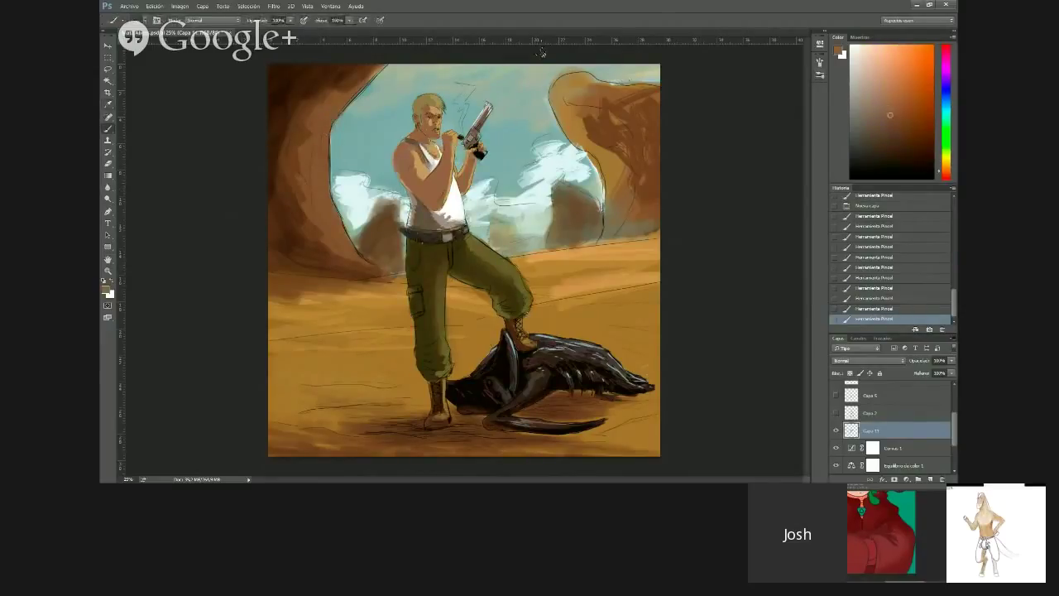
mouse_move(306, 121)
mouse_down()
mouse_move(303, 110)
mouse_move(306, 121)
mouse_up()
alt+click(644, 95)
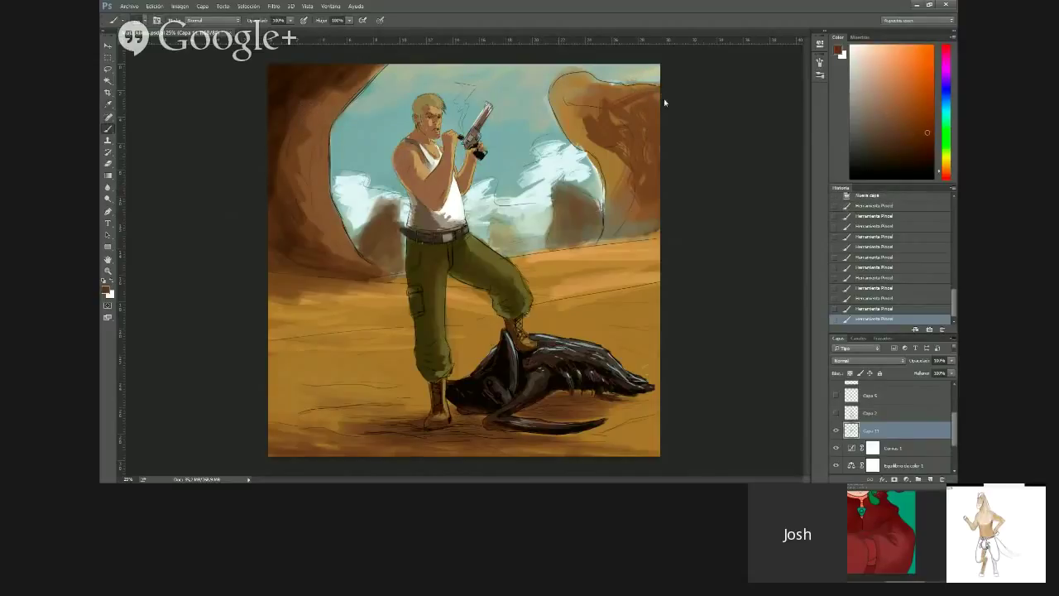
alt+click(659, 109)
drag(658, 87, 645, 87)
drag(302, 101, 304, 115)
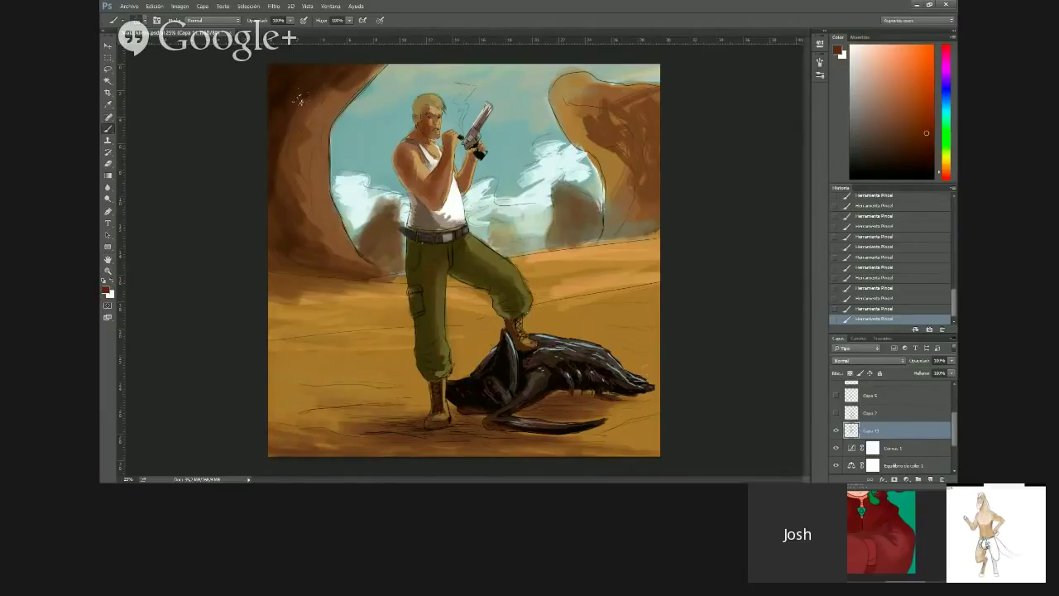
Sample pale cloud tones and repaint the white clouds and distant rock edges behind the gunman
alt+click(425, 220)
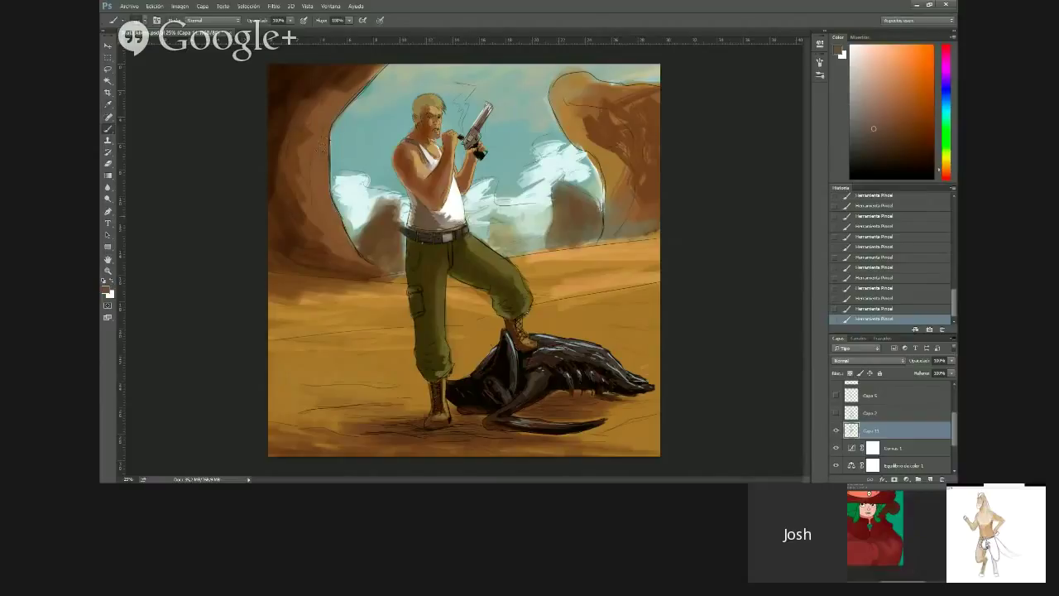
alt+click(372, 204)
alt+click(369, 198)
mouse_move(375, 211)
mouse_down()
mouse_move(393, 212)
mouse_move(359, 241)
mouse_up()
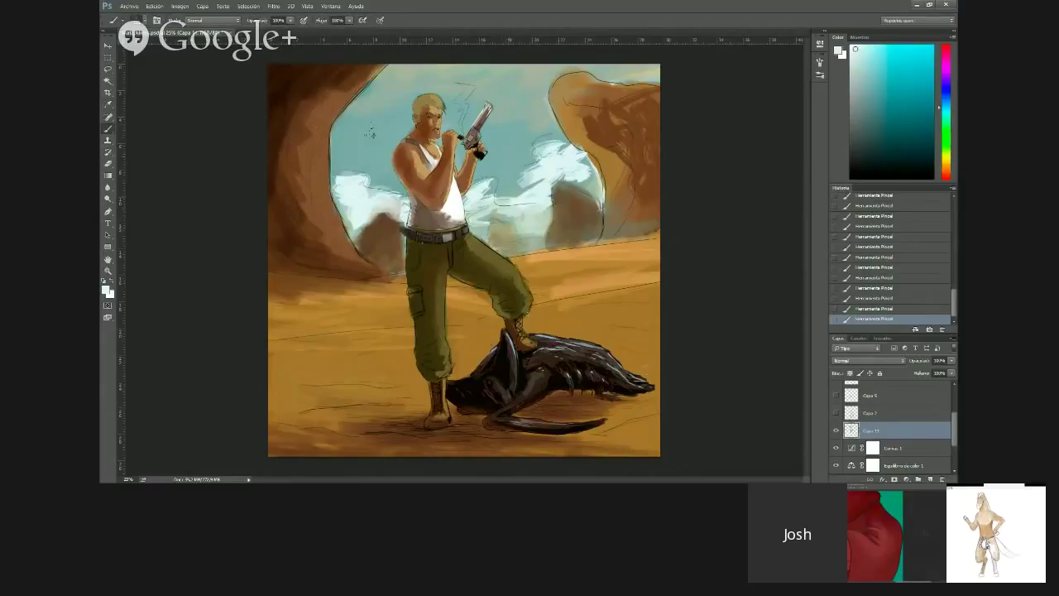
mouse_move(487, 195)
mouse_down()
mouse_move(486, 179)
mouse_move(530, 194)
mouse_move(566, 147)
mouse_move(592, 171)
mouse_up()
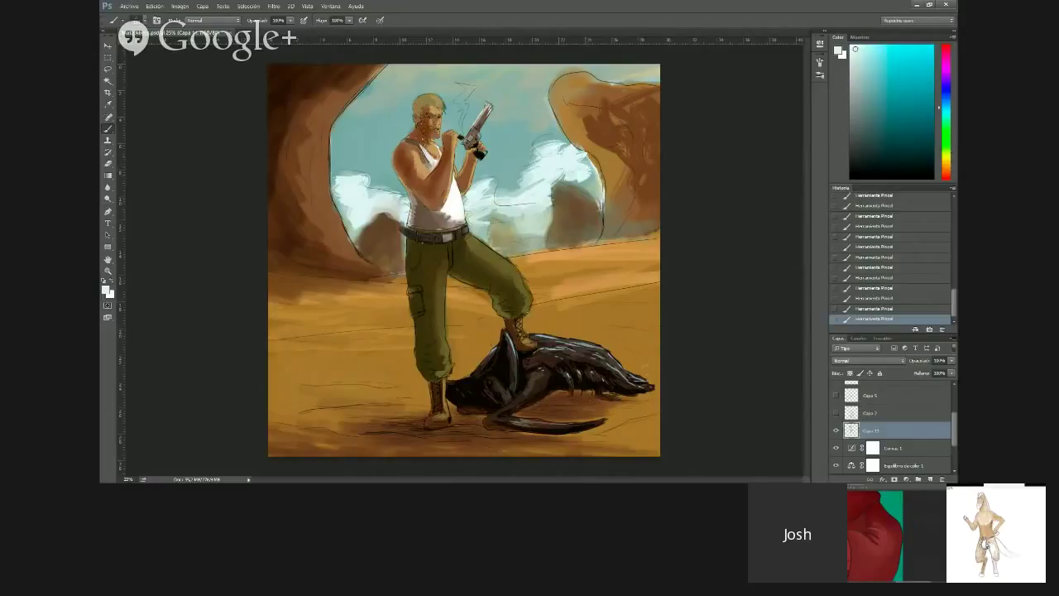
alt+click(412, 159)
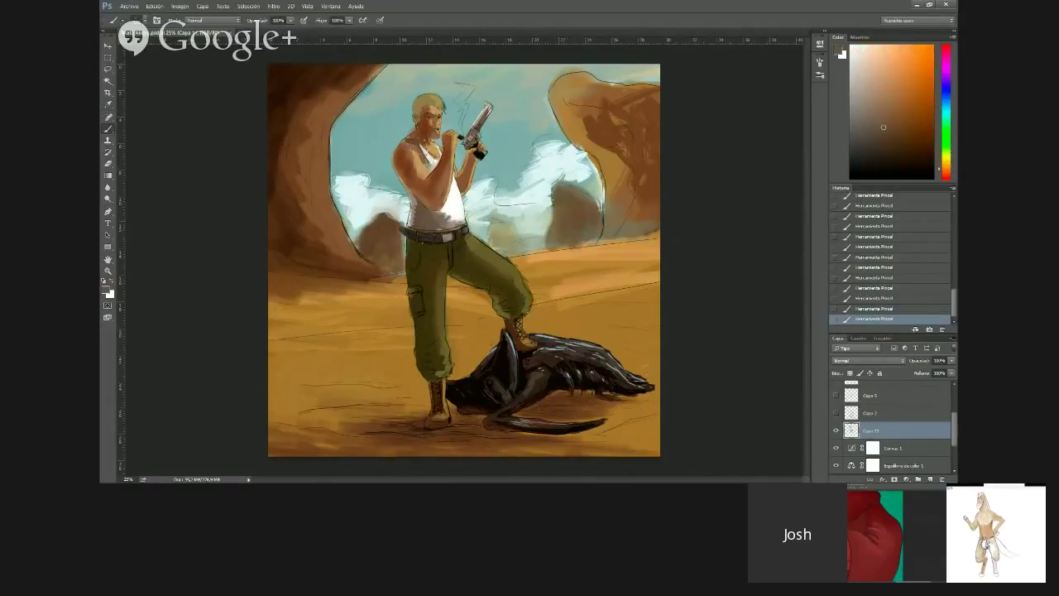
alt+click(364, 161)
alt+click(513, 207)
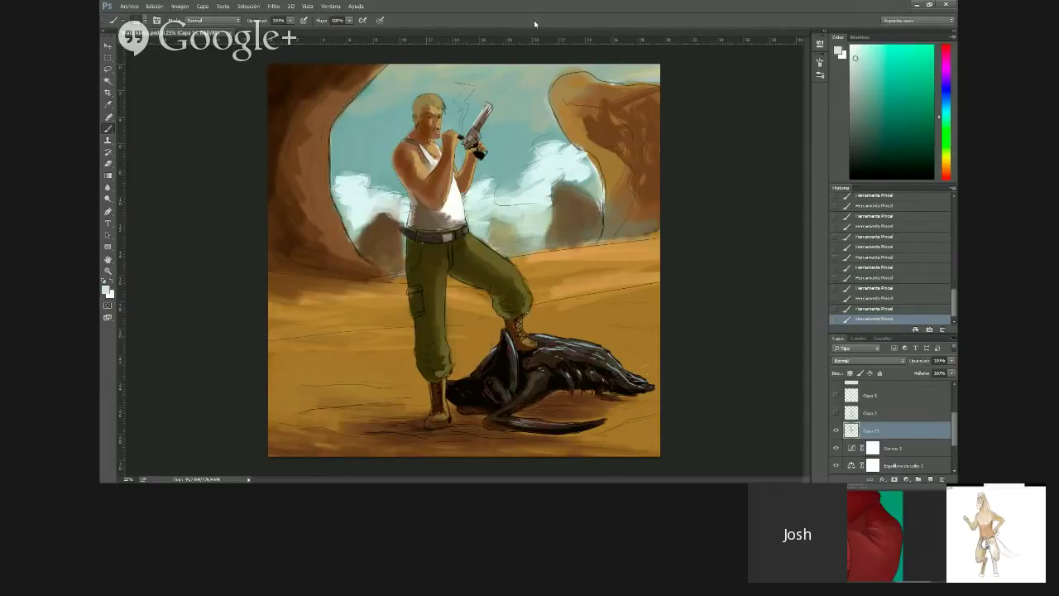
Paint progressively darker brown shadow under the creature and sample the ochre sand to blend its edges
key(i)
click(421, 270)
key(b)
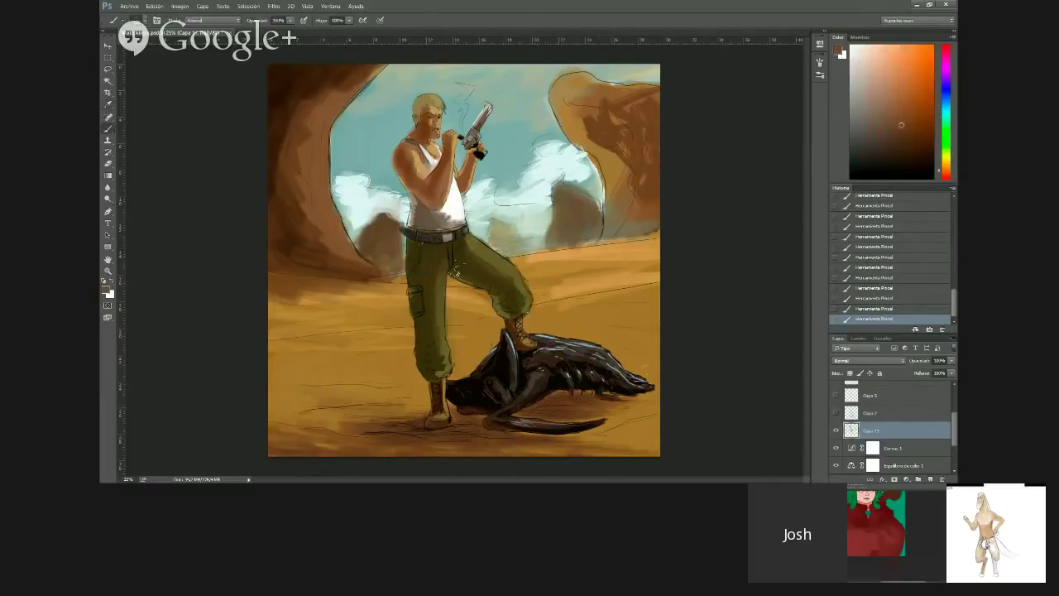
drag(406, 267, 404, 273)
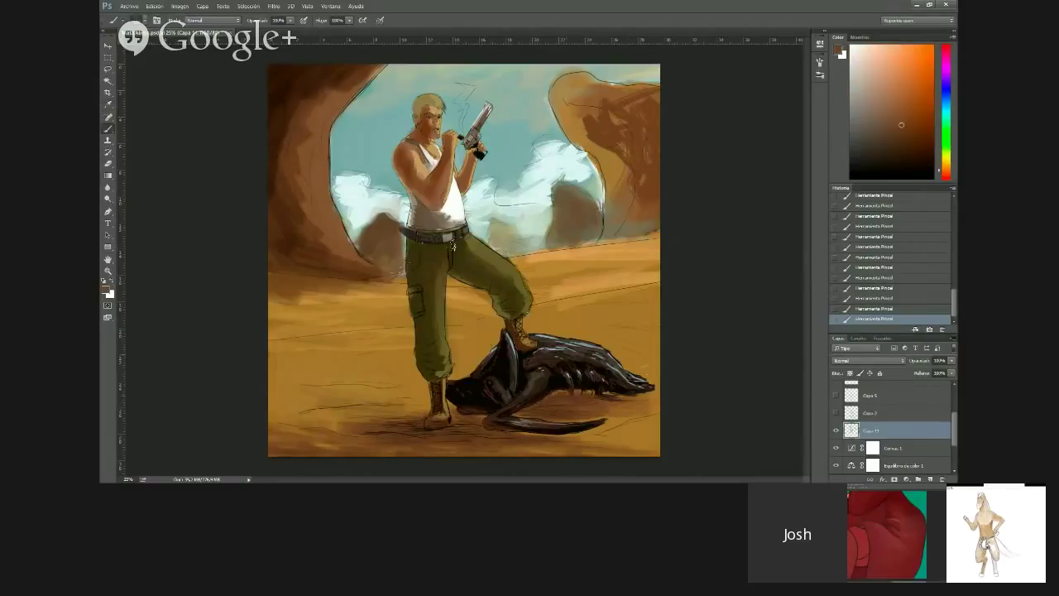
alt+click(629, 99)
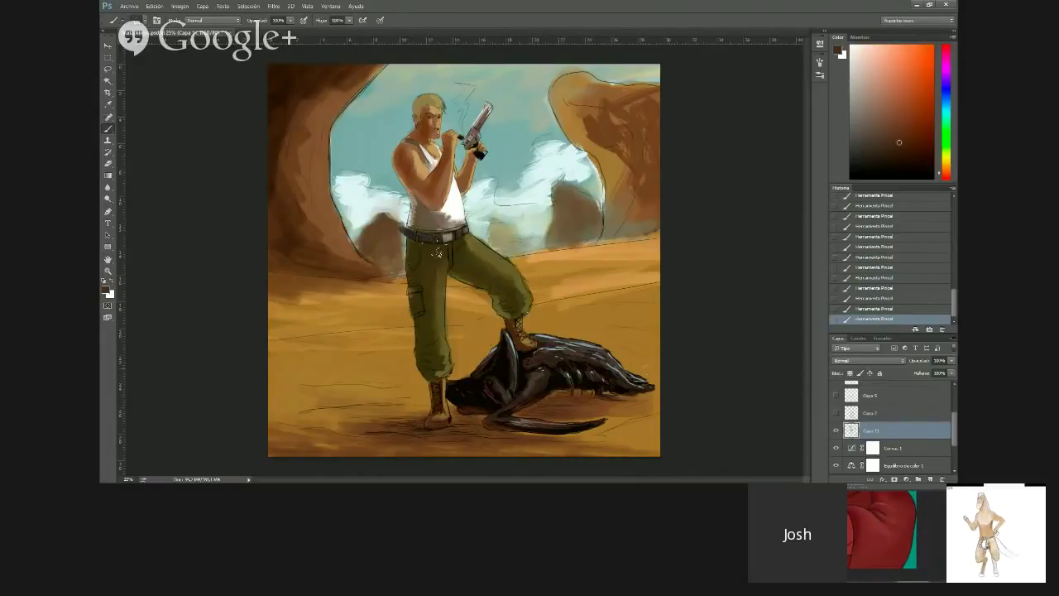
alt+click(649, 105)
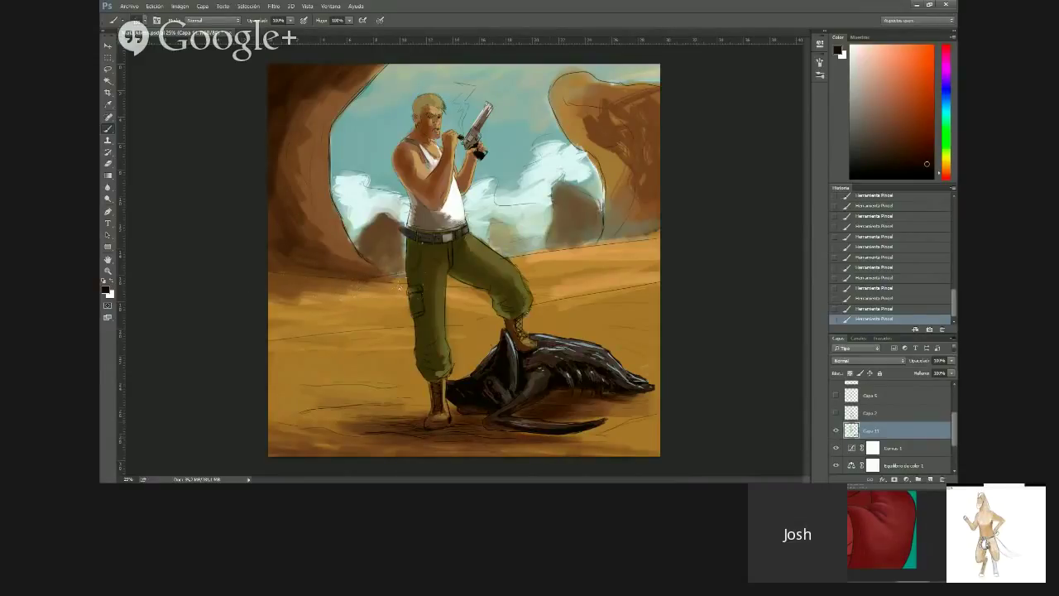
alt+click(469, 288)
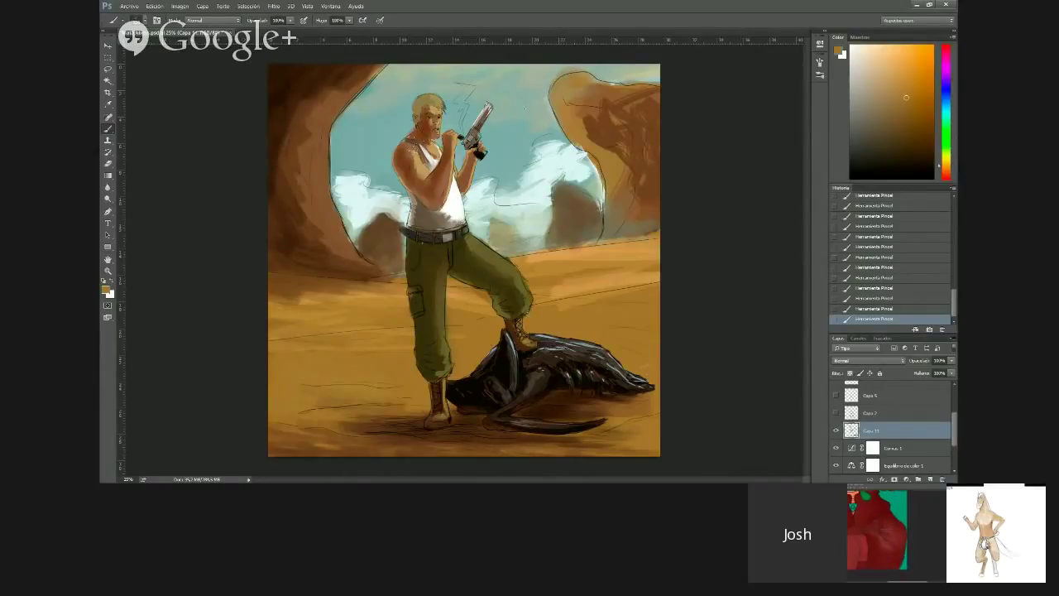
Merge the three visible line-art layers near the top of the stack and lower the merged layer's opacity to about 37%
drag(954, 419, 954, 382)
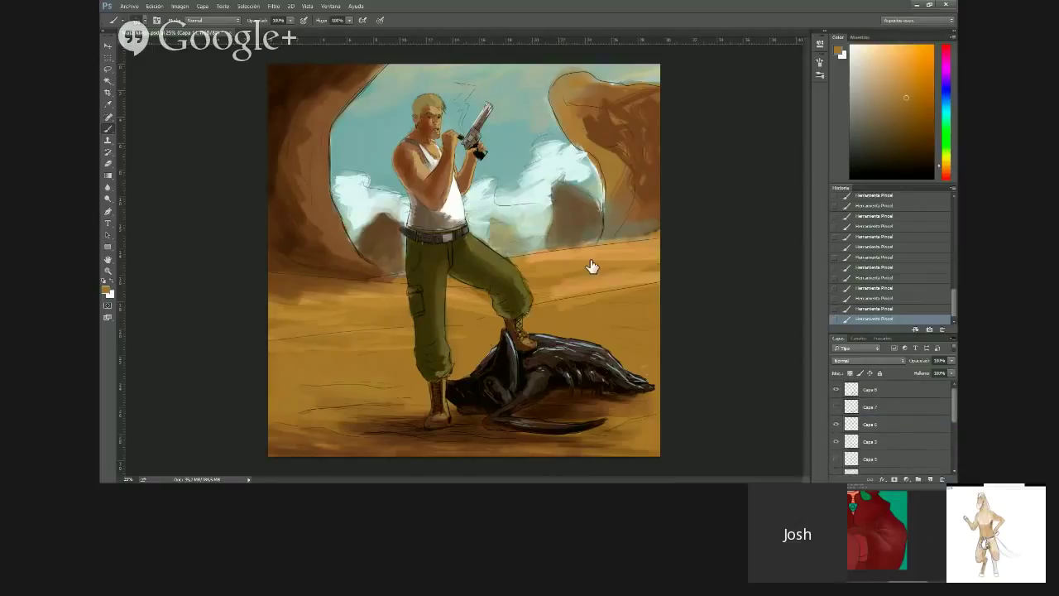
click(836, 389)
click(870, 442)
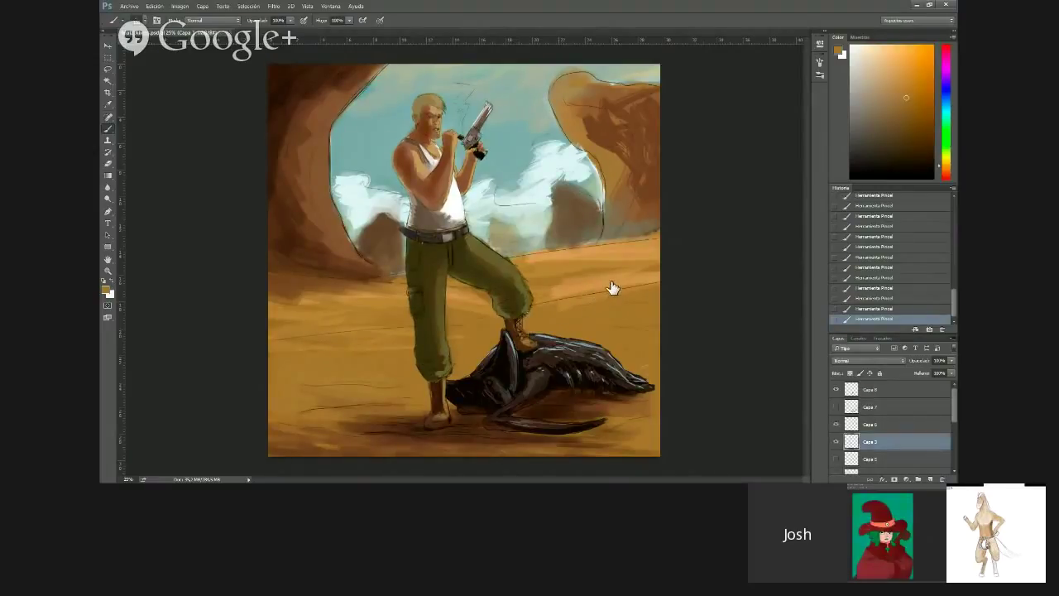
ctrl+click(871, 424)
ctrl+click(873, 389)
right_click(874, 389)
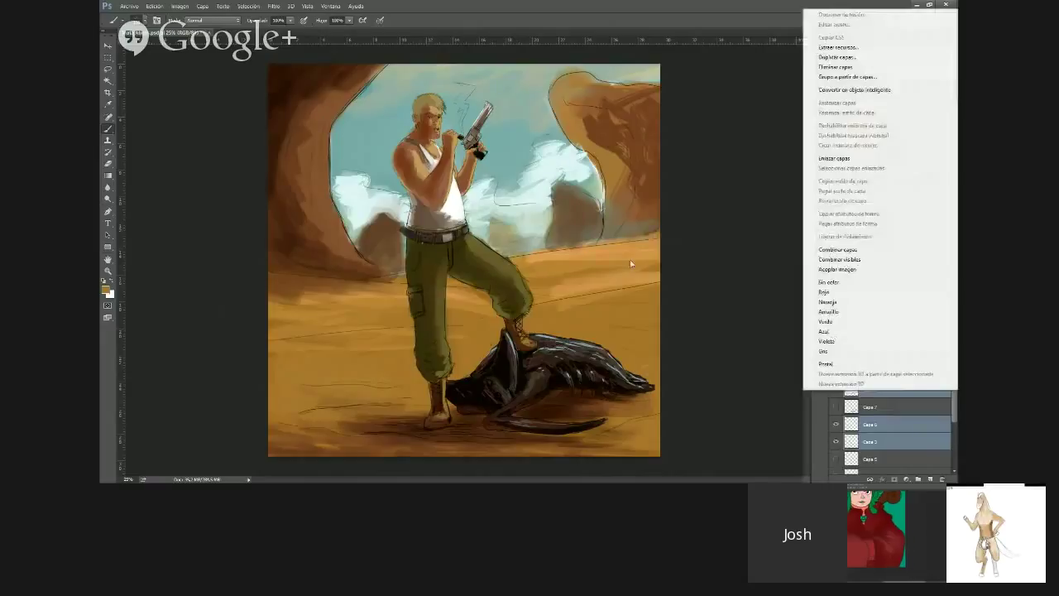
click(838, 249)
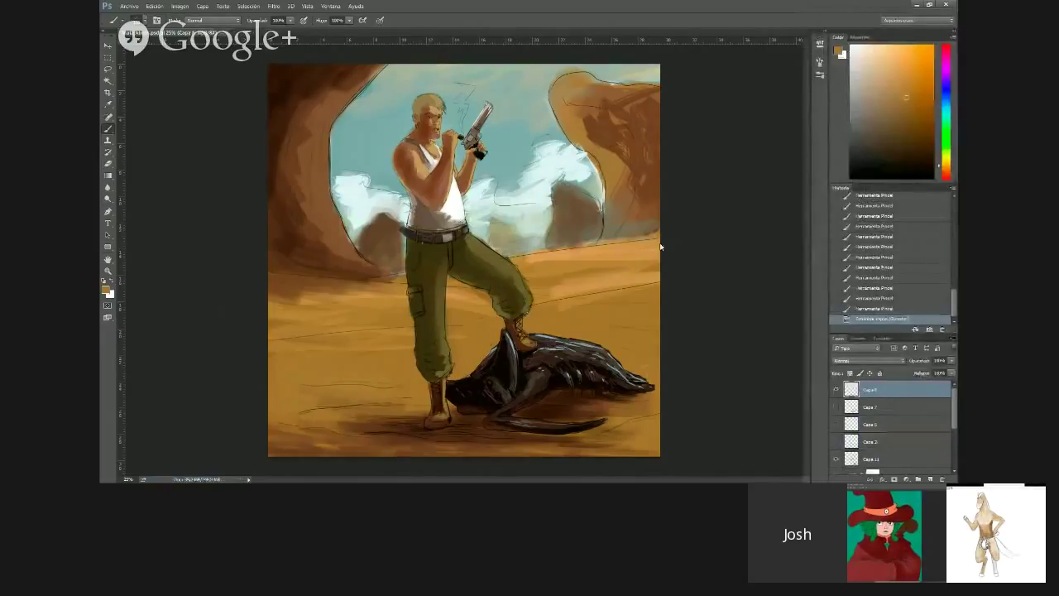
drag(951, 360, 924, 371)
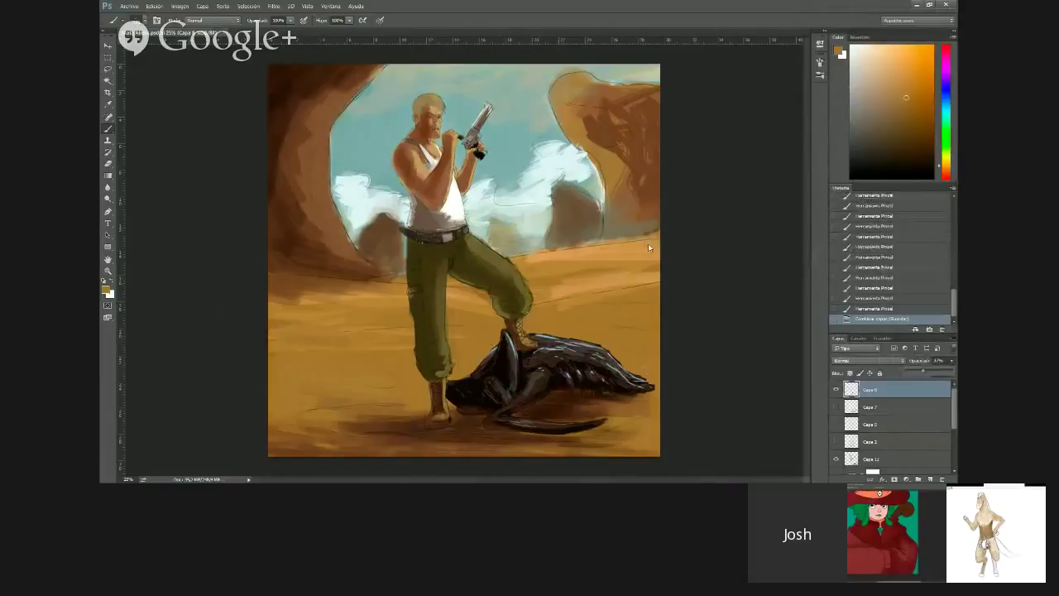
Zoom in on the gunman's head and pistol and ready the Brush on the layer beneath the line art
key(s)
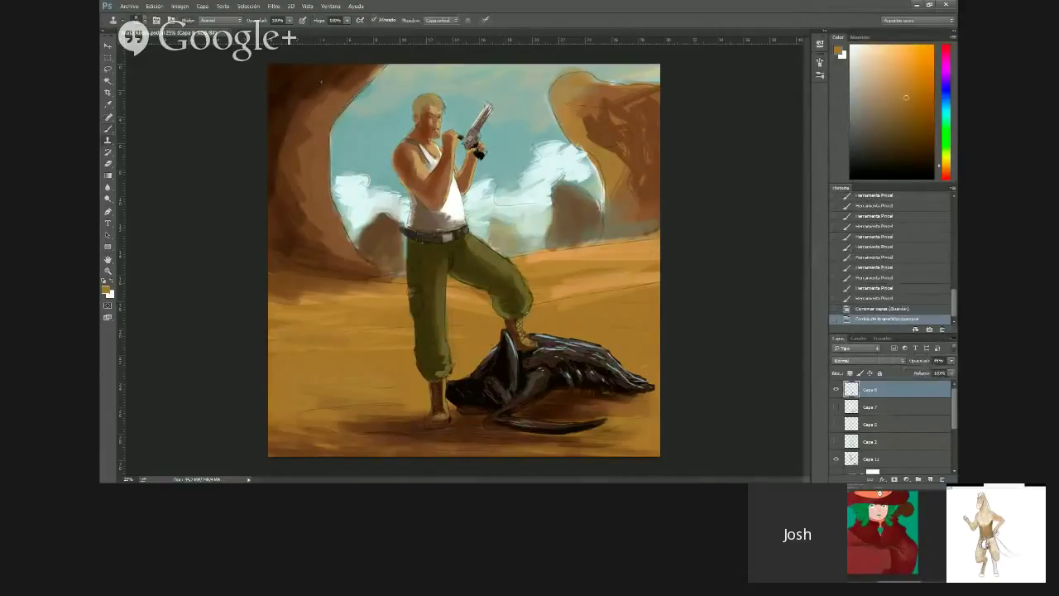
key(z)
drag(321, 83, 326, 174)
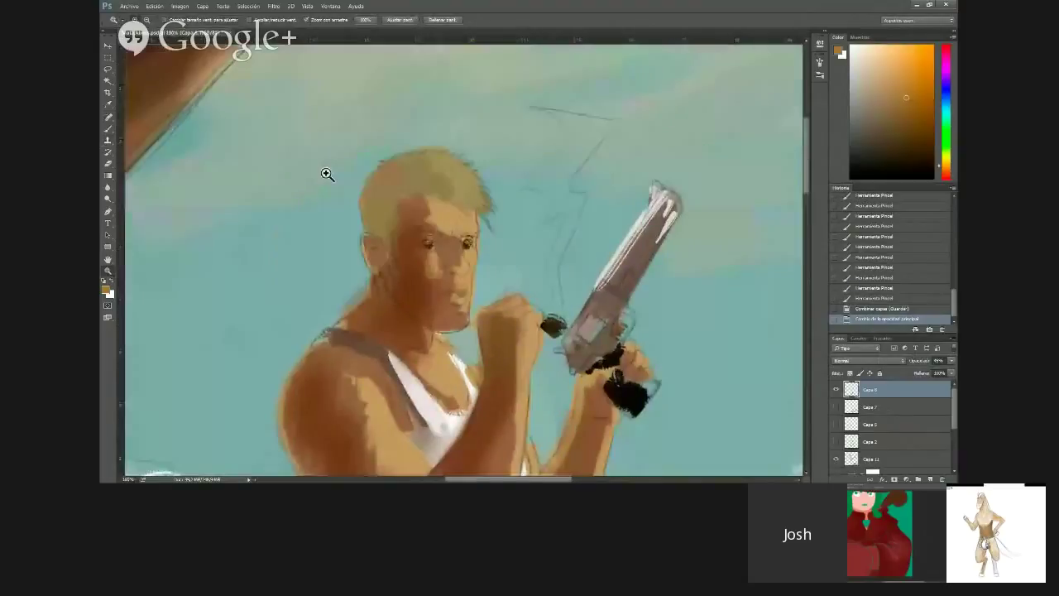
key(b)
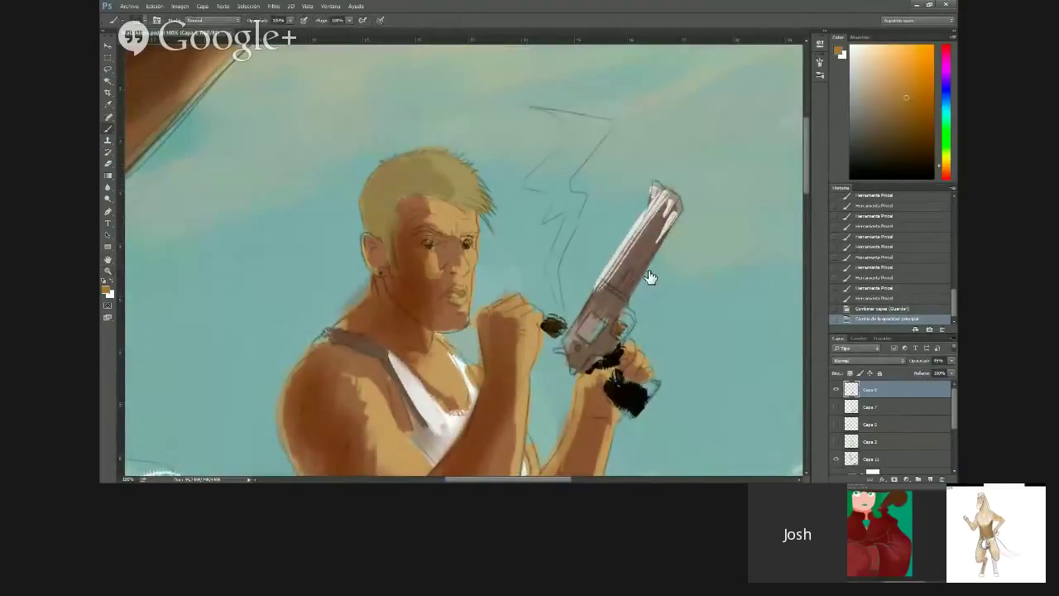
key(alt+bracketleft)
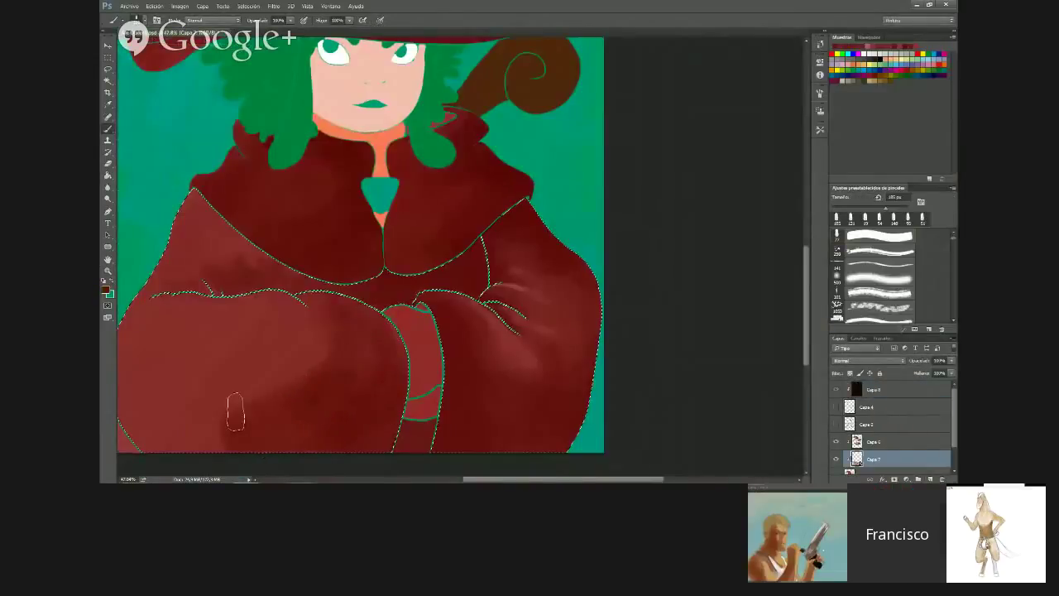
Paint soft dark red shadow across the witch's large front sleeve and blend it up to the fold line
mouse_move(258, 335)
mouse_down()
mouse_move(290, 337)
mouse_move(302, 352)
mouse_up()
drag(610, 384, 657, 372)
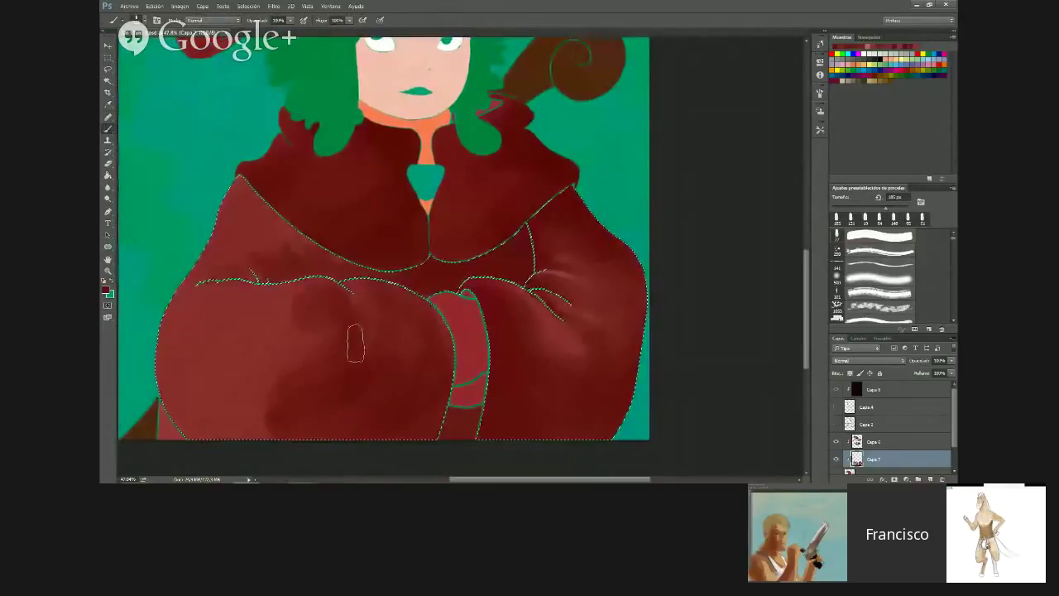
mouse_move(355, 342)
mouse_down()
mouse_move(194, 390)
mouse_move(246, 393)
mouse_move(344, 331)
mouse_move(231, 394)
mouse_move(300, 315)
mouse_up()
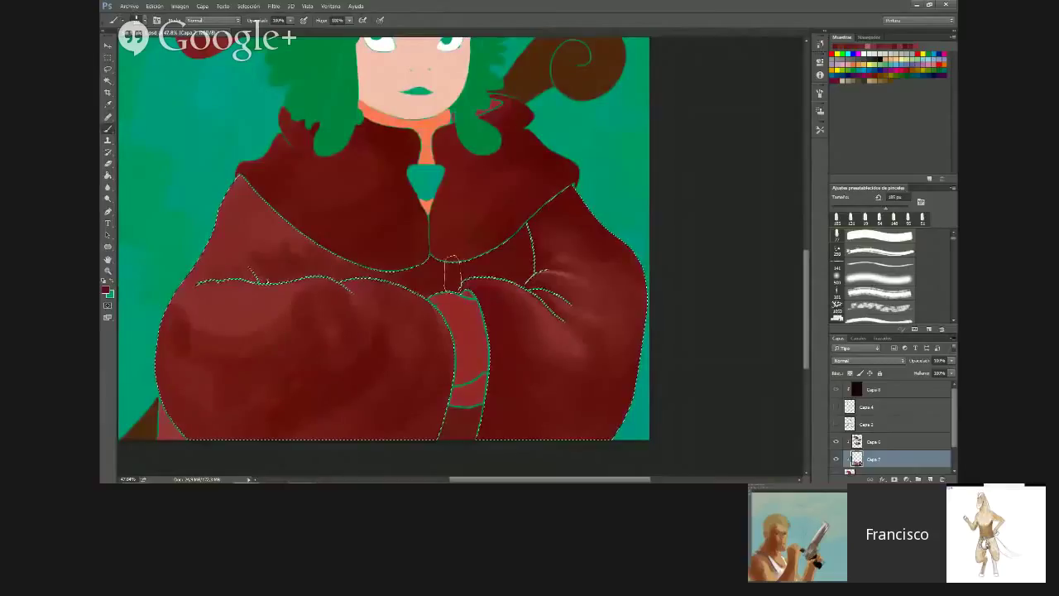
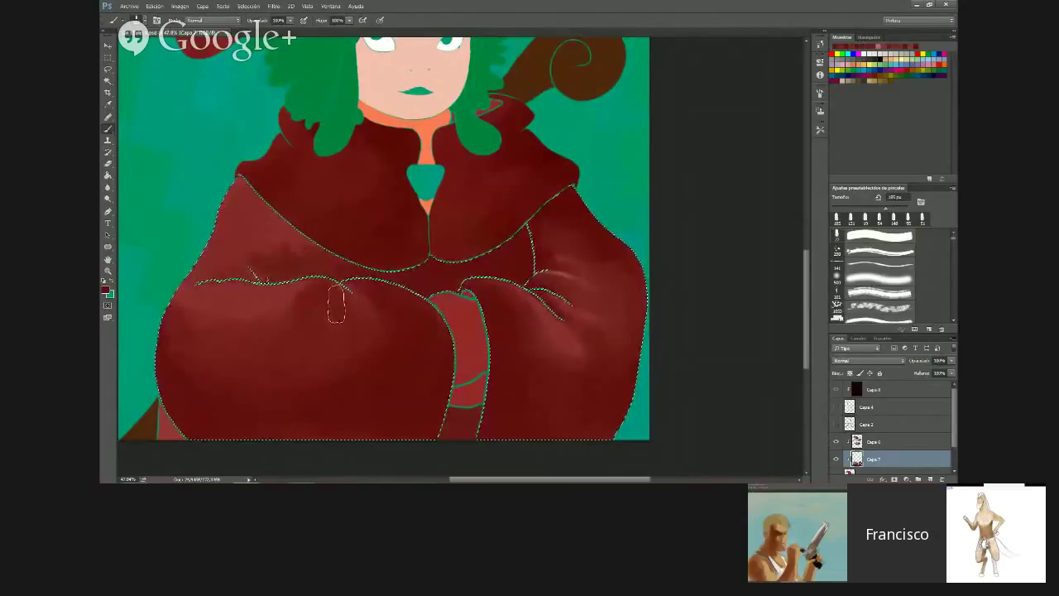
drag(340, 283, 340, 329)
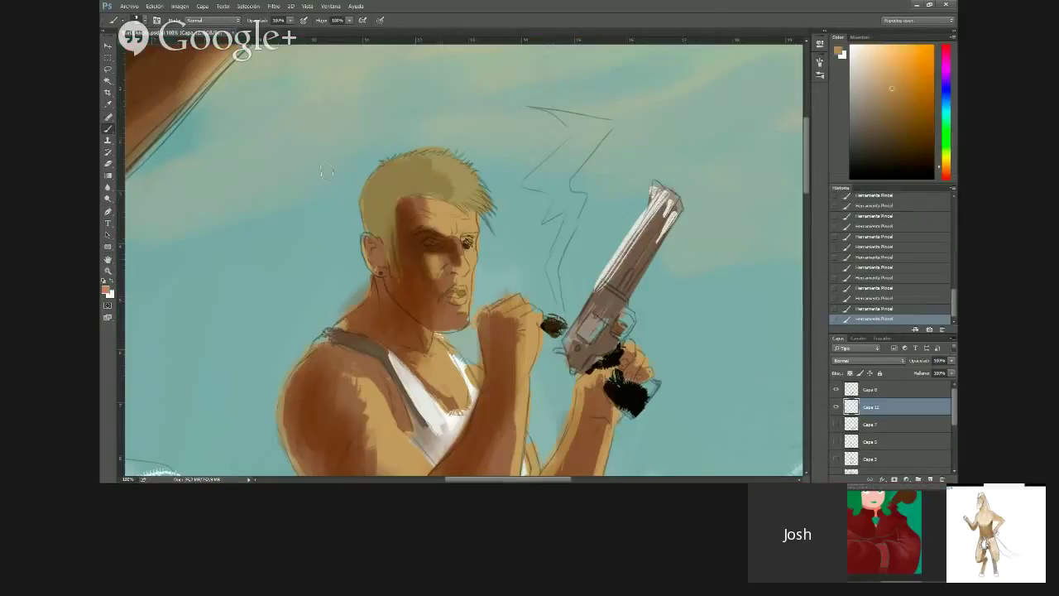
Sample brown skin and shadow tones and paint deeper shading around the gunman's eye sockets and down his cheek
alt+click(337, 164)
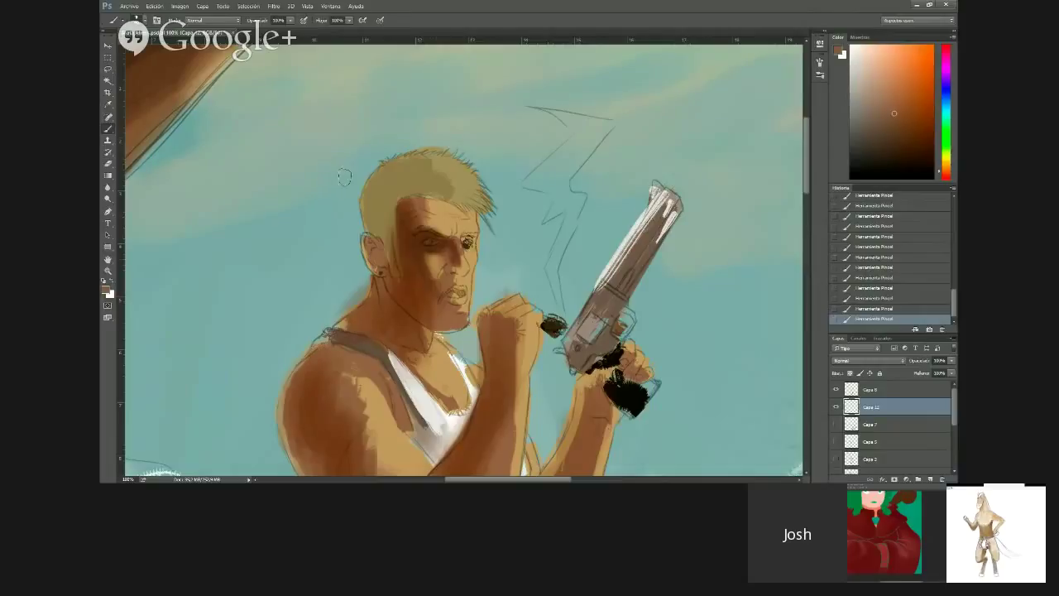
key(i)
alt+click(324, 160)
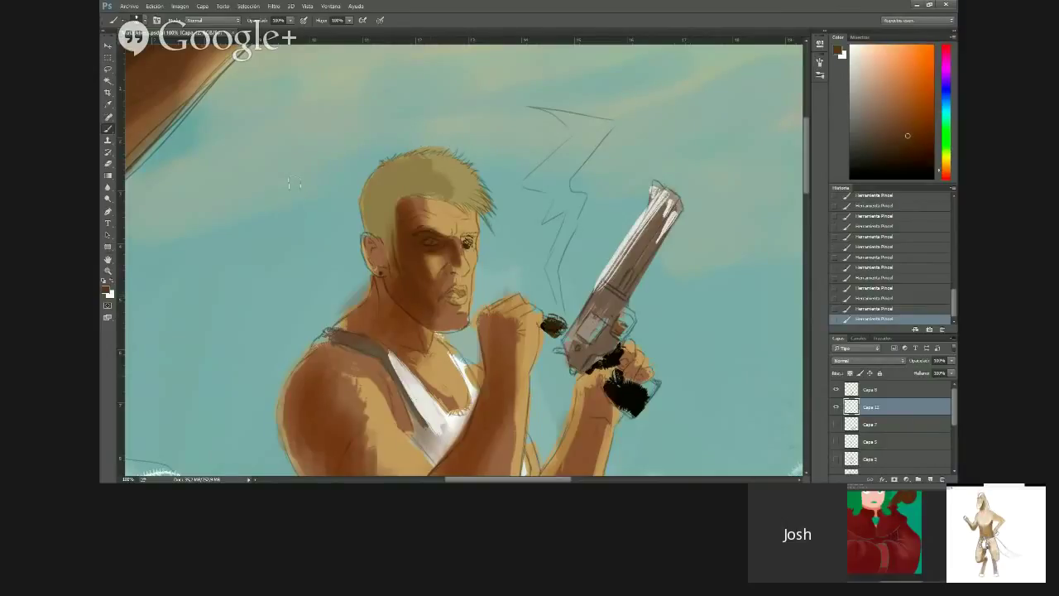
alt+click(666, 76)
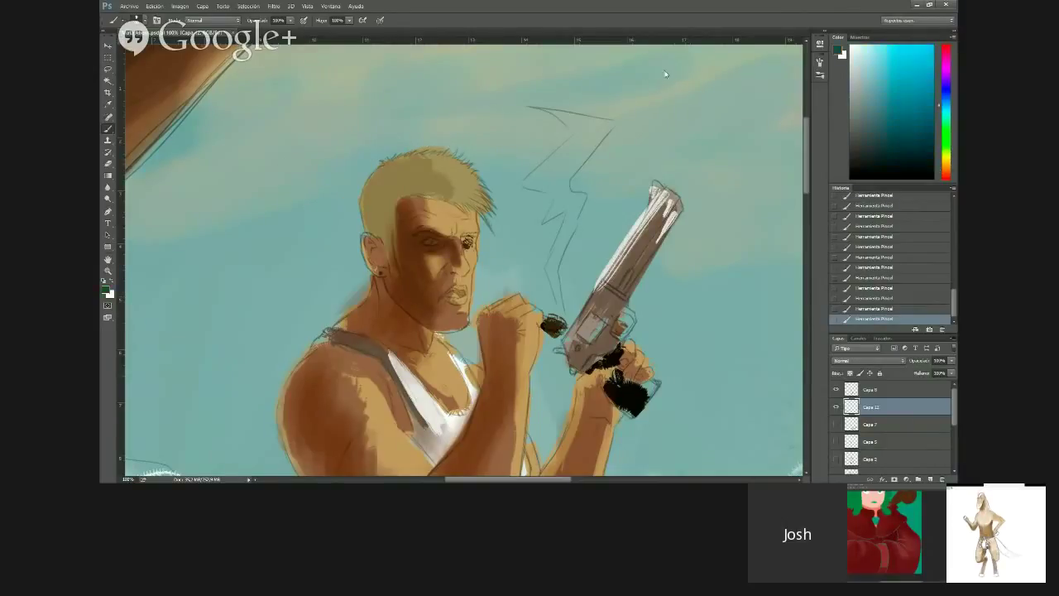
alt+click(633, 93)
alt+click(317, 168)
alt+click(312, 168)
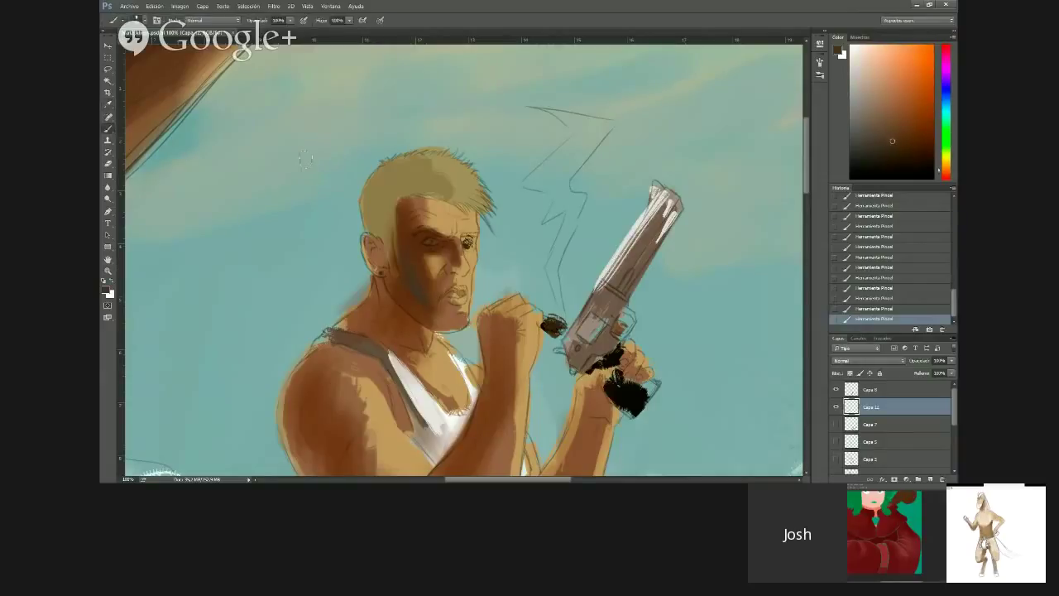
Blend dark brown shadow over the gunman's jaw, mouth and ear, and repaint the eye on the lit side with sampled lighter tones
alt+click(317, 196)
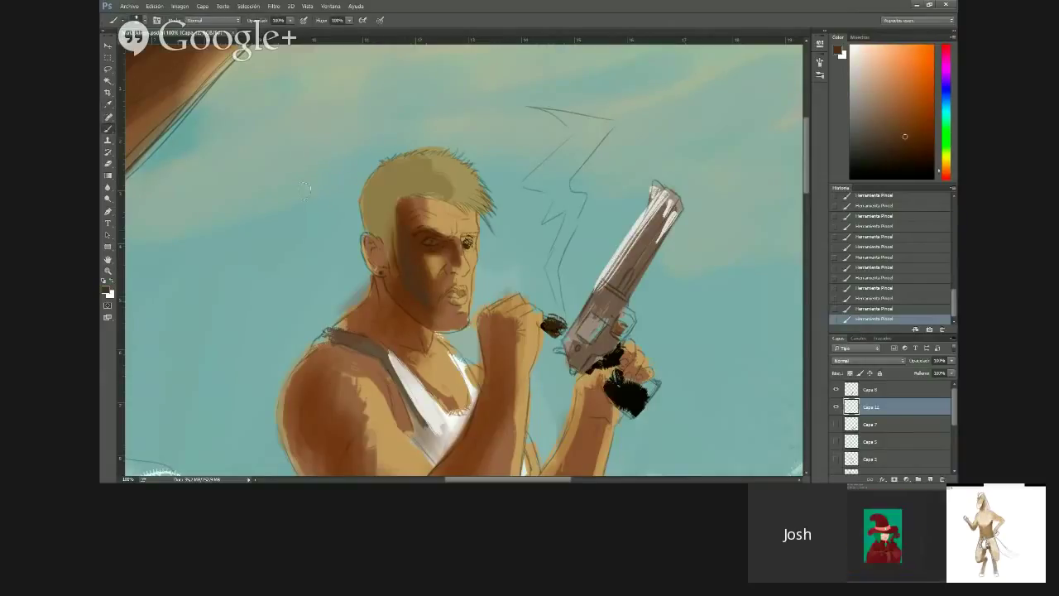
alt+click(309, 203)
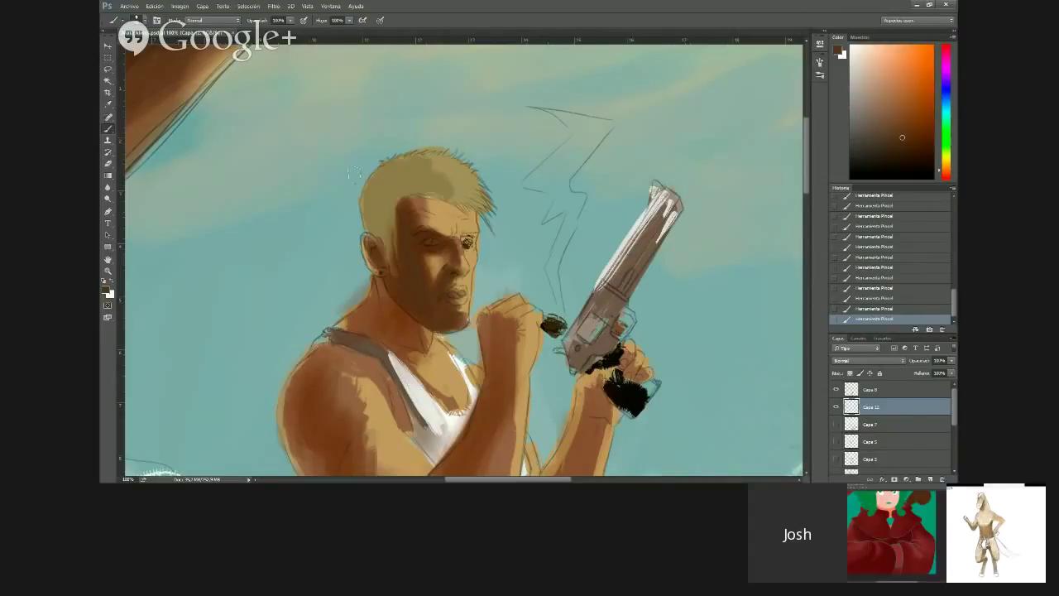
alt+click(331, 170)
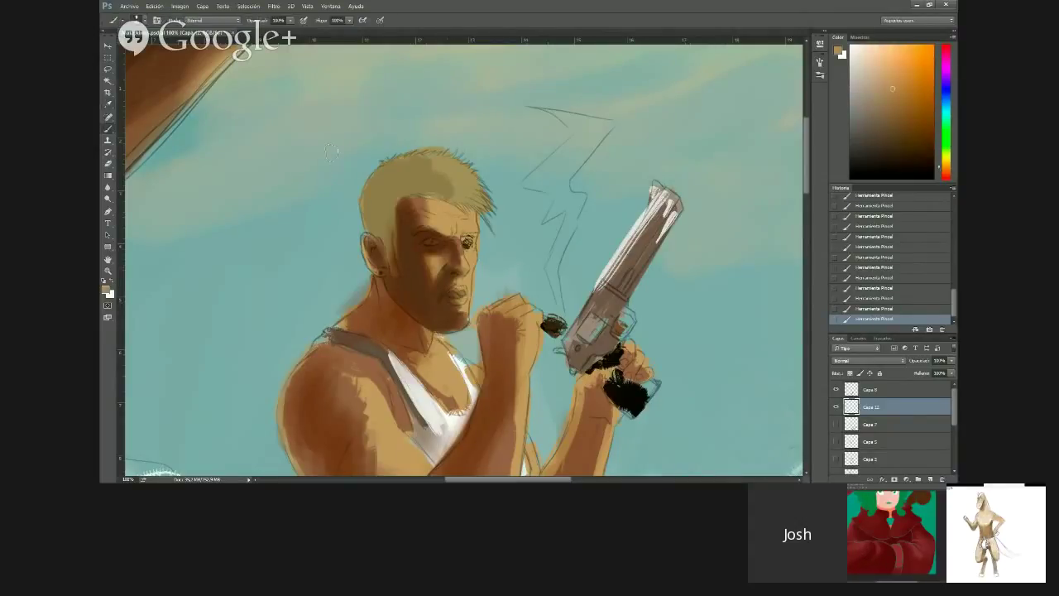
alt+click(332, 152)
drag(334, 152, 338, 158)
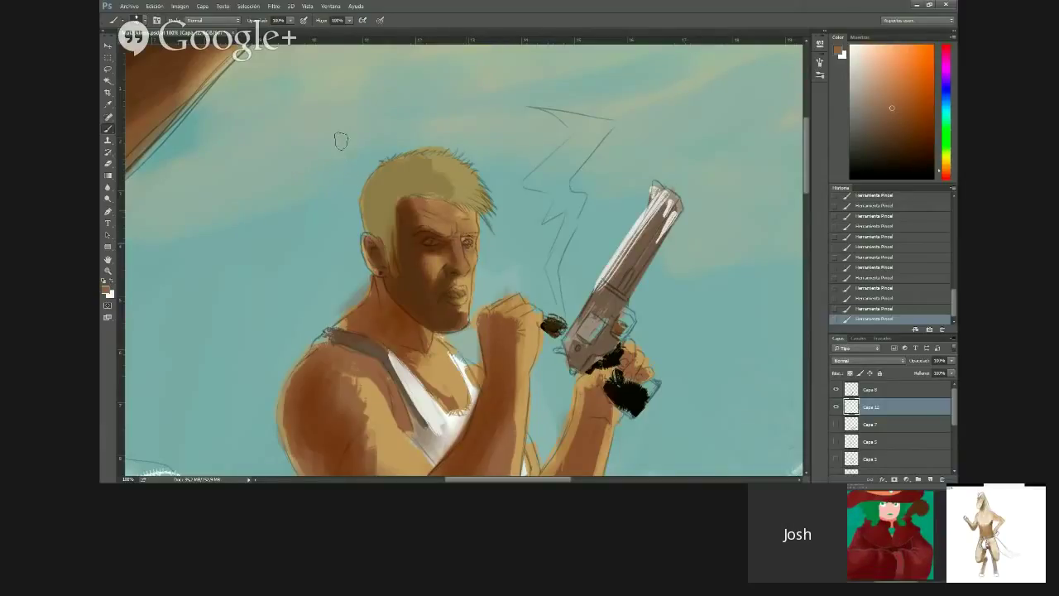
Sample light and dark skin tones from the face and refine the shading on the gunman's forehead and brow
key(i)
click(347, 196)
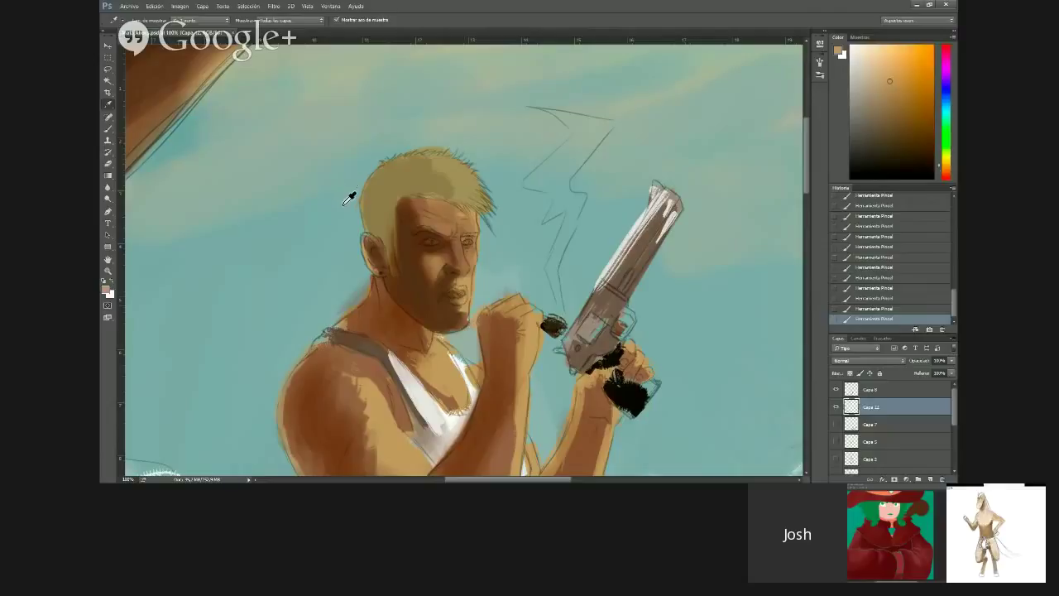
key(b)
alt+click(336, 197)
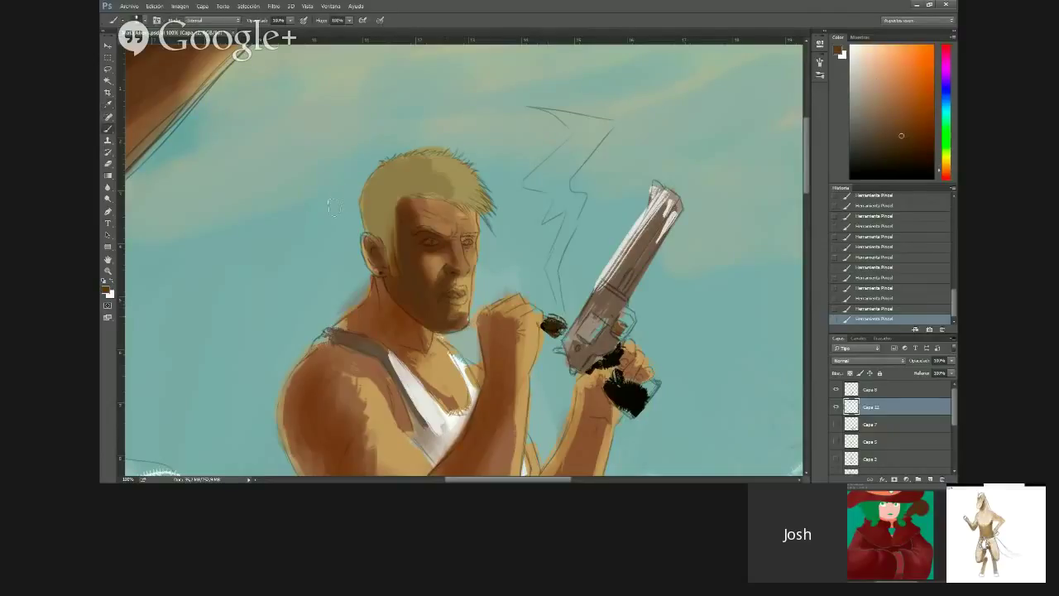
alt+click(339, 156)
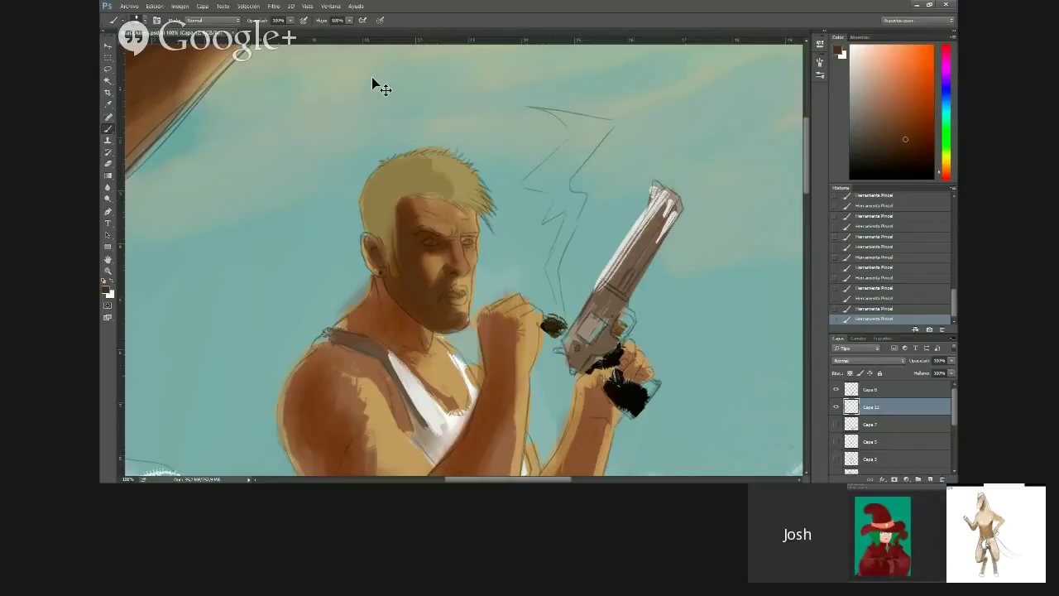
Apply Hue/Saturation to the face-shading layer with hue +3 and slightly reduced saturation
key(ctrl+u)
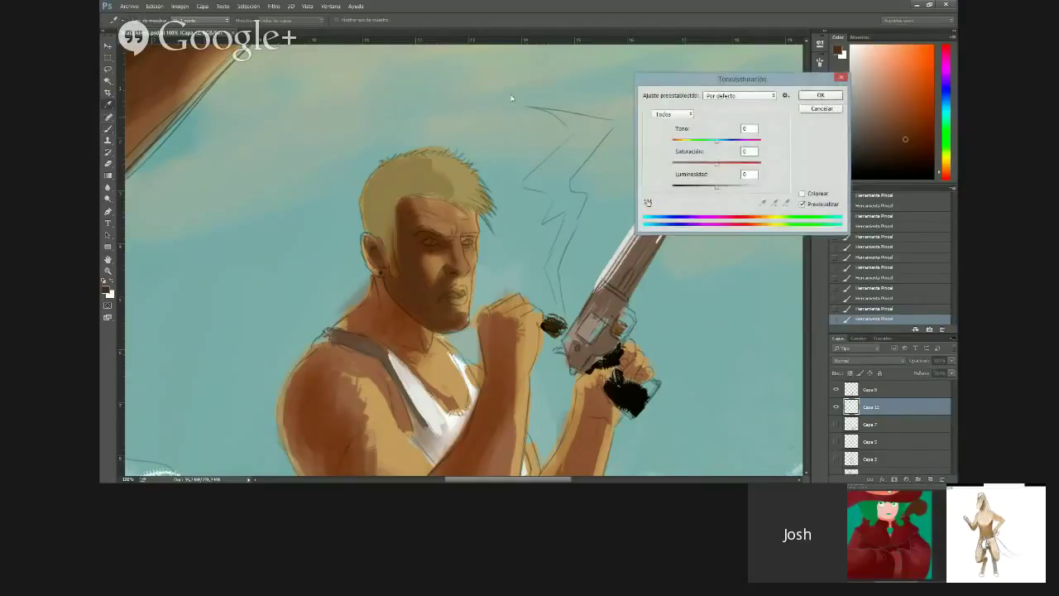
key(shift+Up)
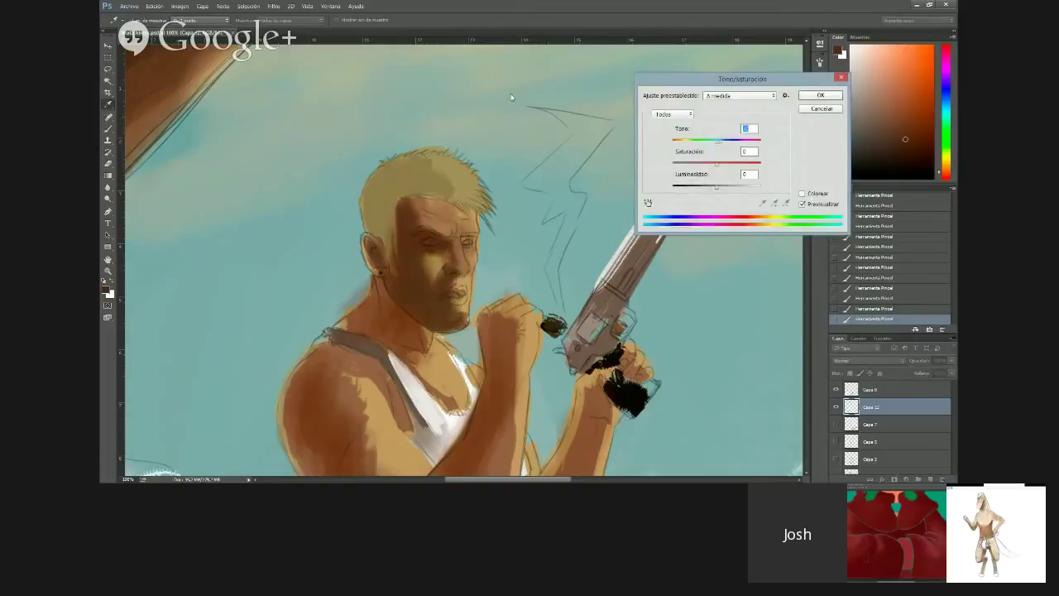
key(Down)
key(Down)
key(Down)
key(Tab)
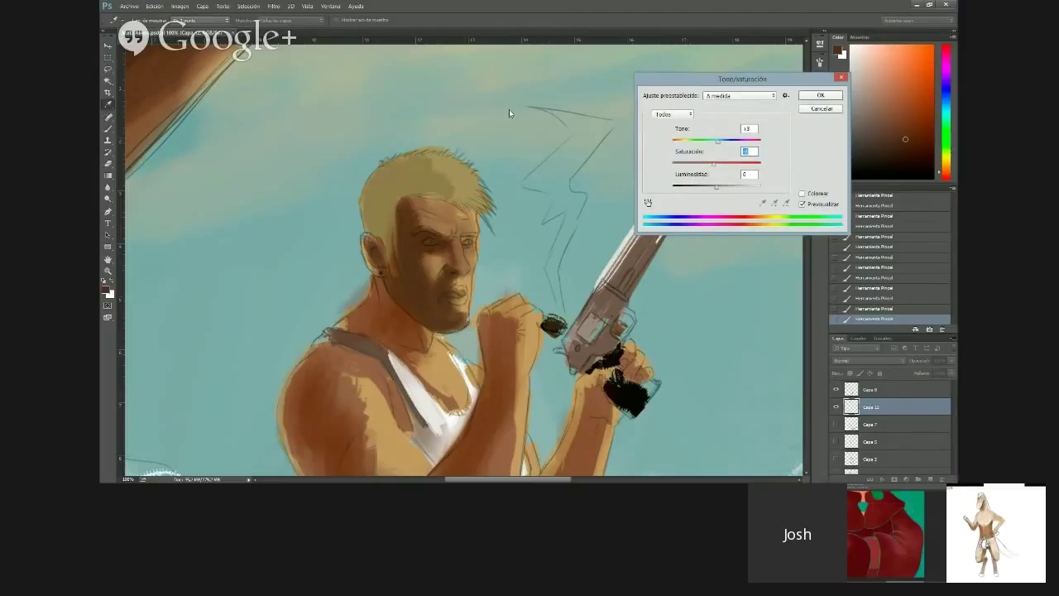
mouse_move(717, 142)
mouse_down()
mouse_move(692, 142)
mouse_move(718, 142)
mouse_up()
key(Tab)
key(Return)
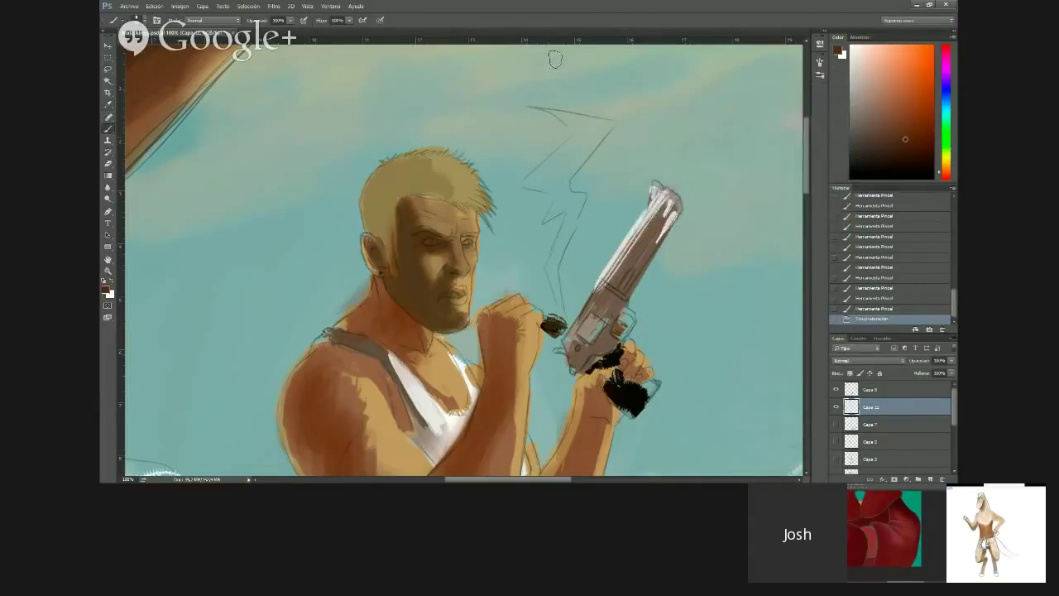
Apply Color Balance to the face shading's midtones with red +19, a slight magenta shift and a yellow shift of 25
click(180, 6)
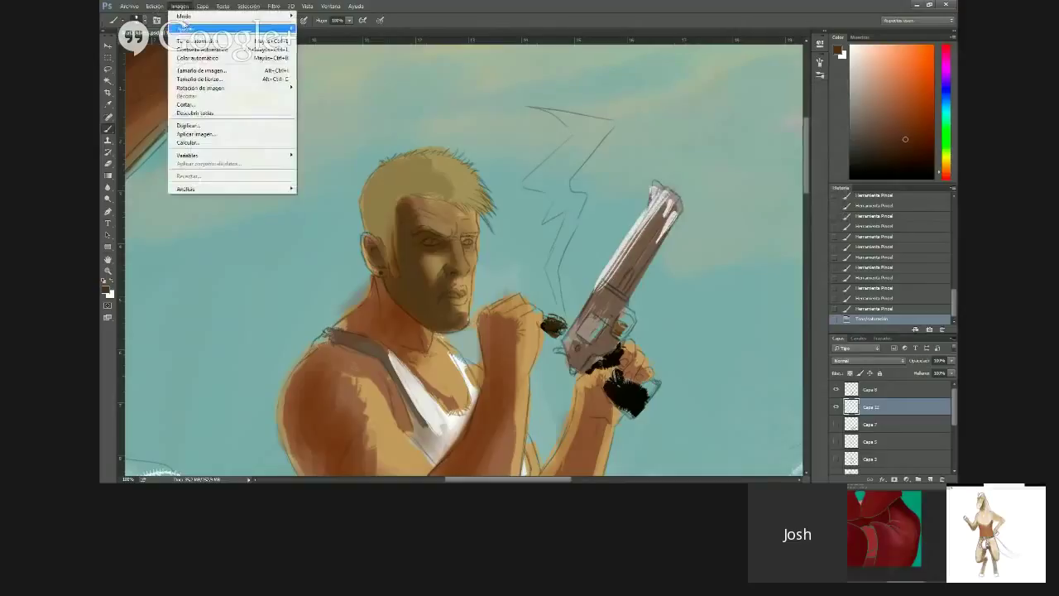
mouse_move(185, 25)
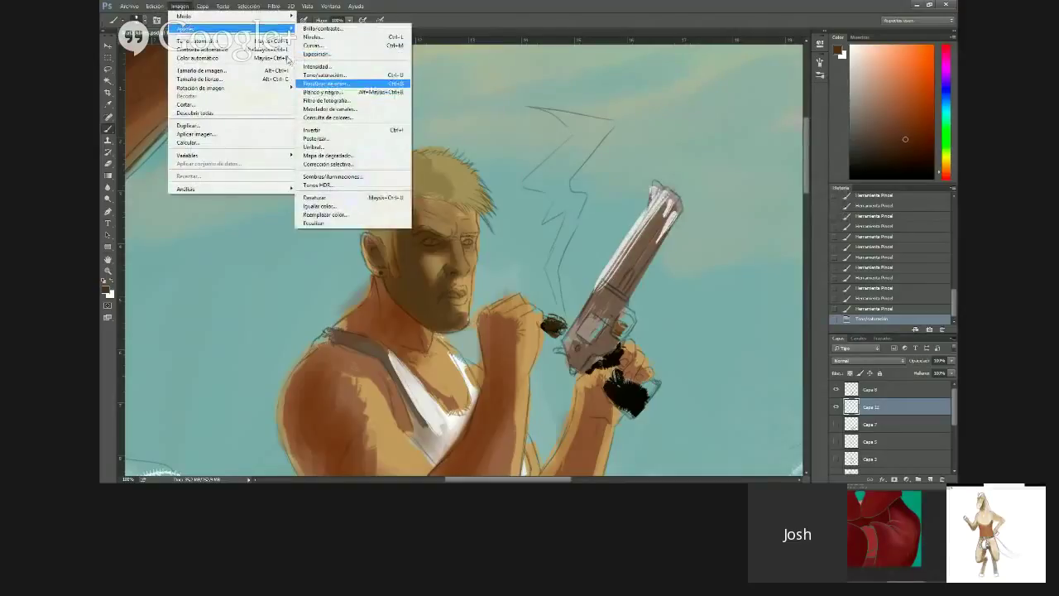
click(325, 84)
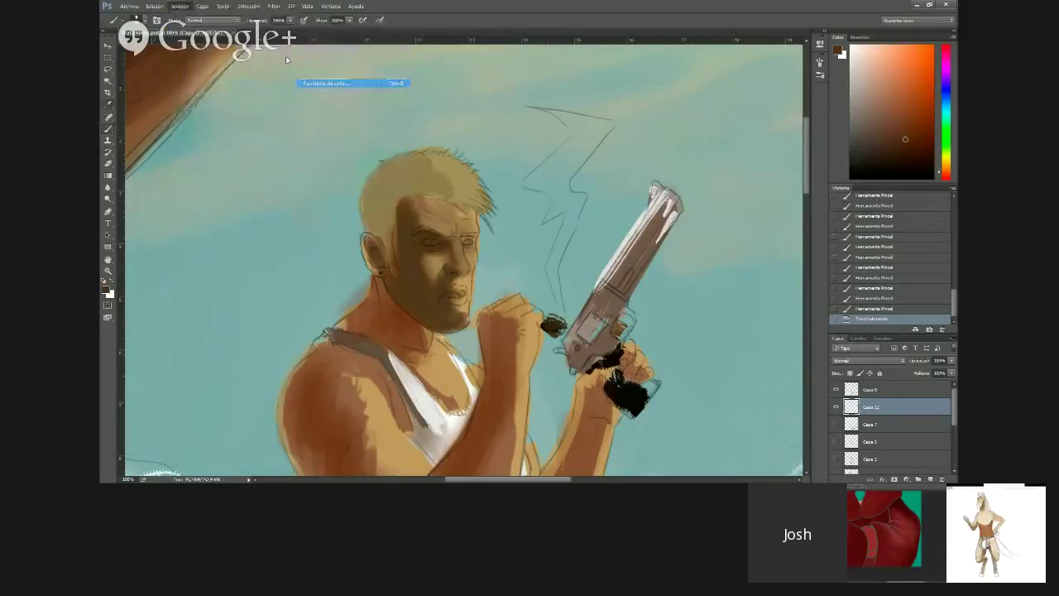
key(shift+Up)
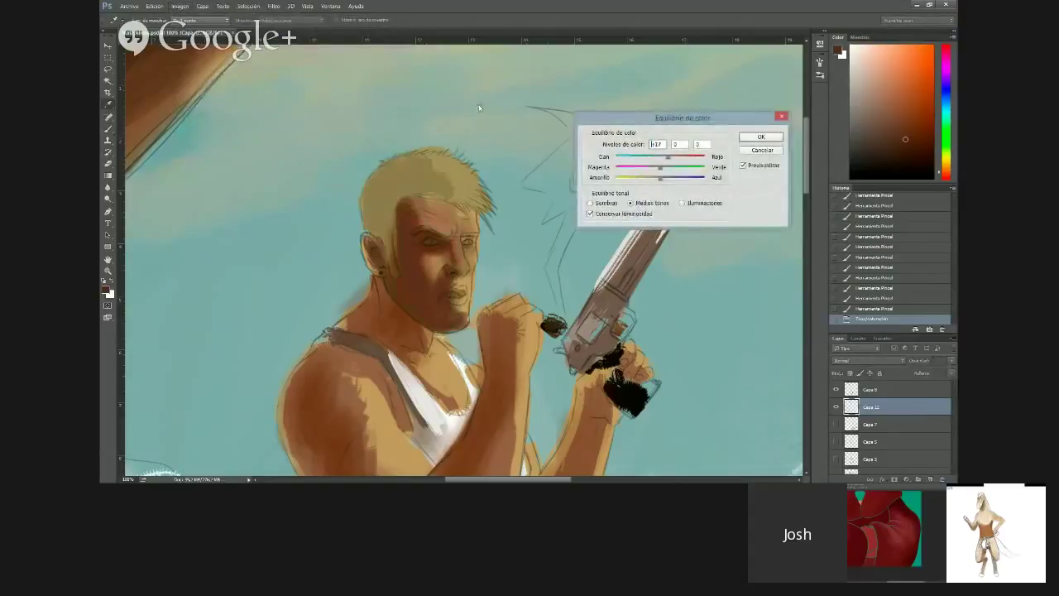
drag(660, 168, 657, 168)
key(Tab)
key(Down)
key(Down)
key(Down)
key(Down)
key(Down)
key(Down)
key(Down)
key(Down)
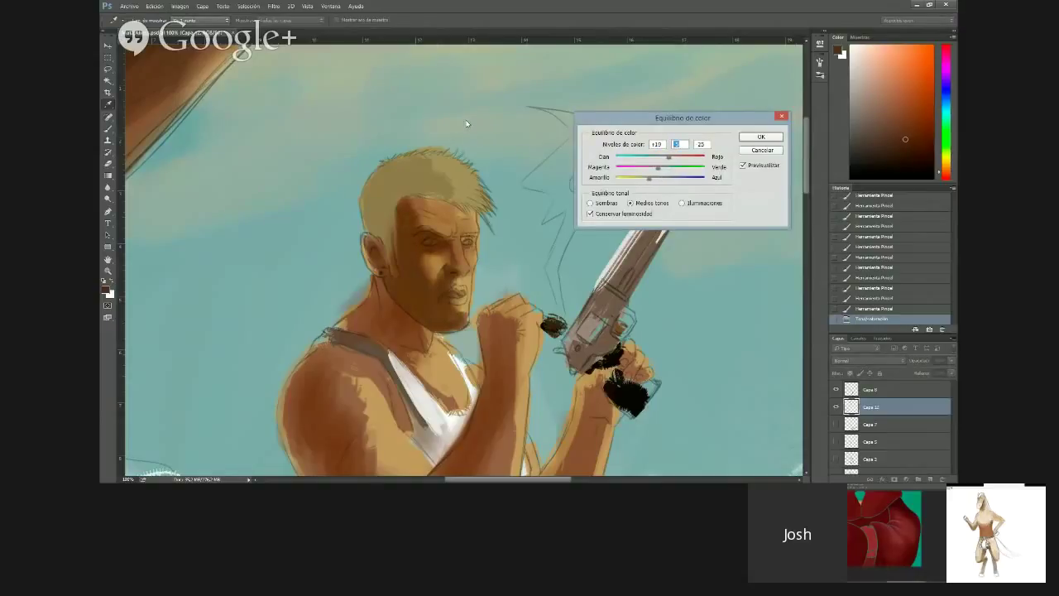
key(Tab)
key(Return)
Open Curves for the face shading and reshape the red channel, moving its white point to input 214, output 255
click(178, 7)
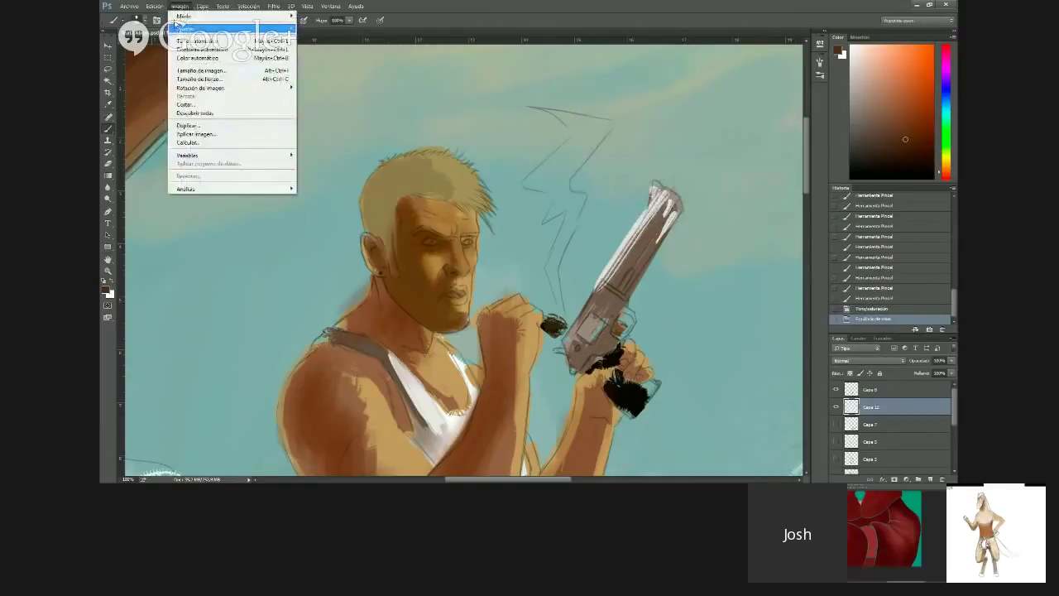
mouse_move(176, 27)
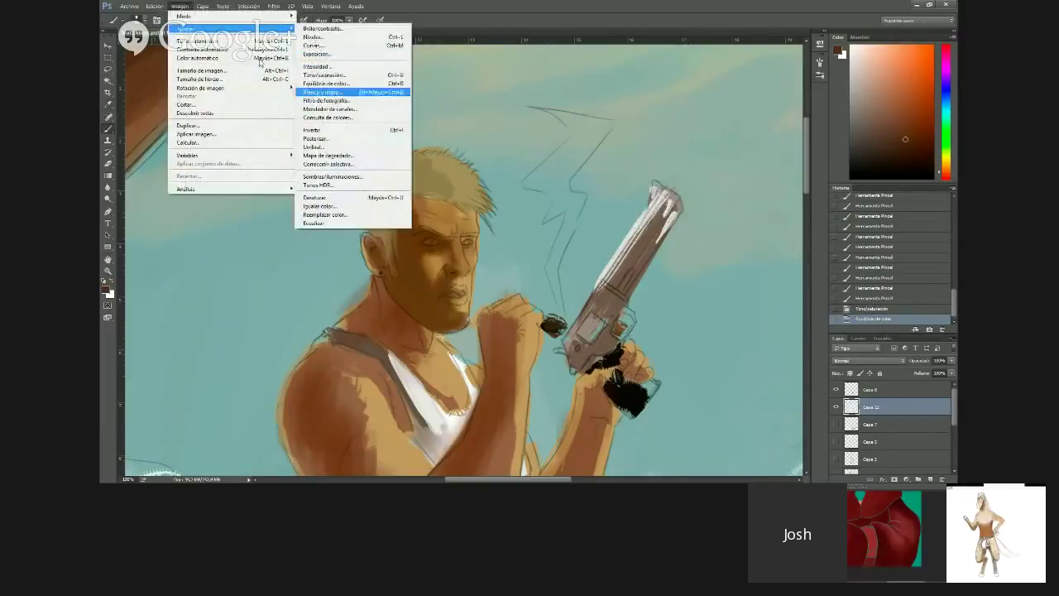
click(313, 45)
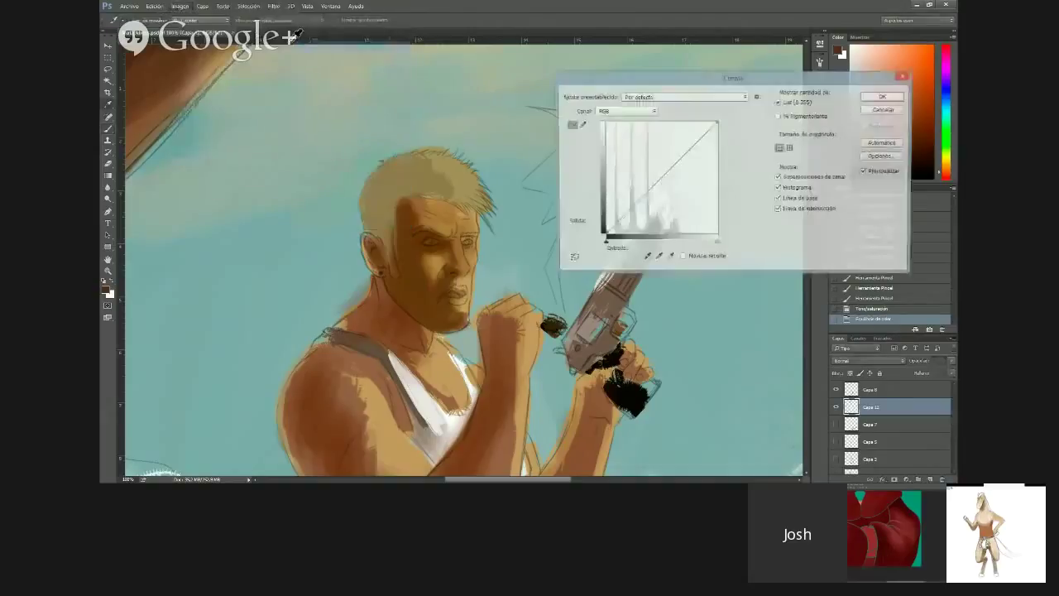
click(637, 111)
click(637, 126)
drag(476, 115, 453, 143)
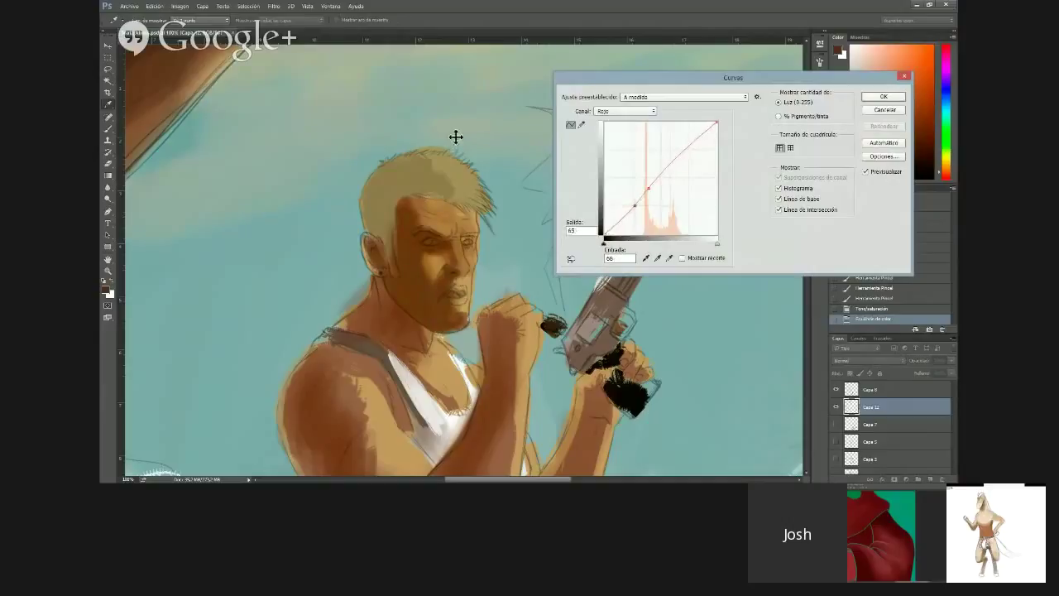
drag(490, 102, 492, 93)
drag(510, 162, 500, 164)
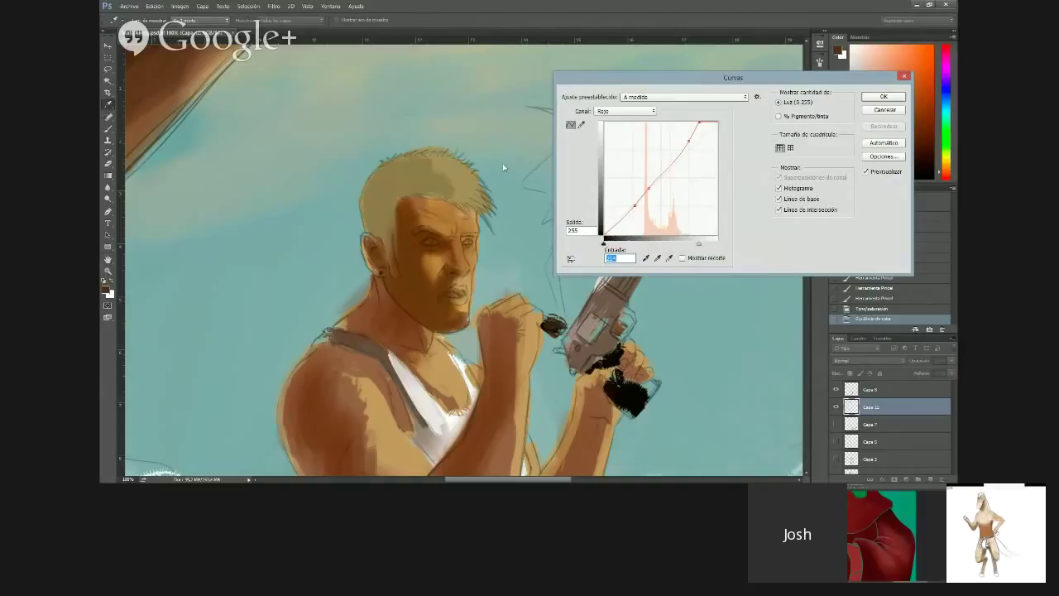
click(635, 111)
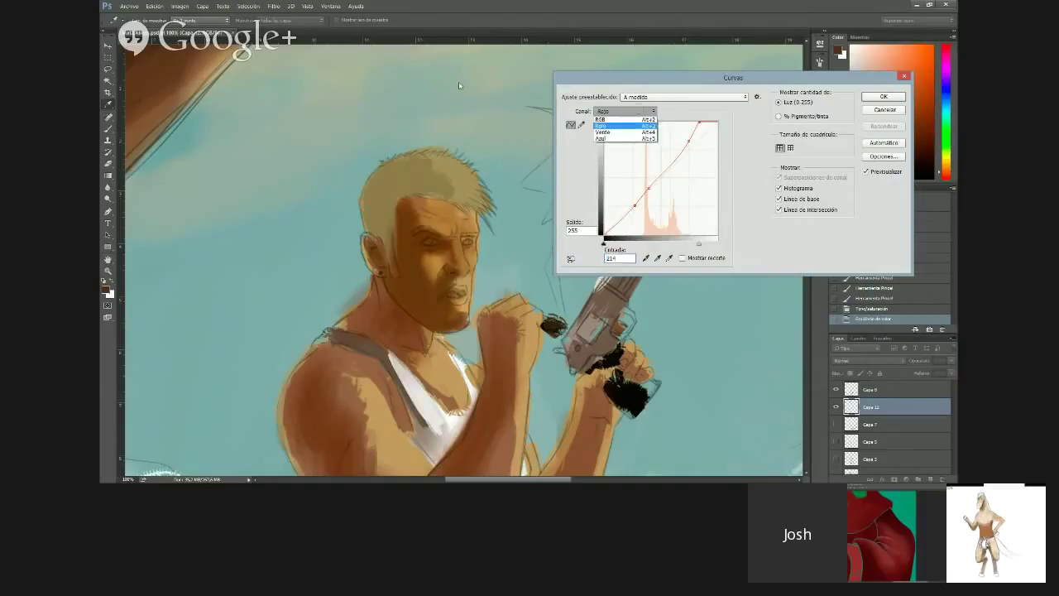
click(634, 133)
key(plus)
key(shift+Left)
key(shift+Left)
key(shift+Left)
key(shift+Left)
drag(697, 244, 717, 244)
drag(698, 142, 648, 204)
mouse_move(466, 134)
mouse_down()
mouse_move(465, 121)
mouse_move(465, 132)
mouse_up()
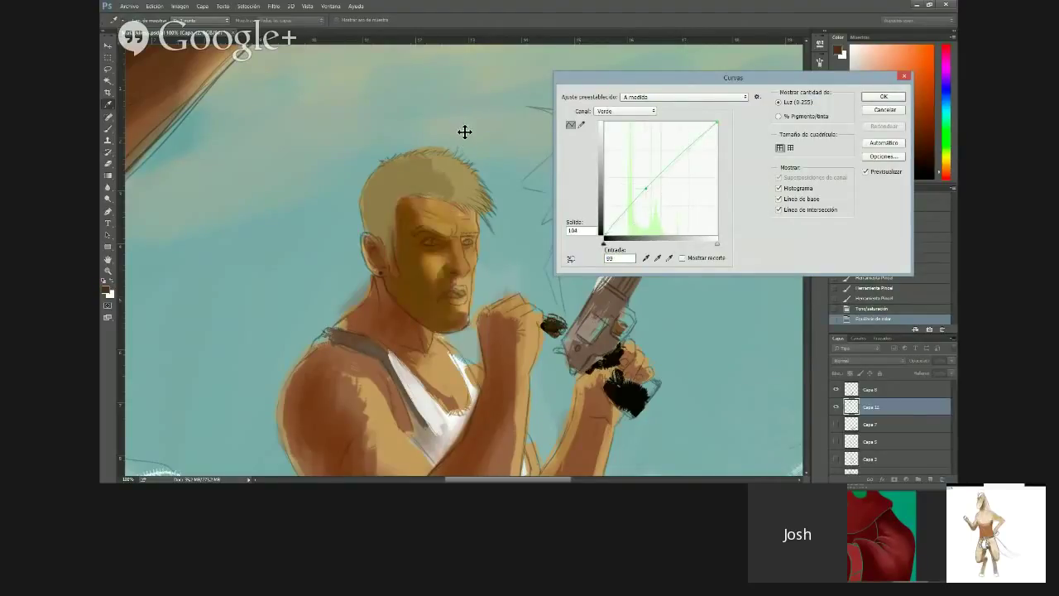
key(Escape)
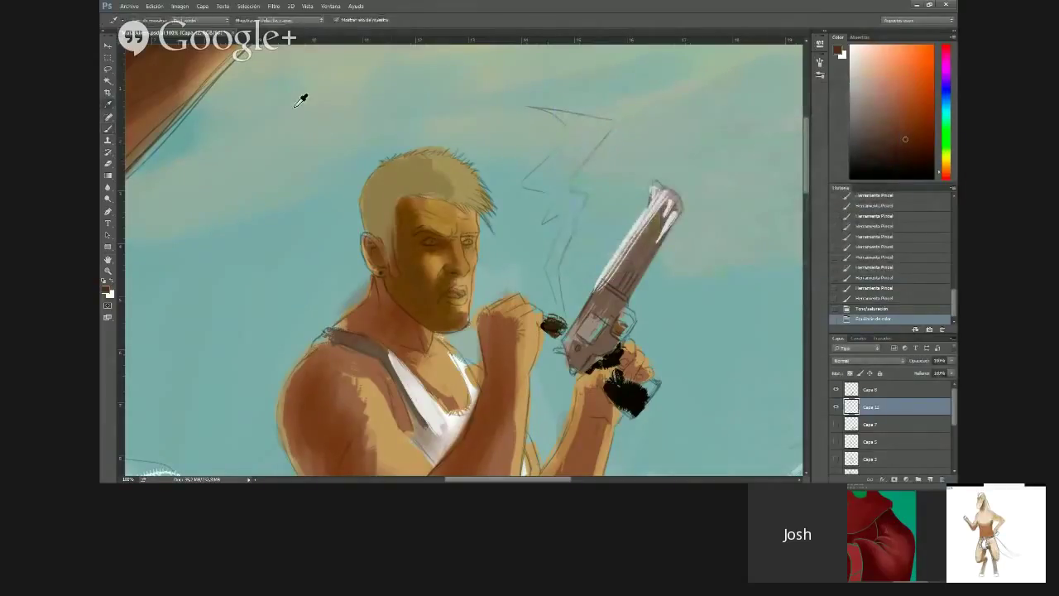
Sample skin tones from the gunman's face and paint lighter golden-brown strokes into the face shading
alt+click(387, 183)
drag(382, 182, 393, 192)
mouse_move(332, 142)
mouse_down()
mouse_move(322, 145)
mouse_move(338, 176)
mouse_up()
alt+click(356, 138)
drag(339, 169, 322, 175)
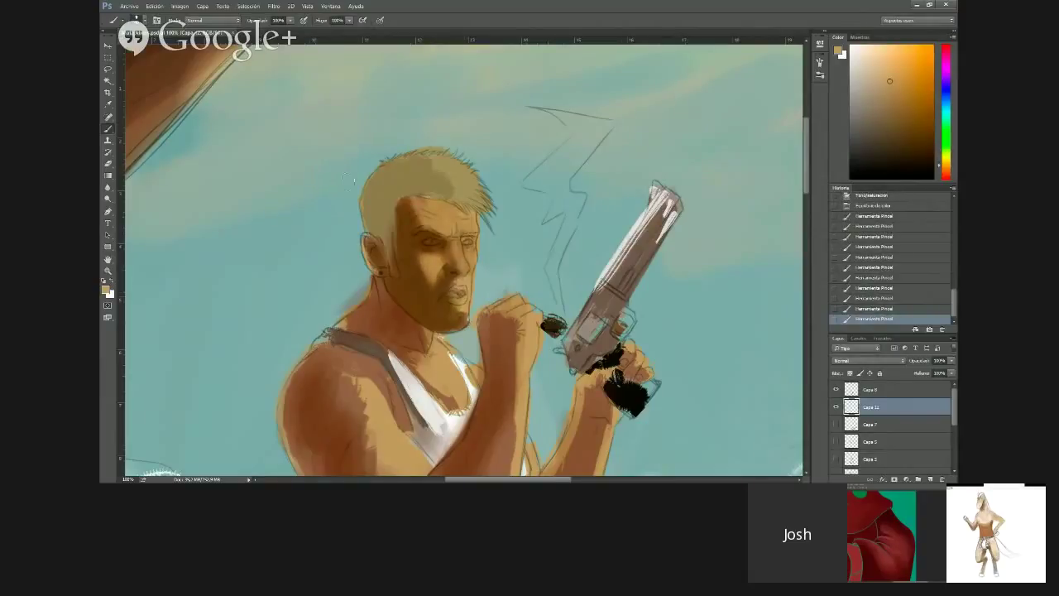
drag(345, 167, 341, 173)
Sample reddish-brown, salmon and dark brown tones and warm the shading on the gunman's forehead, cheek and jaw
alt+click(312, 160)
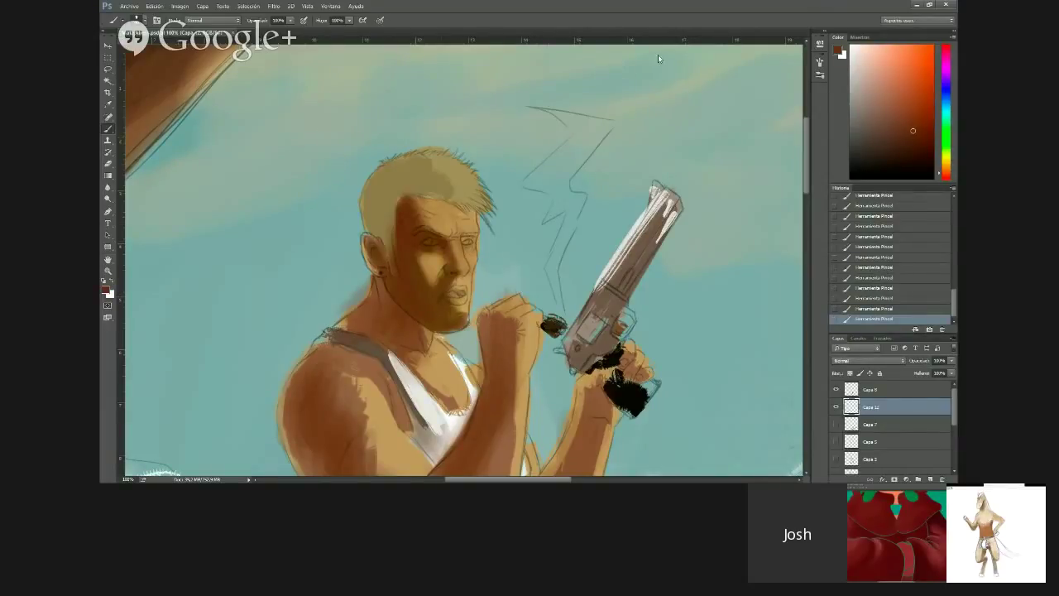
alt+click(622, 48)
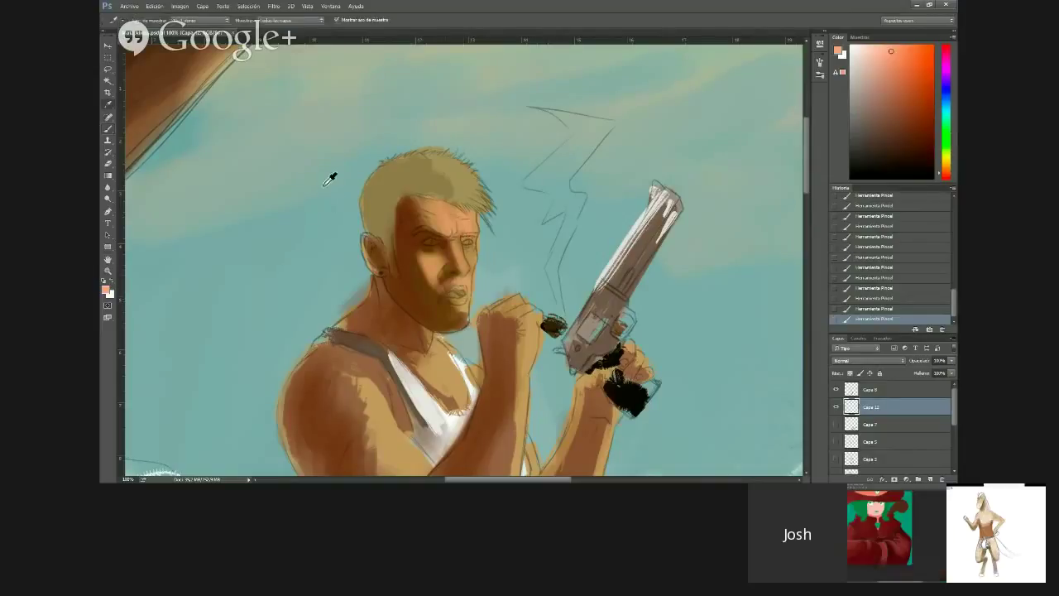
alt+click(437, 282)
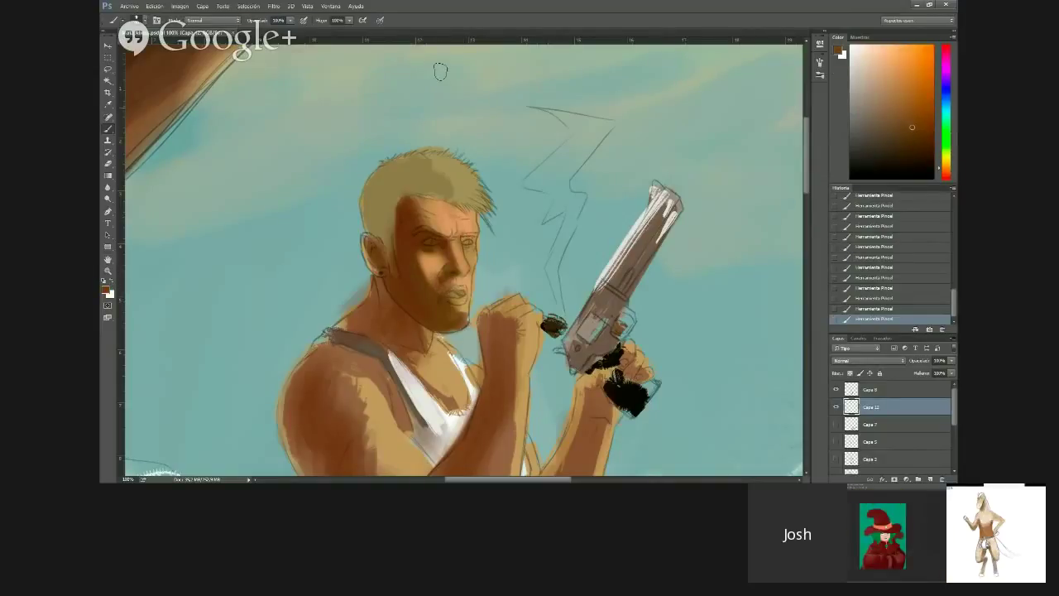
key(alt+space)
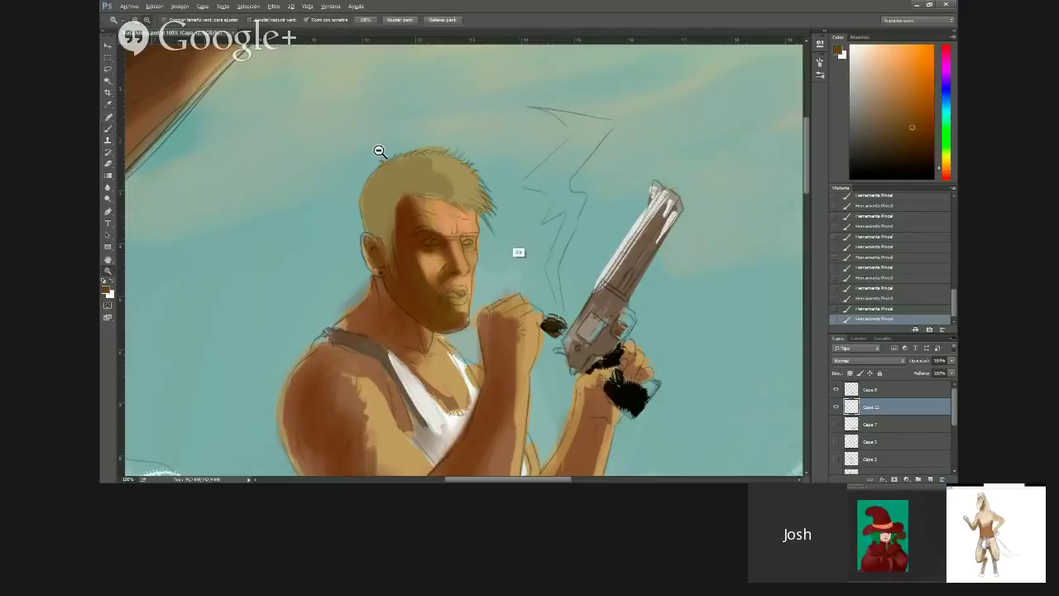
alt+click(379, 151)
alt+click(380, 154)
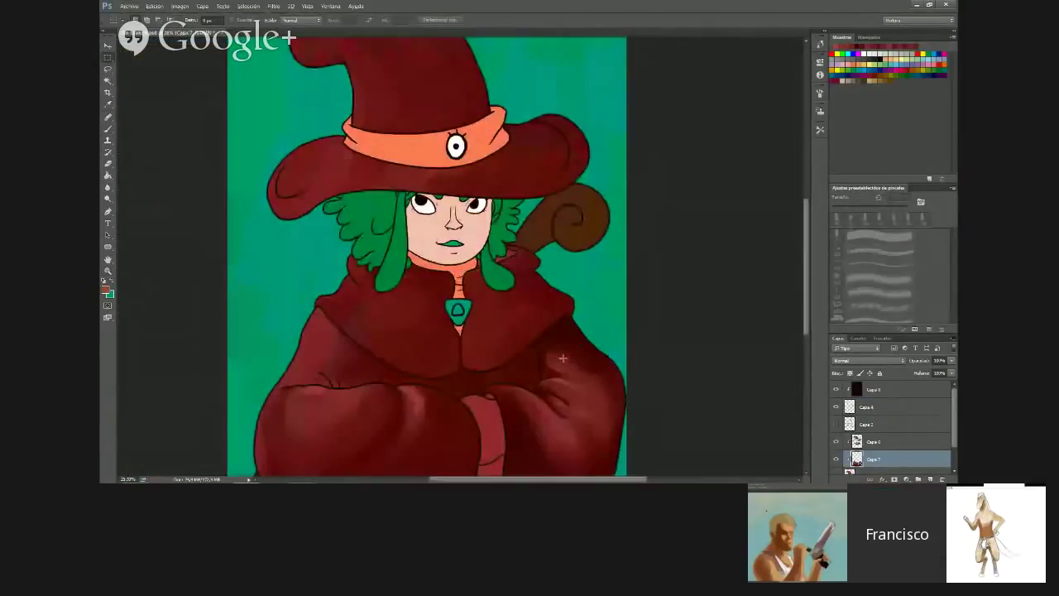
Examine the witch illustration as a whole and the robe's sleeves and folds up close
scroll(550, 348, up, 2)
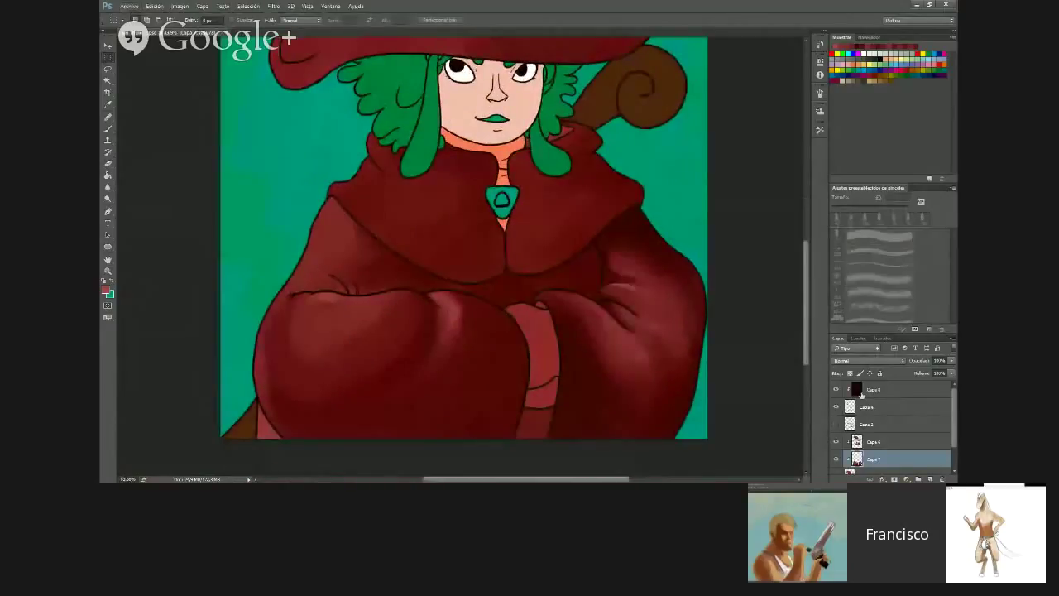
scroll(861, 394, down, 2)
scroll(660, 406, down, 3)
scroll(660, 407, down, 5)
scroll(882, 423, up, 2)
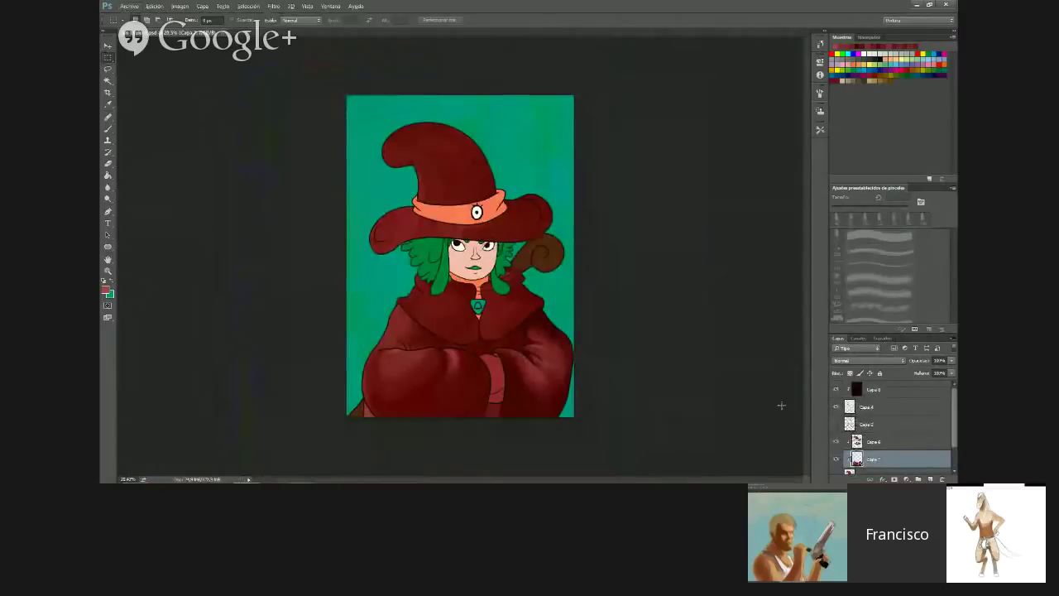
scroll(584, 384, up, 5)
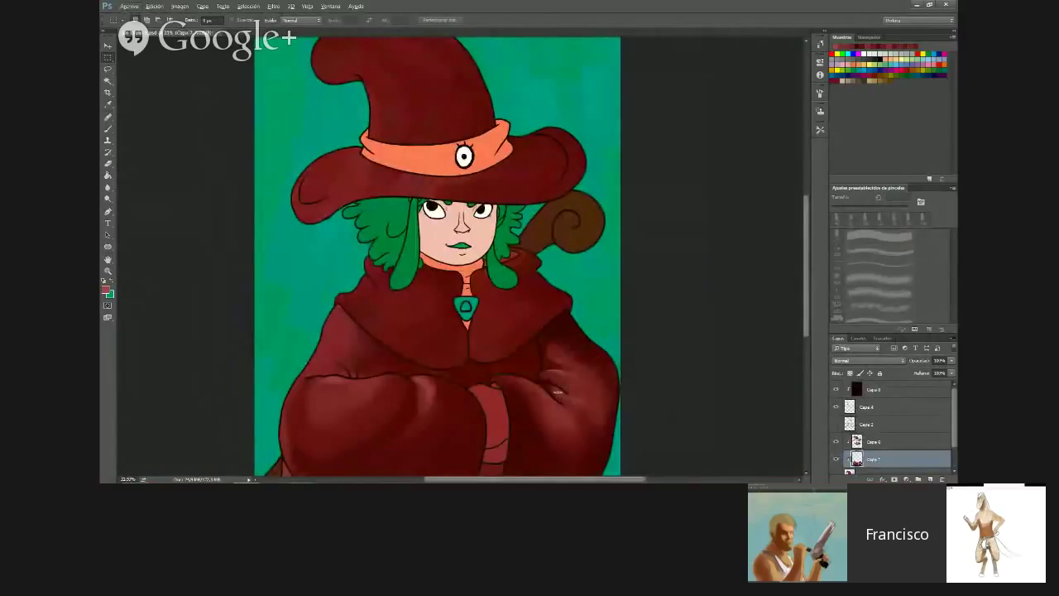
scroll(539, 410, up, 1)
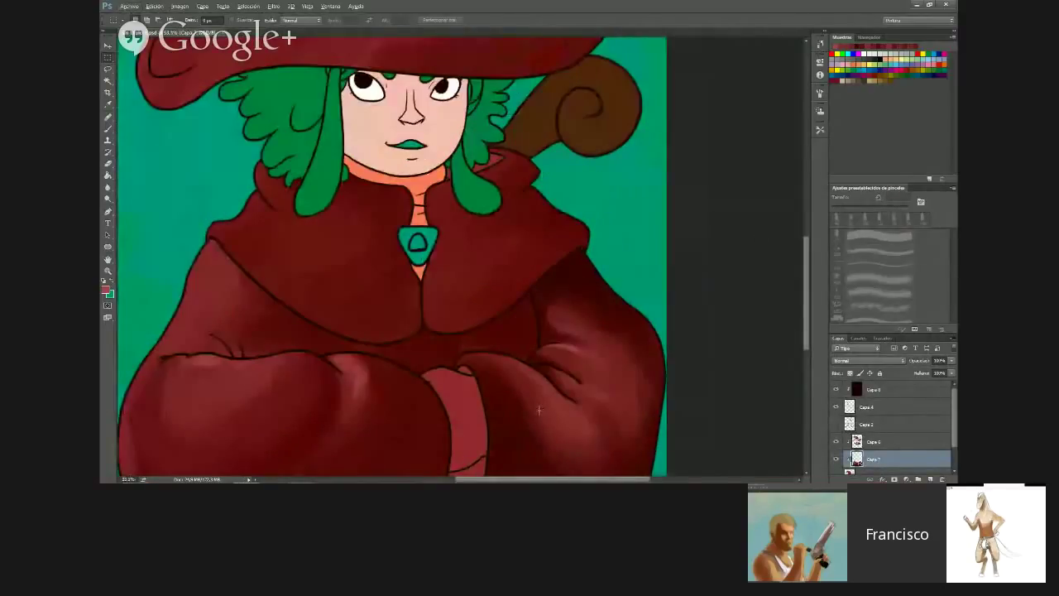
scroll(539, 409, down, 2)
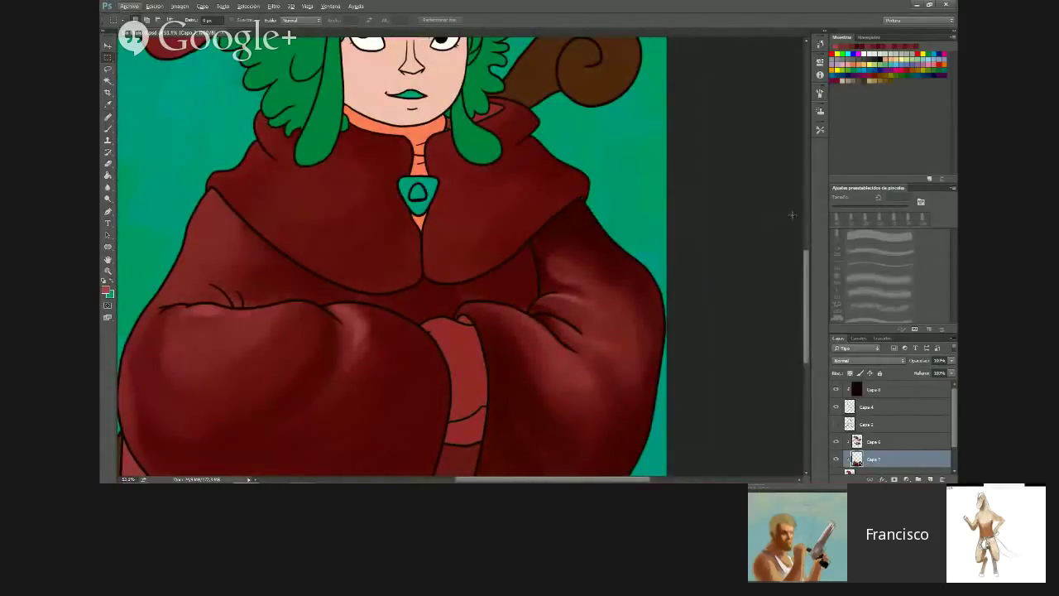
key(ctrl+0)
scroll(604, 352, up, 5)
scroll(560, 323, up, 1)
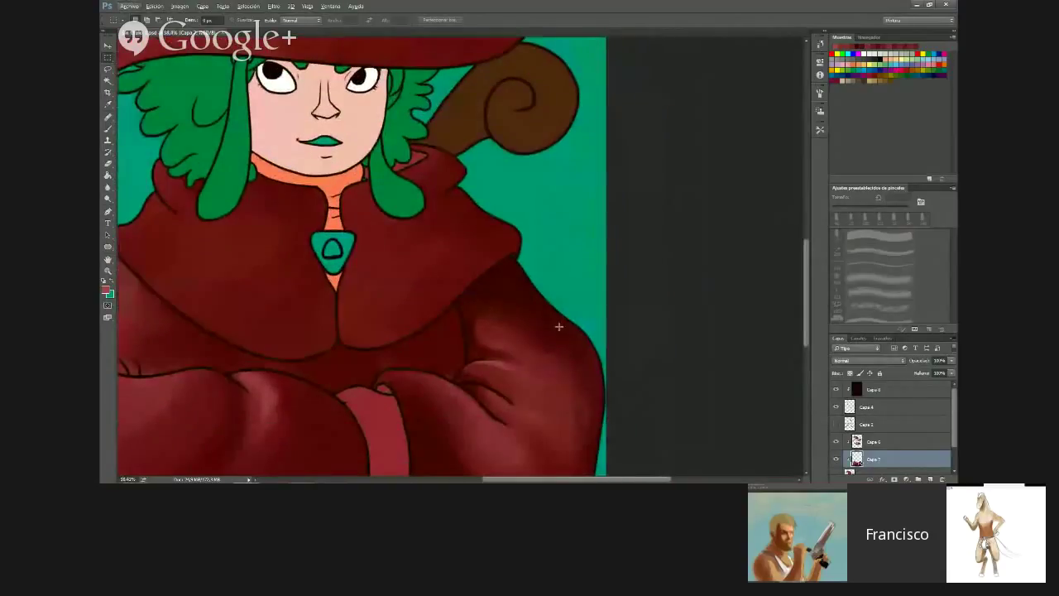
scroll(560, 324, down, 3)
scroll(335, 180, up, 4)
Sample a dark red from the robe, select the robe's front and sleeve region from the base colour layer, and reactivate the shading layer above it
drag(335, 180, 367, 229)
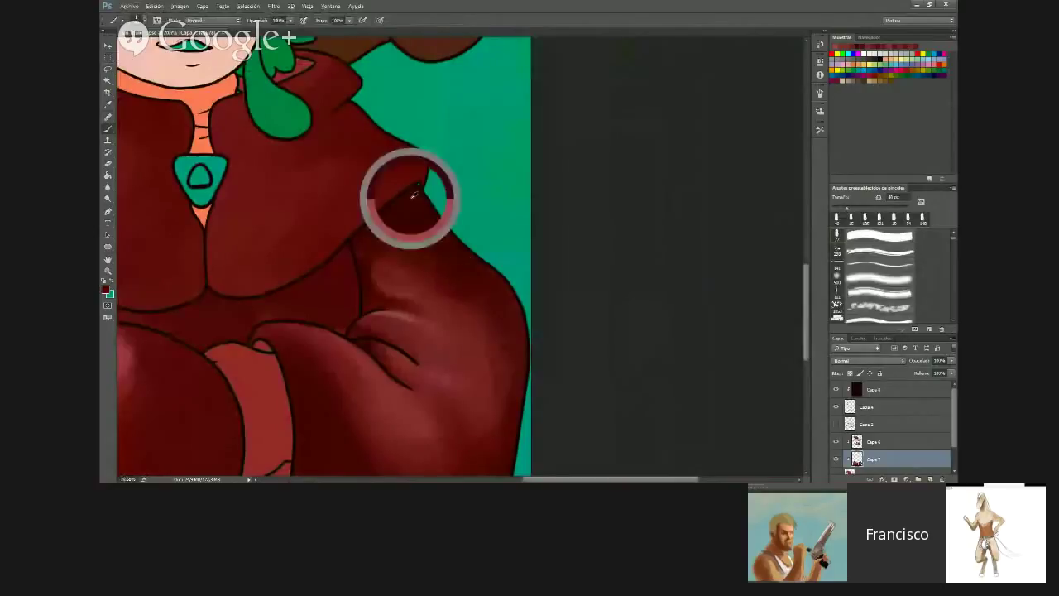
scroll(620, 352, down, 3)
scroll(614, 380, up, 2)
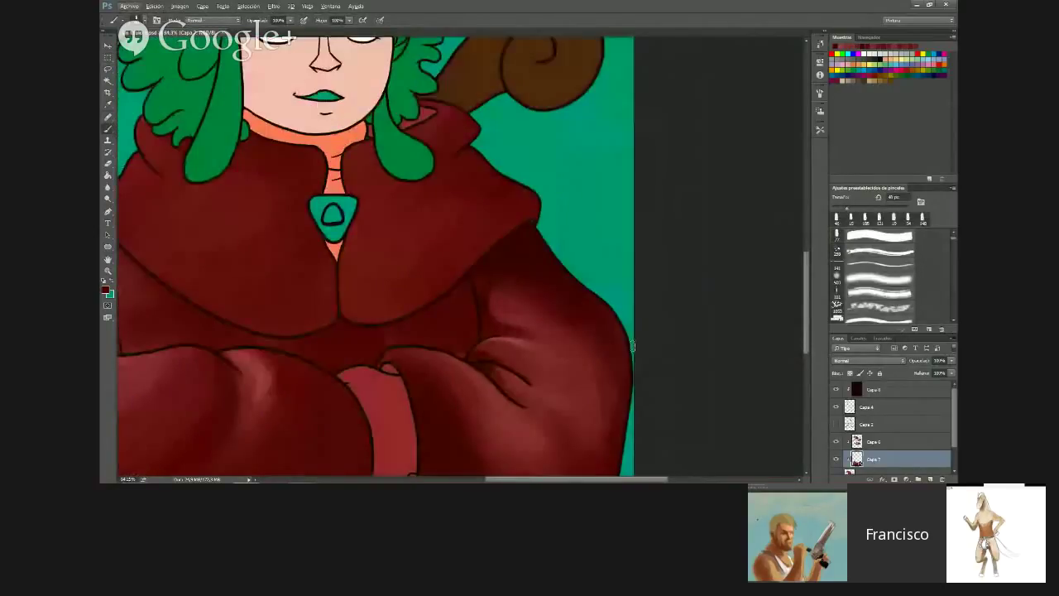
key(w)
scroll(880, 452, down, 2)
click(880, 450)
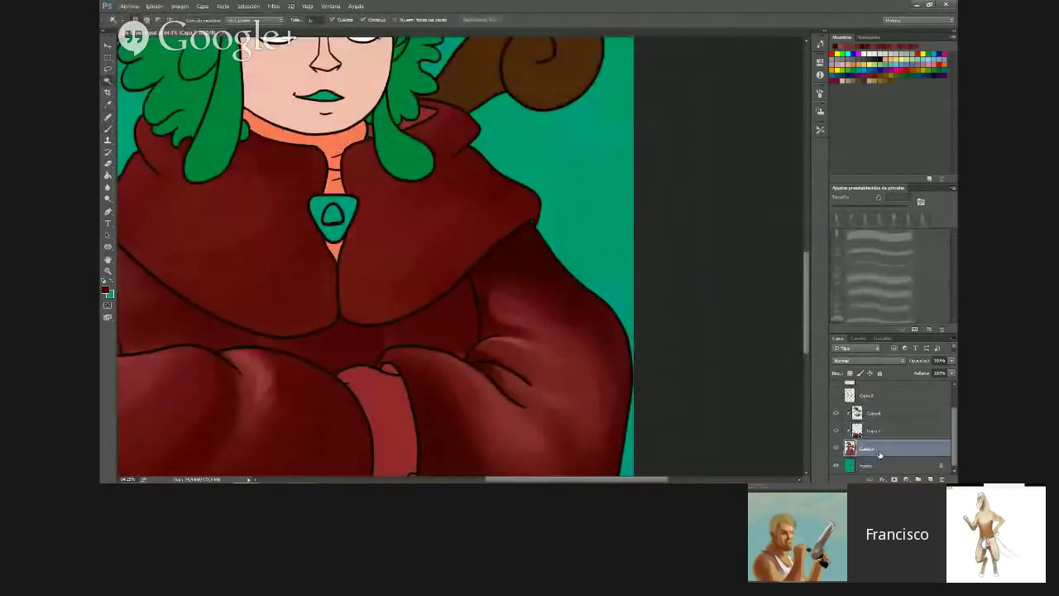
click(408, 327)
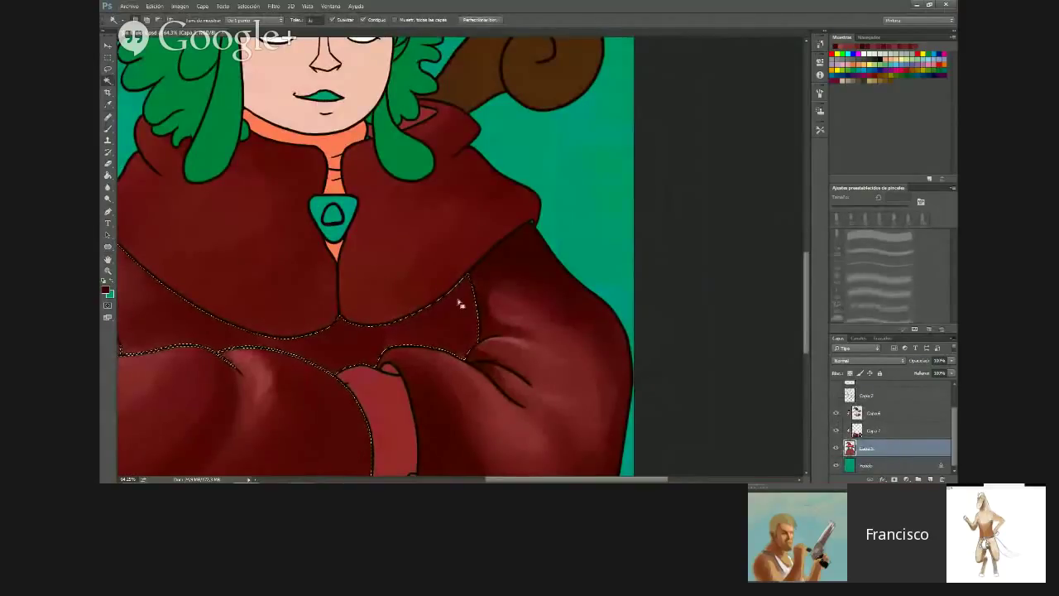
key(b)
key(alt+bracketright)
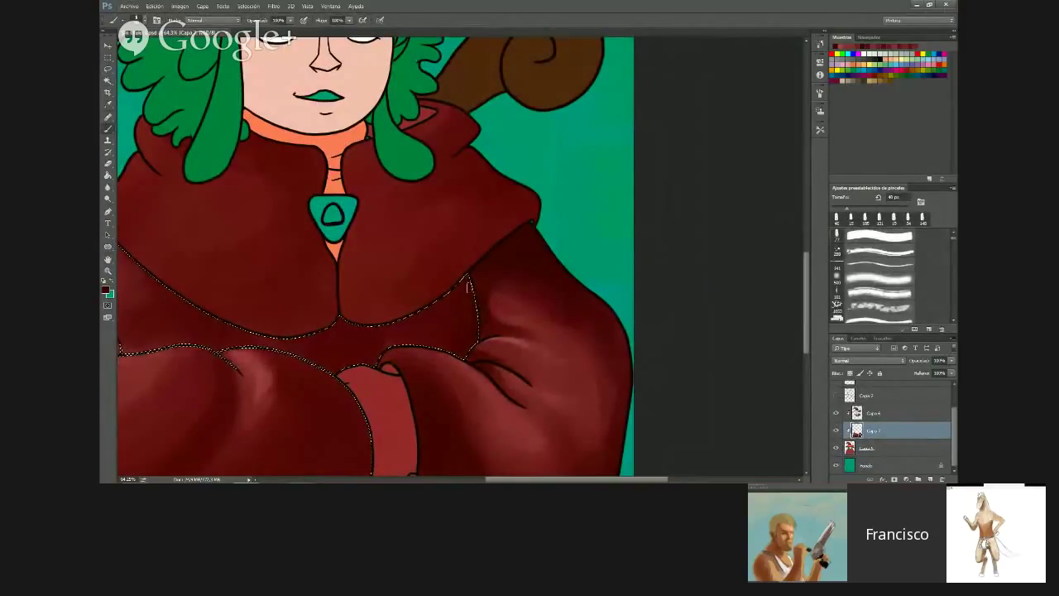
Enlarge the brush and paint dark red shadow within the robe selection, beneath the cape's edge and above the crossed arms
click(144, 20)
click(166, 46)
key(Return)
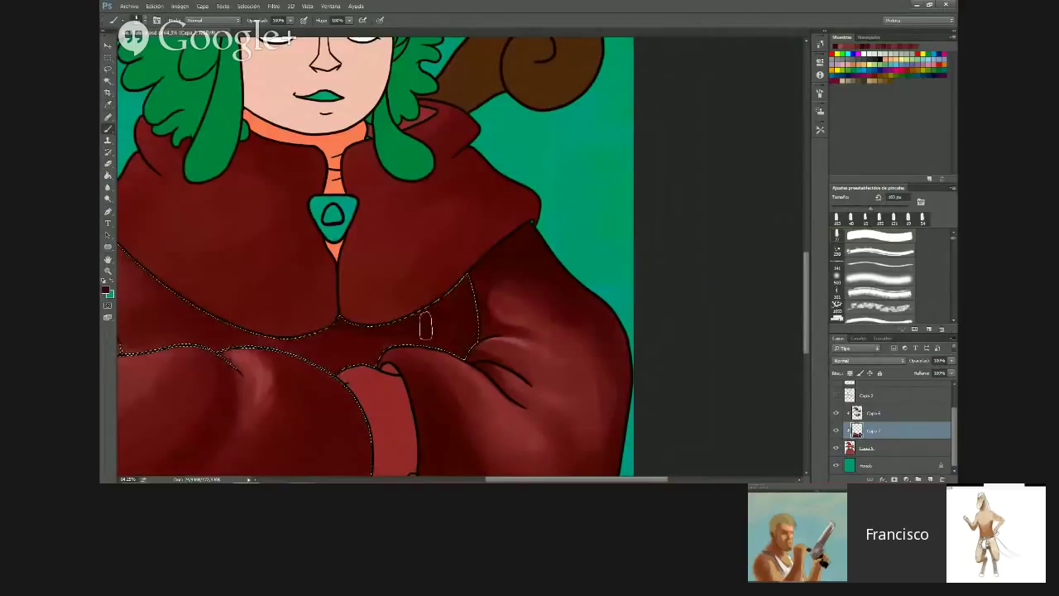
key(ctrl+d)
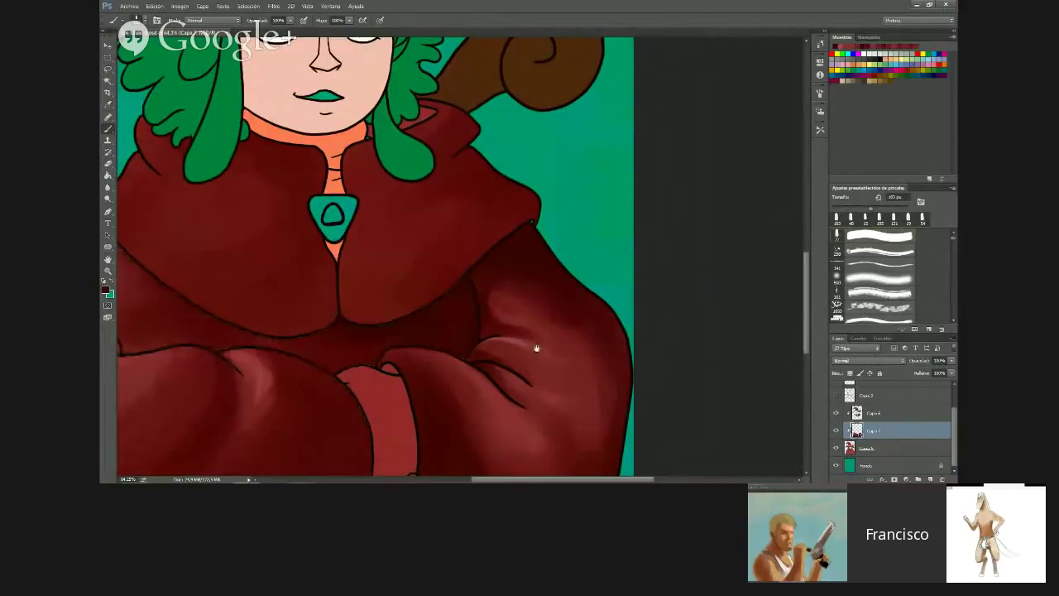
drag(536, 347, 624, 348)
key(ctrl+shift+d)
drag(171, 206, 237, 263)
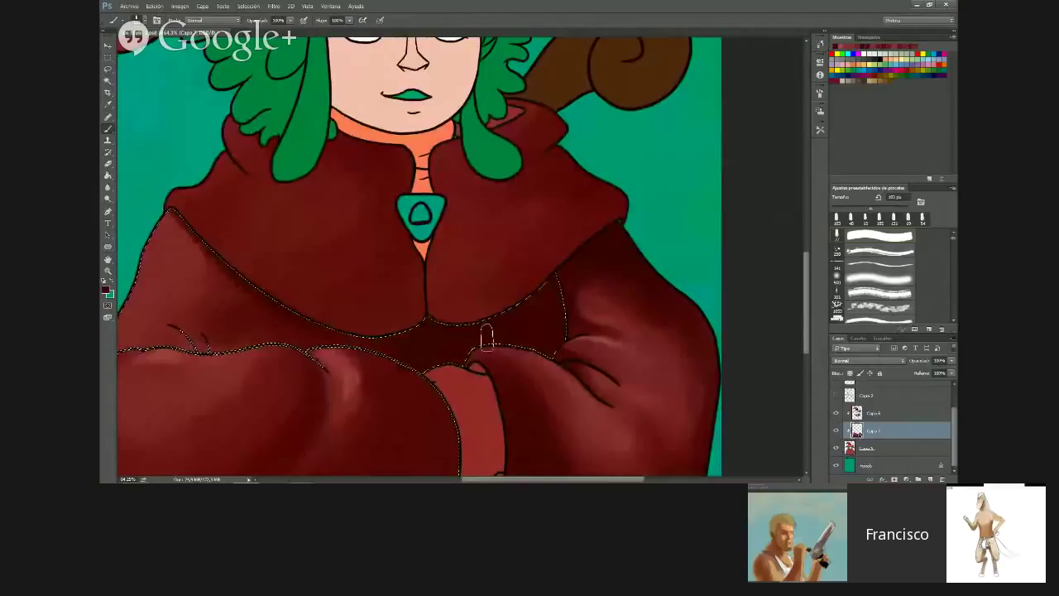
mouse_move(408, 344)
mouse_down()
mouse_move(469, 334)
mouse_move(493, 314)
mouse_move(546, 323)
mouse_move(518, 332)
mouse_move(549, 286)
mouse_move(557, 318)
mouse_up()
Review the new robe shadows across the whole illustration with the selection cleared
scroll(454, 302, down, 7)
scroll(391, 346, up, 4)
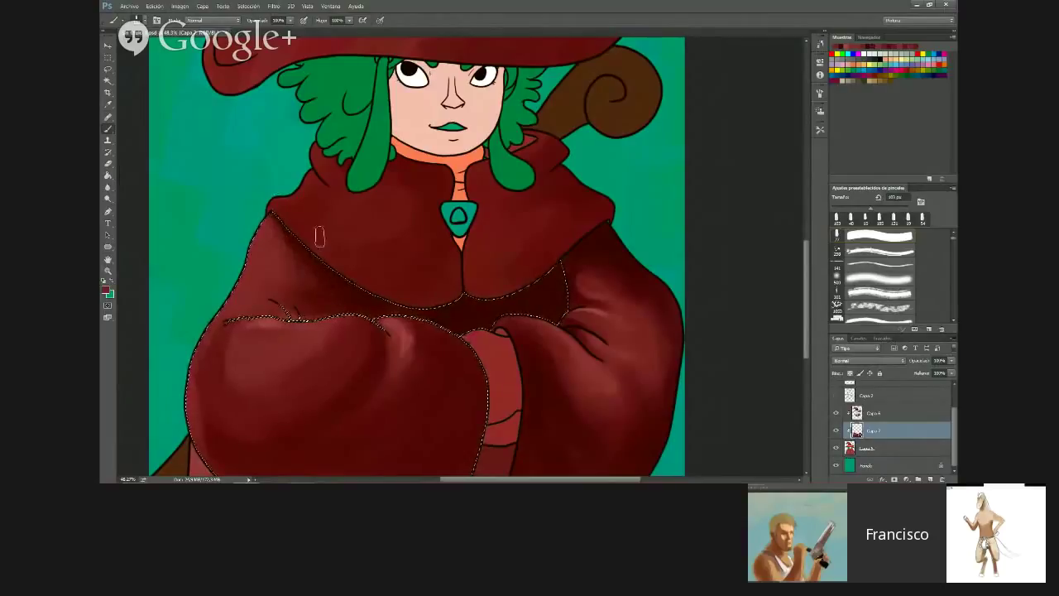
scroll(324, 230, down, 9)
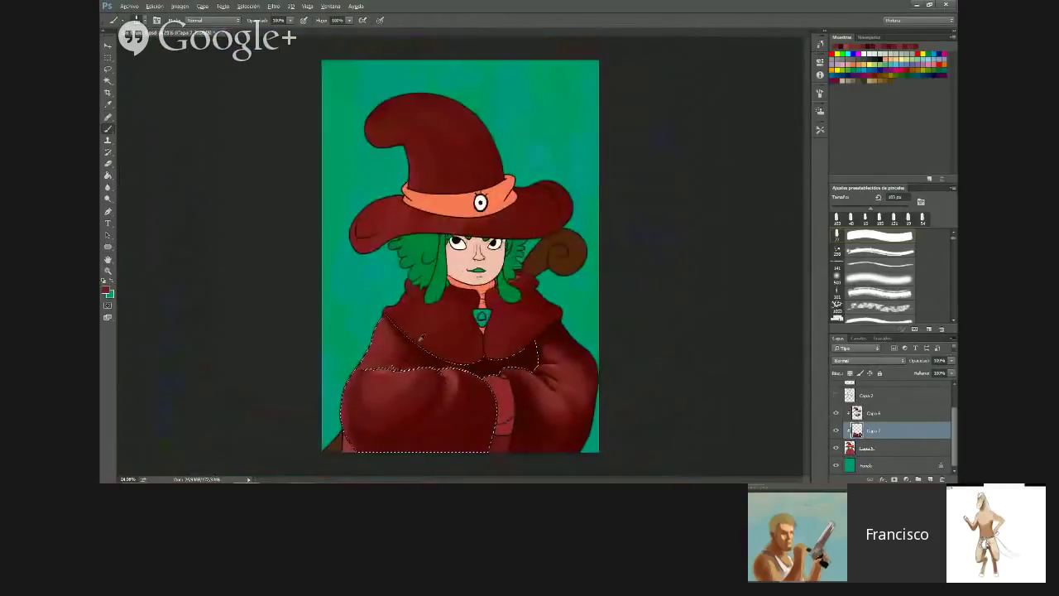
scroll(476, 394, up, 4)
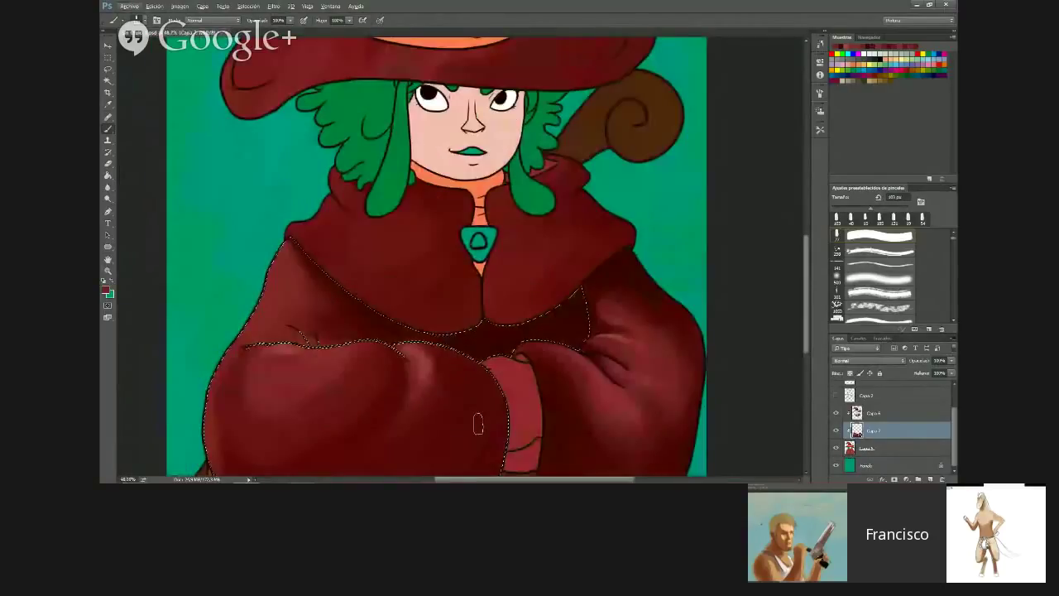
scroll(477, 424, up, 3)
scroll(444, 395, down, 3)
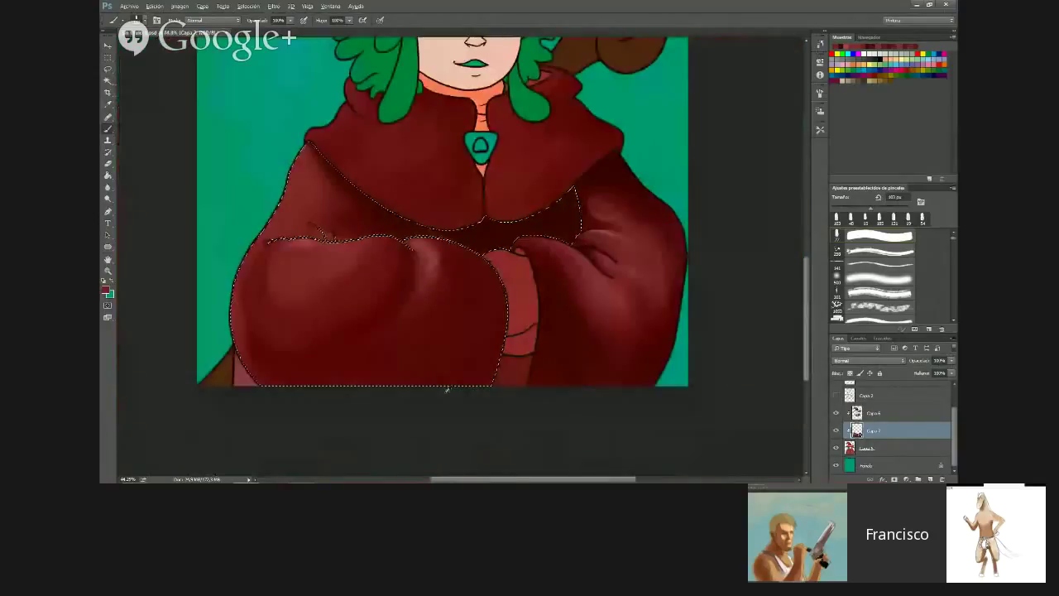
drag(437, 276, 421, 358)
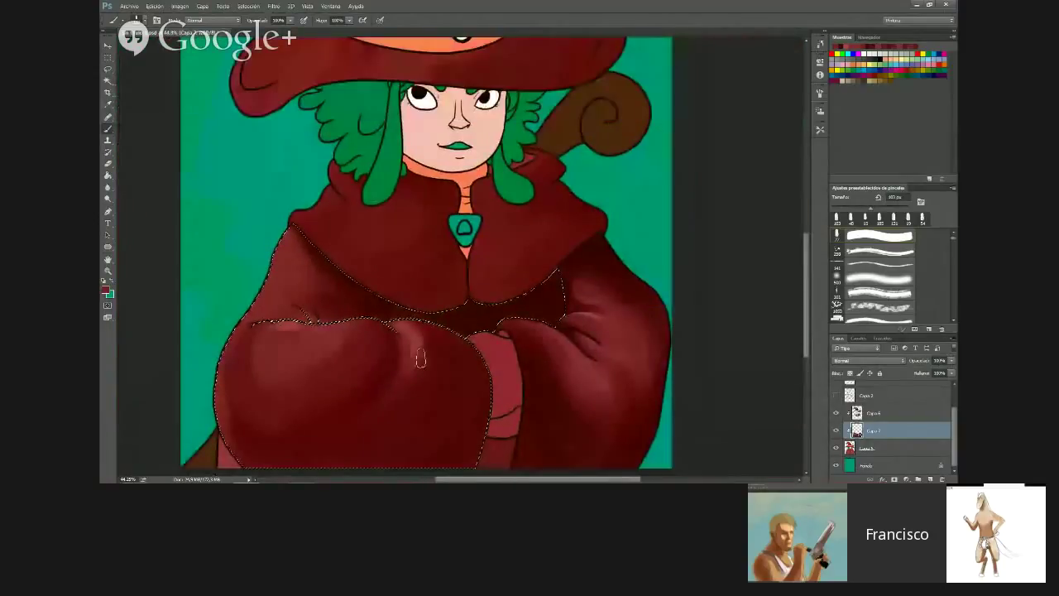
click(108, 59)
click(307, 307)
scroll(439, 357, down, 5)
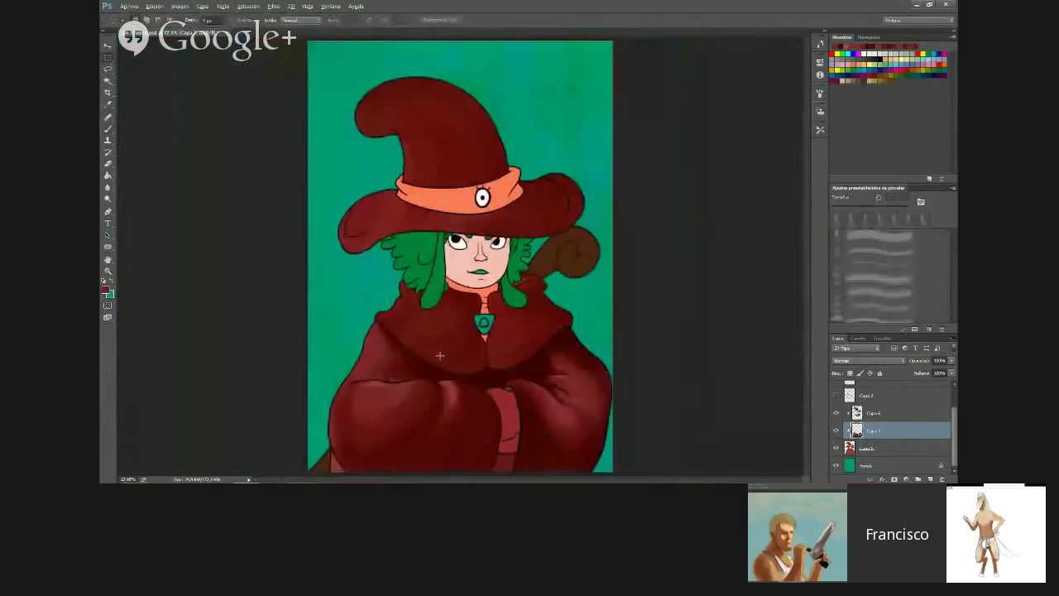
Restore the robe selection and deepen the dark red fold shadows on the larger foreground sleeve, using a bigger brush
scroll(505, 408, up, 3)
scroll(509, 407, up, 2)
key(ctrl+shift+d)
key(b)
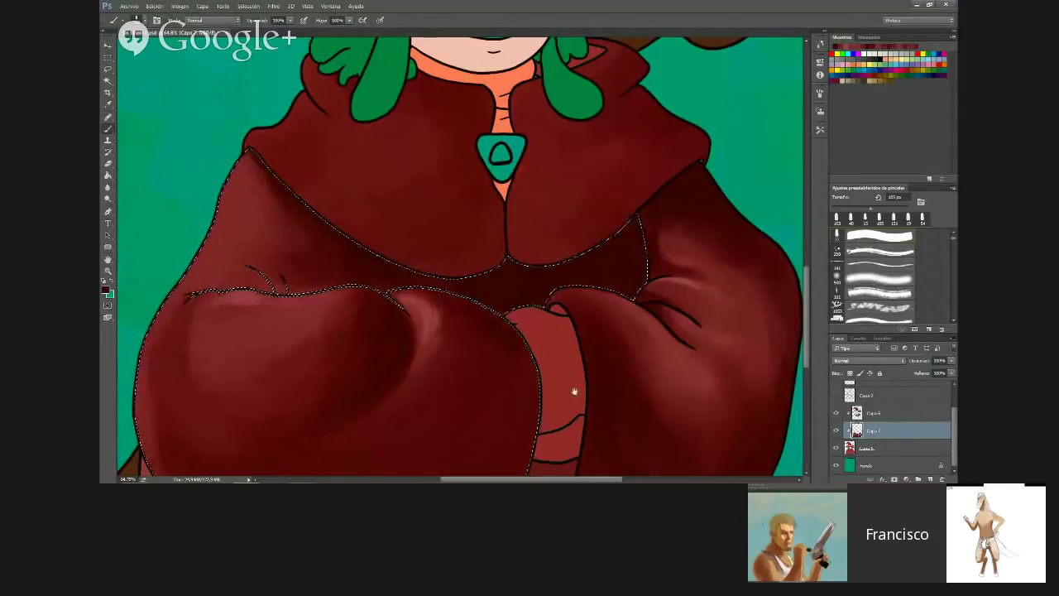
scroll(575, 385, down, 3)
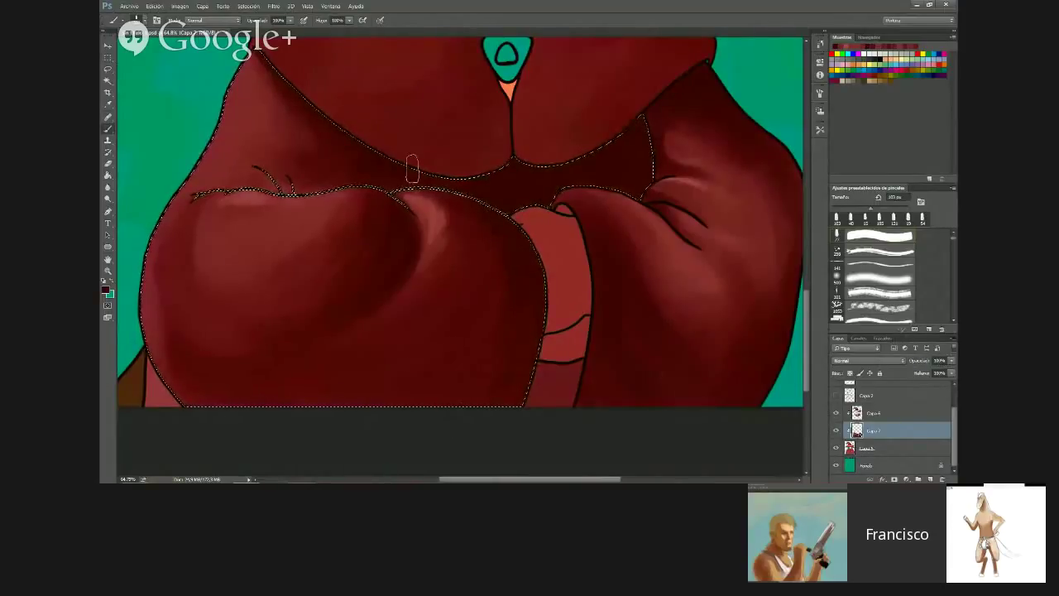
key(F5)
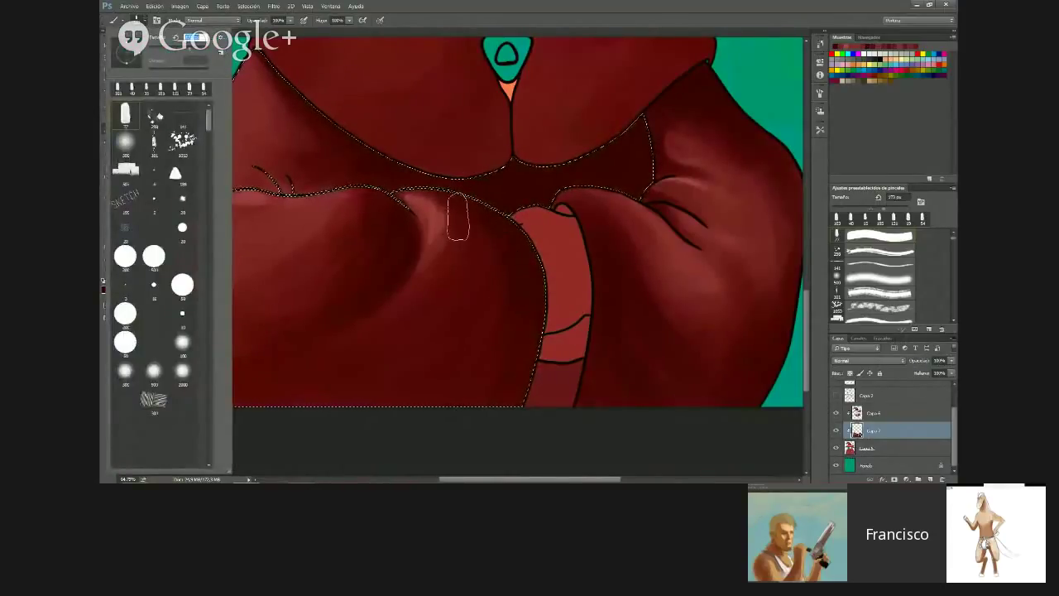
key(F5)
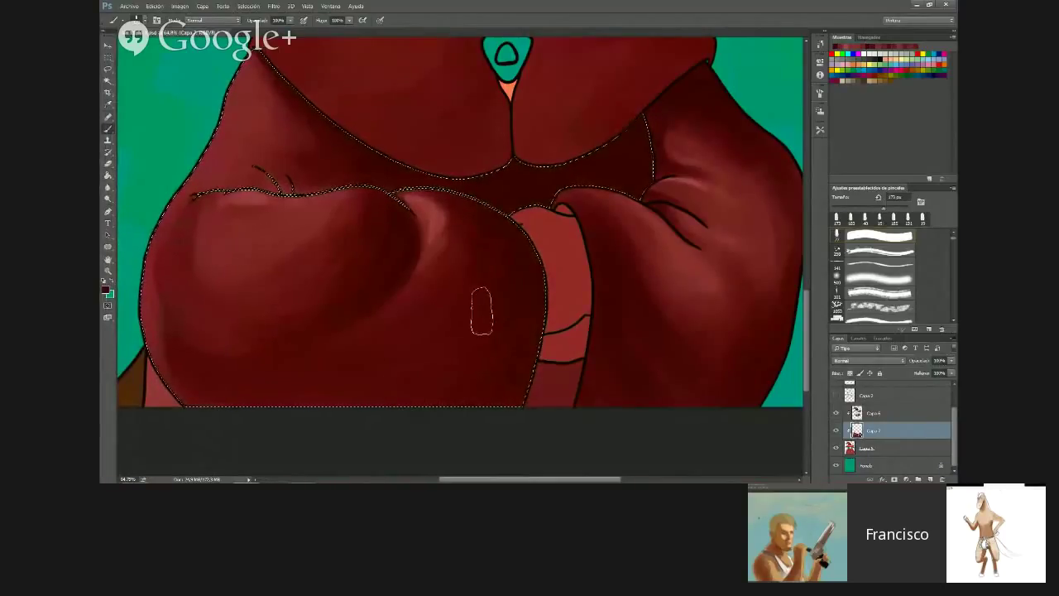
Shrink the brush, sample a lighter red from the sleeve, and paint a crisp highlight along the edge of the foreground sleeve's central fold
scroll(440, 337, down, 5)
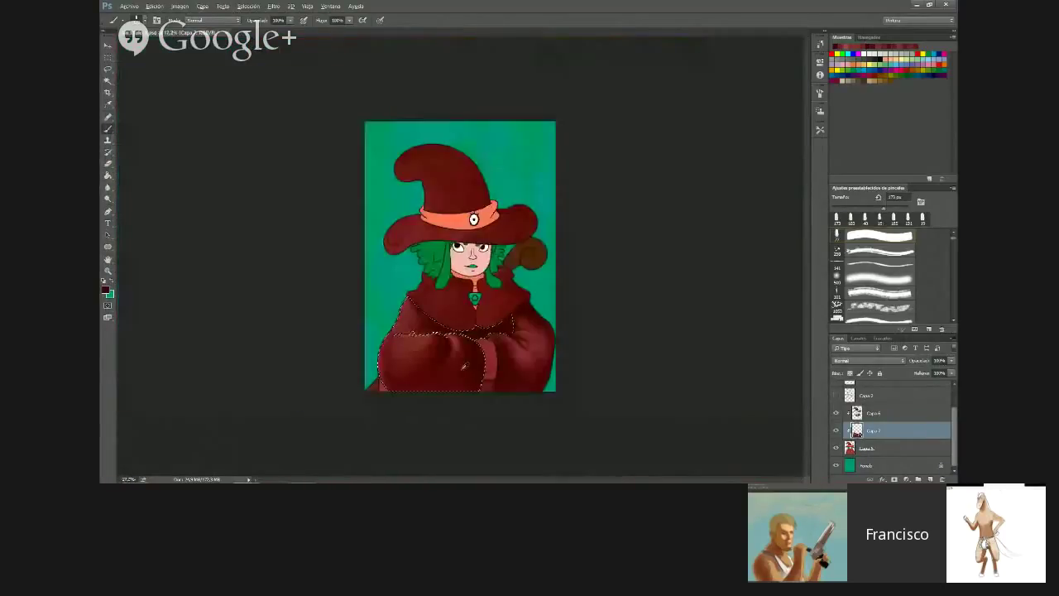
scroll(463, 365, up, 4)
scroll(467, 420, up, 5)
click(145, 20)
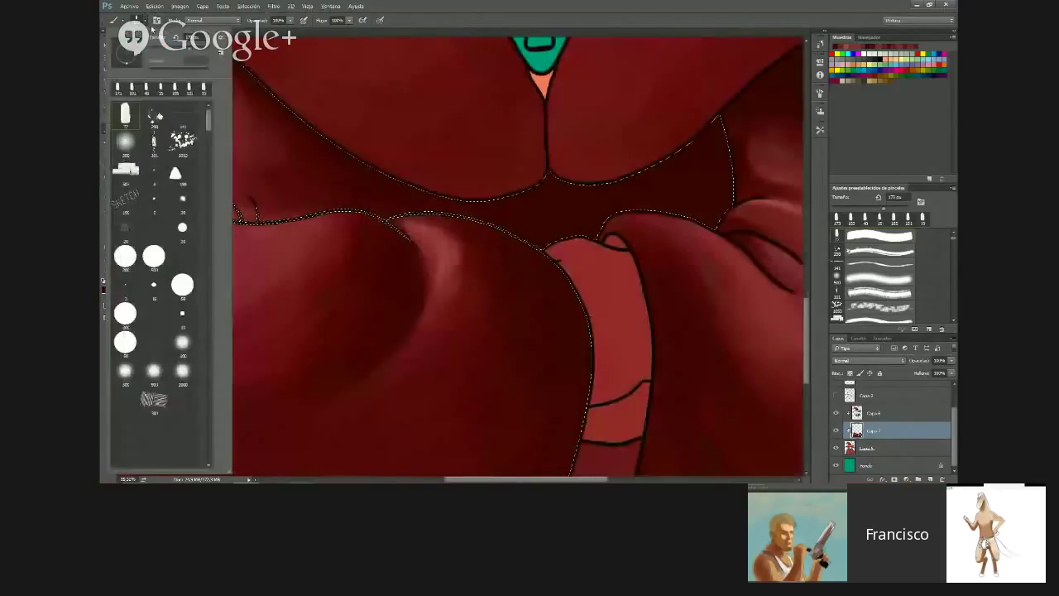
click(147, 88)
click(410, 246)
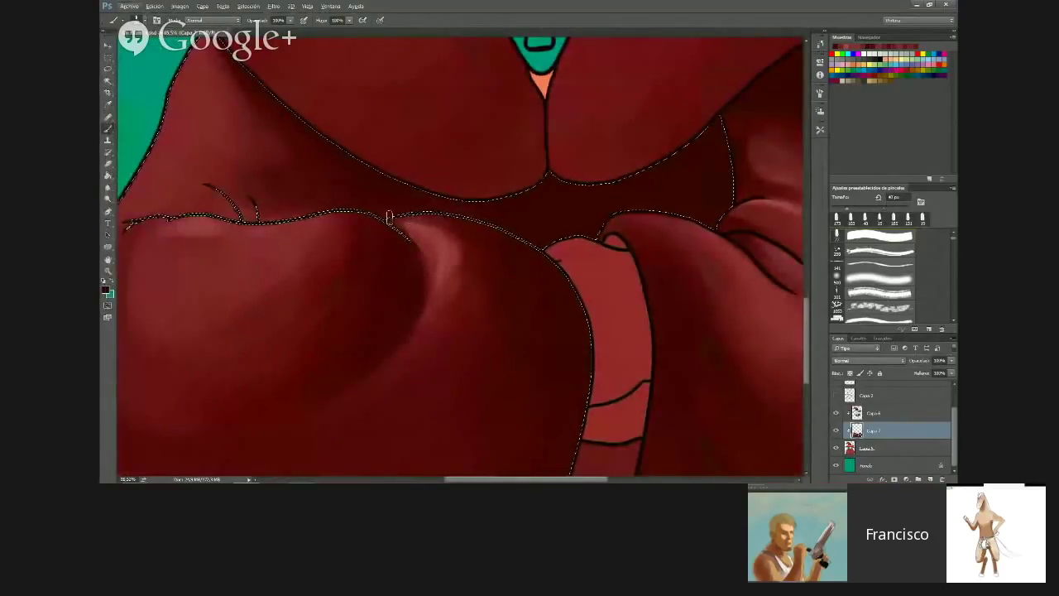
mouse_move(392, 220)
mouse_down()
mouse_move(419, 245)
mouse_move(398, 226)
mouse_up()
alt+click(421, 230)
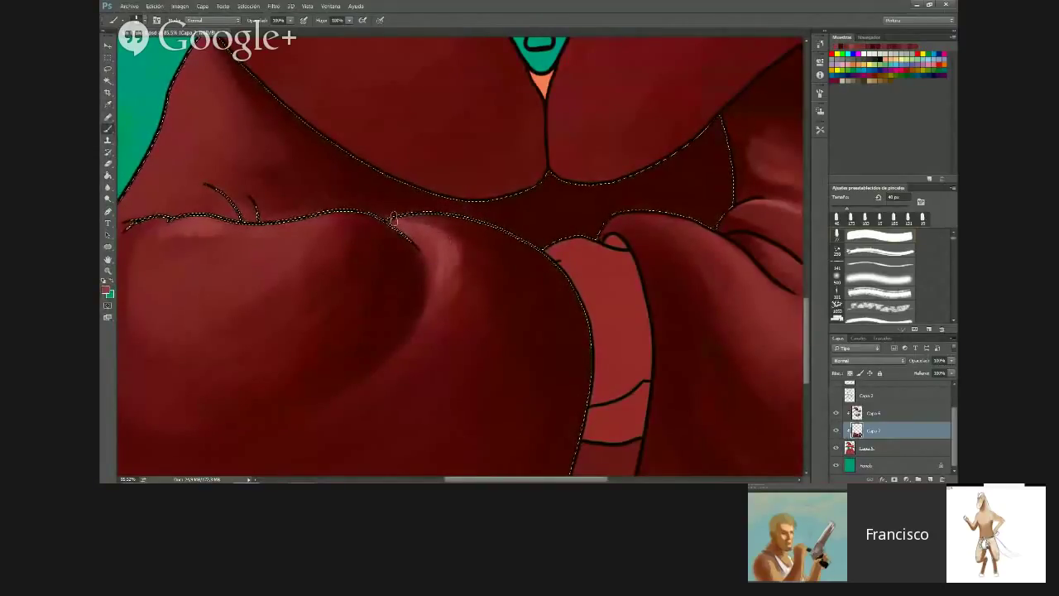
mouse_move(391, 220)
mouse_down()
mouse_move(470, 253)
mouse_move(427, 219)
mouse_move(438, 301)
mouse_up()
drag(428, 263, 435, 298)
drag(425, 255, 421, 307)
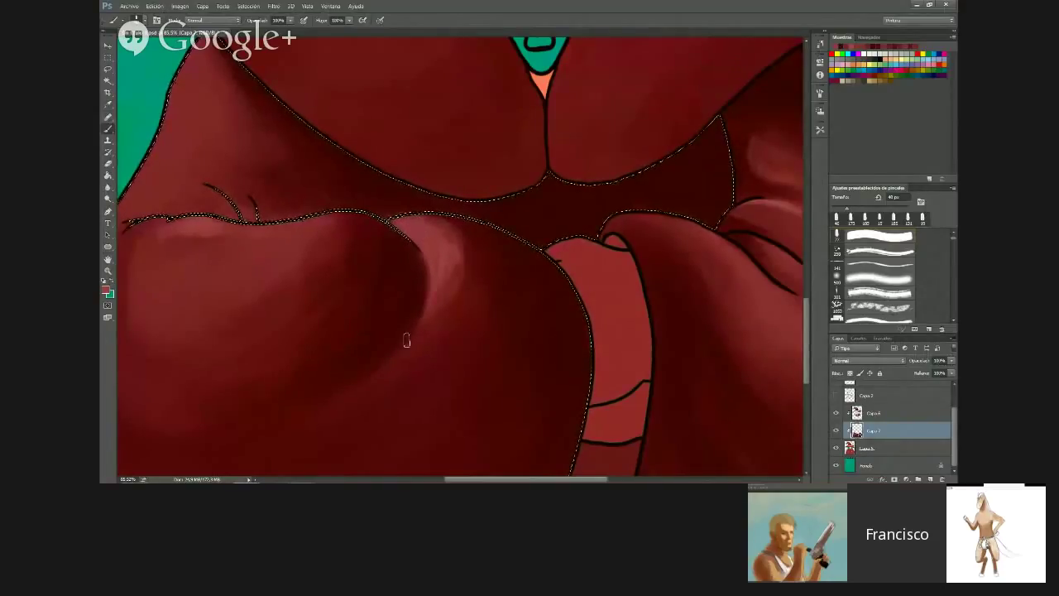
Extend the lighter red fold highlight in a tapering curve down along the lower edge of the foreground sleeve's bulge
scroll(447, 314, down, 1)
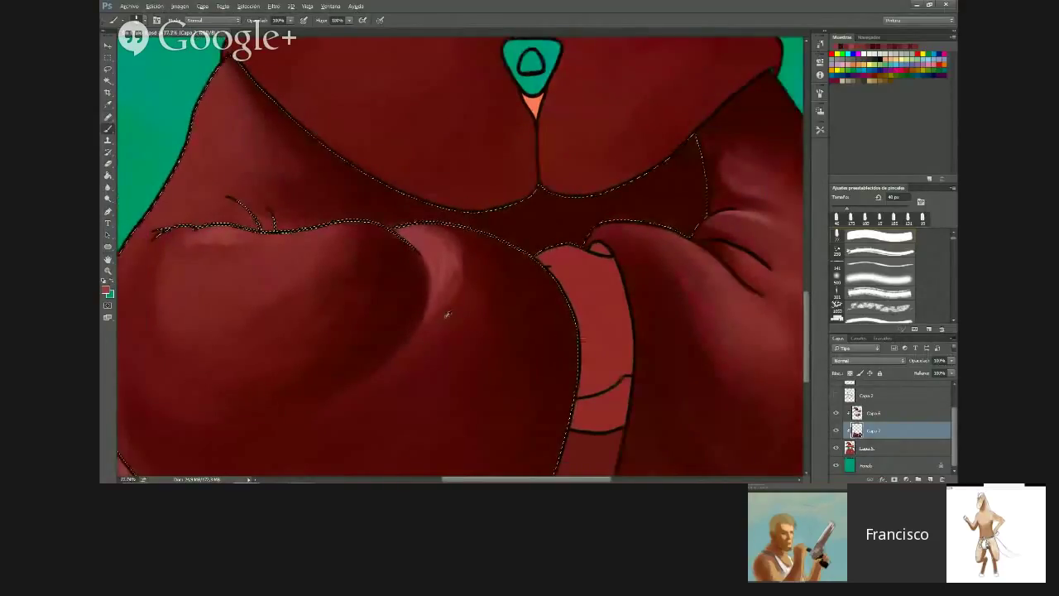
scroll(438, 302, down, 1)
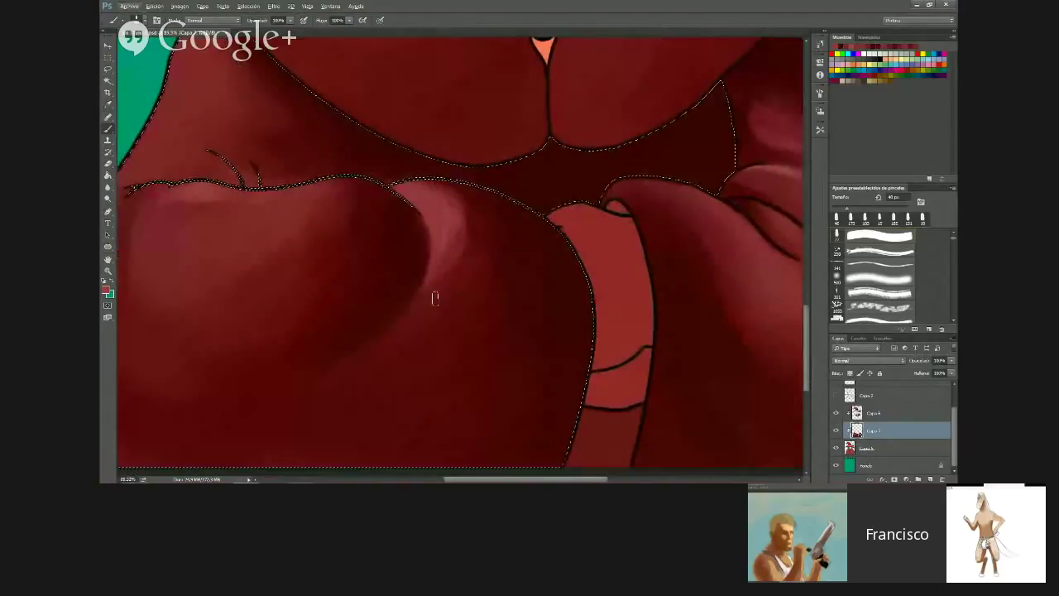
scroll(452, 405, down, 2)
scroll(411, 361, up, 2)
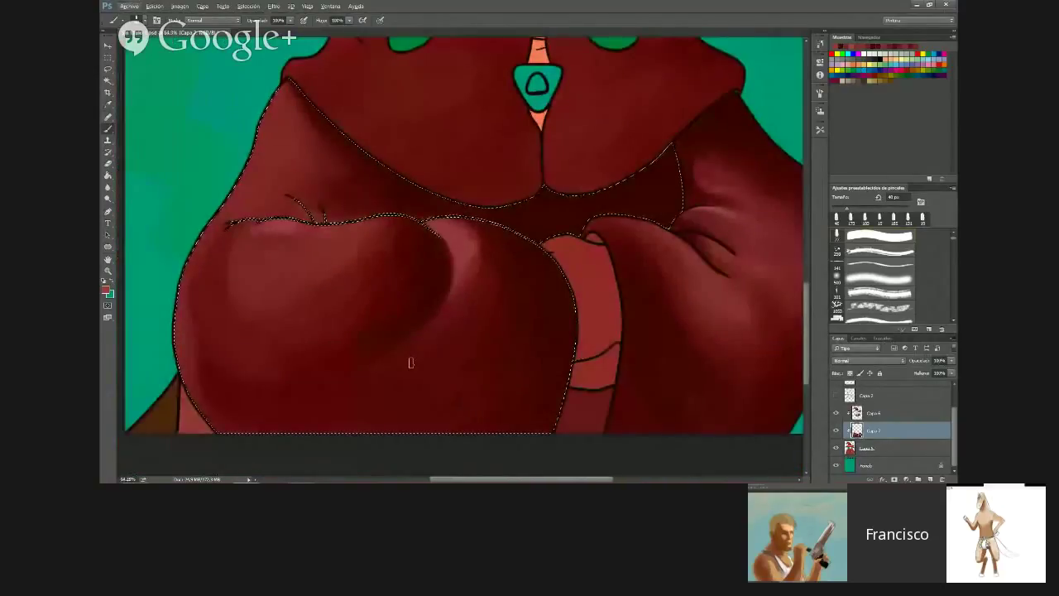
scroll(410, 363, up, 5)
drag(478, 251, 435, 309)
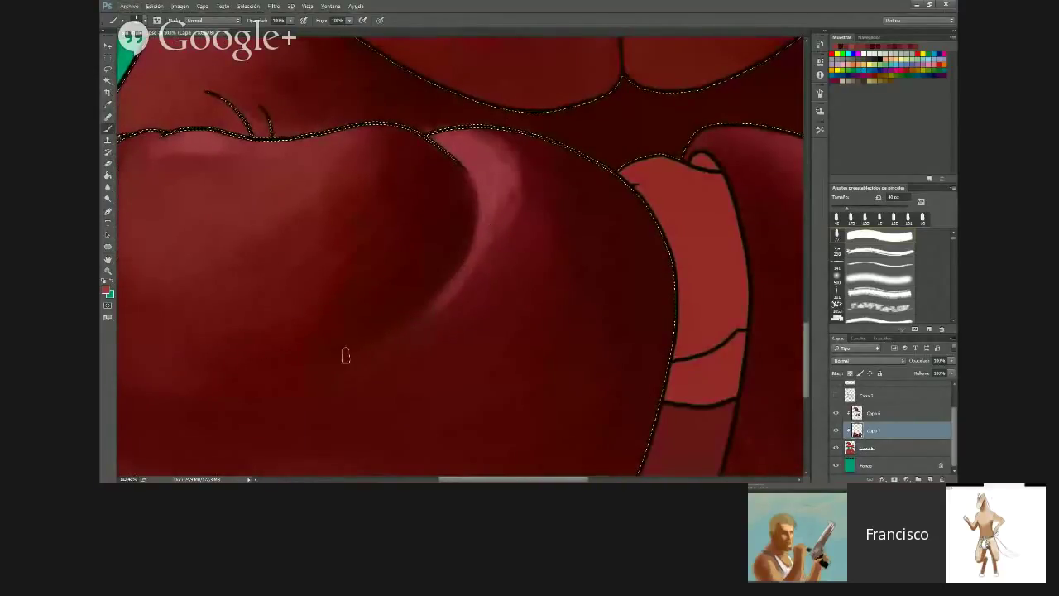
drag(478, 258, 373, 341)
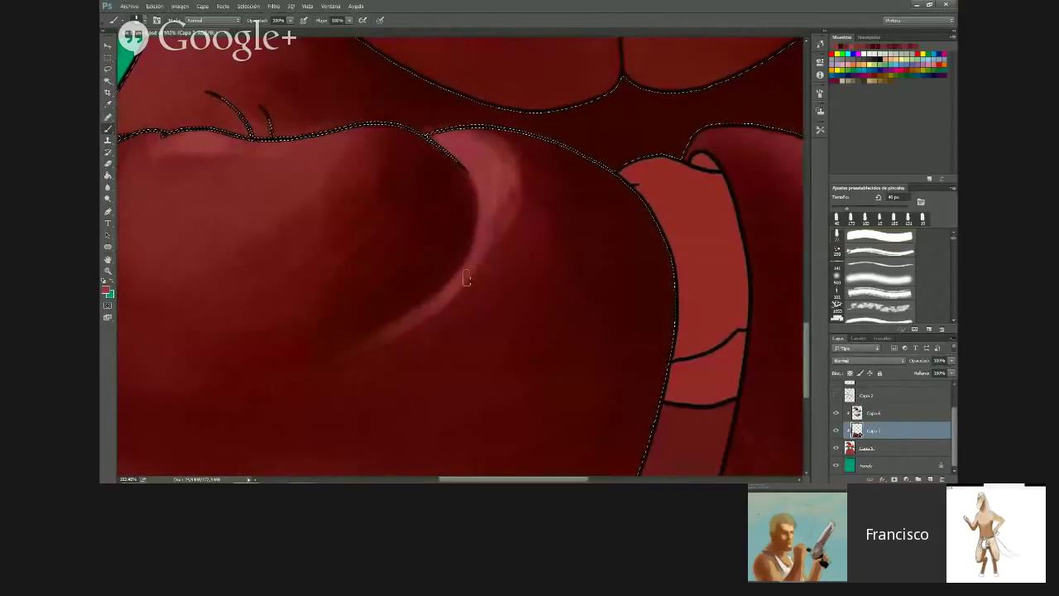
drag(494, 251, 285, 379)
Check the sleeve at full view and slightly lower the opacity of the robe shading layer
scroll(277, 350, down, 6)
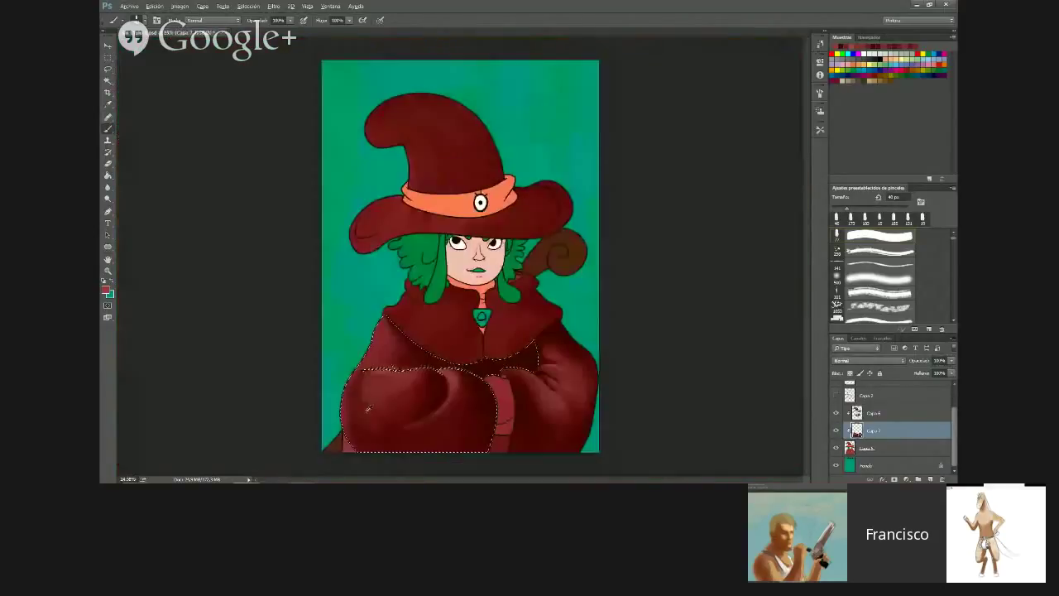
scroll(485, 425, down, 2)
scroll(471, 413, up, 3)
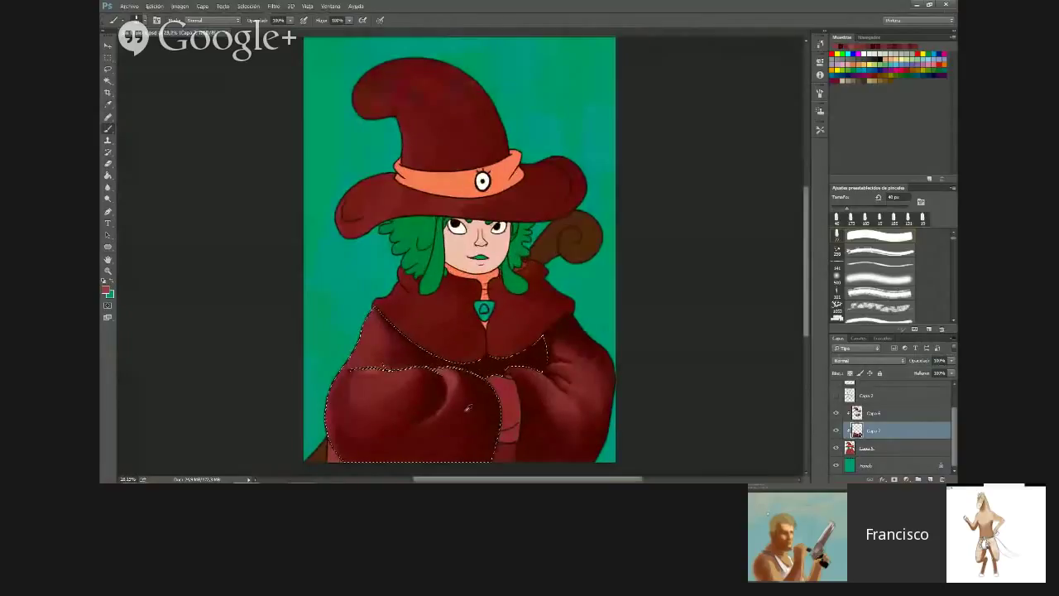
scroll(468, 413, up, 2)
drag(469, 418, 528, 377)
click(951, 360)
click(944, 371)
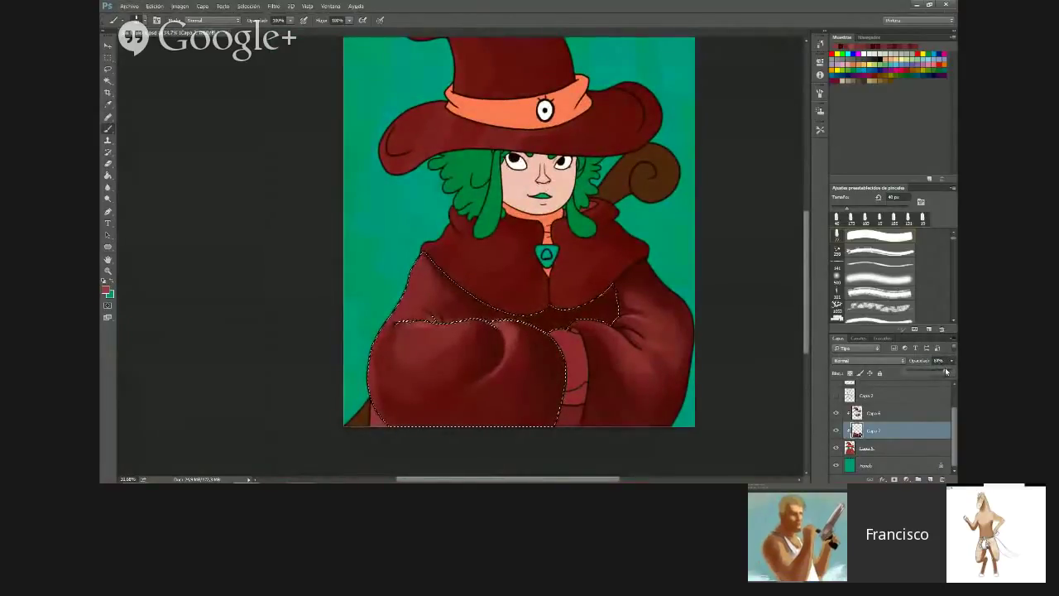
Clear the selection and examine the softened robe shading against the whole illustration at different zoom levels
scroll(639, 325, down, 3)
scroll(615, 355, up, 3)
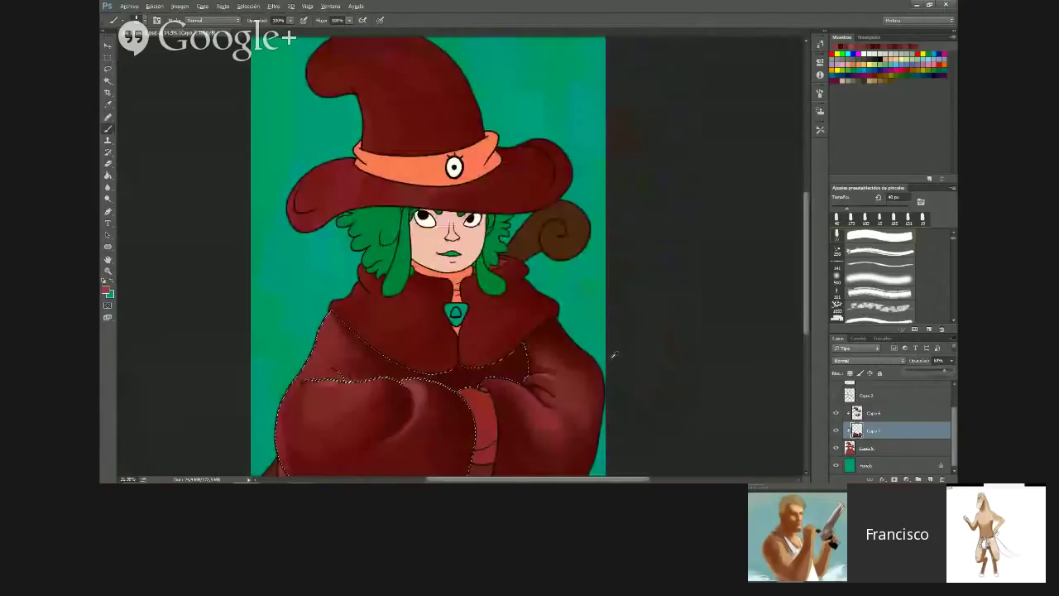
scroll(612, 354, up, 3)
scroll(610, 355, down, 5)
key(m)
click(501, 395)
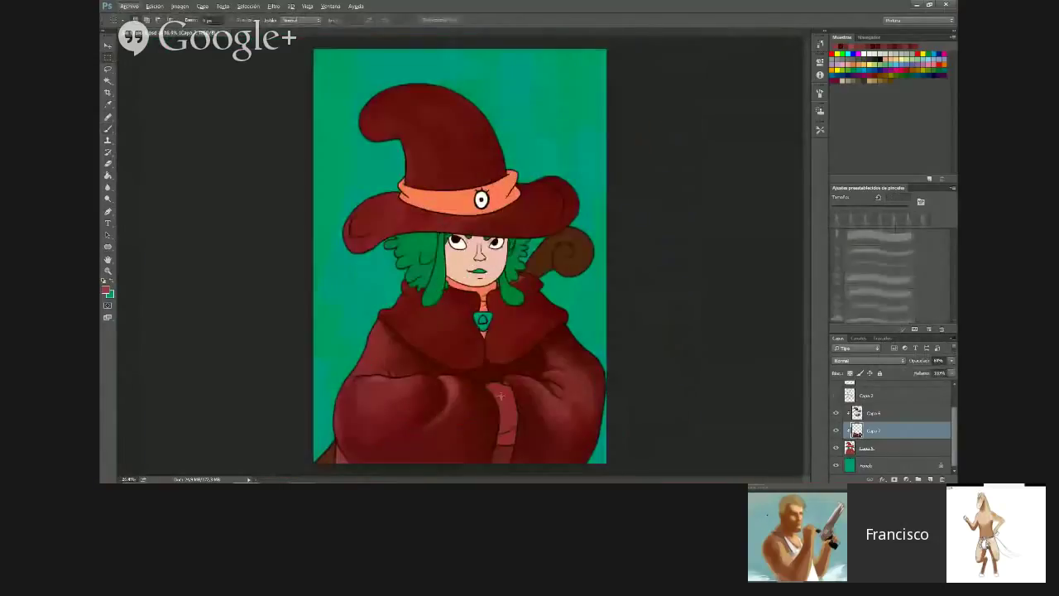
scroll(500, 397, up, 3)
scroll(519, 379, down, 2)
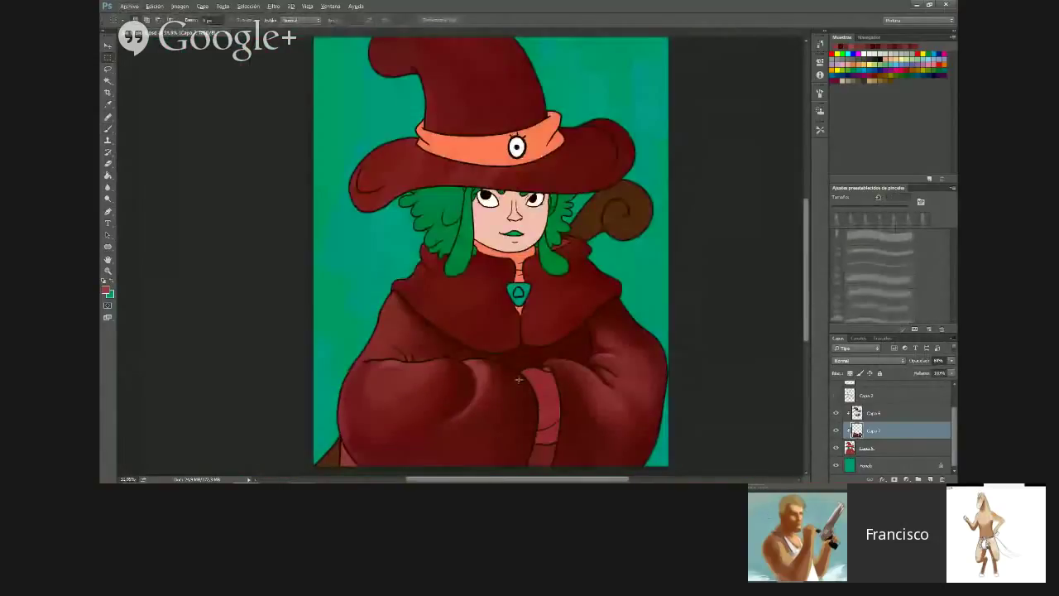
scroll(519, 379, up, 1)
scroll(517, 408, down, 2)
Restore the robe selection, enlarge the brush, and choose a very dark red based on a tone sampled from the robe's shadow
click(492, 290)
key(b)
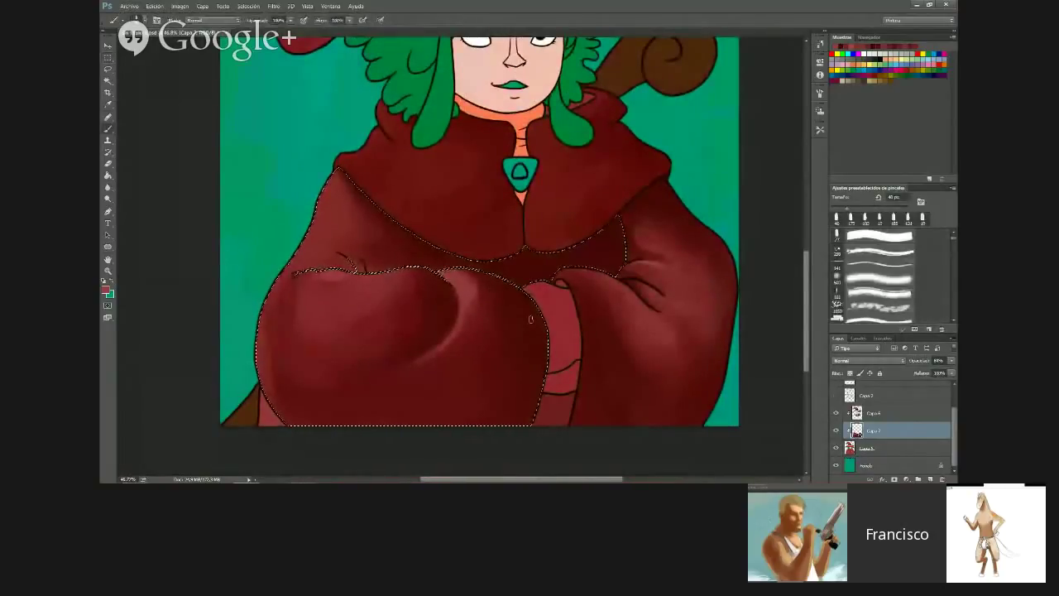
click(144, 20)
click(154, 46)
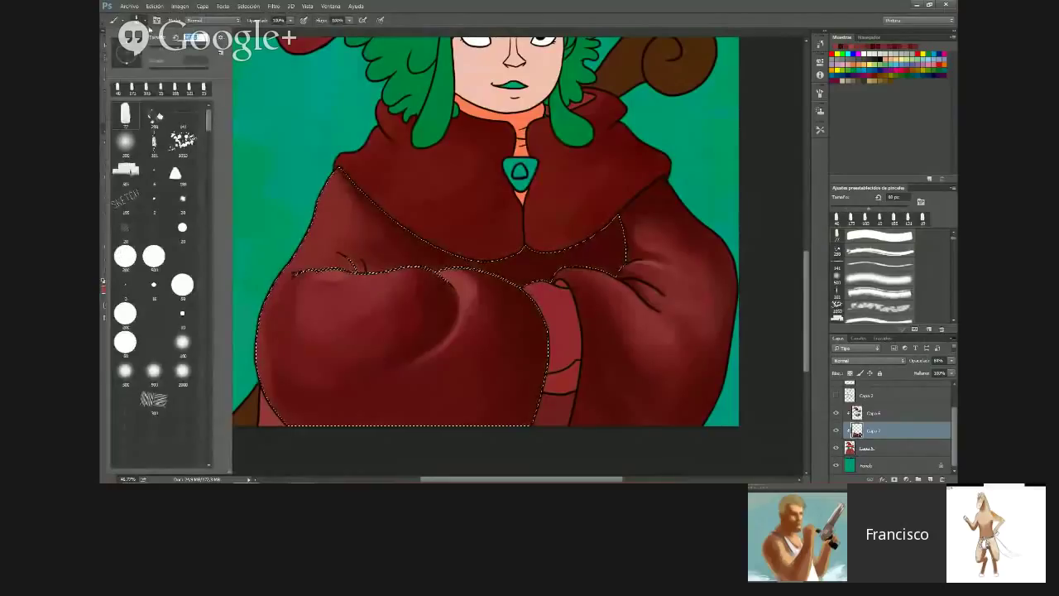
click(145, 21)
alt+click(599, 276)
click(105, 293)
click(107, 291)
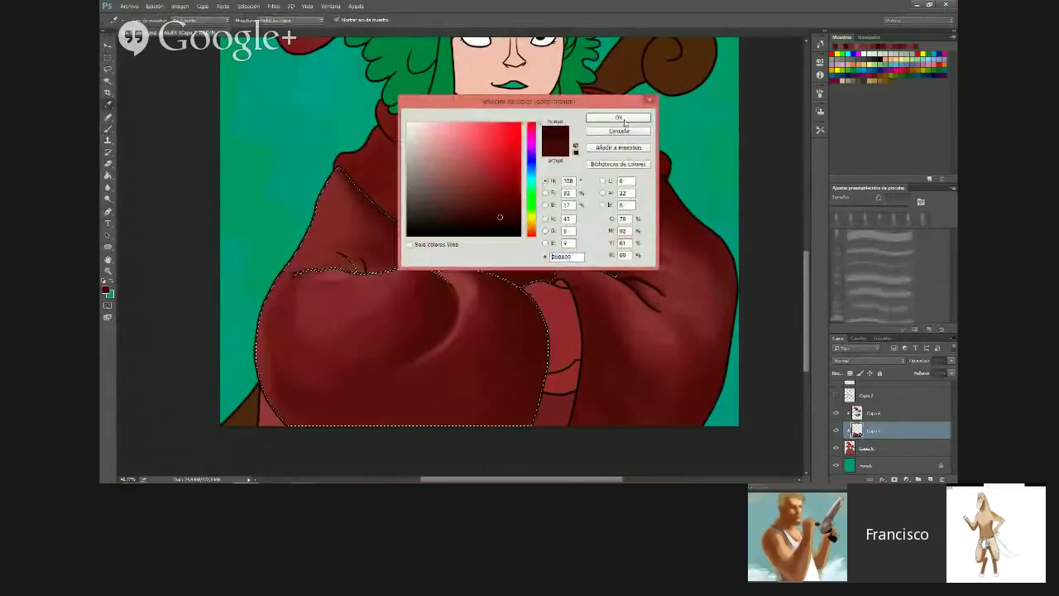
click(618, 117)
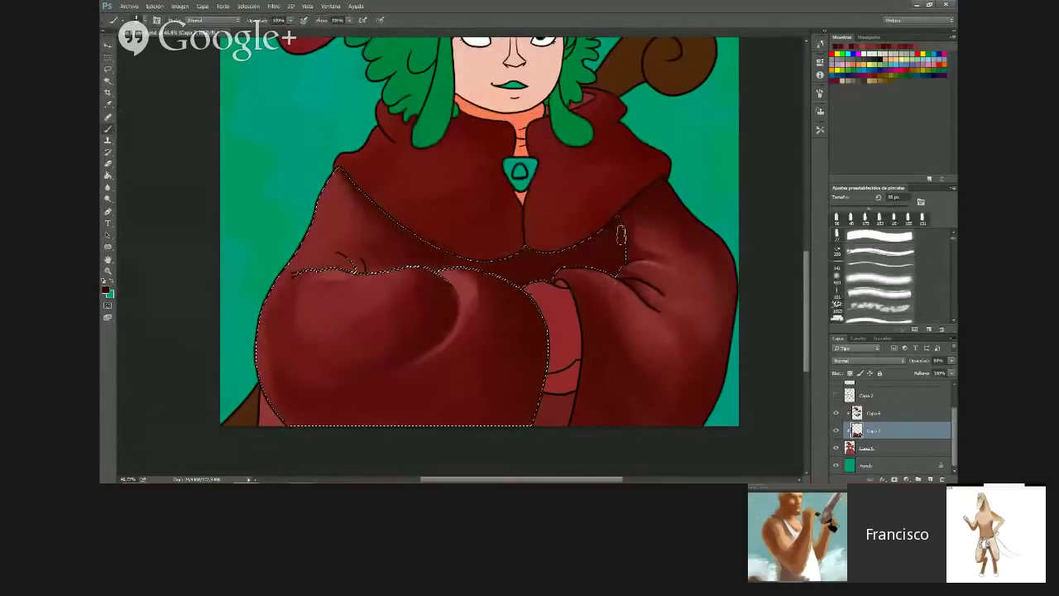
Raise the shading layer's opacity slightly and paint the very dark red beneath the cape, beside the far sleeve
click(951, 360)
drag(949, 372, 950, 372)
click(951, 362)
click(619, 223)
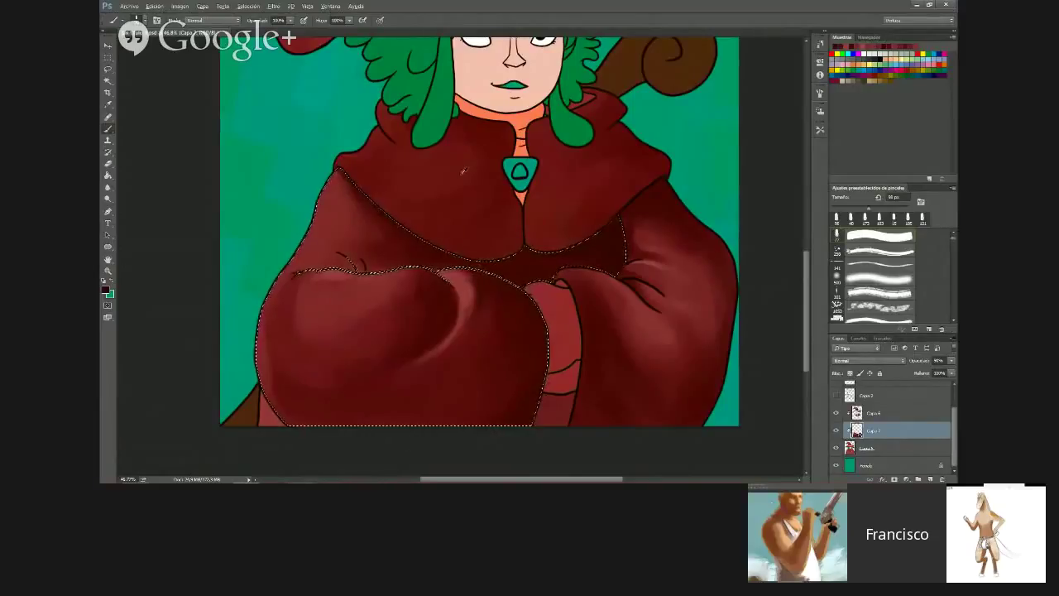
Review the darkened shadow beneath the cape and the overall robe shading, both from afar and close up
scroll(463, 171, down, 5)
drag(569, 213, 545, 356)
scroll(545, 357, up, 1)
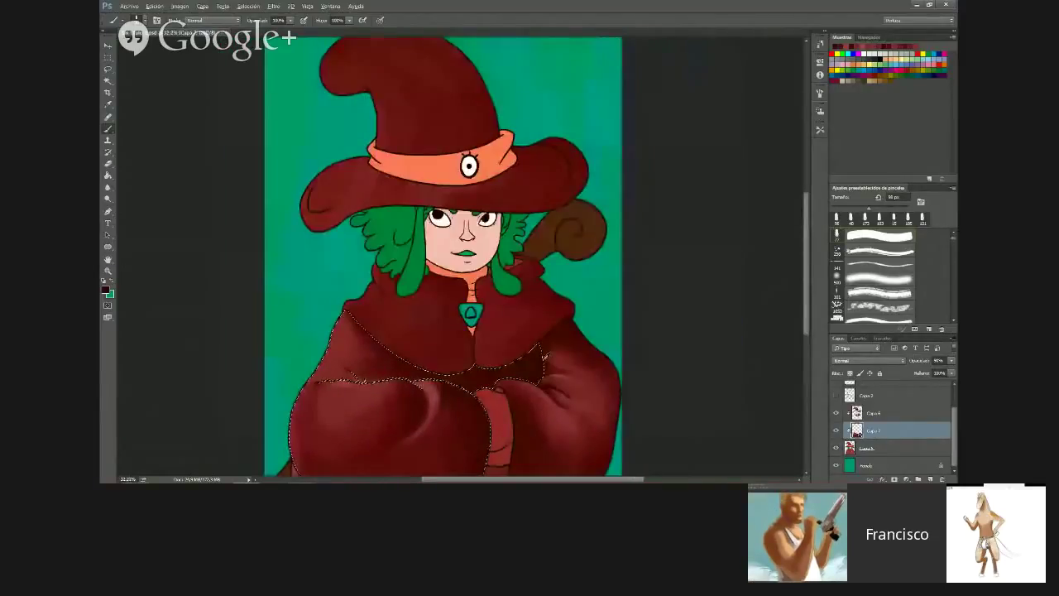
scroll(390, 371, up, 5)
drag(391, 370, 423, 239)
scroll(699, 135, down, 3)
drag(700, 135, 646, 250)
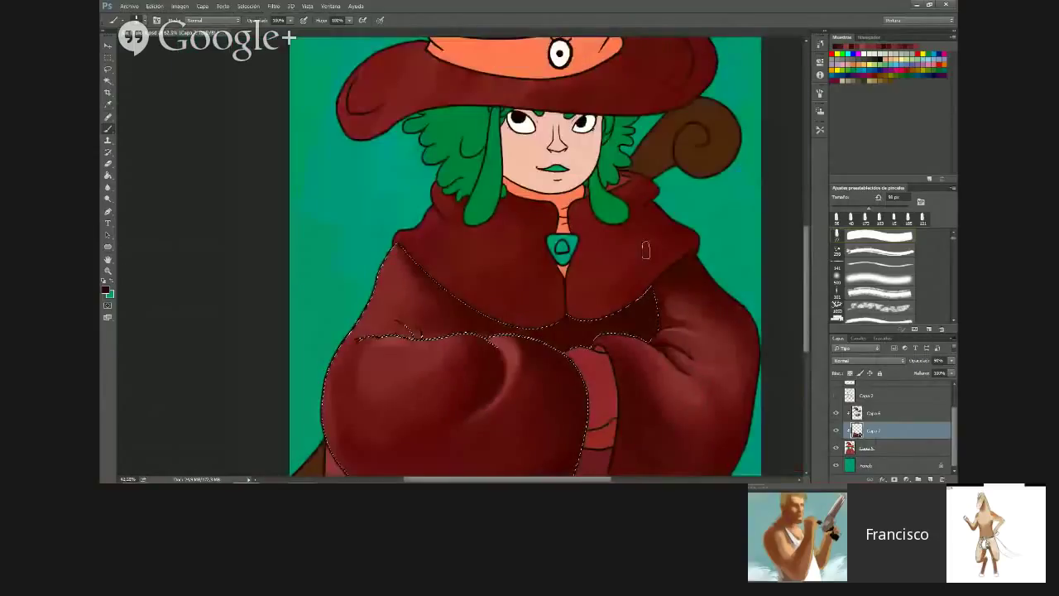
scroll(646, 250, up, 2)
Select the witch's facial skin from the base colour layer with the Magic Wand and add a new layer above it
key(alt+bracketleft)
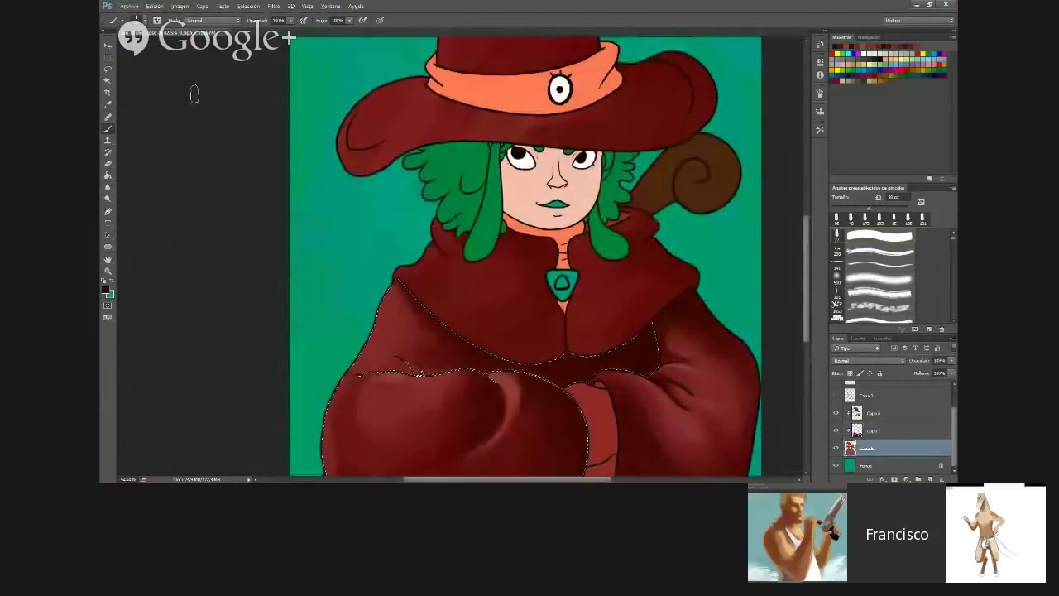
click(108, 81)
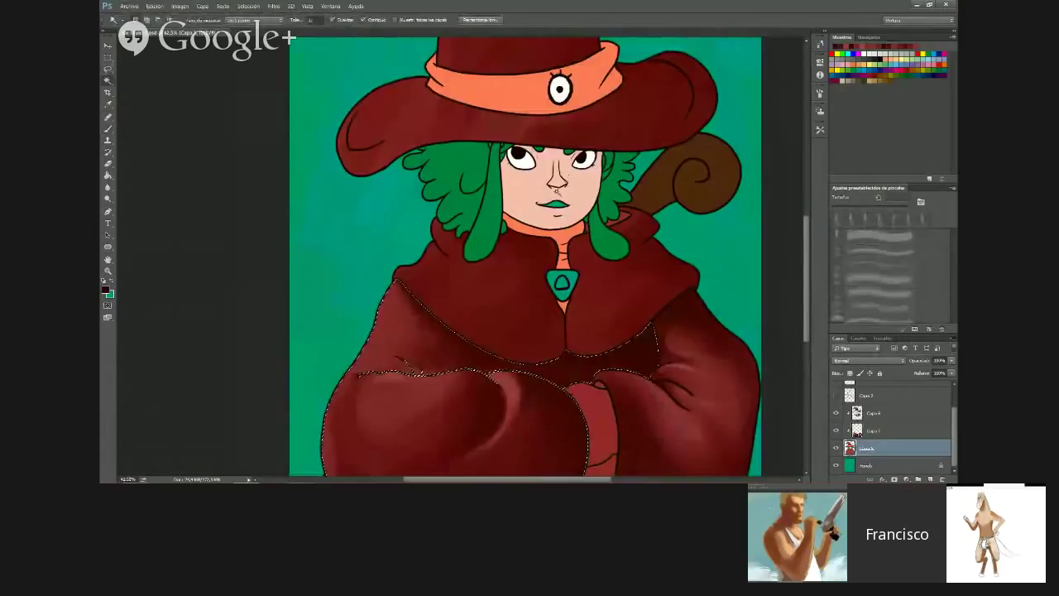
click(534, 192)
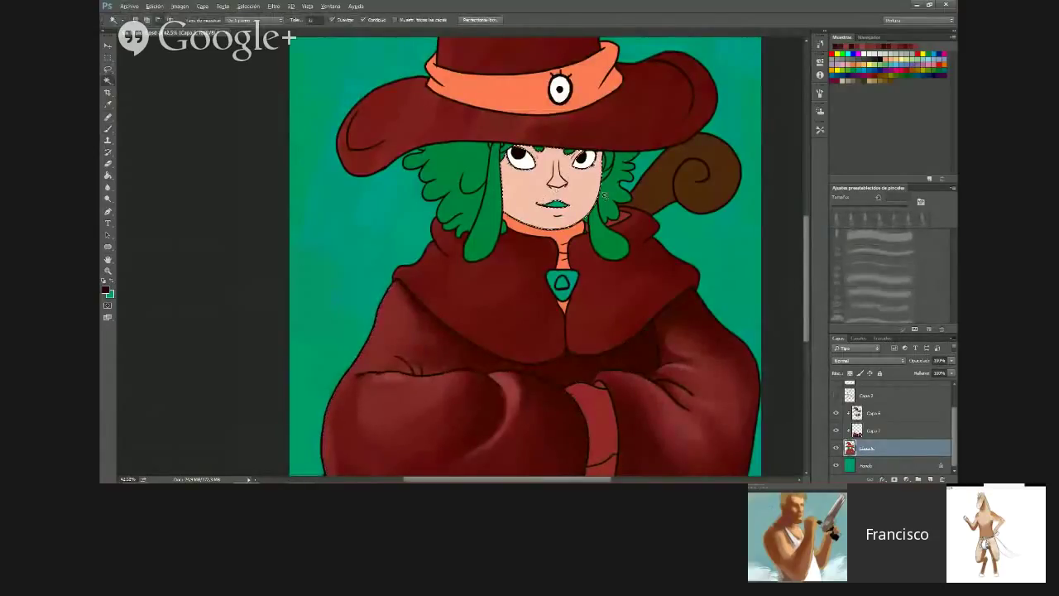
scroll(604, 196, up, 2)
scroll(604, 240, up, 1)
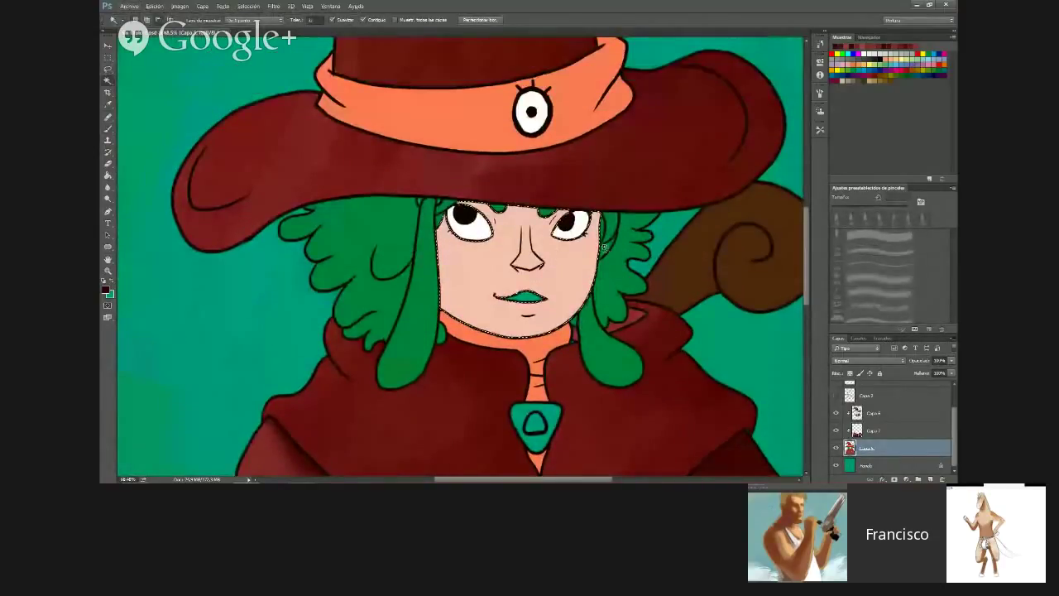
scroll(604, 245, up, 3)
click(929, 479)
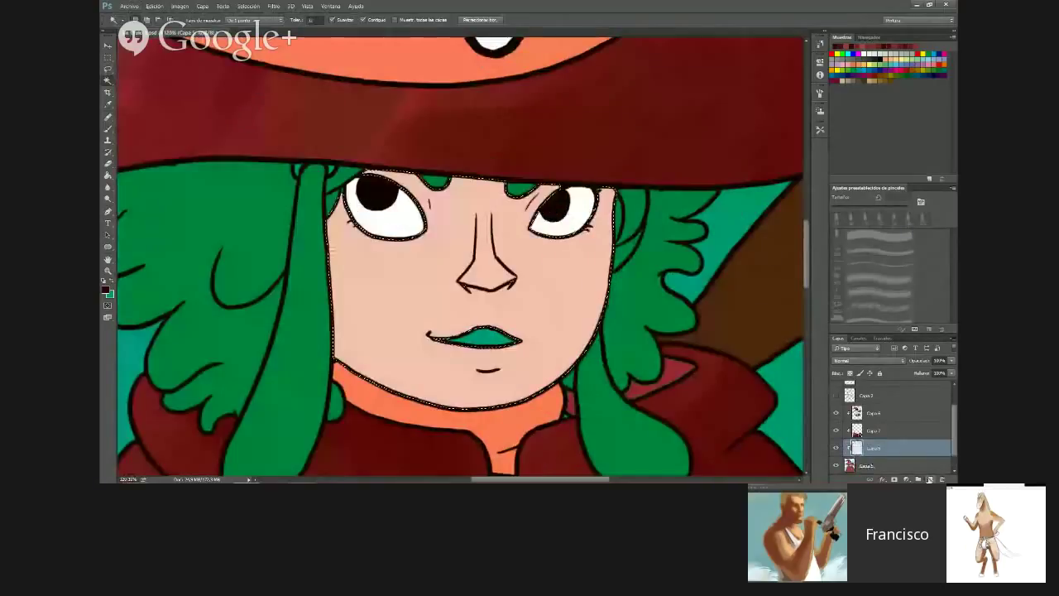
Sample the skin colour, darken it to #c99783, and brush soft shading on the face around the eyes, nose and cheeks
key(b)
alt+click(572, 301)
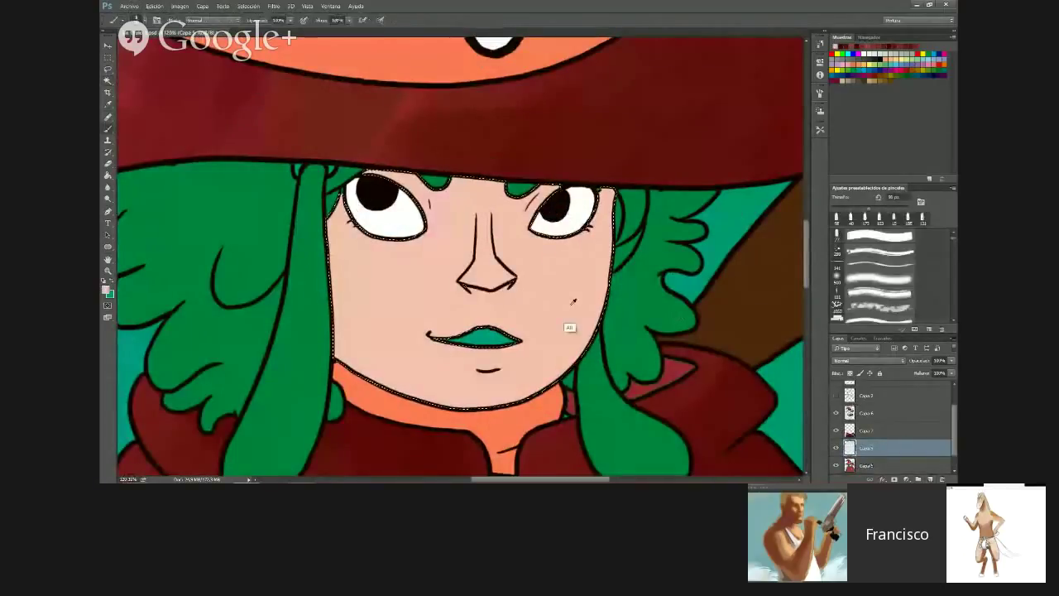
click(106, 289)
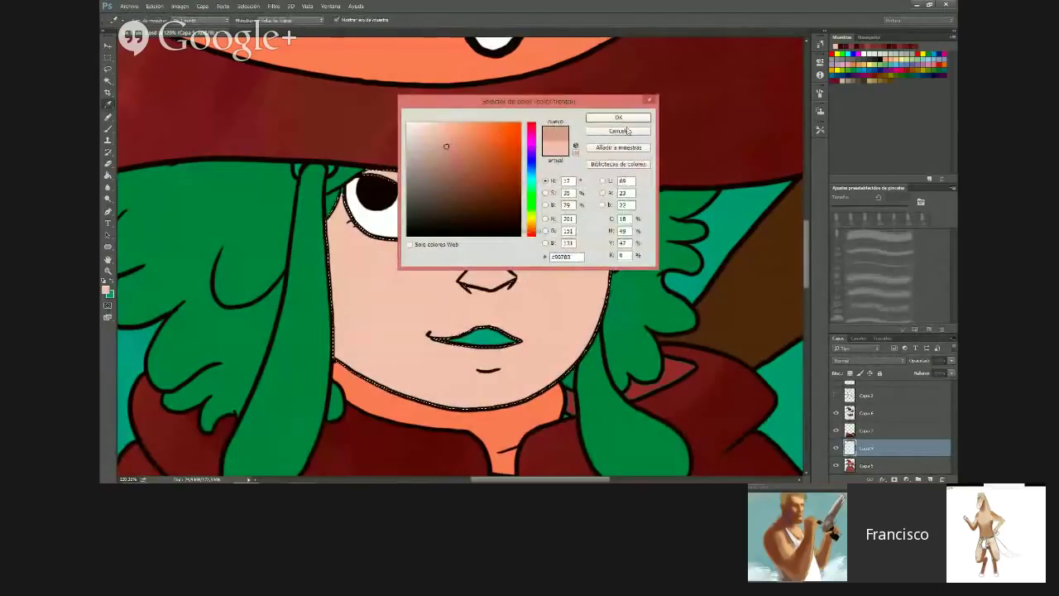
key(Return)
key(b)
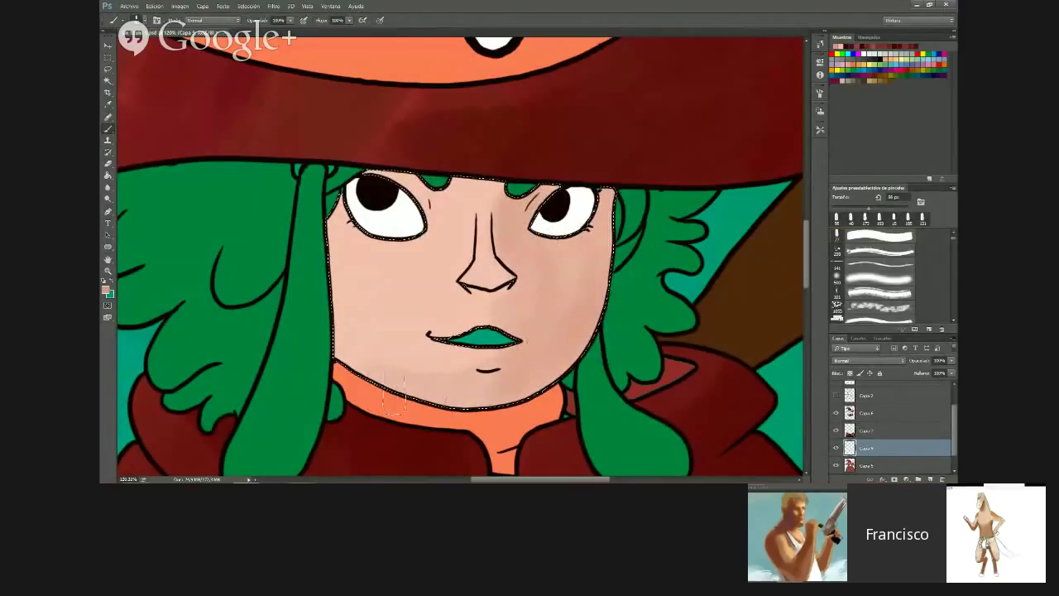
mouse_move(342, 188)
mouse_down()
mouse_move(347, 213)
mouse_move(408, 230)
mouse_up()
mouse_move(463, 187)
mouse_down()
mouse_move(506, 179)
mouse_move(434, 217)
mouse_up()
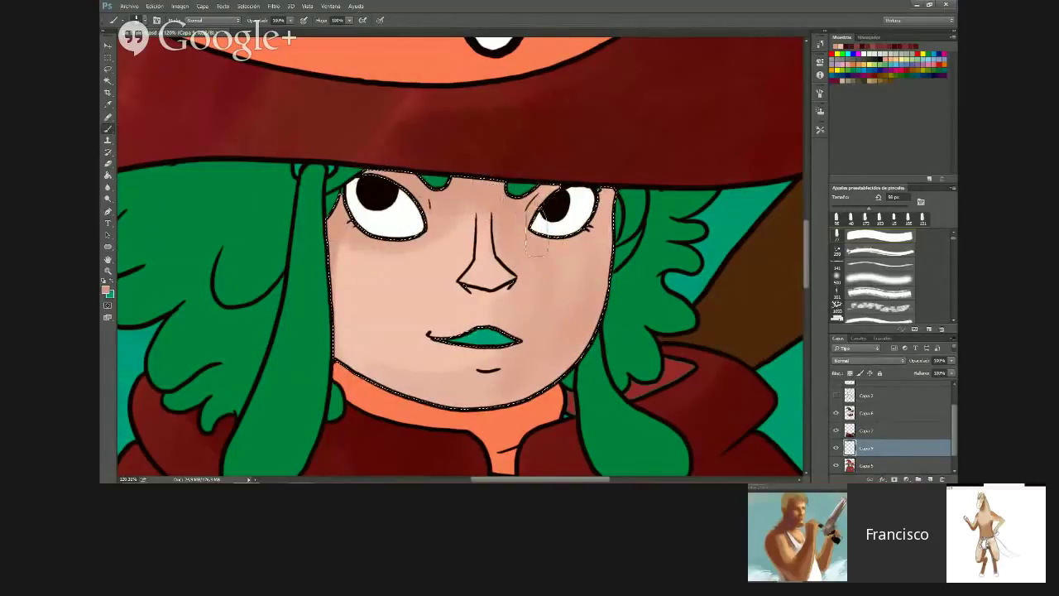
scroll(527, 368, down, 2)
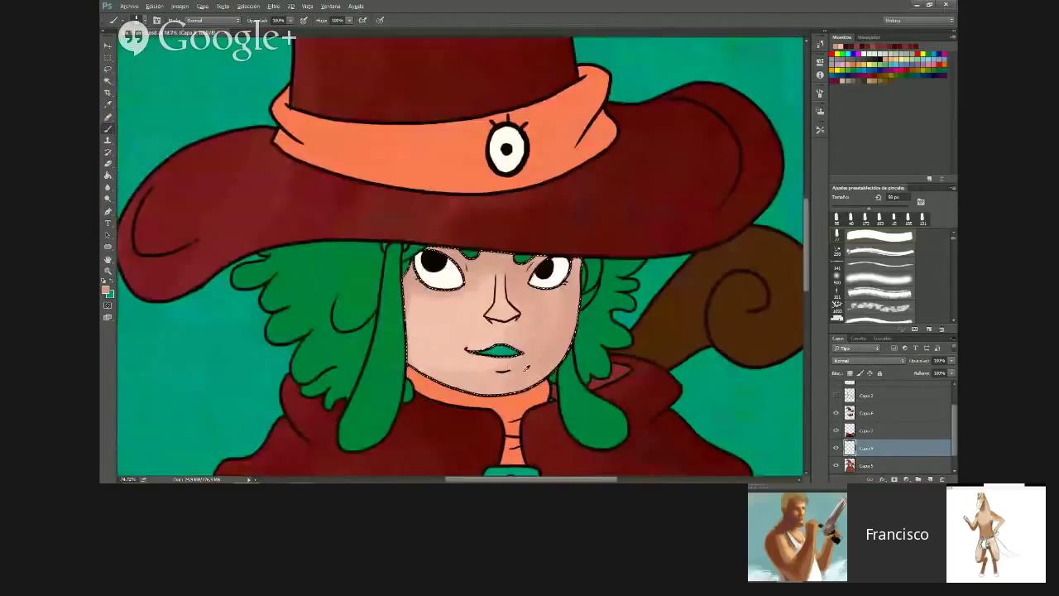
scroll(533, 376, up, 1)
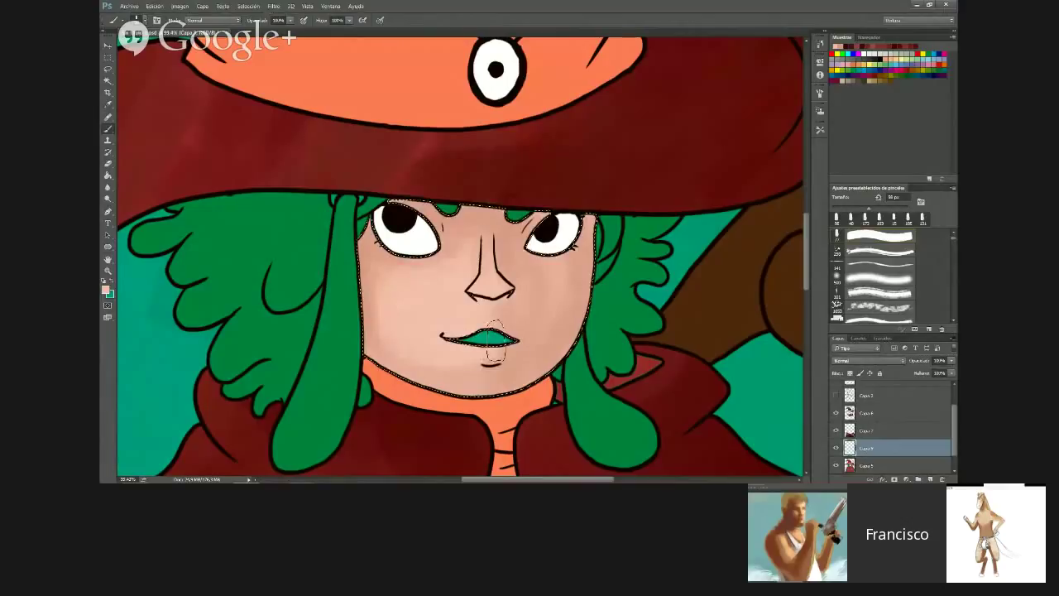
Choose a darker skin tone and deepen the soft shading around the eyes and along the edges of the witch's face
click(106, 288)
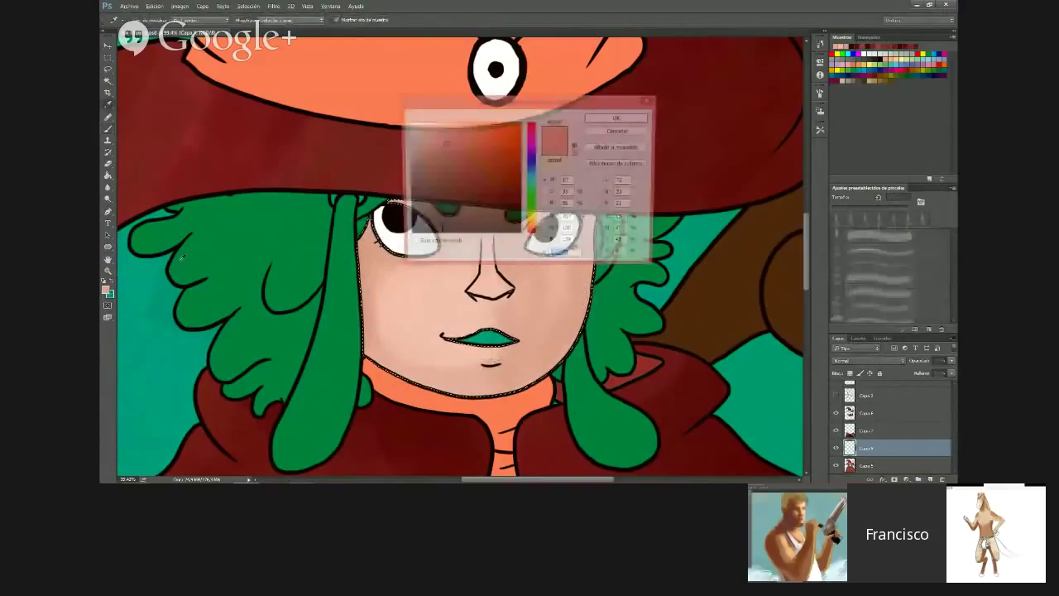
click(634, 120)
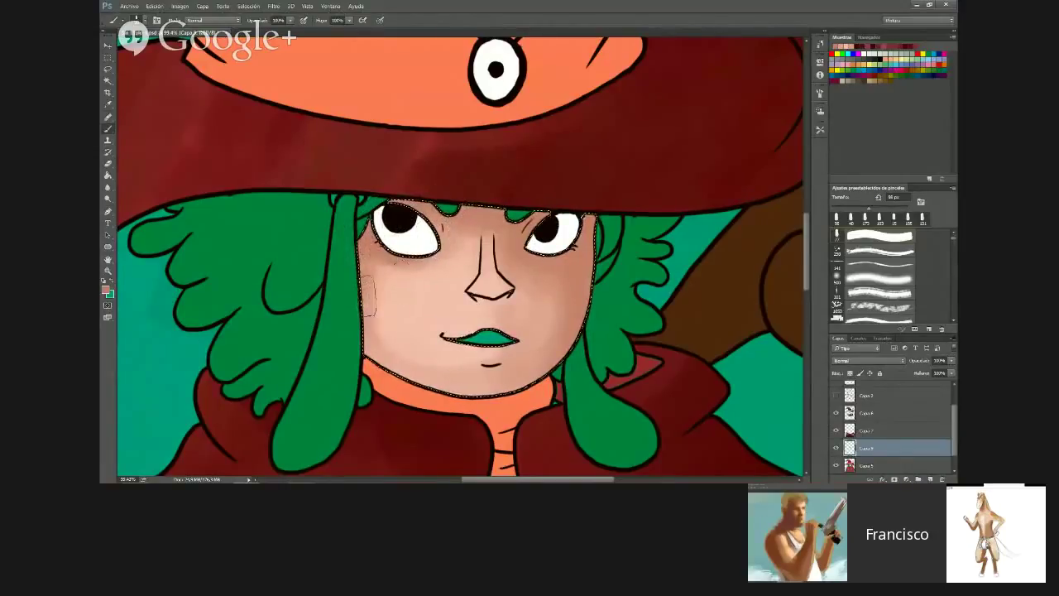
Shift the brush colour to a muted purple, add a new layer, and brush shadows beneath both eyes
click(106, 288)
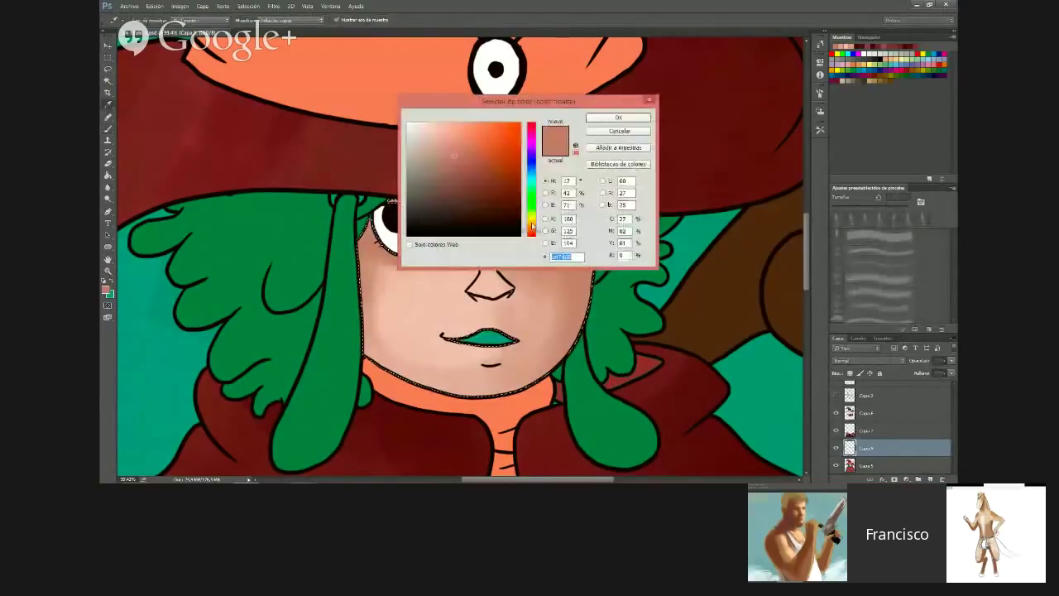
drag(532, 225, 531, 161)
click(618, 117)
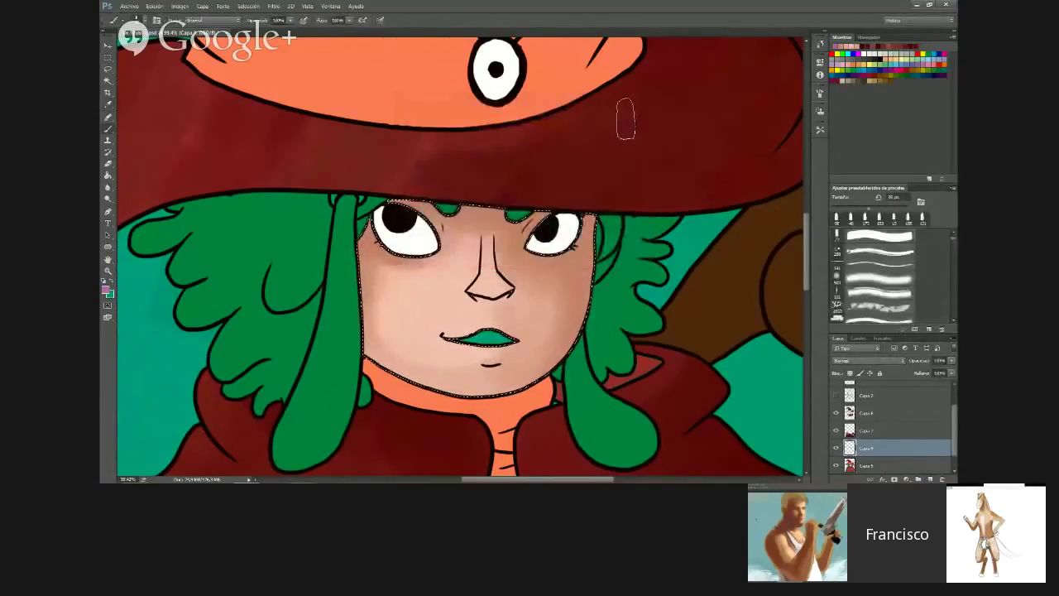
click(930, 479)
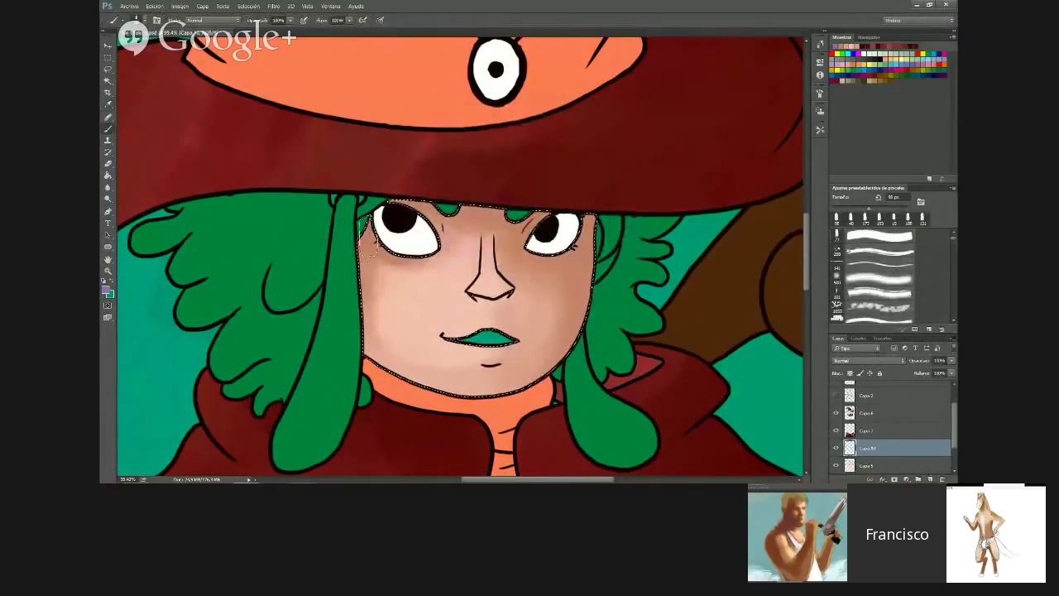
drag(404, 262, 435, 267)
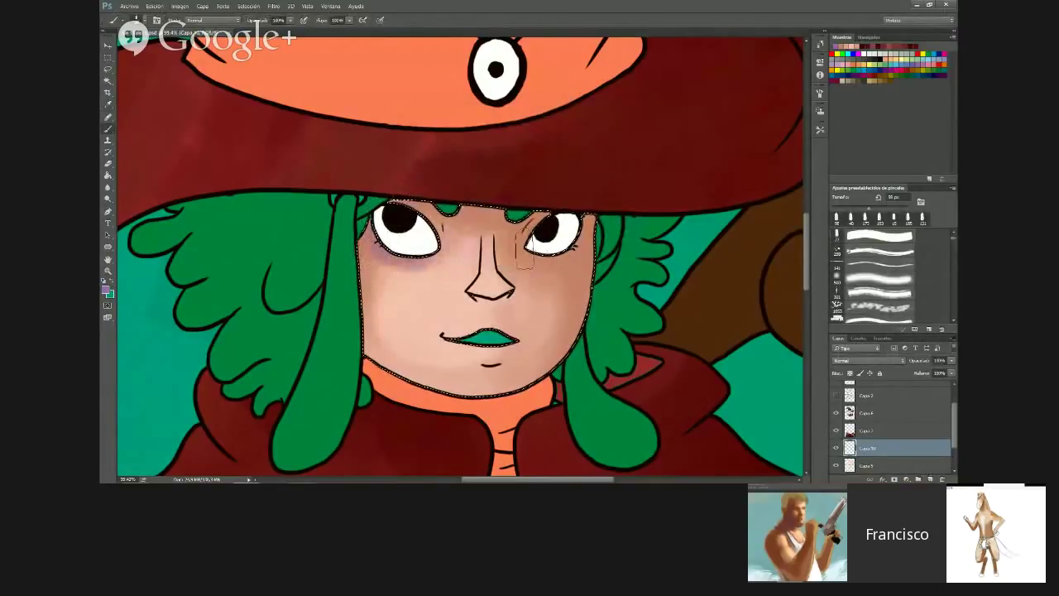
drag(534, 251, 578, 246)
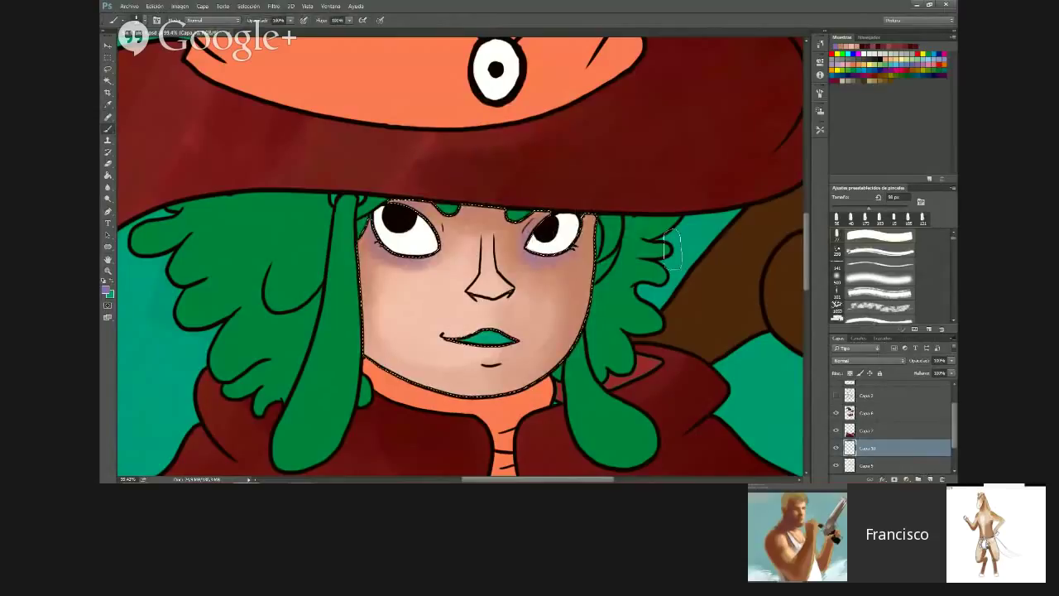
Darken the purple eye shadows with Hue/Saturation and reduce their layer's opacity to roughly half
key(ctrl+u)
drag(629, 318, 613, 323)
click(735, 231)
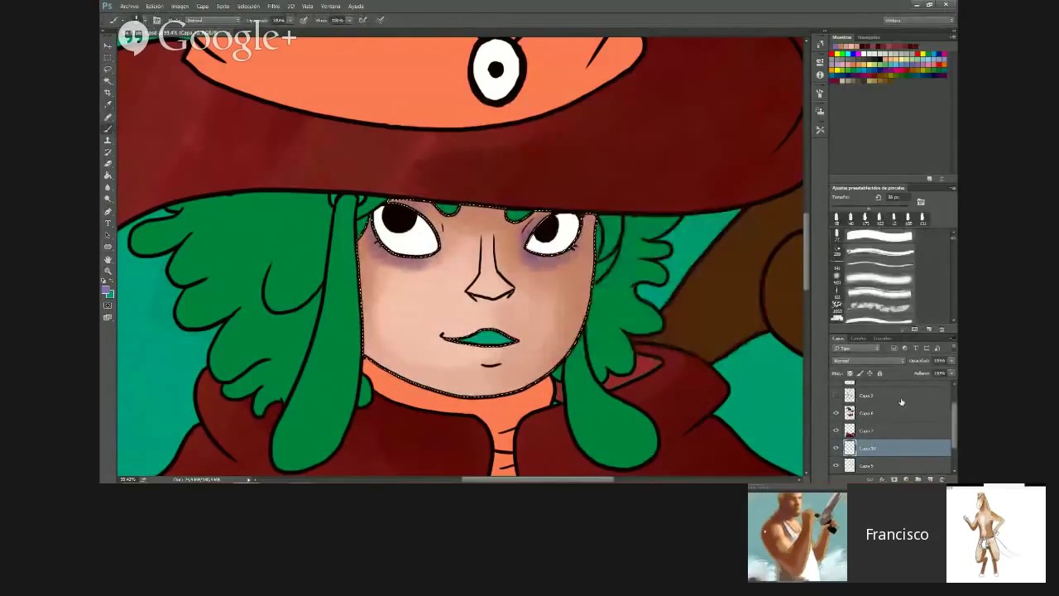
drag(945, 370, 920, 373)
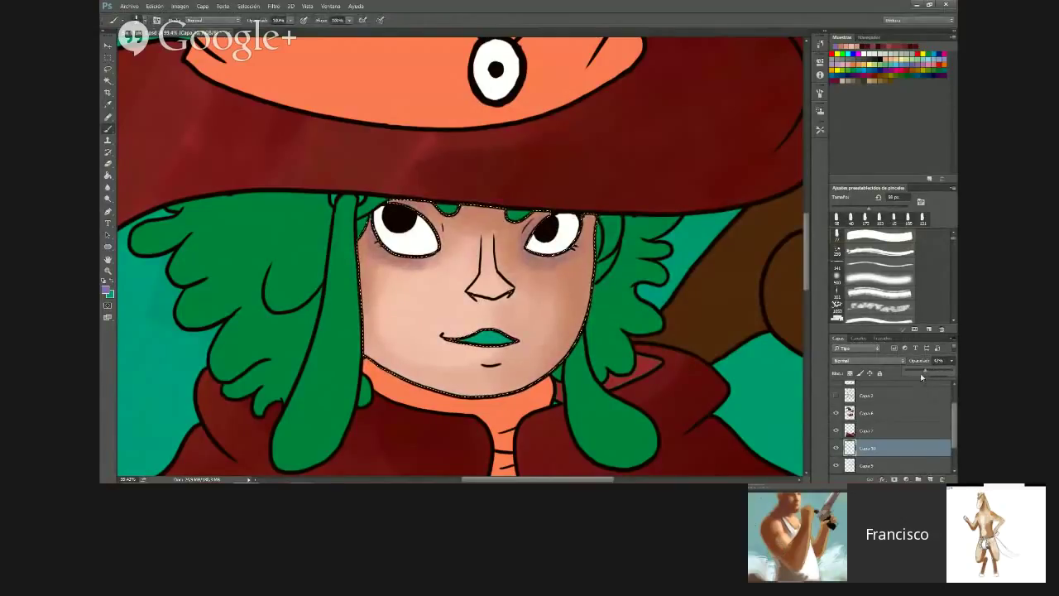
scroll(510, 226, down, 5)
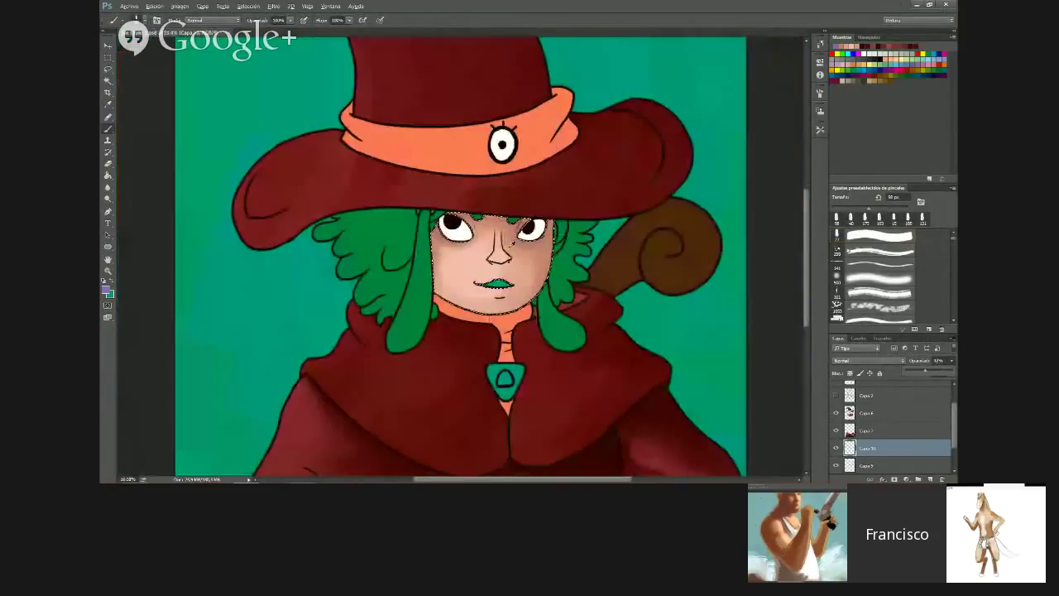
scroll(511, 244, up, 5)
drag(924, 371, 928, 371)
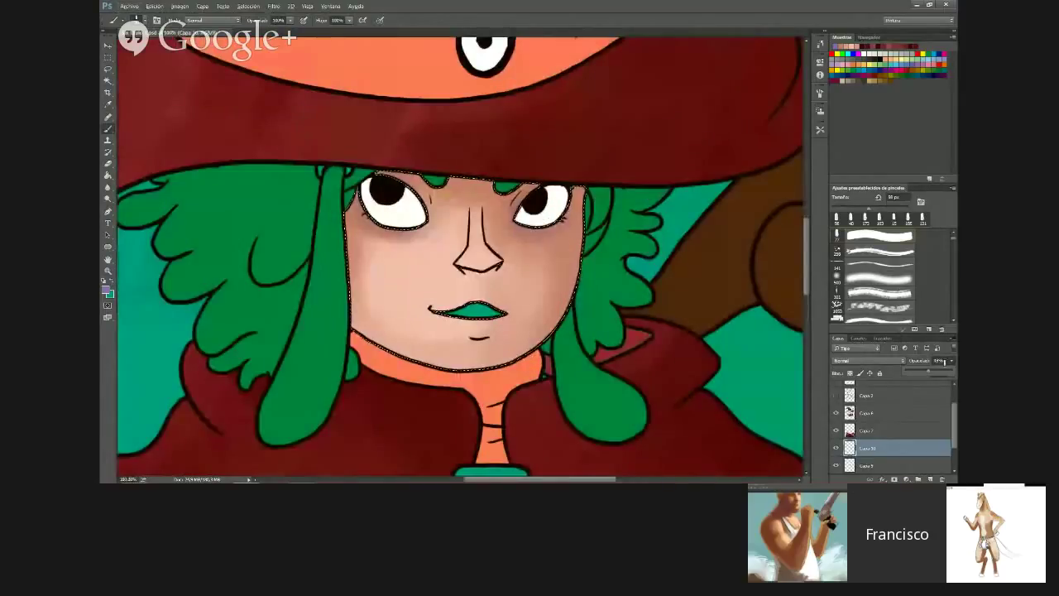
Return to the skin shading layer and brush a brownish skin tone beside the nose and over the face's shaded side
click(868, 465)
click(835, 465)
click(835, 465)
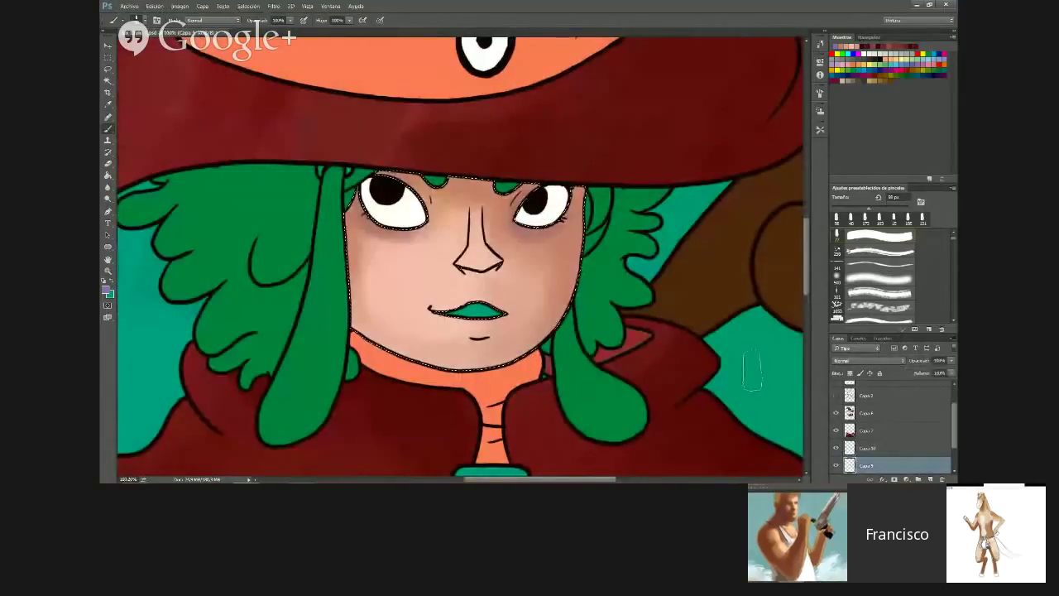
click(105, 290)
click(461, 160)
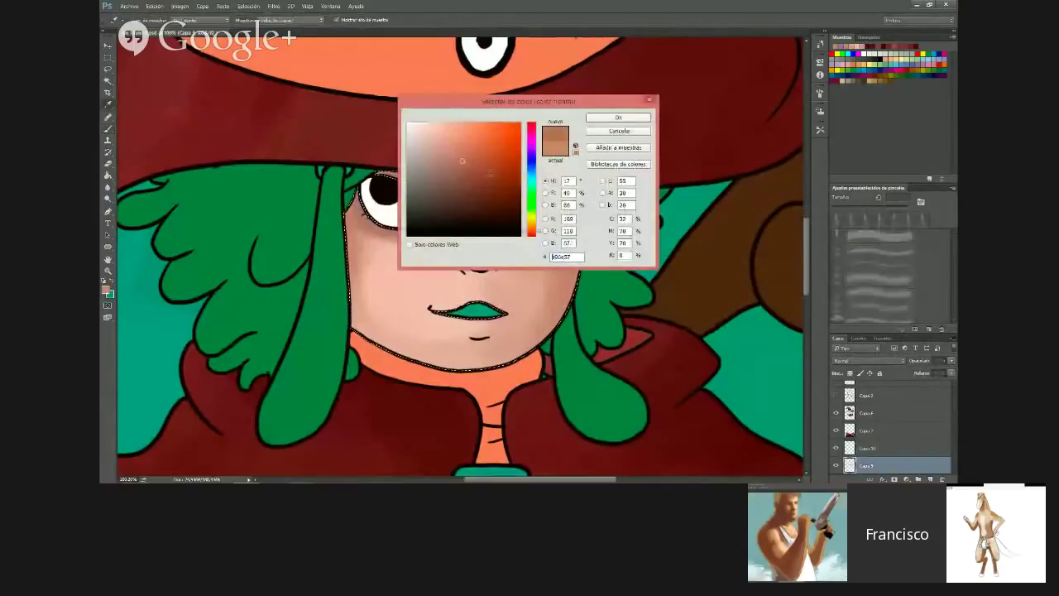
click(620, 130)
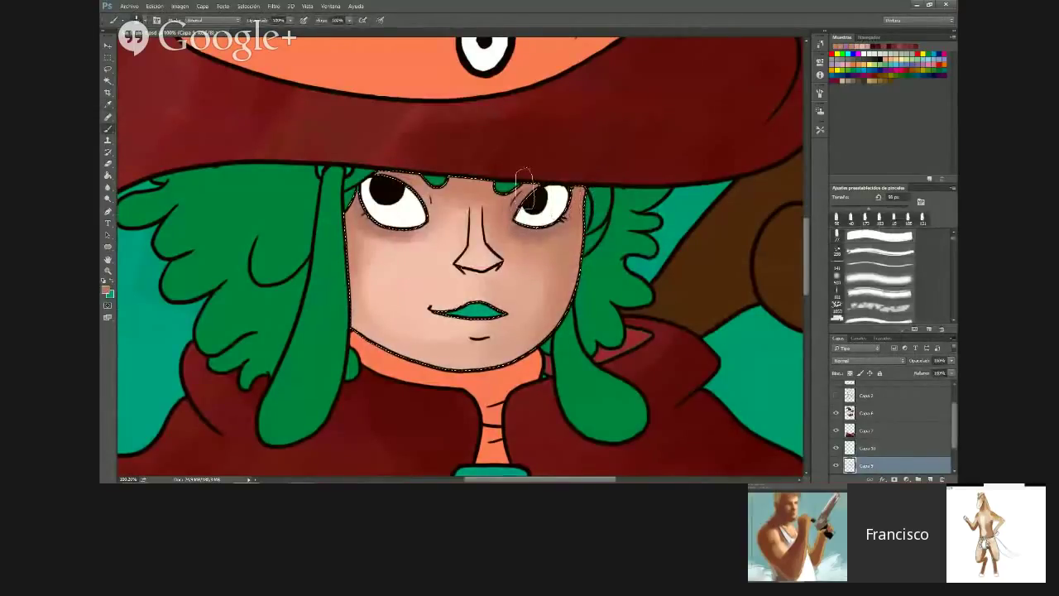
drag(511, 232, 506, 222)
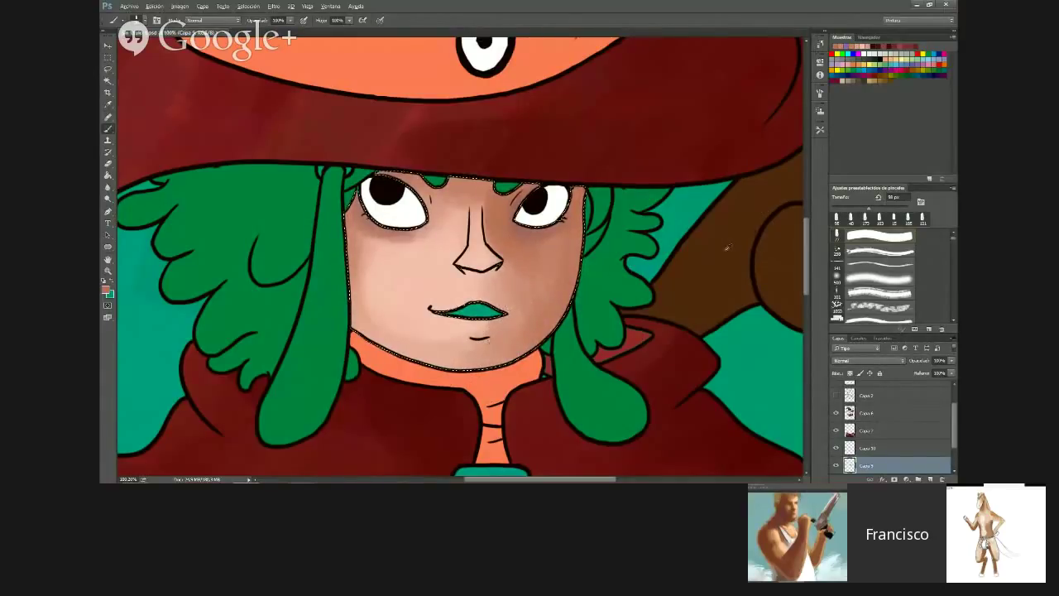
Pick the light skin tone #f3d8ce and brush a soft highlight onto the cheek on the face's lit side
scroll(578, 291, down, 5)
scroll(591, 308, up, 3)
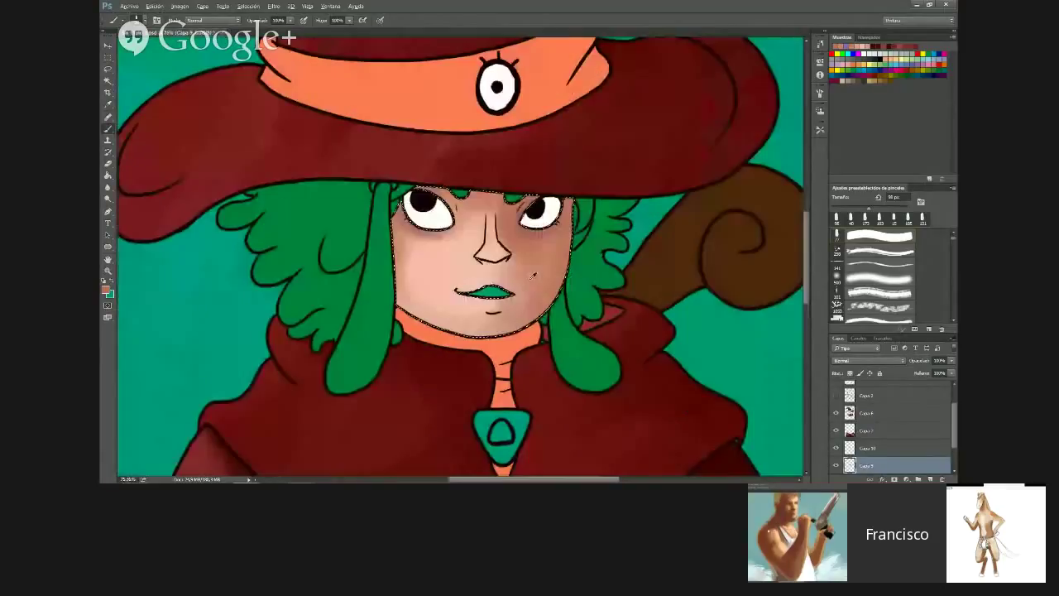
scroll(534, 276, up, 3)
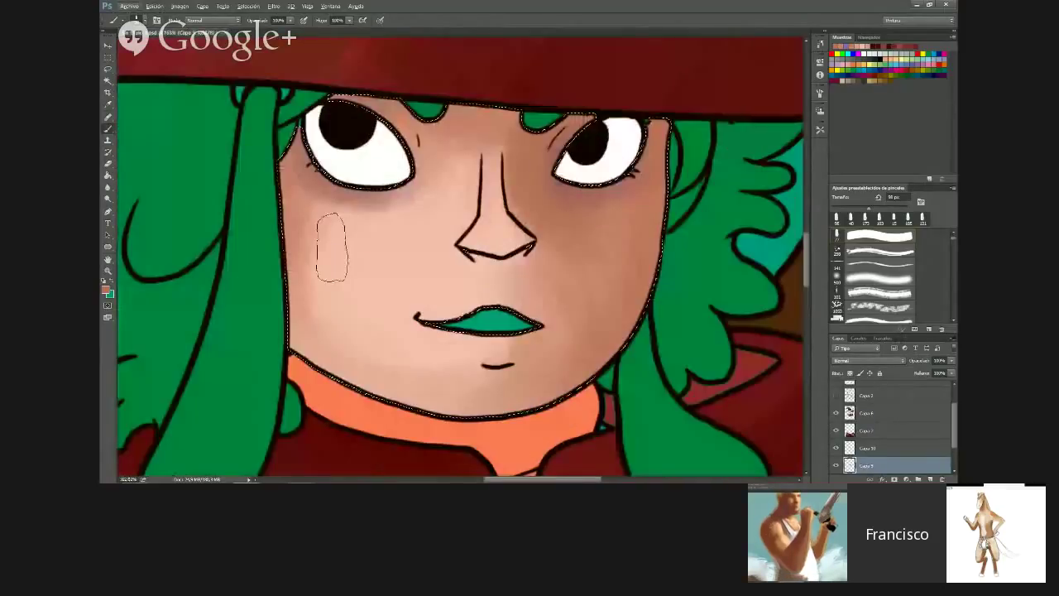
drag(339, 231, 335, 236)
key(i)
click(106, 289)
click(423, 128)
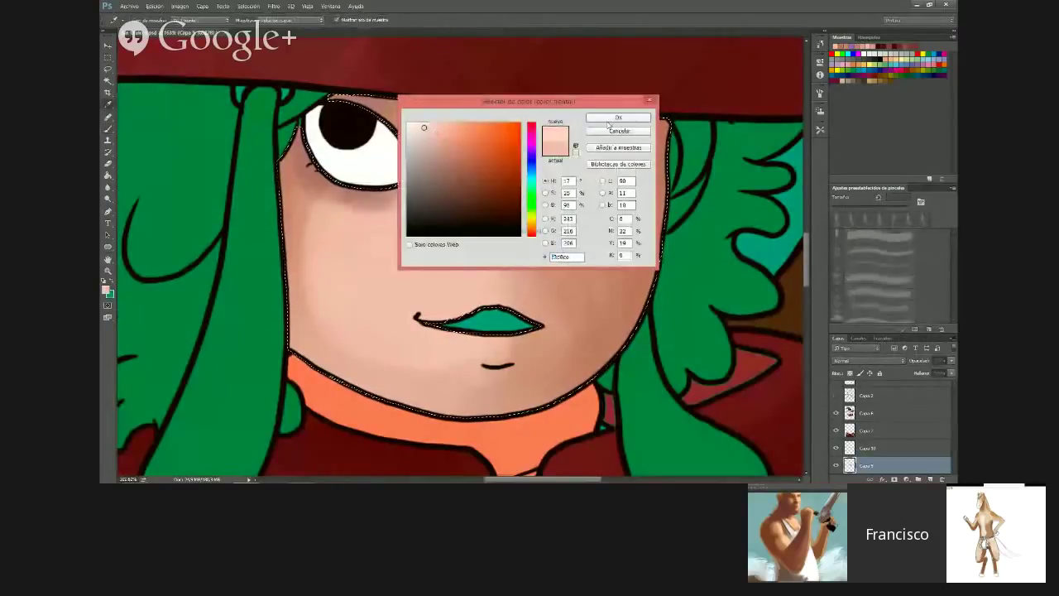
click(612, 119)
key(b)
drag(340, 257, 364, 252)
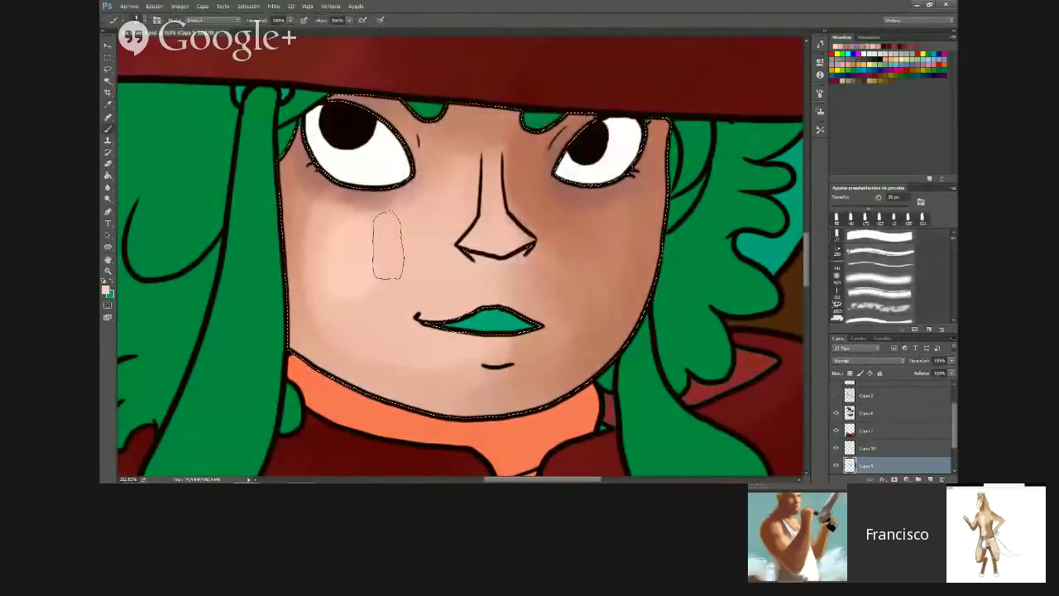
Hide the purple eye shadow layer, sample the shaded skin, and use a darker reddish brown to deepen the shadow around the far eye
scroll(397, 339, down, 2)
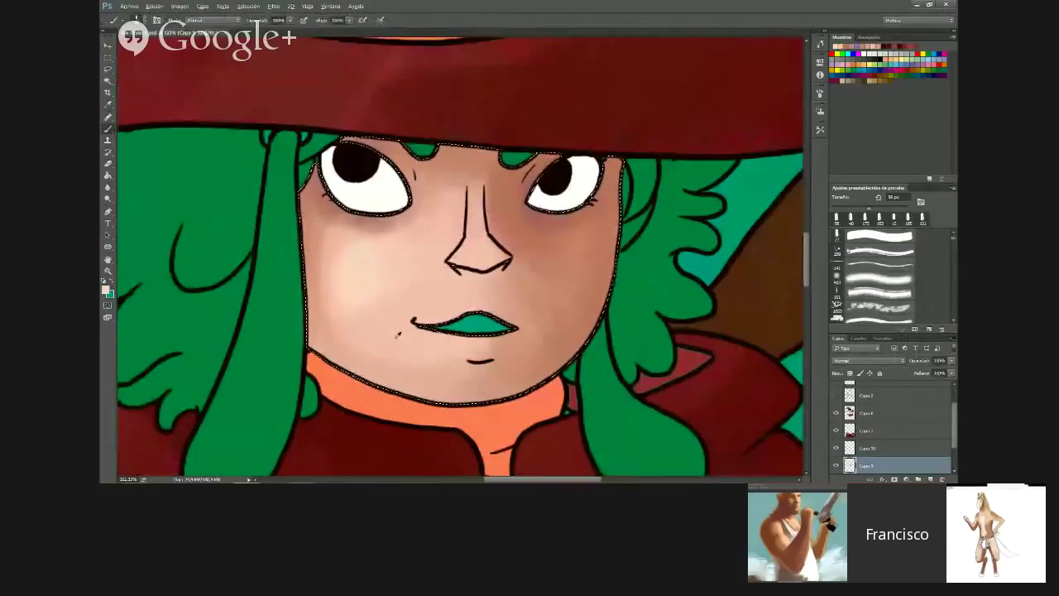
scroll(397, 334, down, 10)
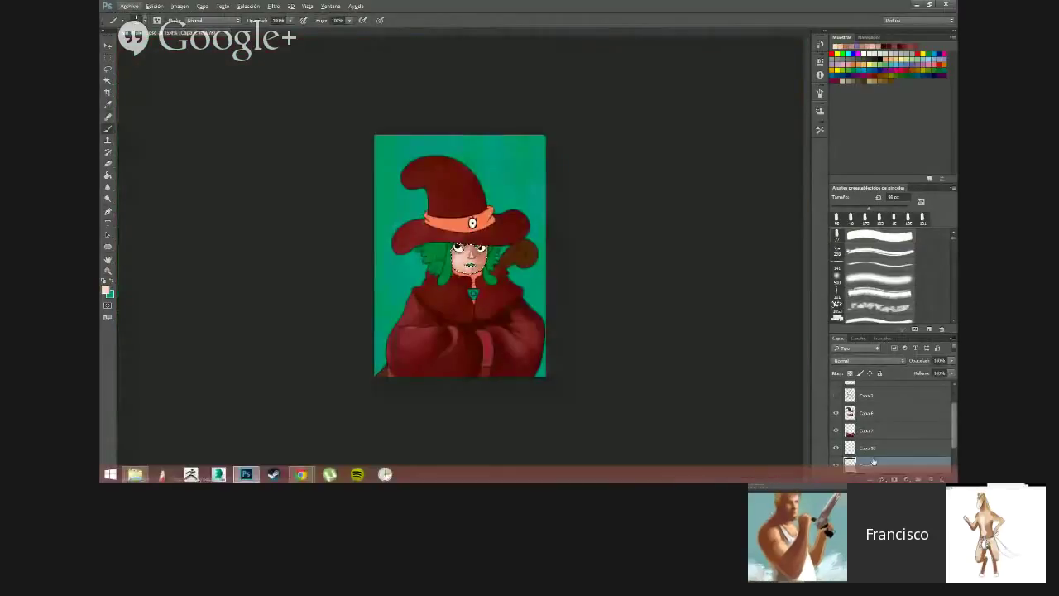
scroll(489, 255, up, 5)
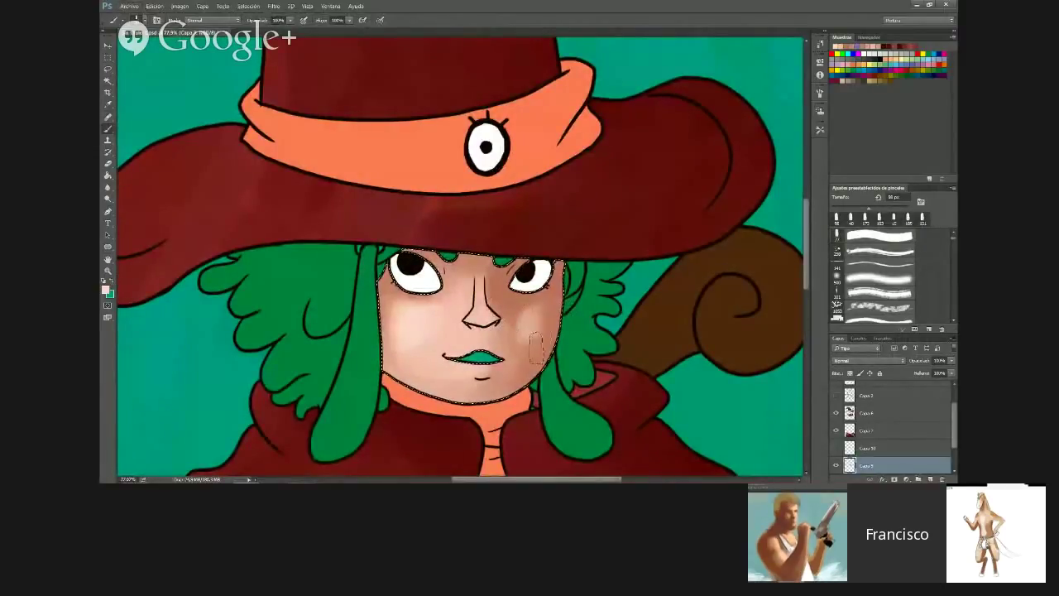
alt+click(525, 372)
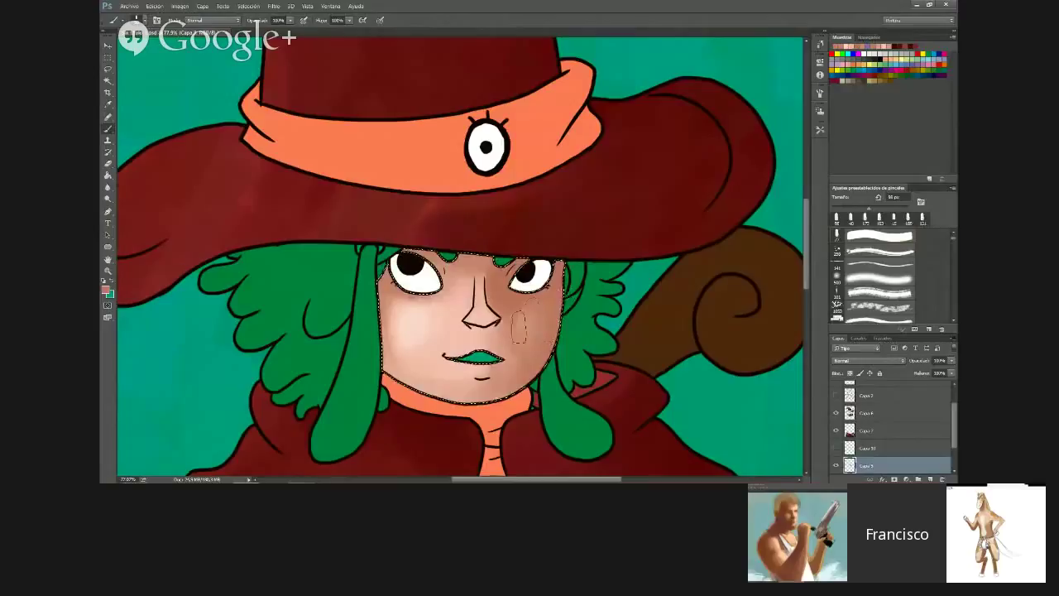
click(105, 288)
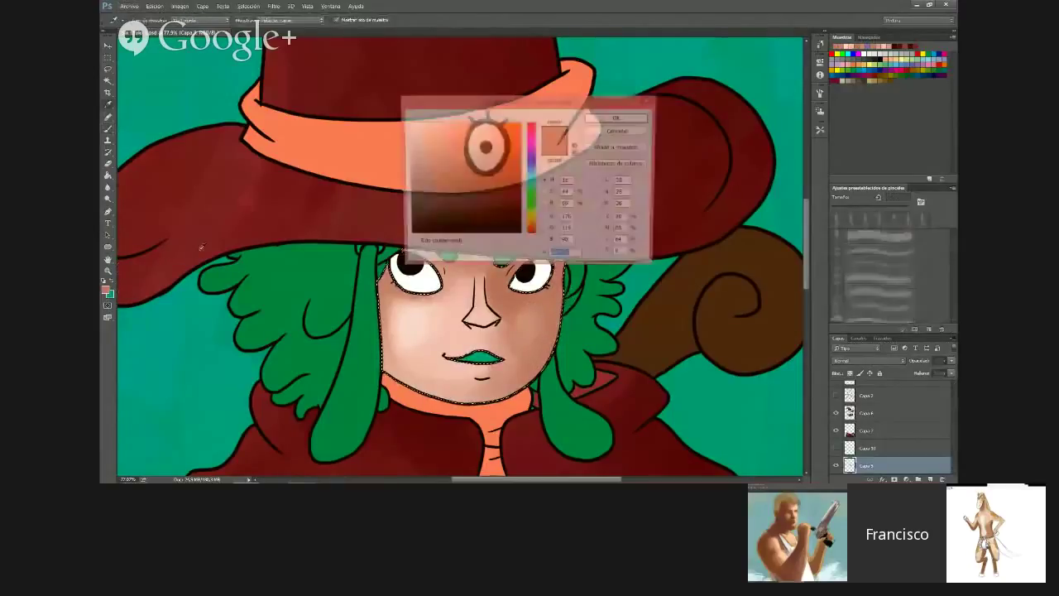
click(470, 175)
click(626, 119)
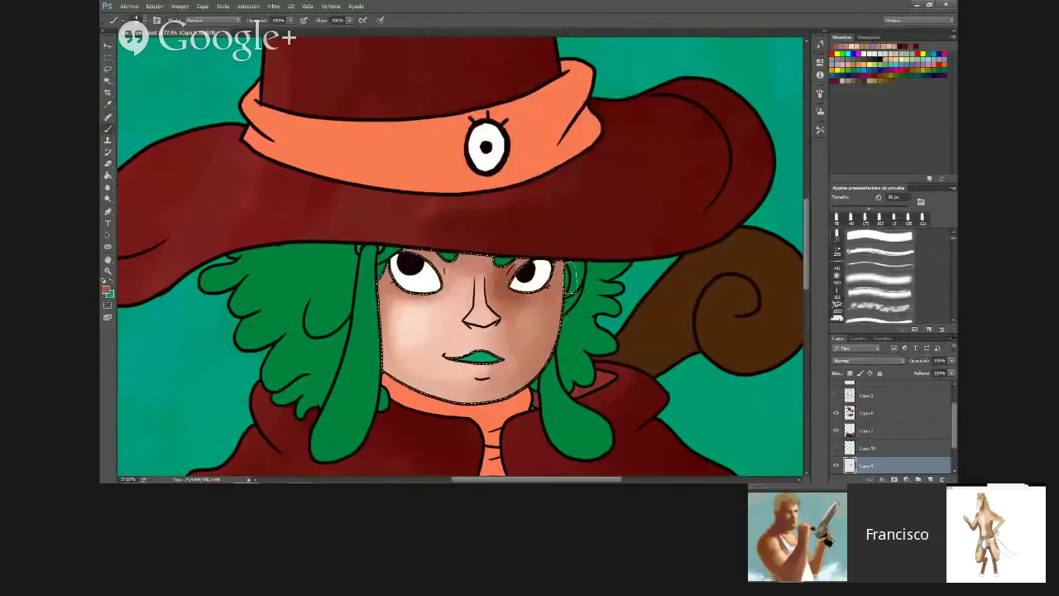
Examine the face shading both close up and against the whole figure, keeping the face selection active
key(ctrl+d)
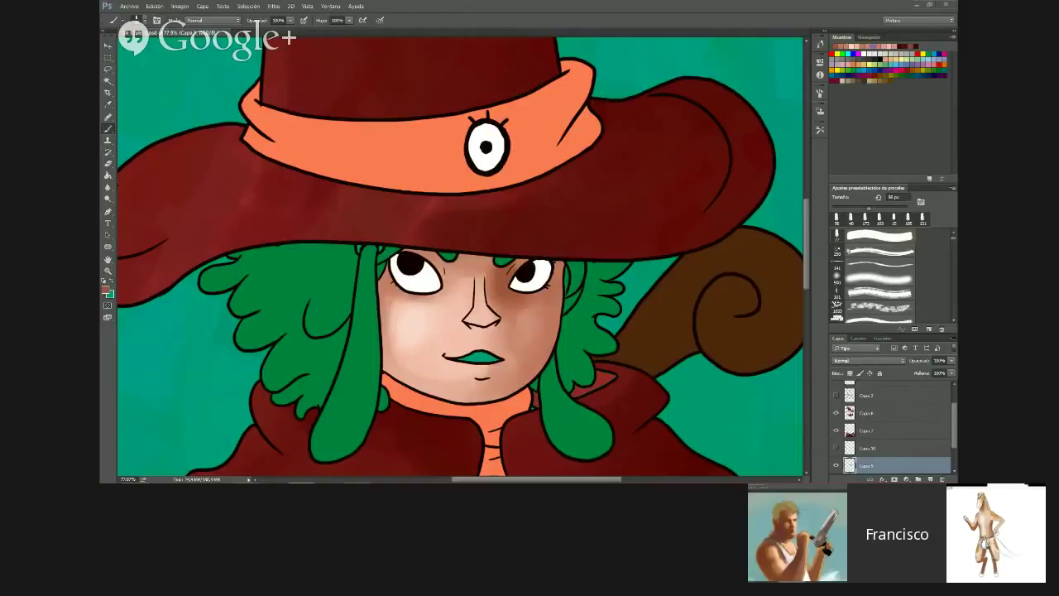
click(554, 4)
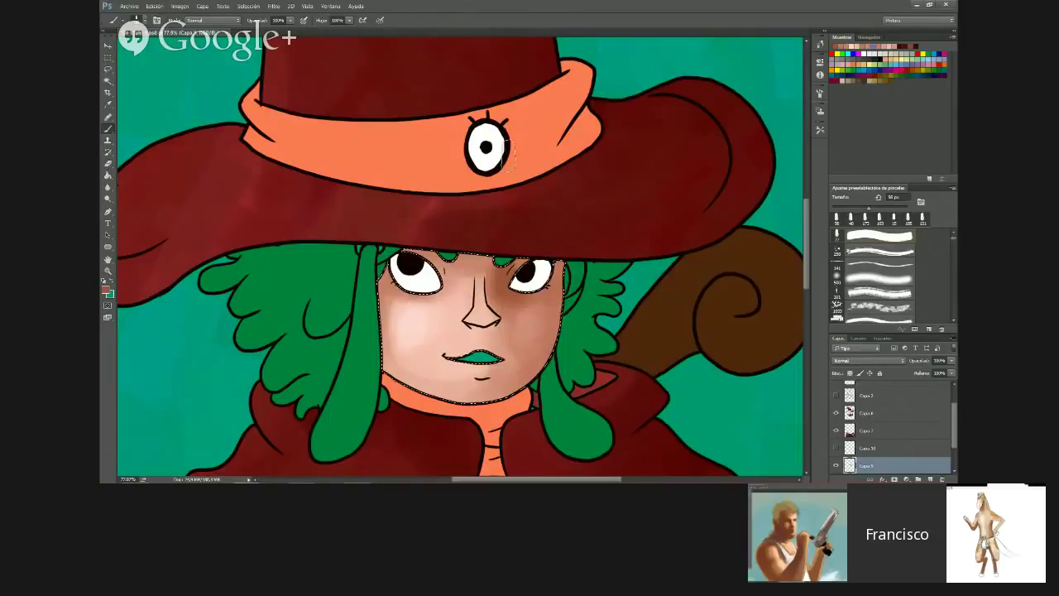
scroll(509, 157, down, 15)
scroll(506, 248, up, 9)
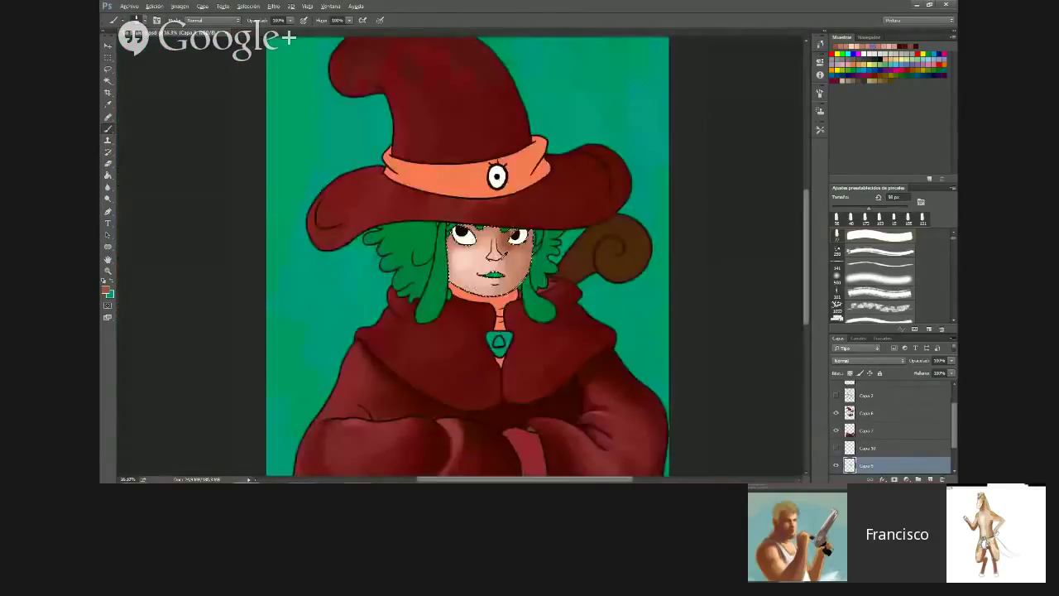
scroll(538, 141, up, 3)
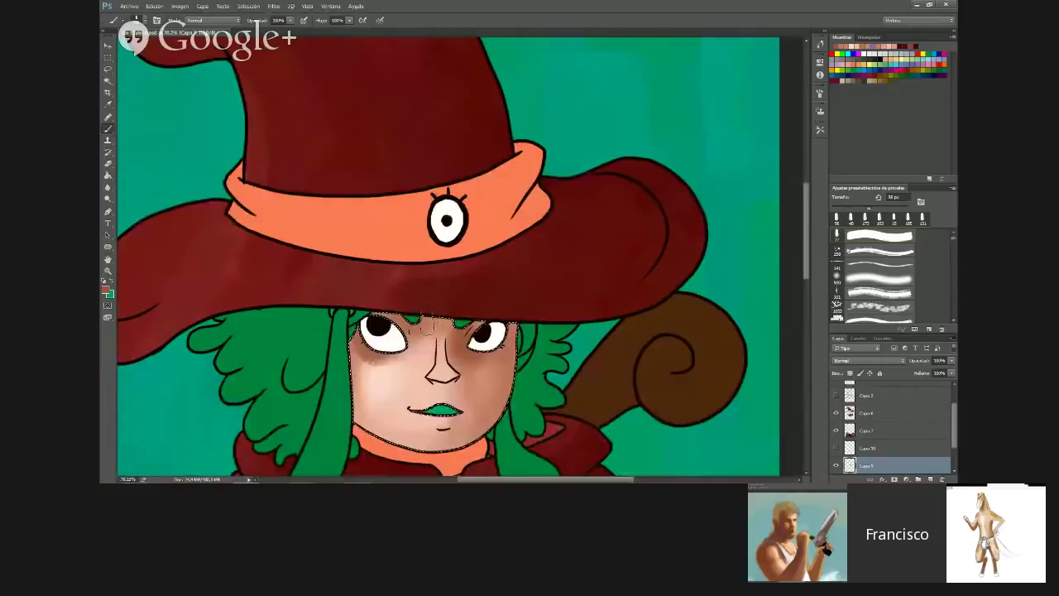
scroll(556, 210, down, 3)
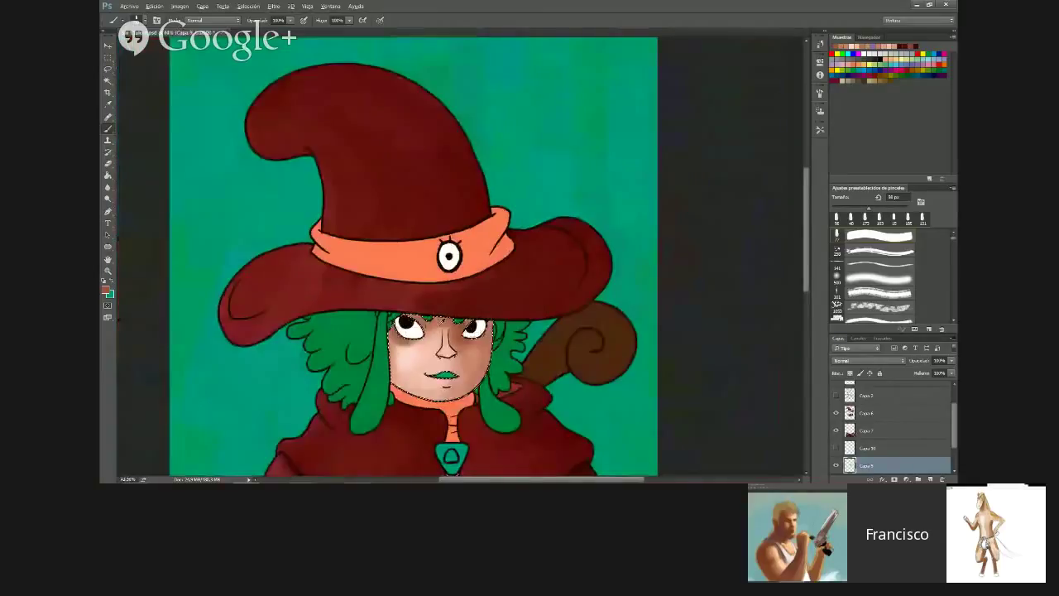
scroll(446, 355, up, 3)
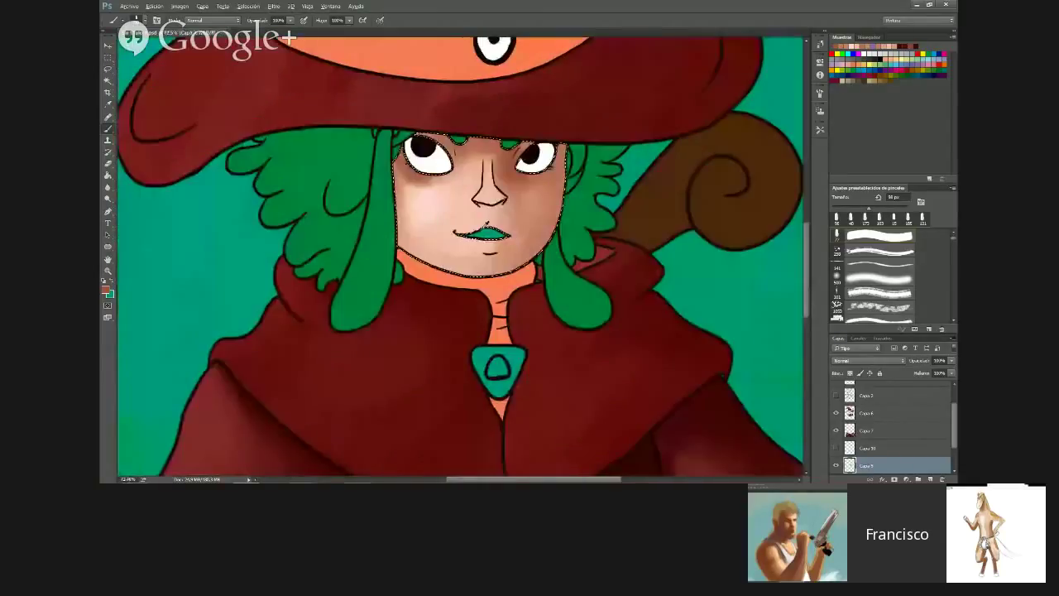
scroll(372, 374, up, 2)
scroll(372, 374, down, 2)
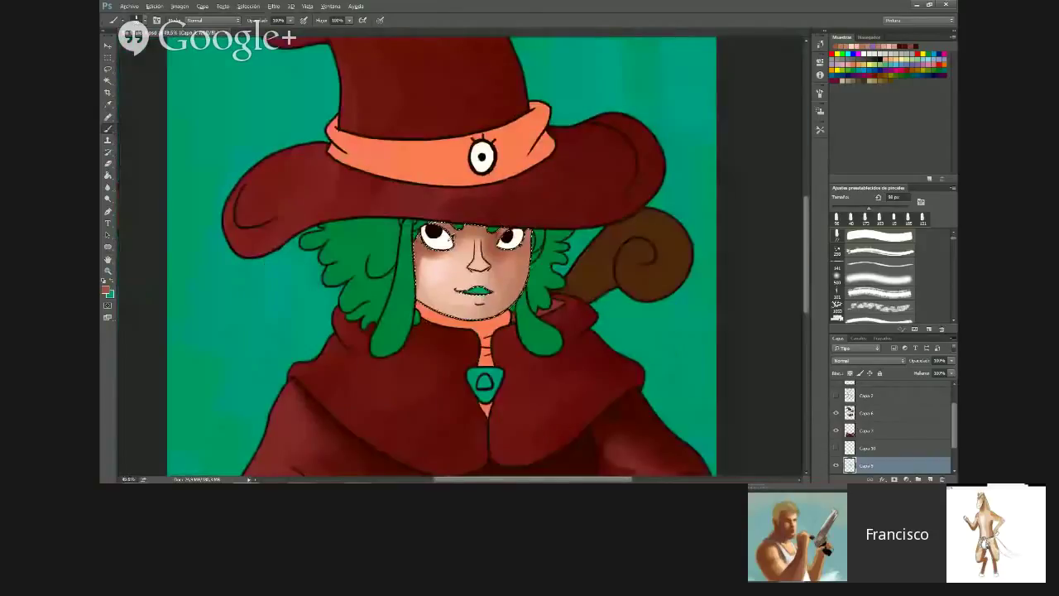
Sample the light cheek tone and brush it along the lower edge of the shadow beneath the larger eye
scroll(484, 121, up, 3)
alt+click(414, 246)
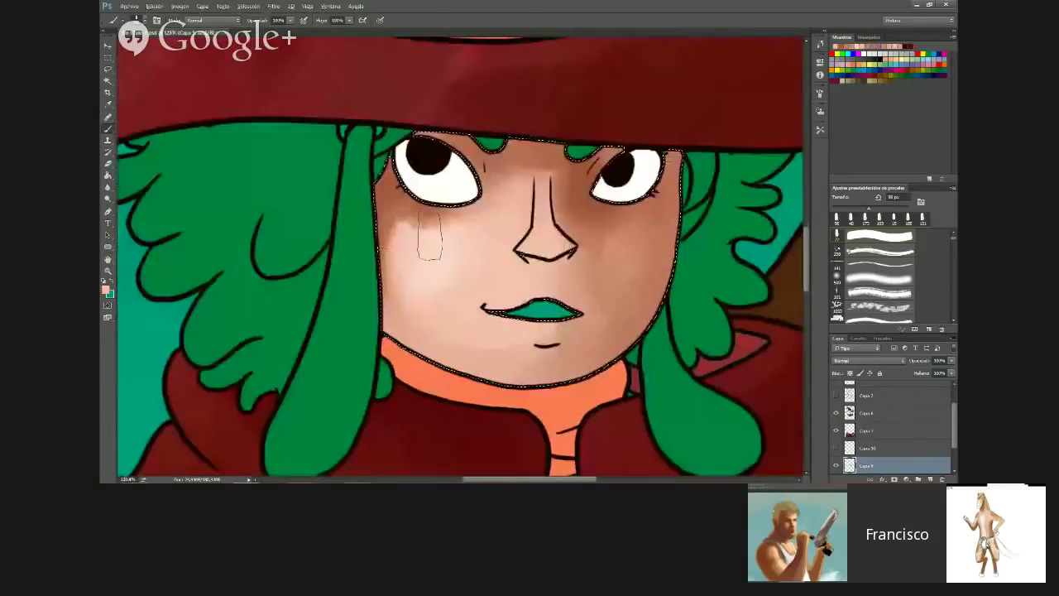
drag(430, 241, 468, 237)
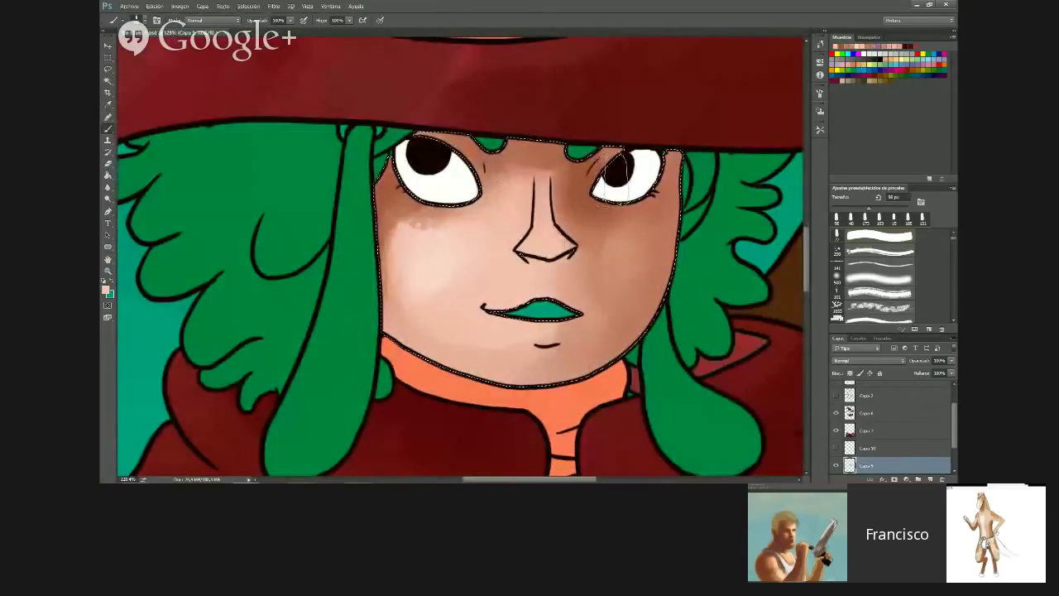
scroll(589, 302, down, 2)
scroll(591, 299, up, 2)
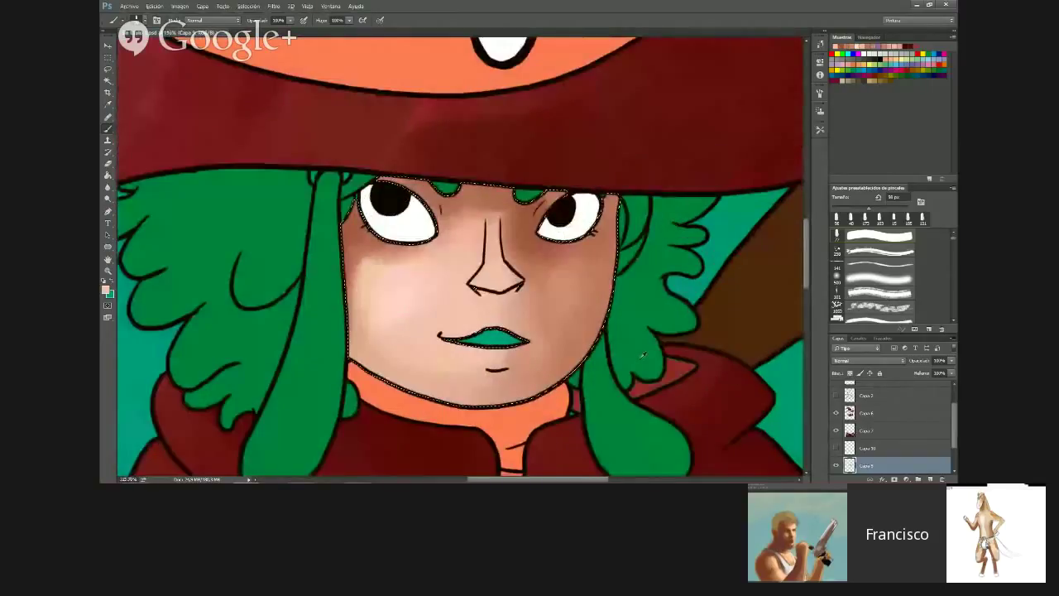
Shade the bridge and side of the nose with sampled skin tones, using a smaller 46 px brush
scroll(553, 300, up, 2)
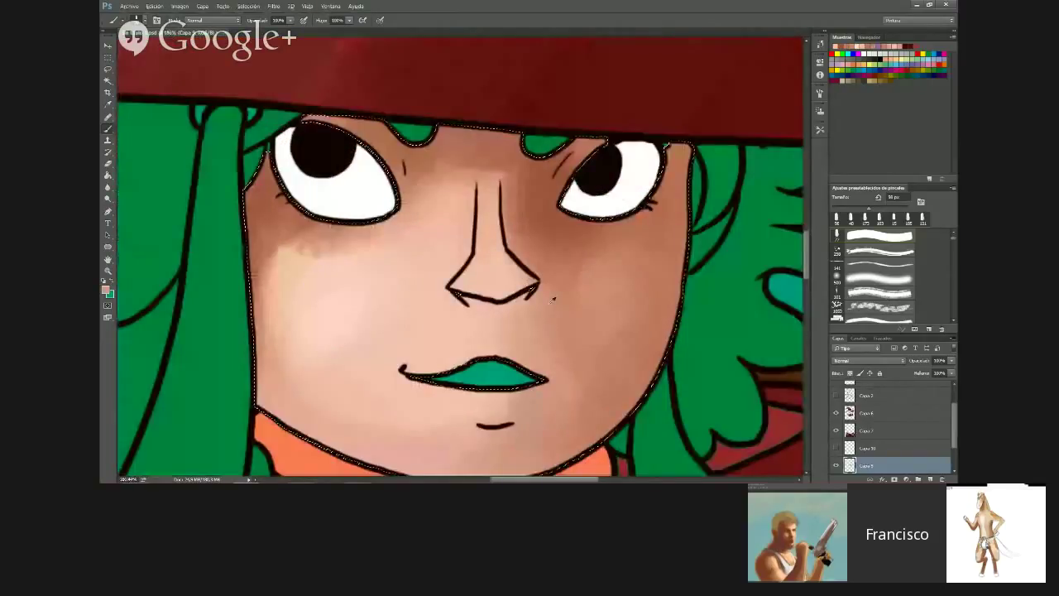
click(139, 20)
click(163, 49)
mouse_move(487, 204)
mouse_down()
mouse_move(498, 250)
mouse_move(478, 273)
mouse_move(527, 291)
mouse_move(471, 283)
mouse_move(500, 290)
mouse_up()
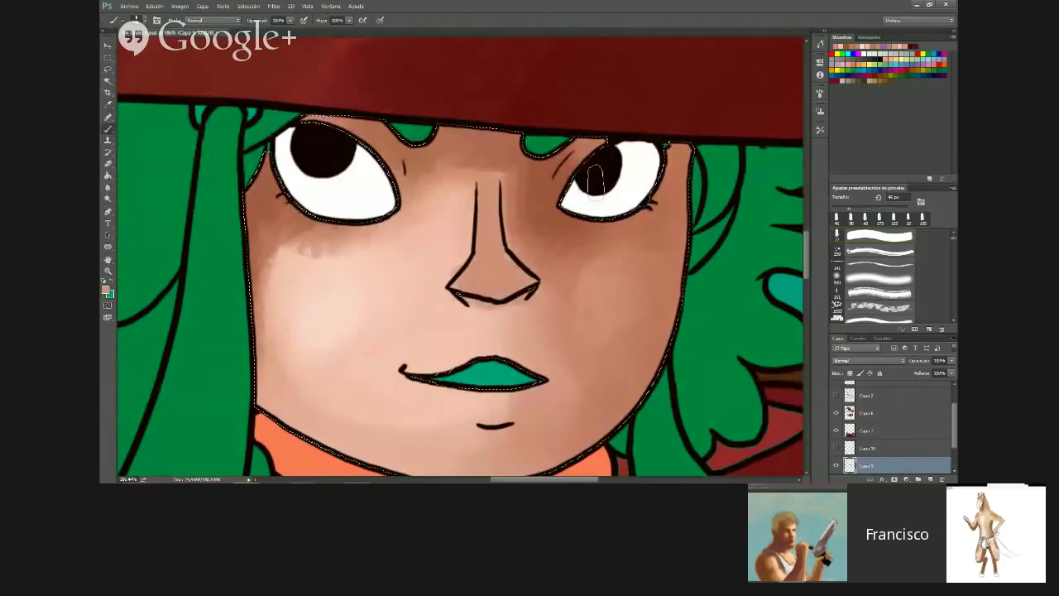
alt+click(537, 201)
mouse_move(488, 192)
mouse_down()
mouse_move(484, 248)
mouse_move(465, 286)
mouse_move(500, 285)
mouse_move(495, 264)
mouse_move(521, 284)
mouse_up()
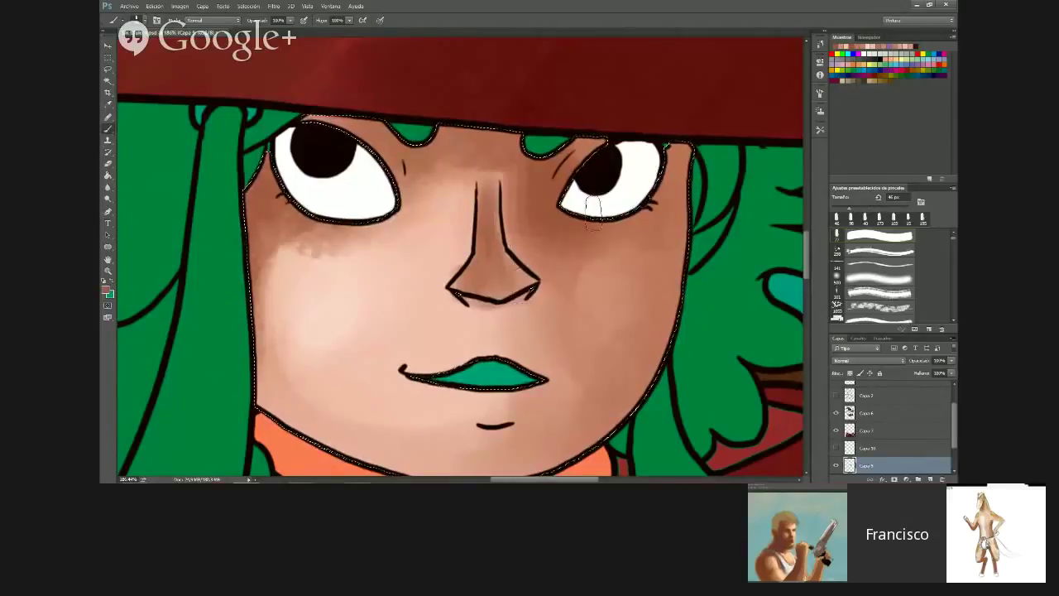
Check the nose shading against the whole figure and clear the face selection
key(ctrl+0)
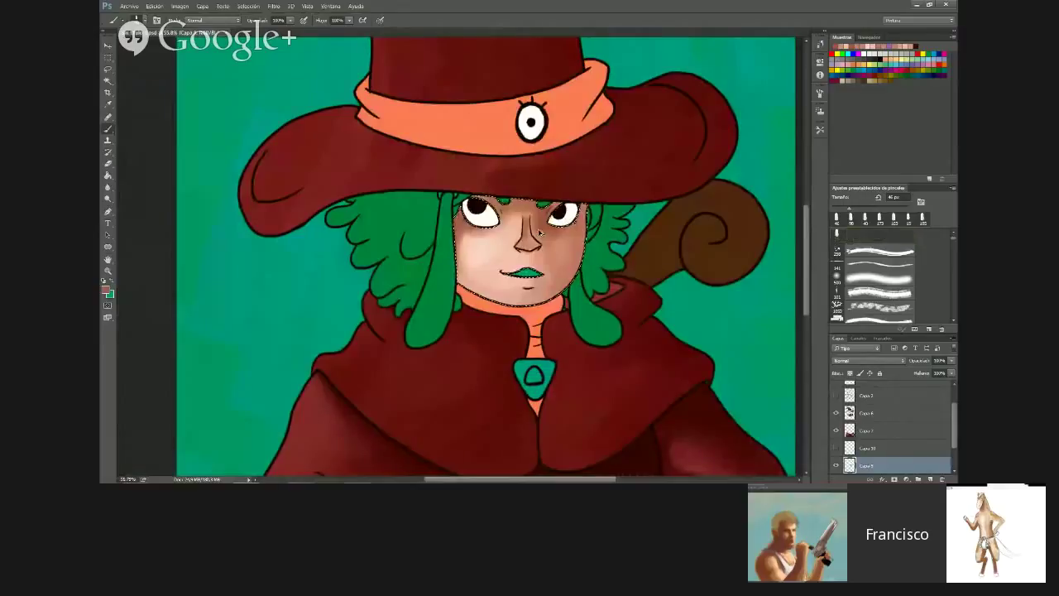
scroll(540, 234, up, 1)
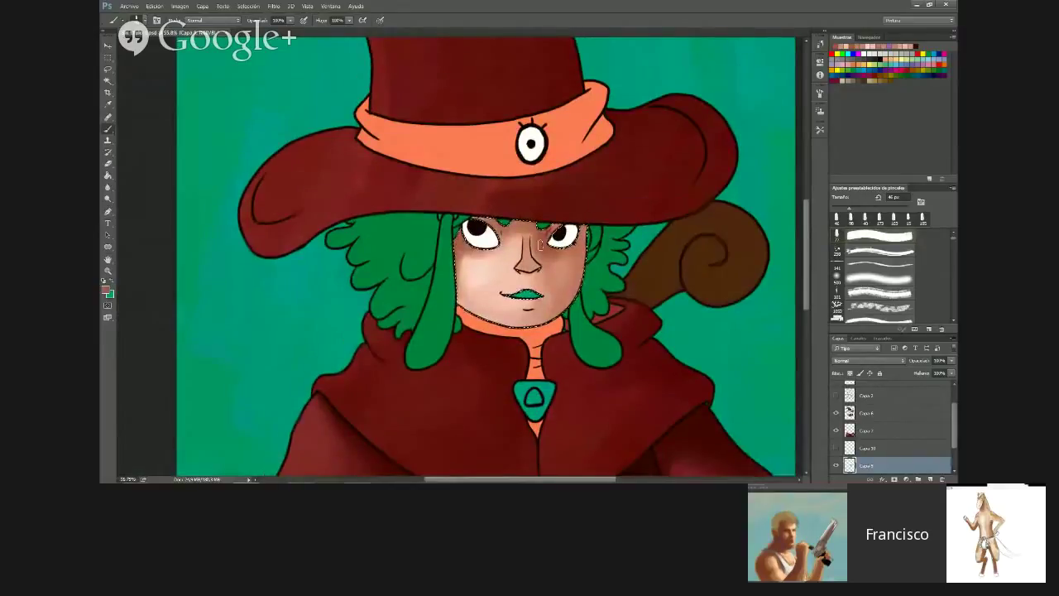
scroll(539, 245, up, 2)
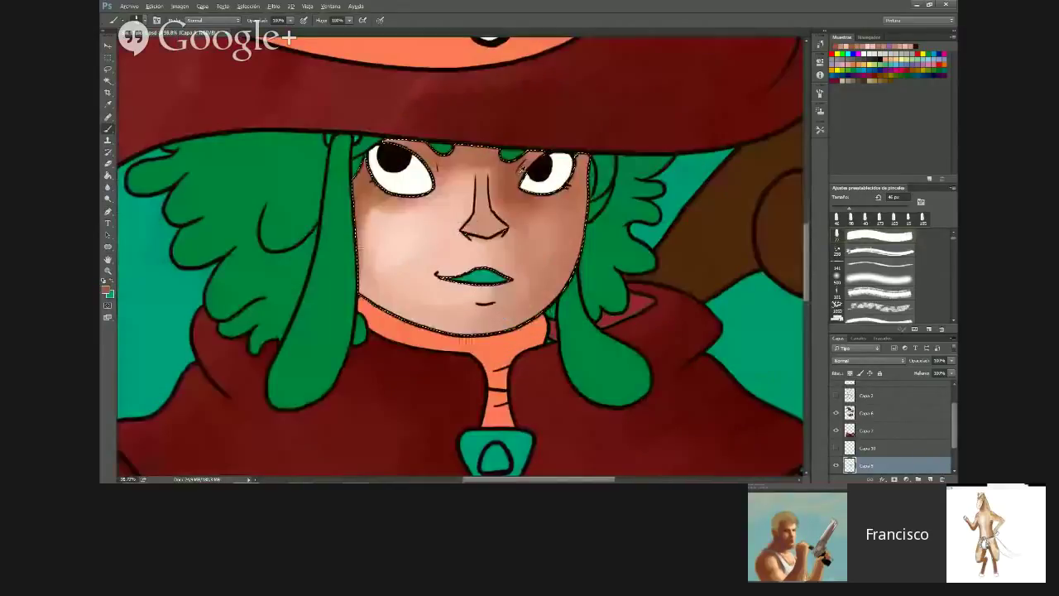
key(ctrl+0)
click(109, 58)
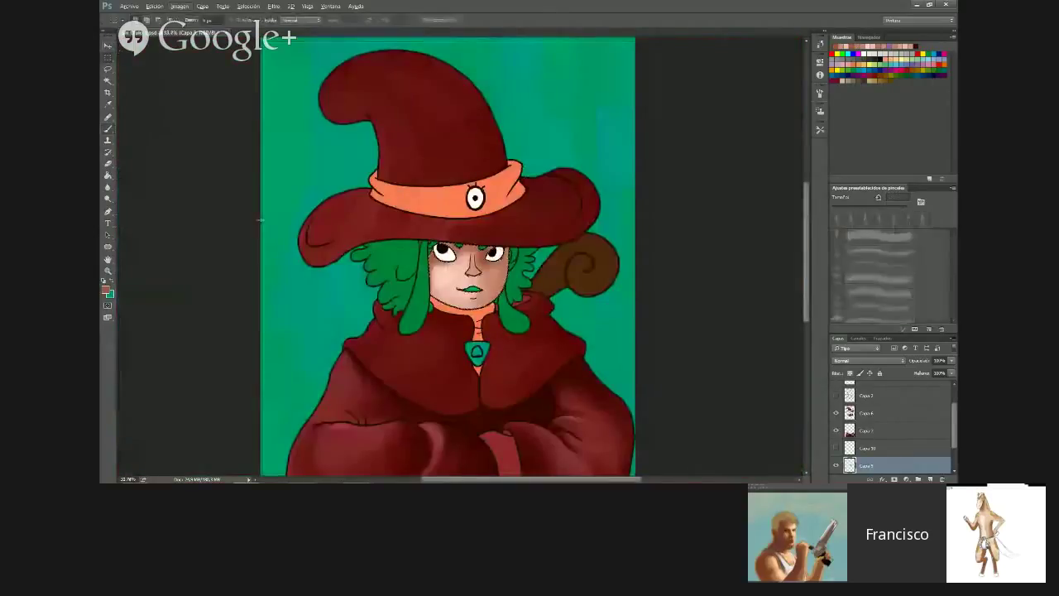
click(262, 221)
Toggle the line art layer Capa 4 to compare the painting, leaving the layer hidden
scroll(276, 223, down, 3)
scroll(495, 265, up, 3)
scroll(836, 398, up, 2)
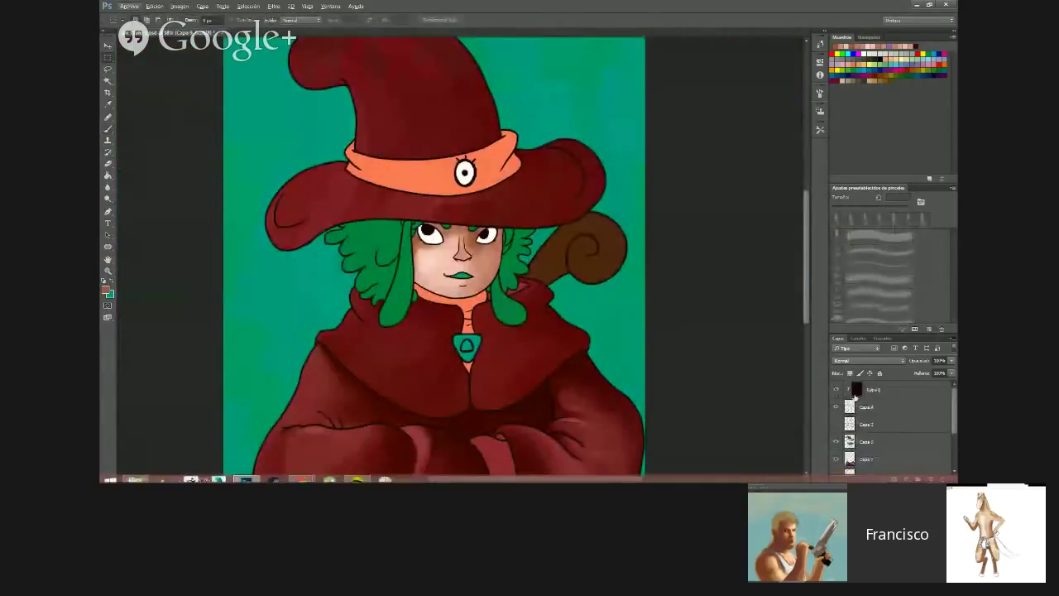
click(835, 407)
click(836, 406)
click(835, 405)
scroll(563, 226, down, 3)
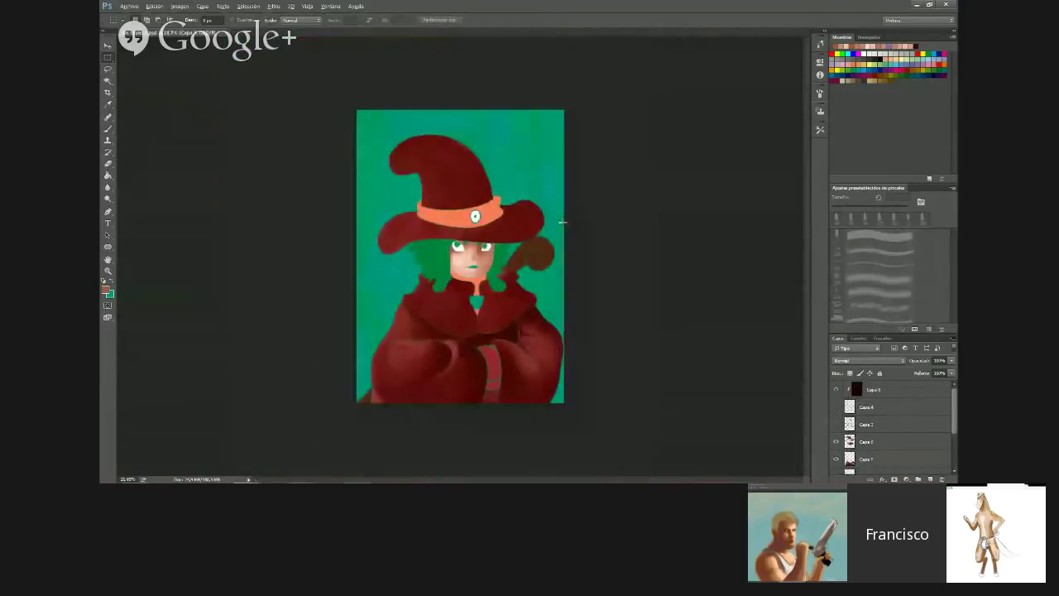
Drop the active selection running around the face and the canvas edge
scroll(563, 225, up, 2)
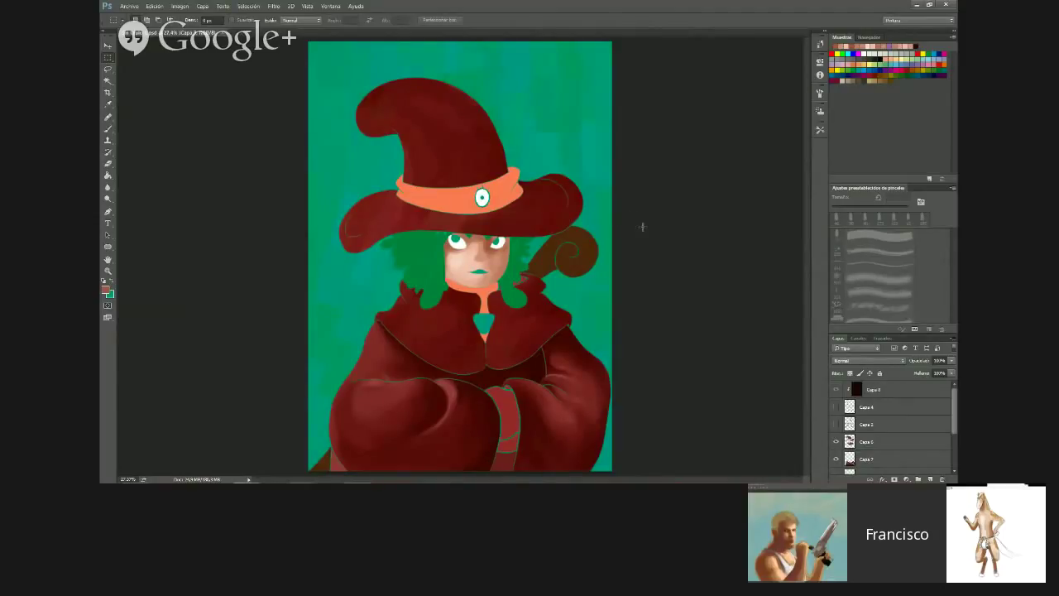
scroll(519, 251, up, 8)
scroll(383, 300, up, 1)
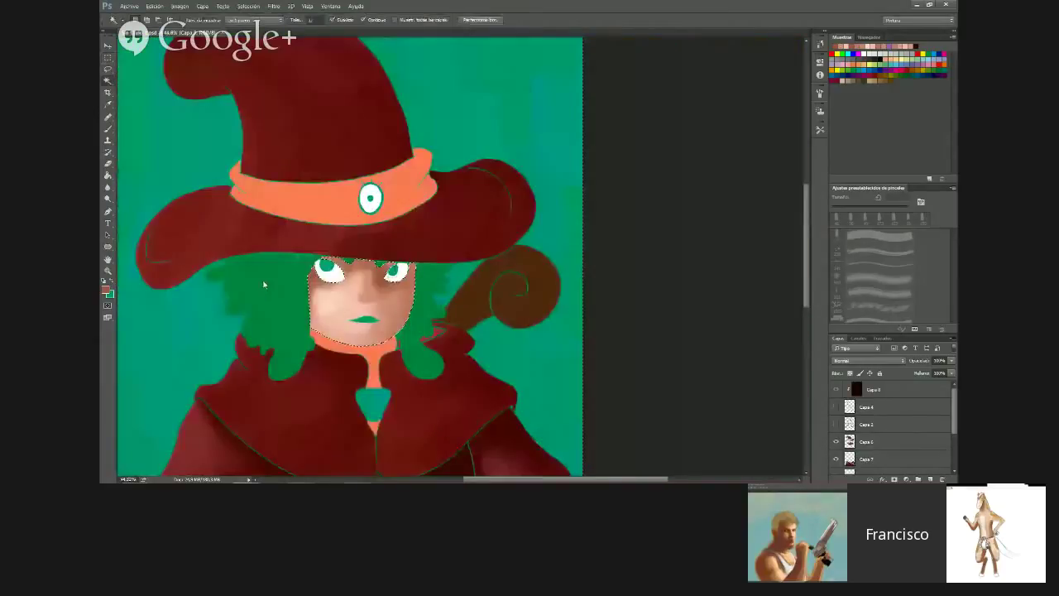
click(108, 59)
click(605, 168)
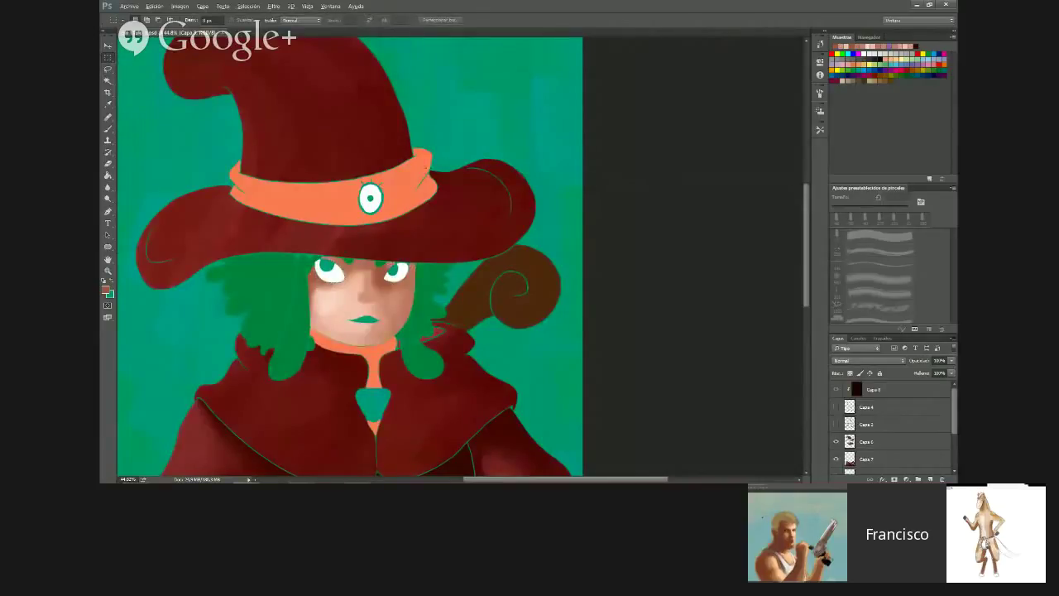
Examine the painted hat, face, cape and sleeves without the line art, both close up and at full view
scroll(617, 241, down, 7)
key(ctrl+plus)
key(ctrl+plus)
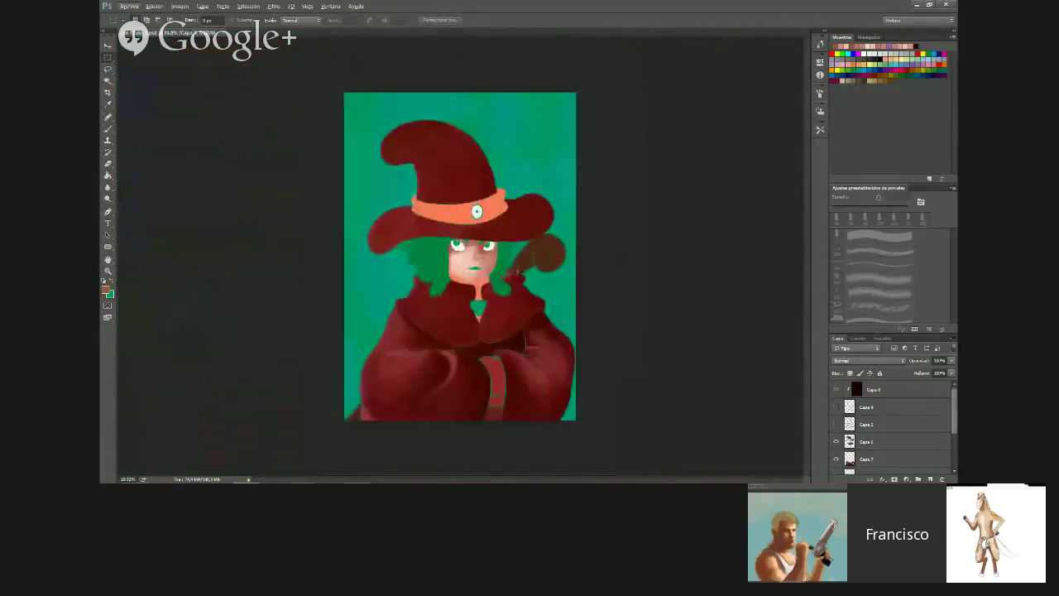
scroll(414, 317, up, 7)
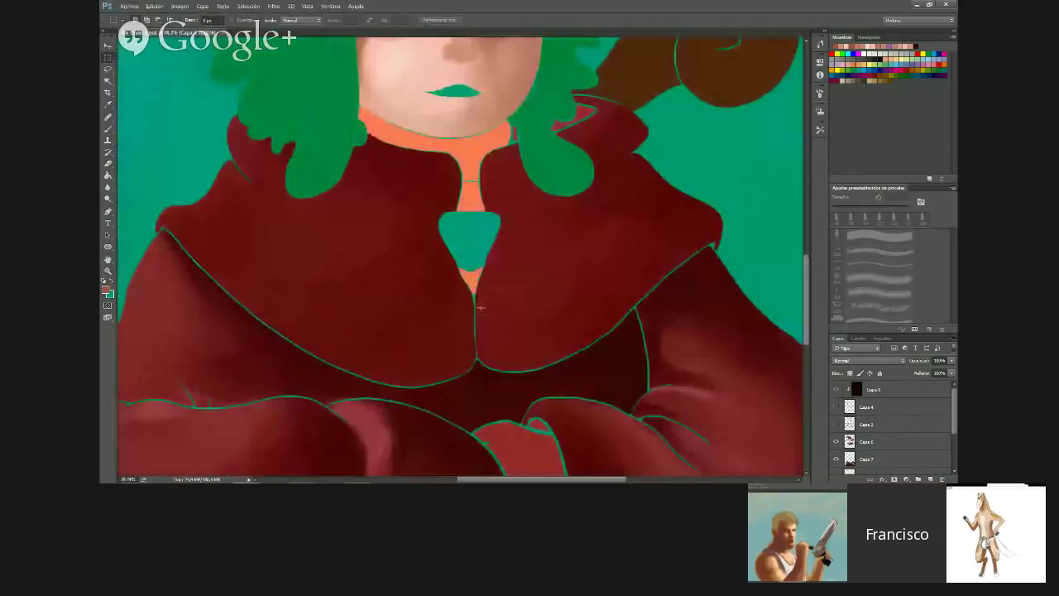
scroll(480, 307, down, 4)
scroll(507, 259, up, 2)
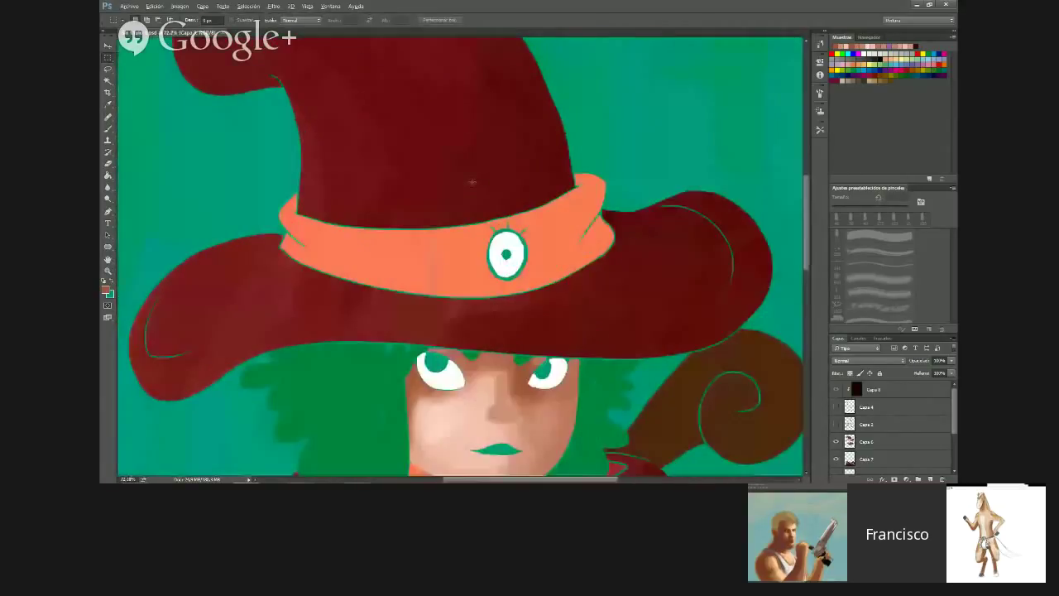
scroll(507, 261, down, 4)
scroll(512, 271, up, 6)
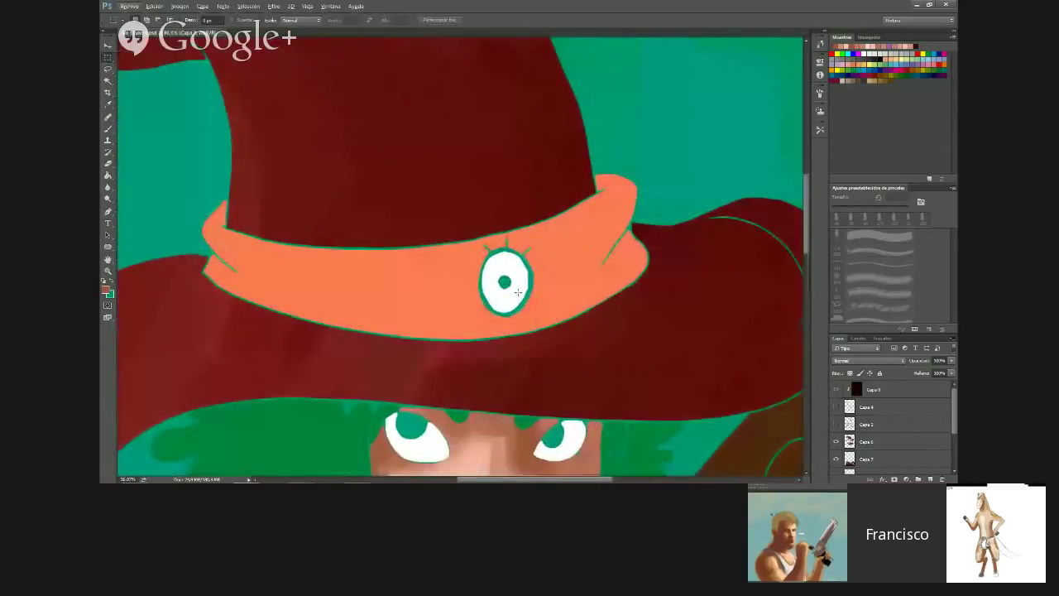
scroll(518, 296, down, 3)
scroll(518, 300, up, 1)
scroll(524, 322, down, 5)
scroll(532, 349, down, 2)
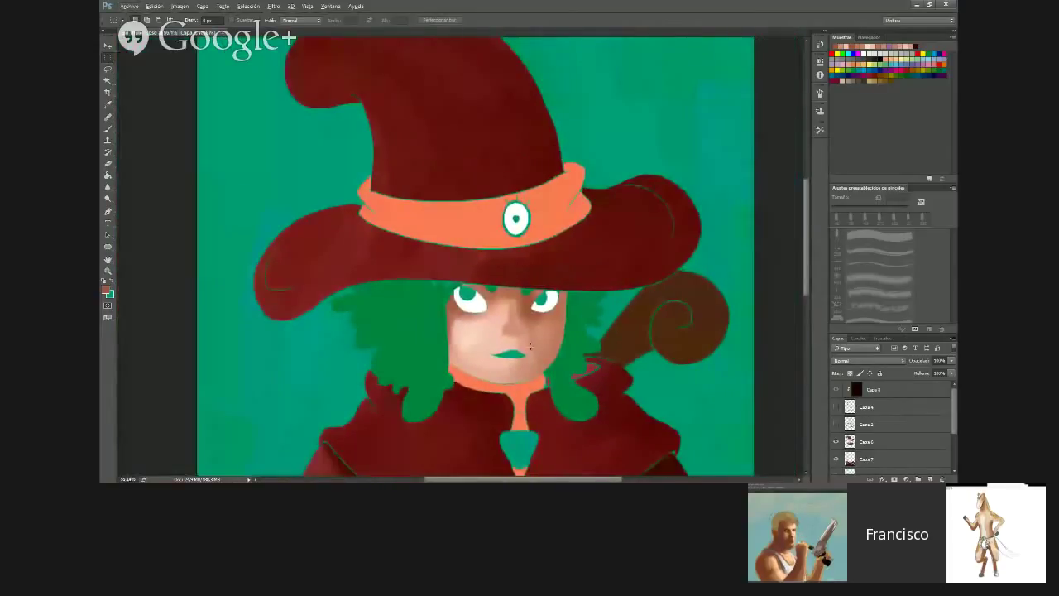
scroll(531, 346, up, 3)
scroll(531, 346, down, 1)
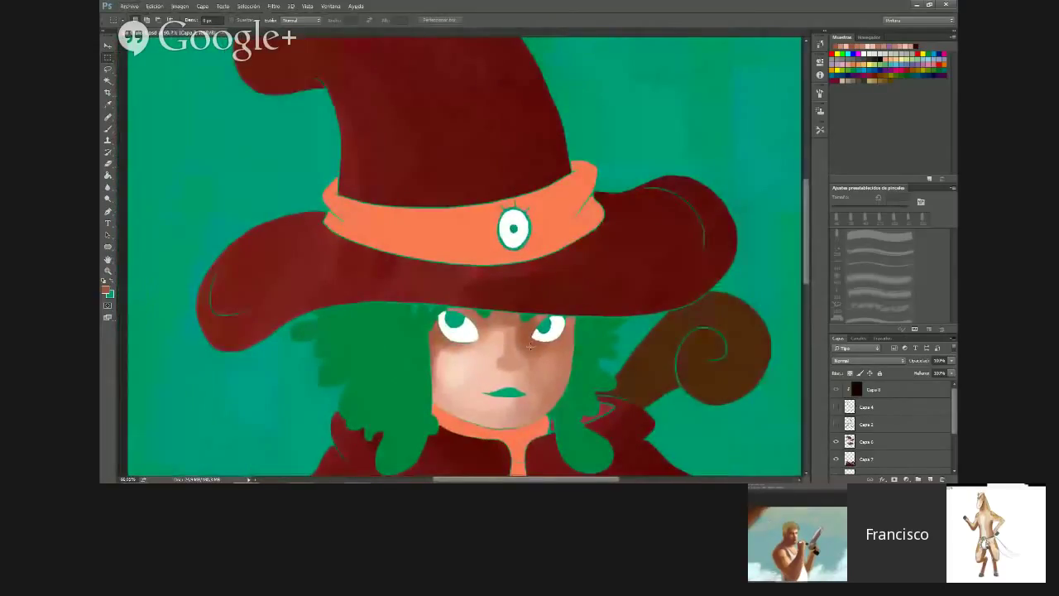
scroll(530, 346, down, 3)
scroll(529, 346, up, 2)
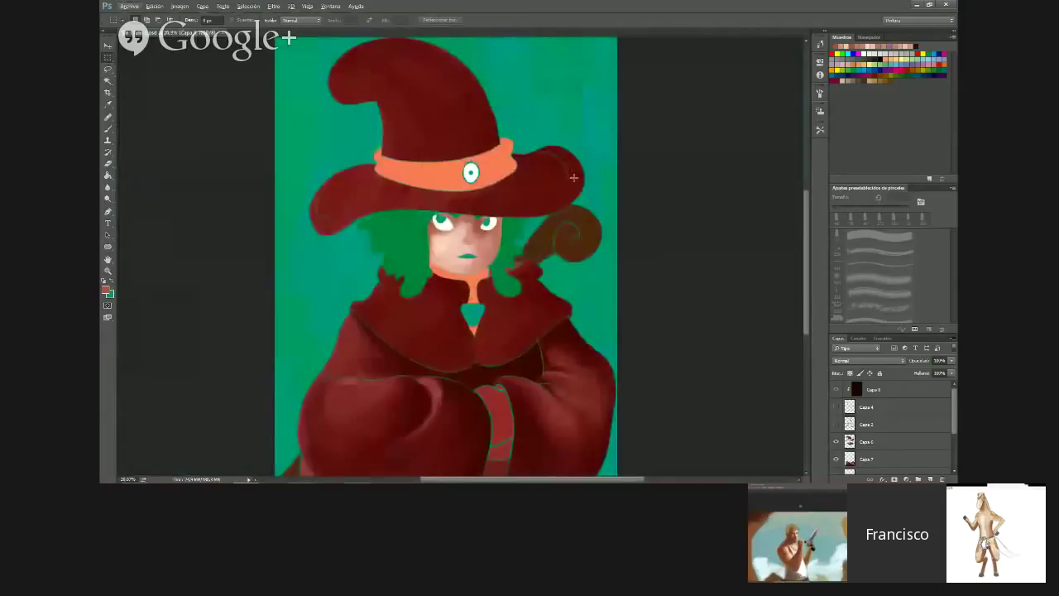
scroll(529, 331, down, 1)
scroll(527, 299, up, 2)
scroll(527, 299, down, 1)
scroll(526, 299, up, 1)
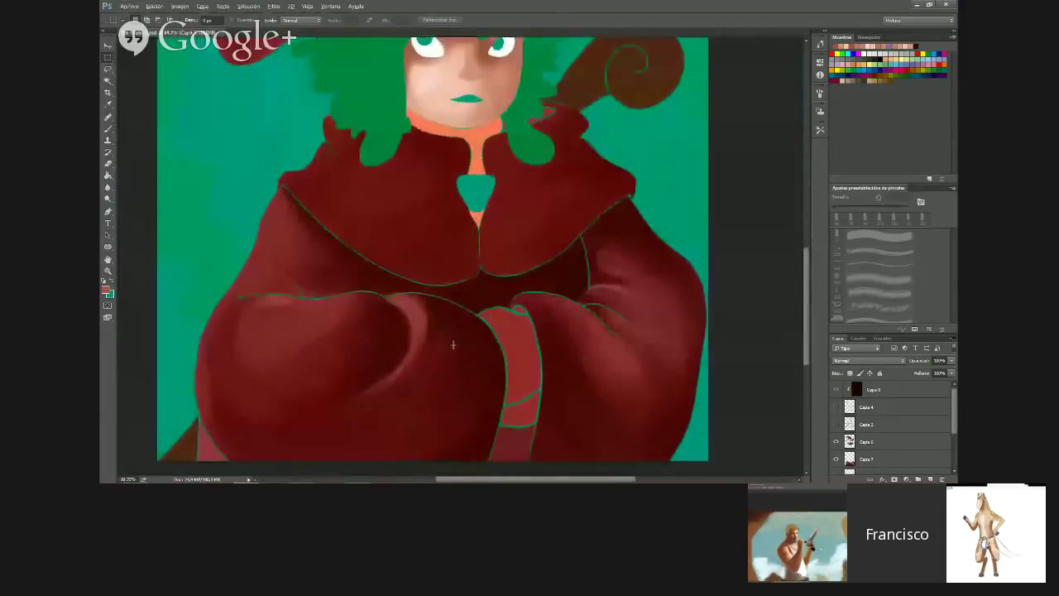
scroll(461, 332, down, 1)
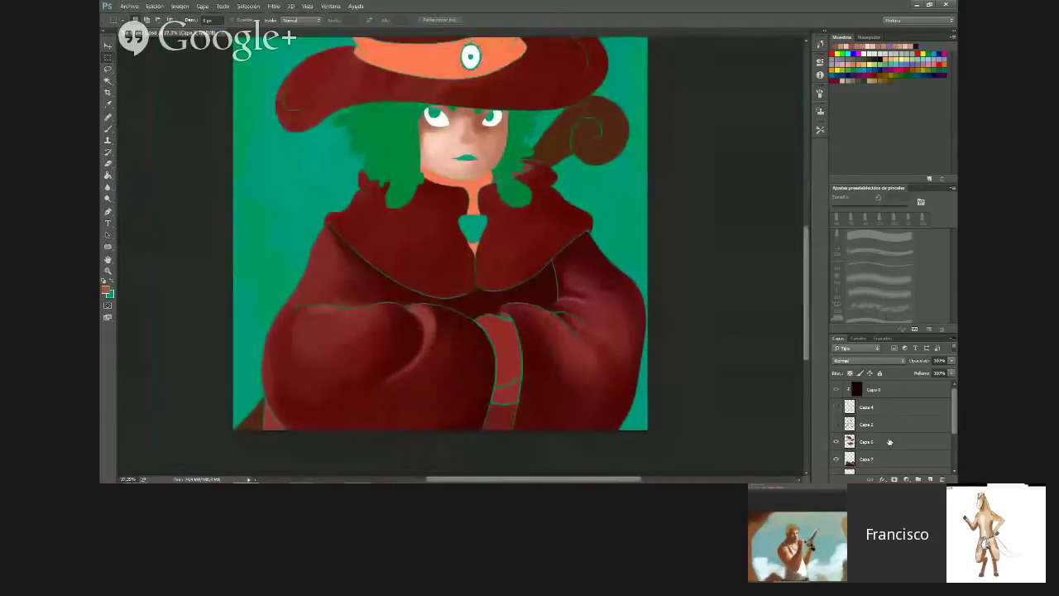
Toggle the visibility of layer Capa 6 to identify its contents and make it the active layer
scroll(873, 438, down, 2)
scroll(862, 440, up, 3)
click(835, 431)
click(836, 431)
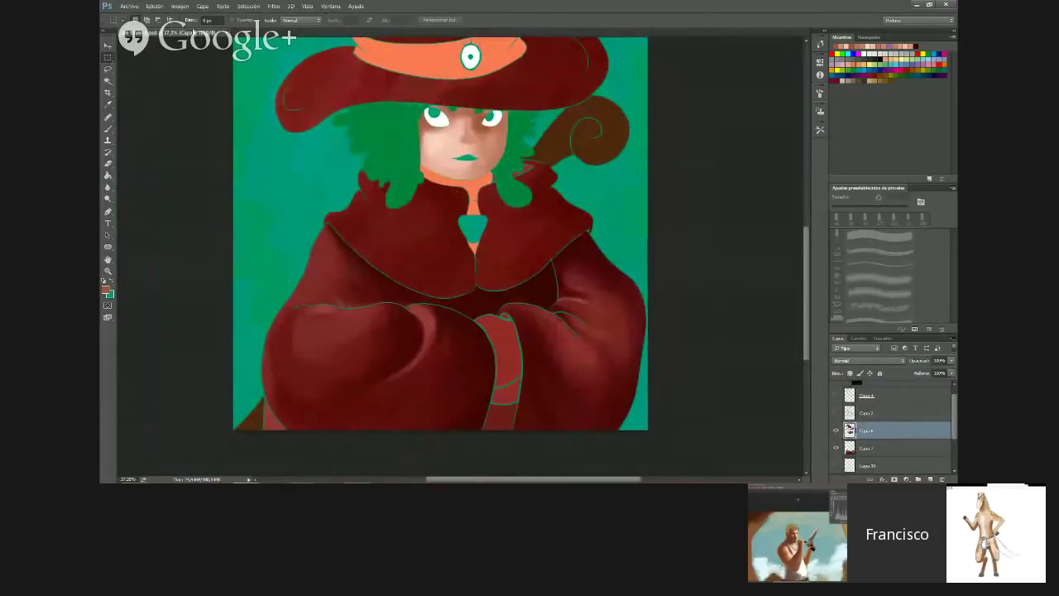
Select both halves of the dark red cape plus the hat's brim and crown with the Magic Wand
key(w)
click(440, 221)
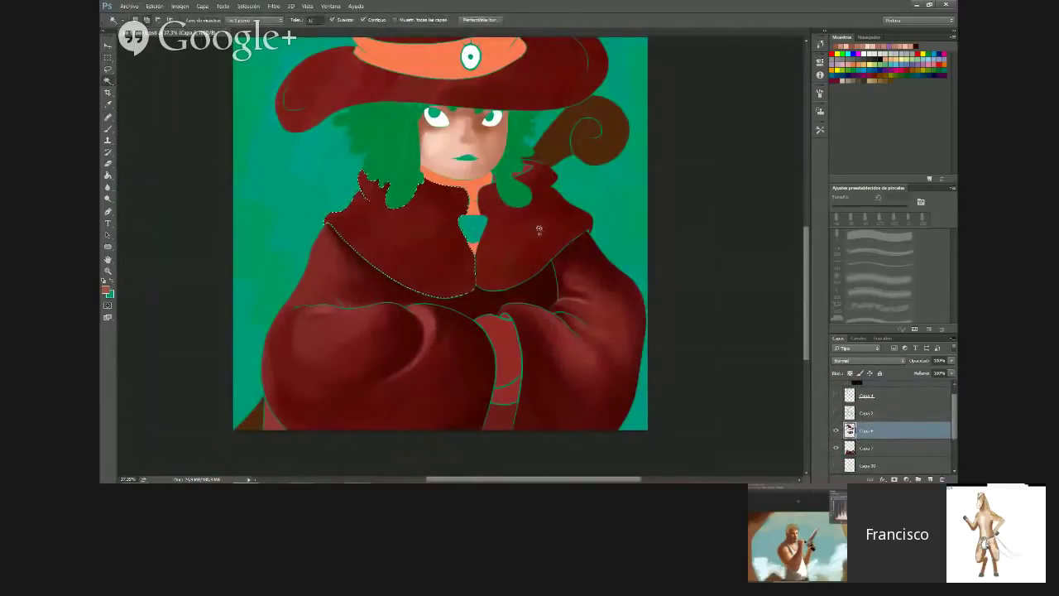
scroll(546, 220, up, 2)
shift+click(446, 67)
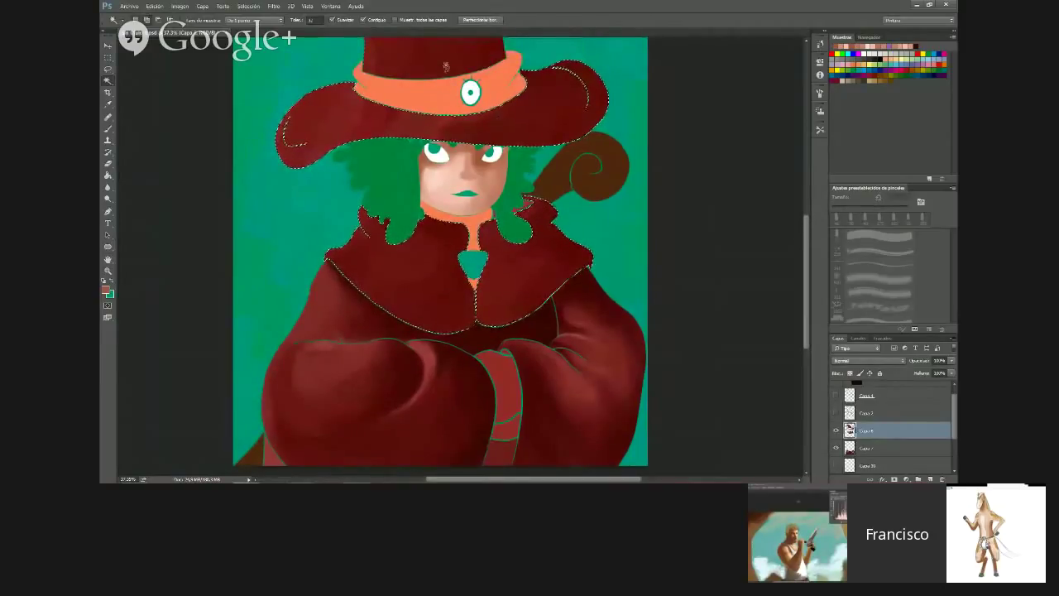
scroll(536, 283, down, 2)
scroll(536, 283, up, 3)
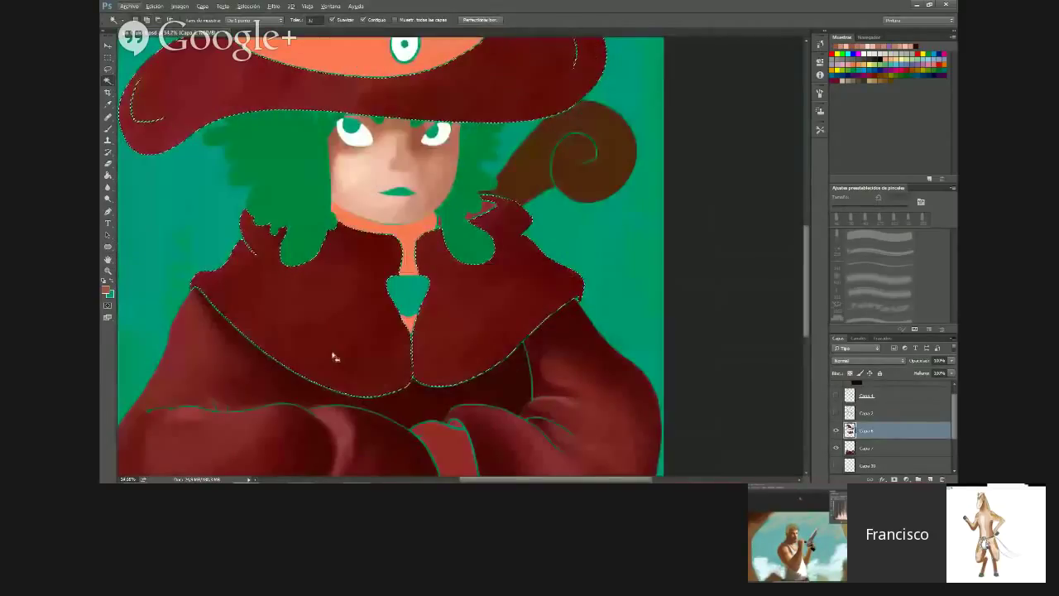
Replace the selection with both cape halves plus the hat's brim and crown, picked from the base colour layer directly above the background
scroll(571, 314, up, 1)
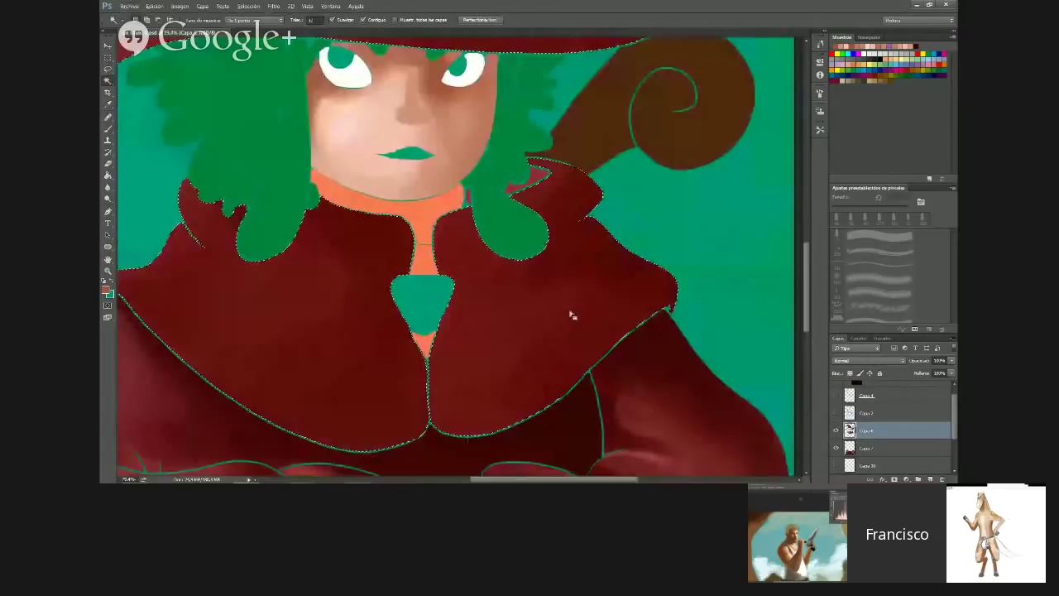
scroll(889, 432, down, 2)
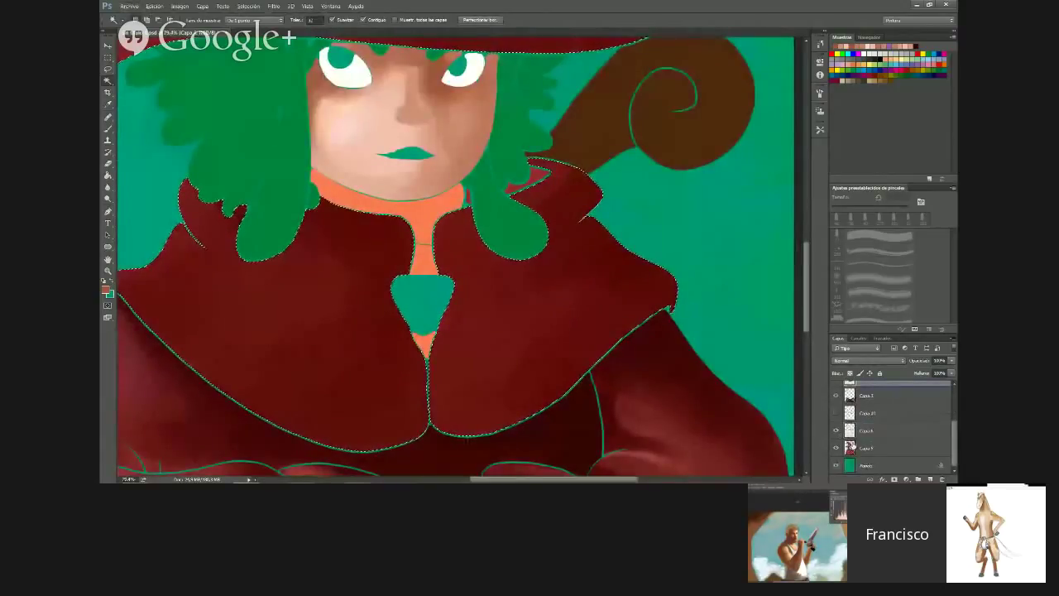
click(889, 447)
key(ctrl+d)
click(518, 299)
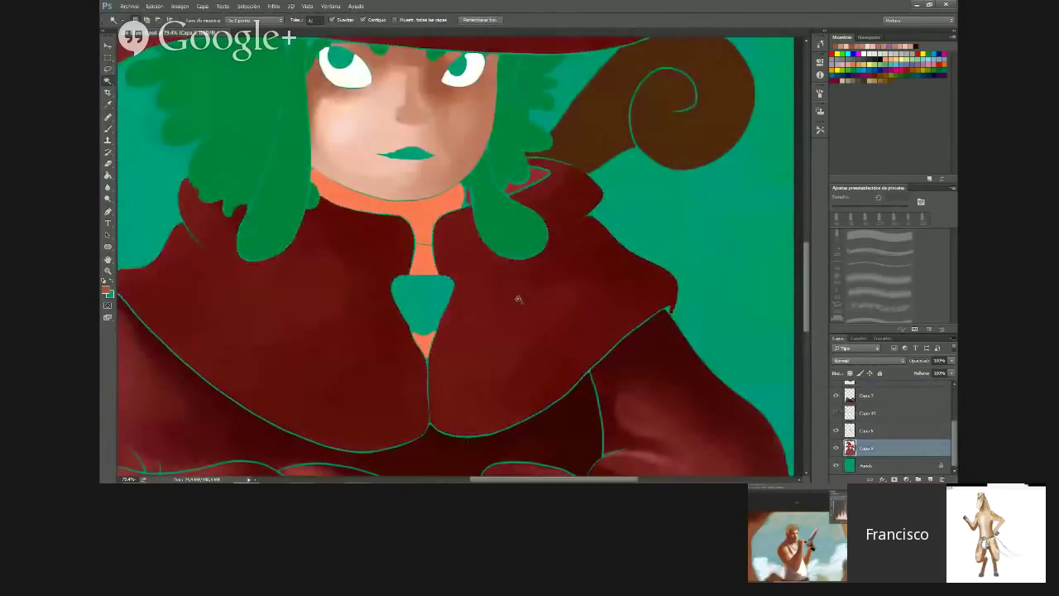
shift+click(379, 307)
scroll(388, 308, down, 3)
scroll(390, 307, up, 1)
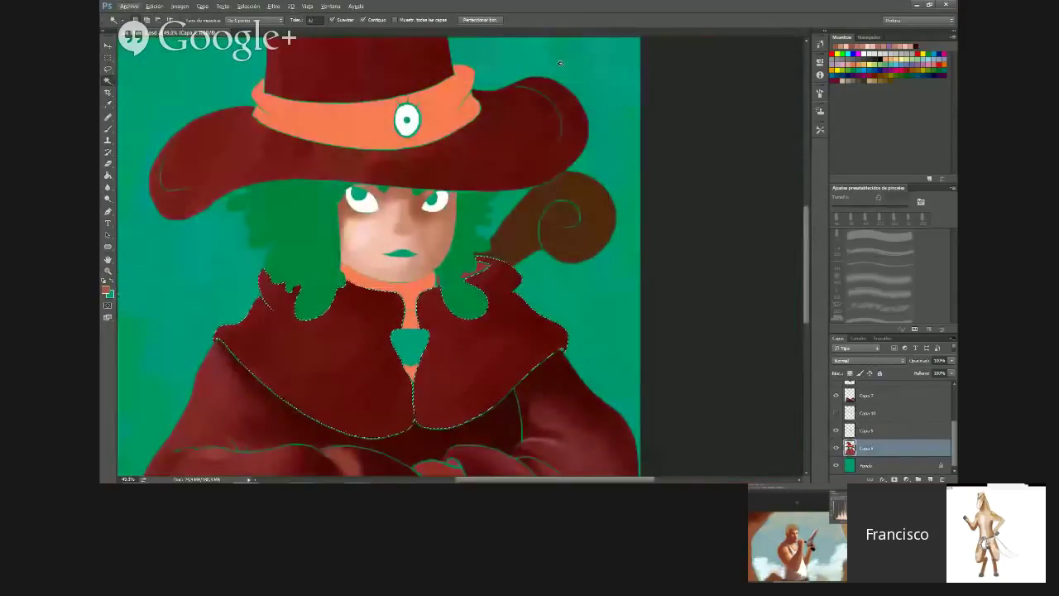
shift+click(522, 116)
shift+click(333, 47)
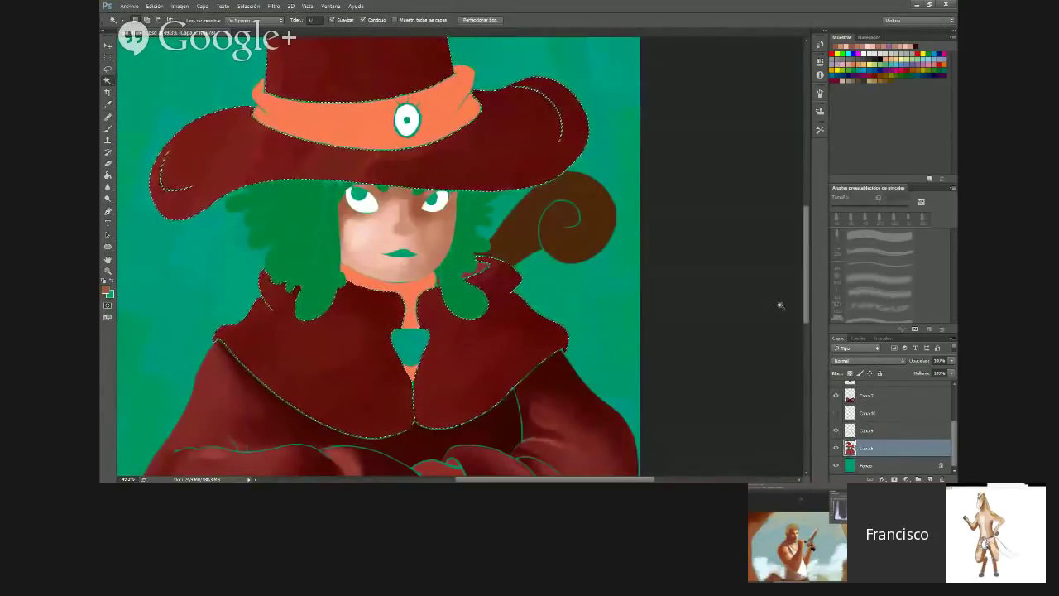
Switch to the Brush tool and make layer Capa 6 active for painting inside the cape and hat selection
scroll(659, 313, down, 1)
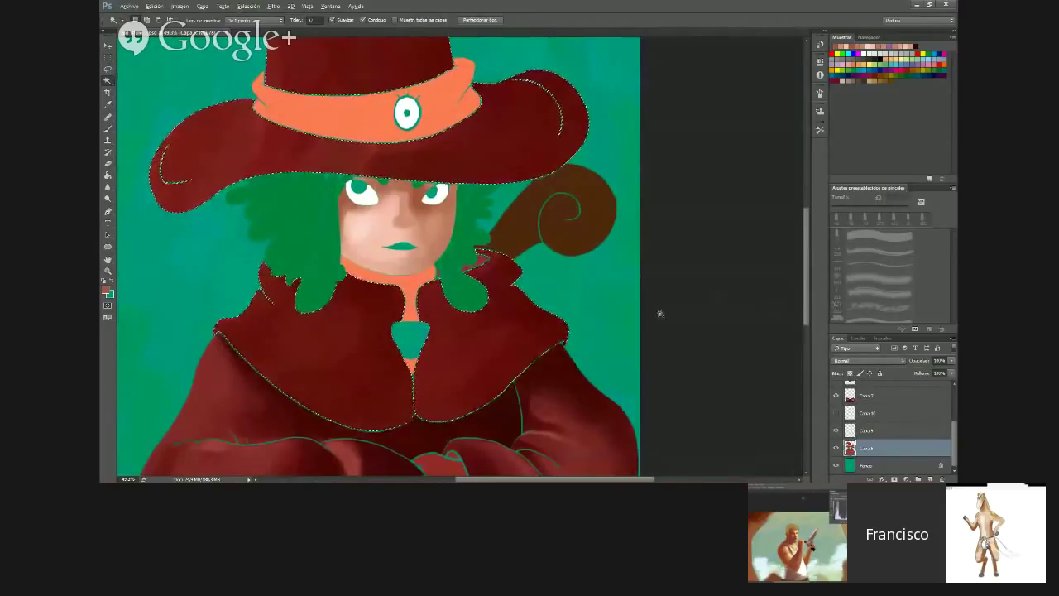
scroll(659, 313, down, 3)
scroll(578, 301, up, 3)
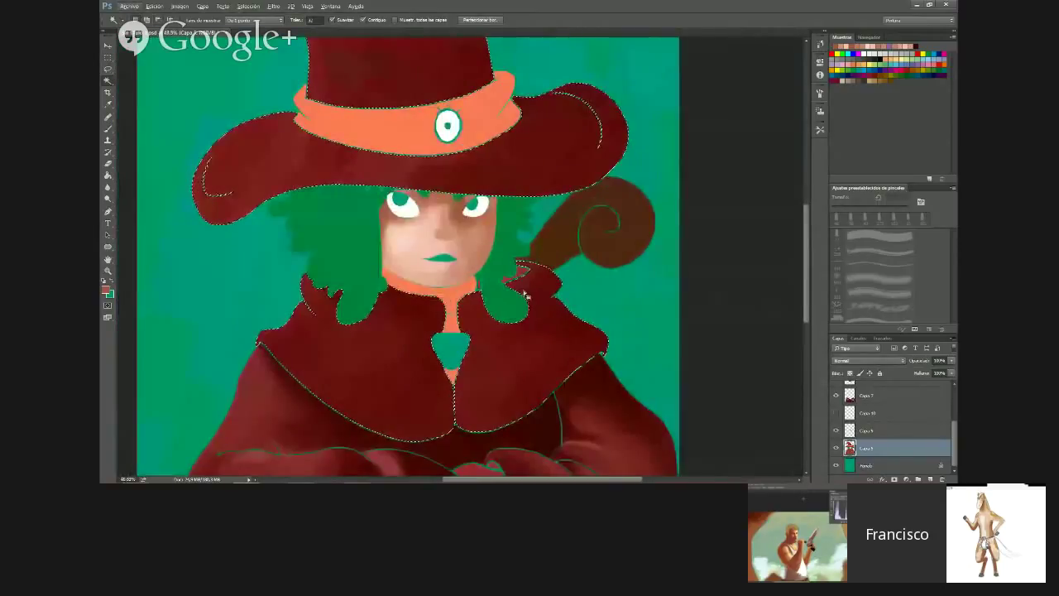
scroll(524, 294, down, 2)
scroll(566, 341, down, 1)
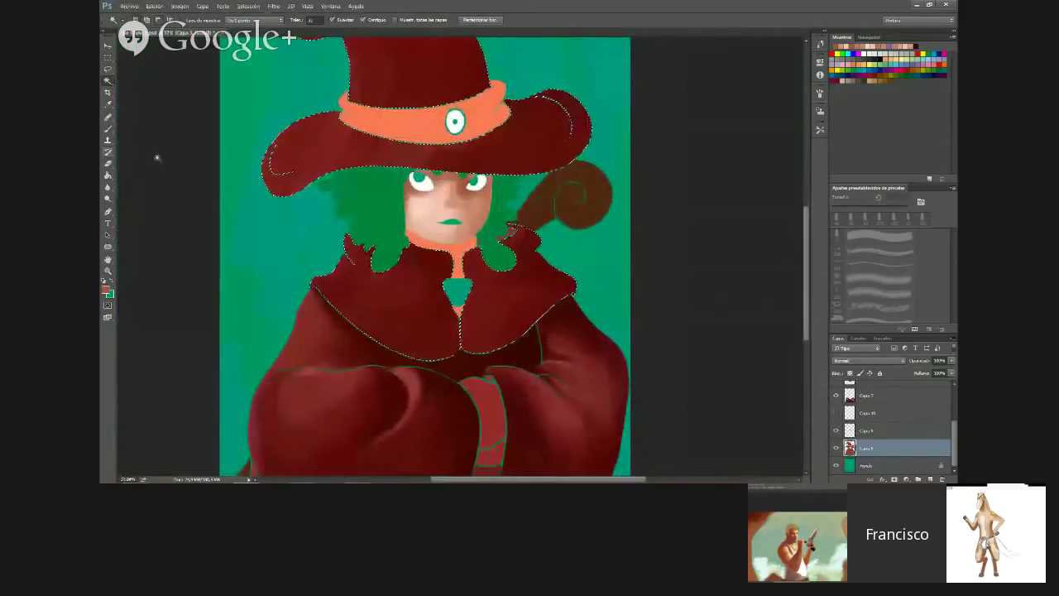
click(108, 129)
scroll(678, 310, down, 3)
scroll(675, 322, up, 3)
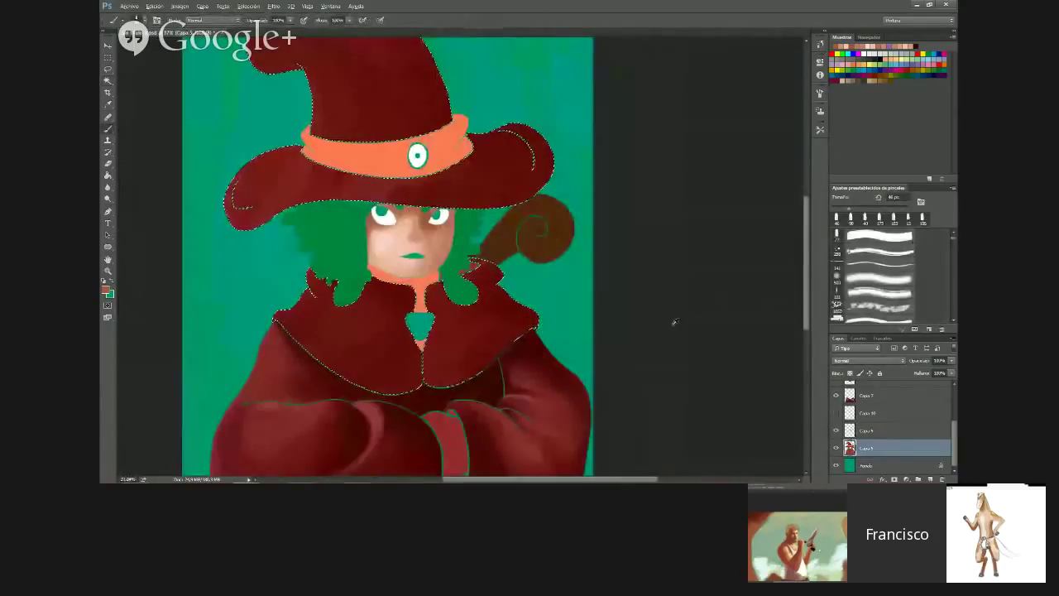
scroll(675, 322, up, 2)
click(867, 414)
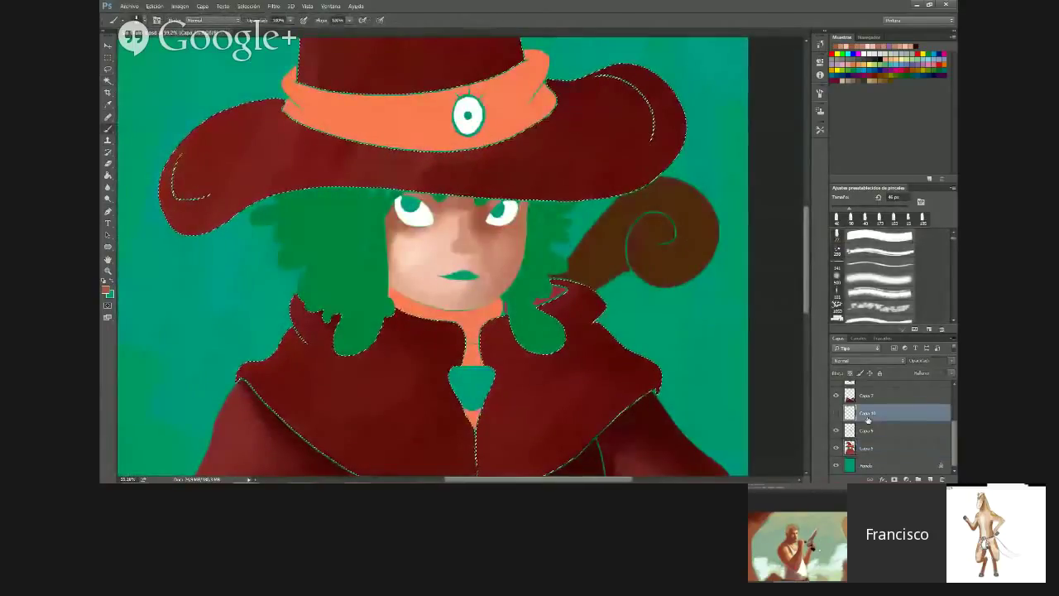
scroll(867, 419, up, 1)
click(867, 427)
scroll(609, 306, down, 5)
scroll(608, 315, up, 6)
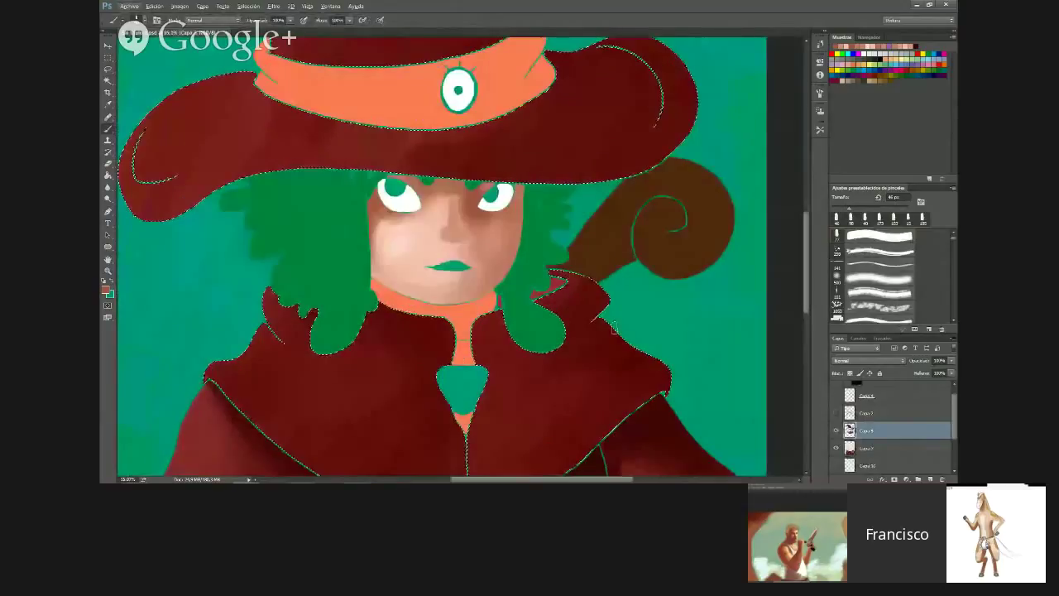
Enlarge the brush and try a stroke from the cape beside the hair up across the collar, undoing it
scroll(614, 329, up, 2)
scroll(614, 277, down, 1)
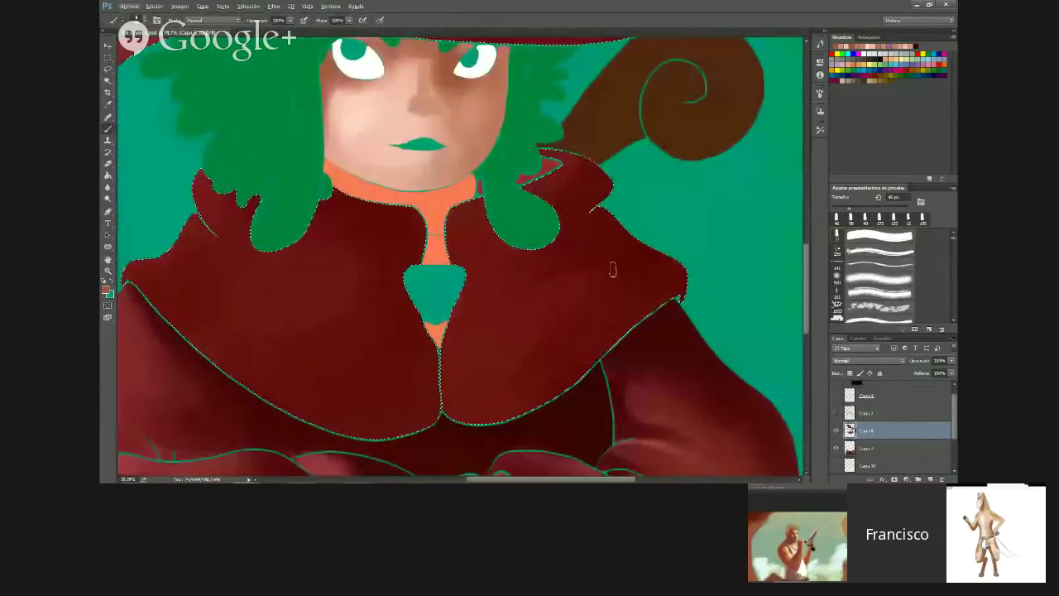
click(147, 19)
click(165, 48)
click(146, 19)
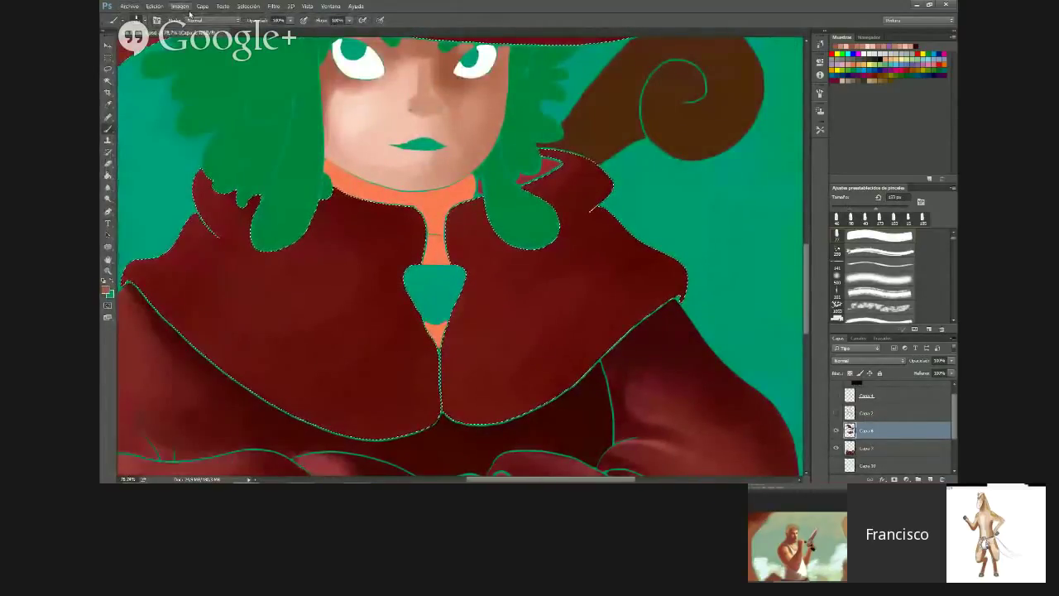
drag(568, 224, 644, 168)
key(ctrl+z)
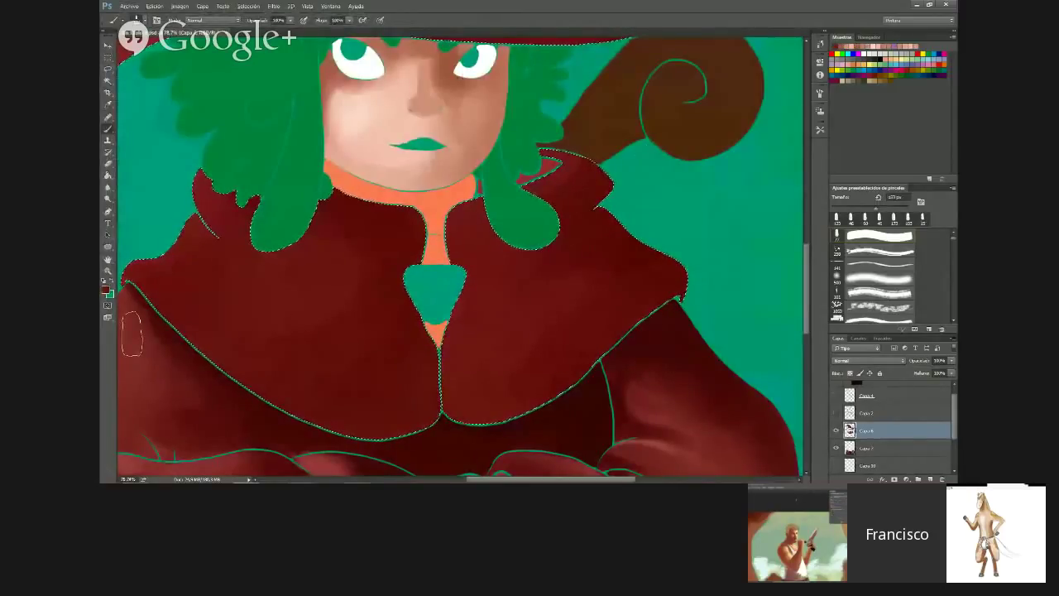
Pick a darker red, reduce the brush size and paint shadow below the collar on the cape half nearest the staff
click(105, 289)
click(503, 206)
click(618, 118)
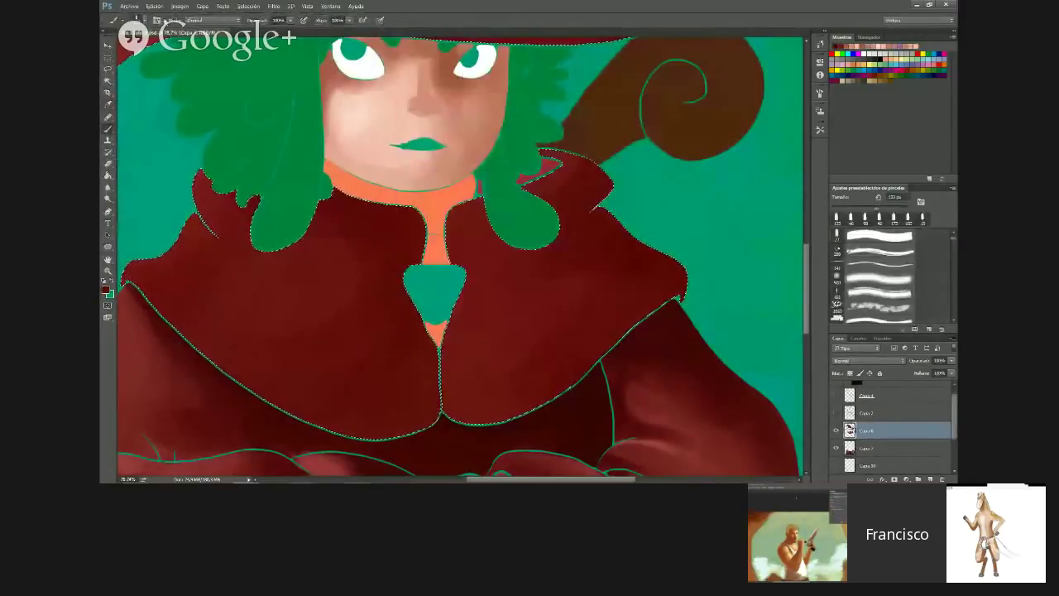
click(138, 20)
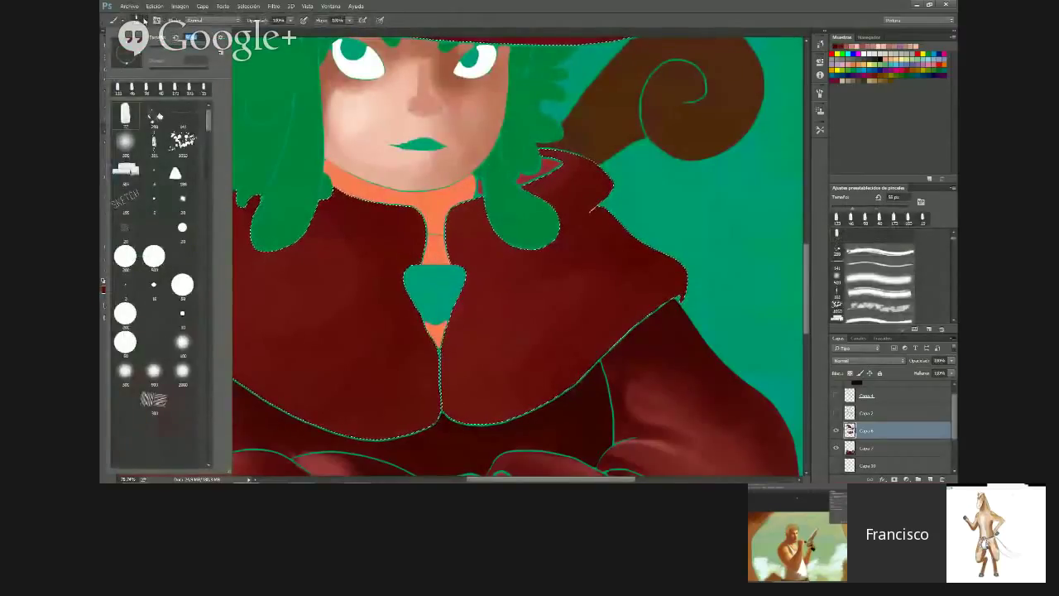
click(144, 20)
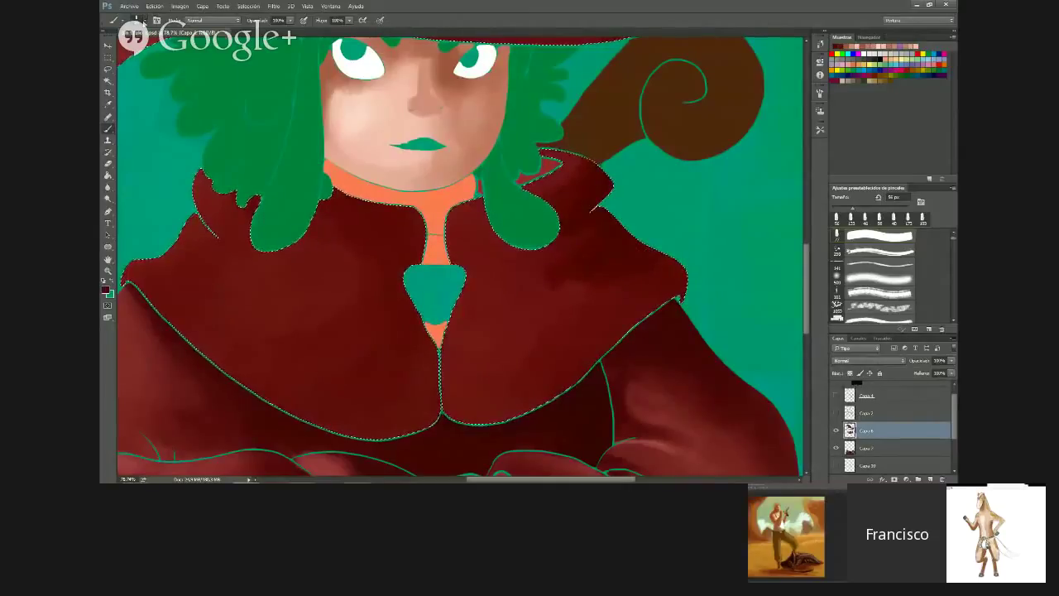
Enlarge the brush and blend the dark shading over the collar and shoulder of the cape half nearest the staff
click(143, 20)
click(180, 49)
click(695, 273)
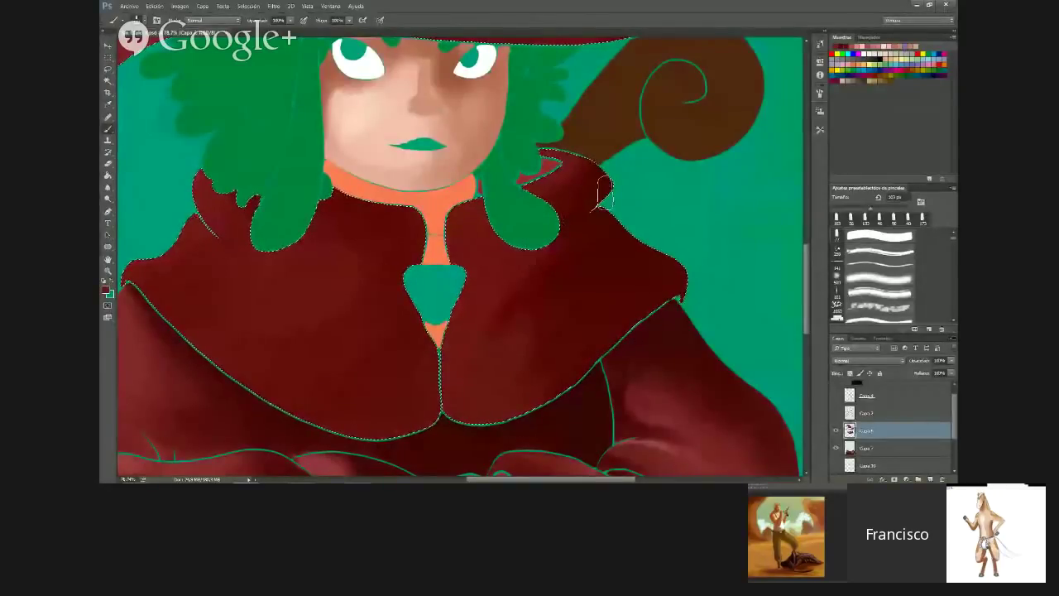
scroll(744, 115, down, 1)
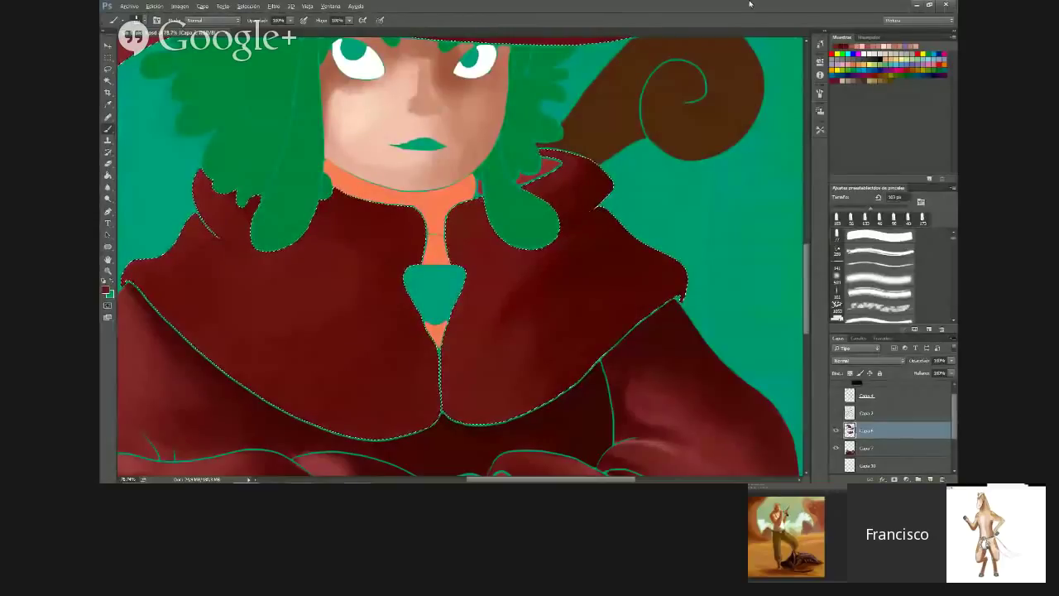
scroll(633, 246, down, 1)
scroll(632, 282, up, 1)
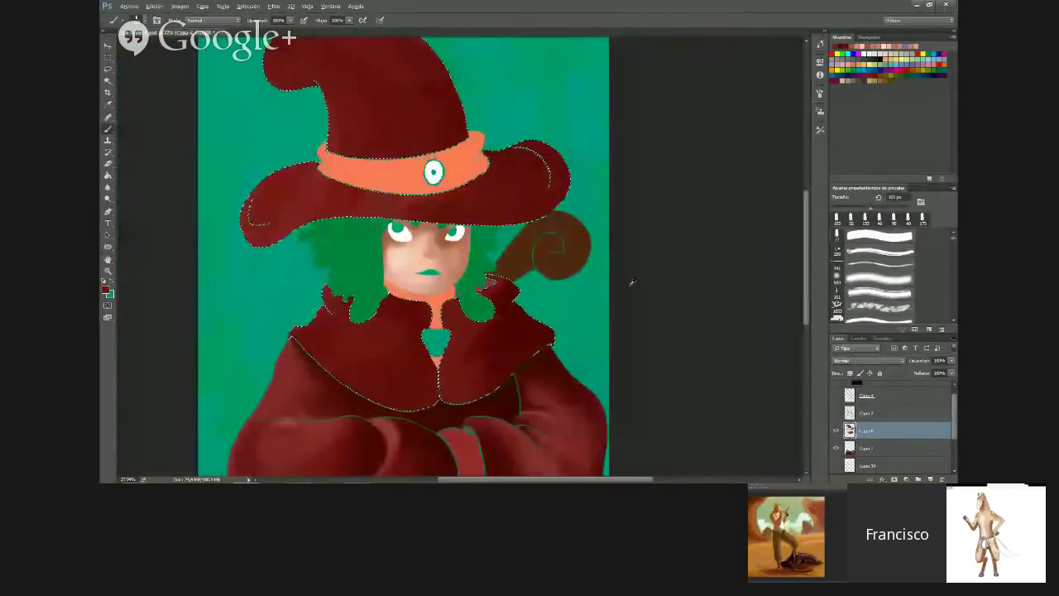
scroll(436, 241, up, 4)
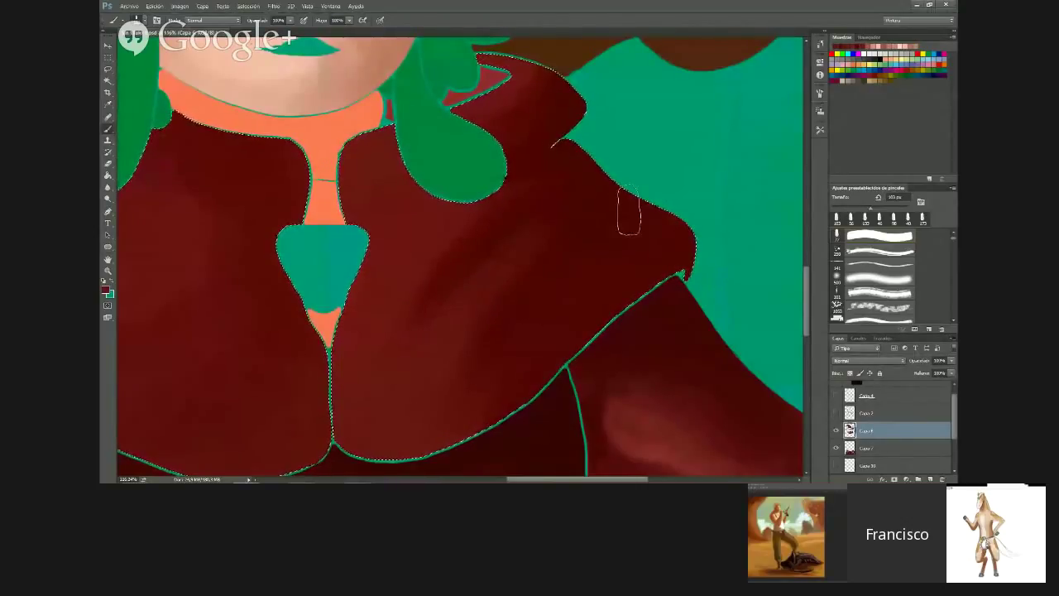
Paint diagonal fold shadows from the shoulder down to the front opening on the cape half nearest the staff, using a smaller brush
scroll(619, 191, down, 5)
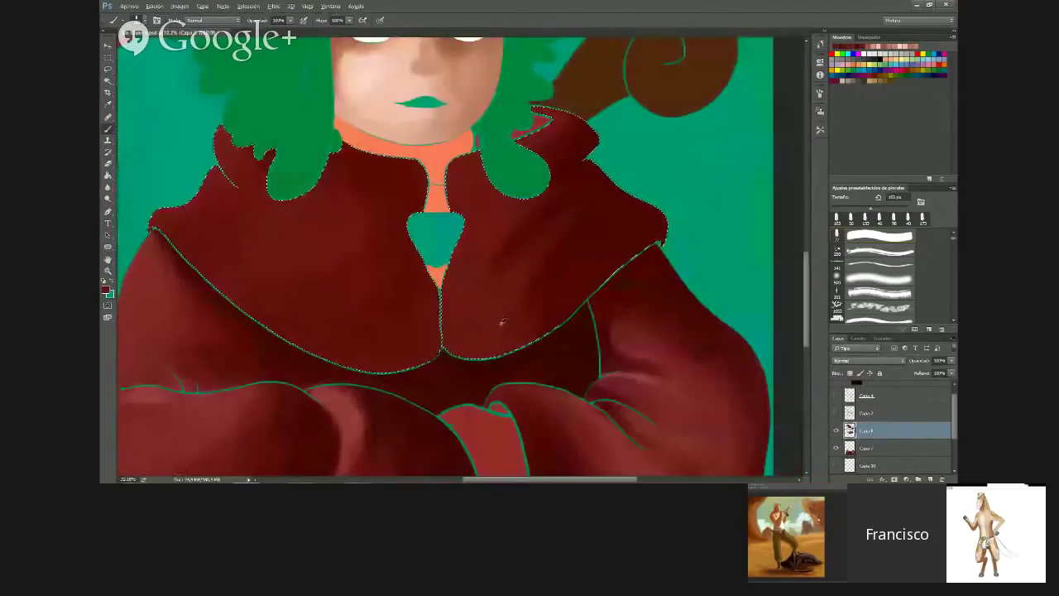
scroll(501, 322, down, 1)
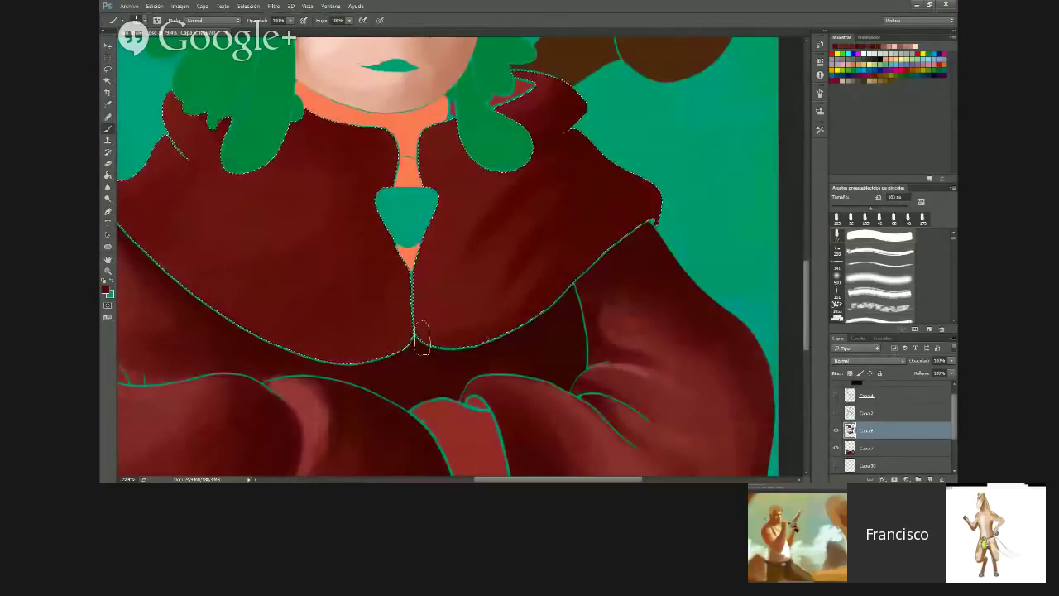
scroll(656, 83, down, 1)
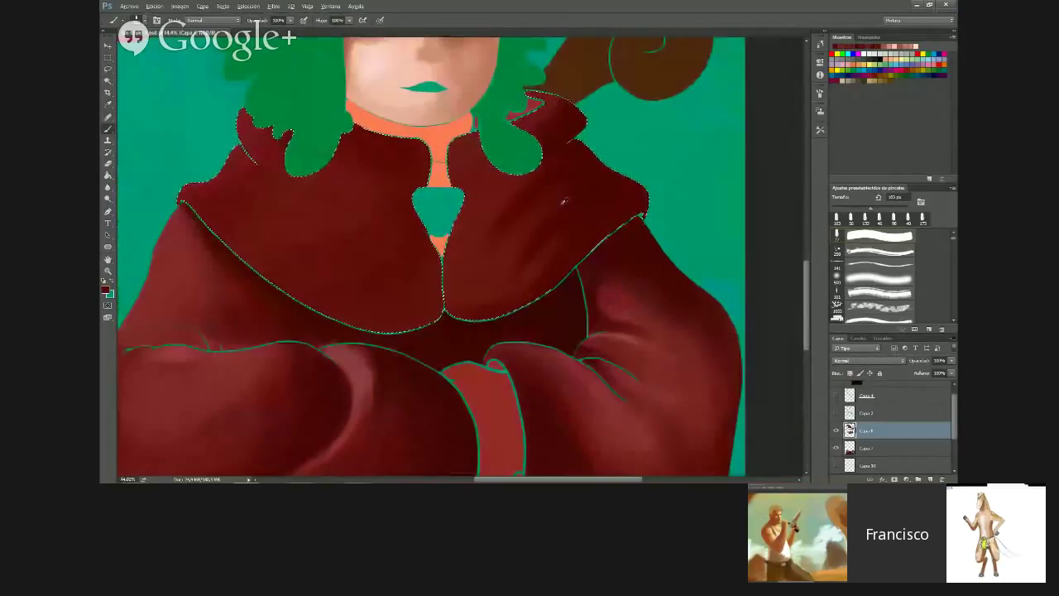
scroll(562, 200, down, 1)
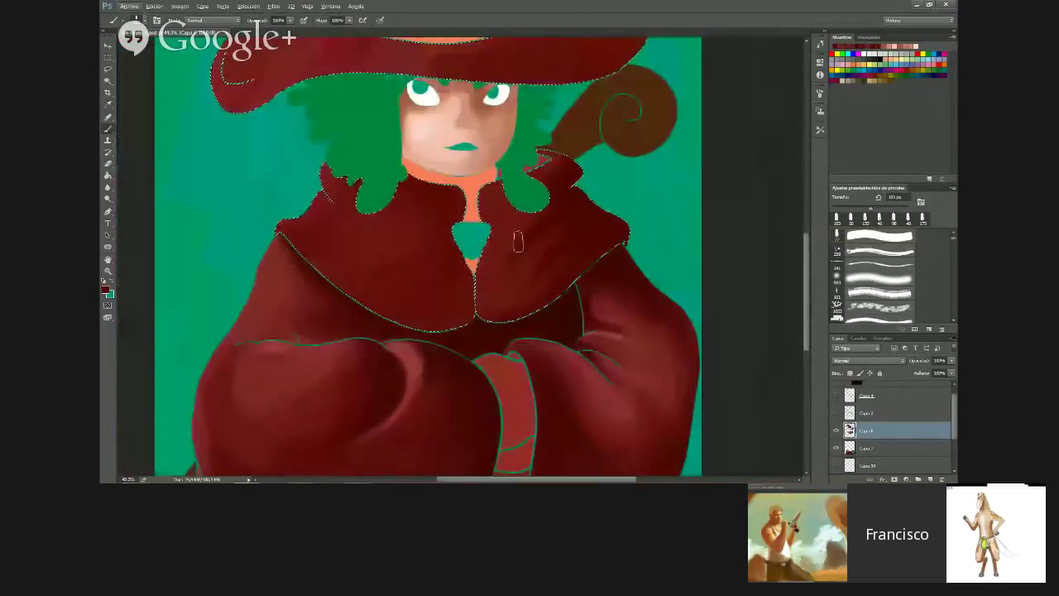
scroll(518, 241, up, 2)
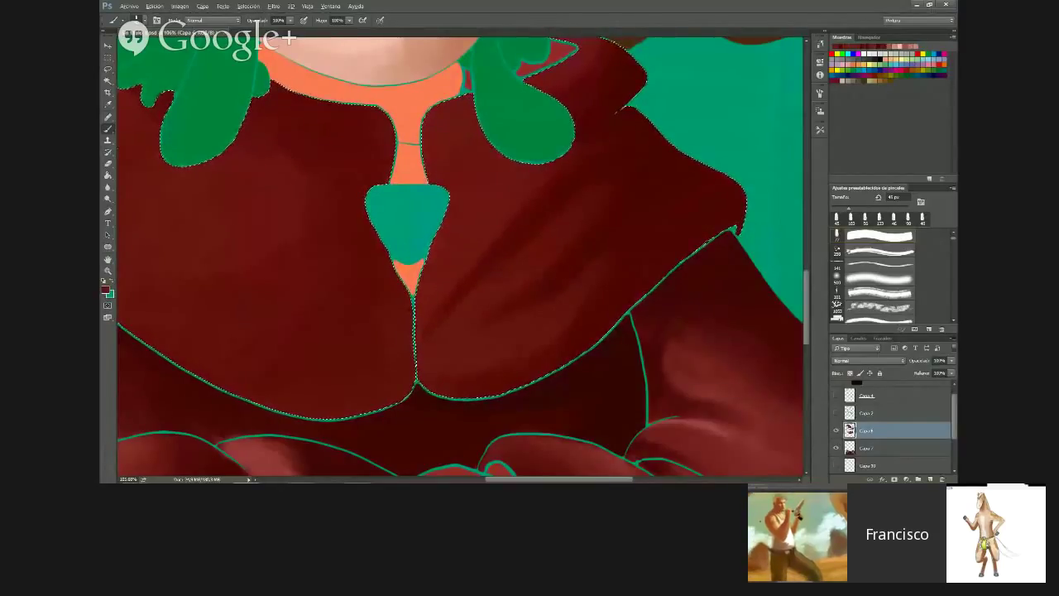
scroll(642, 227, down, 5)
scroll(576, 312, up, 3)
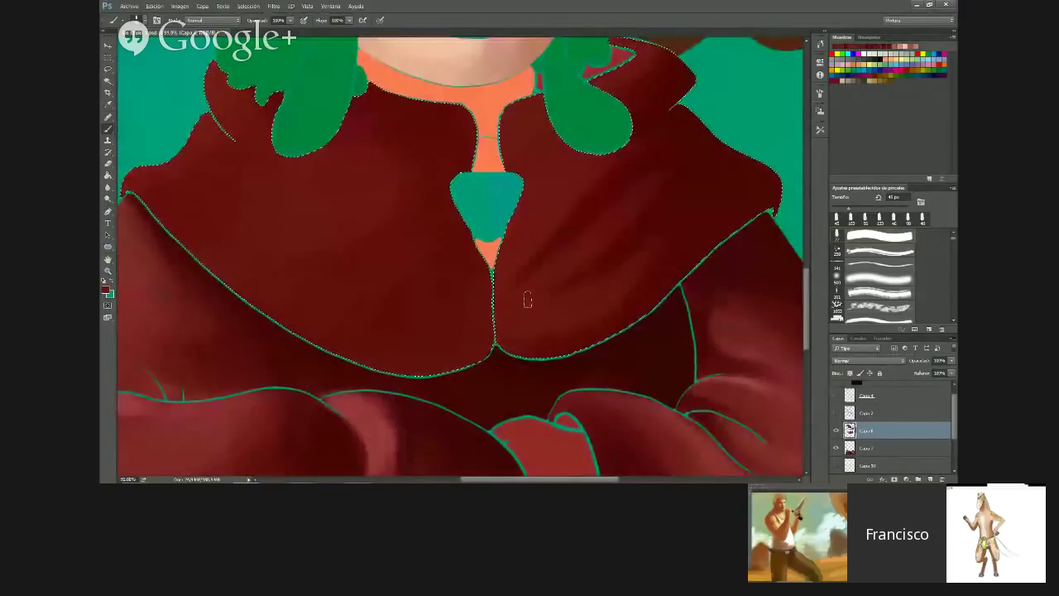
Sample a red from the cape and refine the folds running from the clasp toward the shoulder nearest the staff
scroll(680, 287, down, 5)
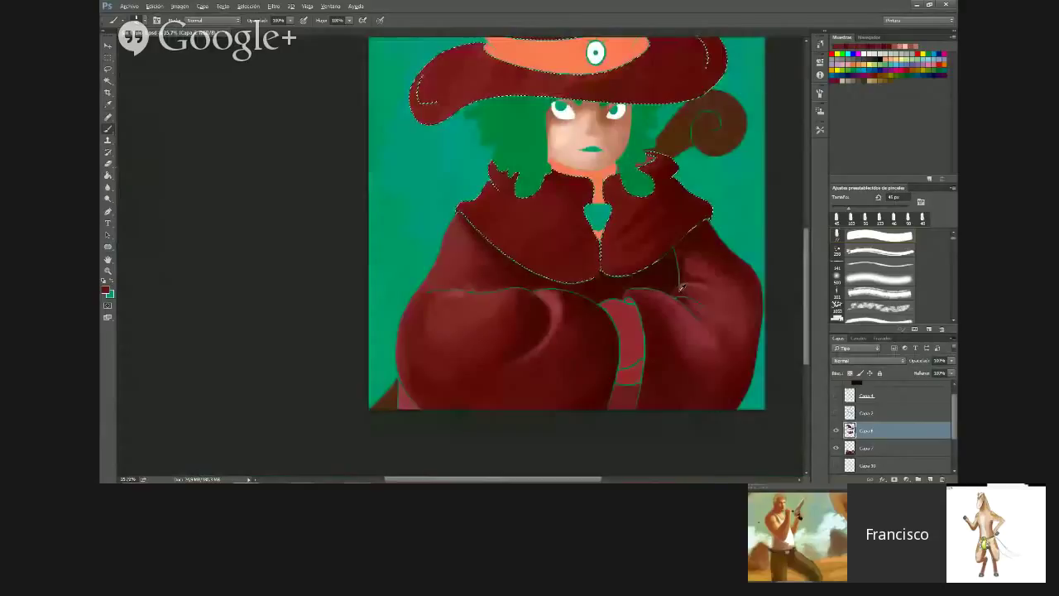
scroll(588, 254, up, 4)
alt+click(629, 201)
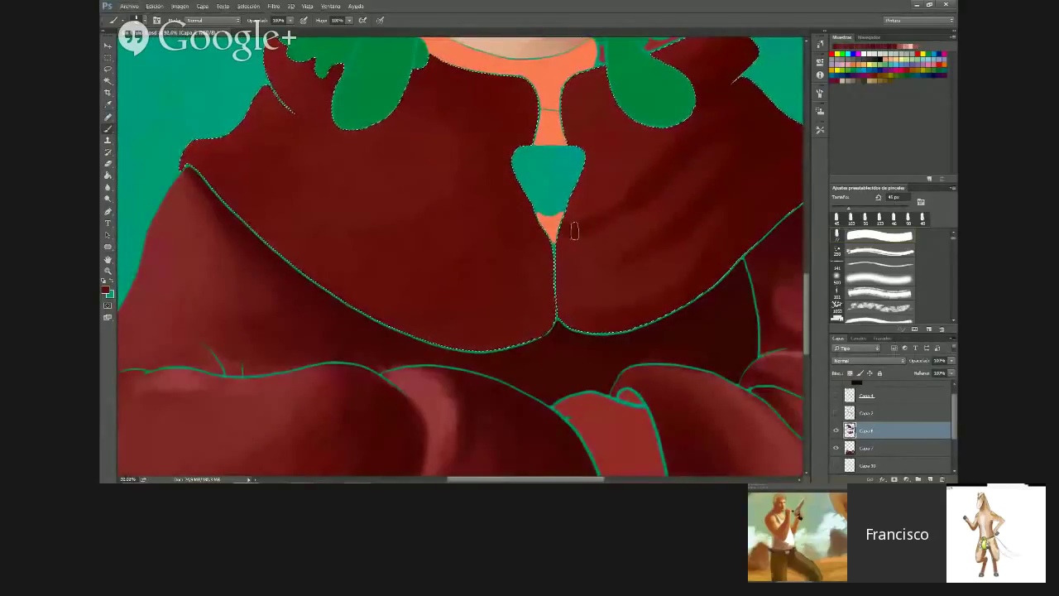
scroll(681, 185, down, 3)
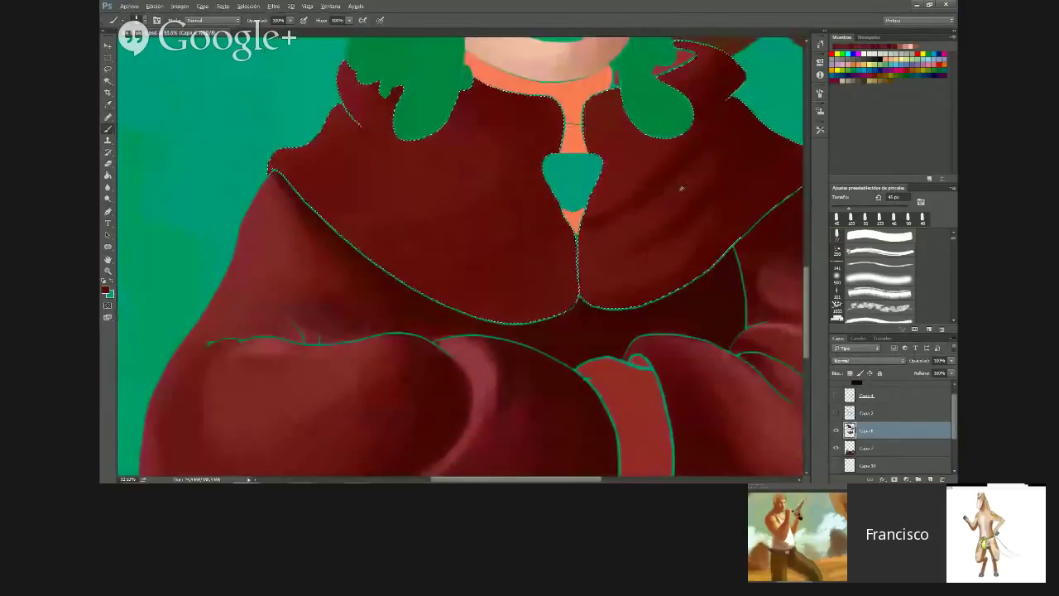
scroll(701, 110, up, 3)
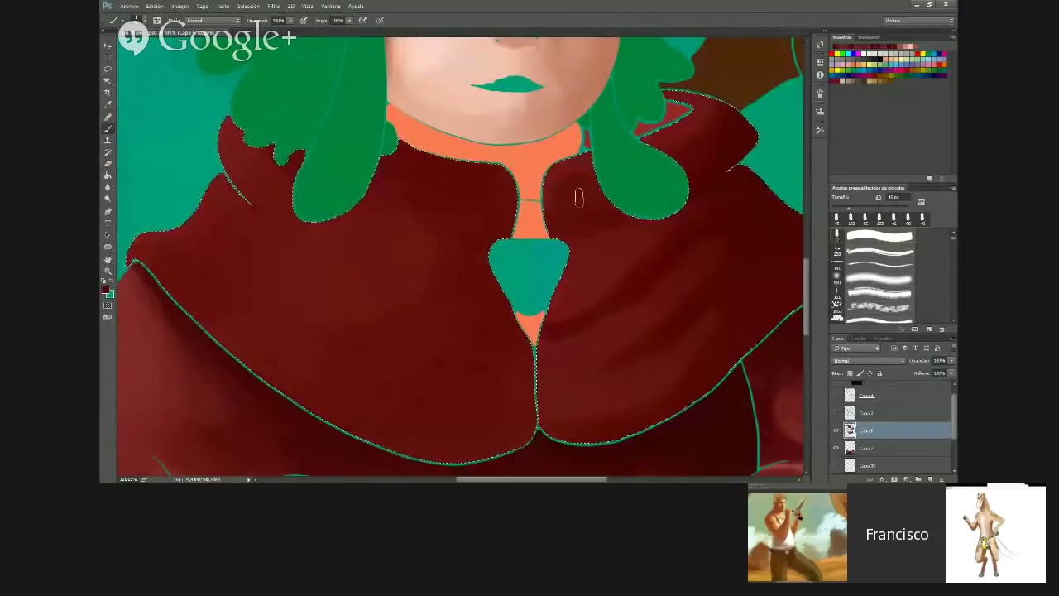
scroll(626, 199, down, 6)
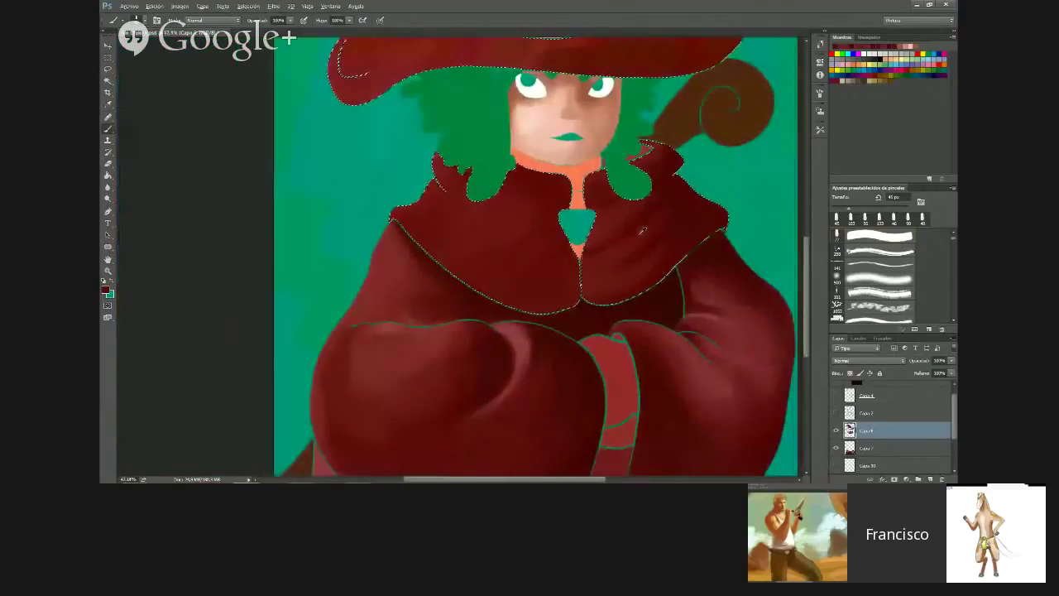
scroll(650, 264, up, 3)
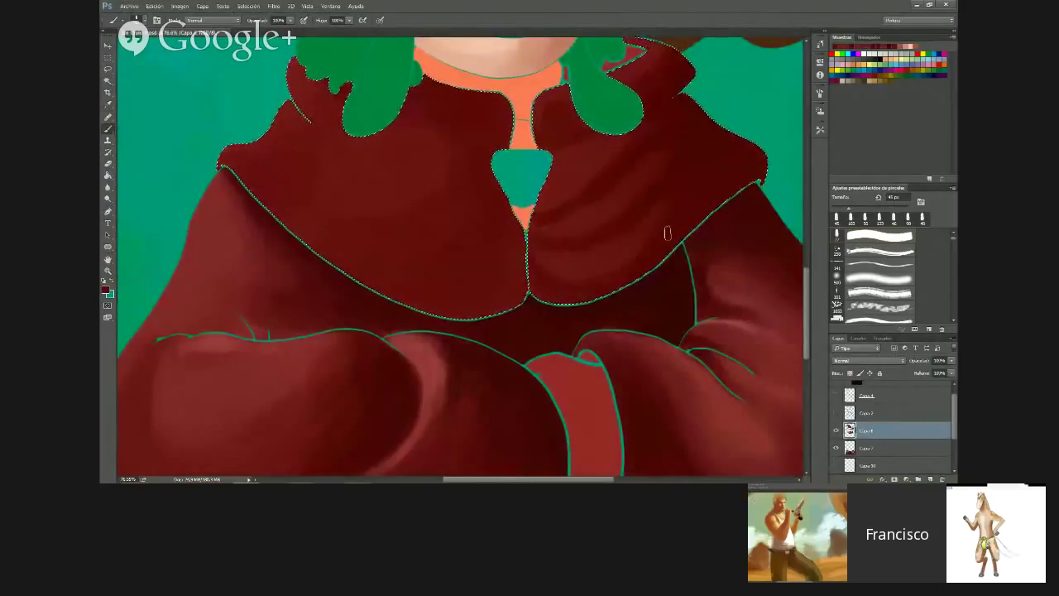
Enlarge the brush, add soft fold shading to the cape half away from the staff, and pick a dark red for the cape
key(ctrl+0)
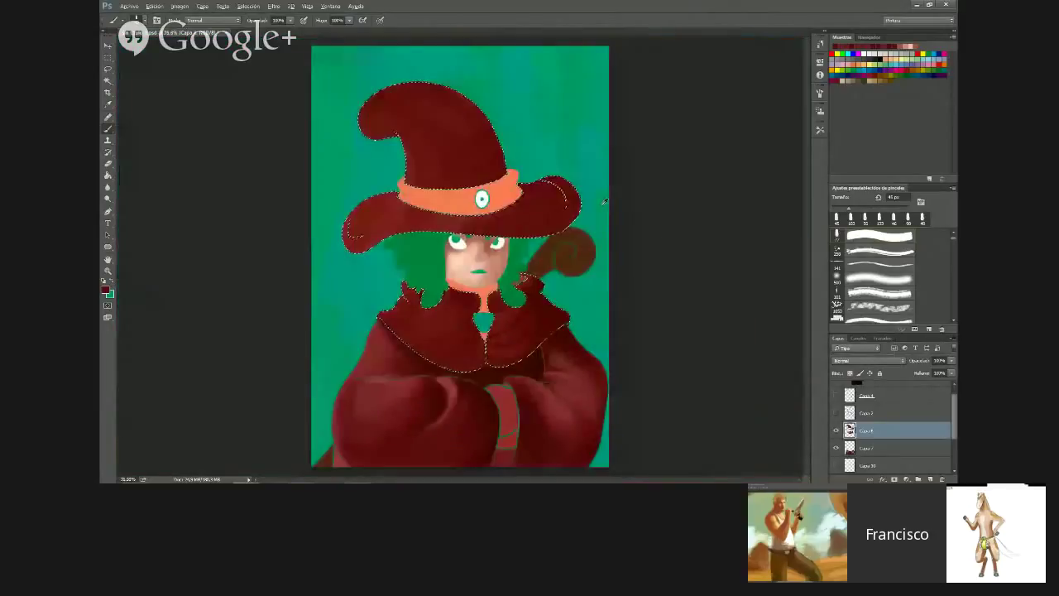
scroll(556, 389, up, 5)
mouse_move(325, 274)
mouse_down()
mouse_move(385, 283)
mouse_move(443, 311)
mouse_up()
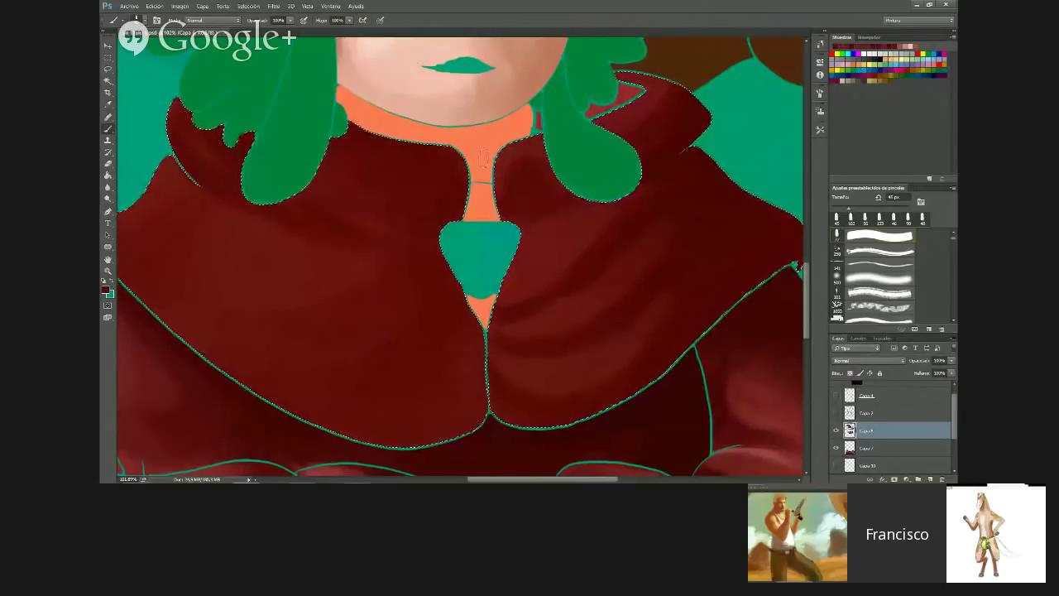
click(146, 20)
click(142, 47)
click(146, 20)
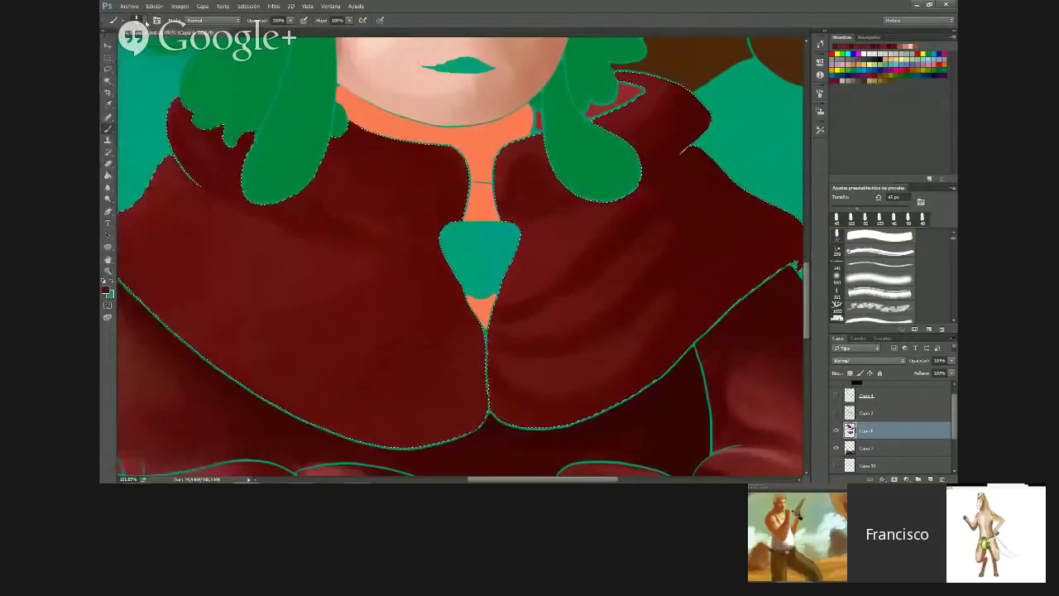
click(106, 289)
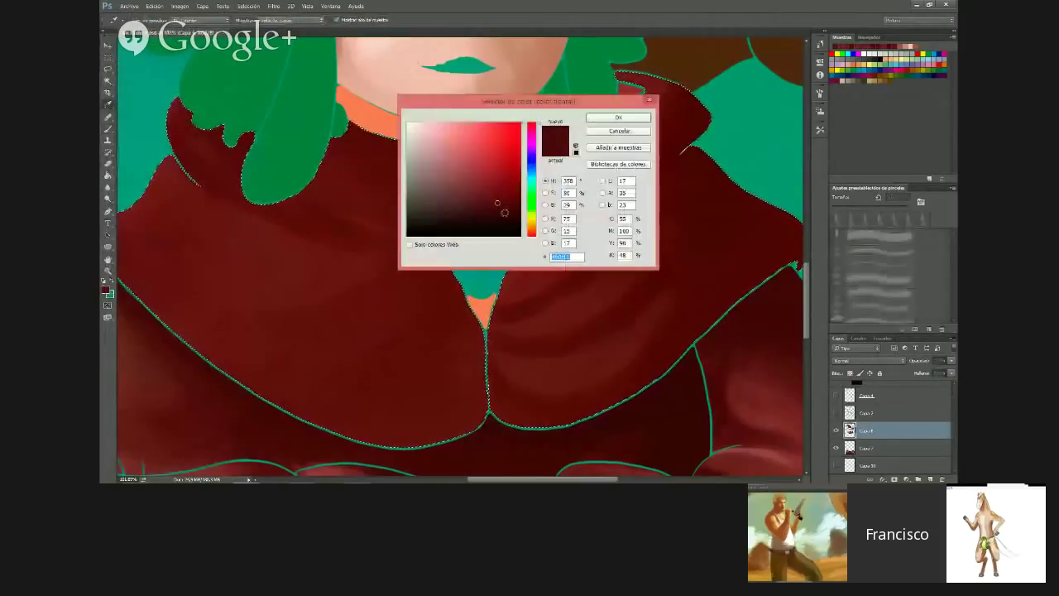
key(Return)
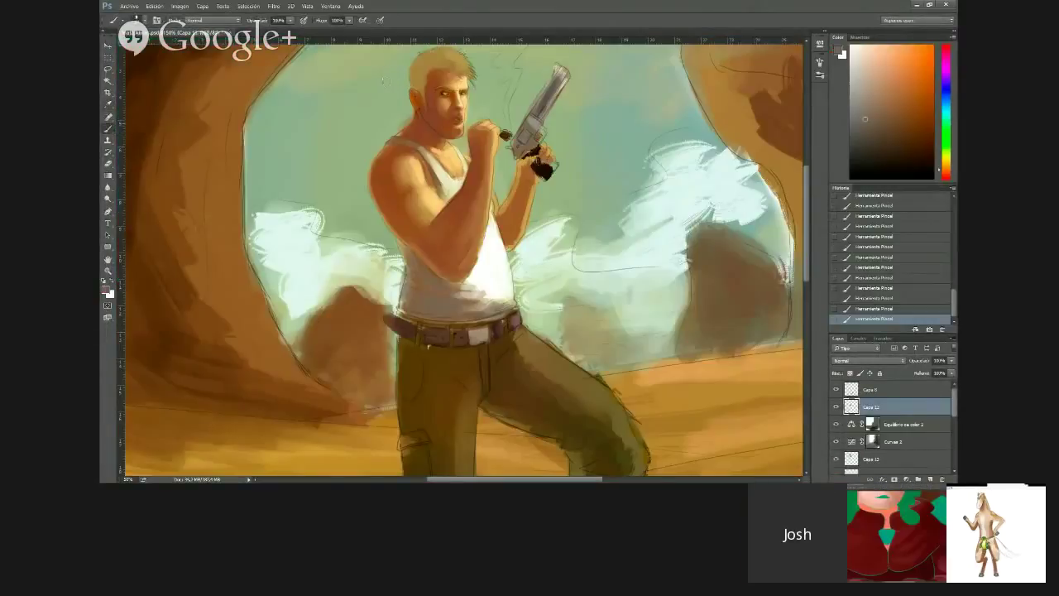
On the desert gunman painting, sample colours from the artwork and refine the trousers and the raised arm's shoulder
alt+click(409, 49)
key(x)
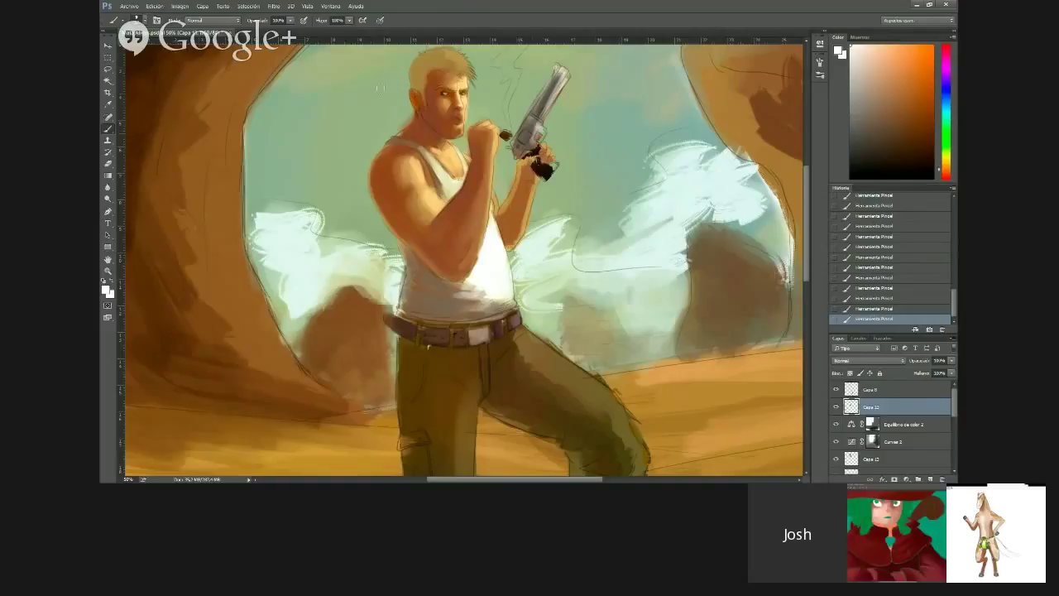
key(x)
drag(455, 116, 445, 98)
alt+click(320, 137)
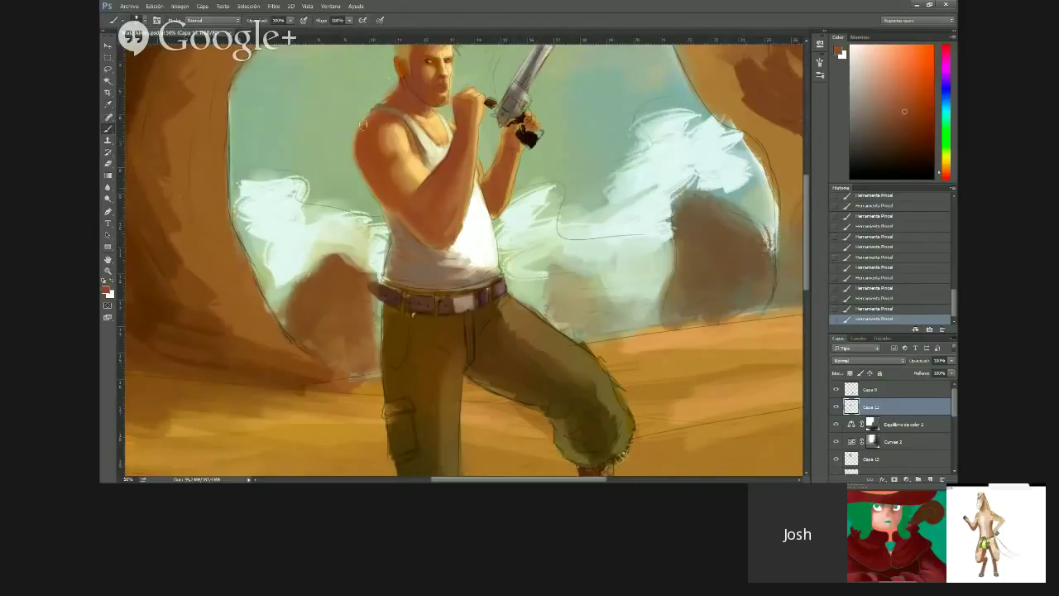
alt+click(331, 53)
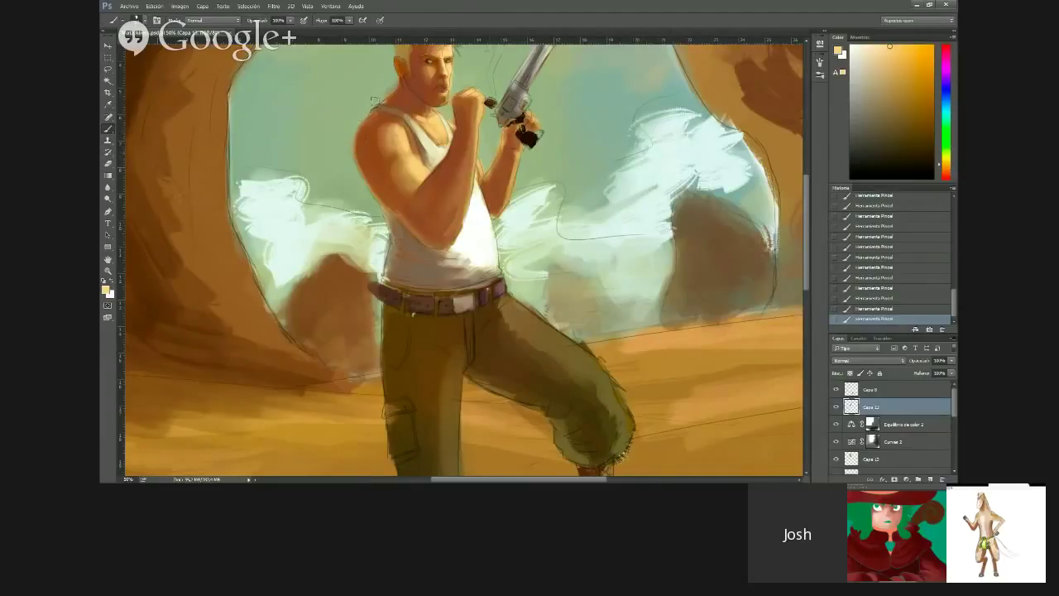
alt+click(510, 159)
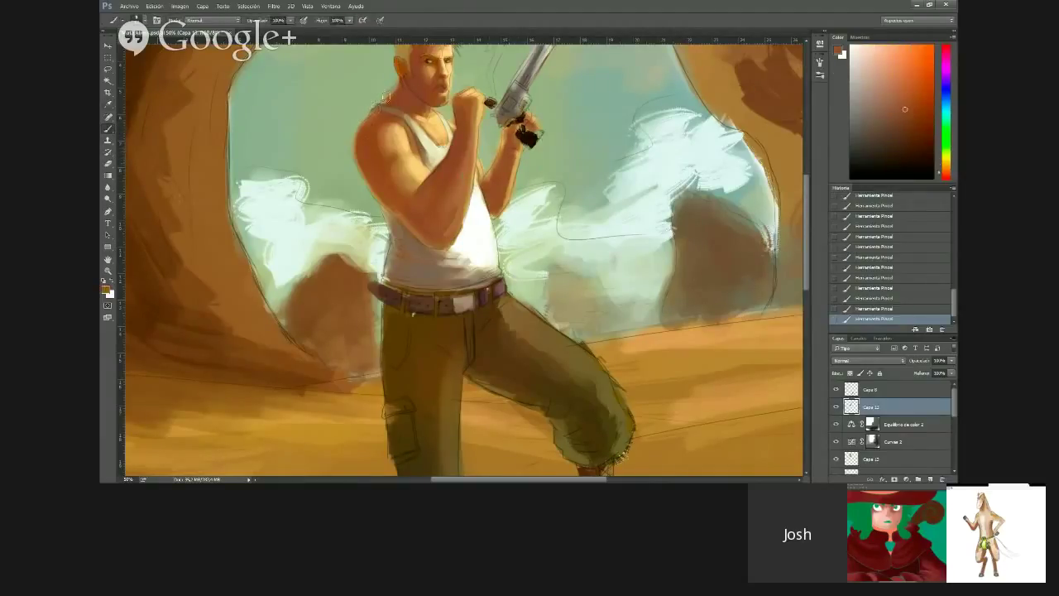
Sample dark browns with a textured brush and paint over the hip and upper thighs of the gunman's trousers
drag(380, 122, 381, 53)
alt+click(394, 159)
click(135, 20)
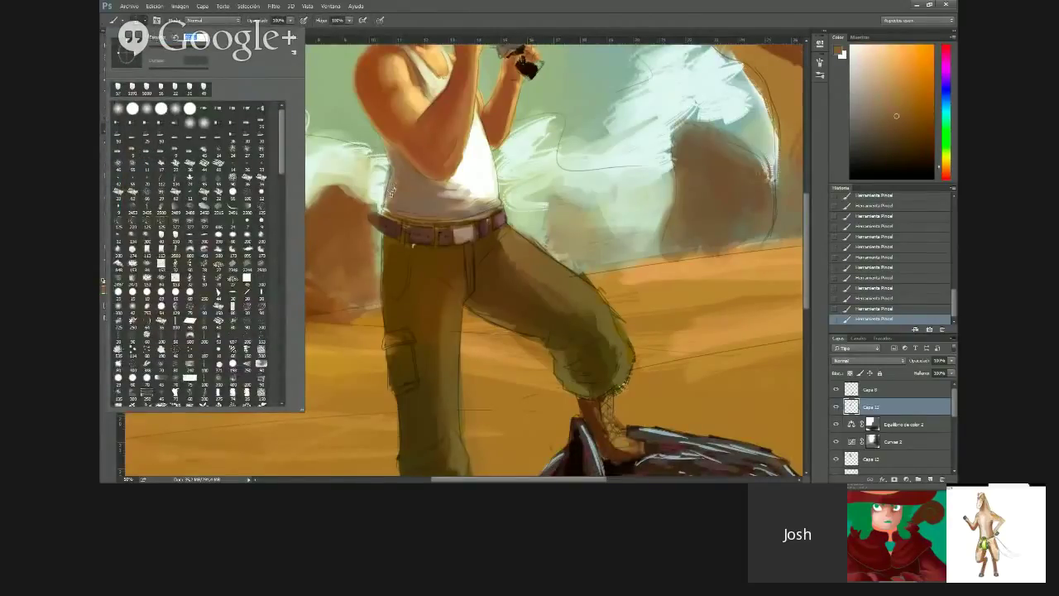
click(392, 193)
alt+click(378, 182)
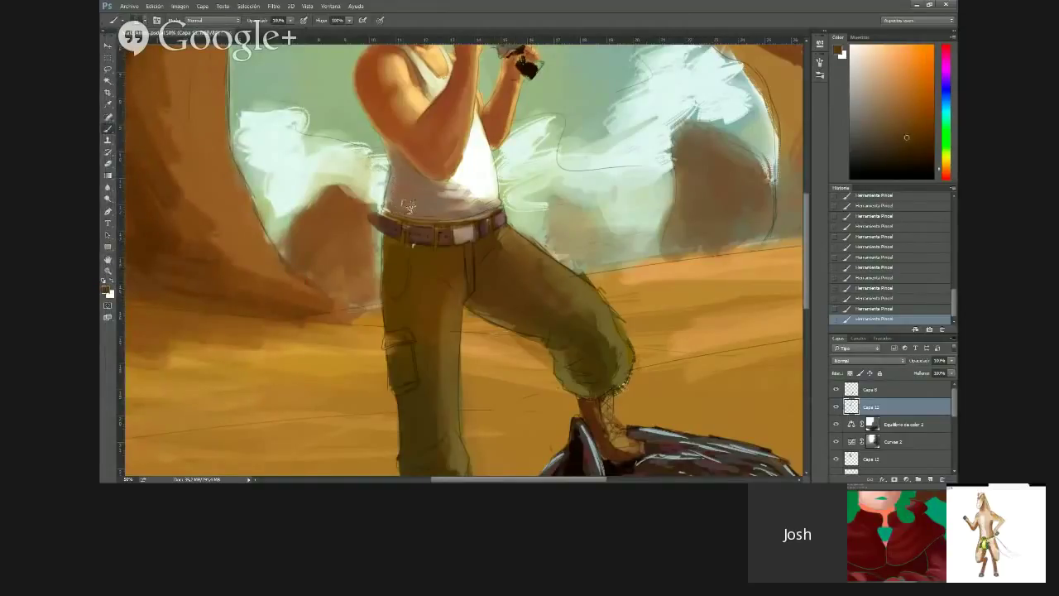
key(i)
click(374, 201)
key(b)
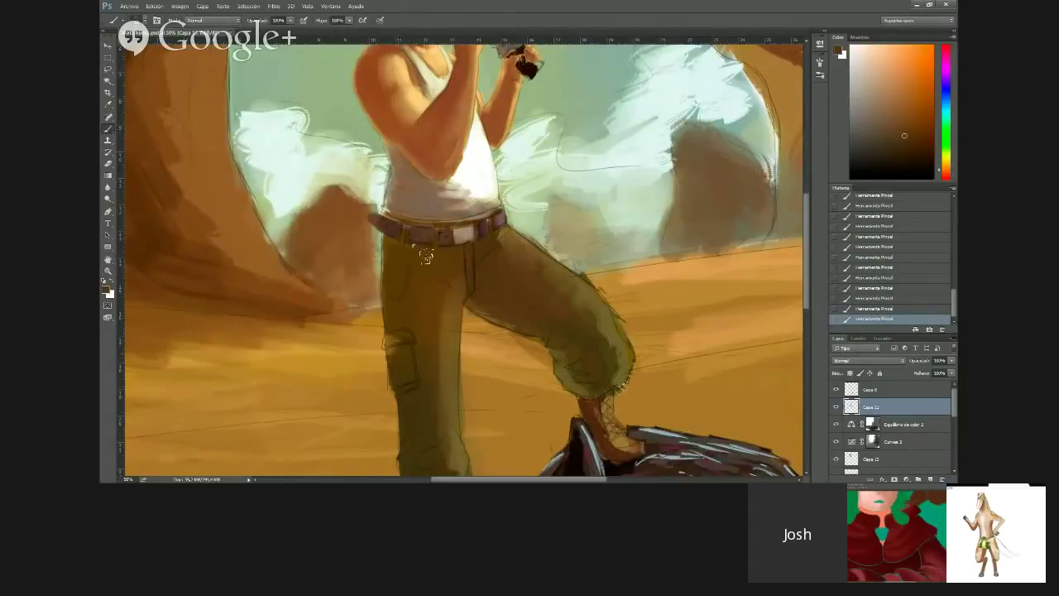
alt+click(319, 175)
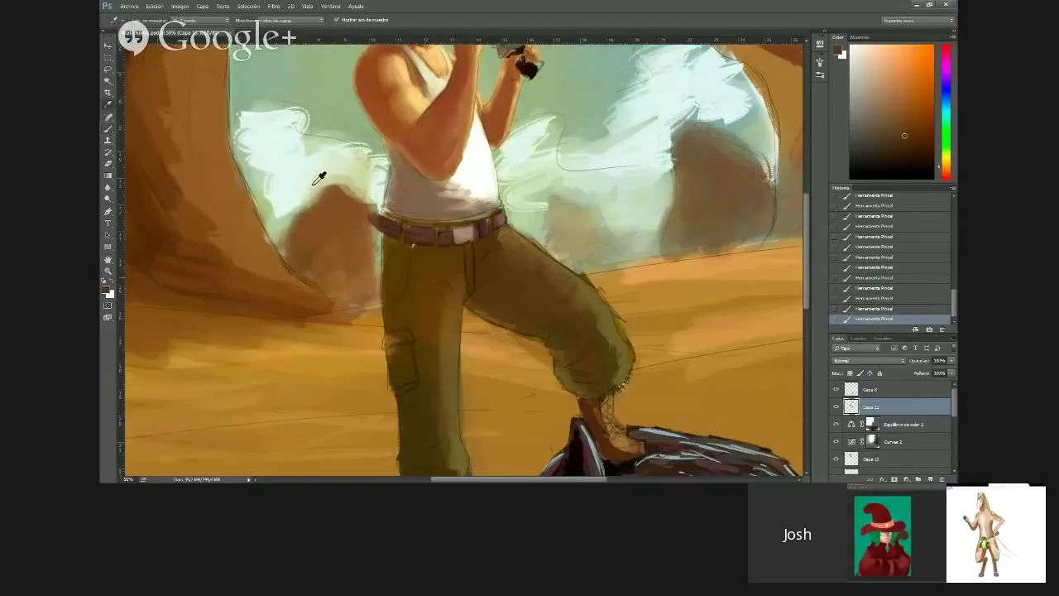
Shade the gunman's standing trouser leg with sampled browns and a dark olive green, softening the sketch lines and side pocket
scroll(303, 204, down, 3)
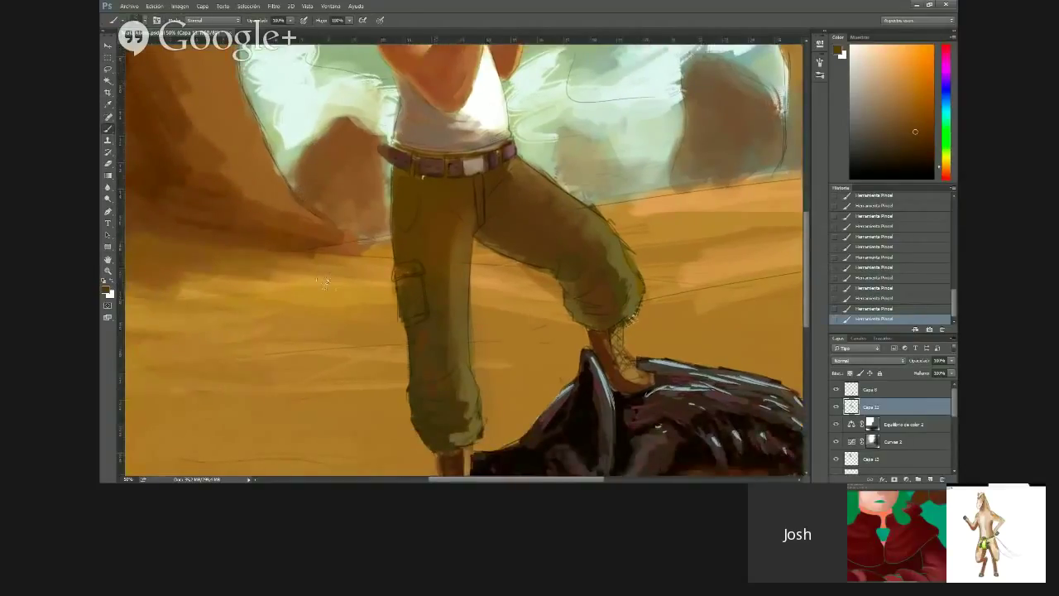
alt+click(337, 193)
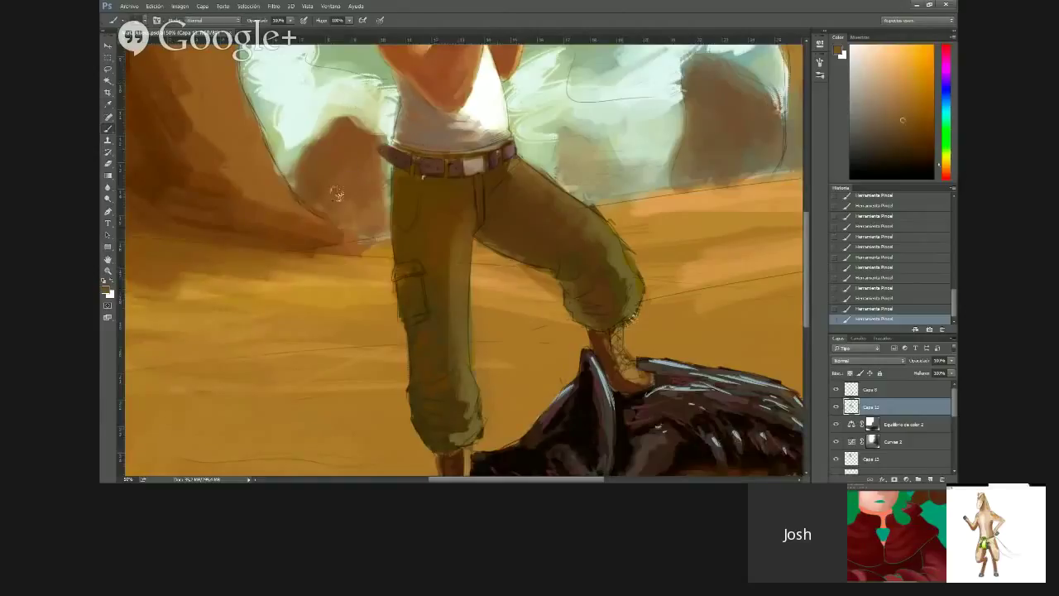
mouse_move(945, 157)
mouse_down()
mouse_move(945, 139)
mouse_move(945, 154)
mouse_up()
alt+click(635, 90)
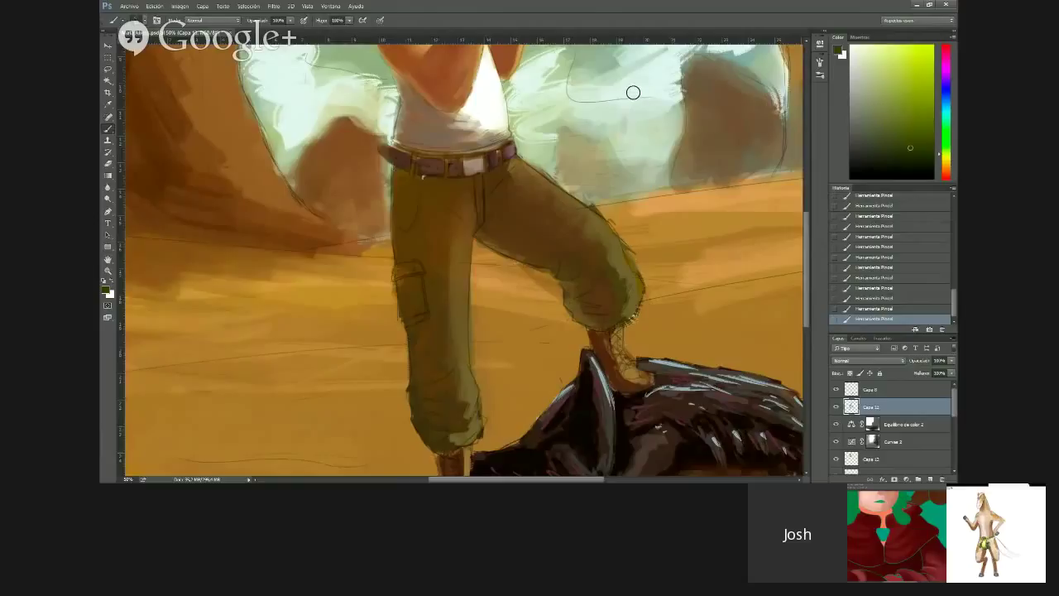
alt+click(329, 142)
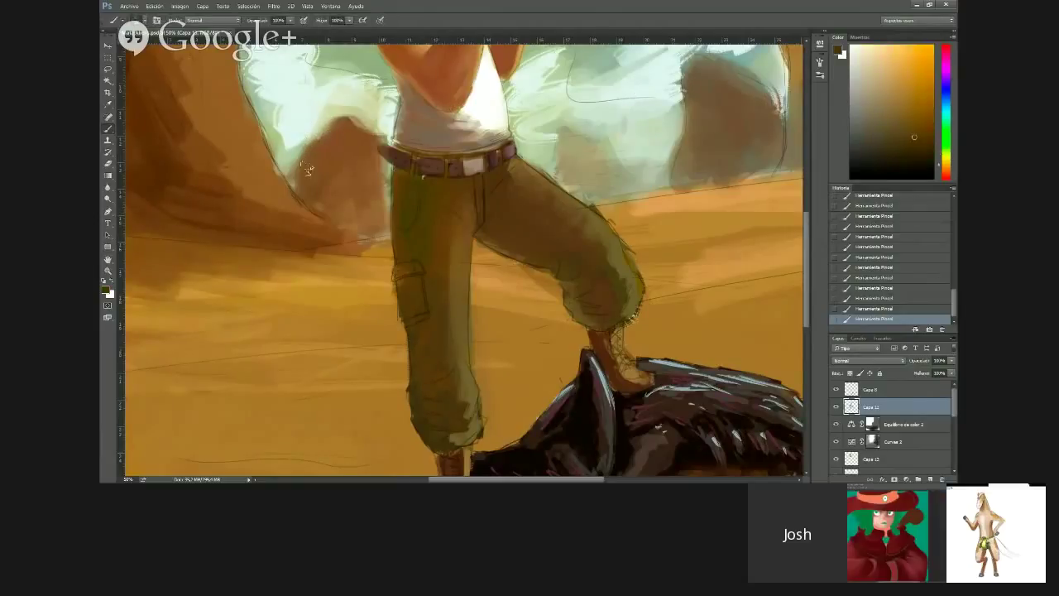
alt+click(309, 138)
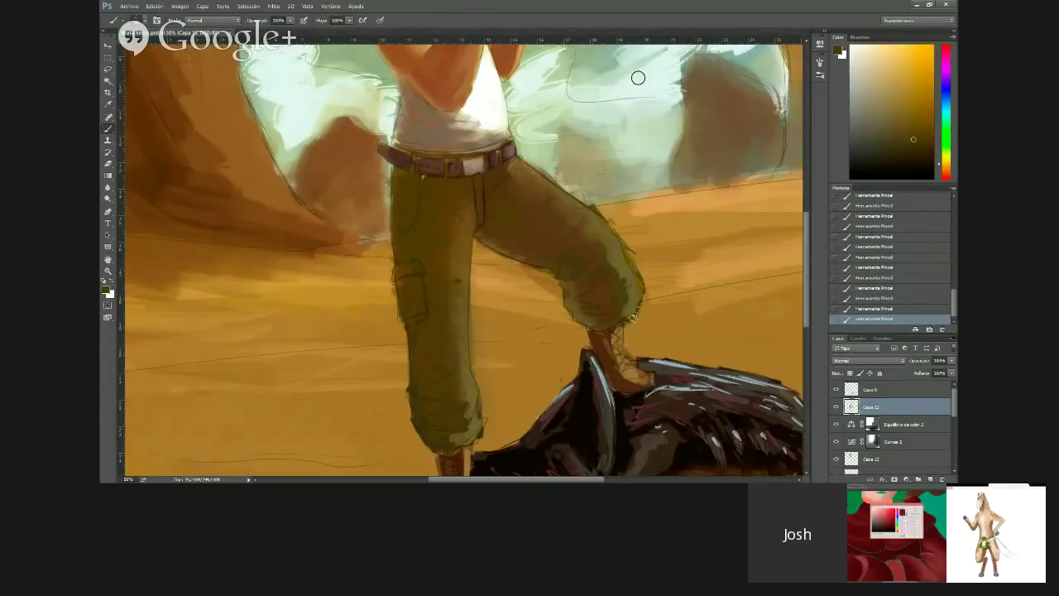
Pick a saturated orange-yellow to highlight the bent knee and thigh, and blend the trousers with sampled dark green and brown
mouse_move(913, 139)
mouse_down()
mouse_move(906, 127)
mouse_move(921, 118)
mouse_move(930, 63)
mouse_up()
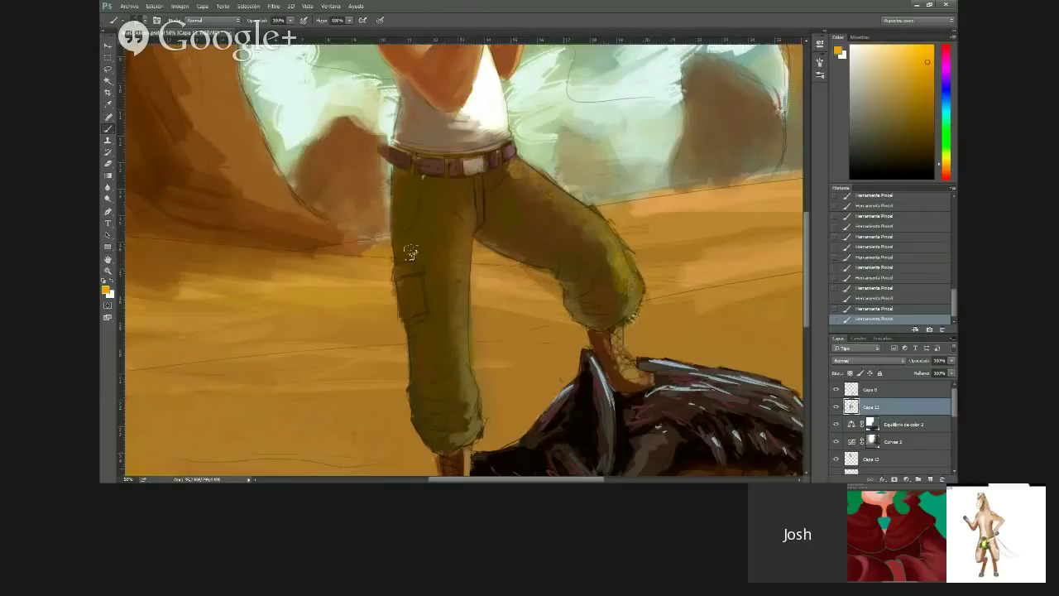
alt+click(665, 70)
alt+click(664, 93)
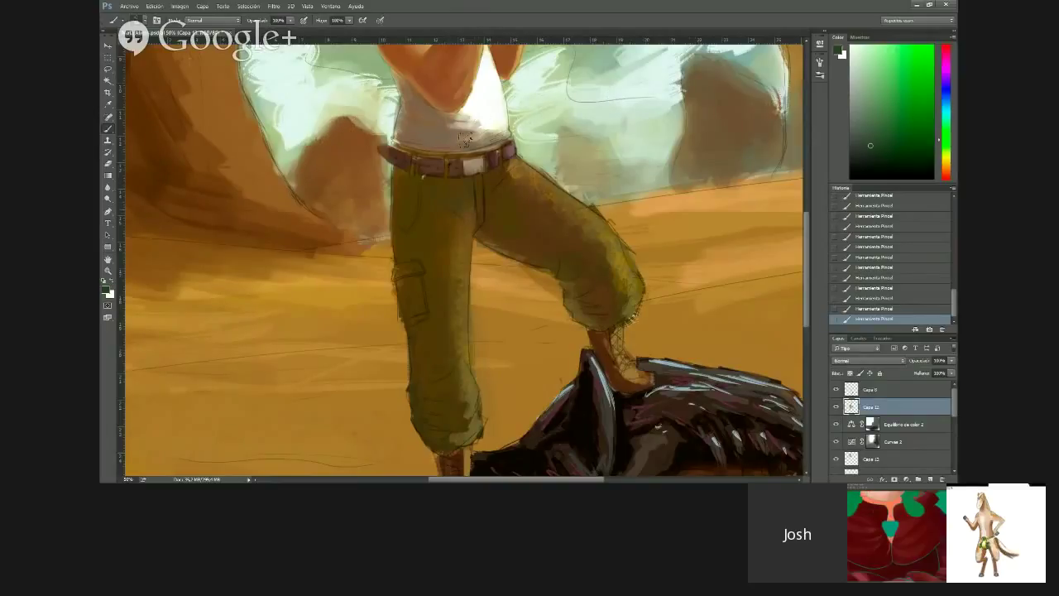
alt+click(447, 144)
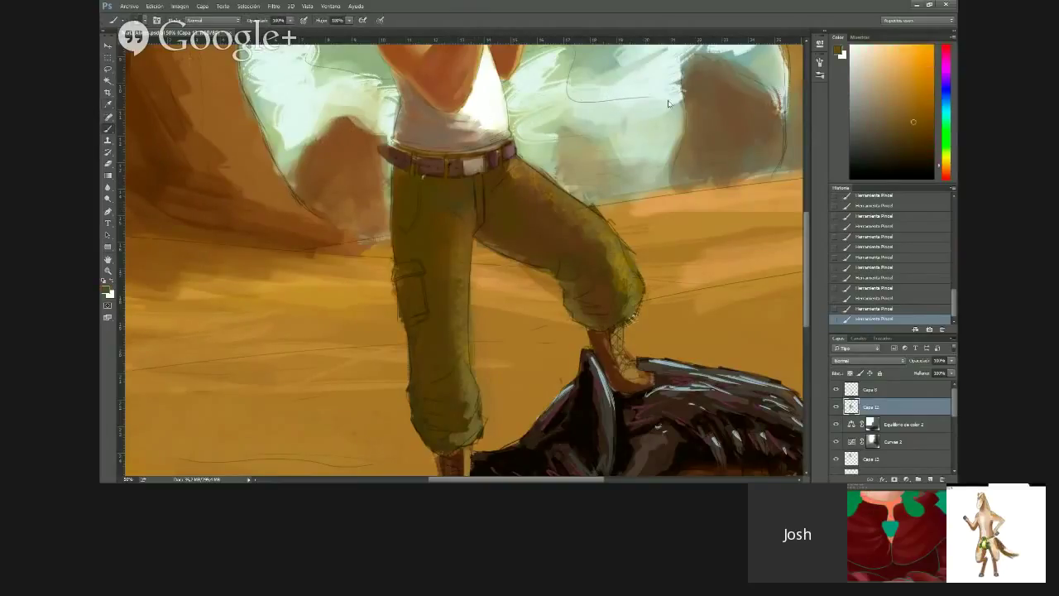
Shift the colour to yellow-green and tint the standing leg, thigh and bent knee, undoing unwanted strokes
click(946, 156)
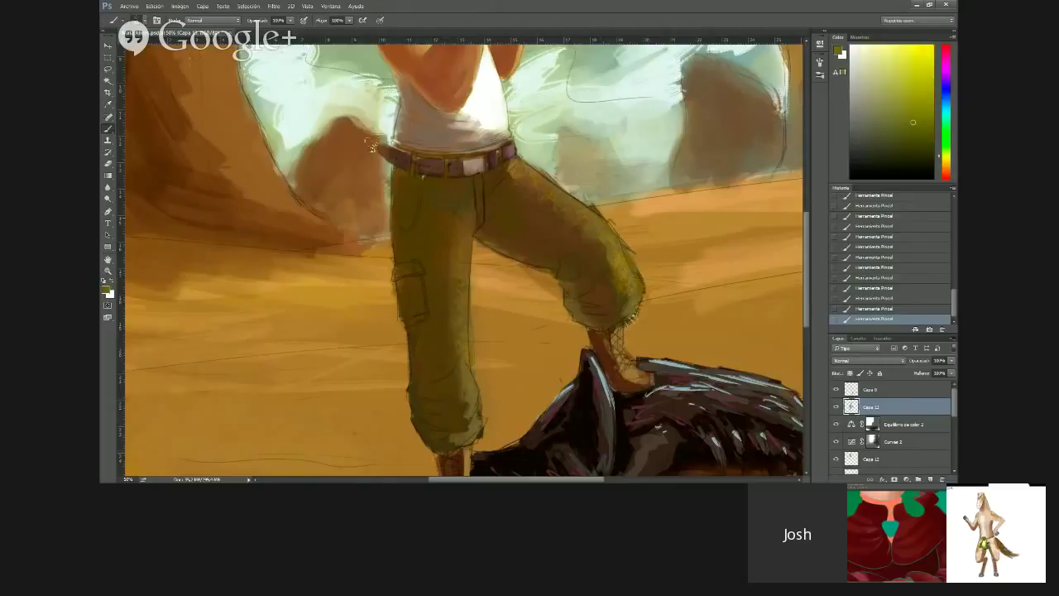
drag(502, 202, 514, 230)
key(ctrl+alt+z)
key(ctrl+alt+z)
click(427, 147)
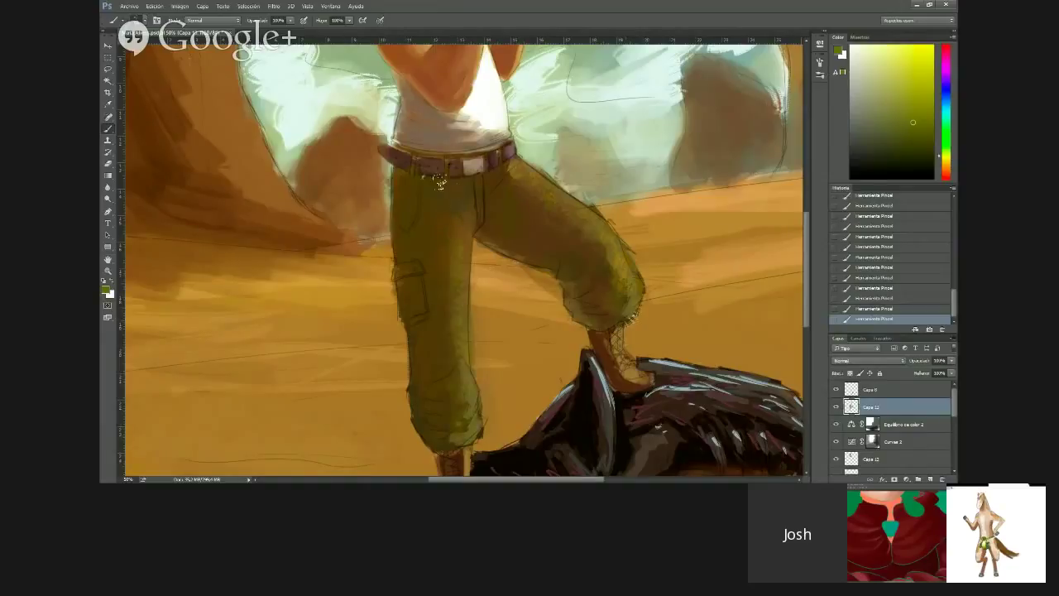
alt+click(630, 88)
alt+click(619, 97)
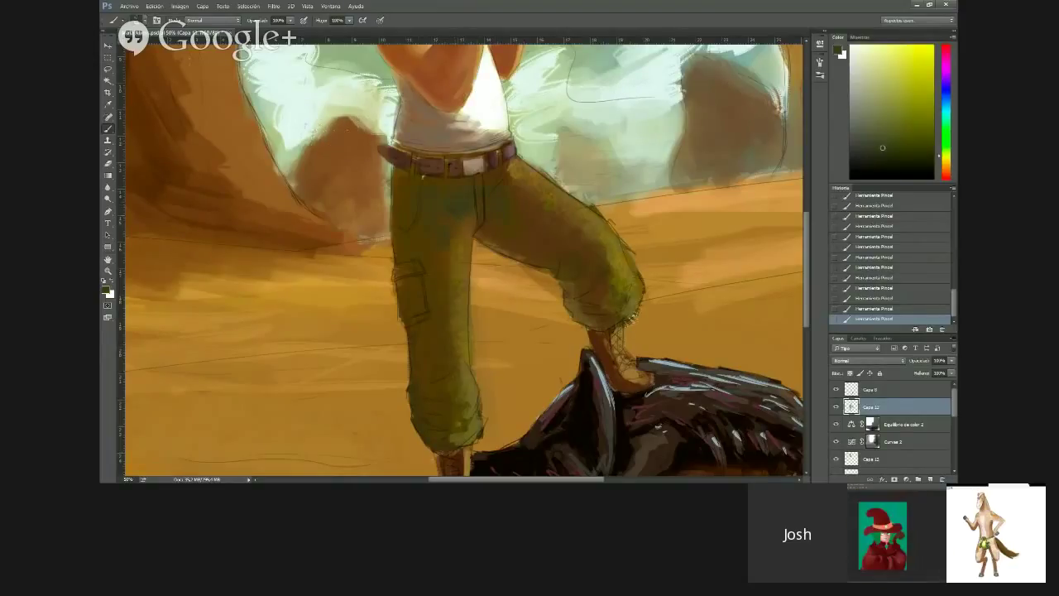
Enlarge the brush and darken the hip and pocket area of the trousers with dark olive and sampled brown
key(bracketright)
key(bracketright)
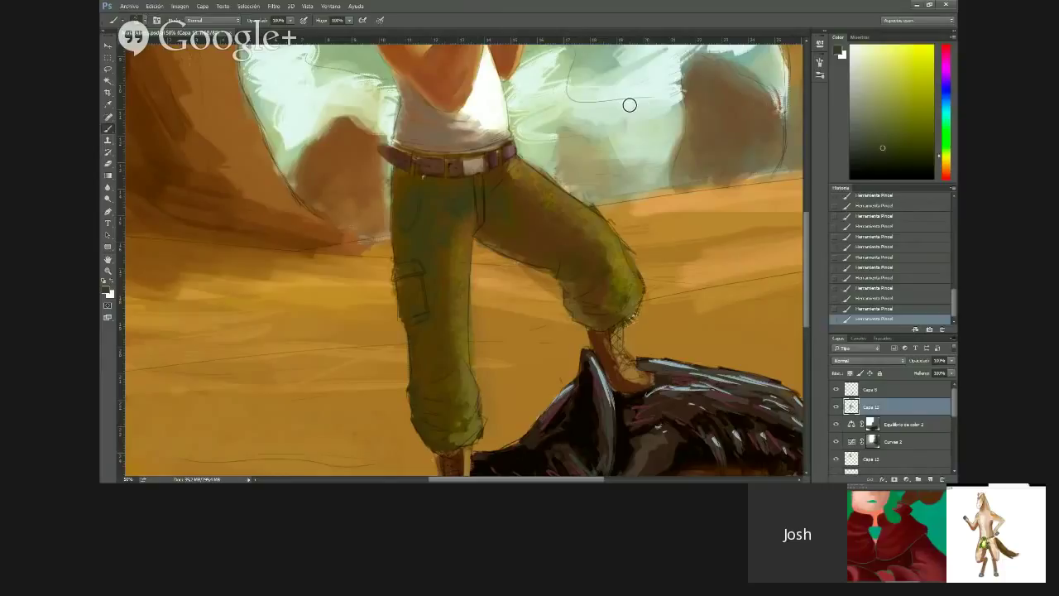
click(328, 216)
key(b)
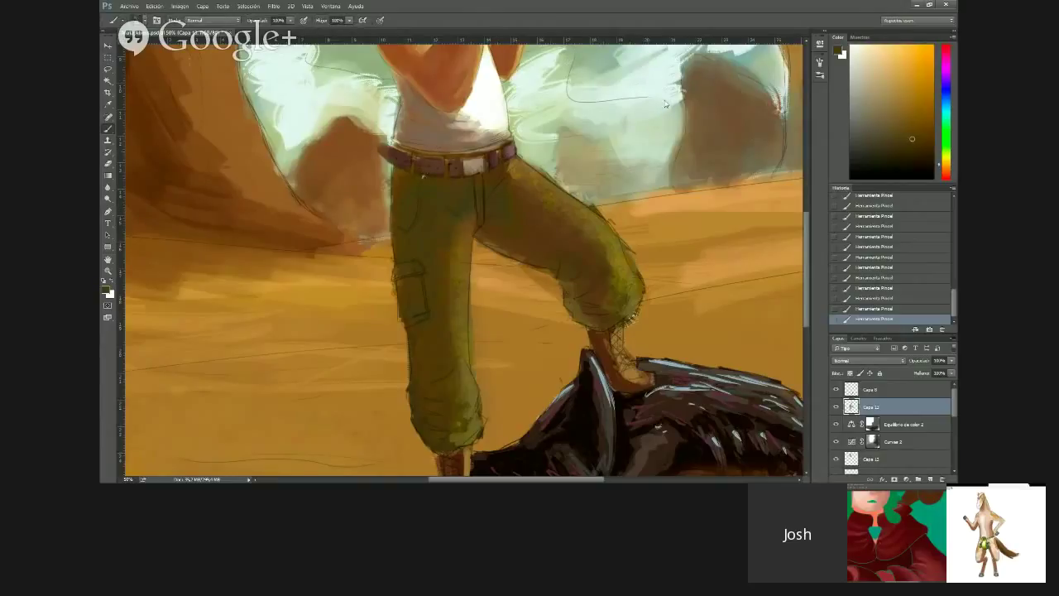
Shift the colour to a dark green and paint shadows below the belt, on the inner thigh and along the standing leg's outer side
click(946, 152)
drag(885, 151, 890, 152)
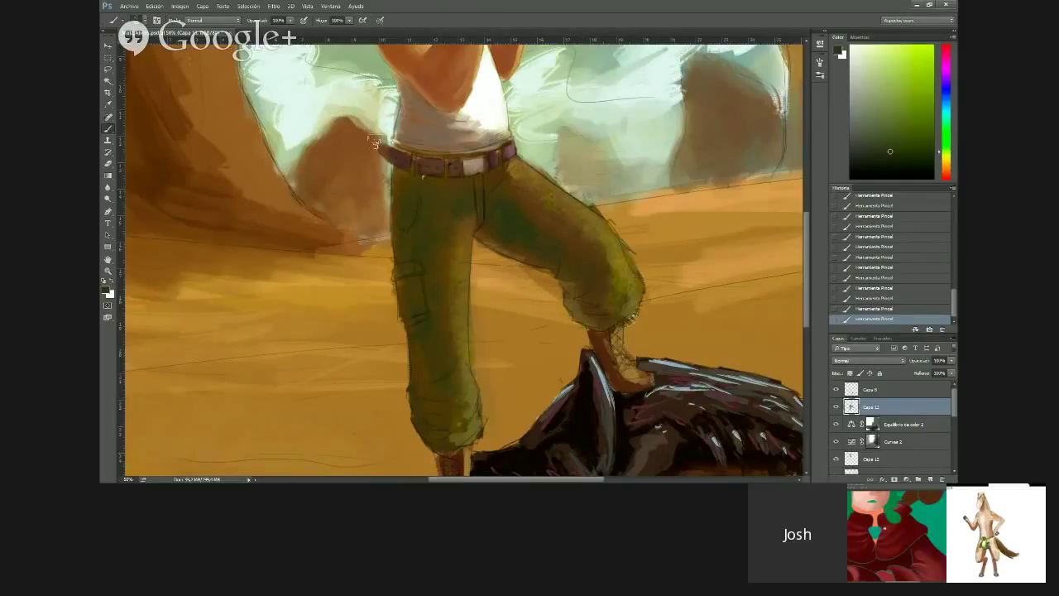
alt+click(424, 155)
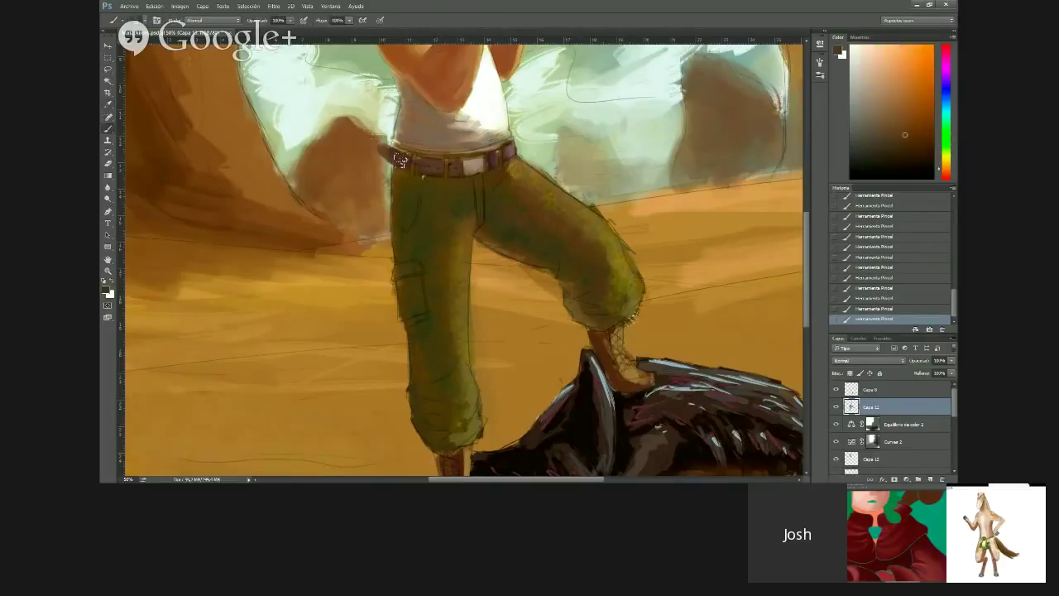
alt+click(395, 157)
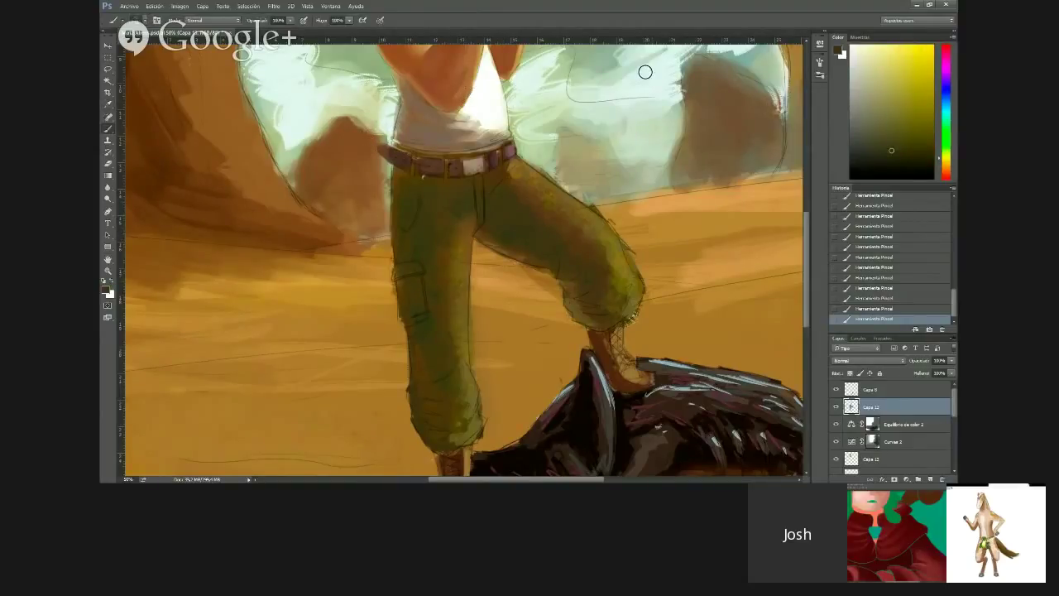
alt+click(633, 96)
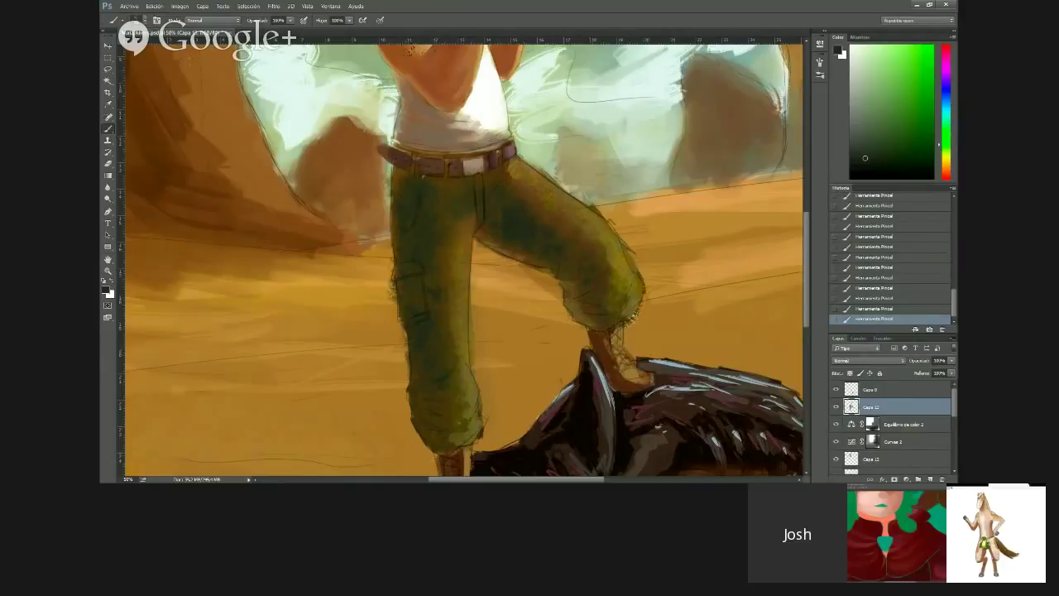
alt+click(610, 107)
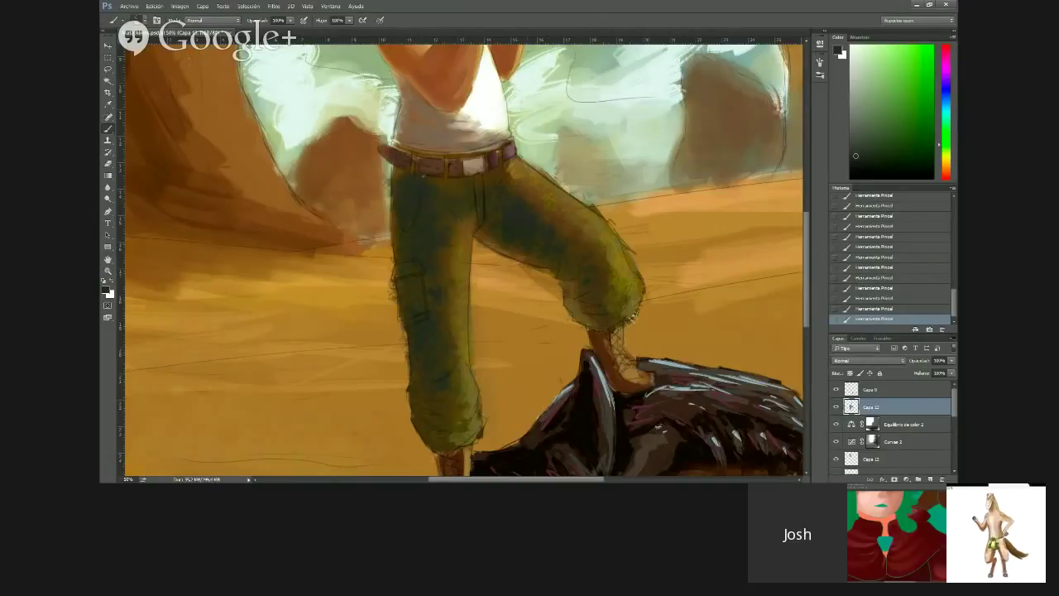
Sample olive tones and blend the dark green shadows across the thighs and standing leg, checking the whole painting
alt+click(503, 183)
drag(499, 192, 527, 233)
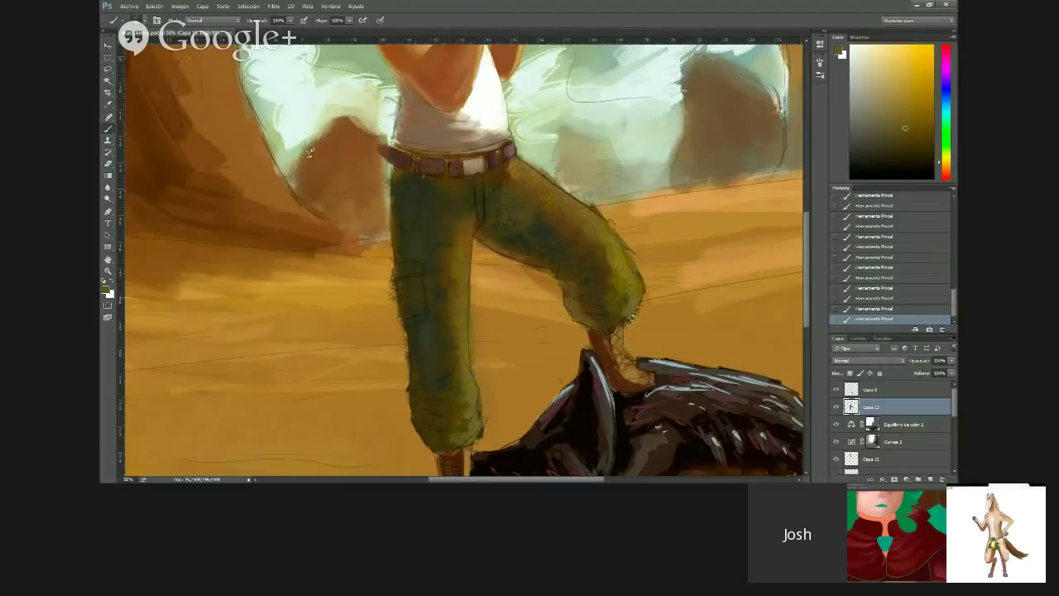
key(alt)
alt+click(322, 217)
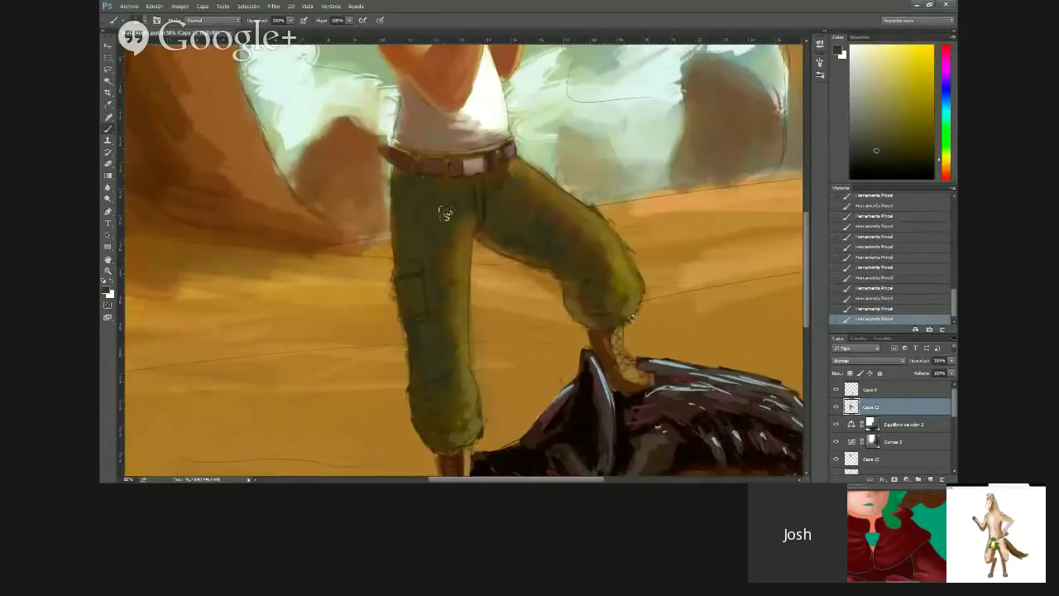
drag(445, 214, 444, 146)
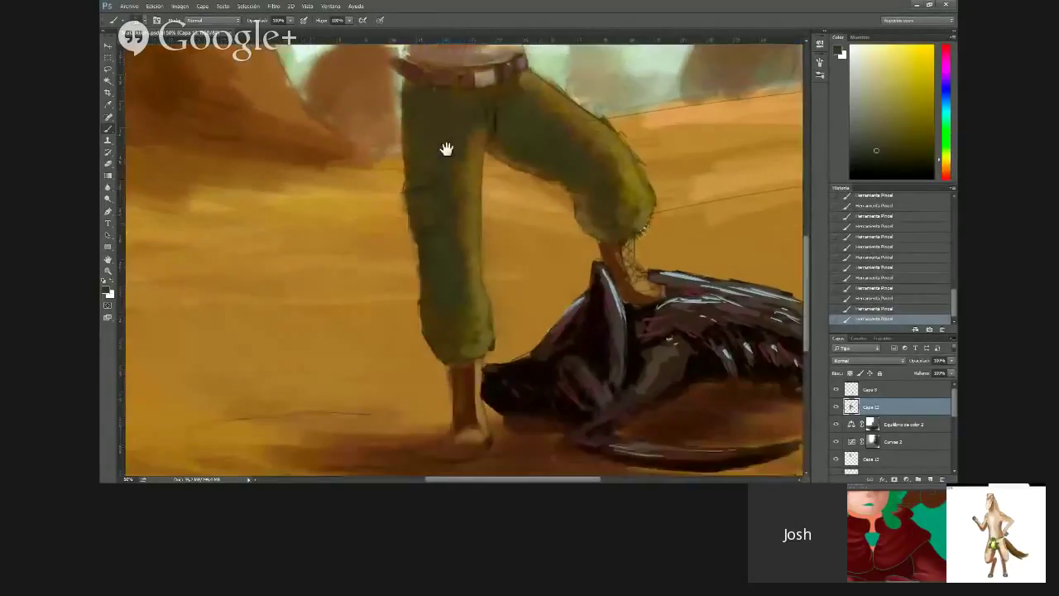
key(ctrl+minus)
key(ctrl+minus)
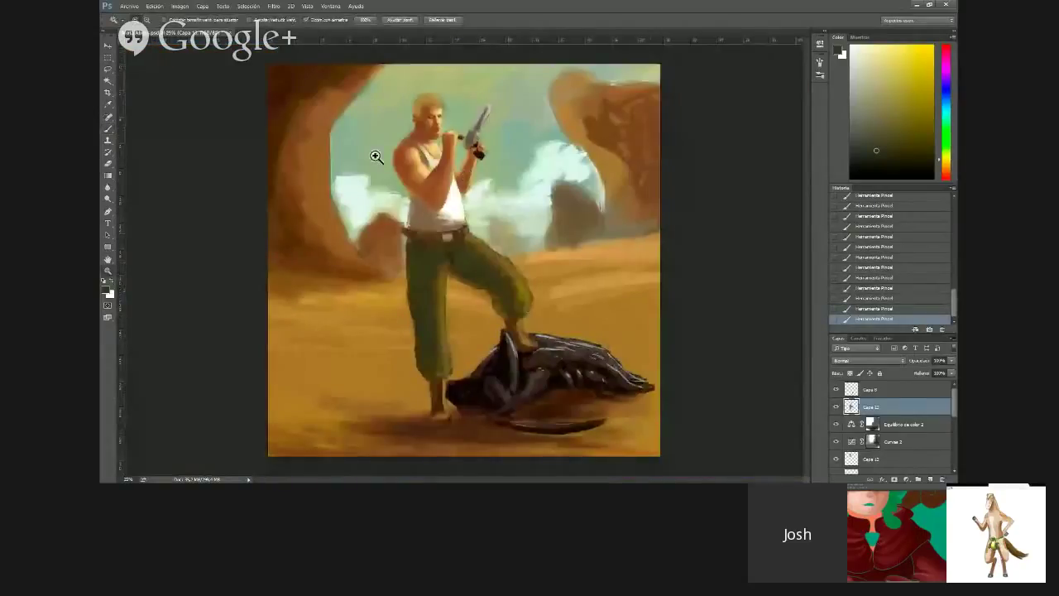
Choose a different brush tip and set the painting colour to a light yellow-green
key(ctrl+plus)
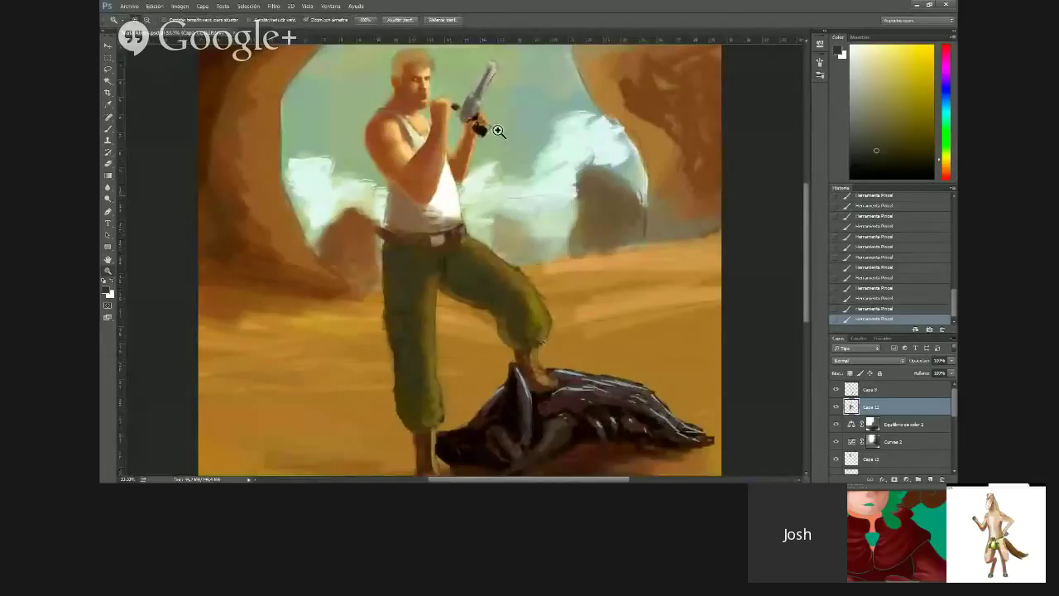
click(108, 69)
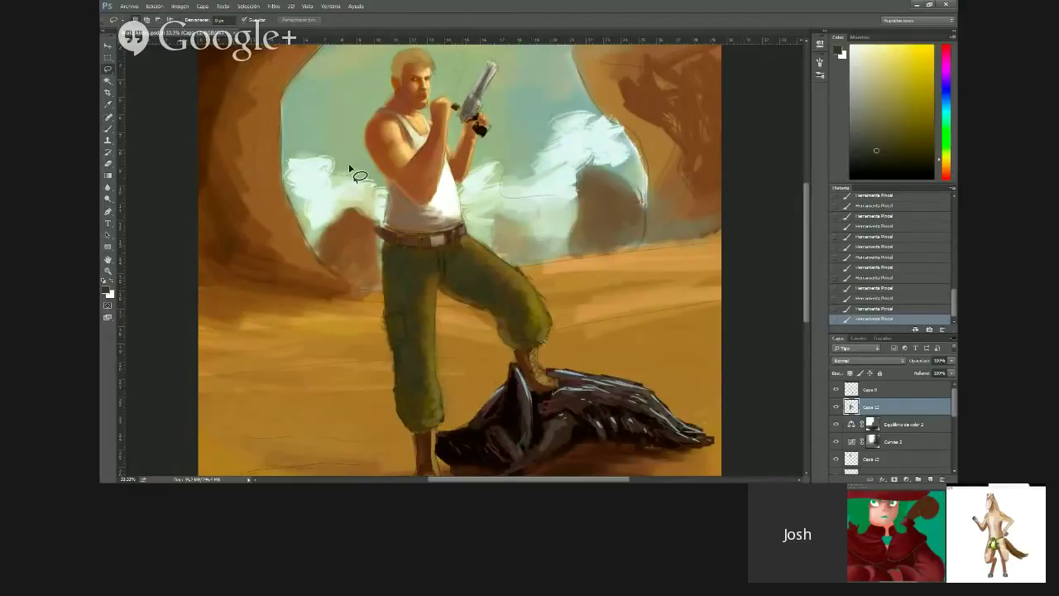
key(z)
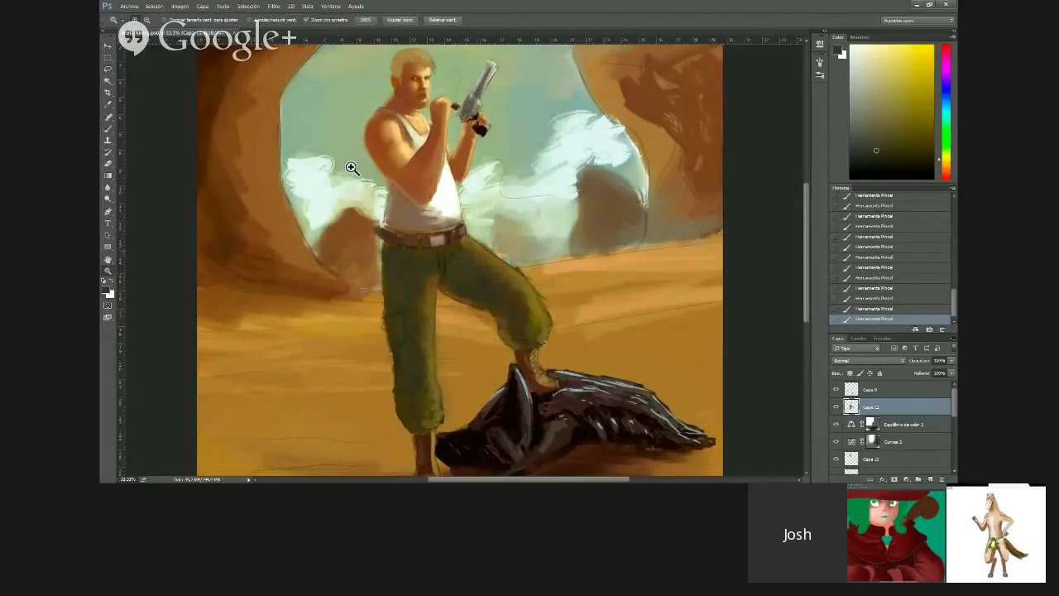
click(351, 168)
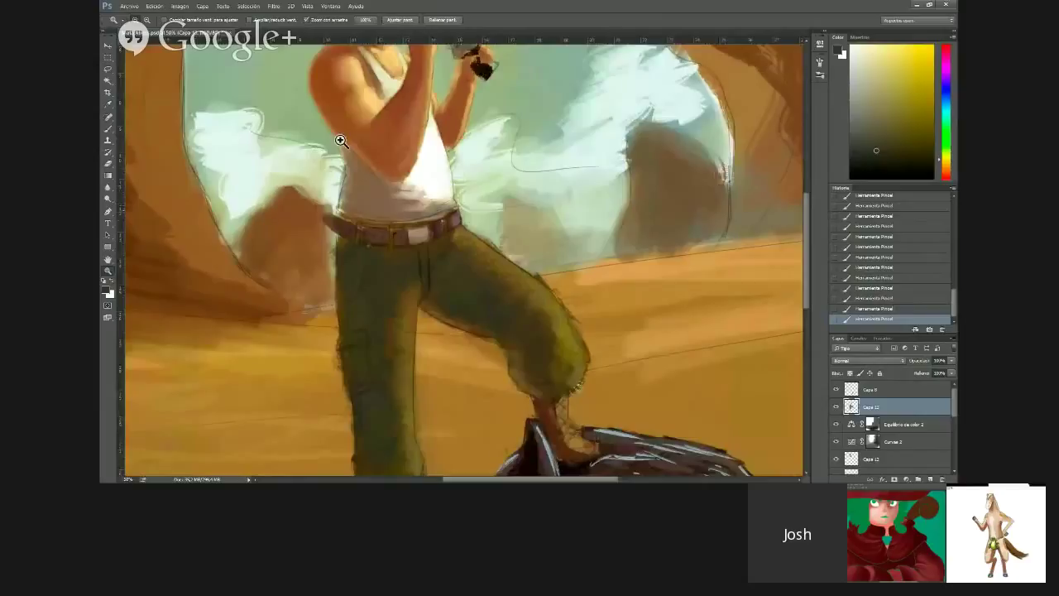
key(b)
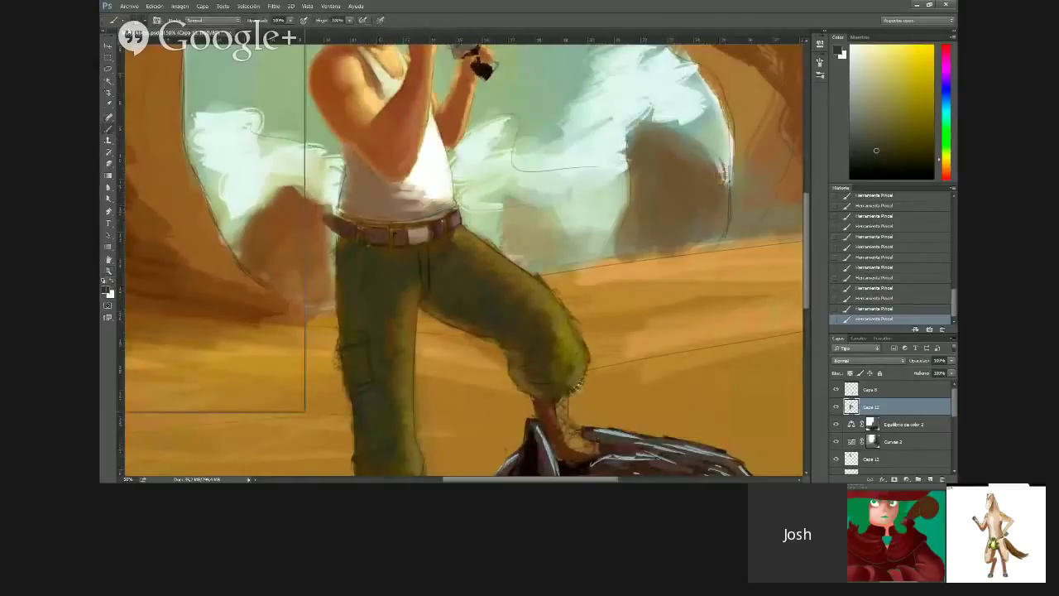
right_click(214, 227)
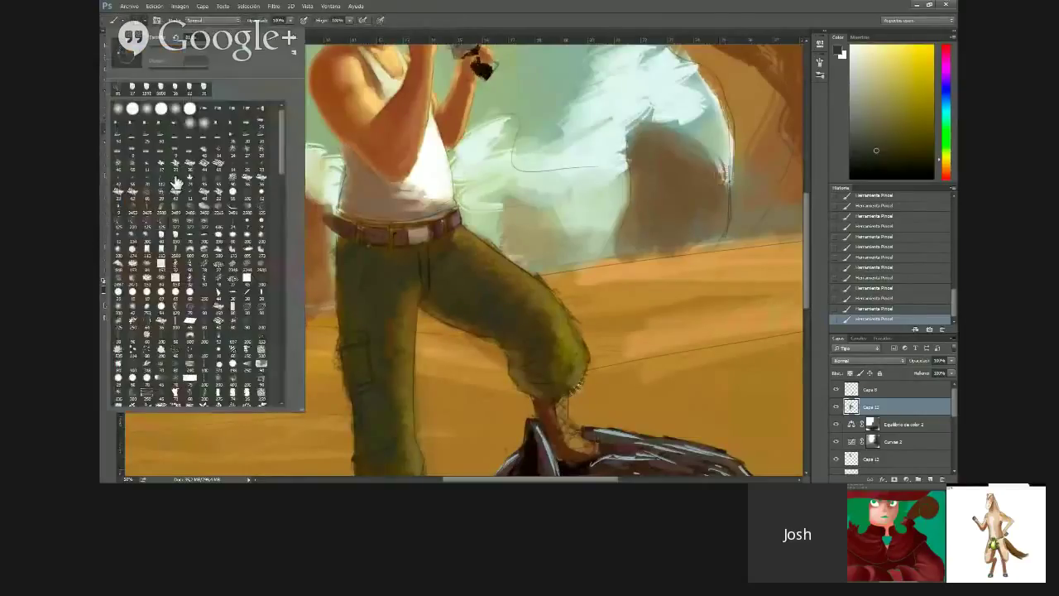
click(202, 220)
click(581, 60)
alt+click(623, 69)
click(895, 58)
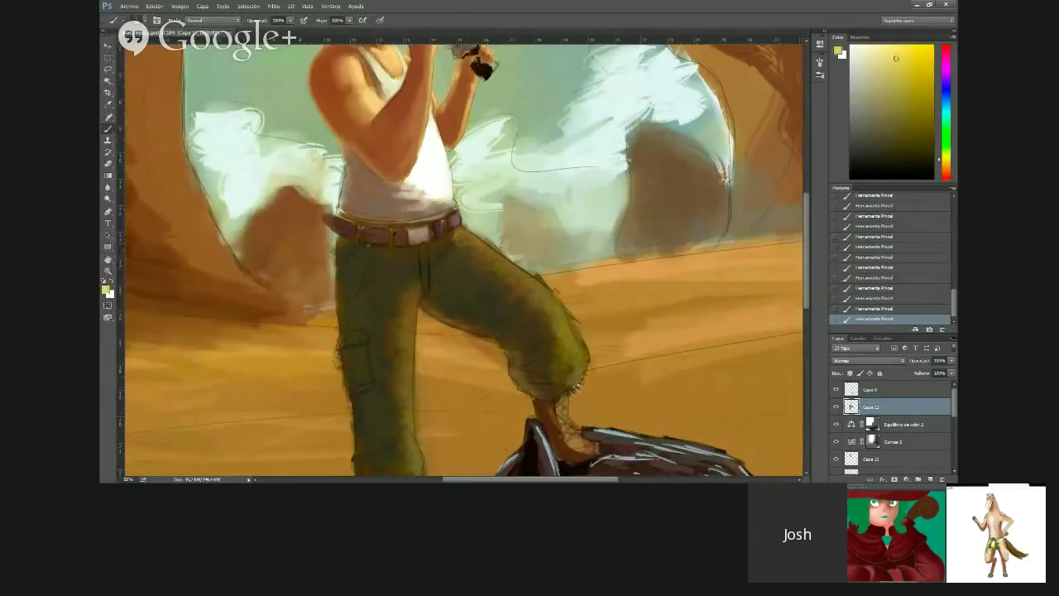
Paint yellow-green highlights along the upper edge of the raised thigh, the bent knee and the standing leg's inner edge
drag(473, 239, 549, 296)
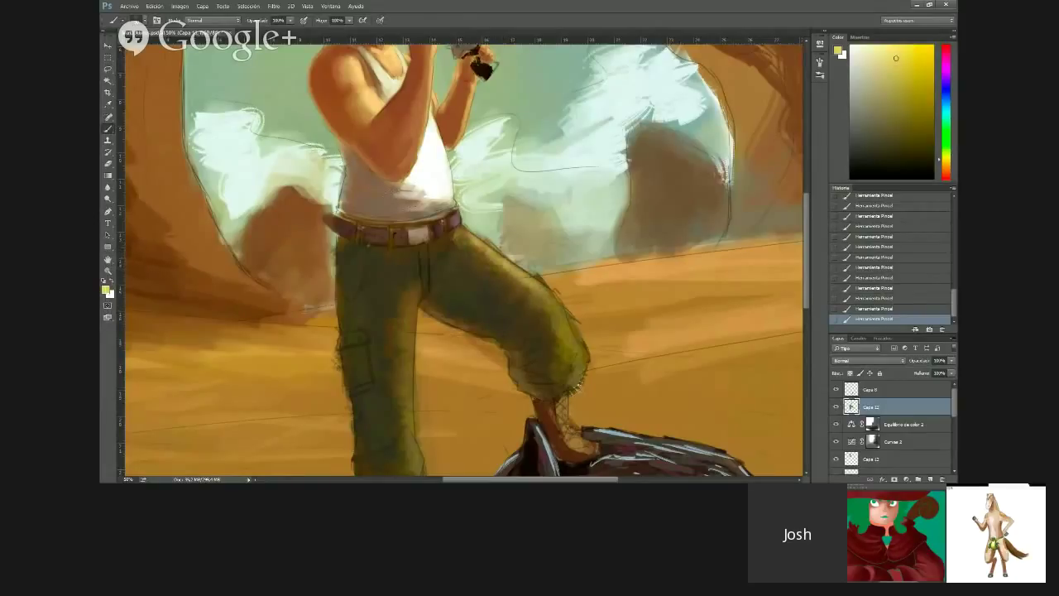
mouse_move(481, 253)
mouse_down()
mouse_move(542, 296)
mouse_move(571, 336)
mouse_move(579, 380)
mouse_move(571, 341)
mouse_move(521, 292)
mouse_up()
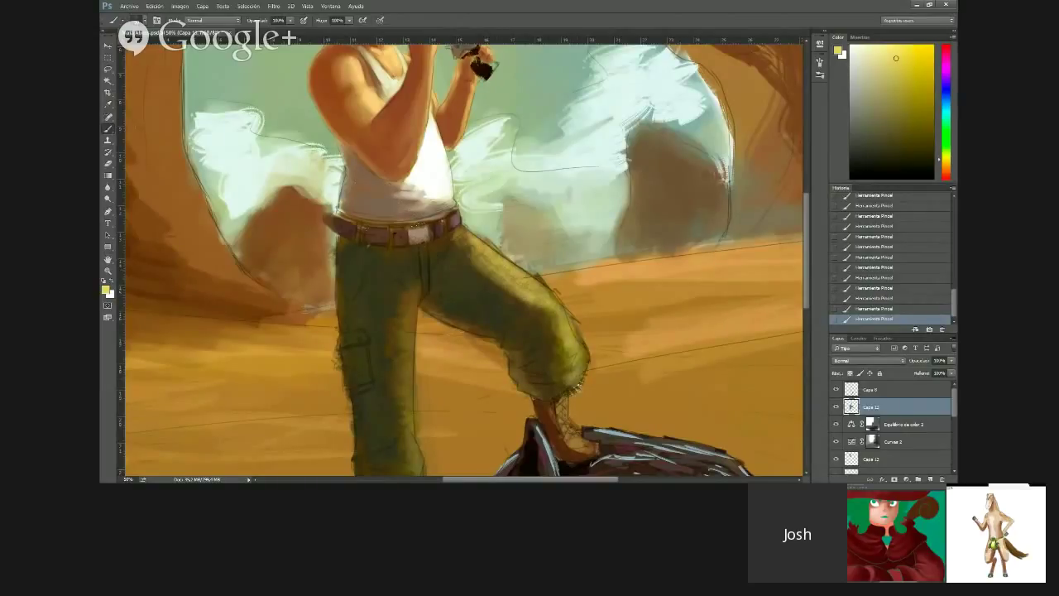
drag(319, 201, 342, 127)
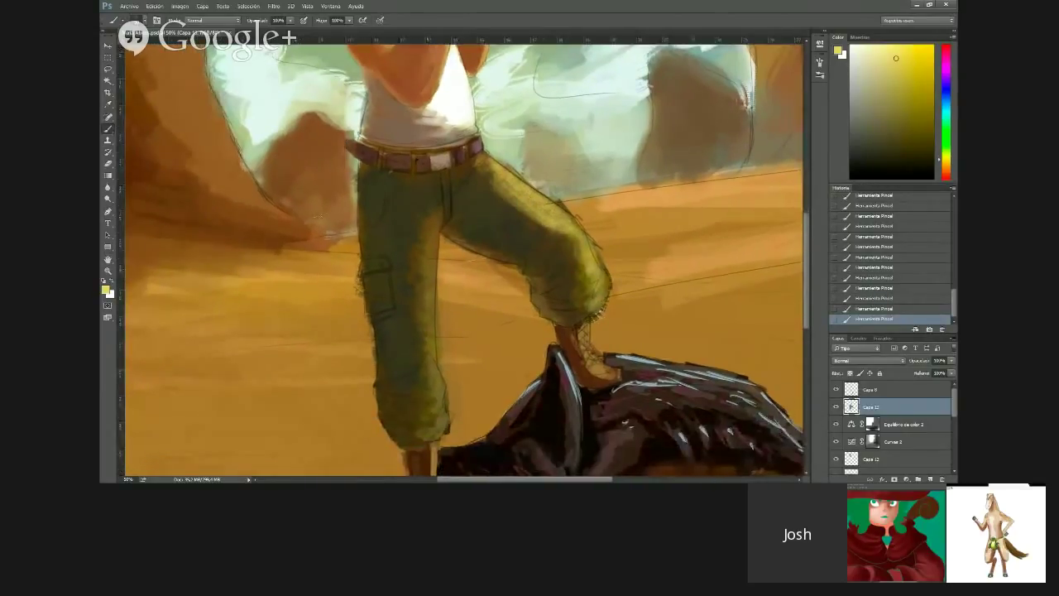
mouse_move(437, 359)
mouse_down()
mouse_move(445, 387)
mouse_move(435, 437)
mouse_up()
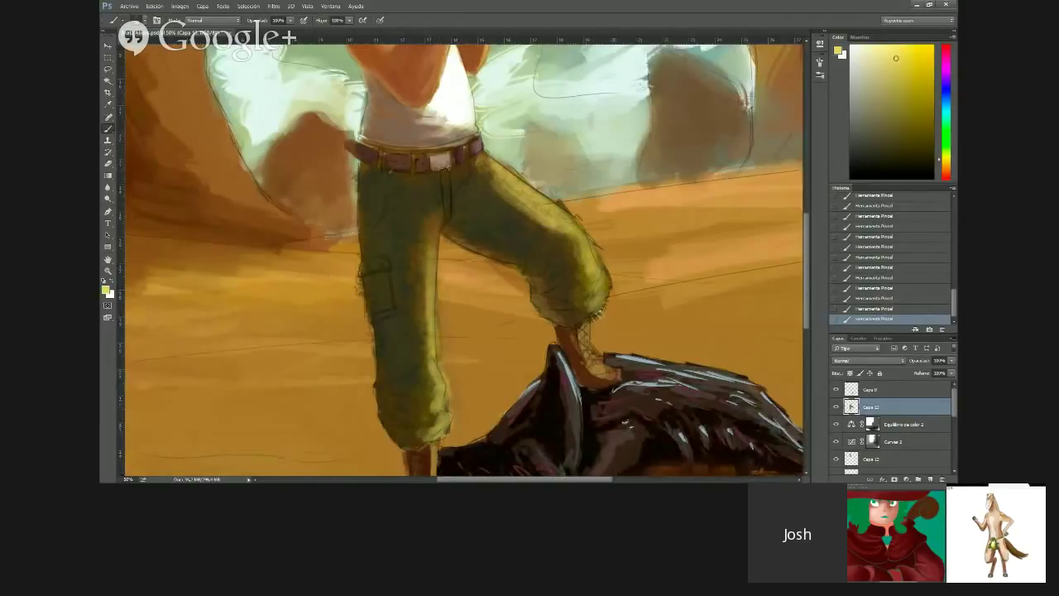
Sample olive and dark green tones from the trousers and blend the standing leg's highlight into its shadow
alt+click(317, 148)
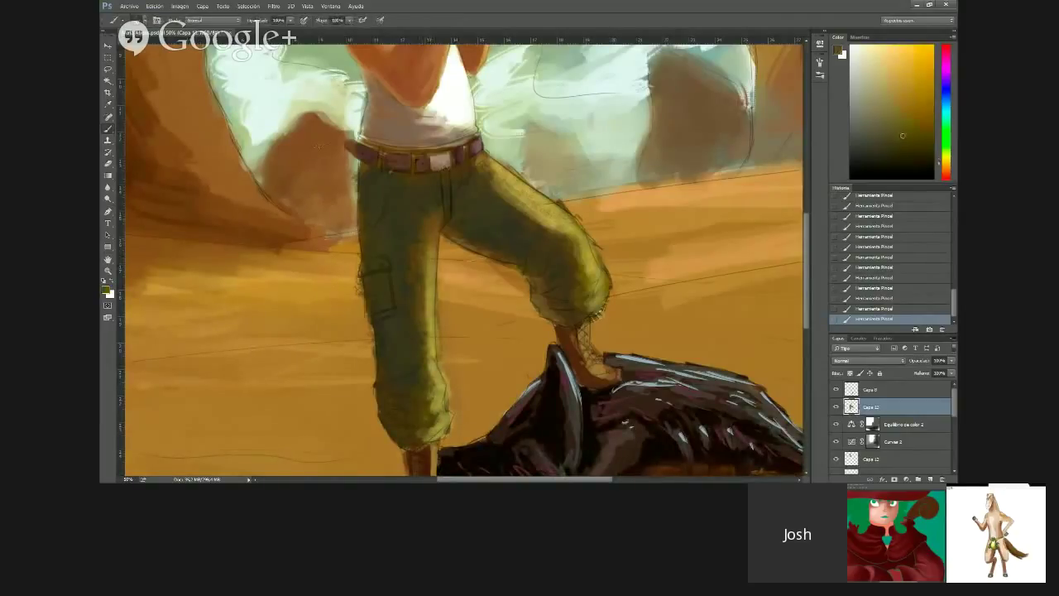
alt+click(331, 187)
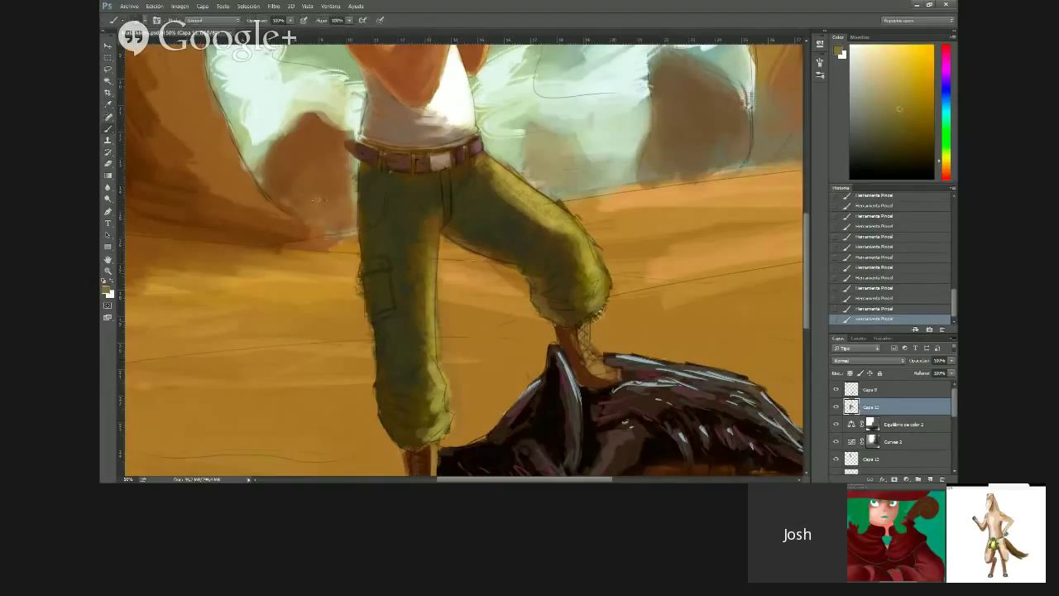
alt+click(322, 147)
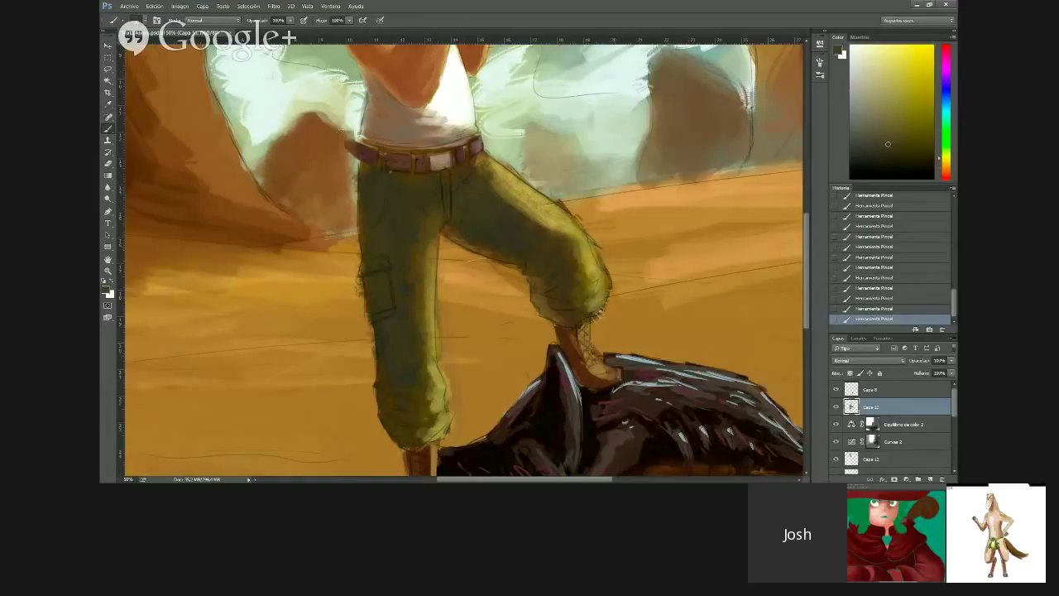
drag(398, 132, 432, 223)
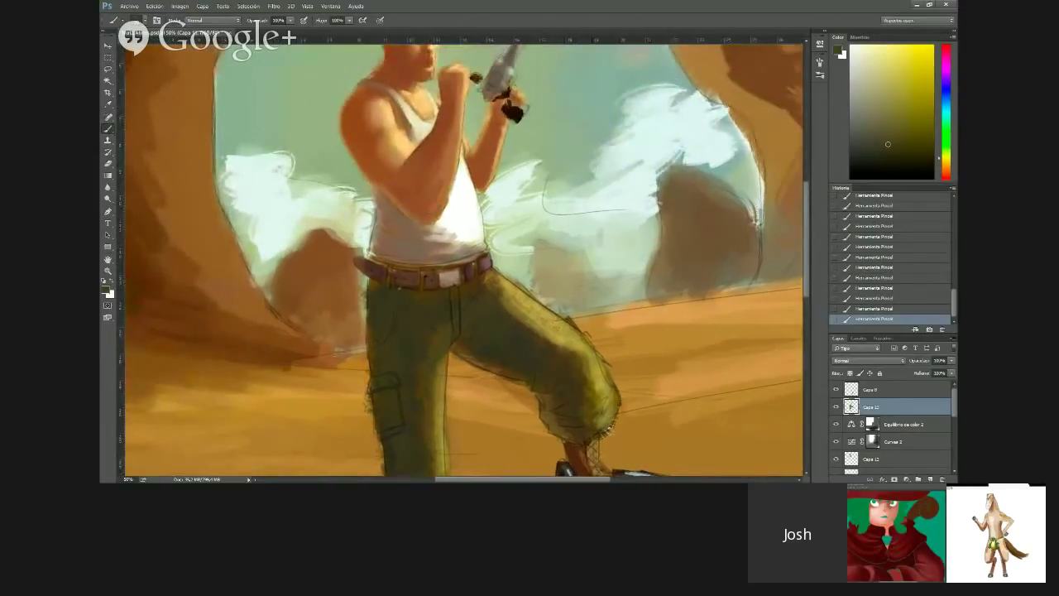
key(alt+space)
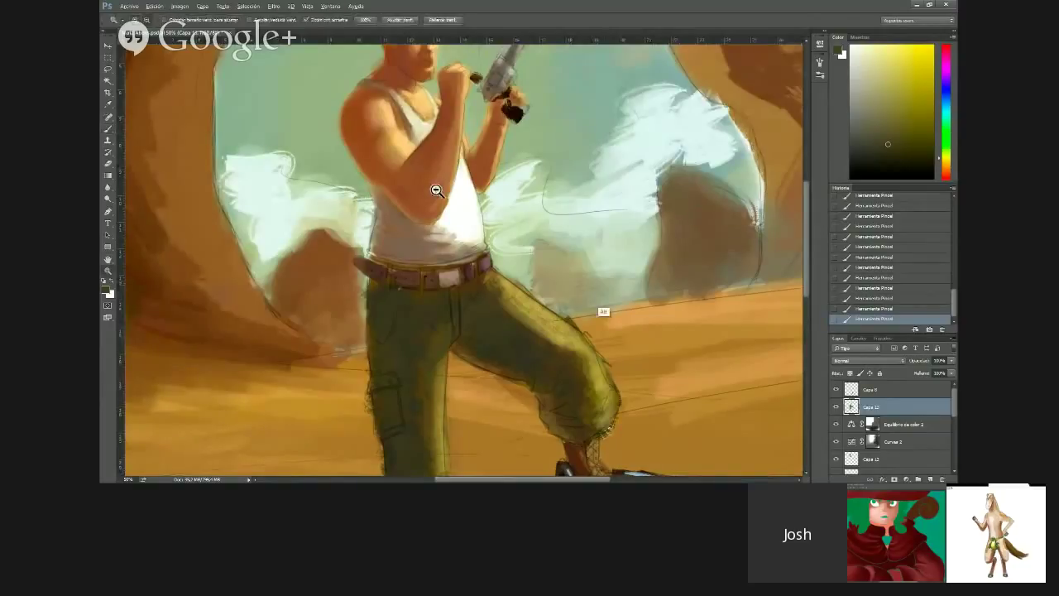
click(436, 190)
click(443, 186)
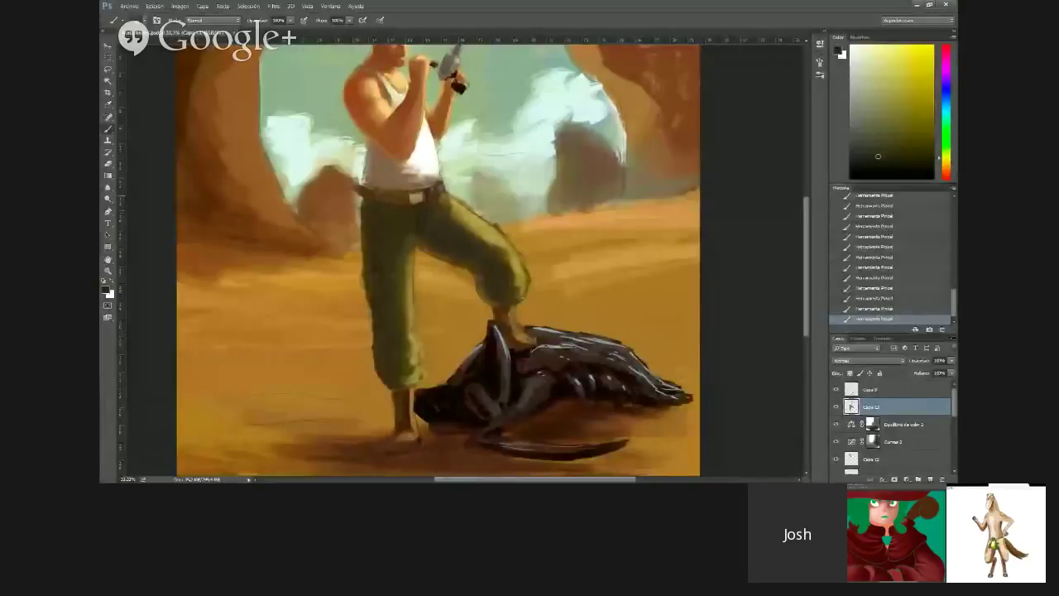
Sample olive and dark brown tones and shade the trousers just below the belt at the raised leg's hip
key(z)
click(330, 160)
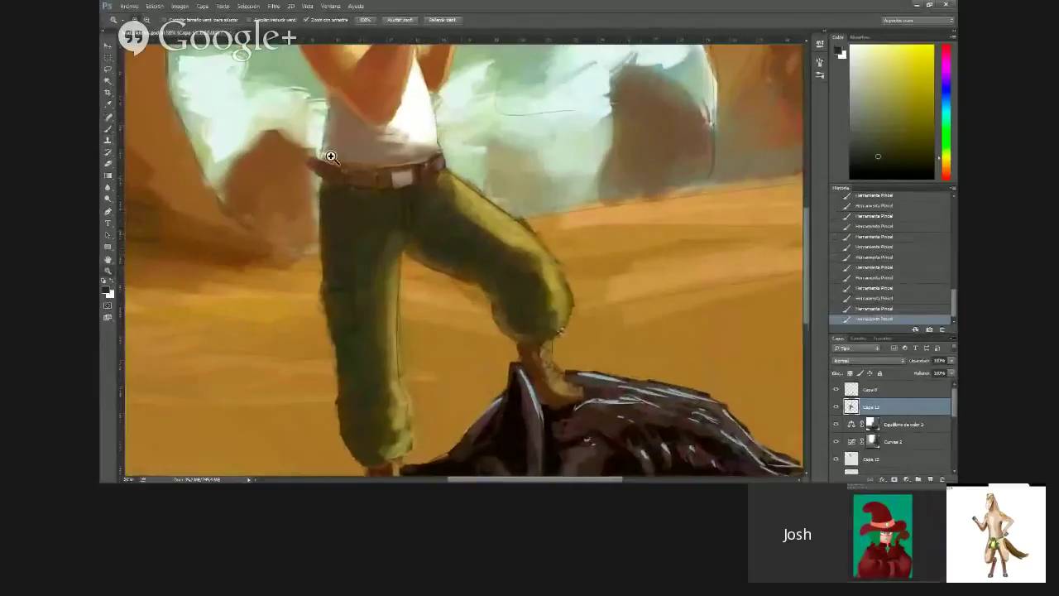
key(b)
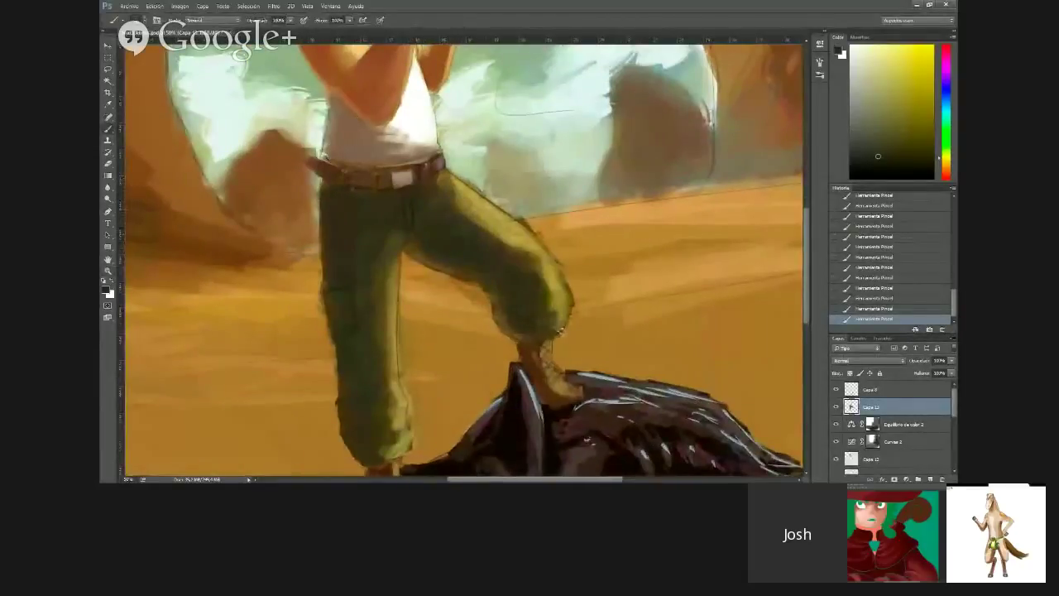
alt+click(384, 258)
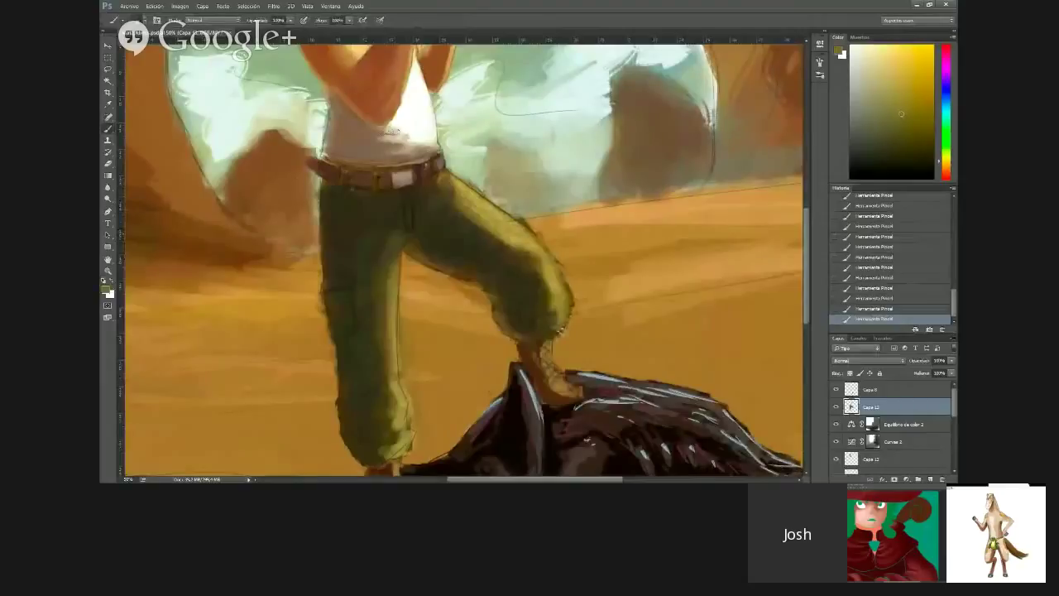
alt+click(318, 125)
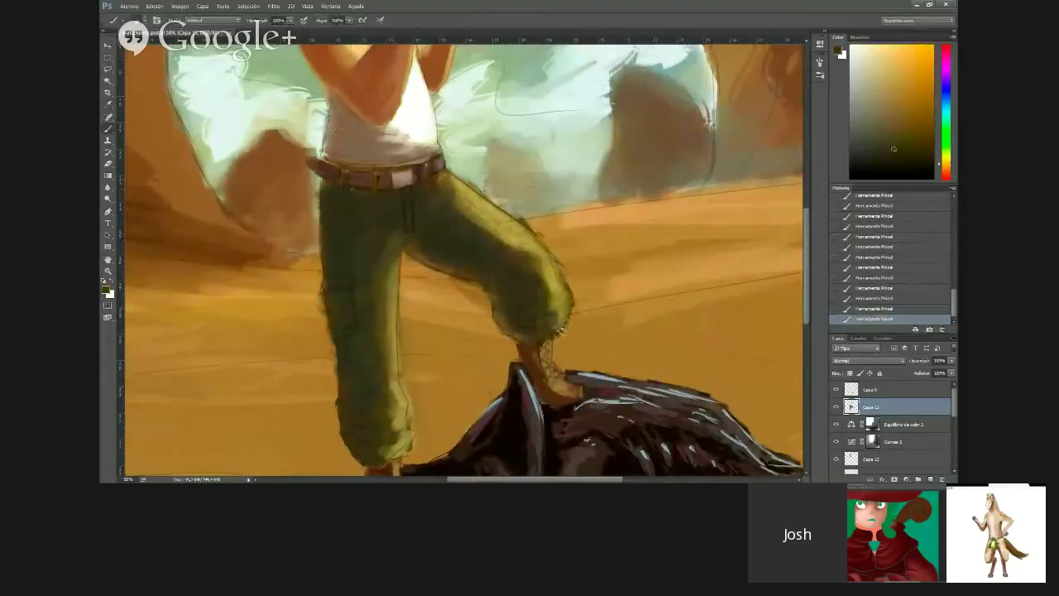
alt+click(348, 118)
drag(447, 195, 423, 207)
alt+click(318, 125)
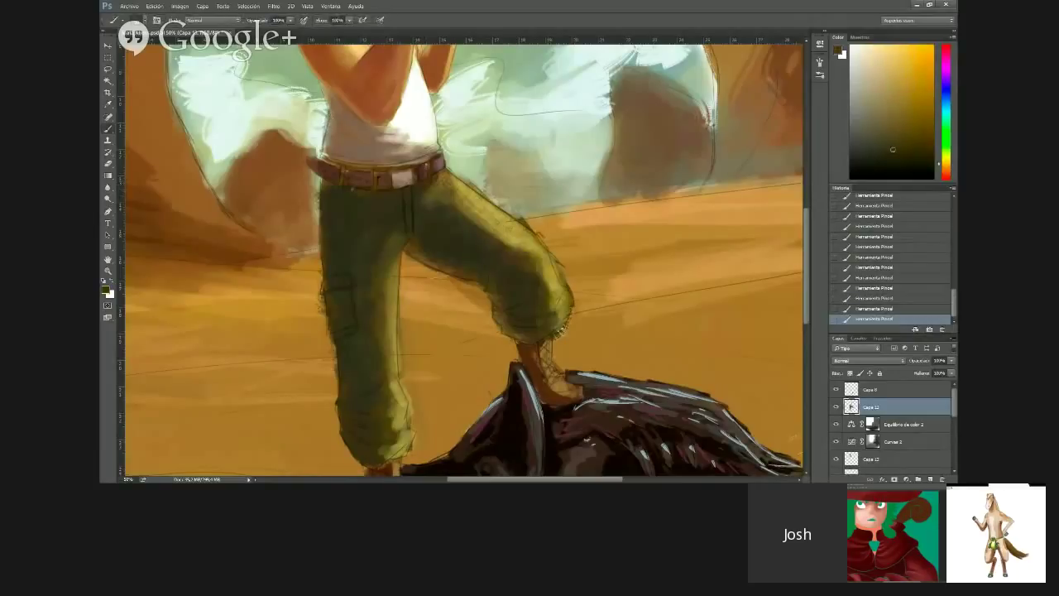
Blend sampled olive-brown tones along the raised thigh to soften the highlight from hip to knee
mouse_move(459, 201)
mouse_down()
mouse_move(445, 202)
mouse_move(463, 217)
mouse_up()
alt+click(465, 214)
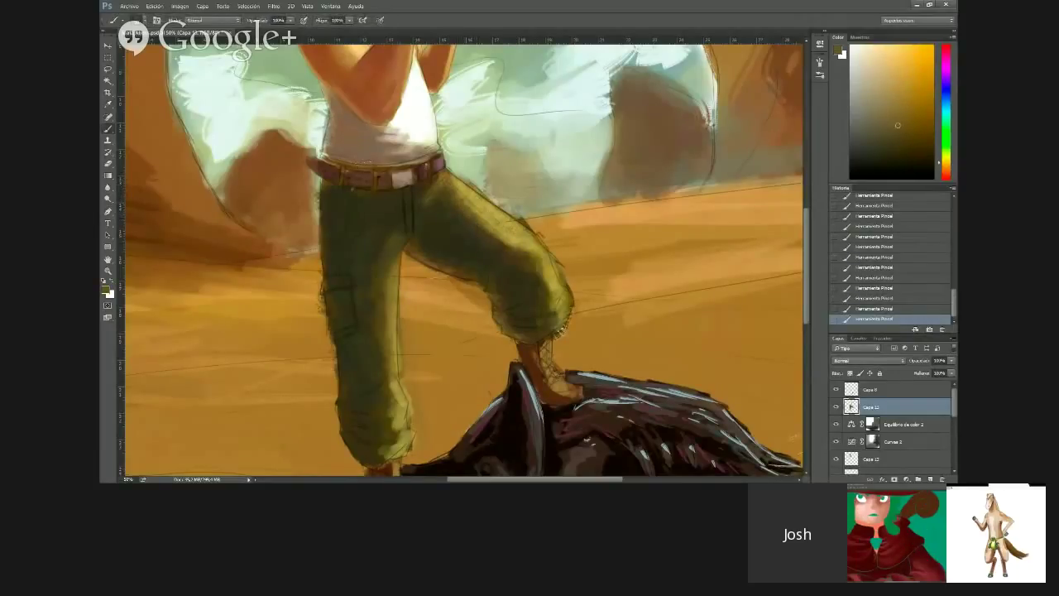
alt+click(364, 147)
drag(486, 213, 518, 242)
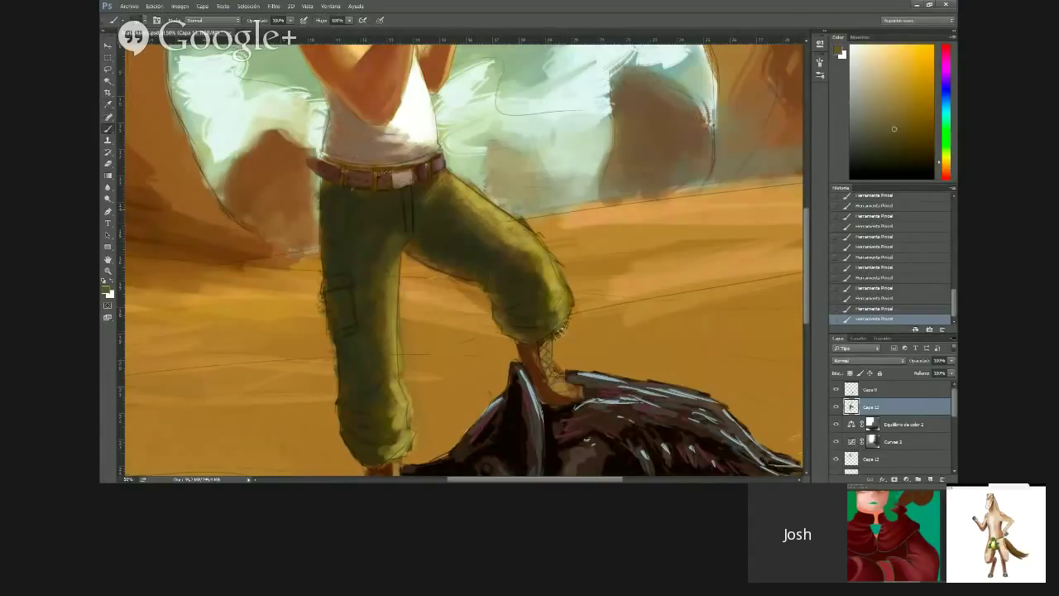
Repaint the belt in a dark bluish black, then light its buckle with near-white and shade it with mid grey
drag(376, 119, 407, 163)
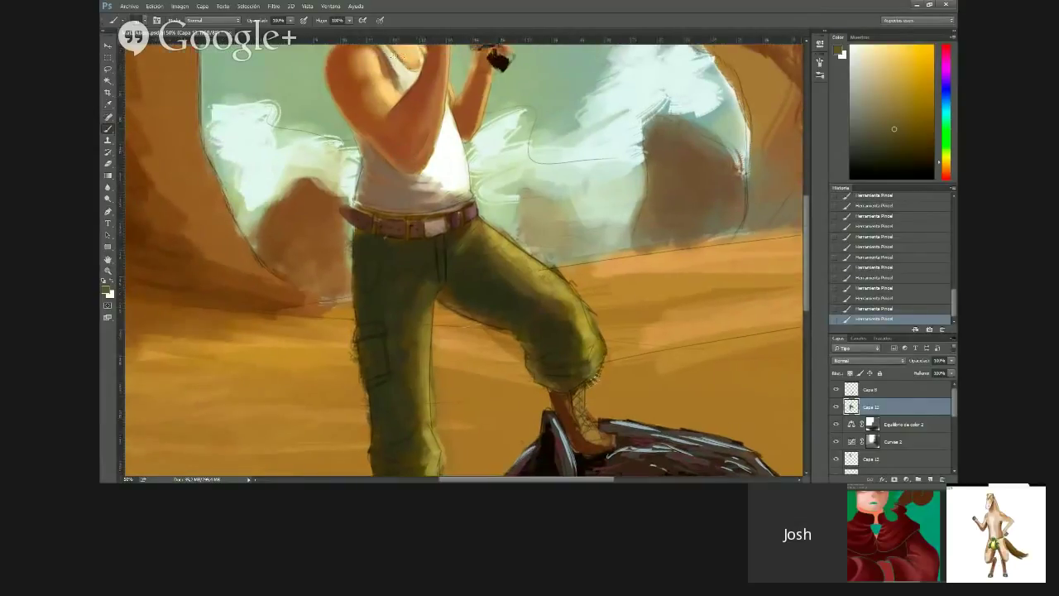
alt+click(649, 74)
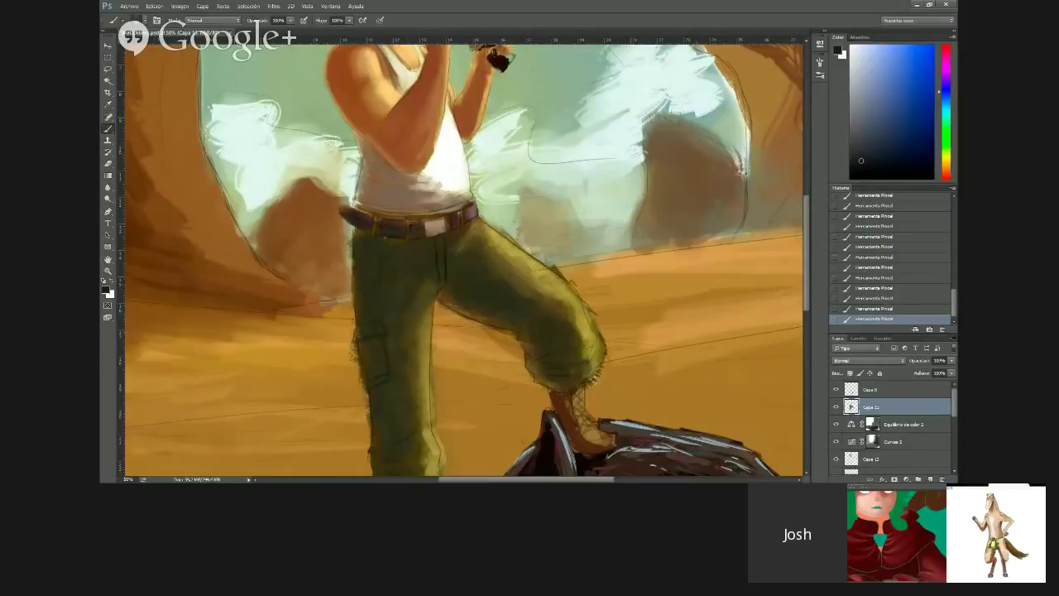
key(x)
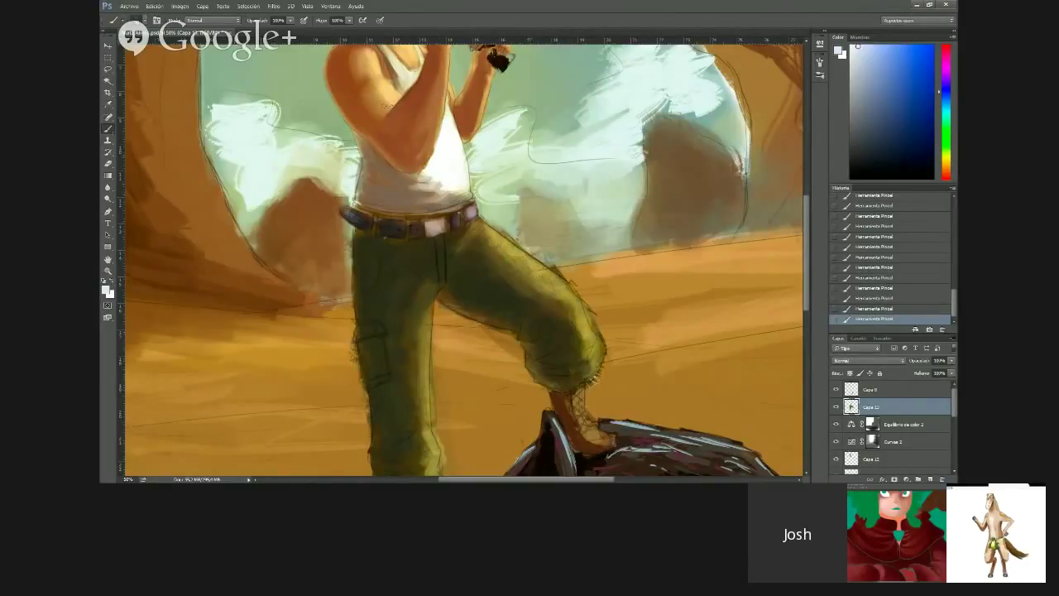
drag(384, 110, 387, 119)
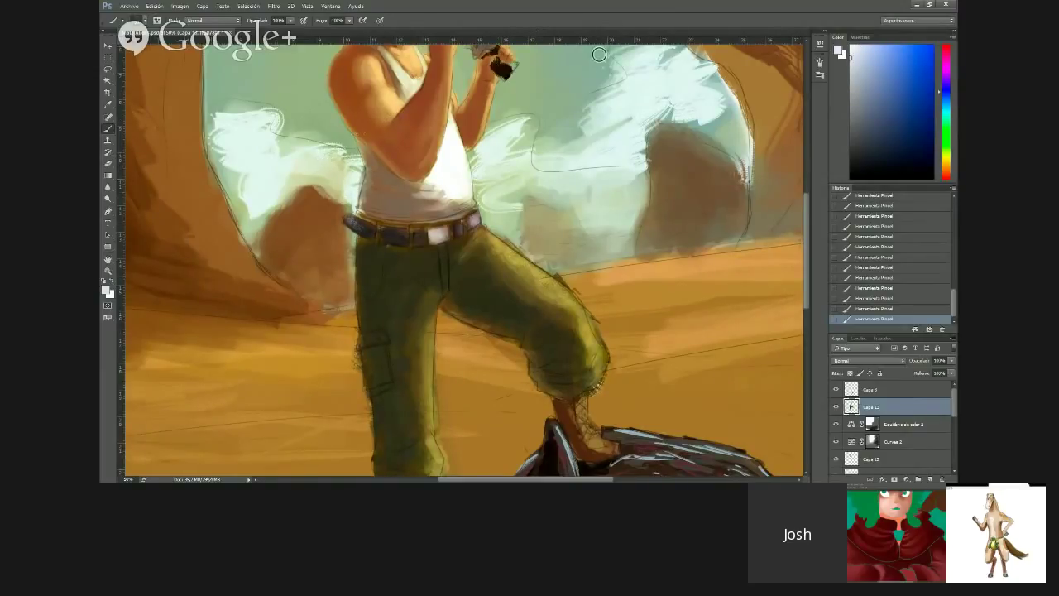
click(851, 116)
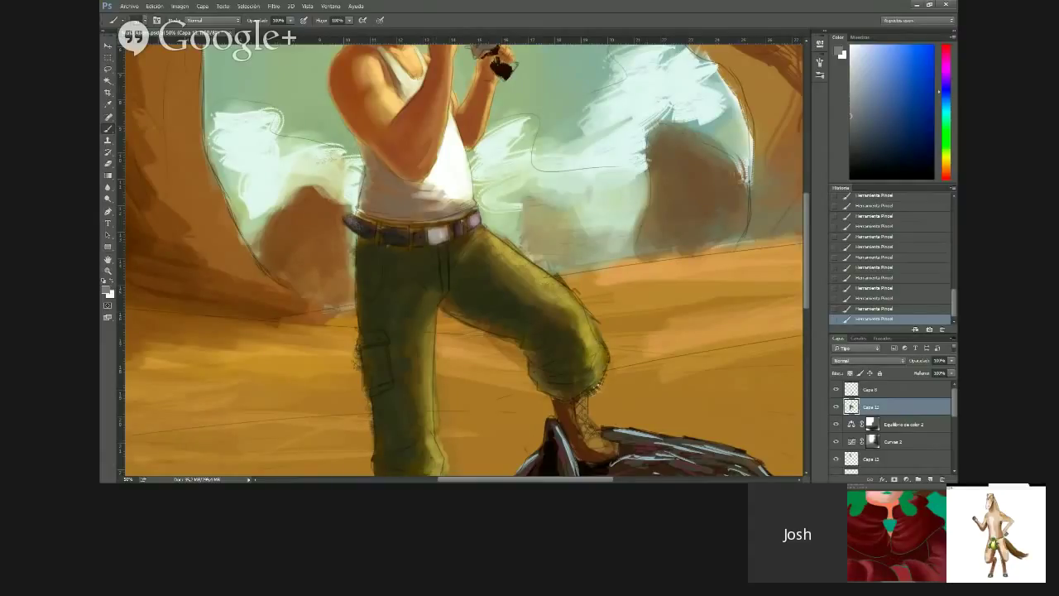
Sample off-white and white from the tank top and brighten the folds along its lower part above the belt
drag(388, 123, 403, 172)
alt+click(344, 155)
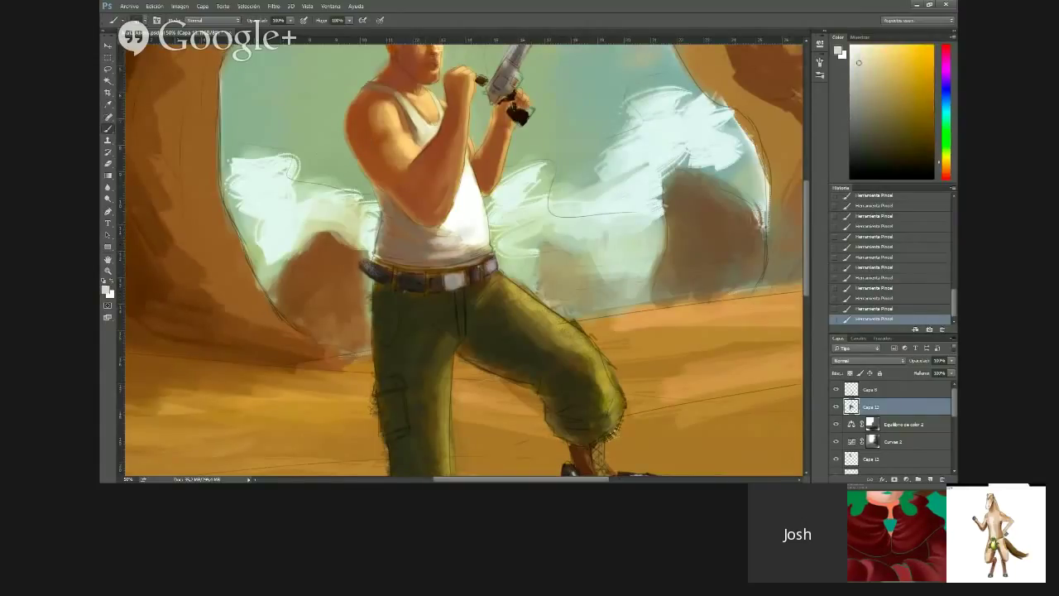
alt+click(473, 209)
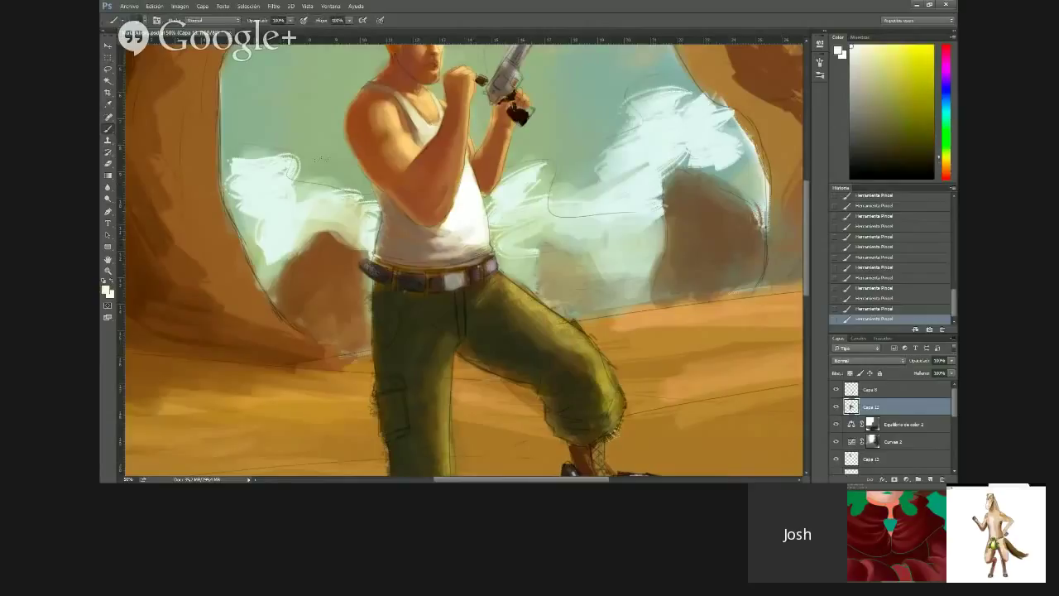
mouse_move(460, 259)
mouse_down()
mouse_move(428, 260)
mouse_move(419, 240)
mouse_up()
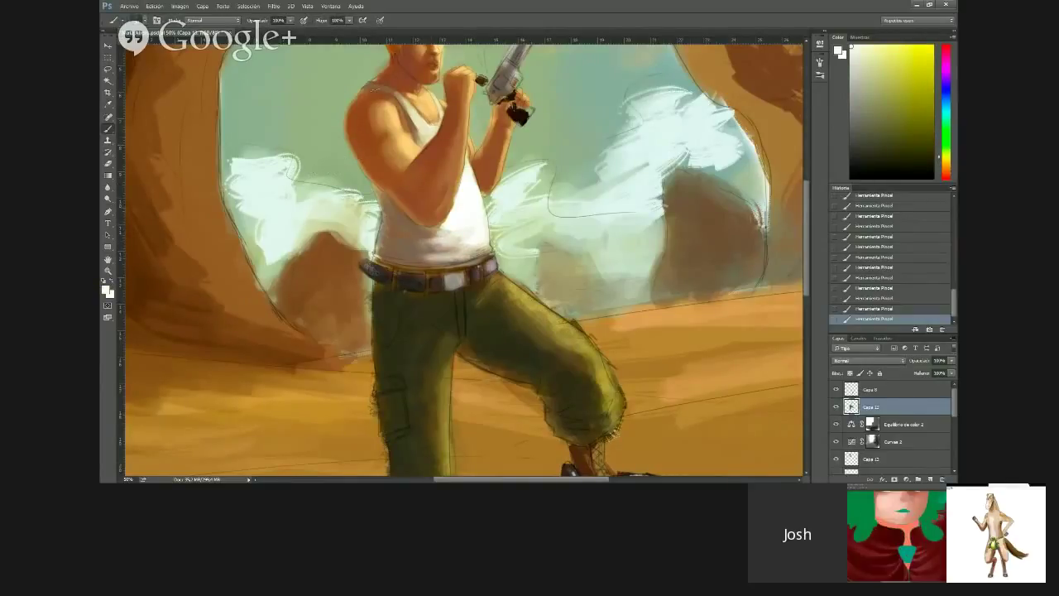
drag(345, 144, 354, 169)
Sample off-white and dark grey-brown tones and touch up the shading on the revolver's barrel
alt+click(329, 102)
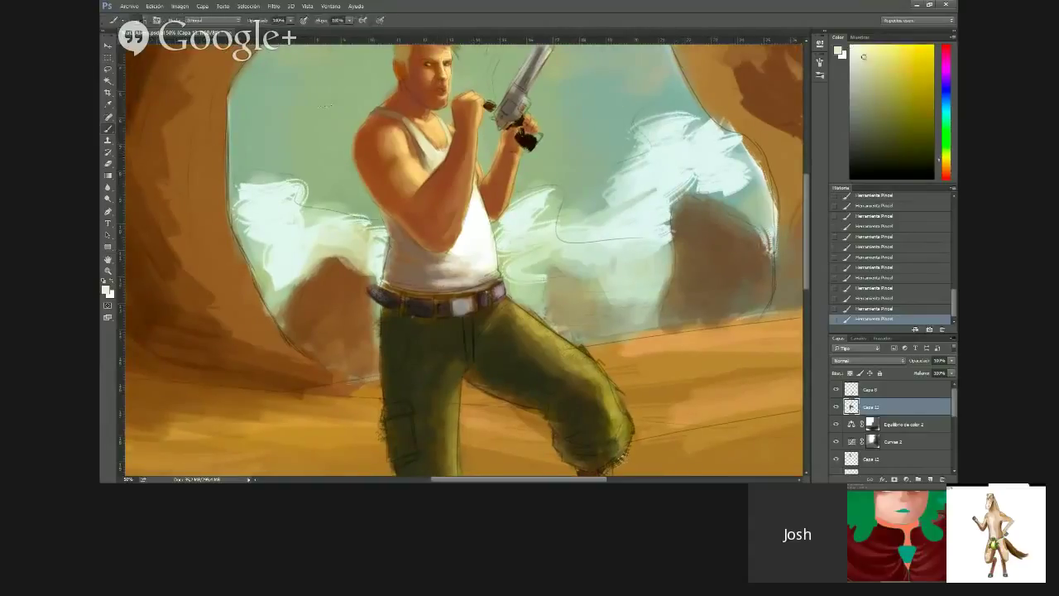
drag(401, 81, 402, 120)
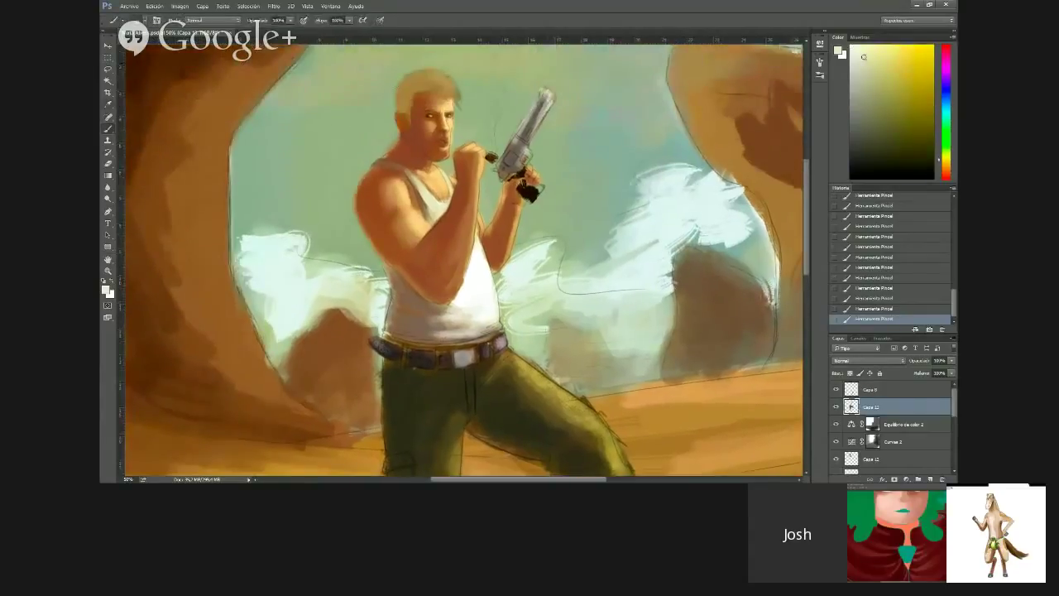
alt+click(385, 91)
mouse_move(518, 139)
mouse_down()
mouse_move(546, 96)
mouse_move(530, 139)
mouse_up()
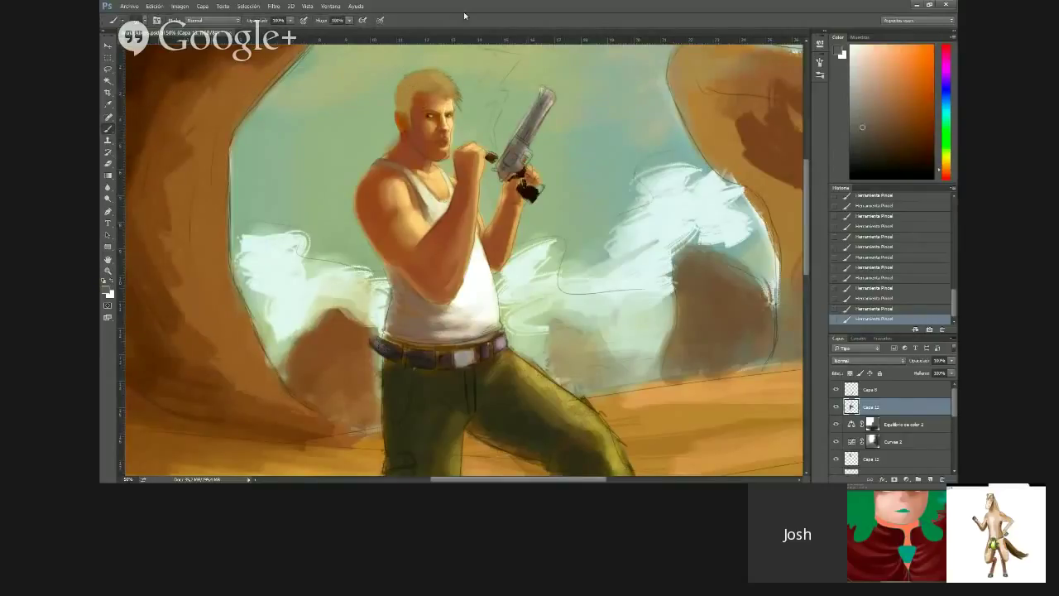
Choose another brush preset and paint white highlights along the revolver's barrel and cylinder
key(x)
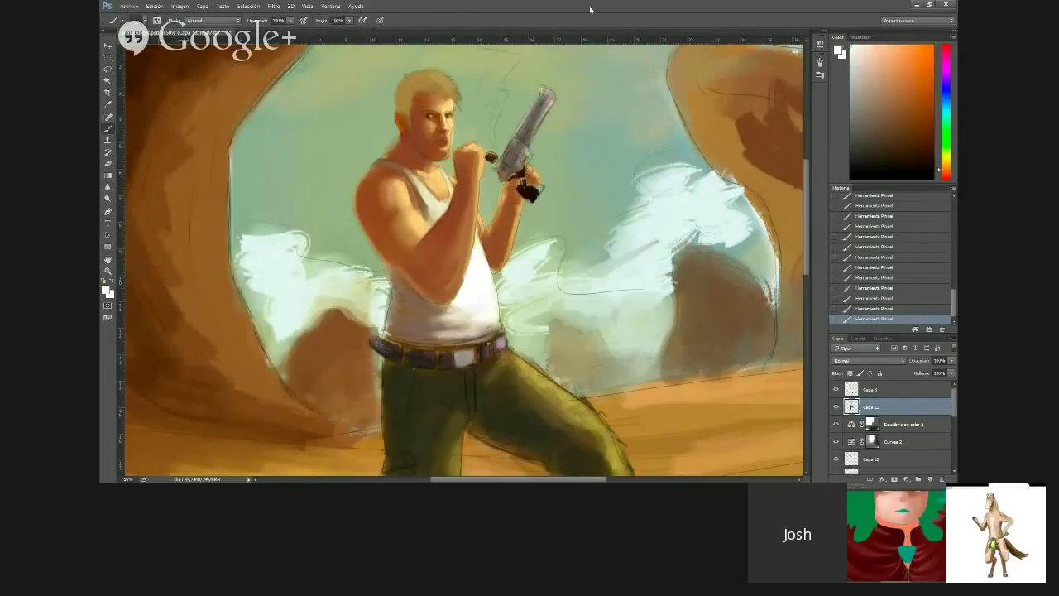
click(126, 19)
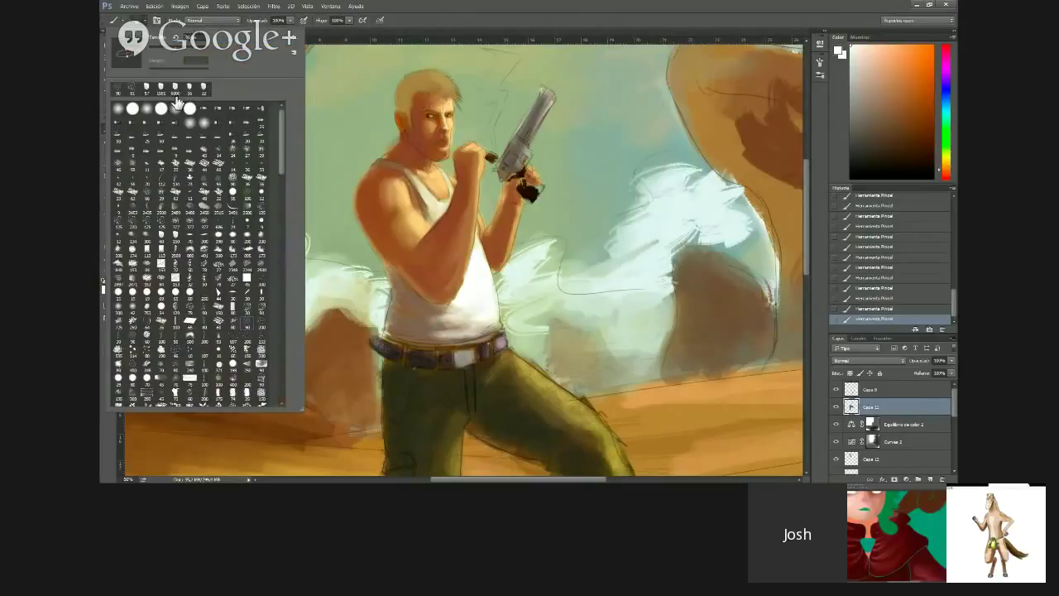
click(175, 247)
click(399, 59)
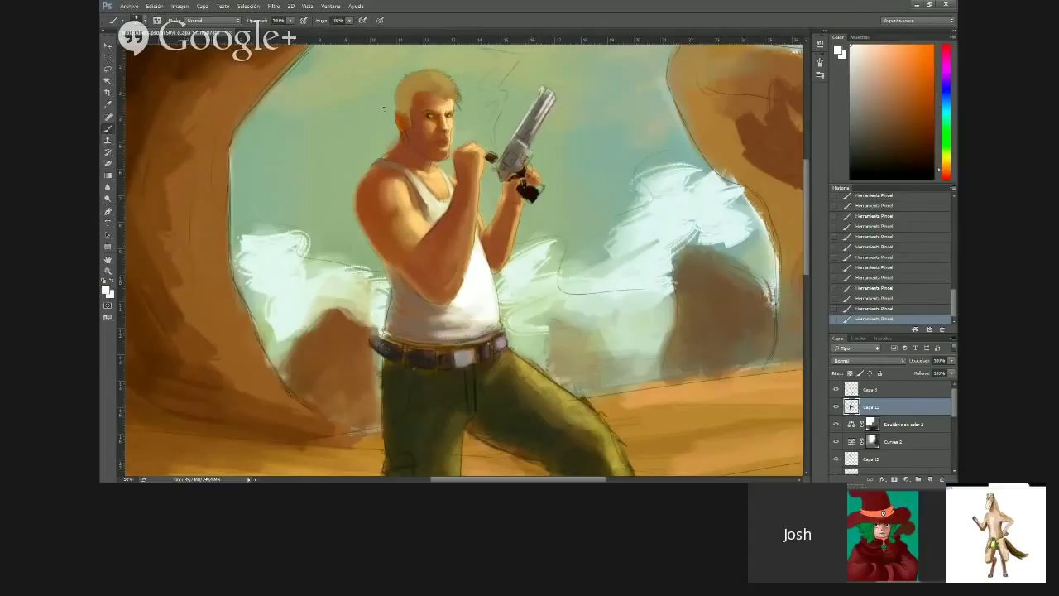
key(x)
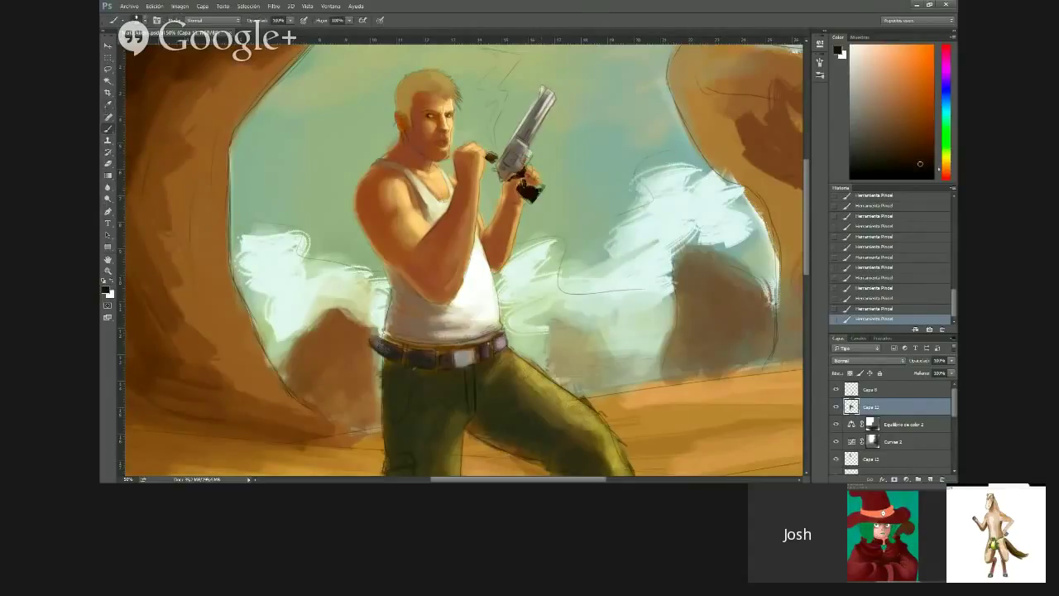
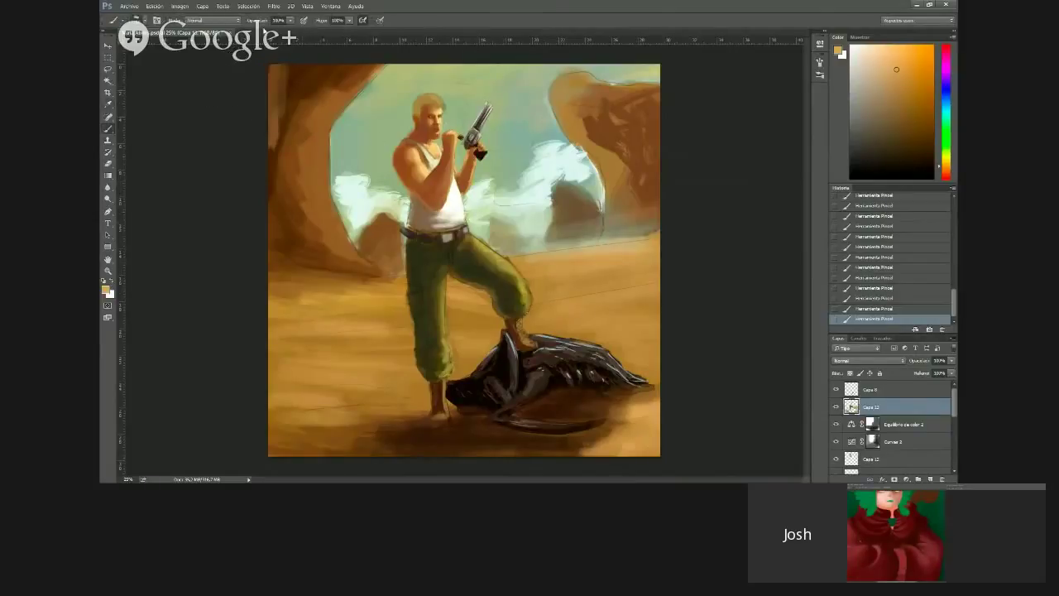
Sample dark and mid browns from the rocks and deepen the shadows on the large rock arch behind the gunman's back
alt+click(302, 85)
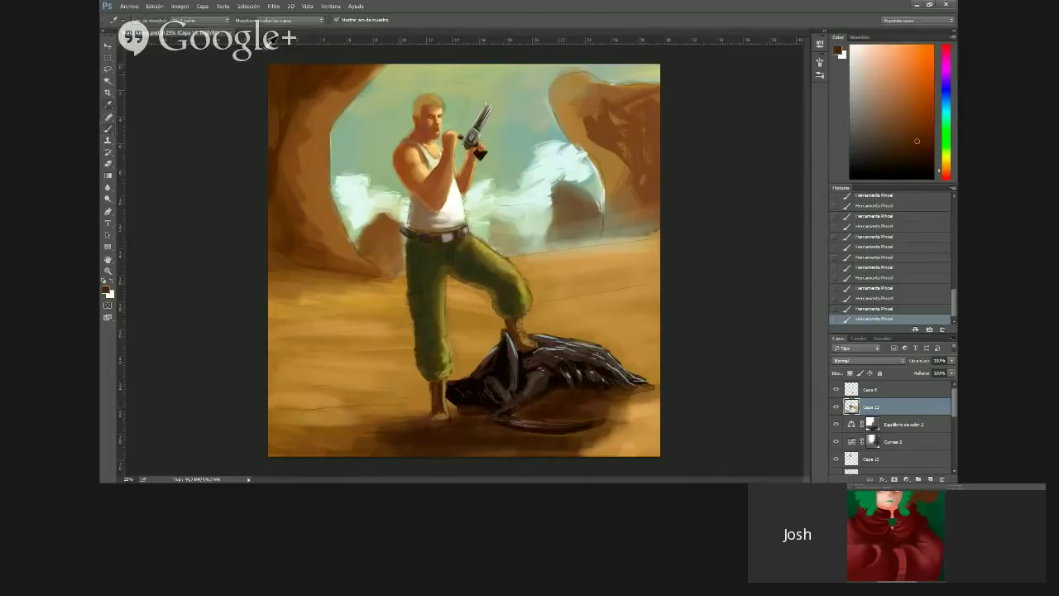
alt+click(636, 102)
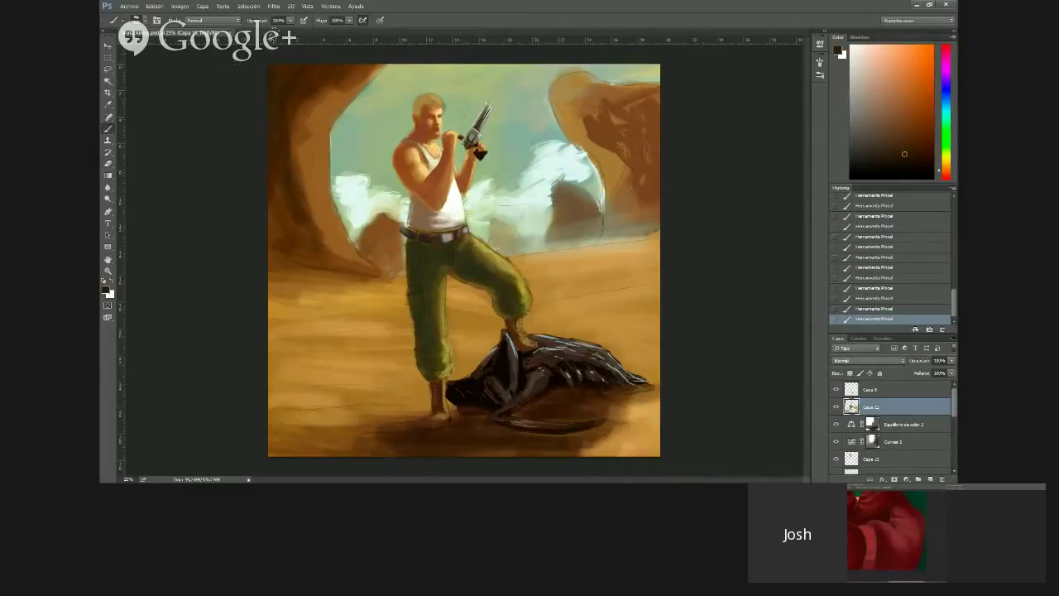
alt+click(225, 108)
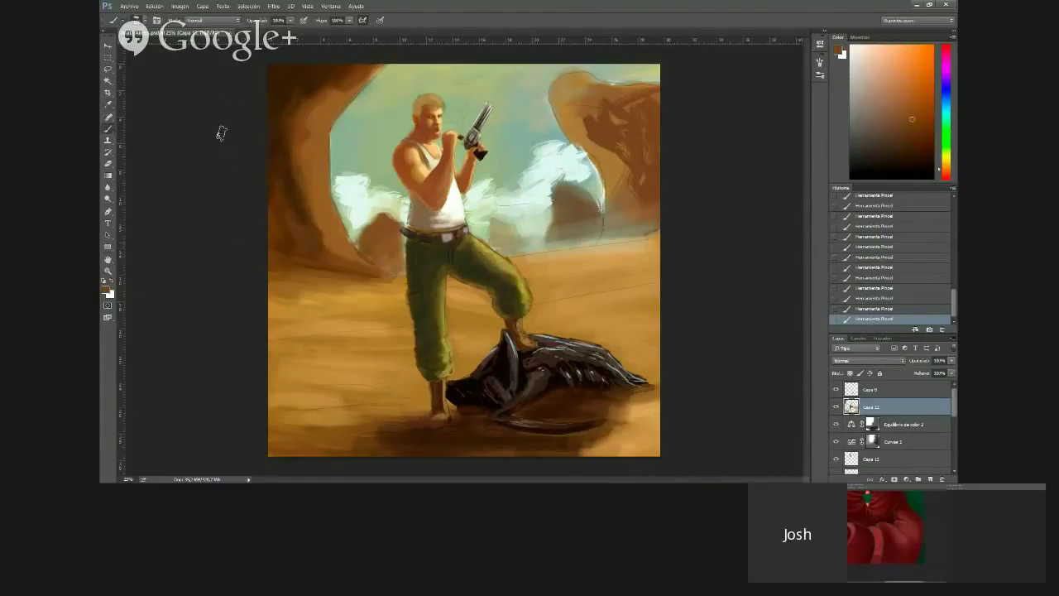
alt+click(227, 115)
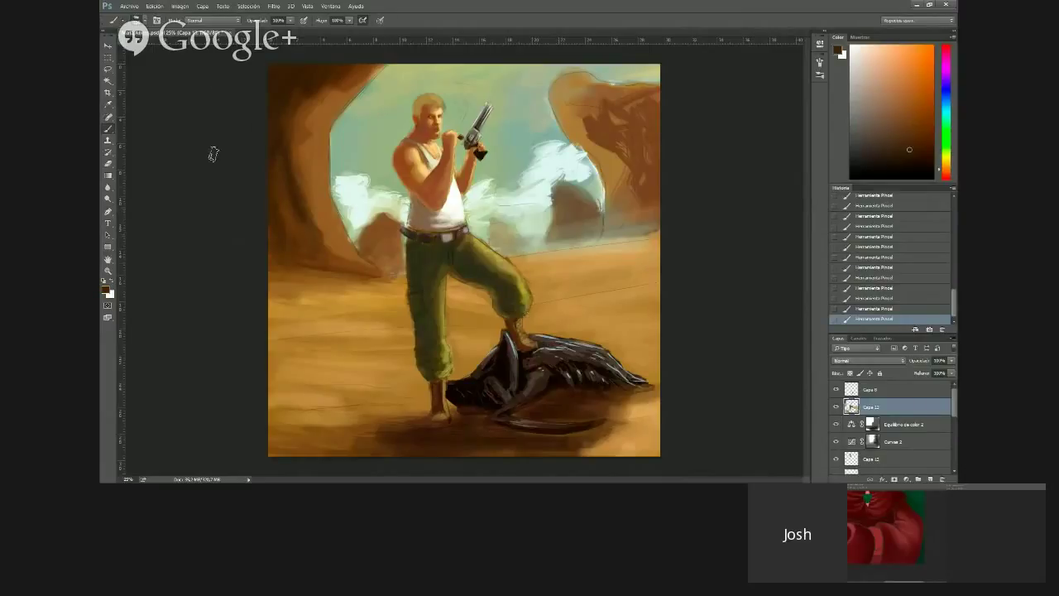
alt+click(248, 178)
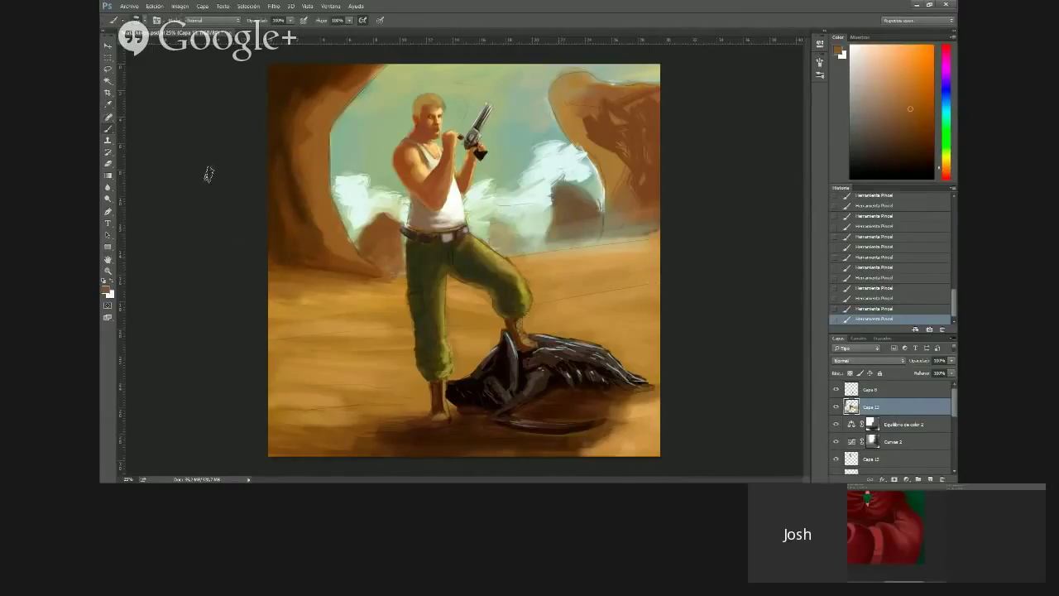
Alternate sampled off-white and greyish brown tones to paint a pale haze along the base of the rock formations
alt+click(288, 134)
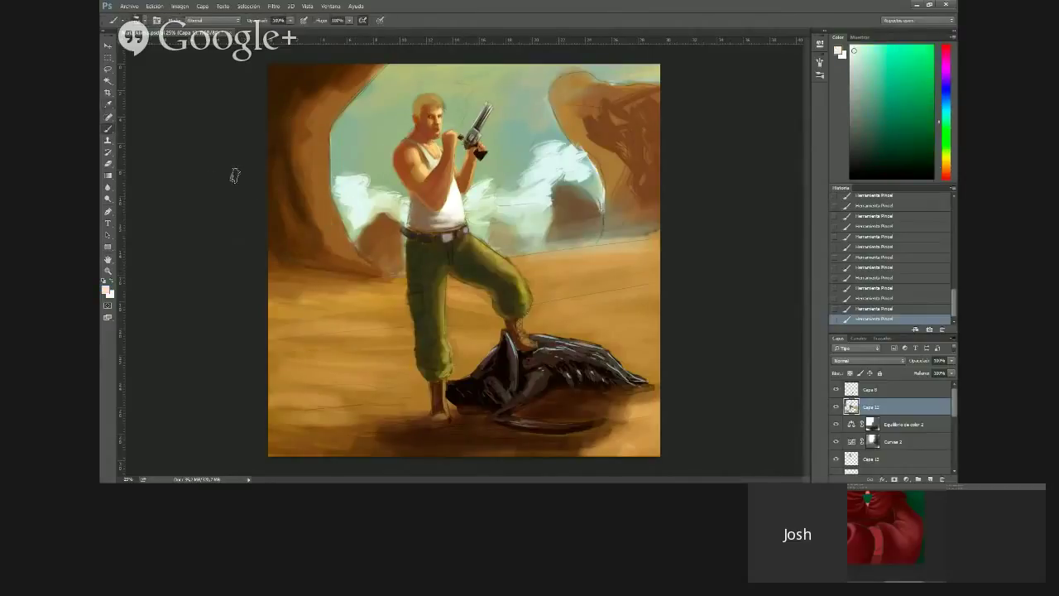
alt+click(266, 181)
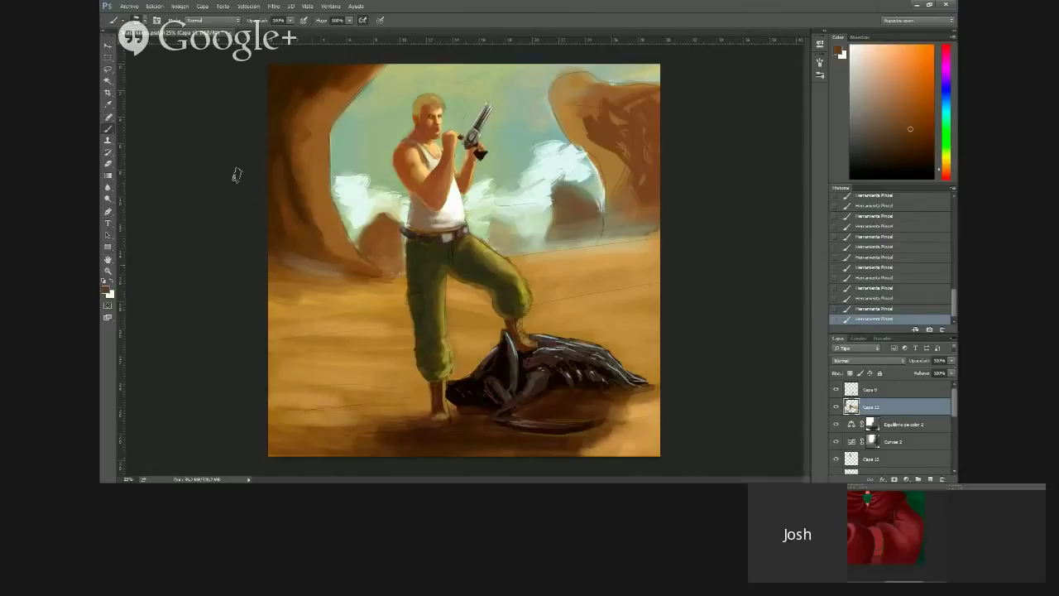
alt+click(281, 132)
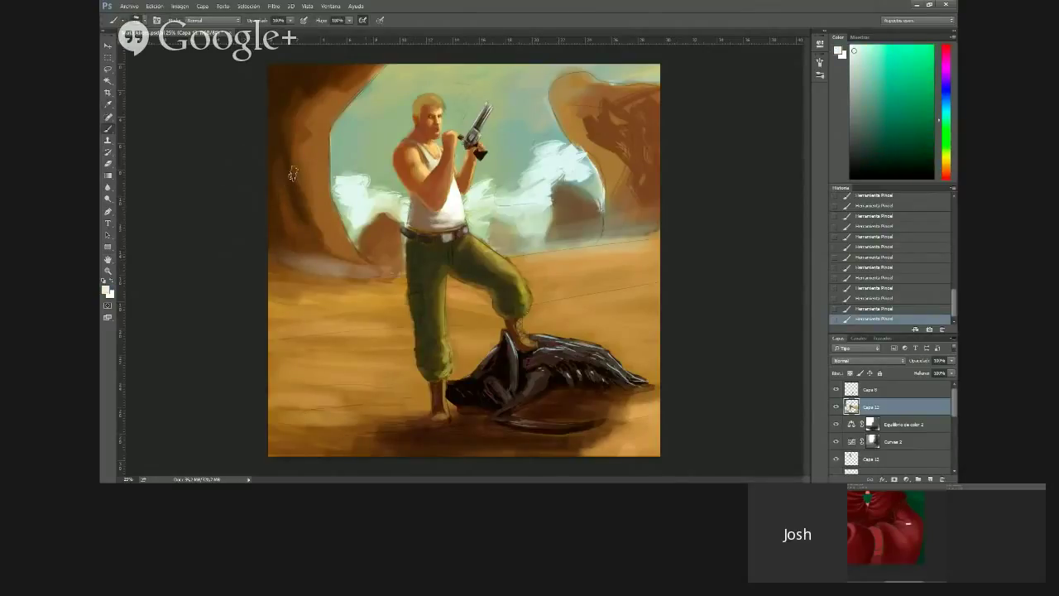
alt+click(271, 172)
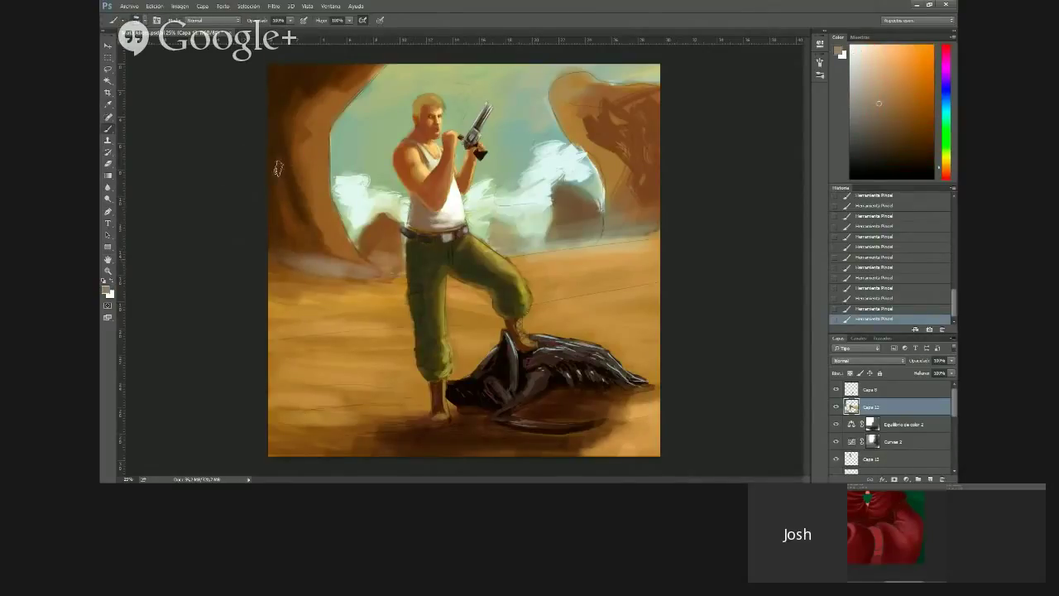
alt+click(279, 137)
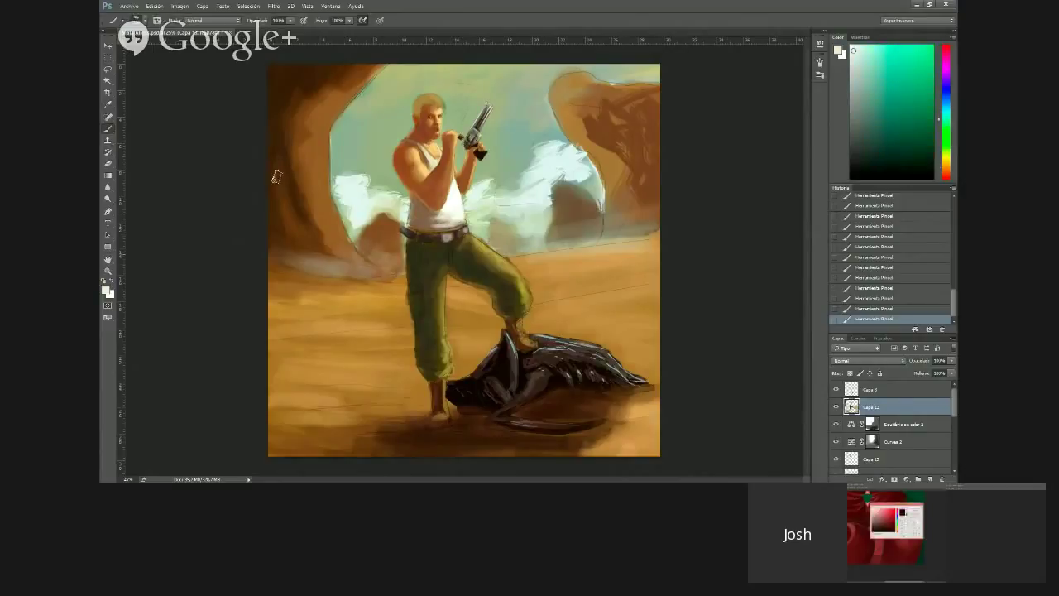
alt+click(273, 175)
alt+click(277, 170)
Blend sampled ochre and dark brown strokes down the arch behind the gunman to round its form
alt+click(309, 116)
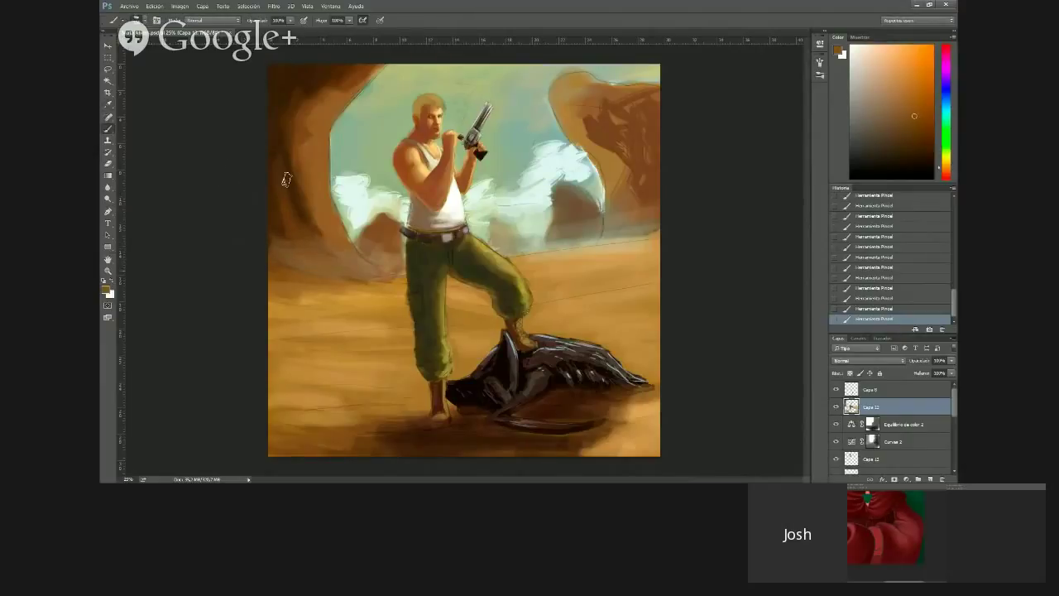
alt+click(233, 143)
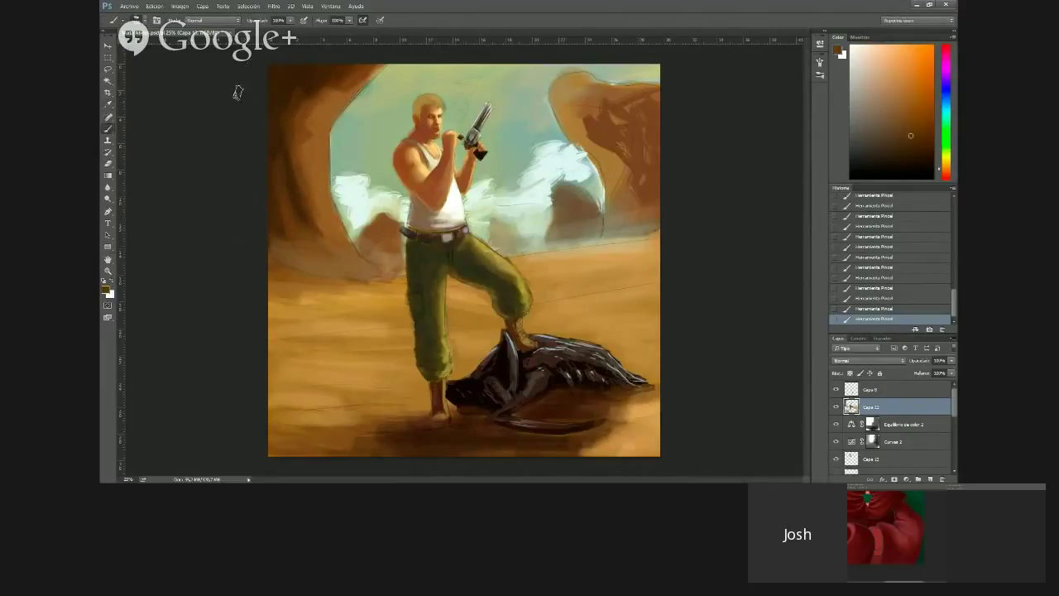
drag(237, 91, 278, 46)
drag(239, 104, 278, 46)
alt+click(319, 177)
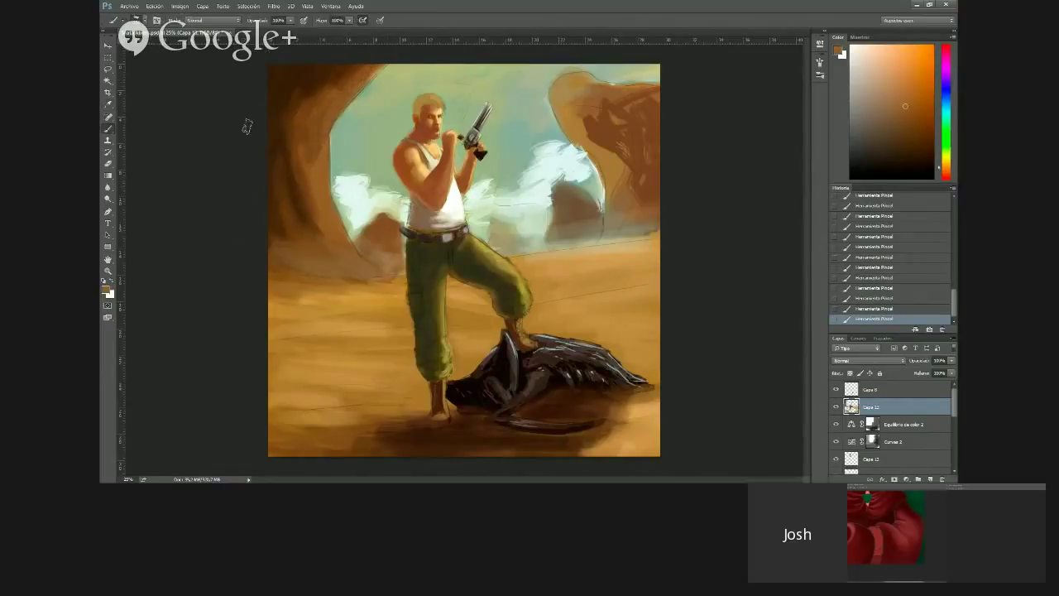
mouse_move(298, 188)
mouse_down()
mouse_move(302, 220)
mouse_move(321, 217)
mouse_up()
alt+click(334, 233)
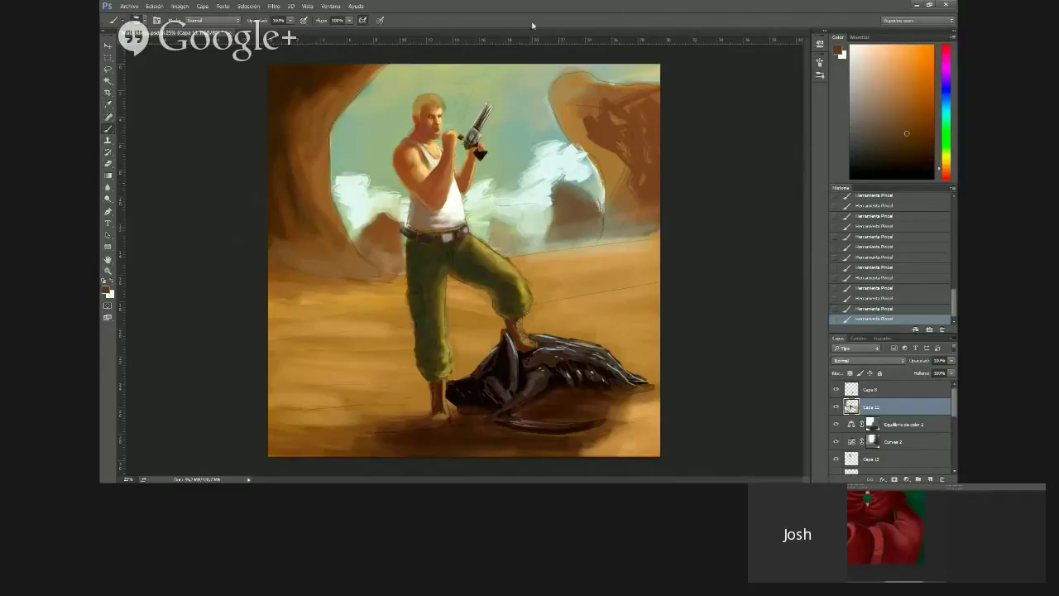
Pick a light orange and brighten the sky-facing edges of the rocks, softening them with a sampled mid brown
click(901, 53)
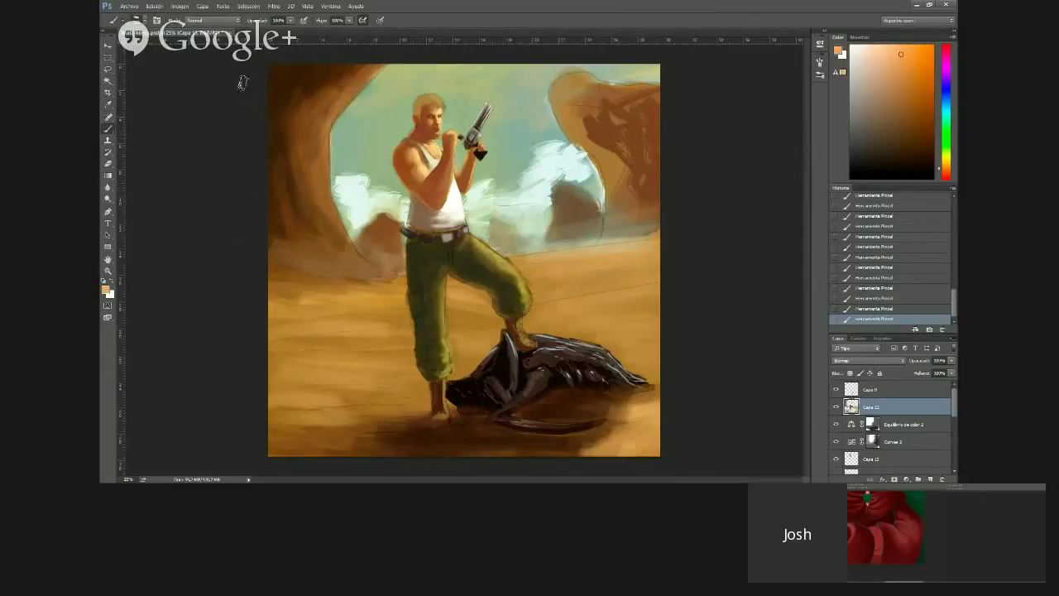
key(i)
alt+click(439, 89)
drag(579, 117, 558, 86)
click(435, 59)
key(b)
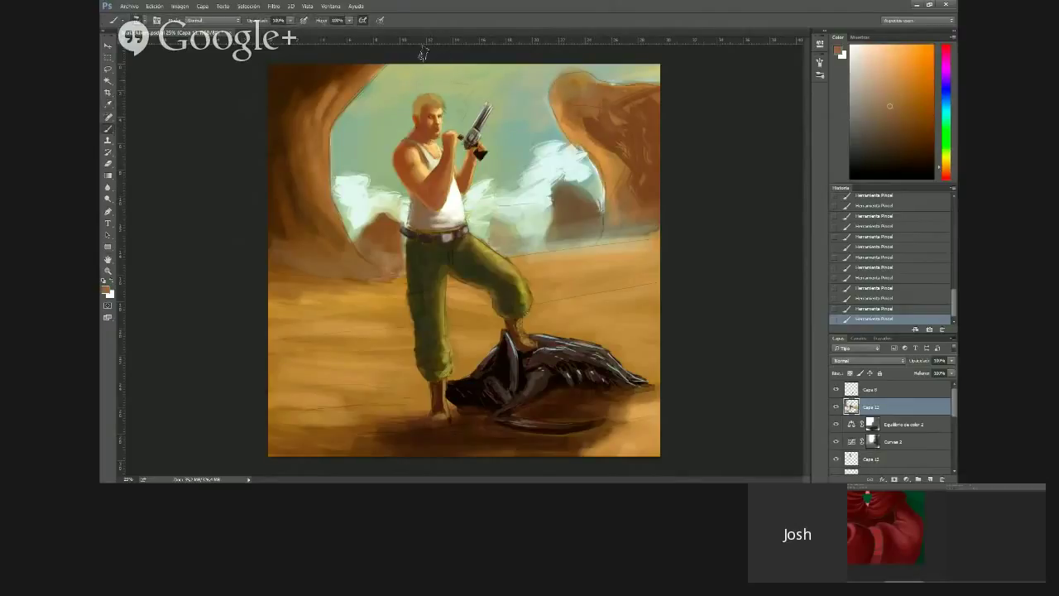
Sample reddish browns and paint over the sketchy hatching inside the rock formation beyond the revolver
key(i)
click(447, 62)
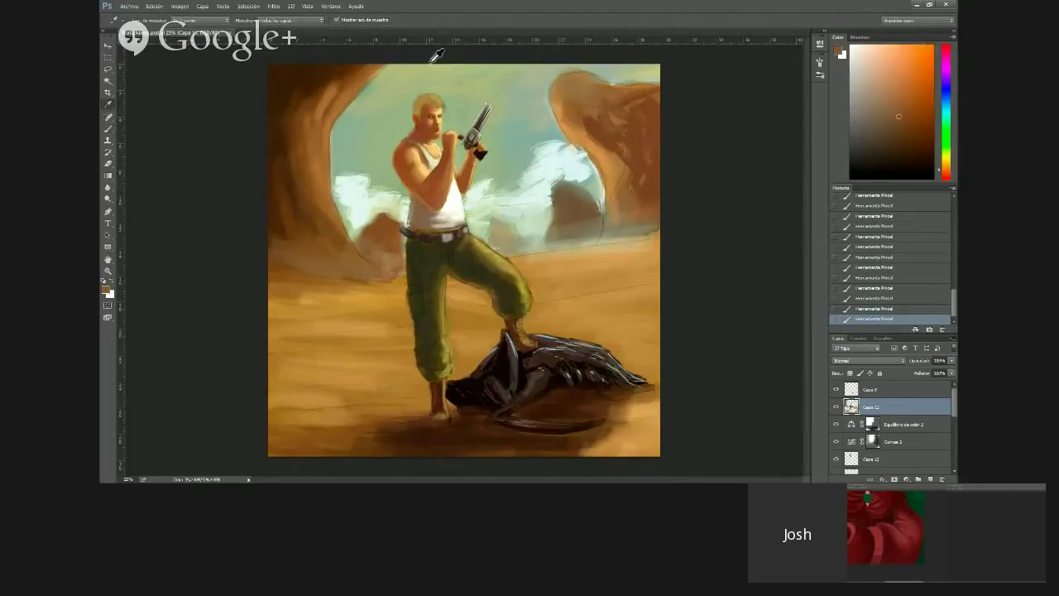
click(432, 61)
key(b)
key(i)
click(464, 119)
key(b)
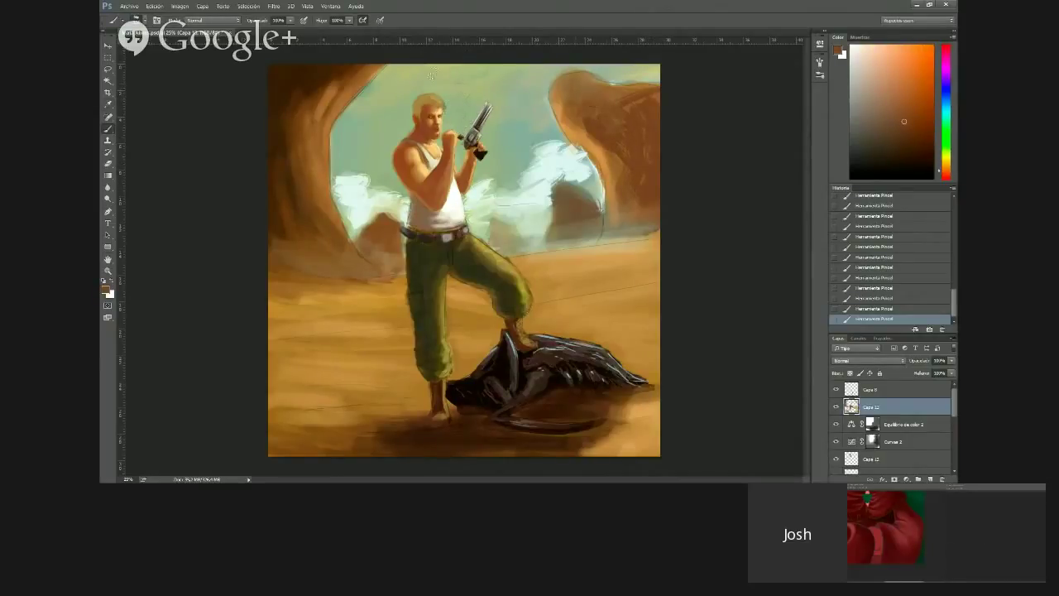
Model the upper part of the rock beyond the revolver with sampled golden orange, brown and dark olive-brown tones
alt+click(433, 98)
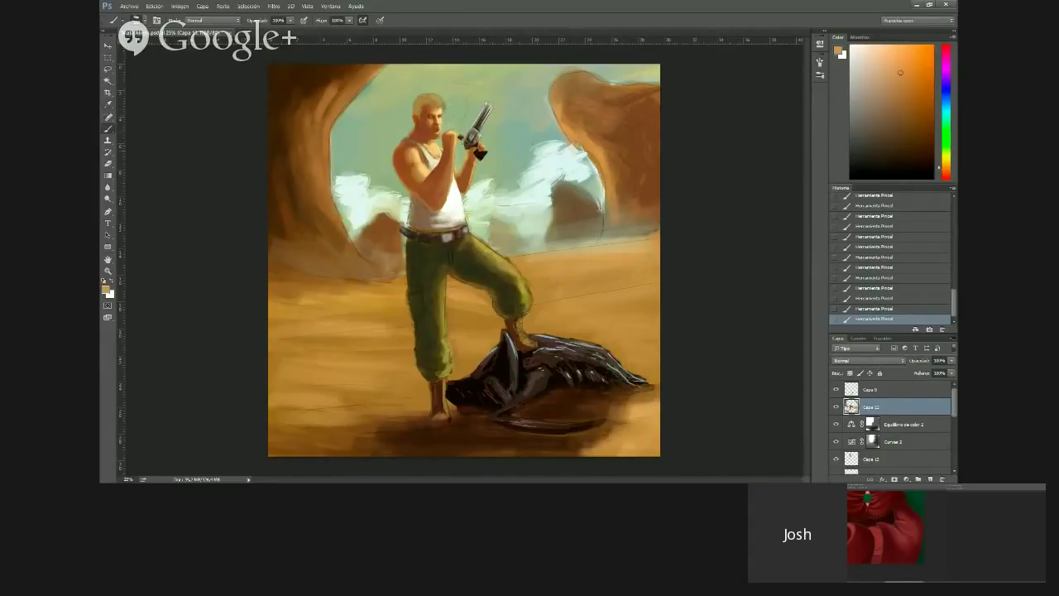
key(i)
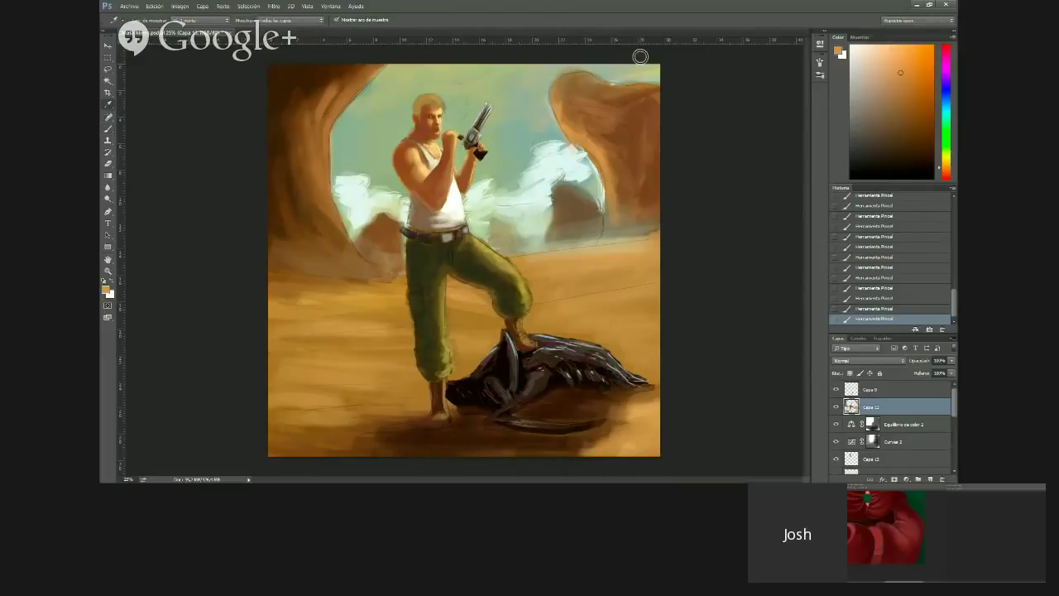
click(466, 83)
key(b)
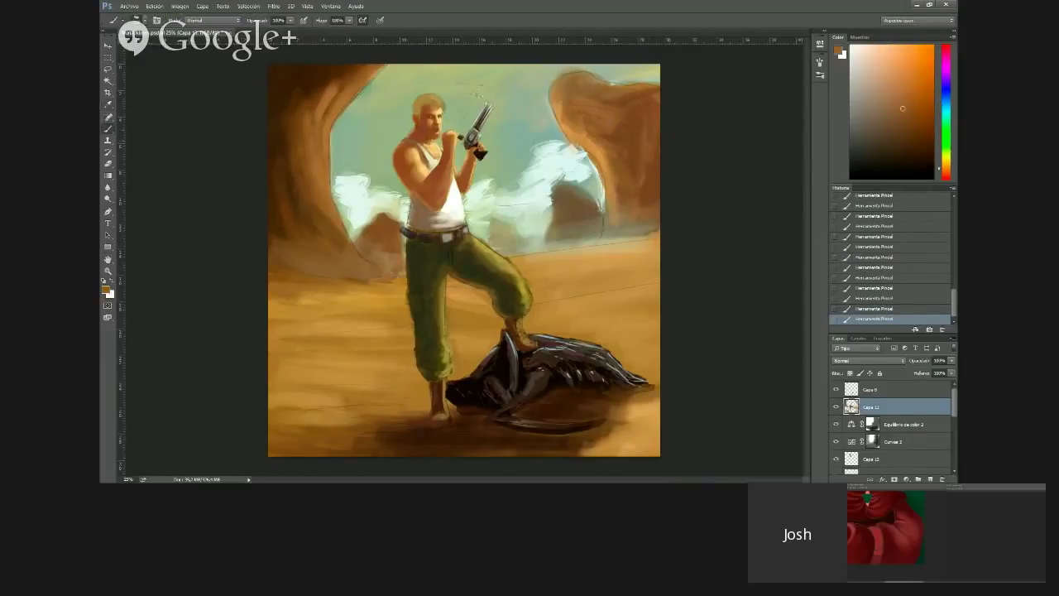
alt+click(636, 81)
alt+click(633, 83)
alt+click(658, 106)
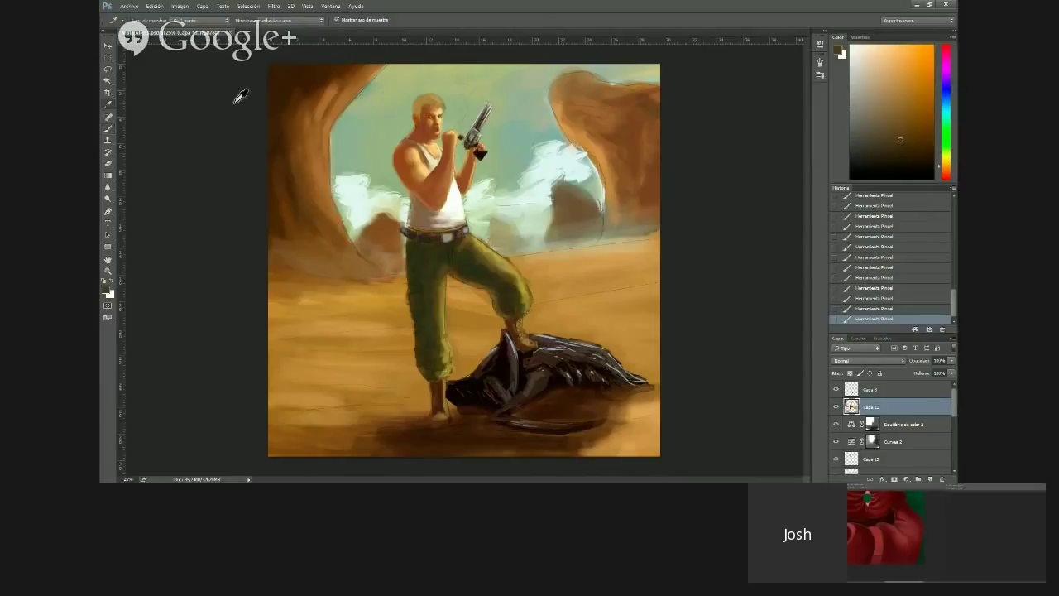
Sample dark browns and deepen the shading on the rock beyond the revolver and the small distant rock beneath it
alt+click(431, 95)
key(alt)
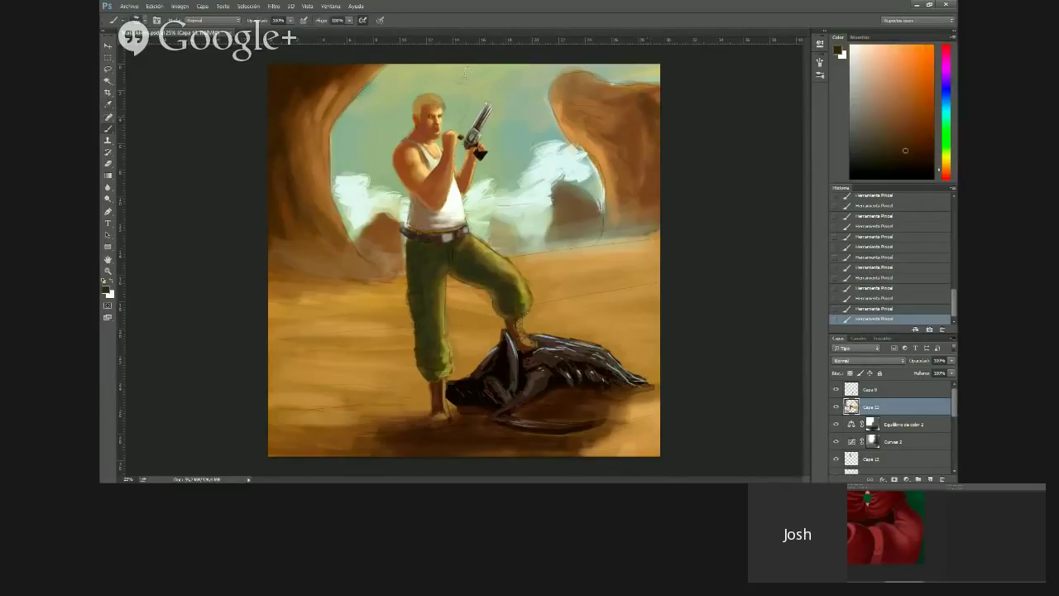
key(alt)
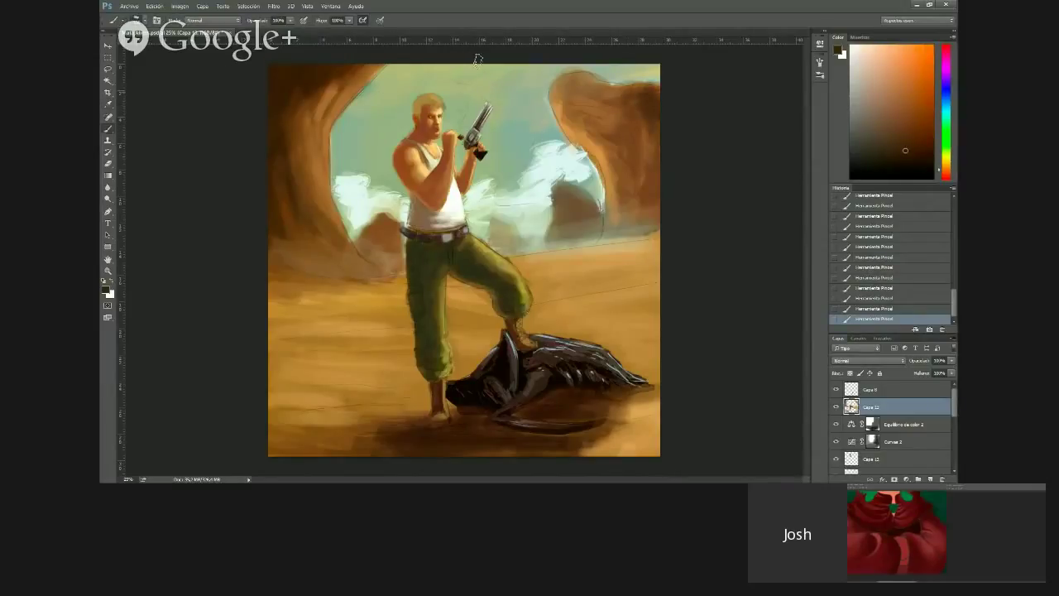
alt+click(462, 67)
alt+click(465, 87)
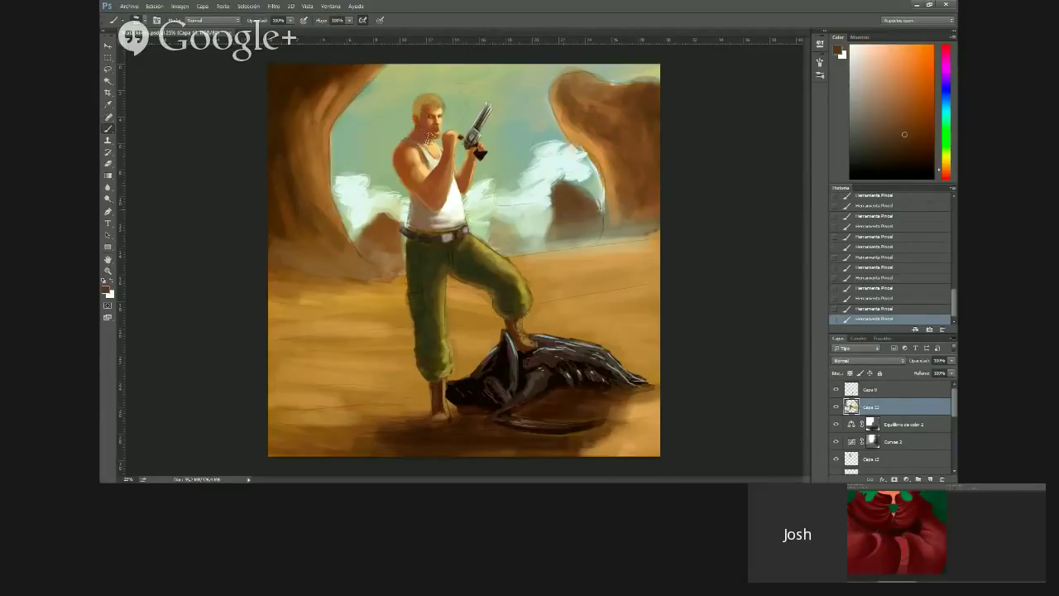
Alternate sampled grey-green, off-white and brown tones to refine the clouds around the small distant rock
alt+click(428, 118)
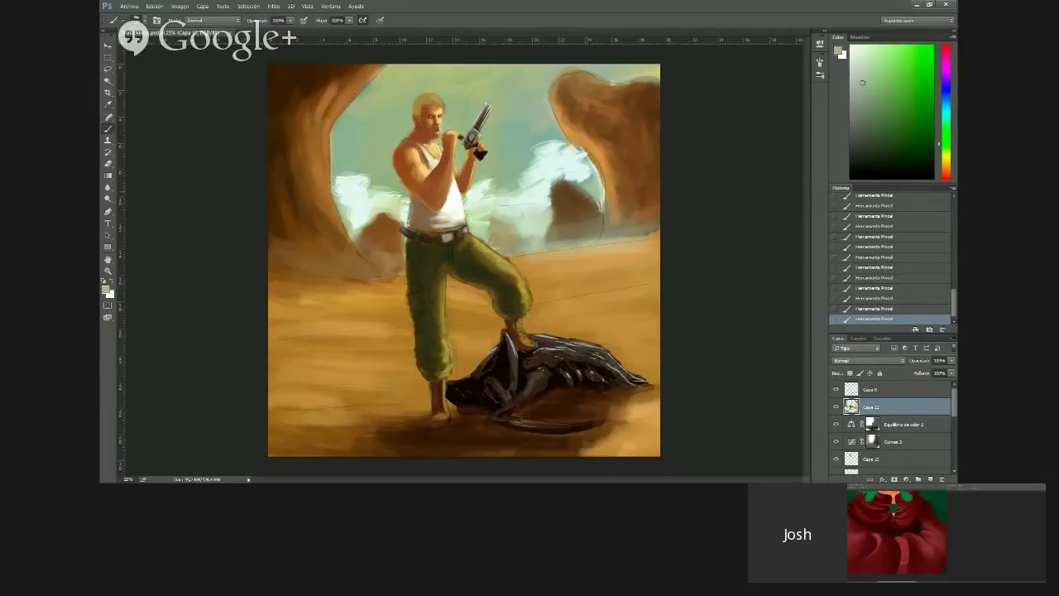
alt+click(357, 185)
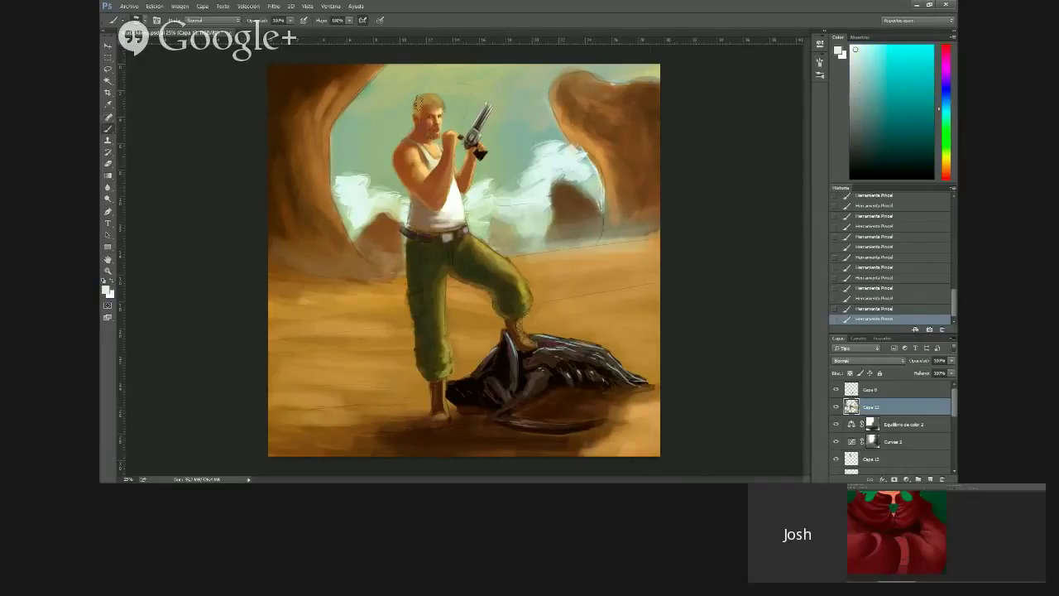
alt+click(378, 140)
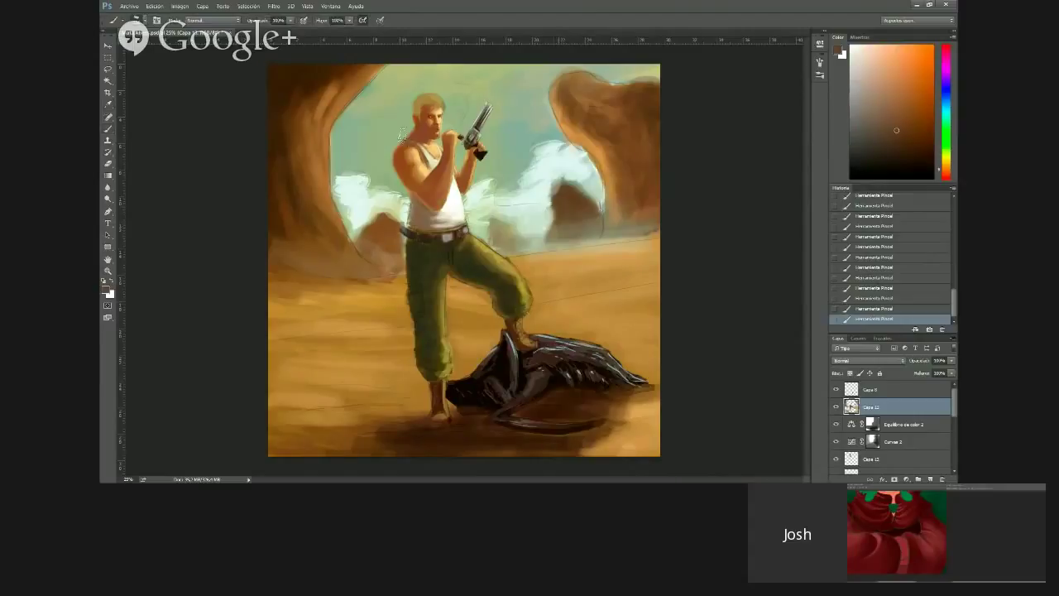
alt+click(376, 137)
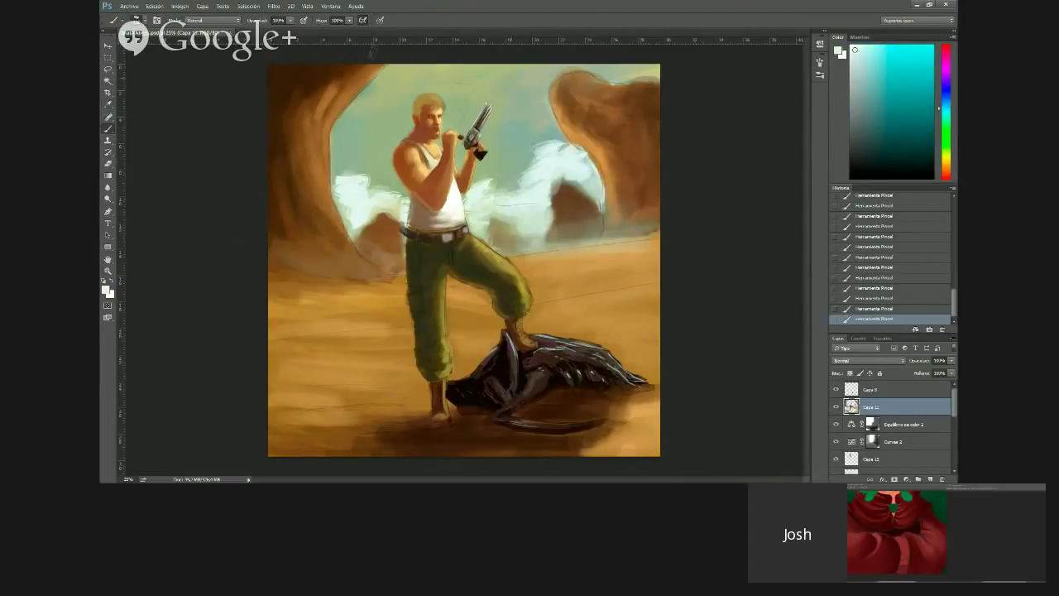
alt+click(279, 89)
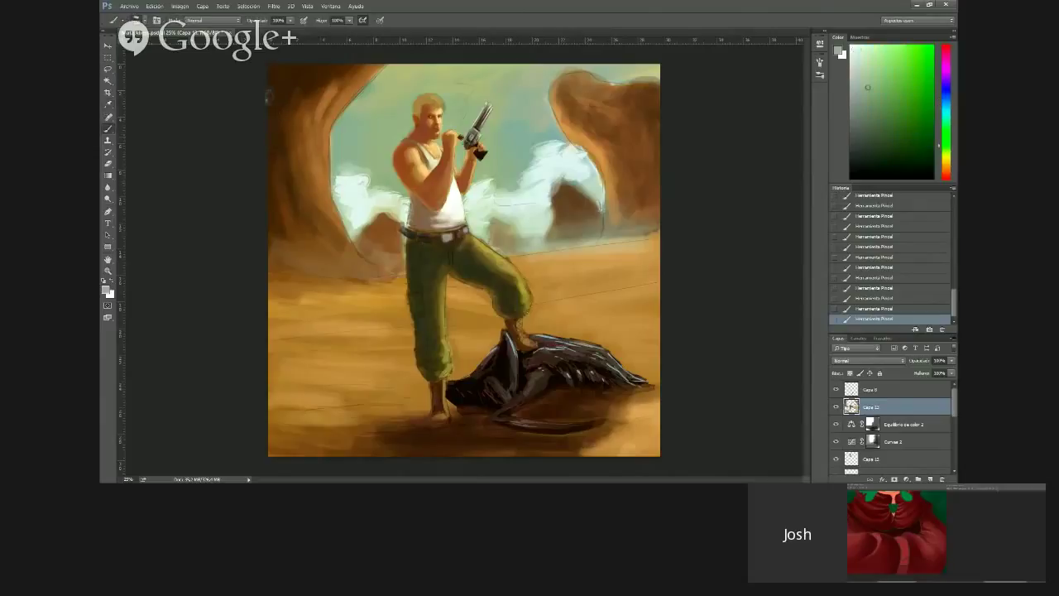
Paint the sky around the gunman with sampled olive-green, orange and grey-green tones
alt+click(339, 46)
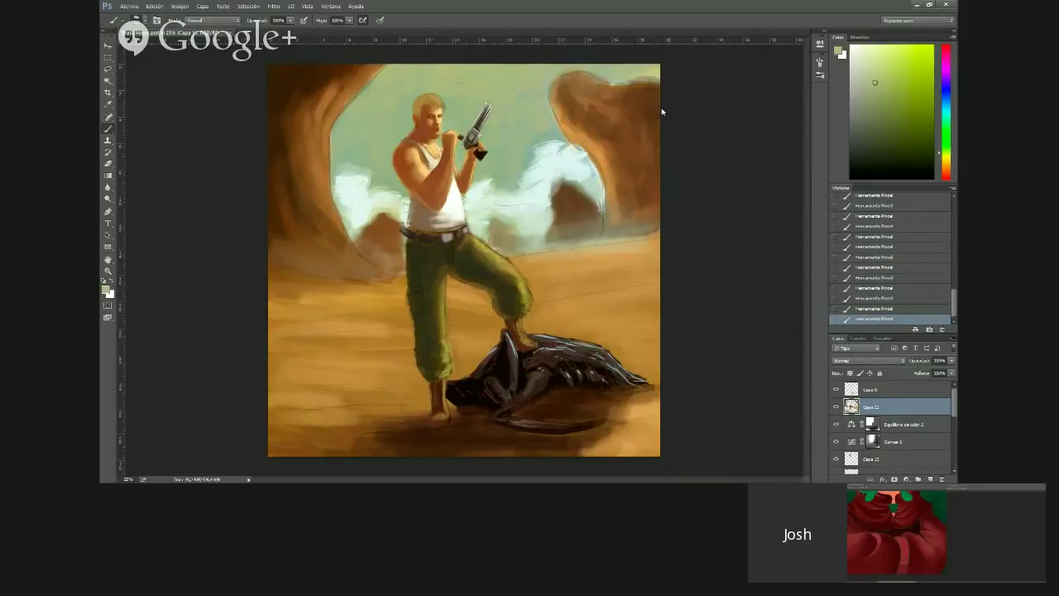
alt+click(648, 86)
alt+click(624, 76)
alt+click(631, 68)
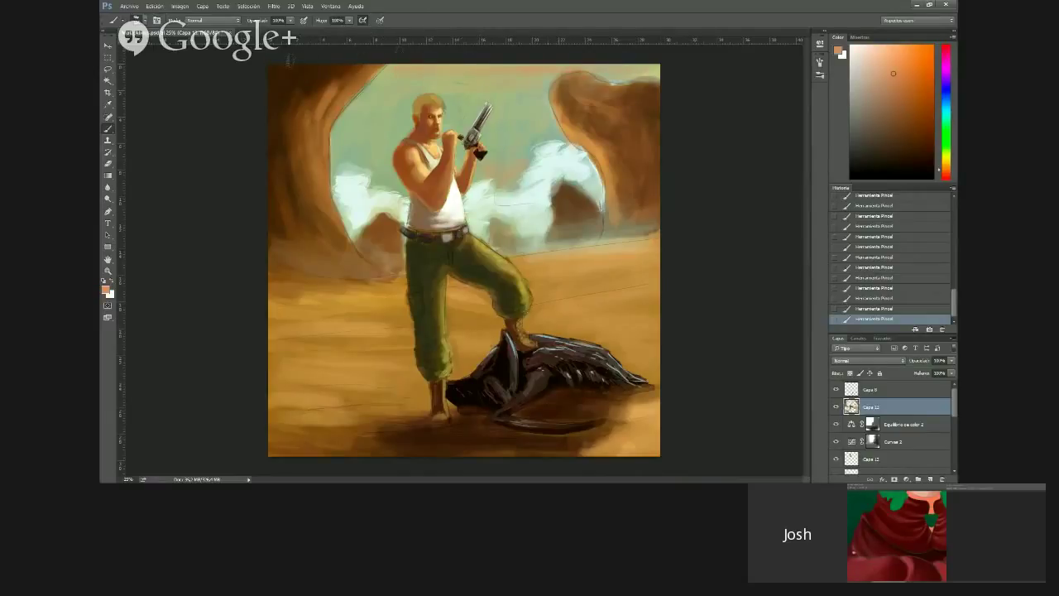
alt+click(362, 107)
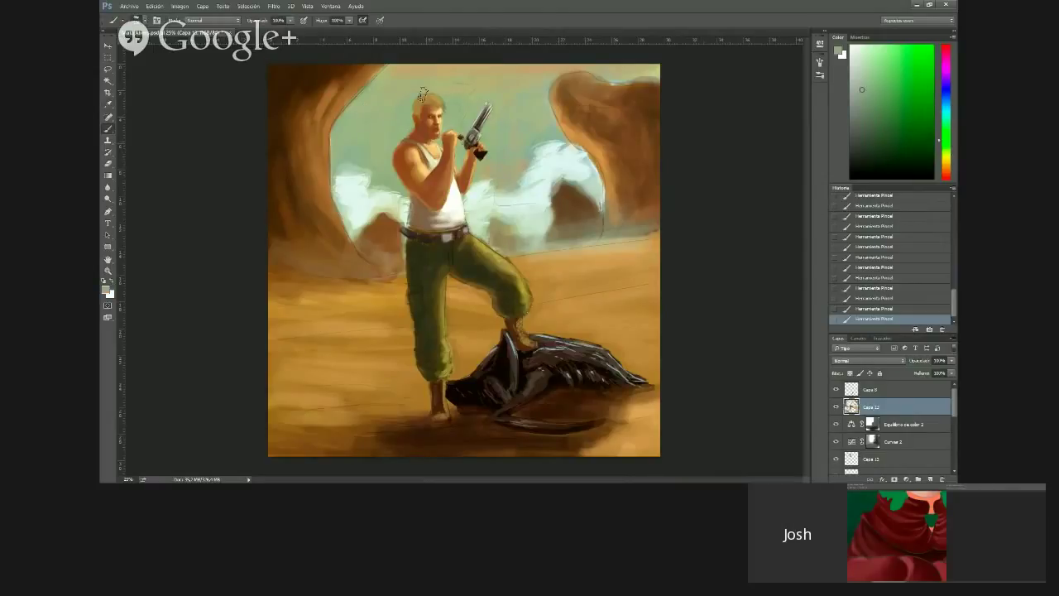
Sample dark browns and paint boots over the gunman's standing foot and the raised foot on the creature
alt+click(327, 269)
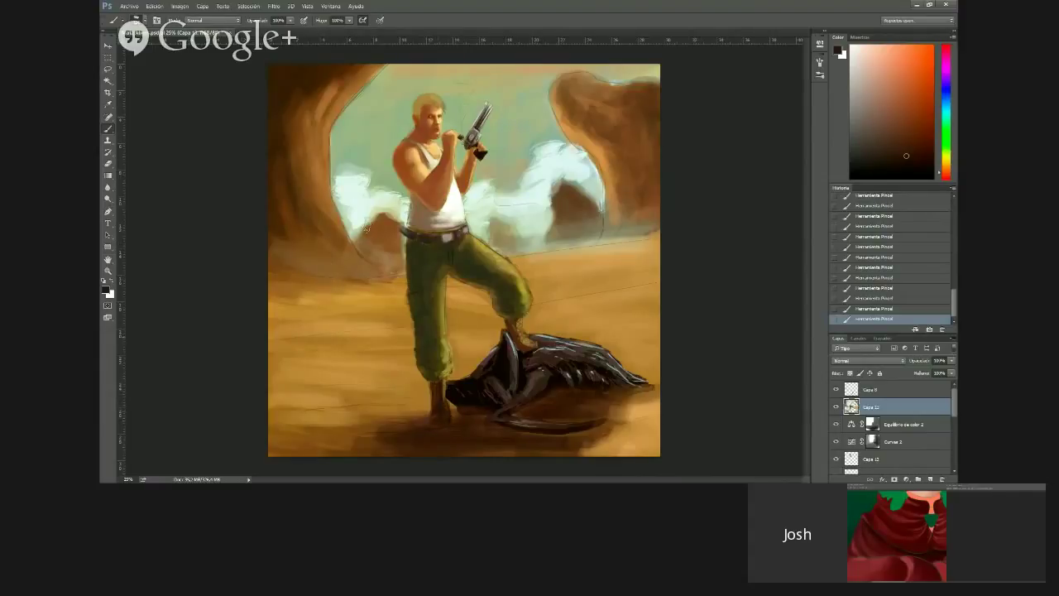
alt+click(629, 92)
key(i)
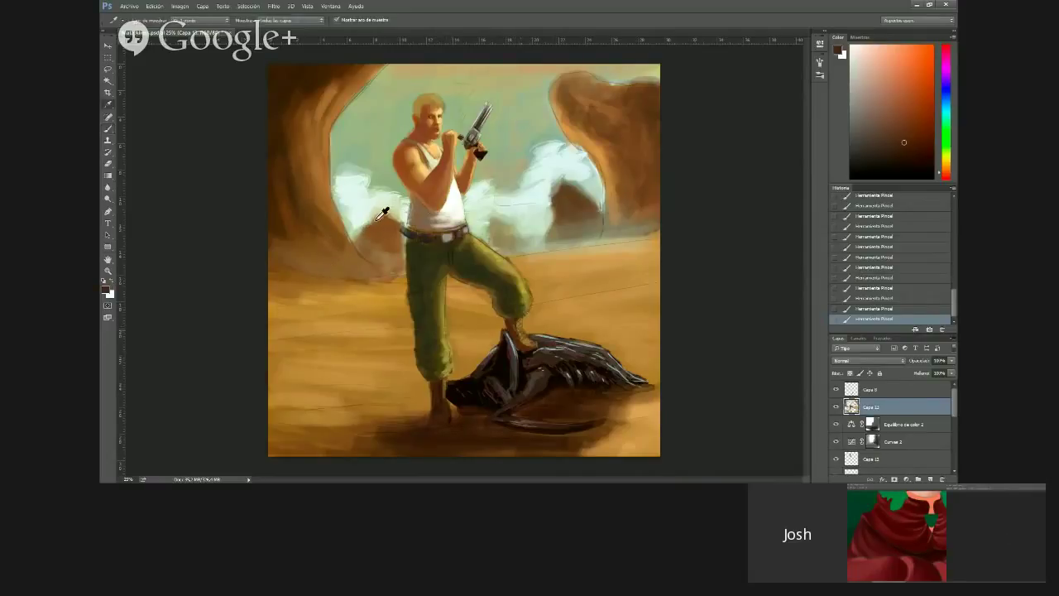
alt+click(378, 221)
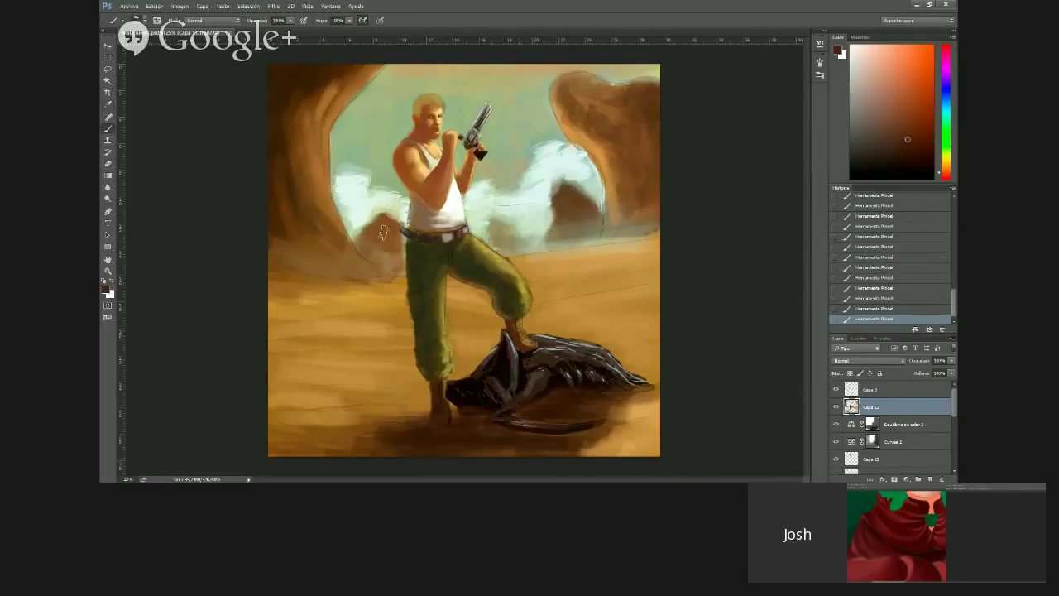
alt+click(633, 103)
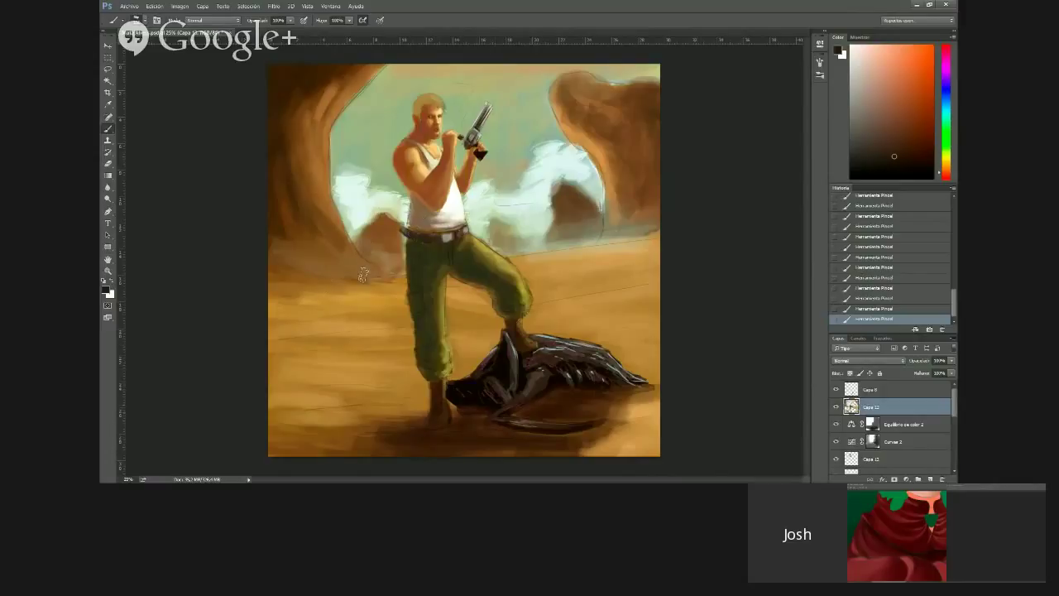
Paint over the sketchy lines on the creature's head, horn and tail with sampled dark grey and brown tones
alt+click(360, 256)
alt+click(359, 259)
alt+click(366, 262)
drag(372, 260, 372, 259)
alt+click(382, 241)
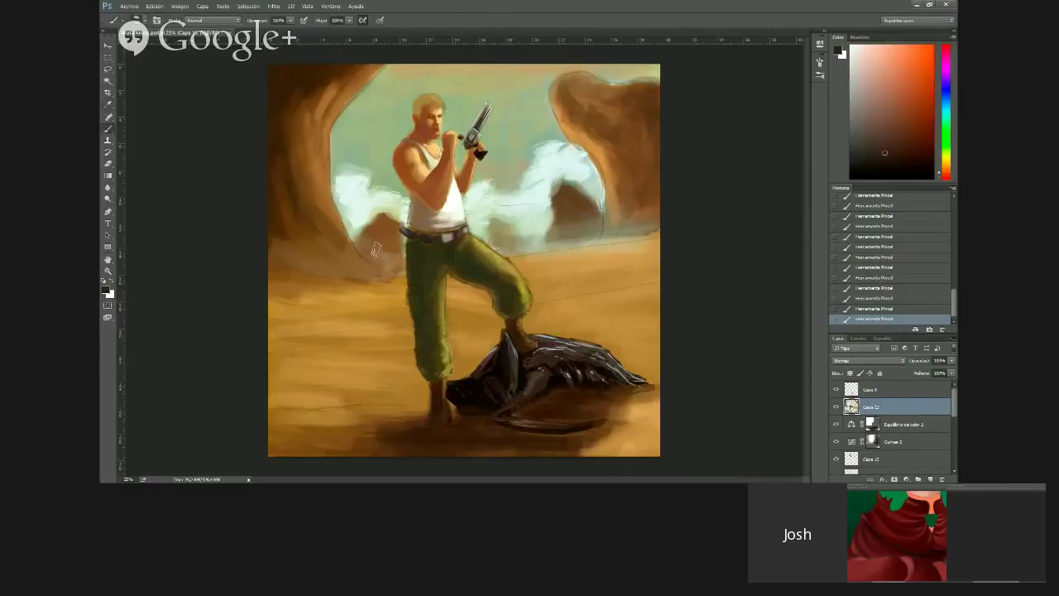
alt+click(385, 267)
alt+click(383, 256)
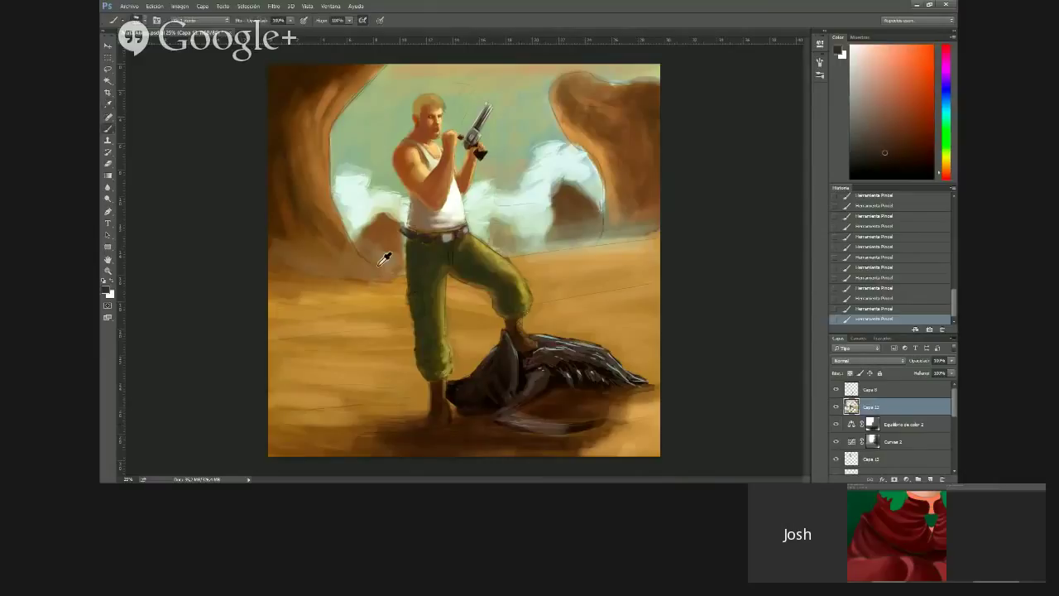
alt+click(393, 277)
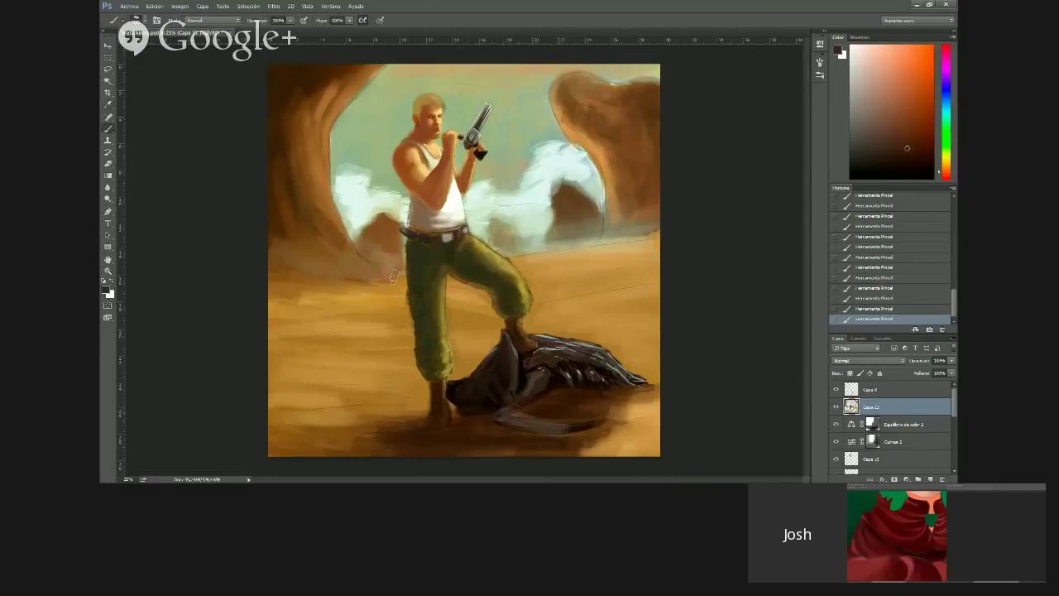
Cover the spiky ridges on the creature's back with dark teal, muted purple, near-black and warm grey tones
alt+click(406, 242)
drag(408, 235, 431, 246)
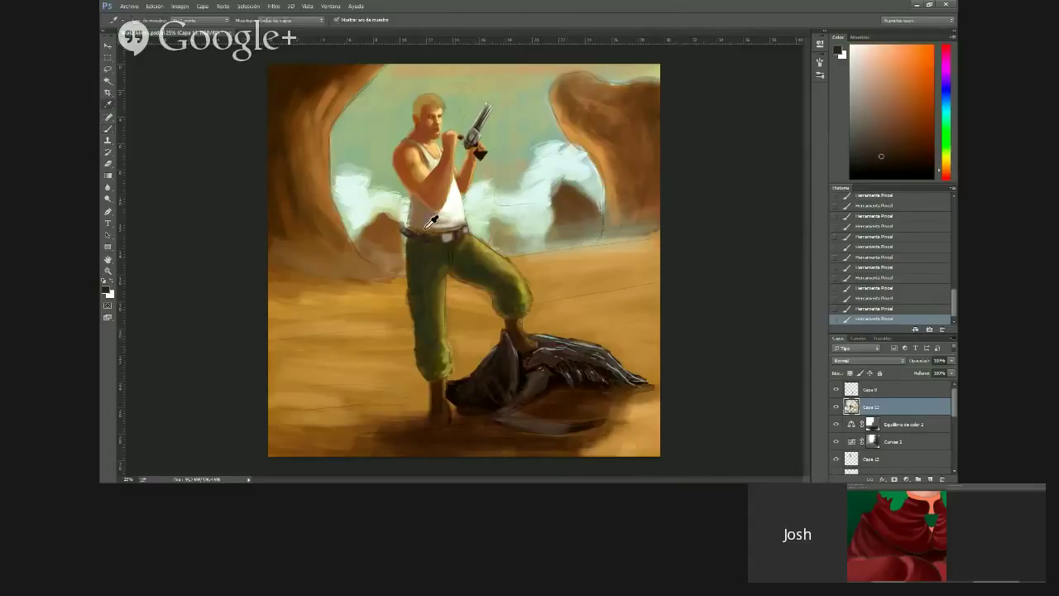
alt+click(625, 90)
alt+click(611, 93)
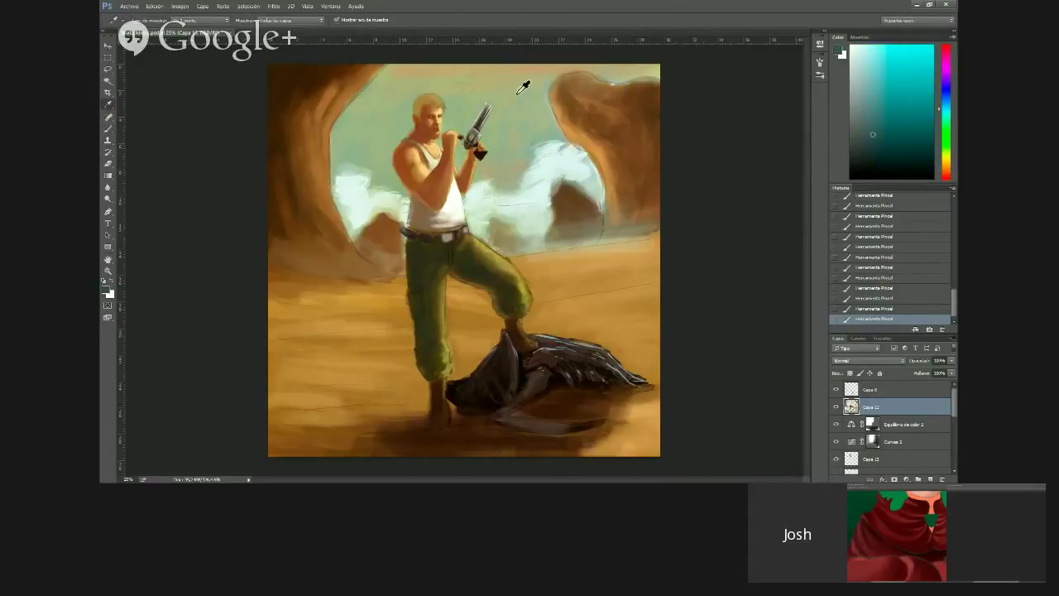
alt+click(407, 242)
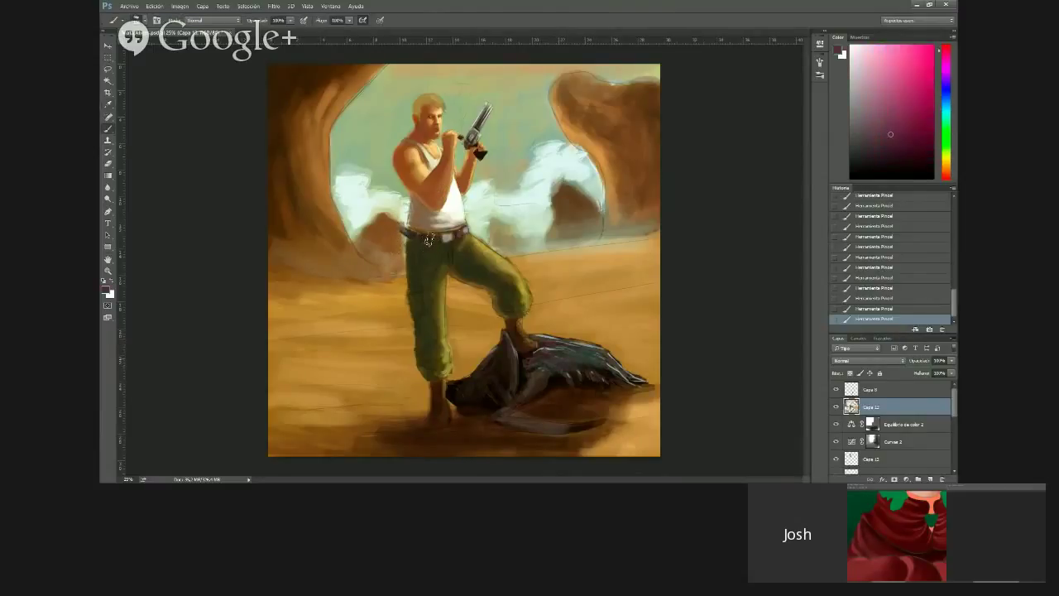
alt+click(406, 252)
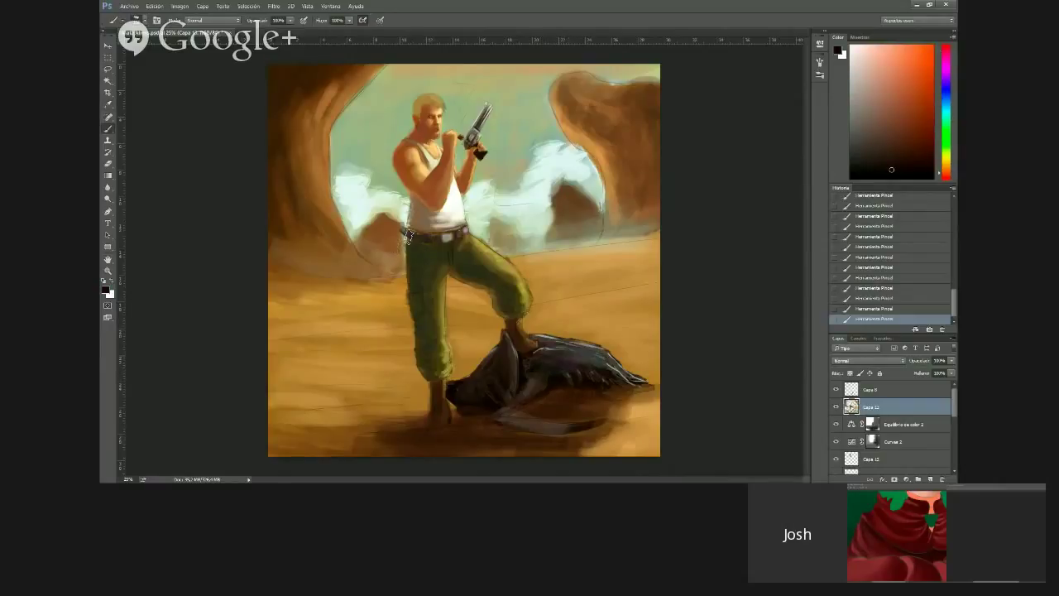
alt+click(411, 233)
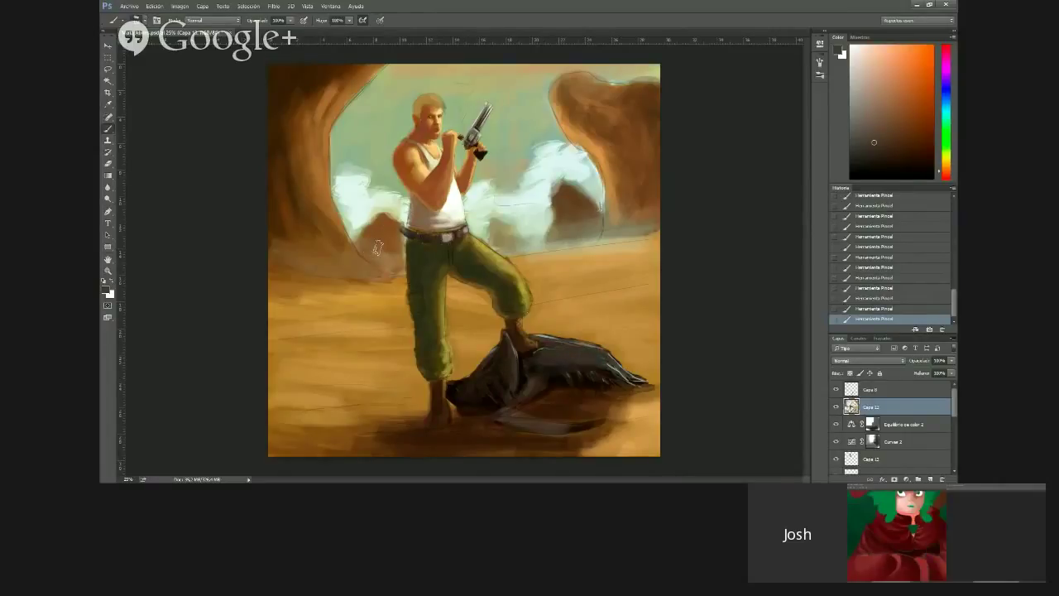
Sample dark greys and browns and smooth the shading across the creature's back and flank
alt+click(359, 263)
drag(359, 263, 365, 265)
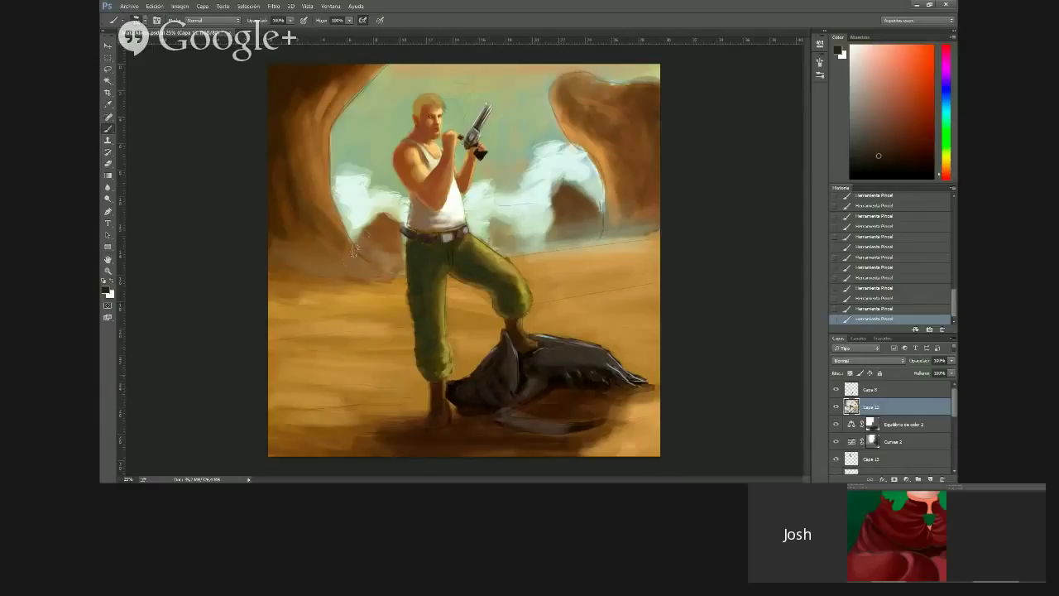
key(i)
click(418, 253)
key(b)
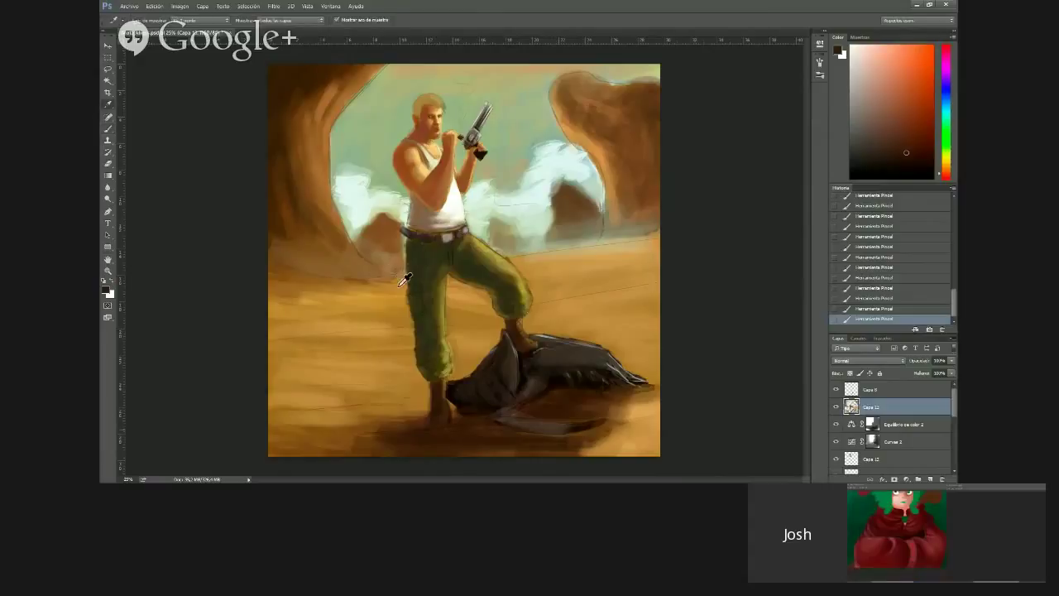
alt+click(406, 279)
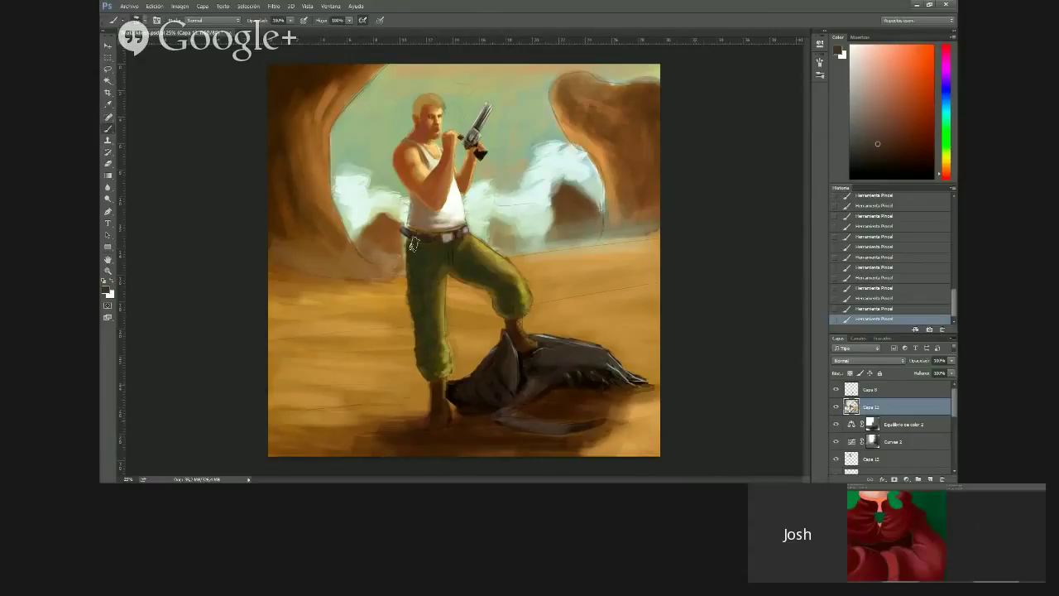
Deepen the creature's body and tail with a sampled near-black violet tone
alt+click(414, 252)
alt+click(621, 101)
alt+click(662, 57)
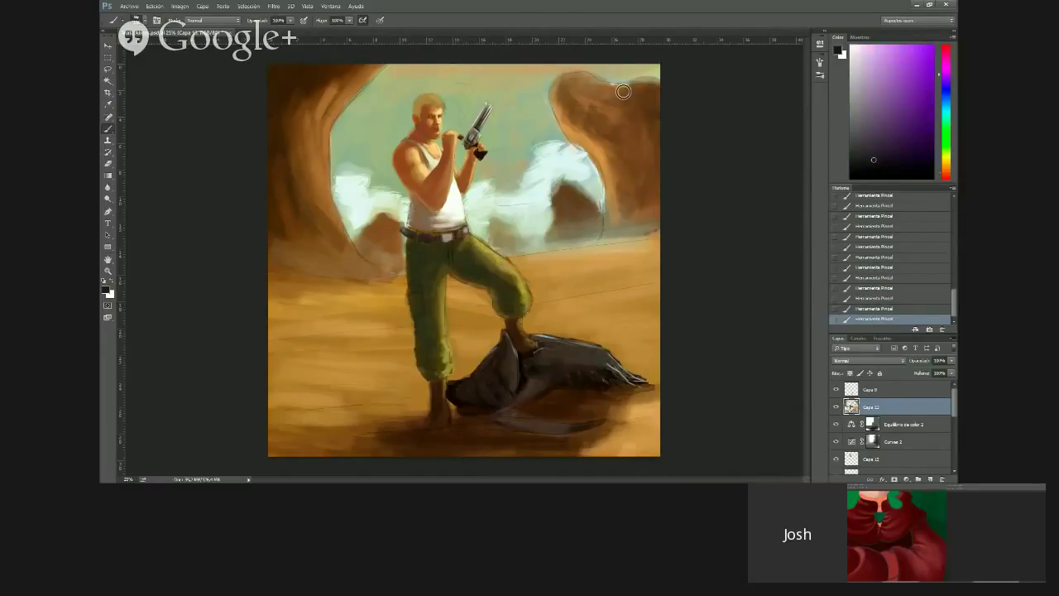
alt+click(411, 252)
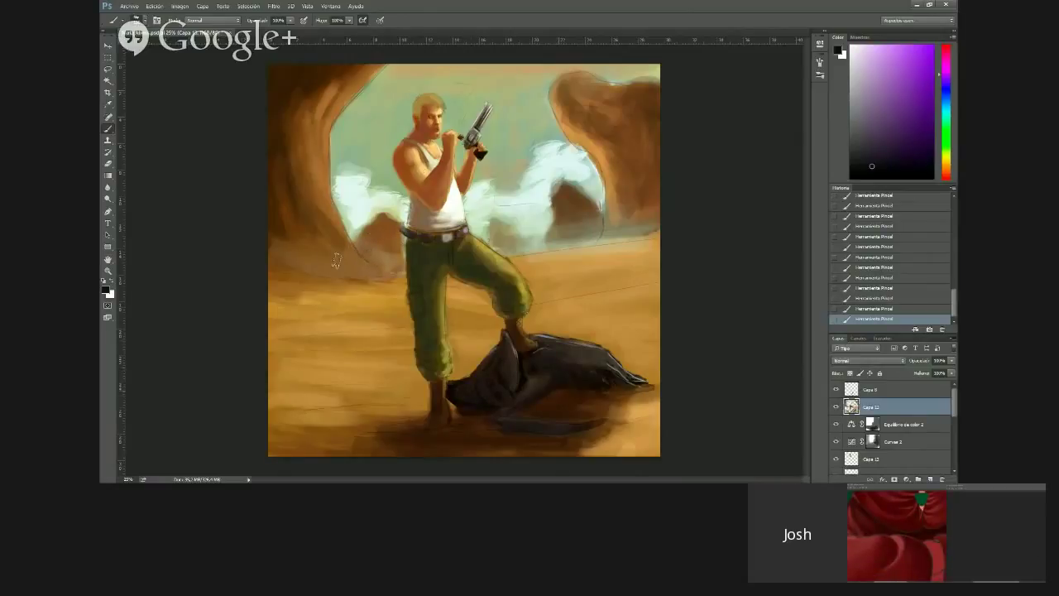
Paint a light bluish-grey highlight on the upper part of the creature's back
key(z)
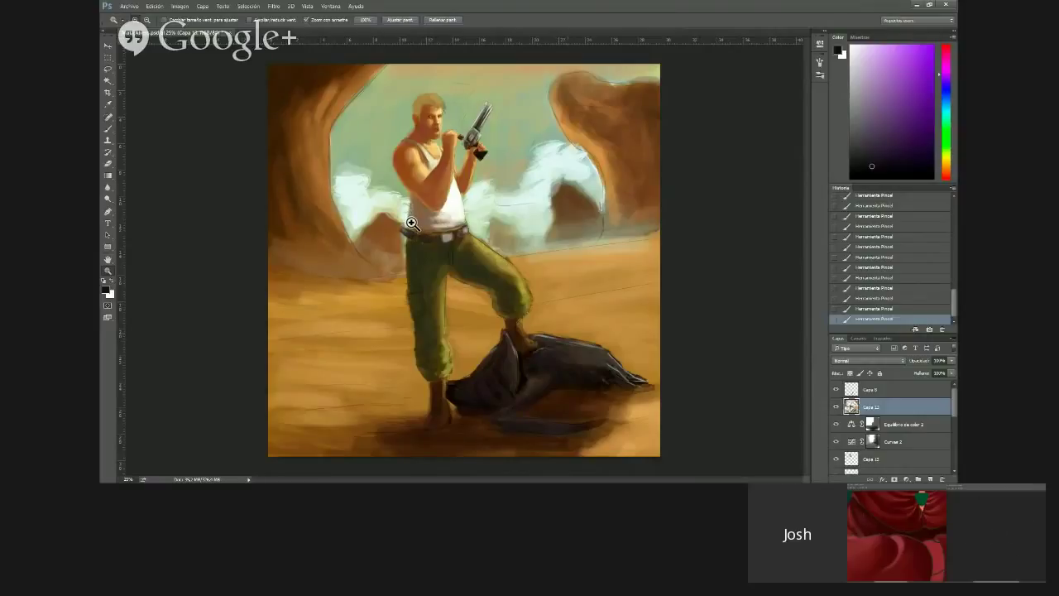
click(412, 223)
drag(449, 254, 412, 206)
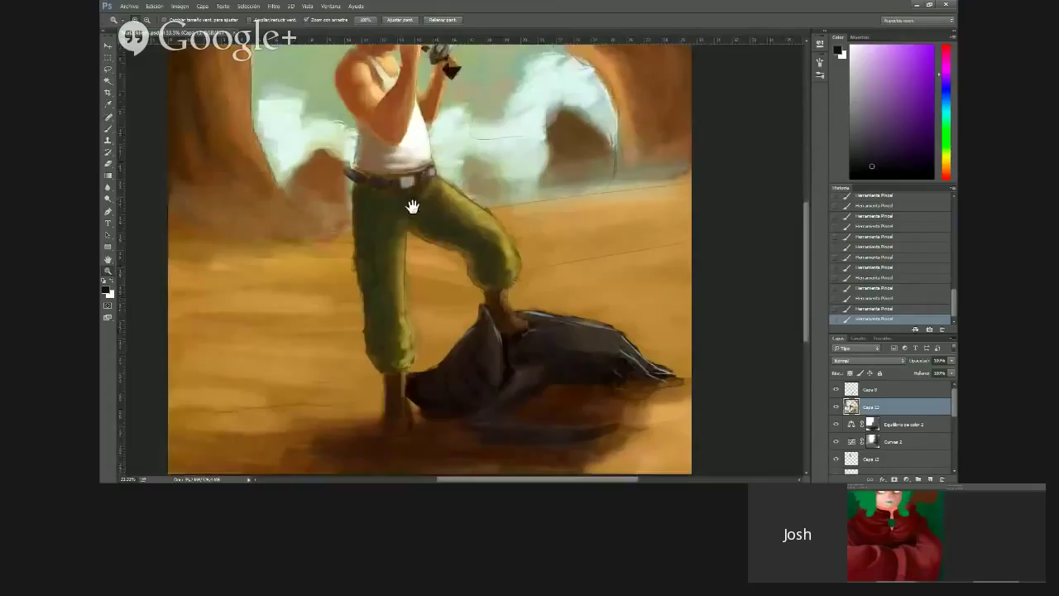
key(b)
alt+click(602, 58)
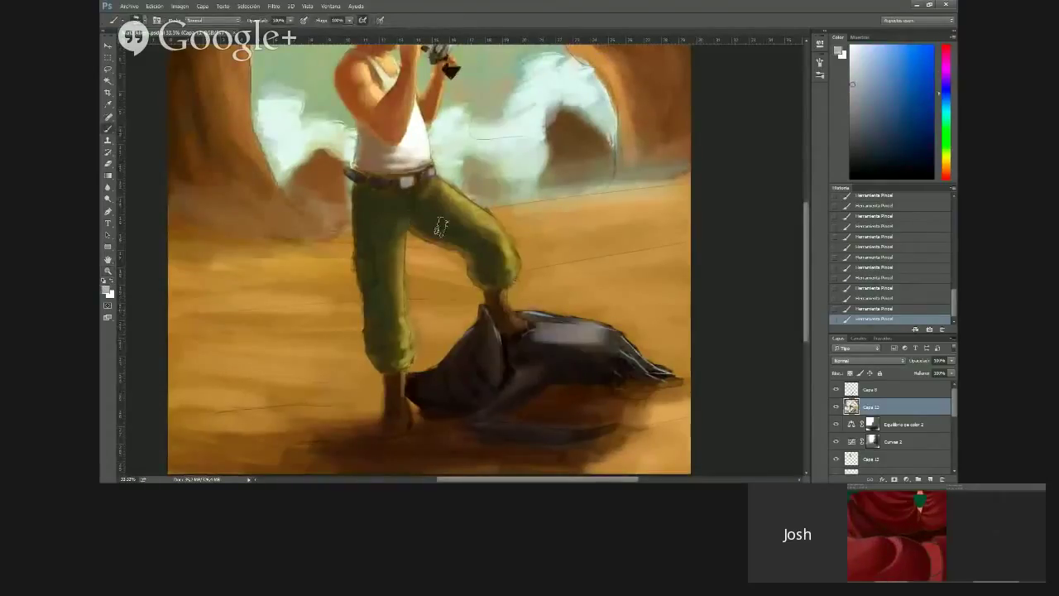
Blend the pale highlight on the creature's back into the body with sampled dark tones
key(i)
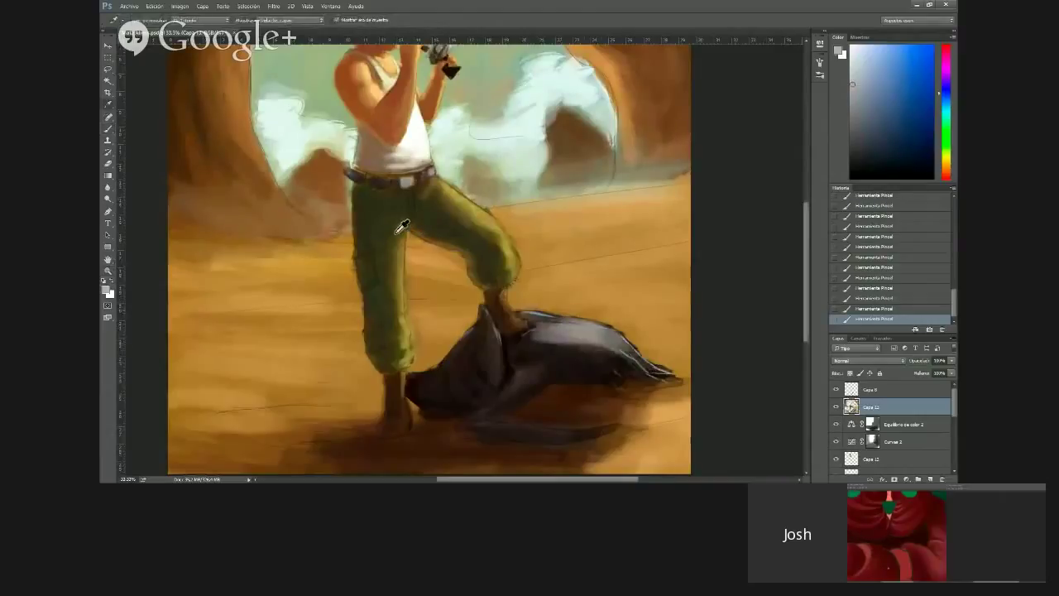
alt+click(545, 350)
mouse_move(579, 333)
mouse_down()
mouse_move(531, 338)
mouse_move(580, 330)
mouse_up()
alt+click(551, 335)
alt+click(391, 180)
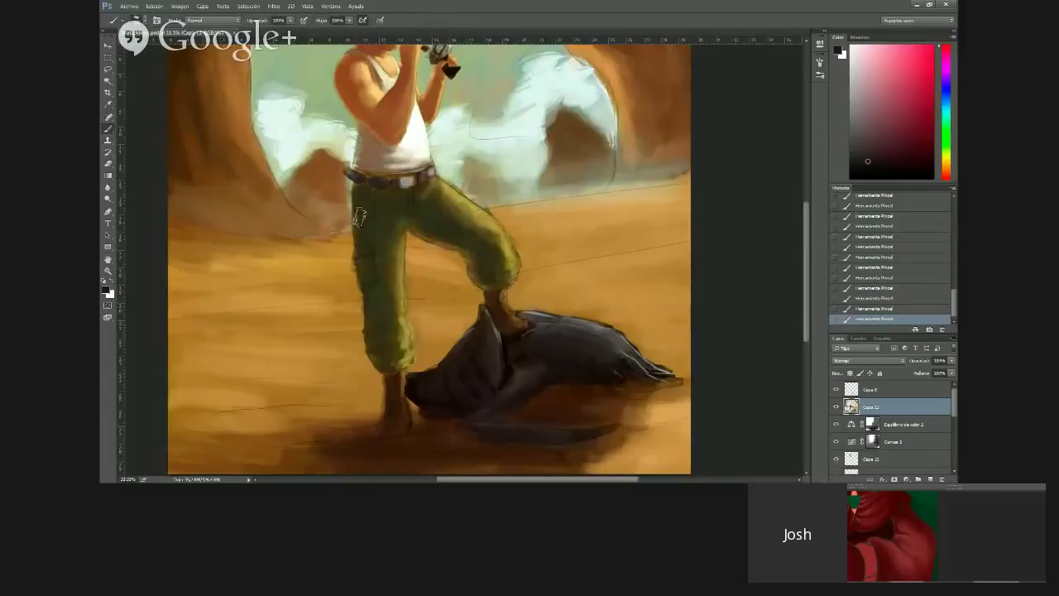
Lighten the creature's upright horn with light grey and soften it with sampled dark grey and near-black tones
key(x)
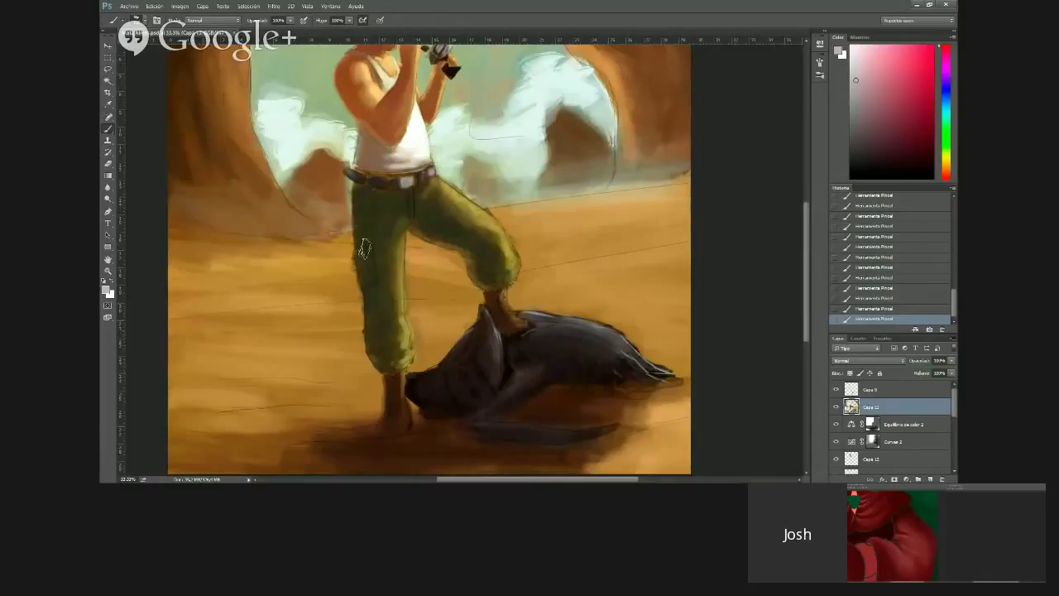
key(x)
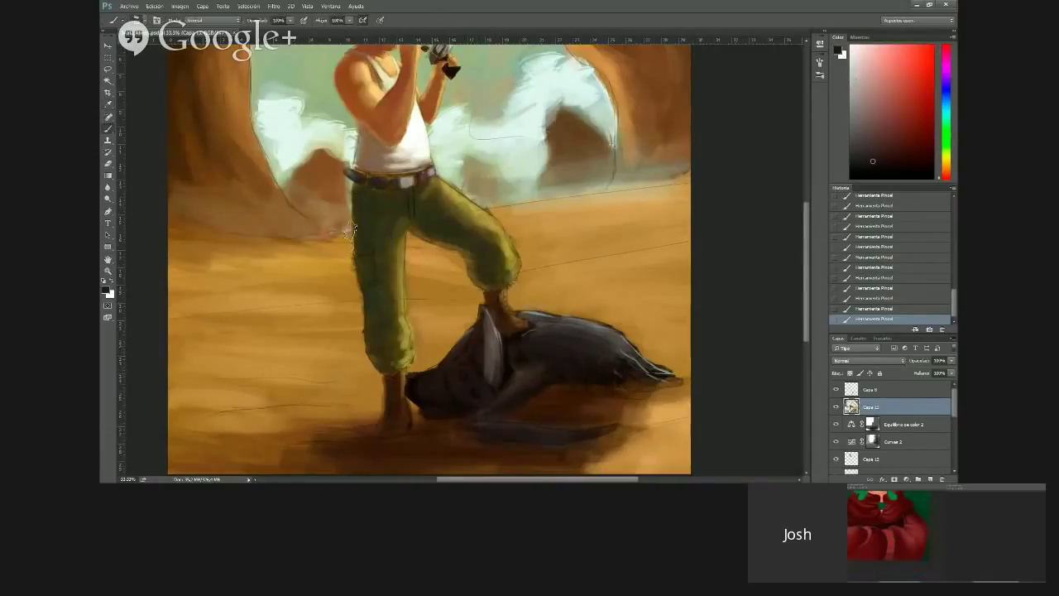
alt+click(409, 229)
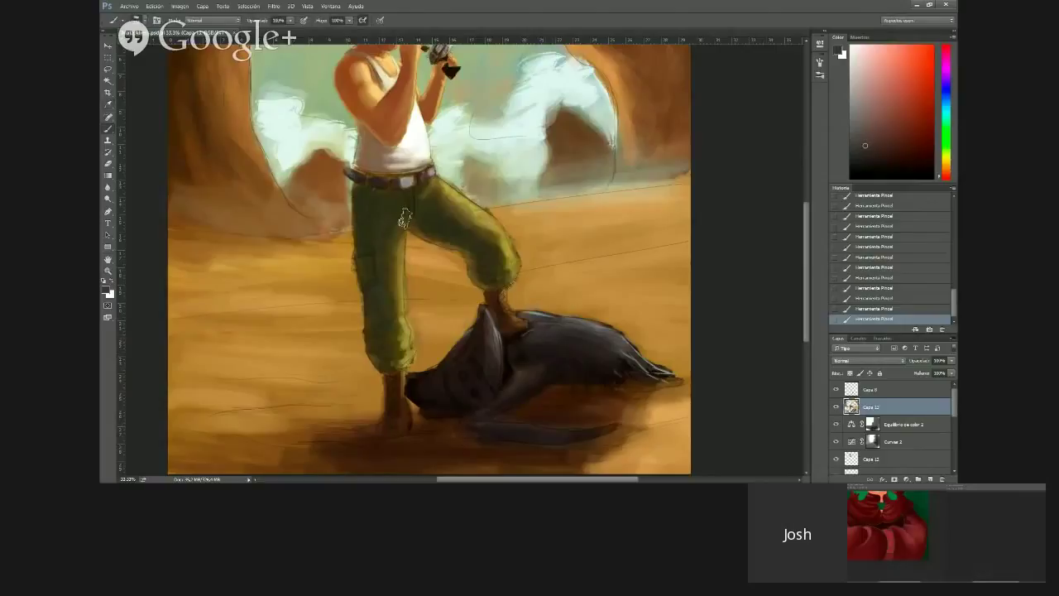
key(alt)
alt+click(404, 236)
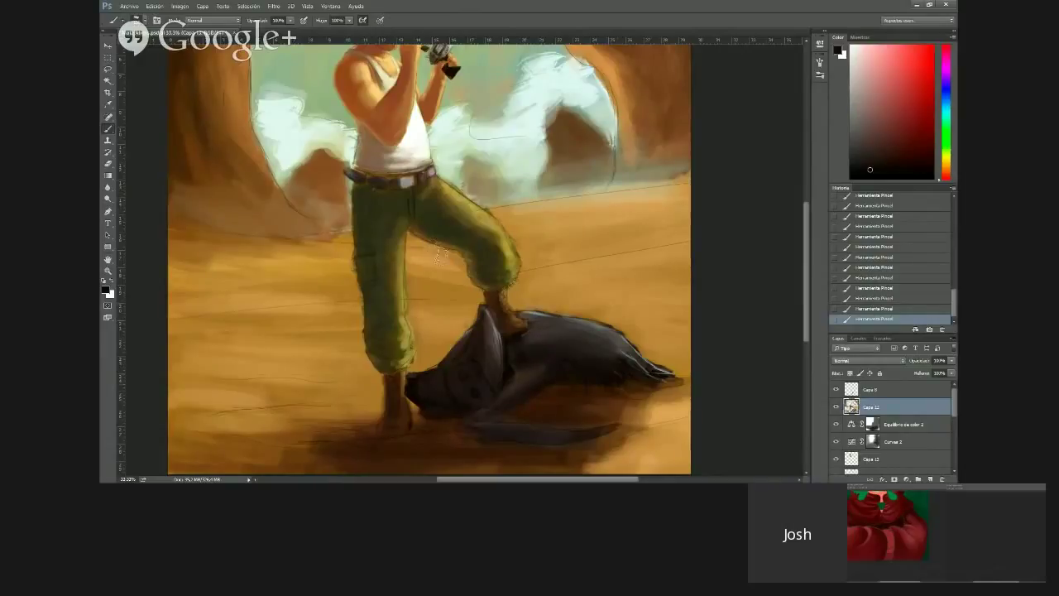
Try a pale blue highlight along the creature's tail and undo it
alt+click(612, 51)
click(946, 104)
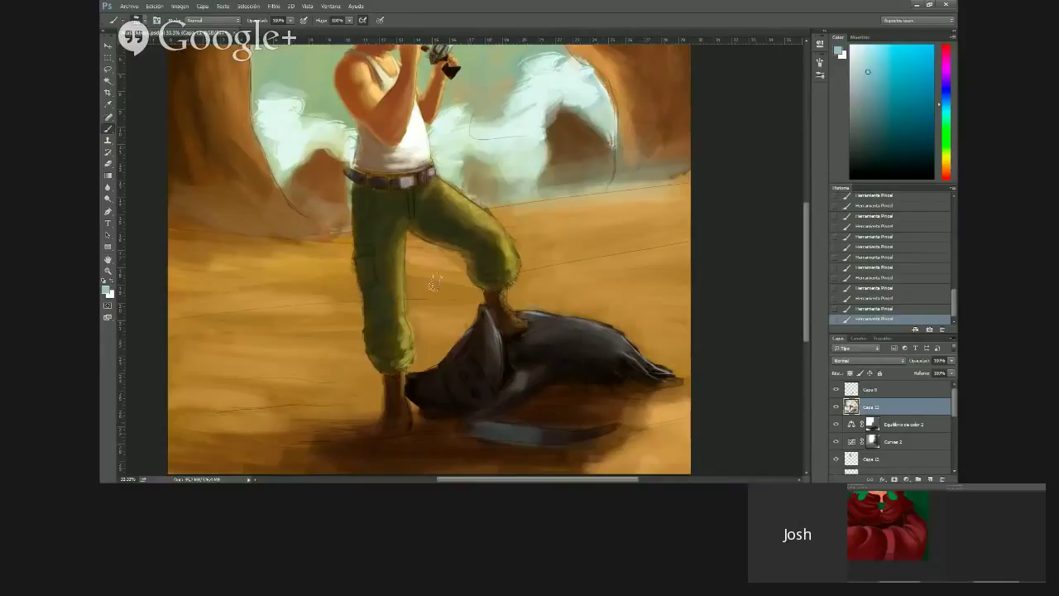
key(ctrl+z)
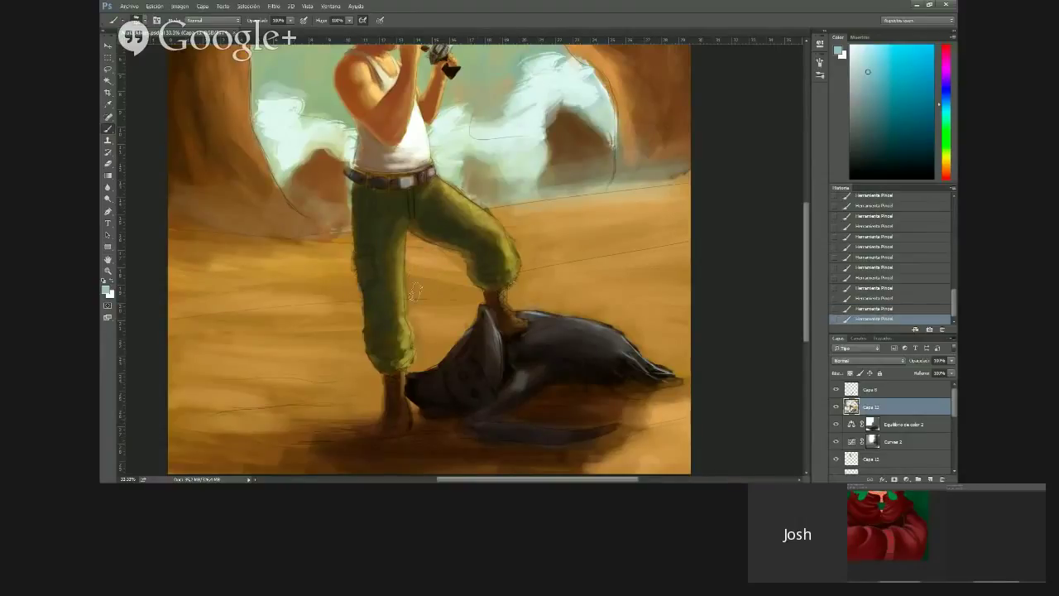
key(ctrl+z)
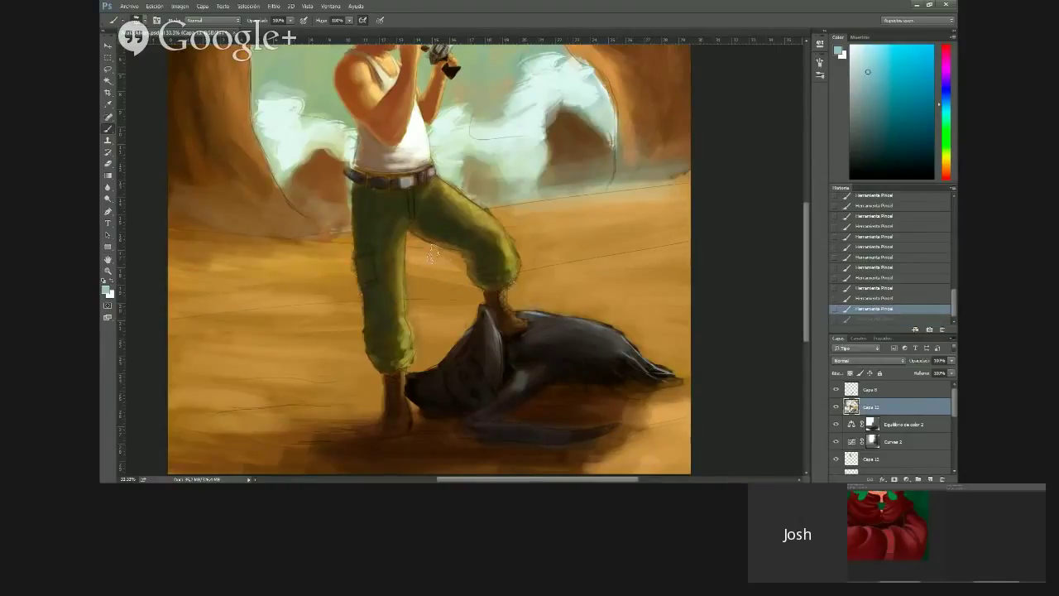
Blend the lighter patch on the creature's foreleg with a sampled dark grey and choose a different brush preset
alt+click(405, 227)
drag(391, 235, 385, 249)
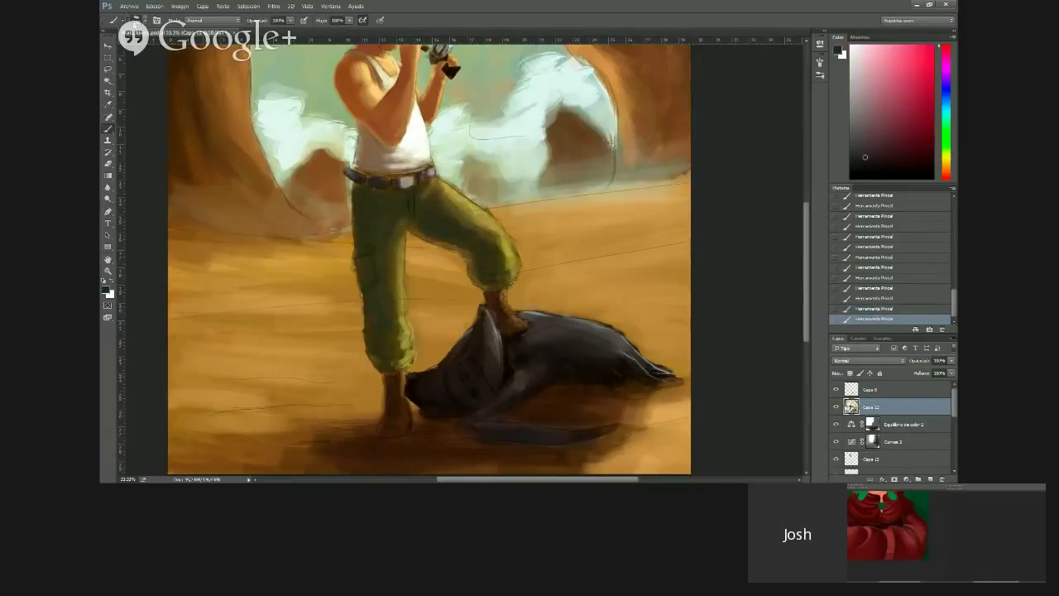
click(138, 22)
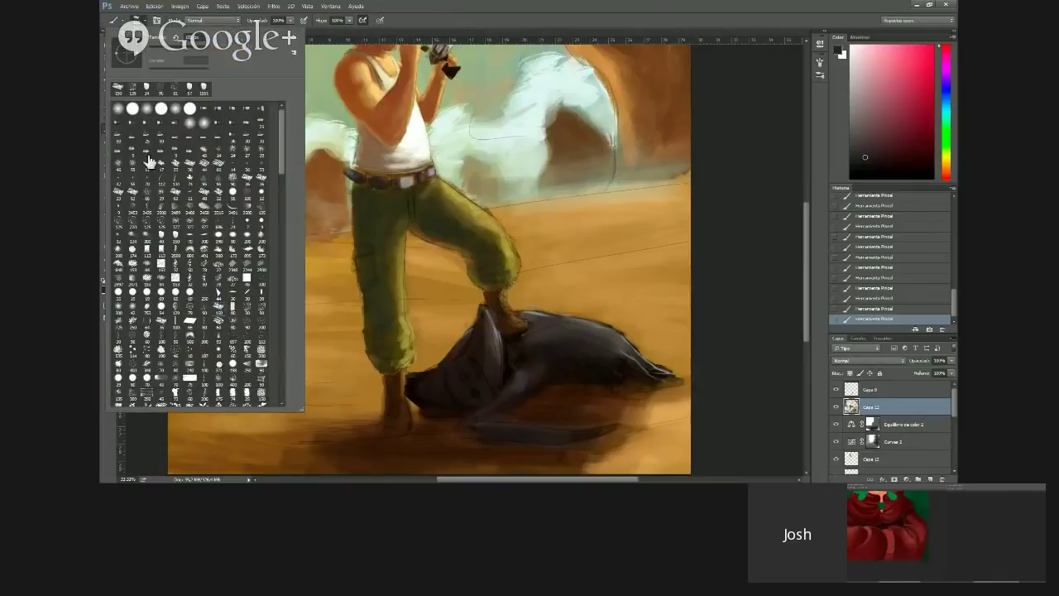
double_click(149, 158)
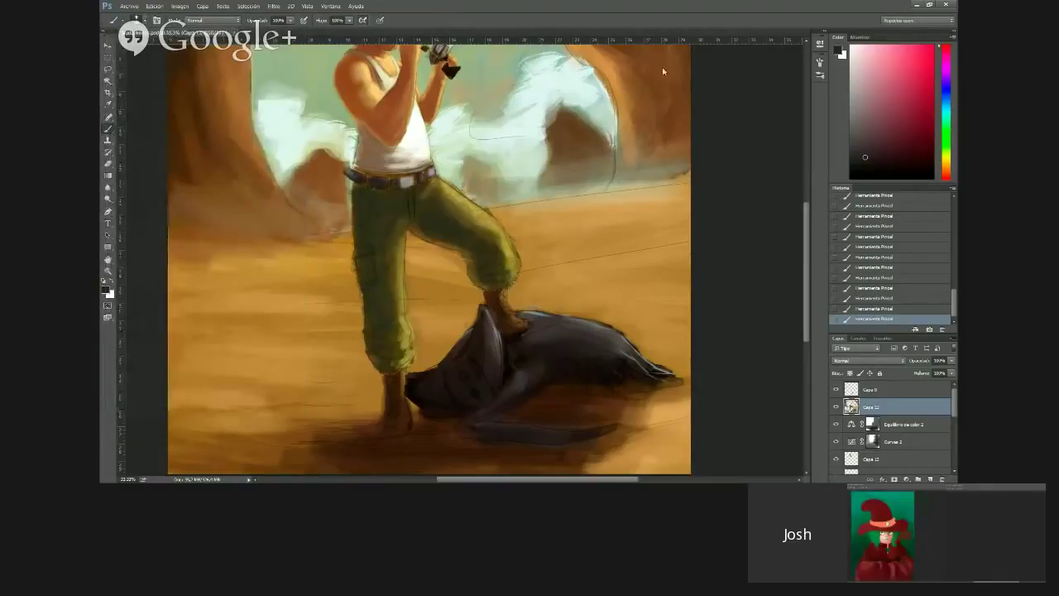
Sample an orange-brown tone from the lit edge of the rock arch beside the sky
alt+click(620, 61)
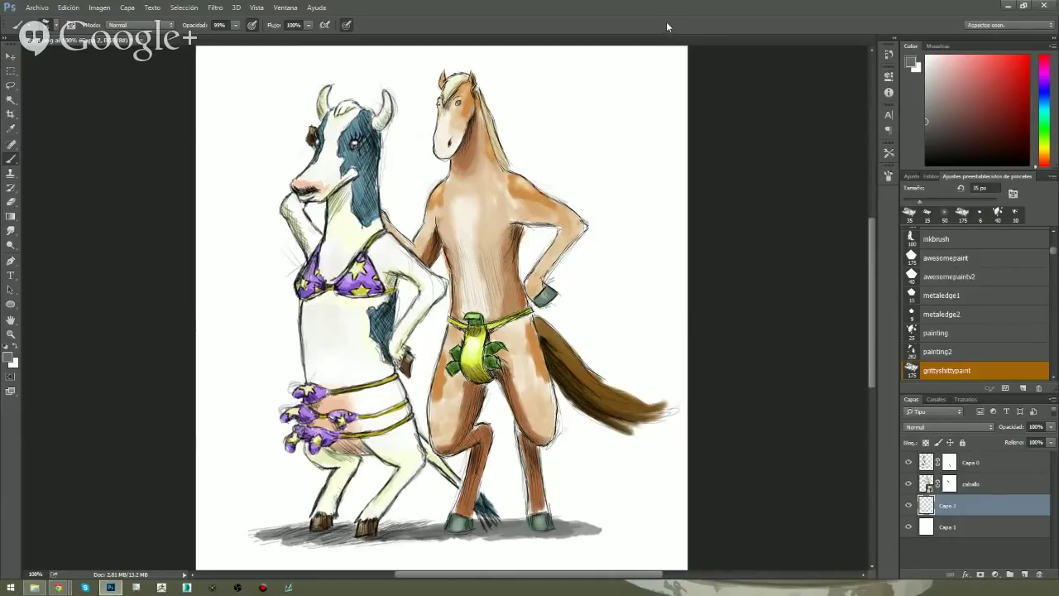
Set the brush size to 5 px and the paint colour to black for detailing the horse's head
key(ctrl+plus)
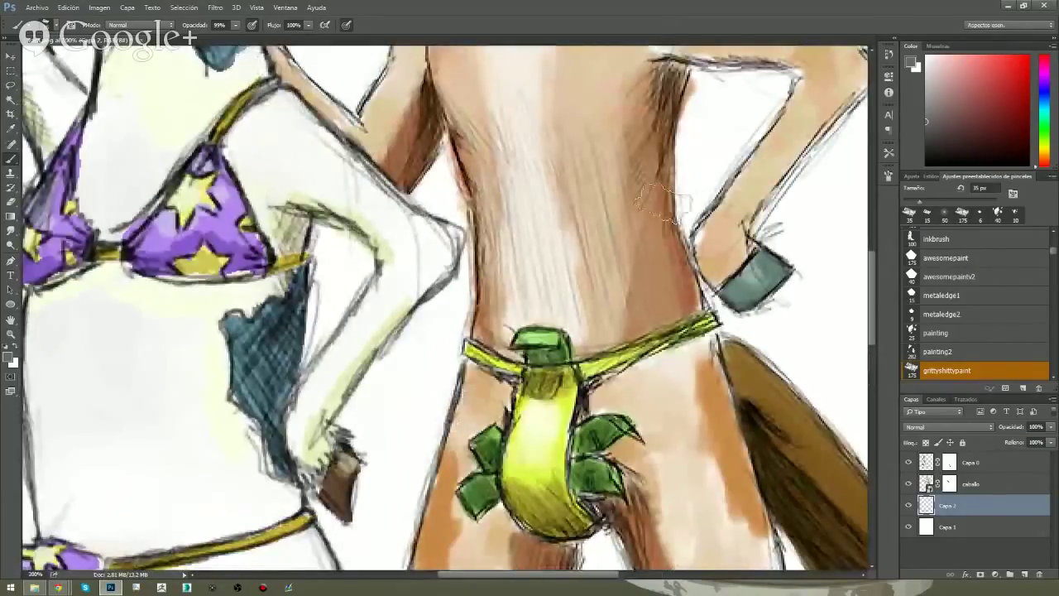
drag(647, 126, 589, 350)
drag(628, 227, 607, 398)
key(bracketleft)
key(bracketleft)
key(bracketleft)
key(bracketleft)
key(bracketleft)
key(bracketleft)
key(bracketleft)
key(bracketleft)
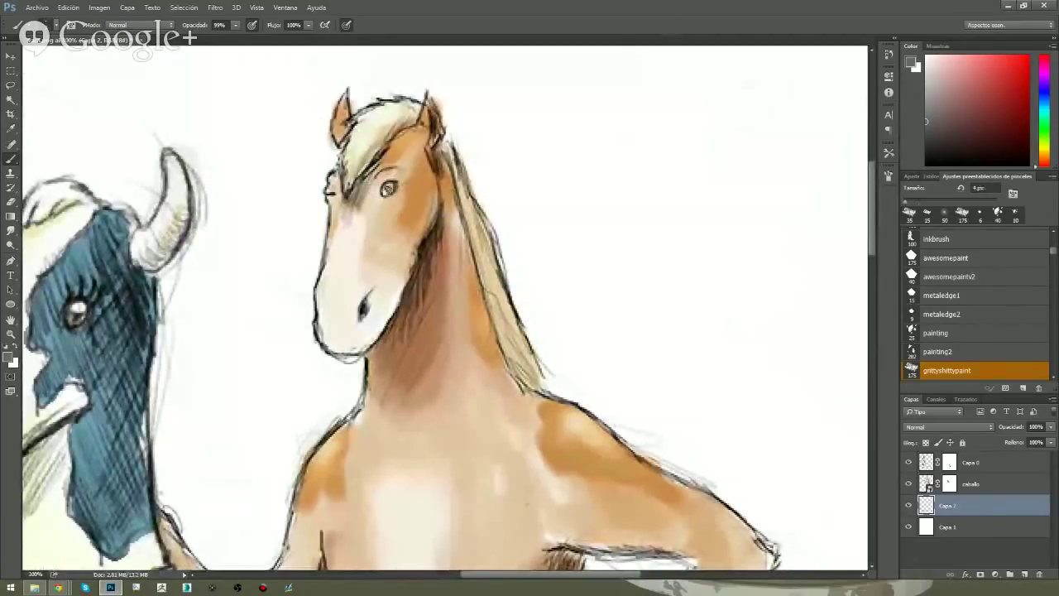
key(bracketright)
key(bracketright)
drag(937, 137, 920, 178)
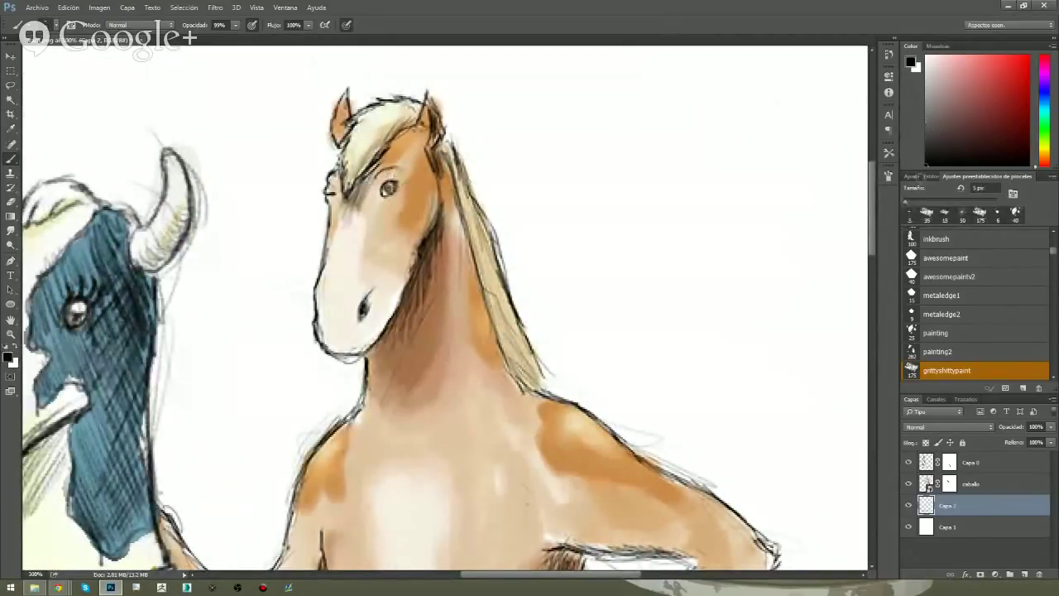
Add a new layer above all others, fill the horse's eye with black and switch the paint colour to white
click(1024, 573)
drag(990, 509, 1000, 464)
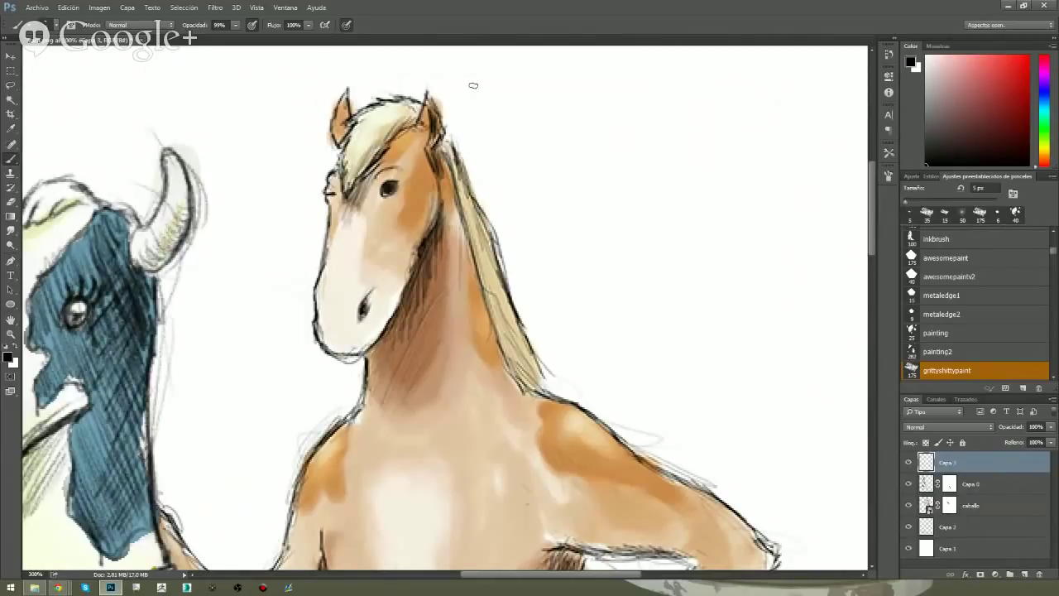
key(x)
drag(598, 229, 647, 54)
drag(631, 399, 653, 274)
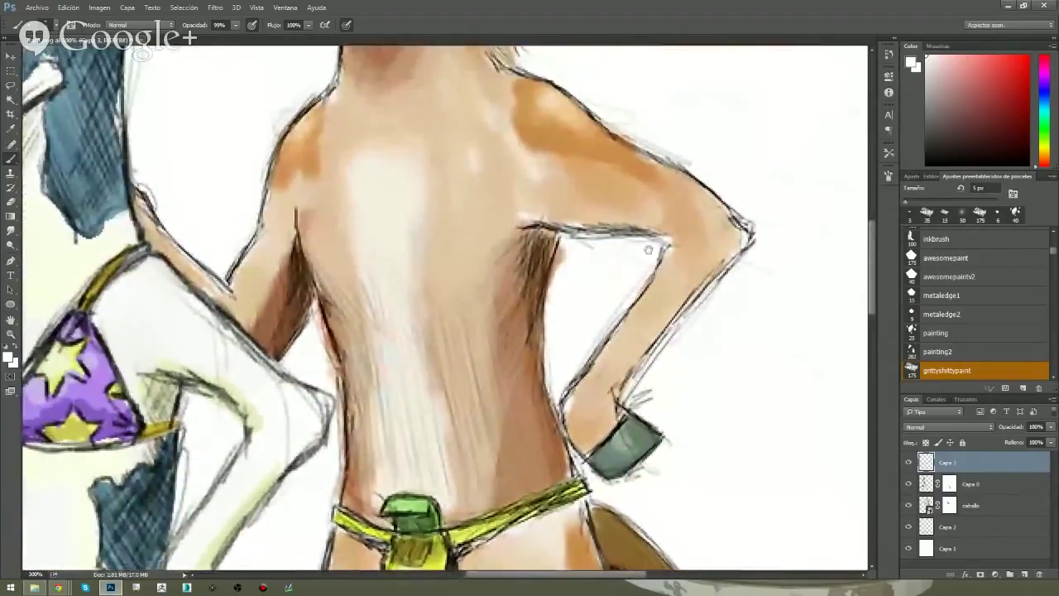
key(ctrl+minus)
key(ctrl+minus)
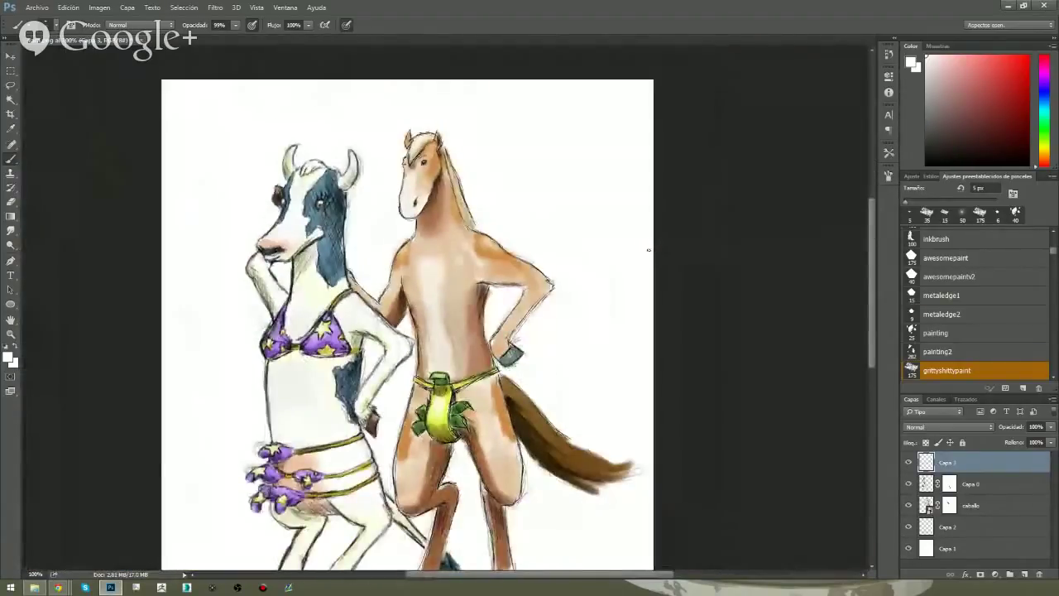
mouse_move(557, 299)
mouse_down()
mouse_move(552, 237)
mouse_move(565, 221)
mouse_move(553, 246)
mouse_up()
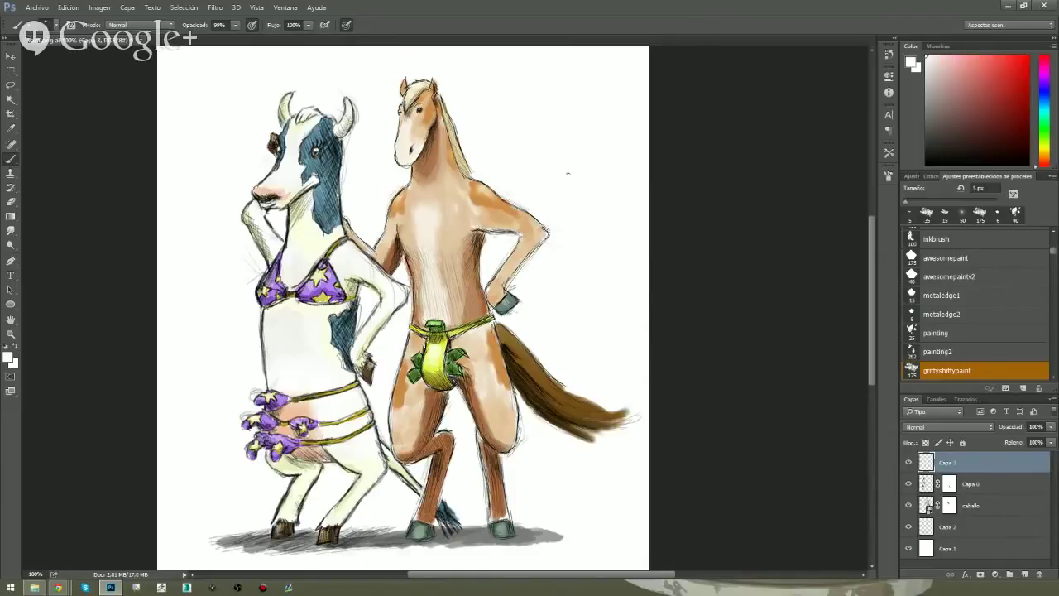
Set the brush size to 35 px and select the white background layer Capa 1
mouse_move(574, 187)
mouse_down()
mouse_move(581, 146)
mouse_move(571, 176)
mouse_up()
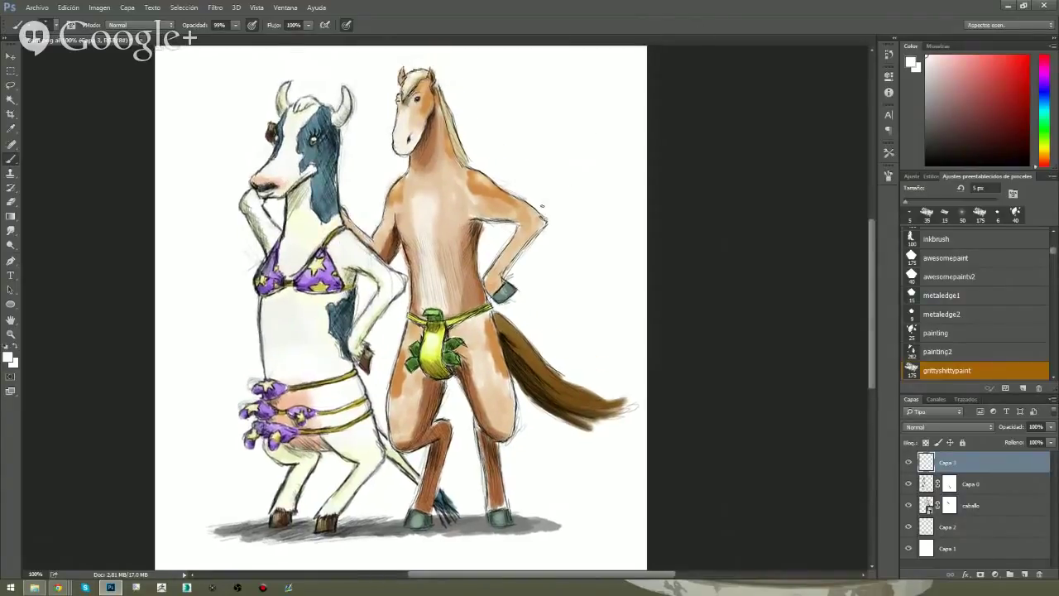
key(bracketright)
key(bracketright)
key(bracketright)
key(bracketright)
key(bracketright)
key(bracketright)
key(bracketright)
key(bracketright)
key(bracketright)
key(bracketright)
key(bracketright)
key(bracketleft)
key(bracketleft)
key(bracketleft)
key(bracketleft)
key(bracketleft)
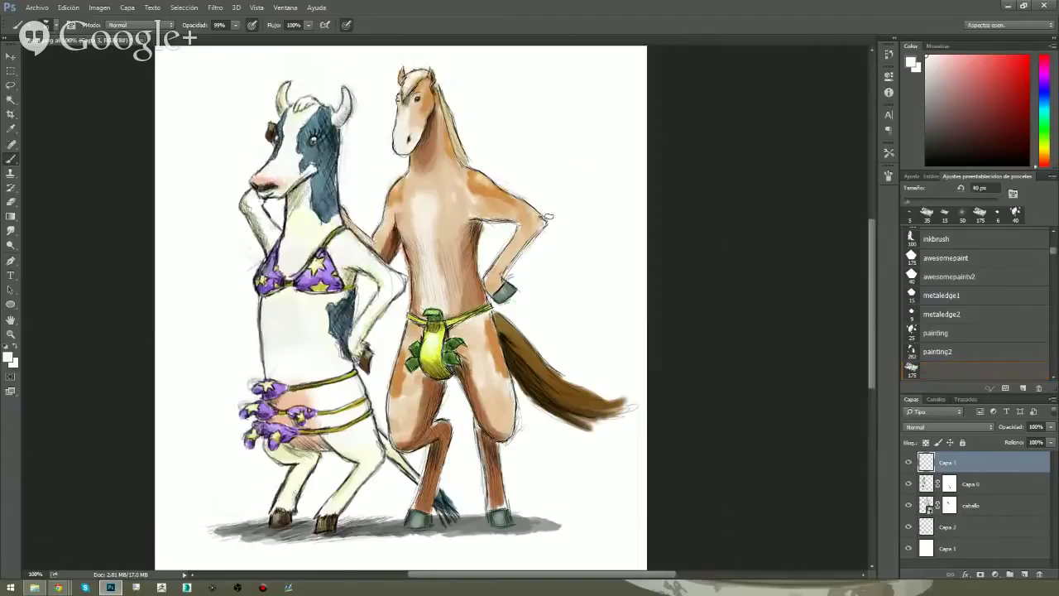
key(bracketright)
key(bracketright)
key(bracketright)
key(bracketright)
key(bracketright)
key(bracketleft)
key(bracketleft)
key(bracketleft)
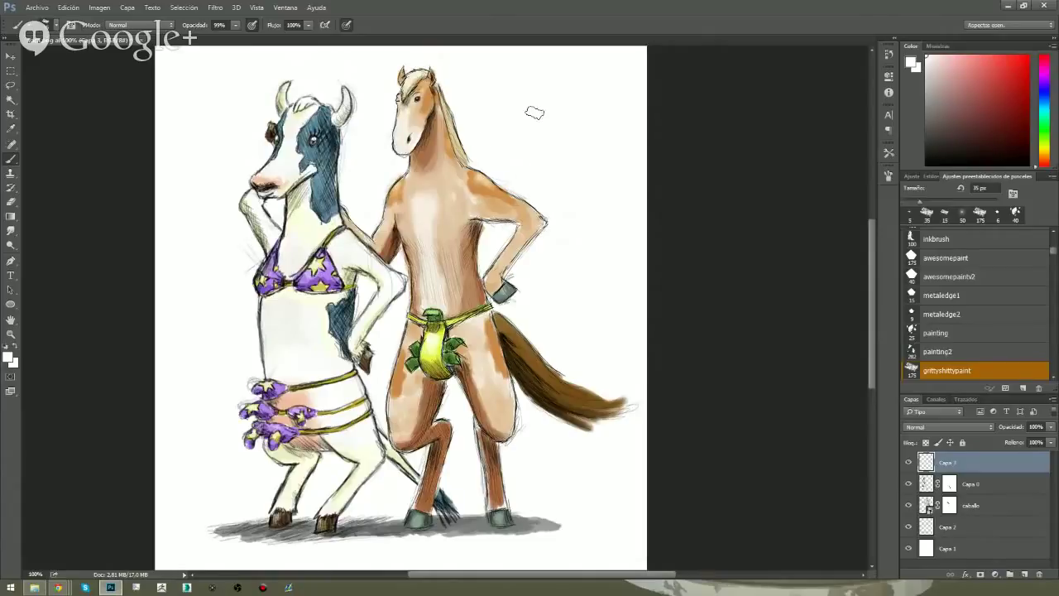
click(987, 547)
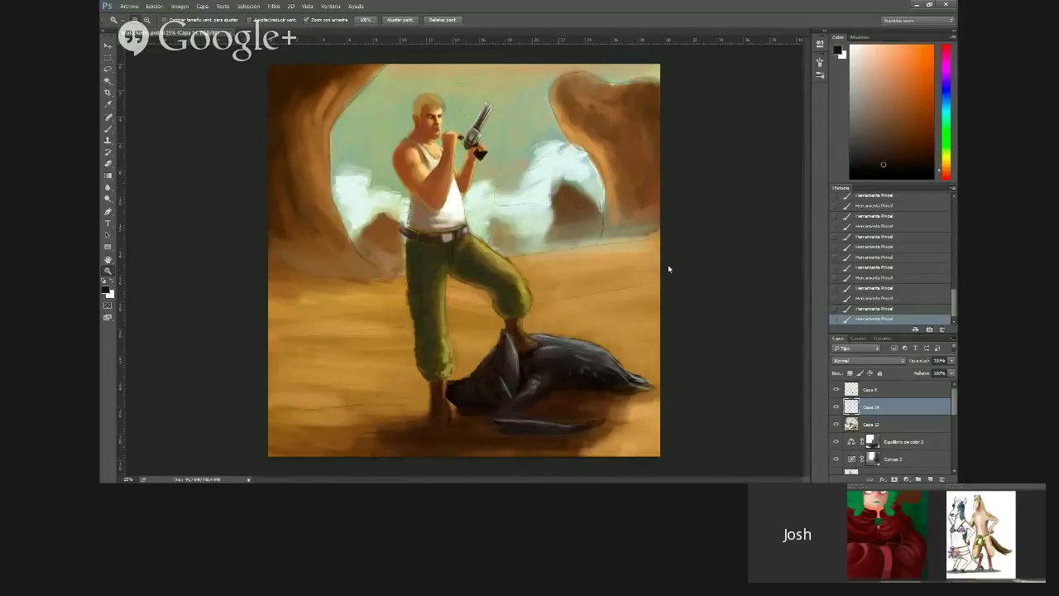
Hide the adjustment layers Equilibrio de color 1 and Curvas 1 to compare the gunman painting without them
drag(953, 399, 954, 446)
click(912, 417)
click(915, 400)
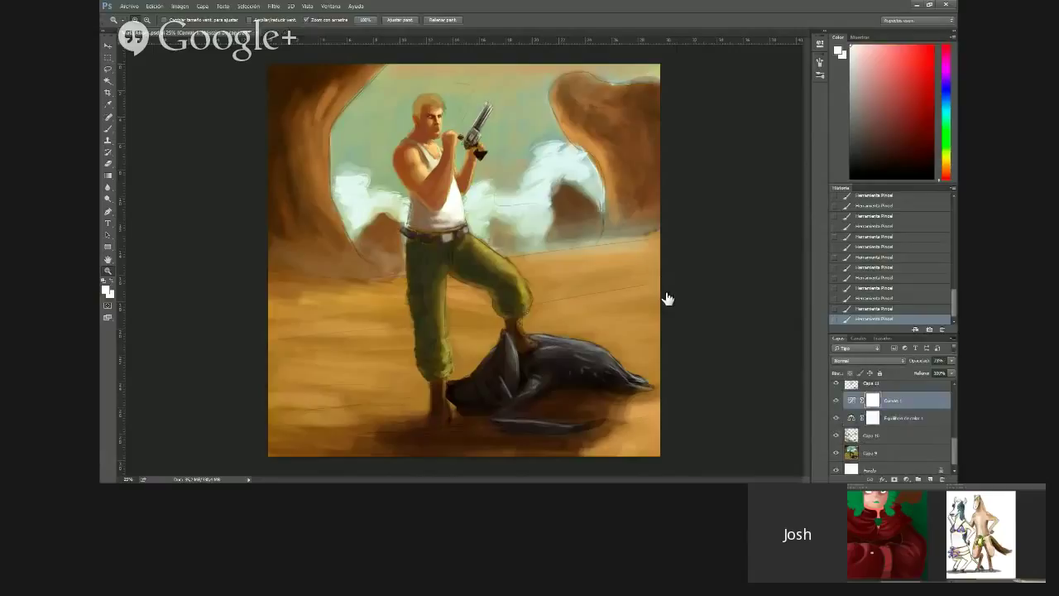
click(836, 418)
key(ctrl+comma)
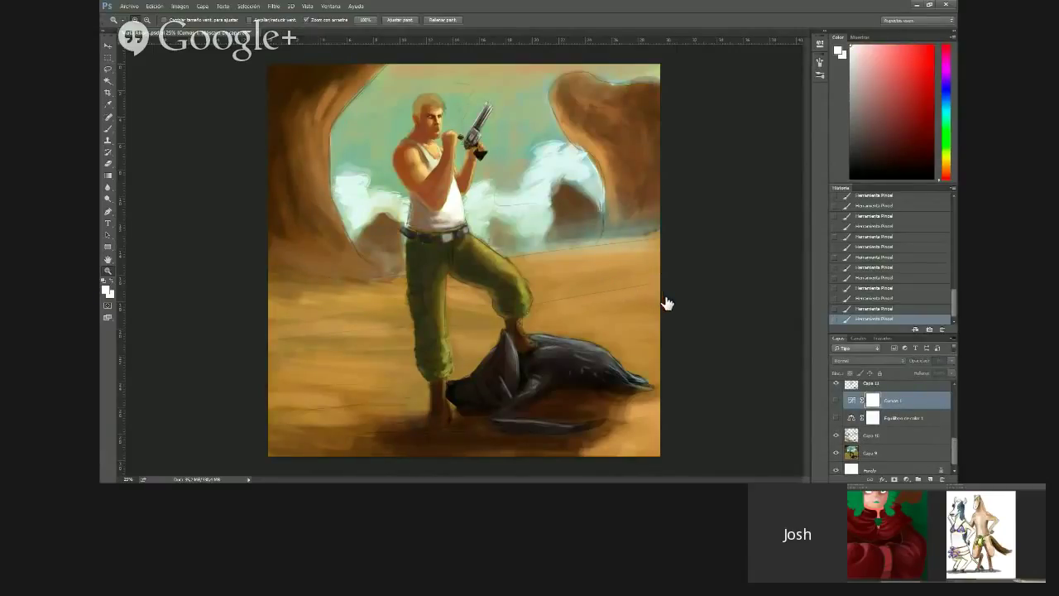
Compare the painting with the adjustment layers Equilibrio de color 2 and Curvas 2 hidden and shown
drag(954, 447, 954, 403)
click(835, 441)
click(835, 424)
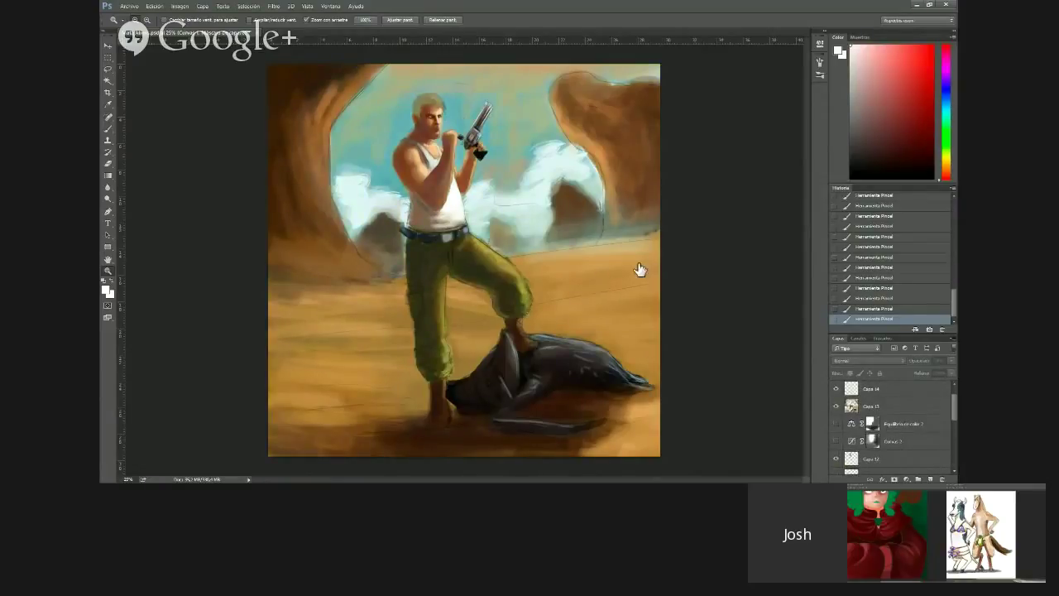
key(ctrl+comma)
key(ctrl+comma)
click(835, 441)
key(ctrl+comma)
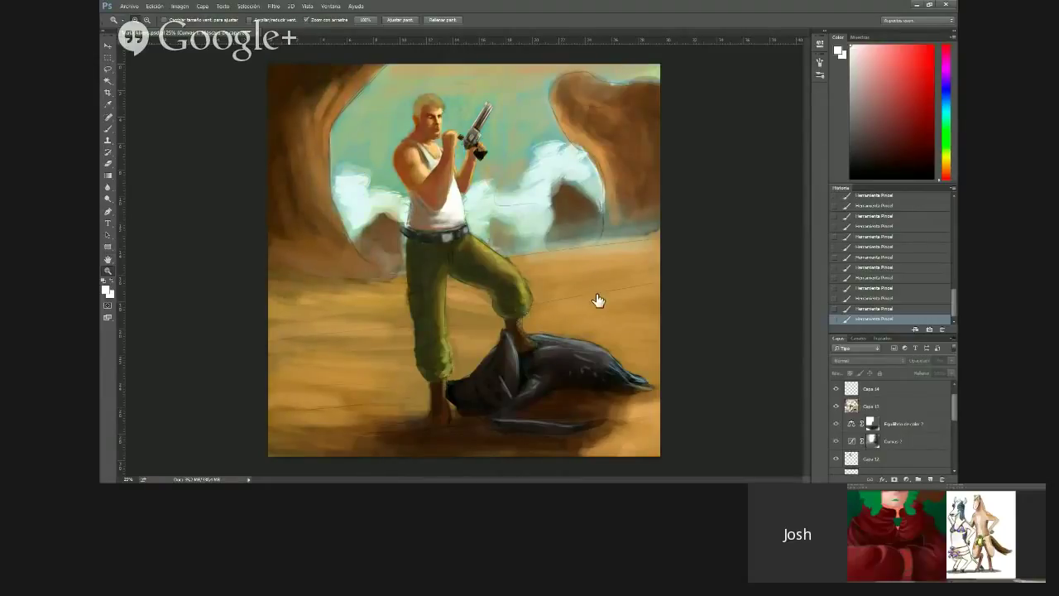
Show Curvas 1 and Equilibrio de color 1 and toggle their visibility to compare their effect on the painting
drag(953, 408, 953, 449)
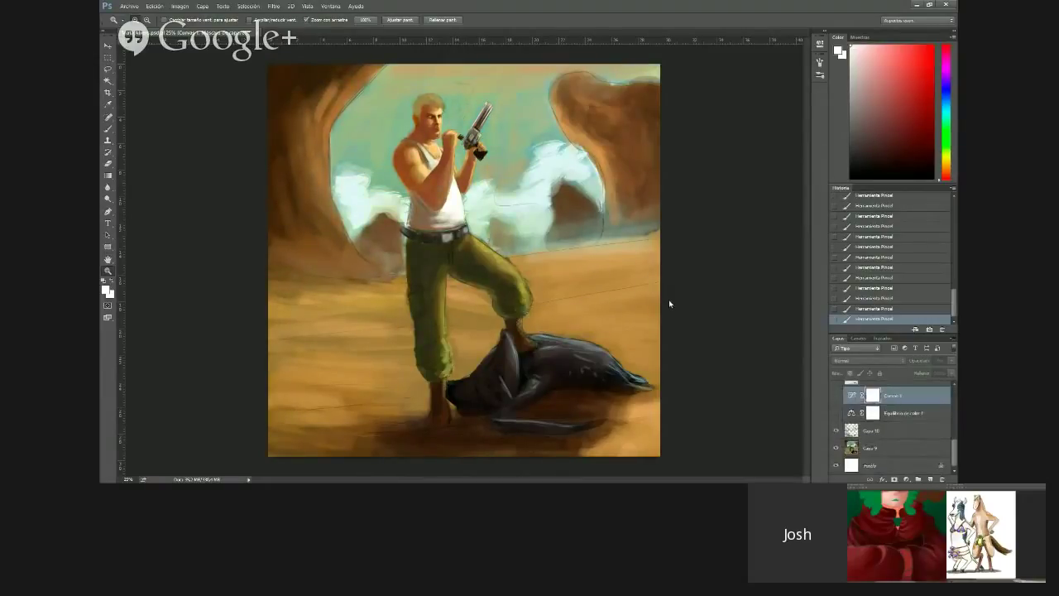
click(836, 395)
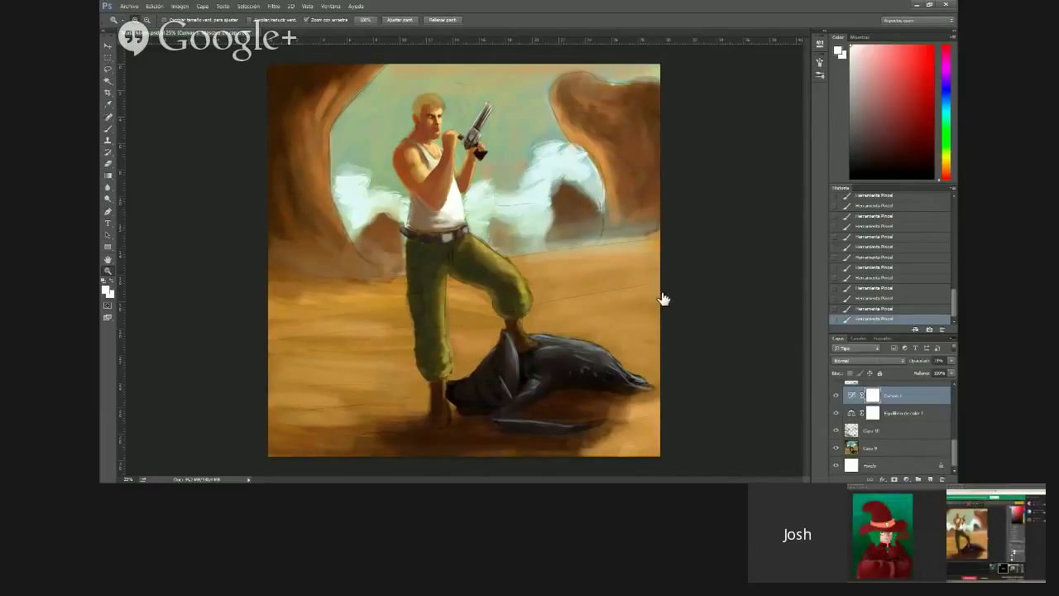
key(ctrl+comma)
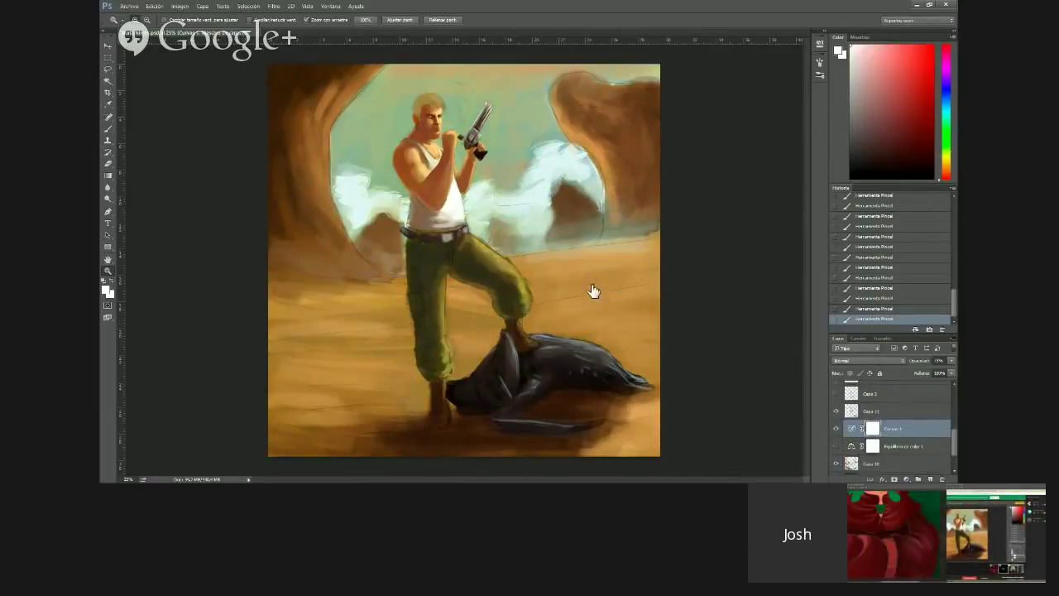
Hide Equilibrio de color 2 and Curvas 2 together, compare the colours and restore both layers
drag(953, 444, 953, 399)
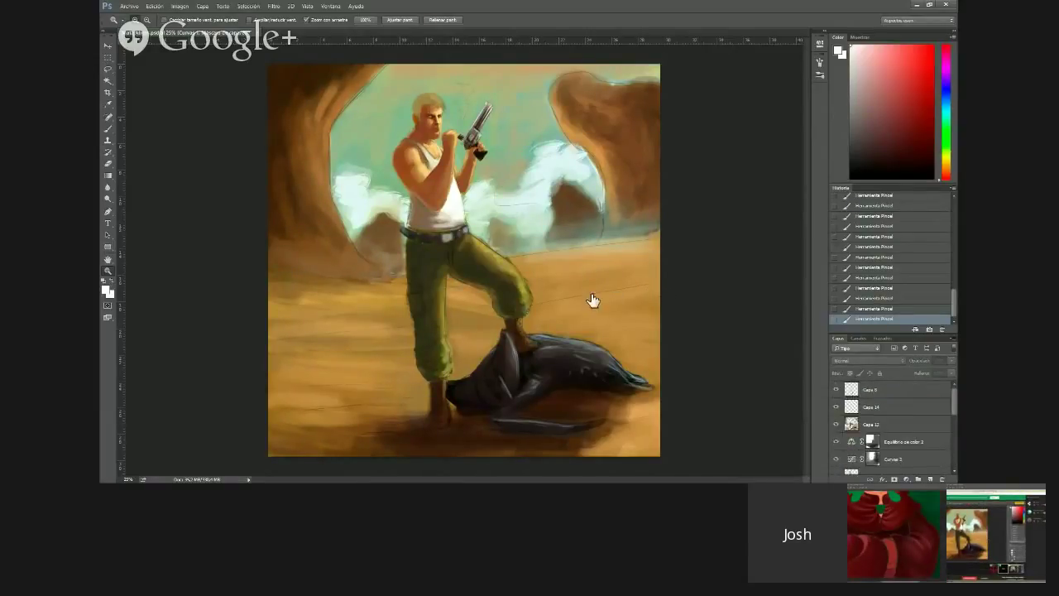
drag(836, 441, 836, 459)
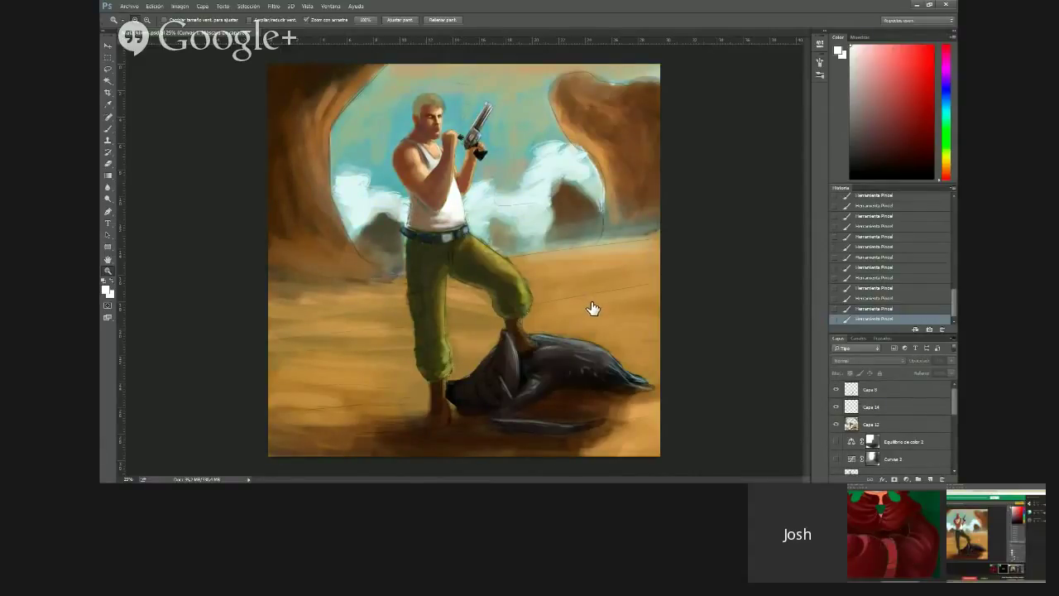
key(ctrl+z)
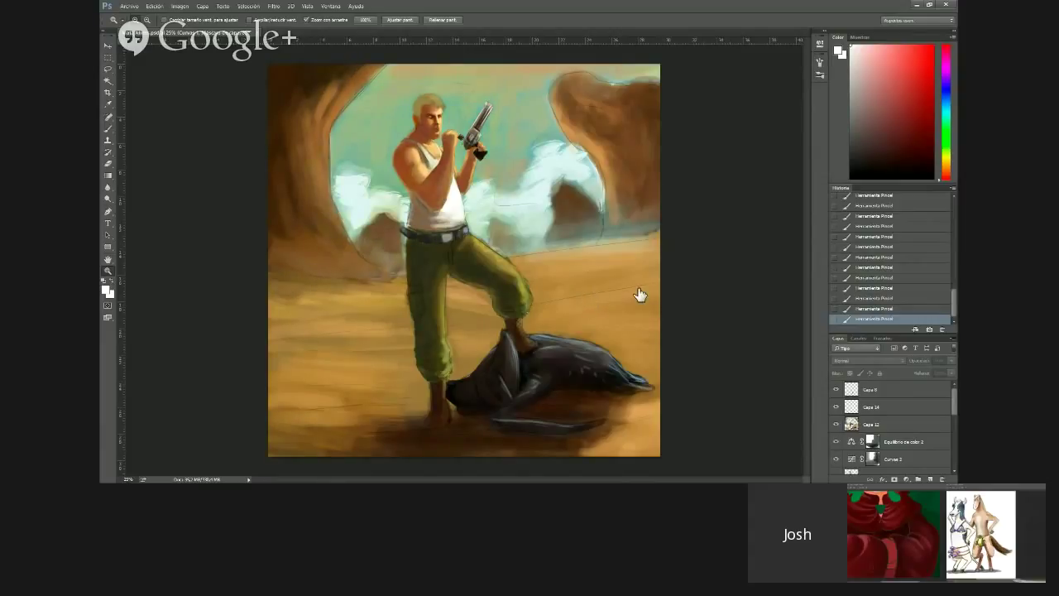
Make Curvas 1 and Equilibrio de color 1 visible again and inspect the gunman's head up close
drag(953, 402, 954, 457)
click(836, 416)
key(alt+bracketright)
key(alt+bracketright)
key(alt+bracketright)
key(alt+bracketright)
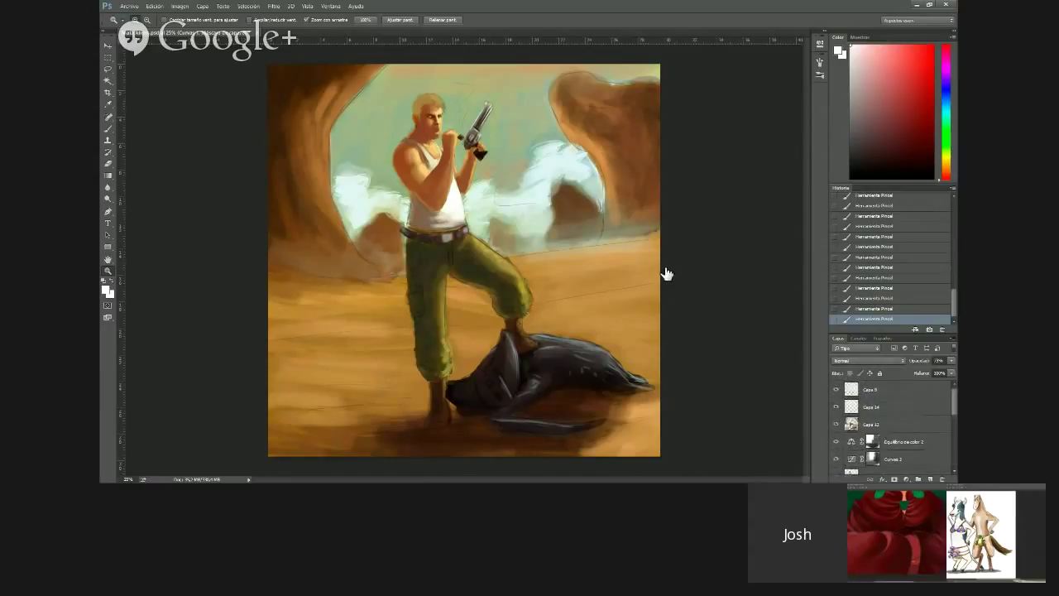
click(337, 90)
click(338, 94)
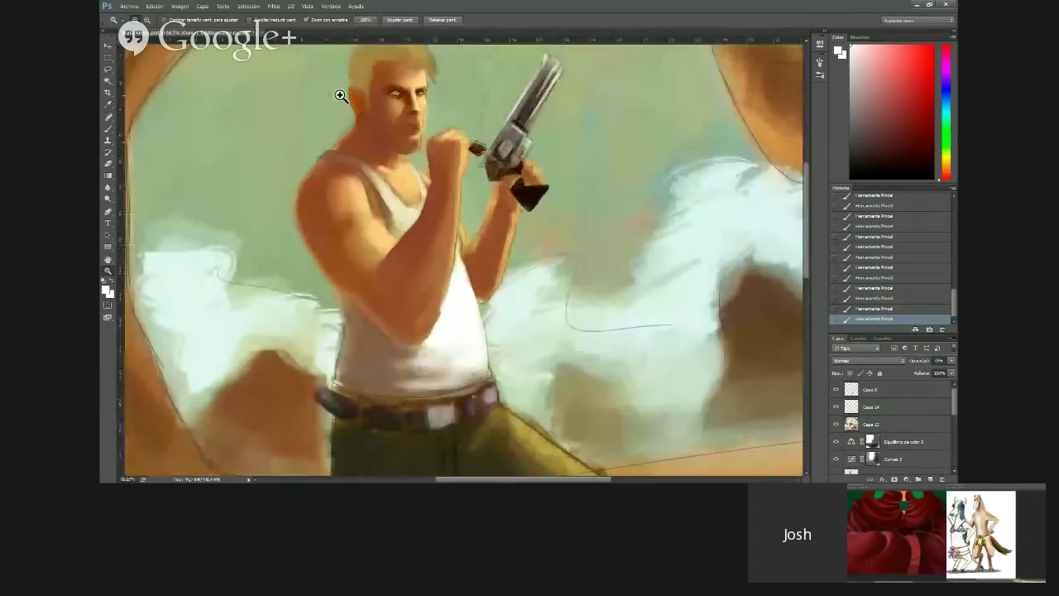
click(340, 96)
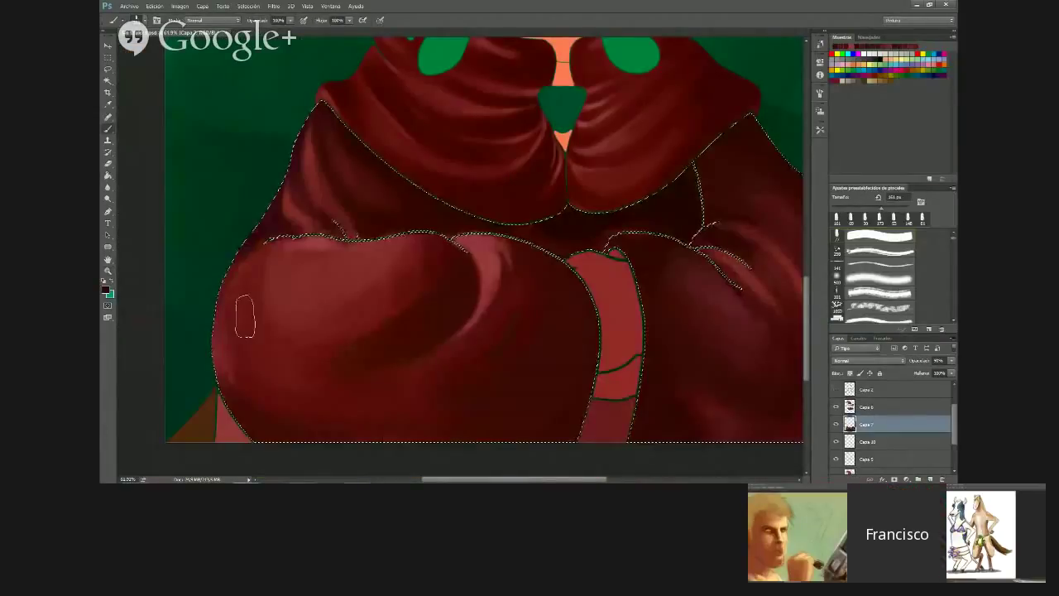
Smooth the rounded highlight on the witch's large front sleeve by blending dark and mid red tones around it
drag(246, 316, 304, 364)
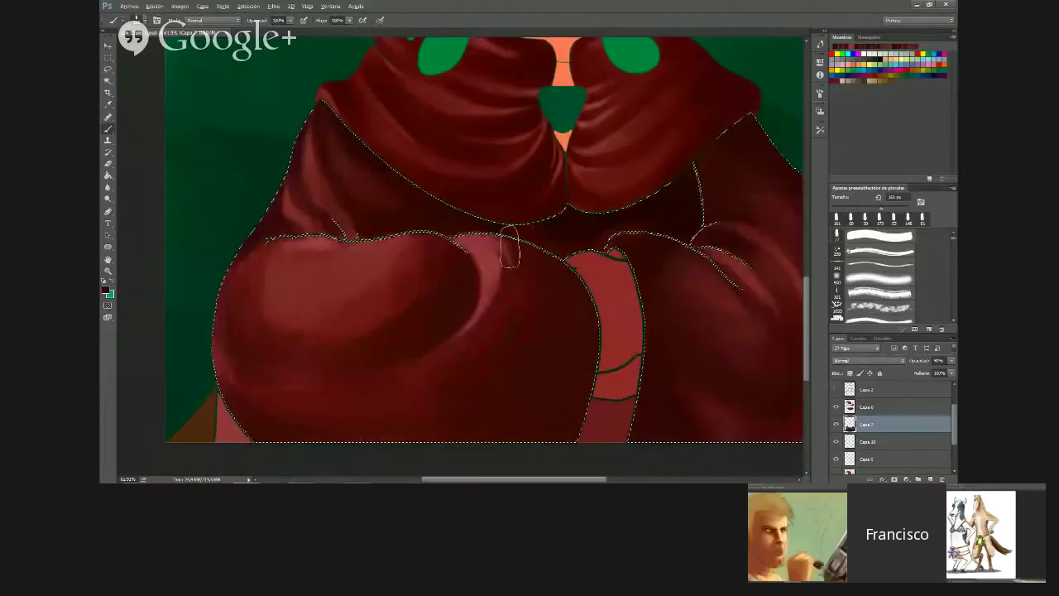
scroll(509, 247, down, 3)
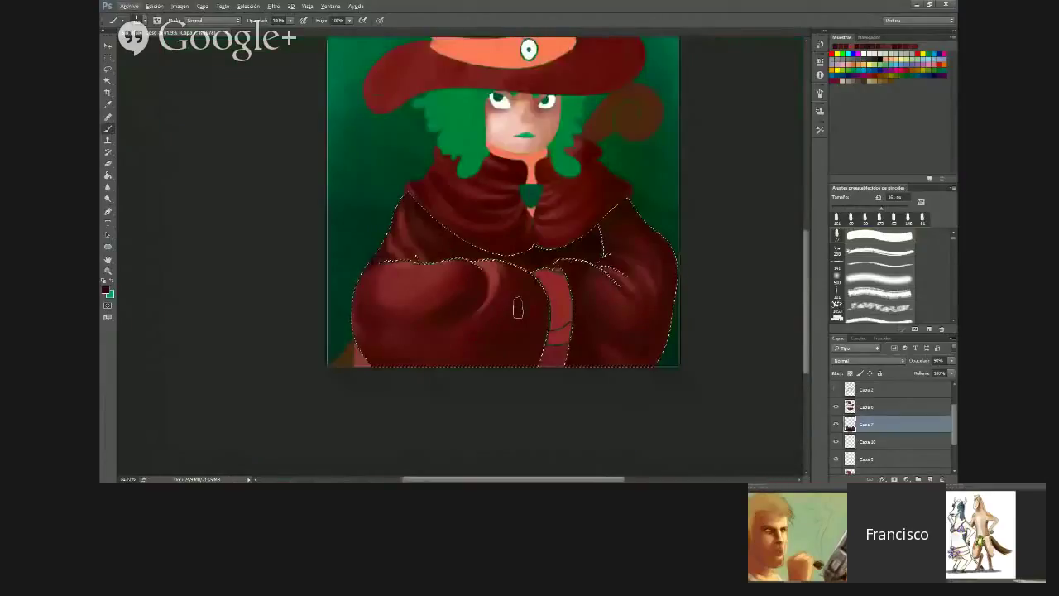
scroll(517, 307, up, 2)
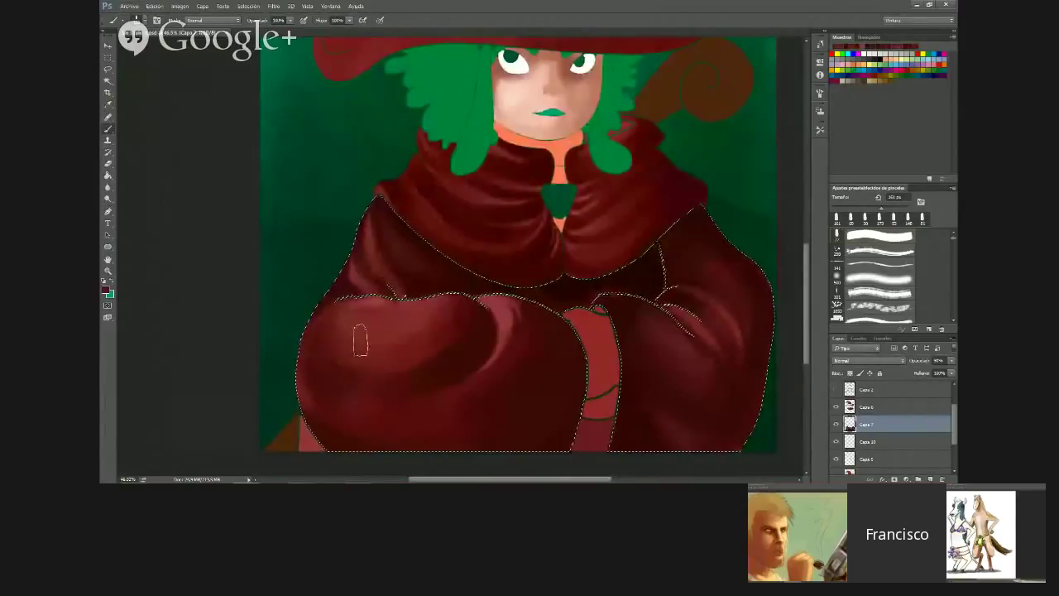
mouse_move(430, 310)
mouse_down()
mouse_move(470, 316)
mouse_move(443, 354)
mouse_up()
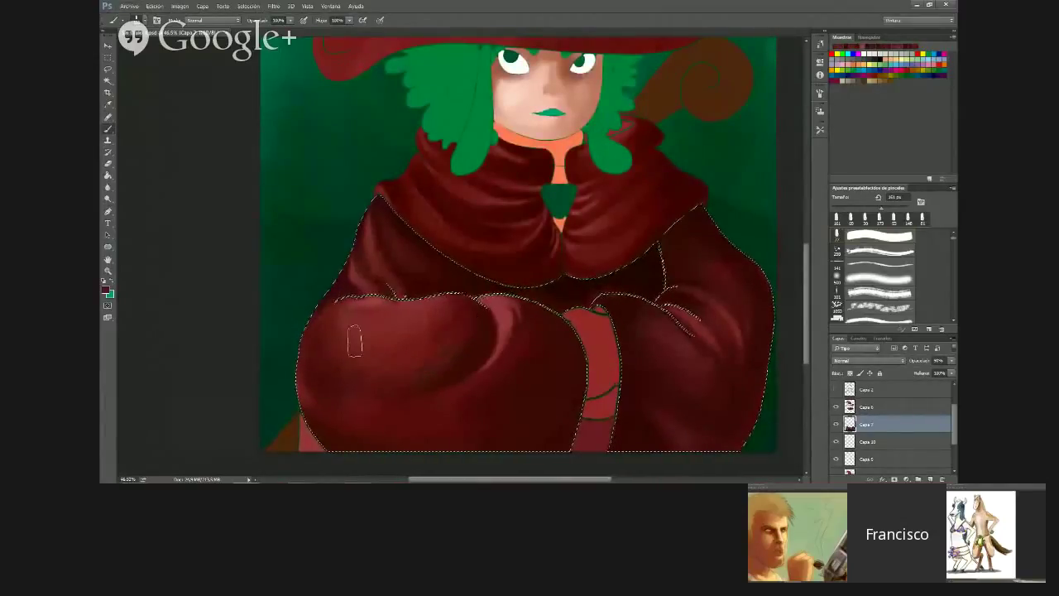
mouse_move(354, 340)
mouse_down()
mouse_move(402, 307)
mouse_move(366, 295)
mouse_up()
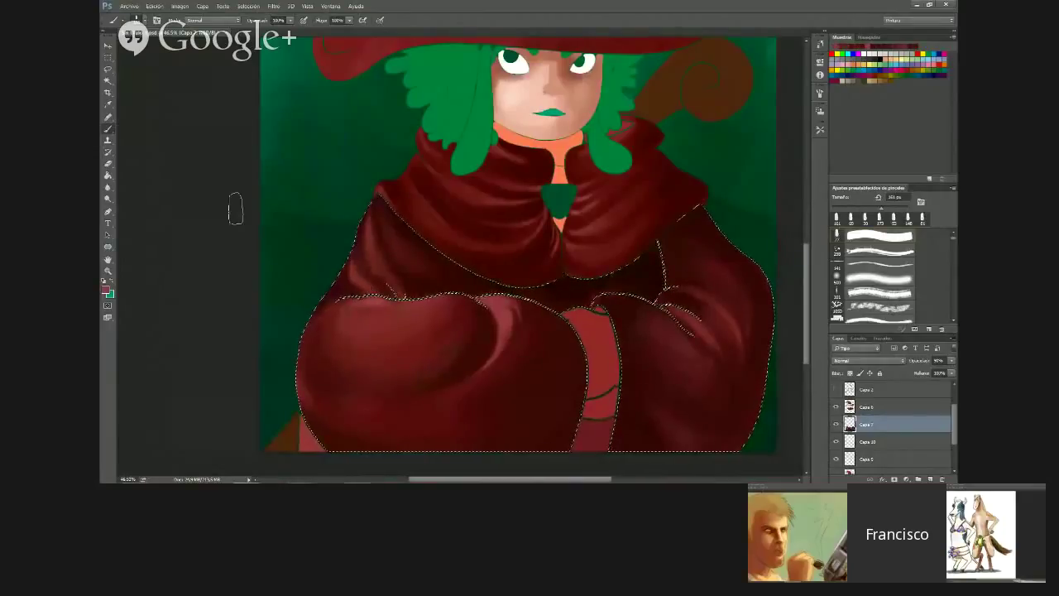
Lighten the upper edge of the witch's front sleeve with light red, using smaller brushes of 30 px and 65 px
right_click(235, 209)
drag(340, 297, 365, 300)
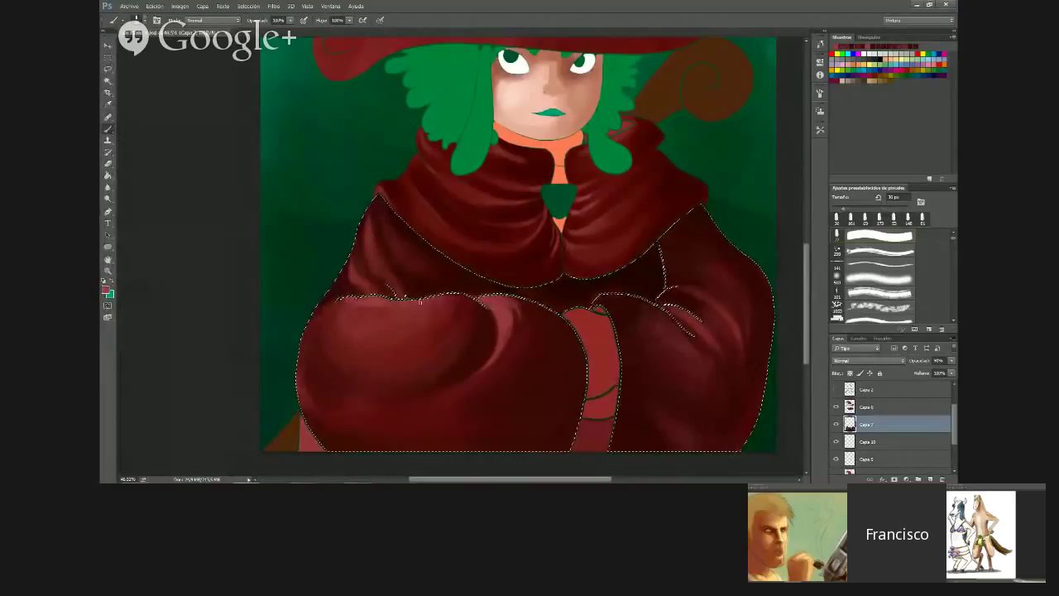
right_click(267, 225)
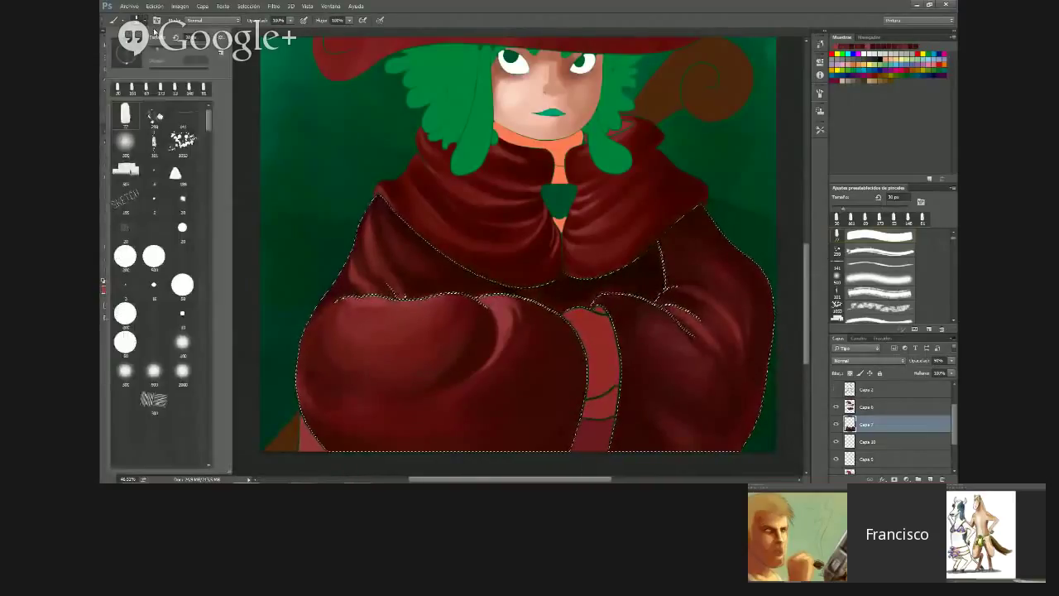
drag(341, 299, 364, 299)
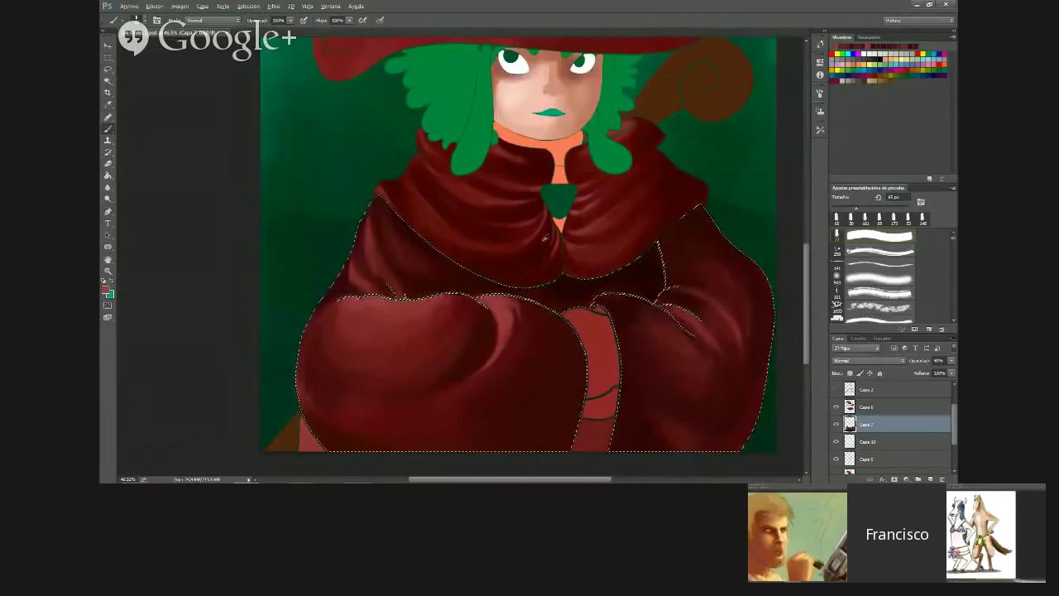
Sample a red from the robe and paint it along the upper folds of the witch's other sleeve
scroll(542, 361, down, 6)
scroll(542, 363, up, 3)
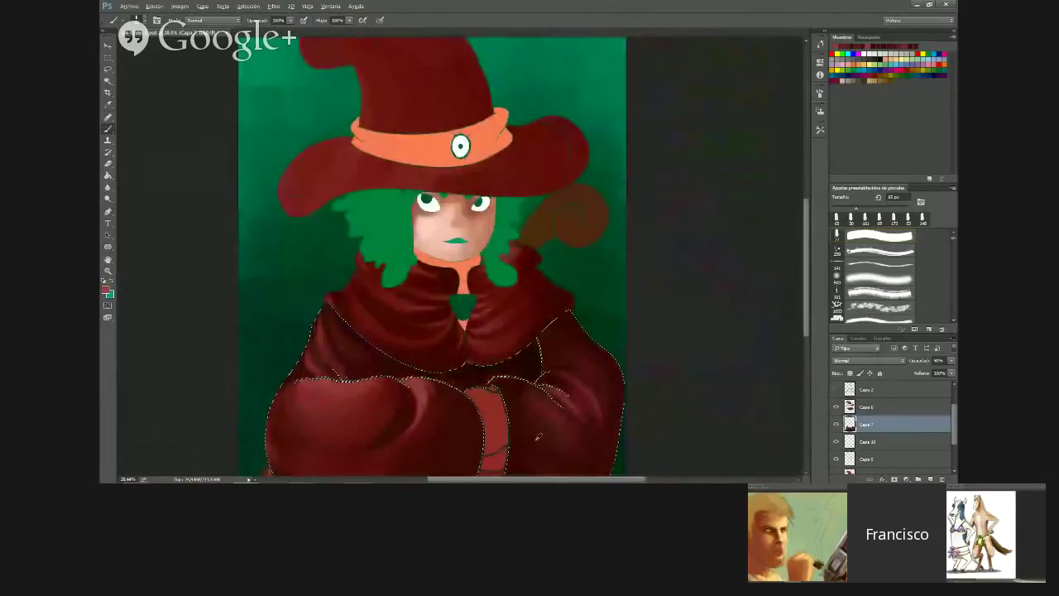
scroll(538, 436, up, 2)
alt+click(489, 292)
mouse_move(484, 287)
mouse_down()
mouse_move(519, 280)
mouse_move(596, 323)
mouse_up()
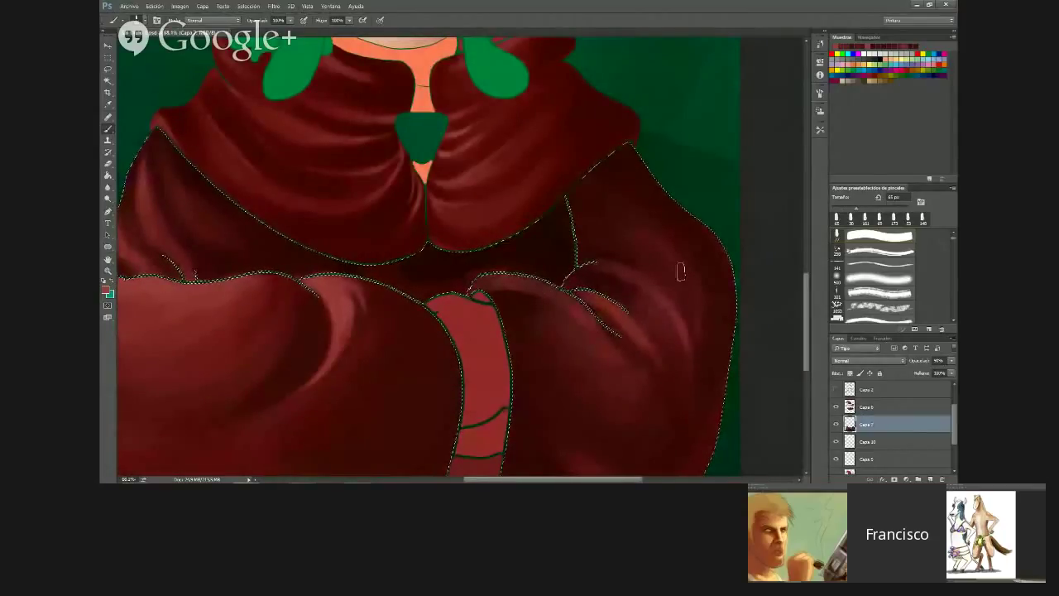
Deepen the shadows along the folds of the witch's sleeves with a very dark red
scroll(679, 272, down, 3)
scroll(670, 365, up, 3)
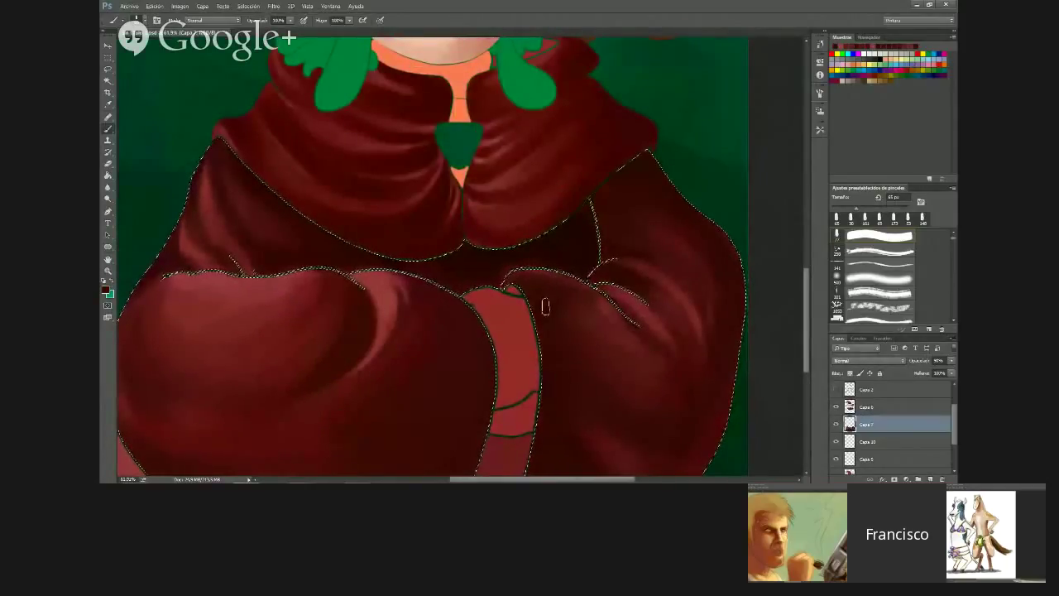
scroll(616, 299, down, 3)
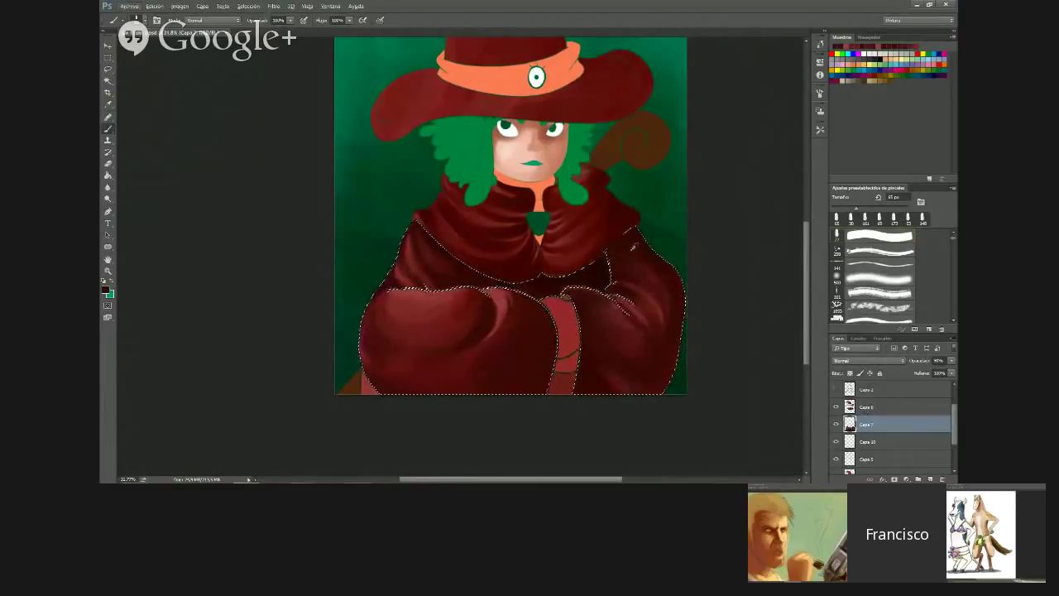
scroll(593, 287, up, 5)
drag(431, 367, 428, 319)
scroll(361, 320, up, 1)
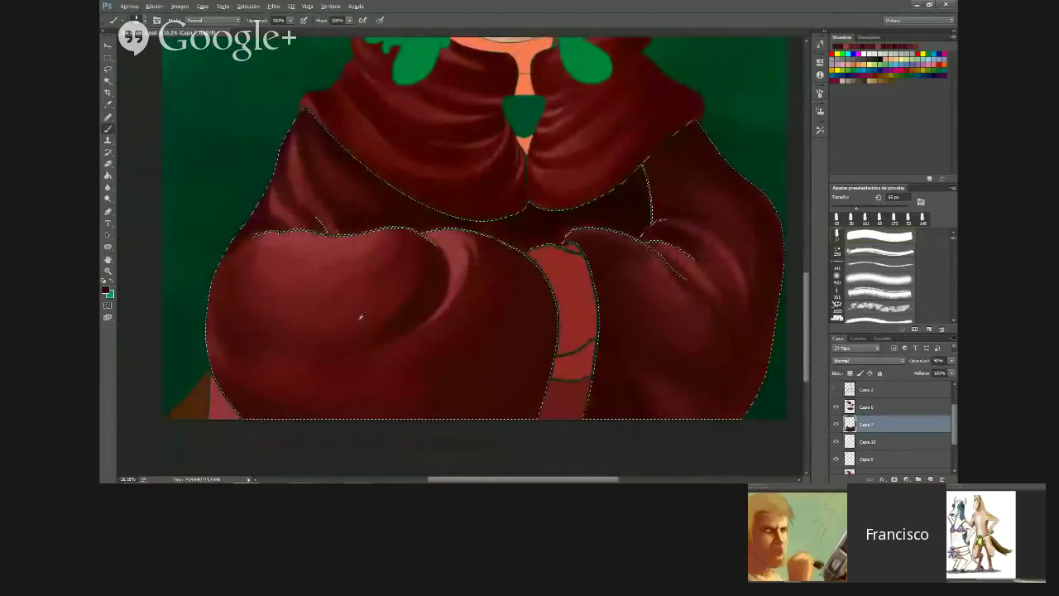
scroll(360, 316, down, 3)
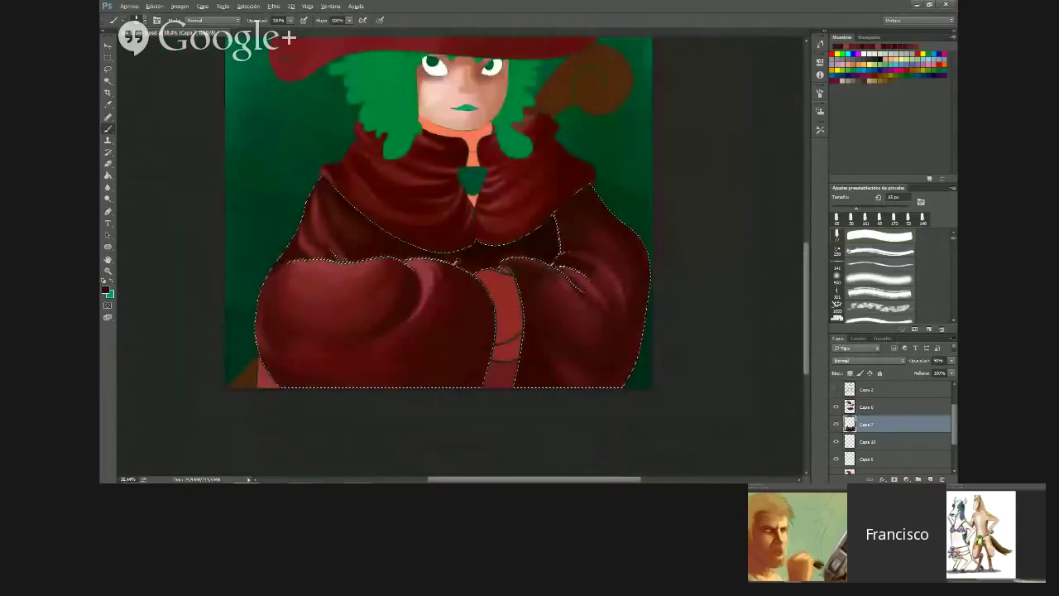
scroll(503, 226, up, 1)
scroll(502, 226, up, 1)
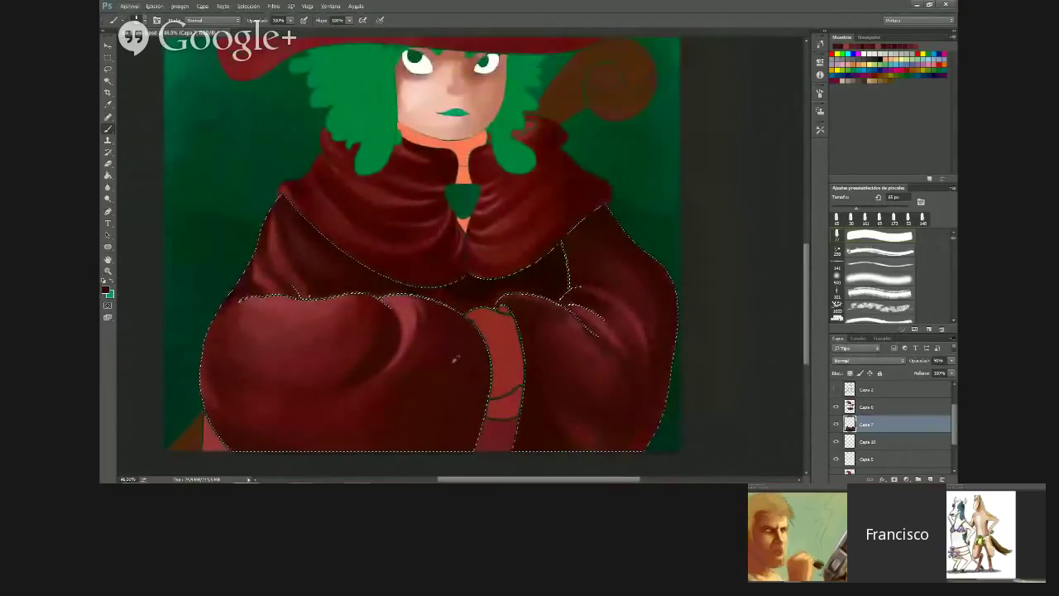
scroll(410, 242, up, 2)
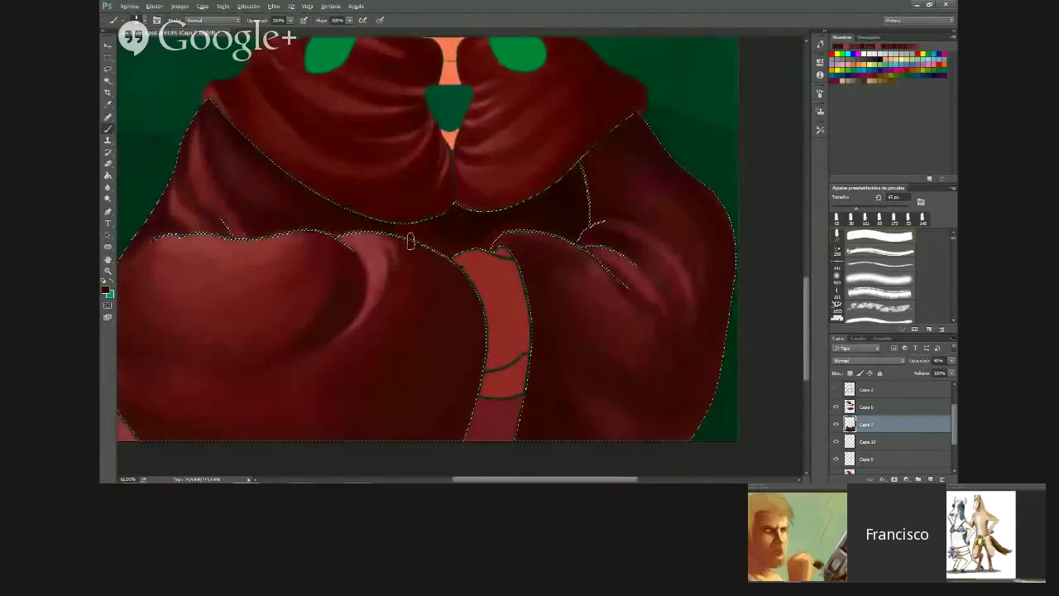
scroll(410, 242, down, 1)
scroll(400, 196, down, 2)
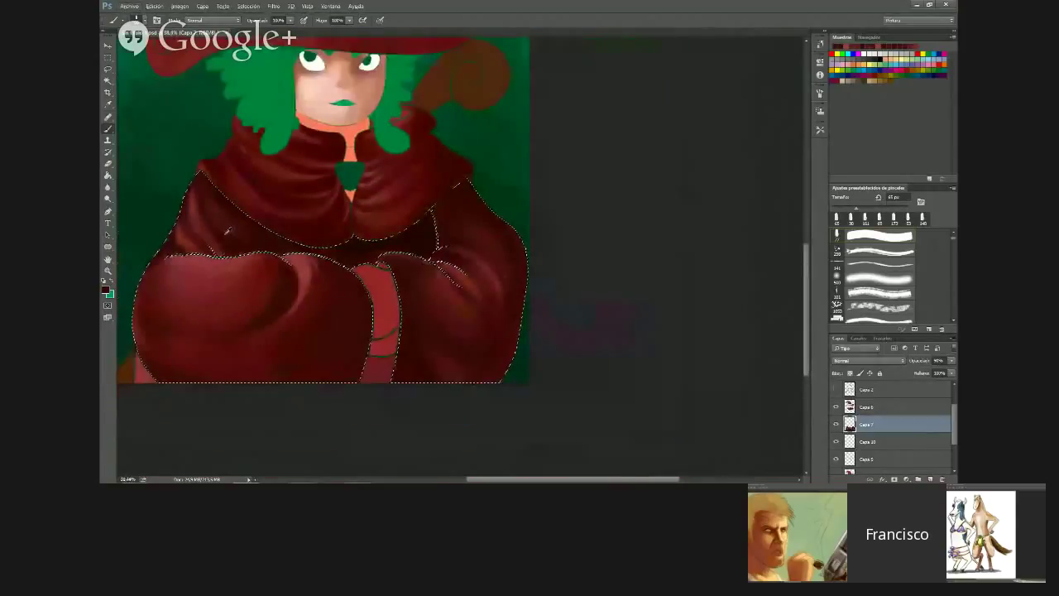
Lighten the small fold at the crook of the witch's other sleeve with a light red
scroll(227, 232, up, 1)
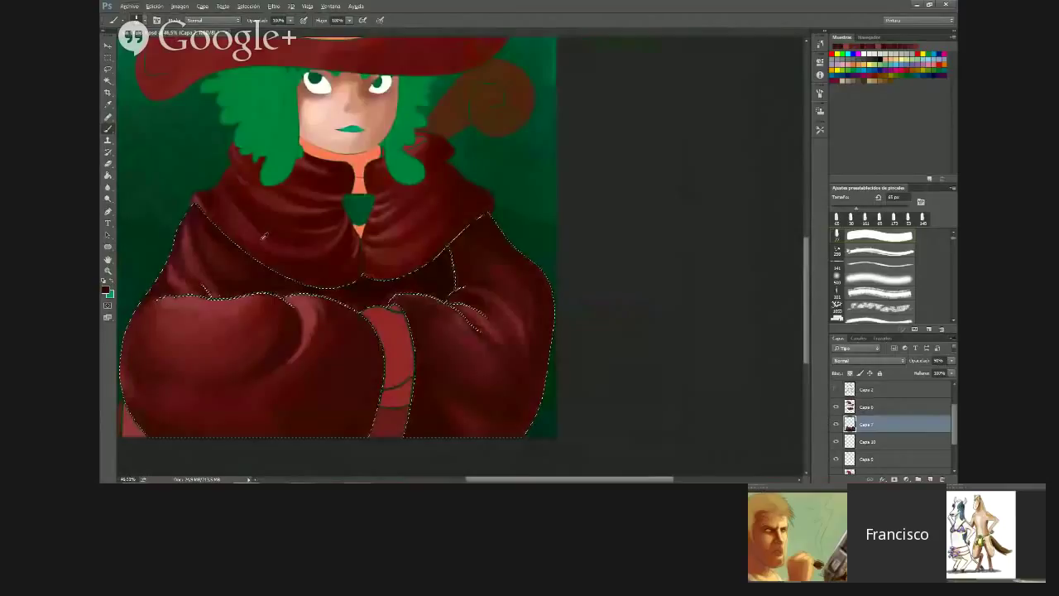
scroll(290, 281, up, 1)
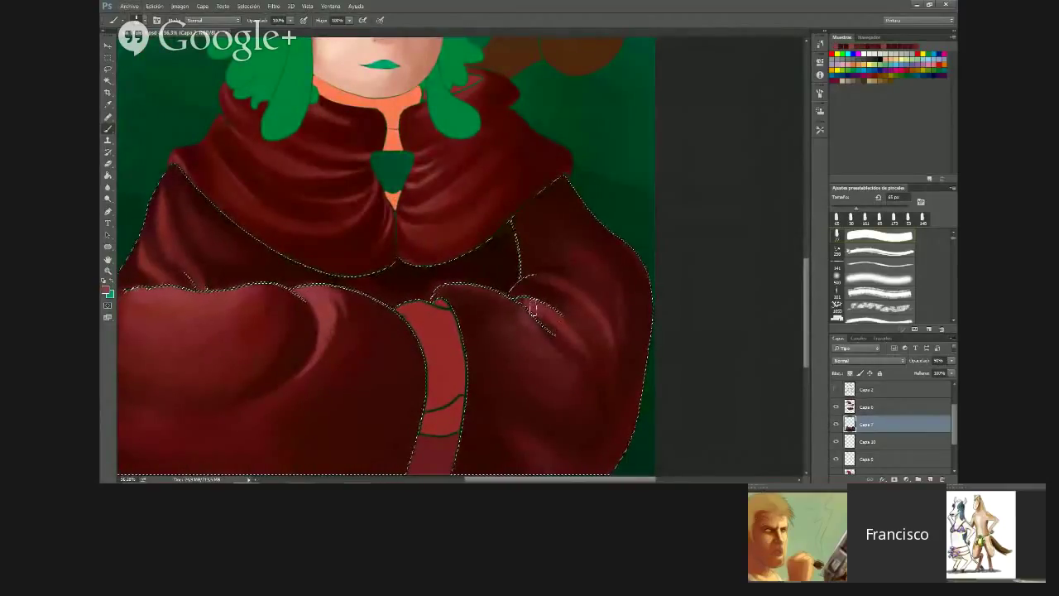
scroll(670, 336, down, 2)
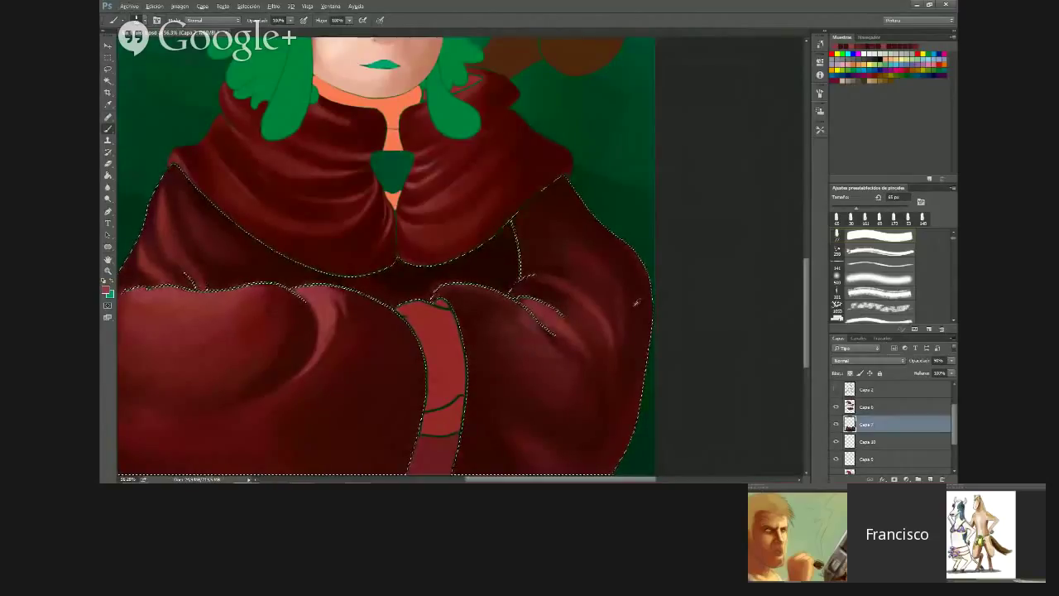
Raise the saturation of the selected robe area on Capa 7 slightly with Hue/Saturation
scroll(605, 305, up, 2)
key(ctrl+u)
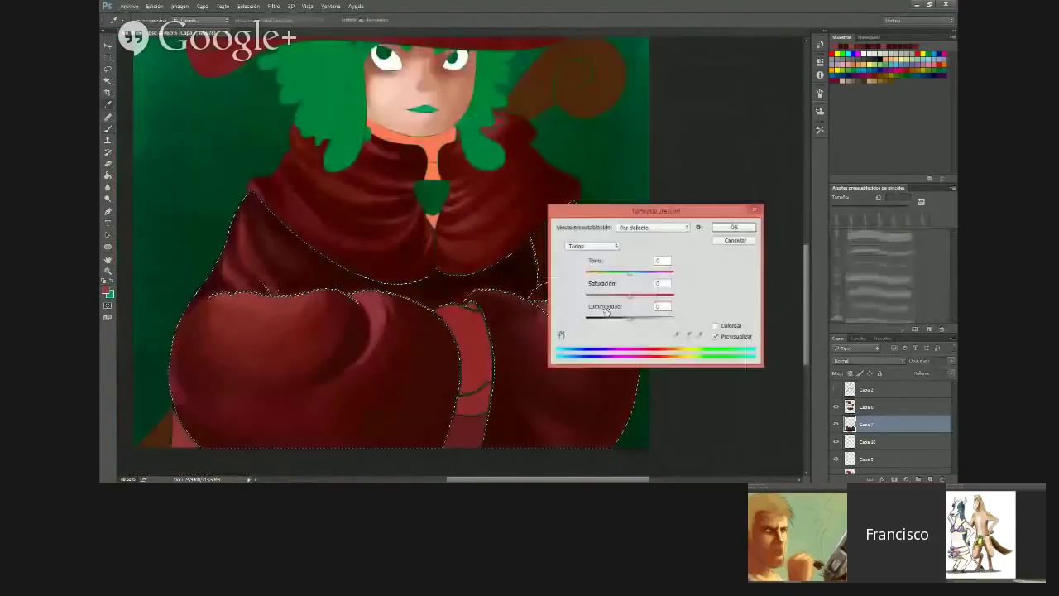
drag(631, 296, 638, 299)
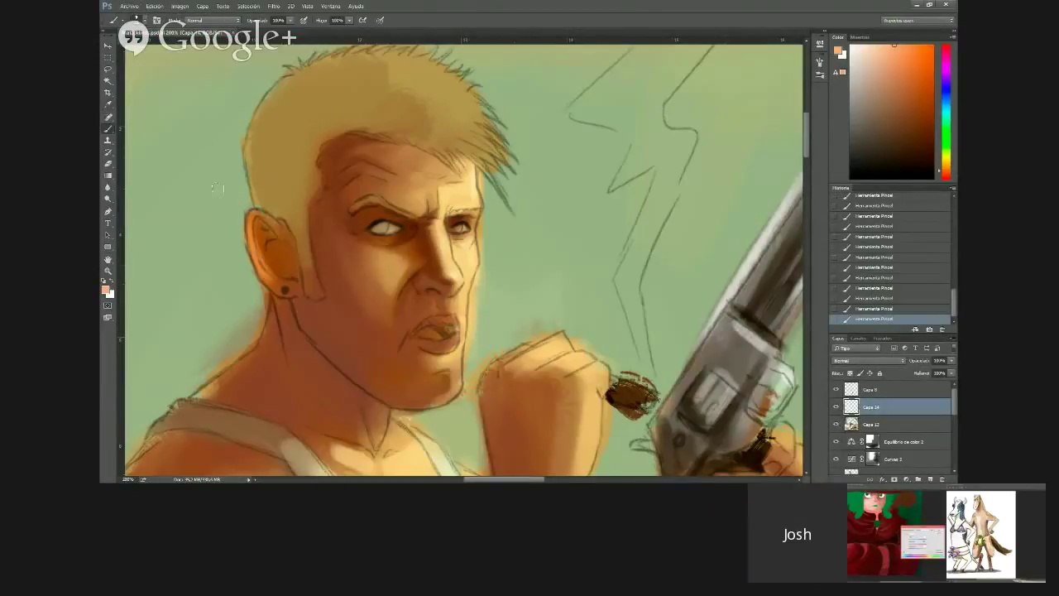
In the gunman illustration, sample darker orange-brown skin tones for painting on Capa 14
alt+click(640, 43)
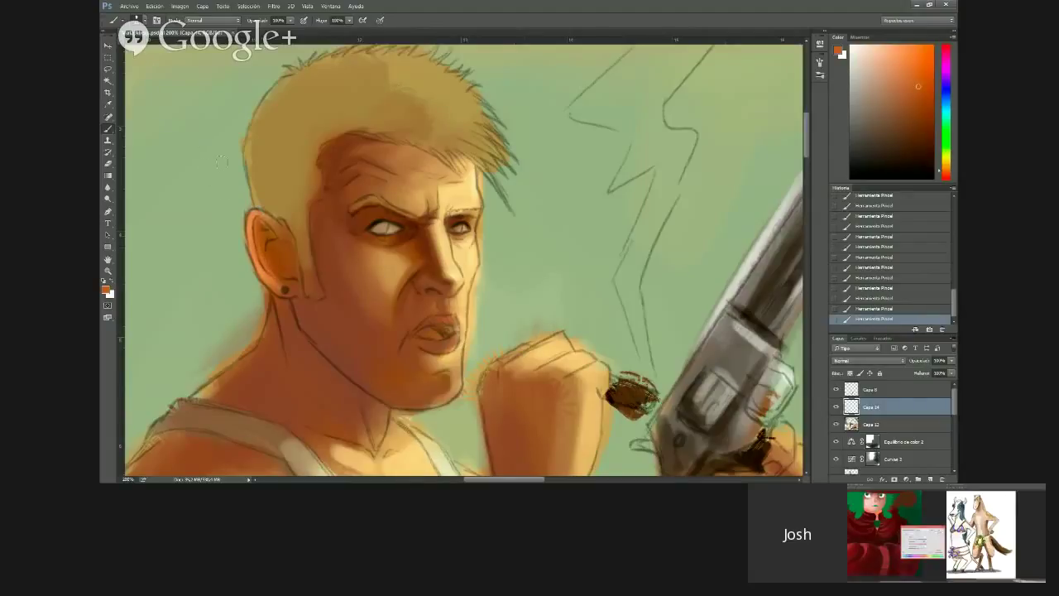
alt+click(237, 168)
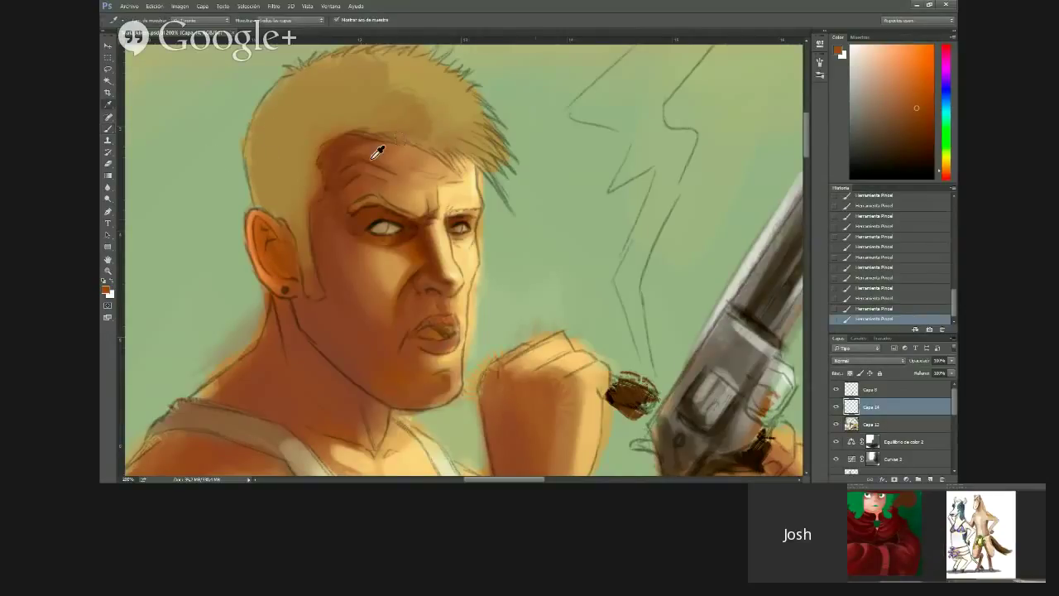
Blend light red into the folds of the witch's sleeves and turn off the selection outline around the robe
scroll(445, 286, up, 6)
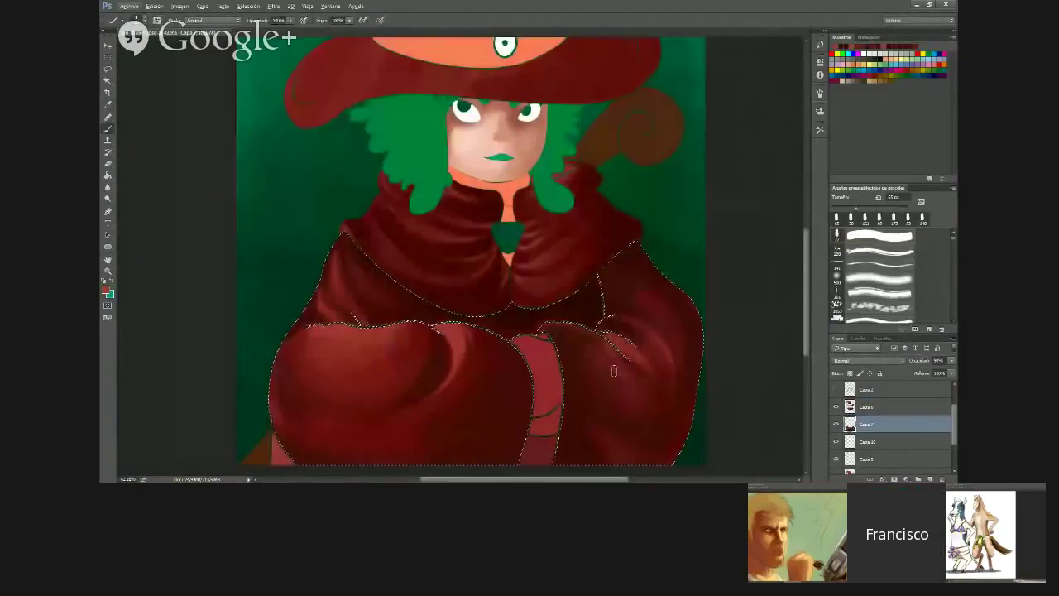
scroll(614, 371, up, 1)
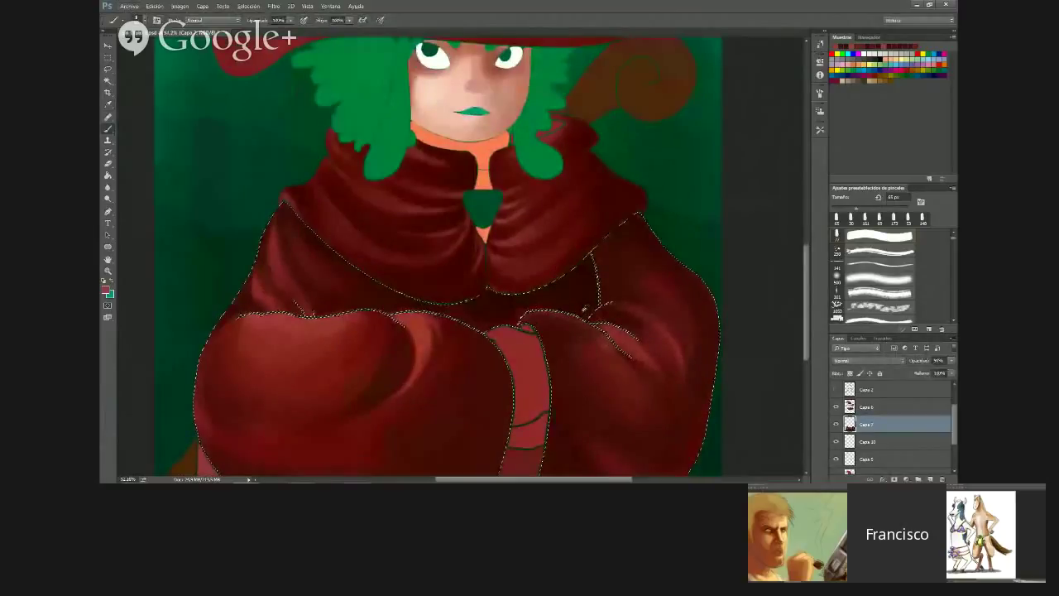
scroll(424, 348, down, 2)
scroll(424, 348, up, 1)
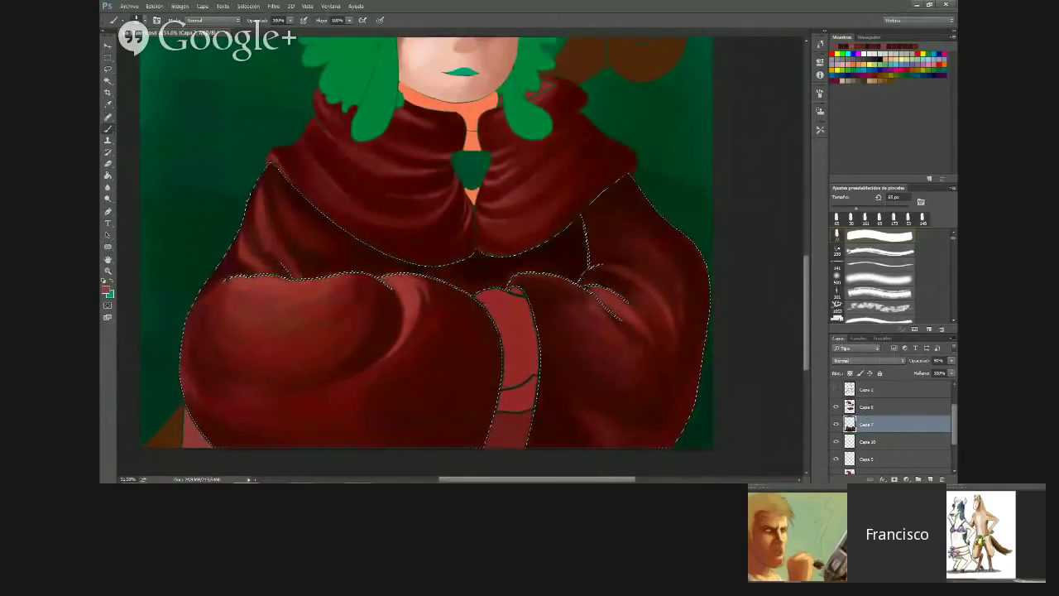
key(ctrl+d)
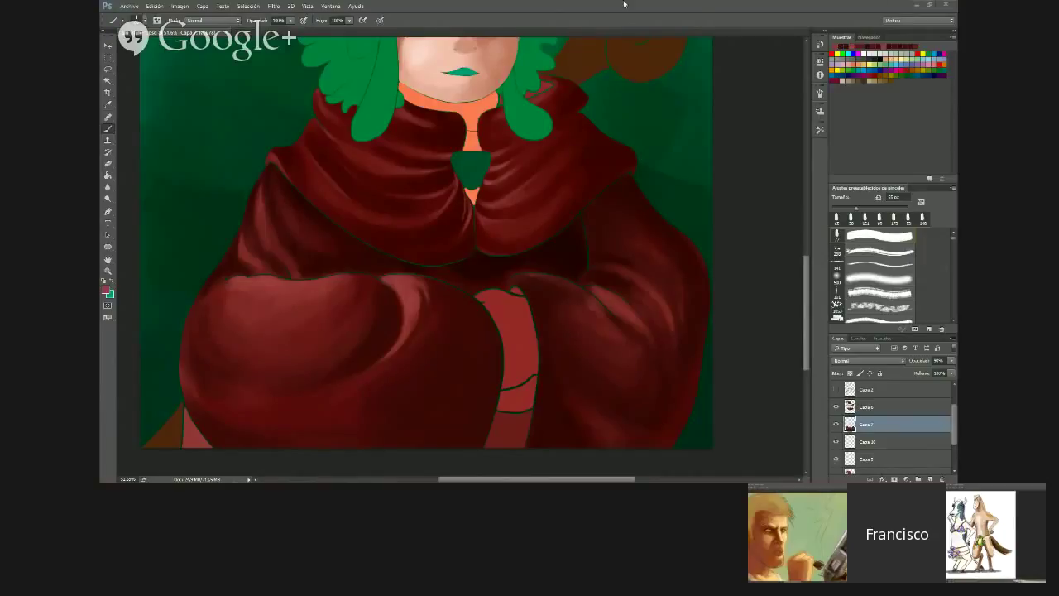
Sample dark reds from the witch's large front sleeve and paint a second curved fold beside its crescent highlight
key(ctrl+0)
scroll(566, 297, up, 5)
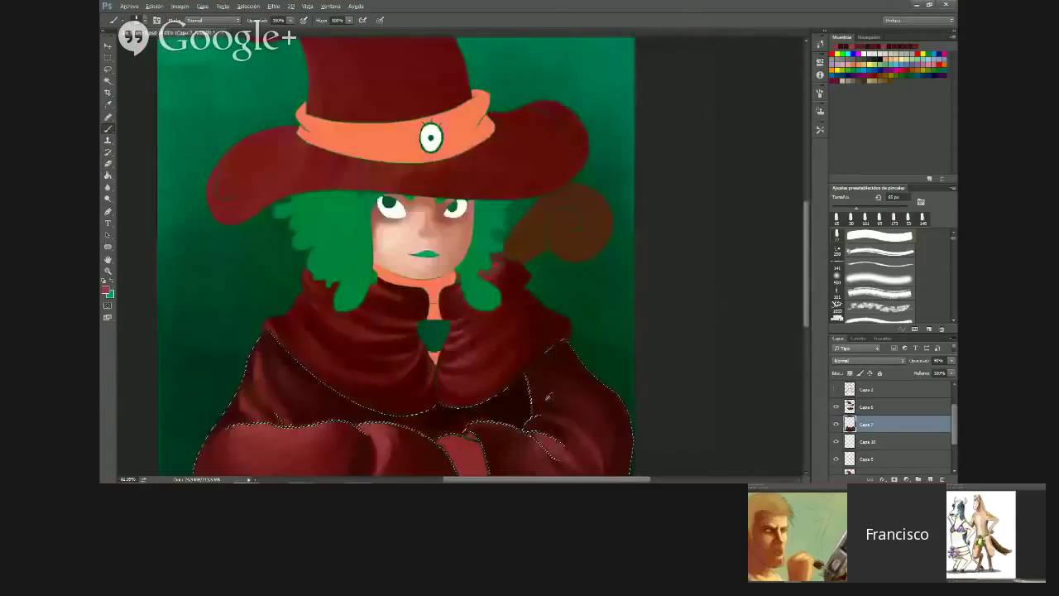
scroll(368, 298, up, 4)
alt+click(368, 298)
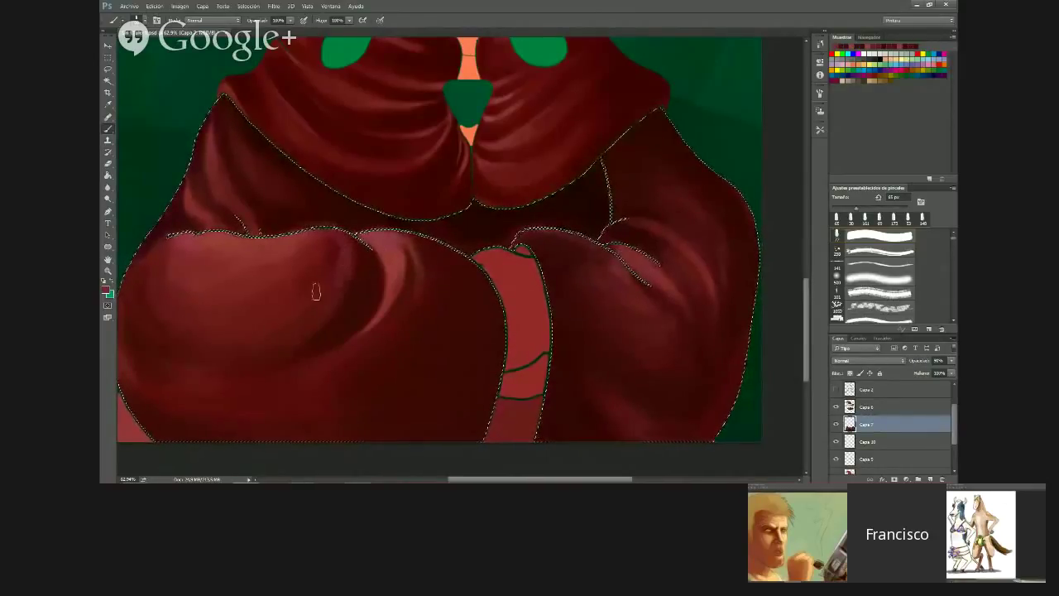
scroll(358, 265, down, 2)
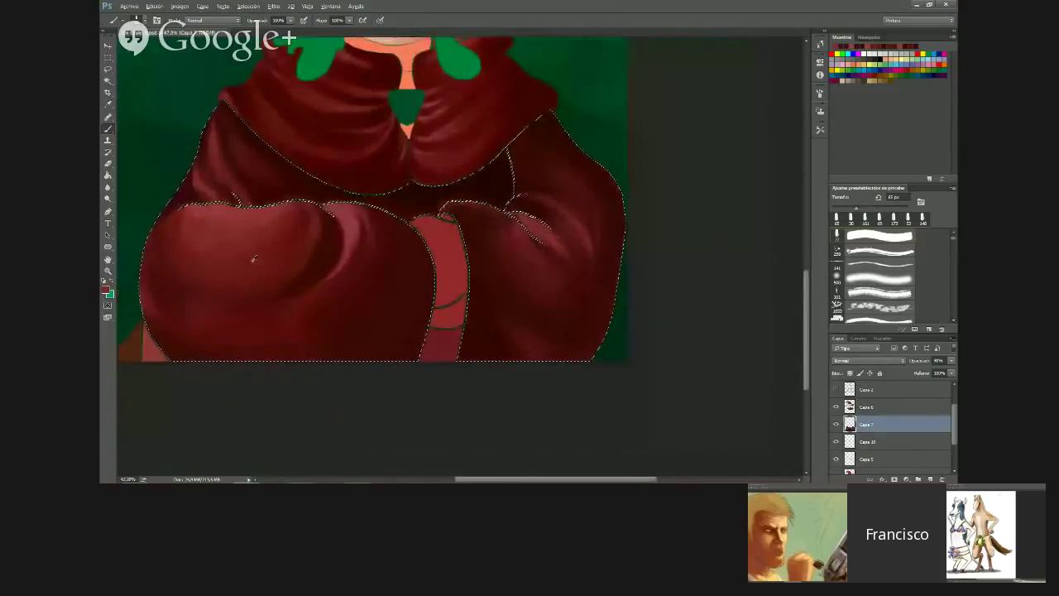
scroll(254, 259, up, 2)
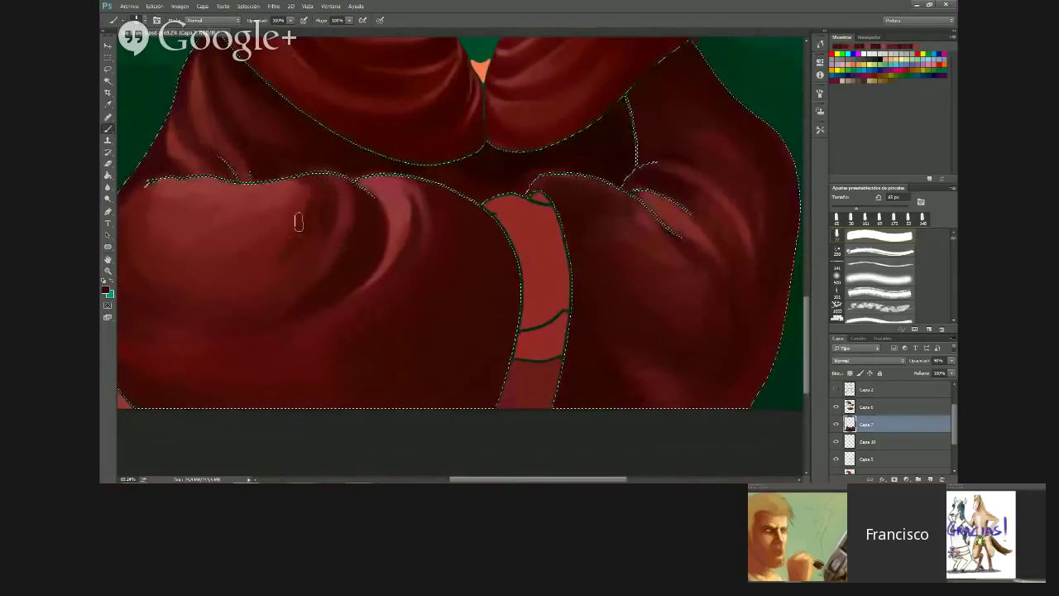
scroll(302, 232, down, 4)
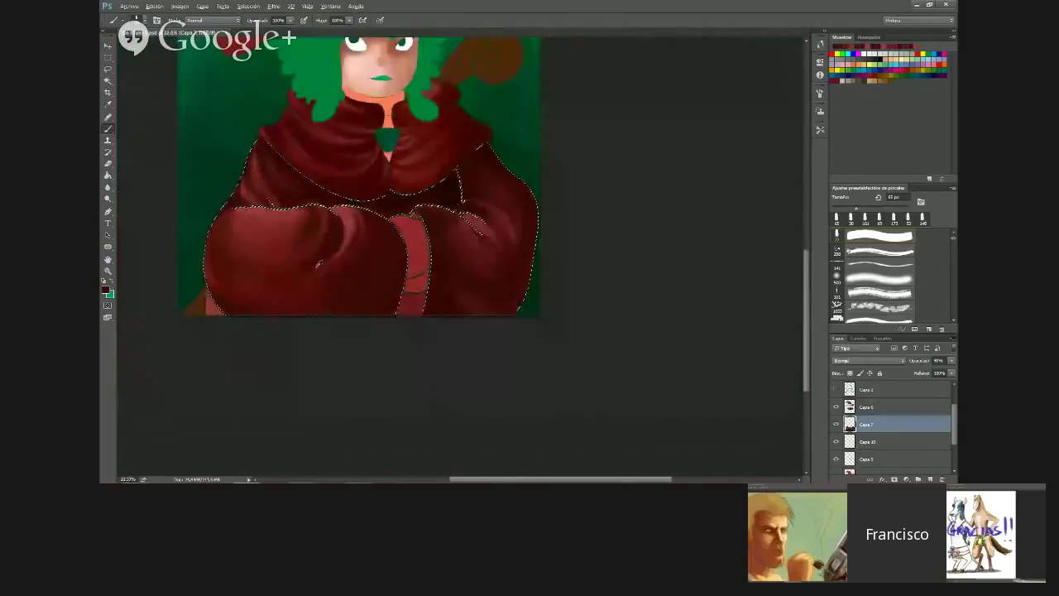
scroll(279, 274, up, 1)
scroll(280, 275, up, 2)
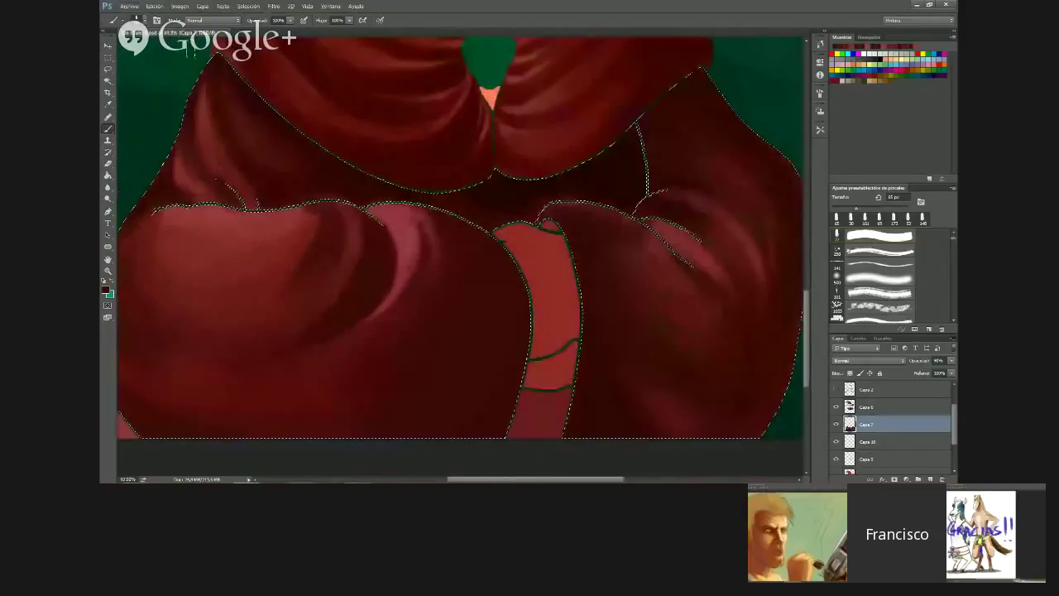
Enlarge the brush and shade below the rounded highlight on the large front sleeve, softening the new curved fold
click(145, 20)
click(288, 301)
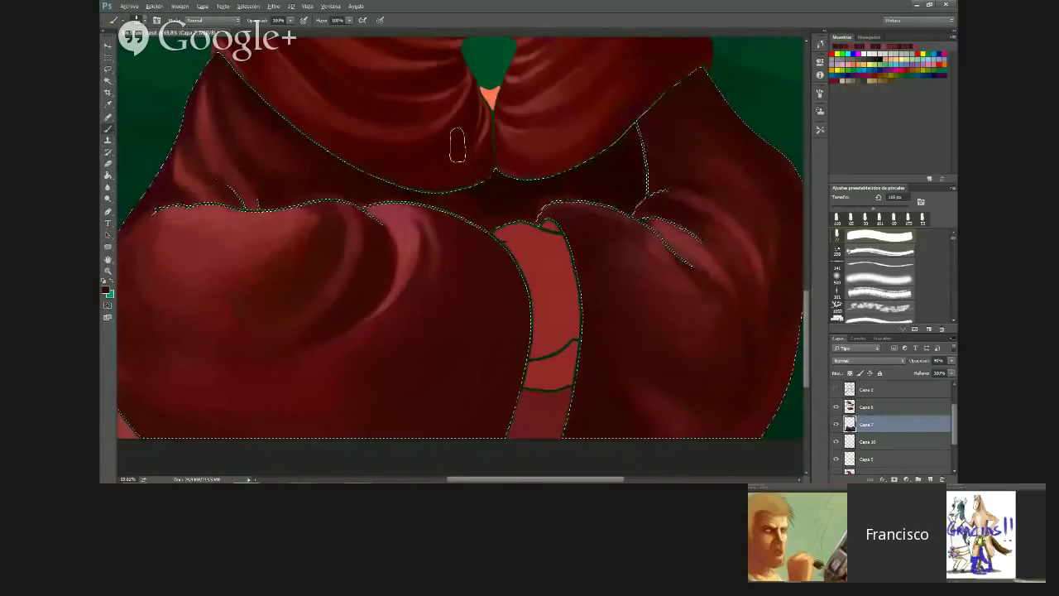
scroll(414, 216, down, 3)
mouse_move(417, 215)
mouse_down()
mouse_move(454, 386)
mouse_move(442, 261)
mouse_up()
scroll(340, 358, up, 5)
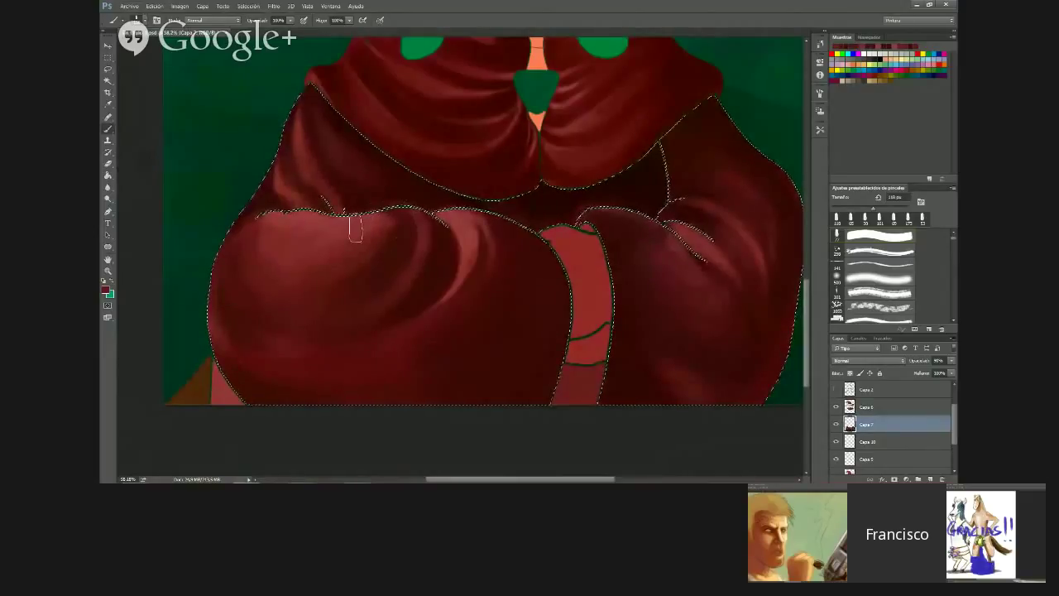
Sample a dark red from the front sleeve's fold and blend it around the rounded highlight
key(alt)
alt+click(428, 289)
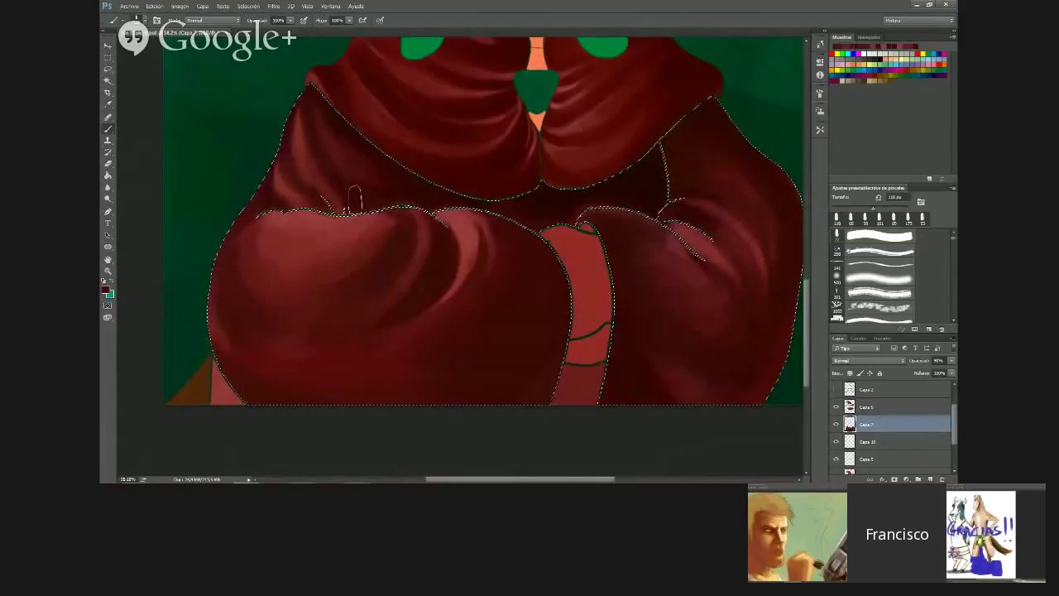
scroll(426, 108, down, 4)
drag(570, 128, 542, 356)
scroll(533, 358, down, 3)
scroll(586, 437, up, 3)
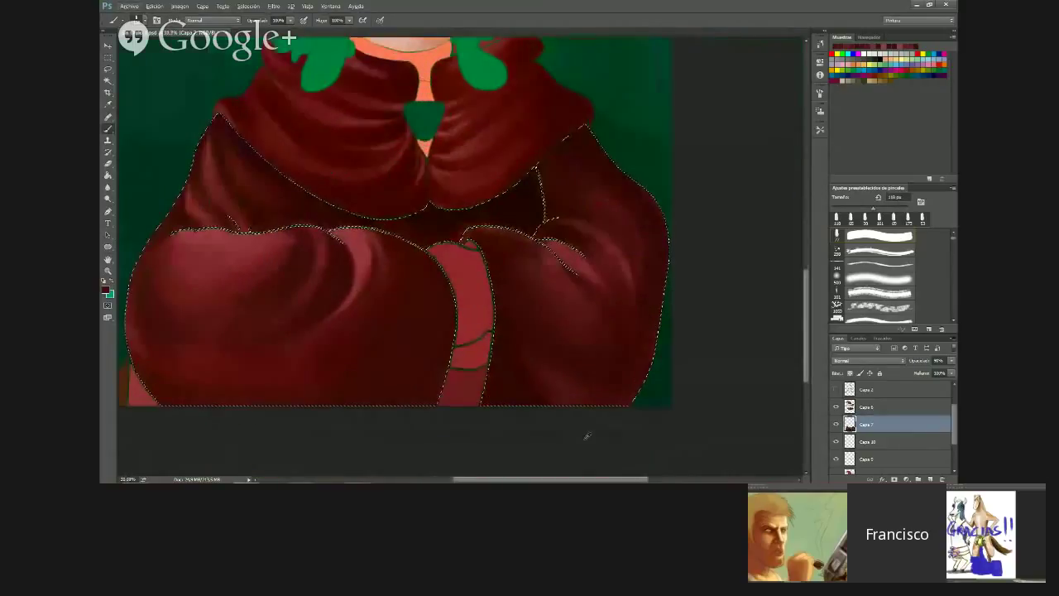
Set the foreground colour to a very dark red, RGB 37, 10, 10, and darken the lower outer part of the witch's other sleeve
scroll(587, 436, up, 2)
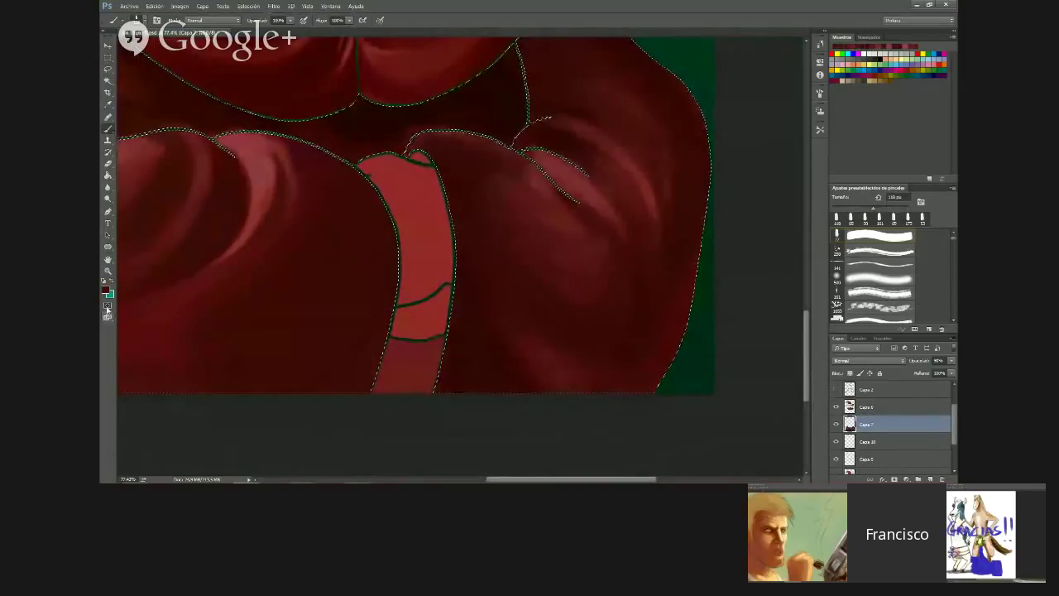
click(105, 288)
click(489, 219)
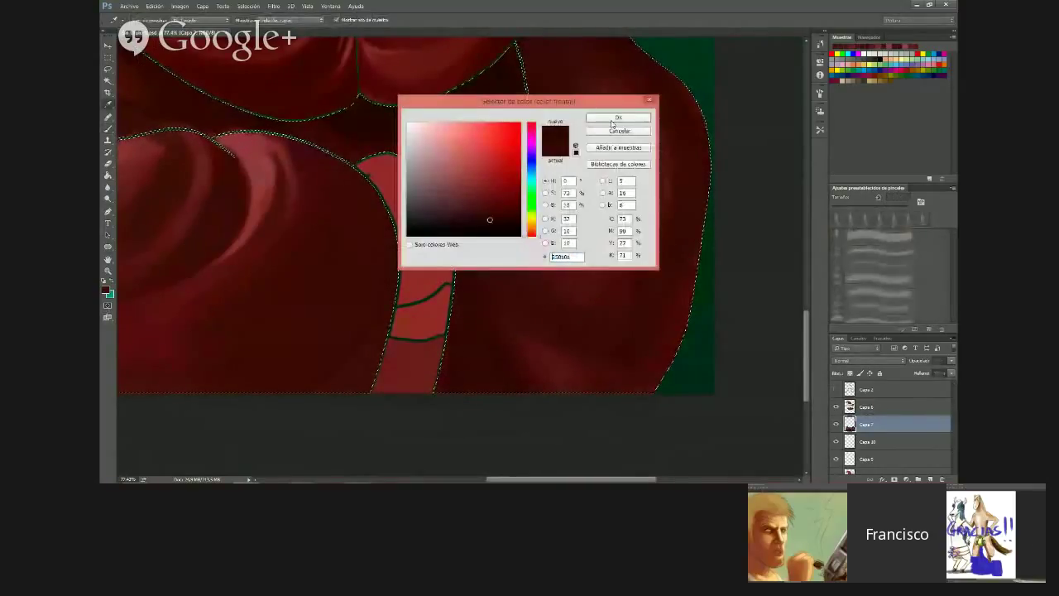
click(617, 117)
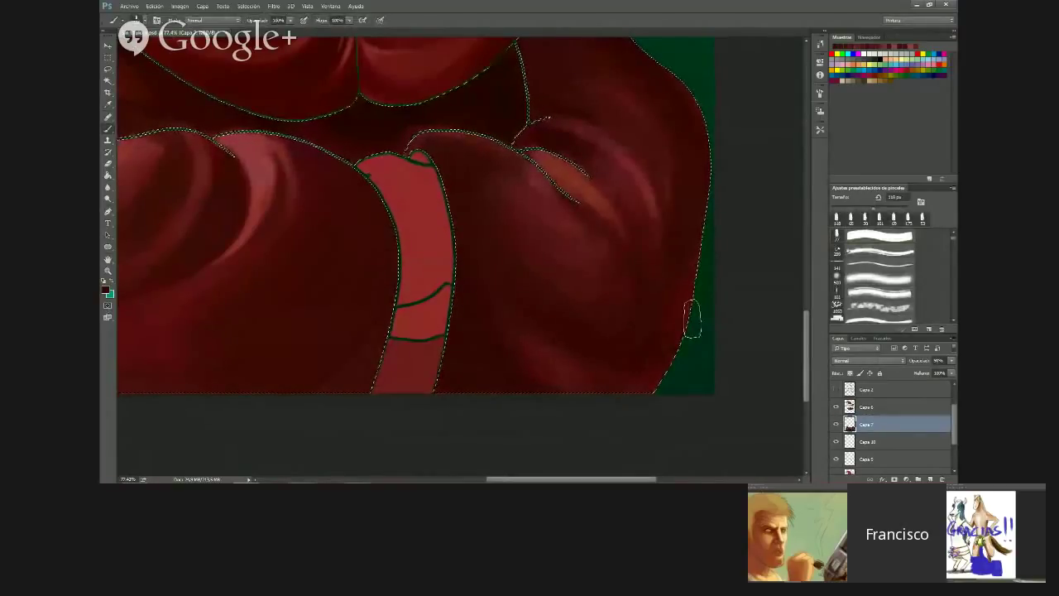
scroll(501, 205, down, 5)
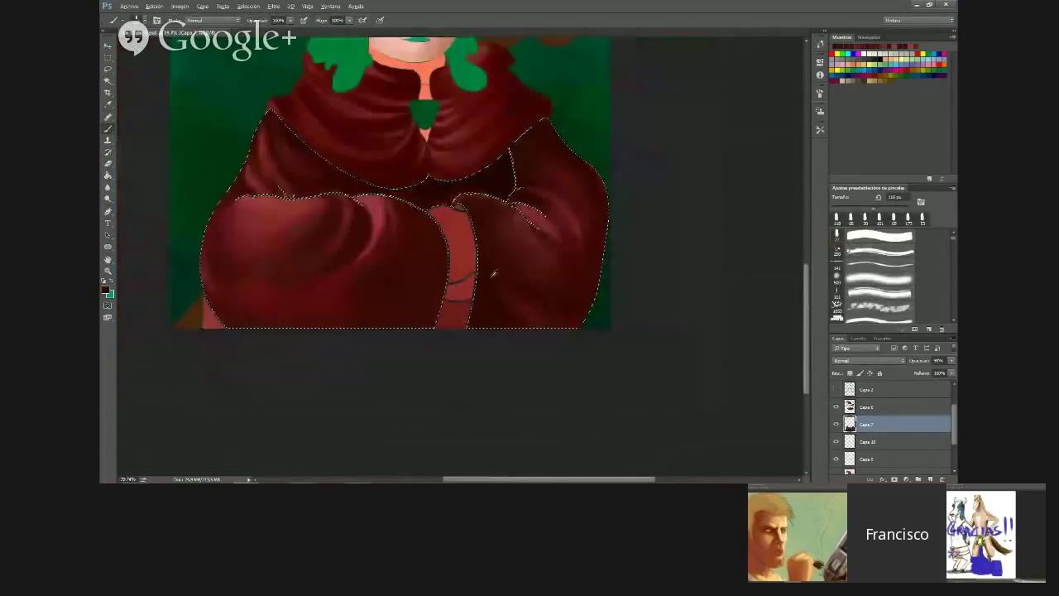
Darken the lower part of the witch's large front sleeve with dark red
scroll(352, 315, up, 3)
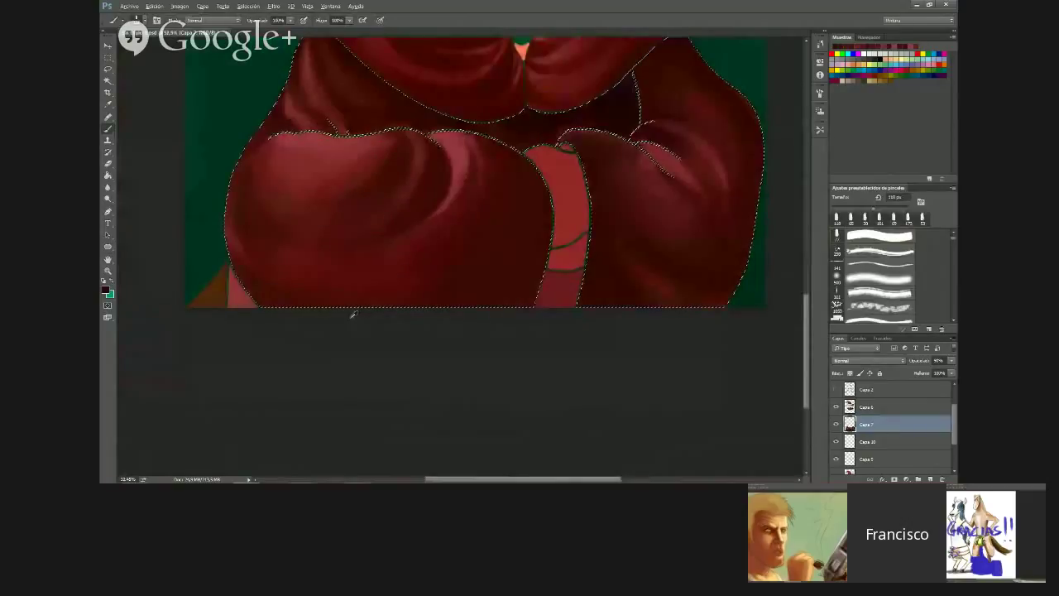
scroll(352, 314, up, 1)
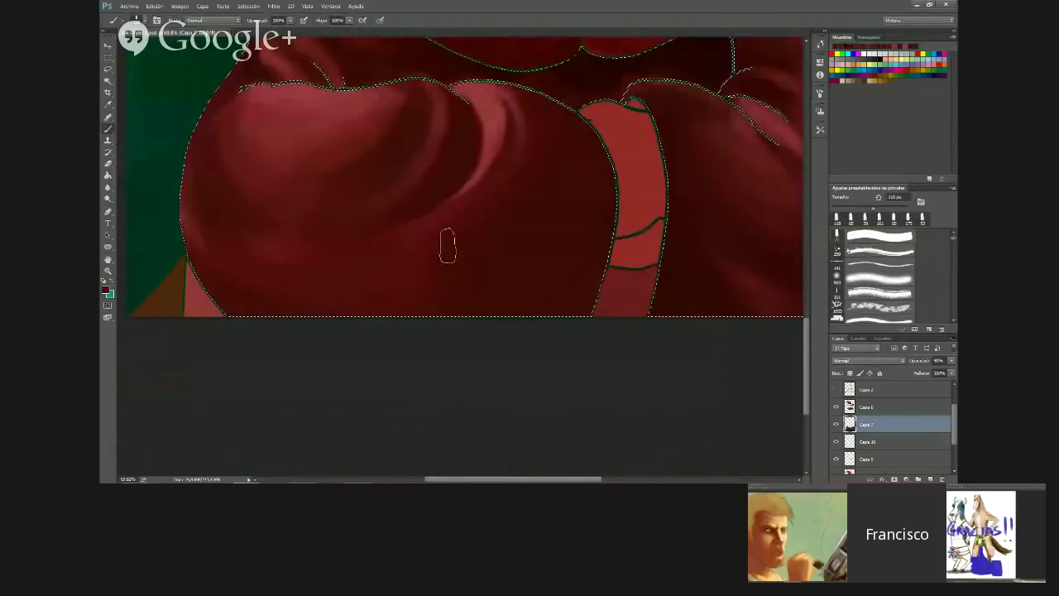
scroll(465, 266, down, 1)
scroll(466, 266, down, 3)
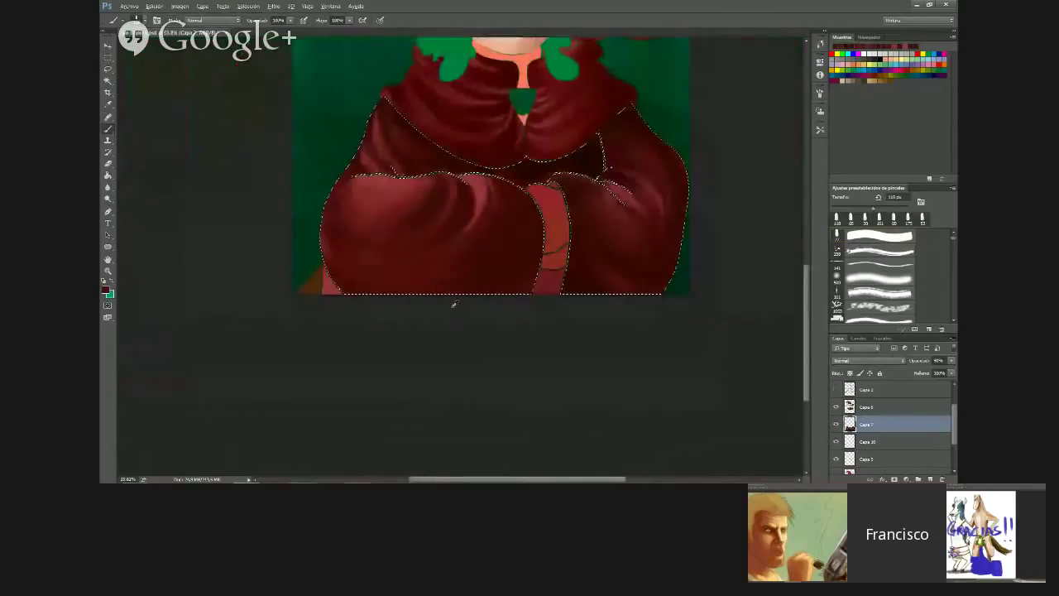
Clear the selection around the witch's sleeves and robe and switch to the Lasso tool
scroll(464, 304, up, 2)
scroll(478, 269, up, 2)
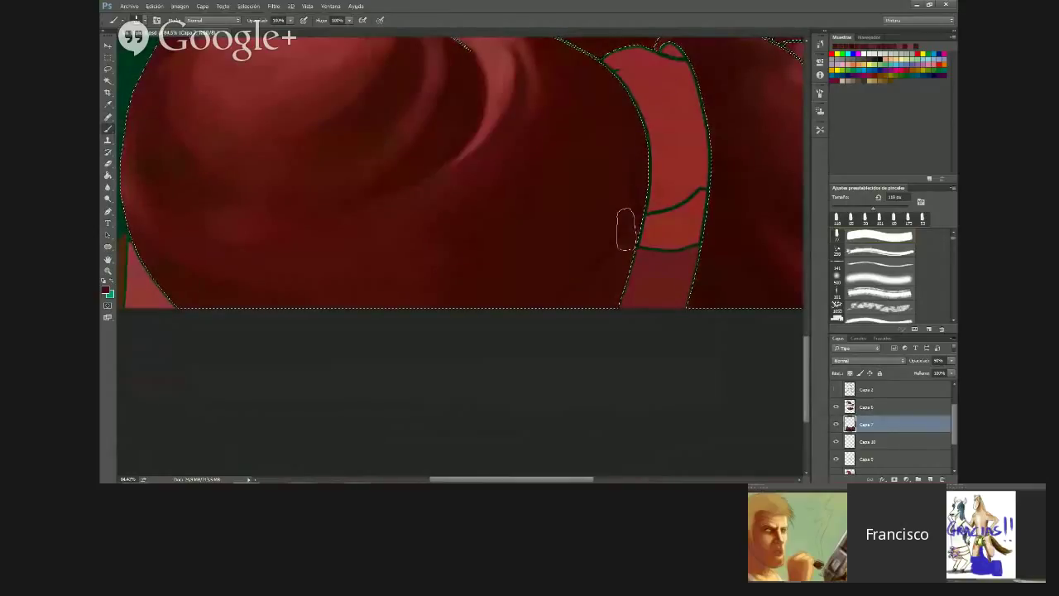
scroll(509, 252, down, 2)
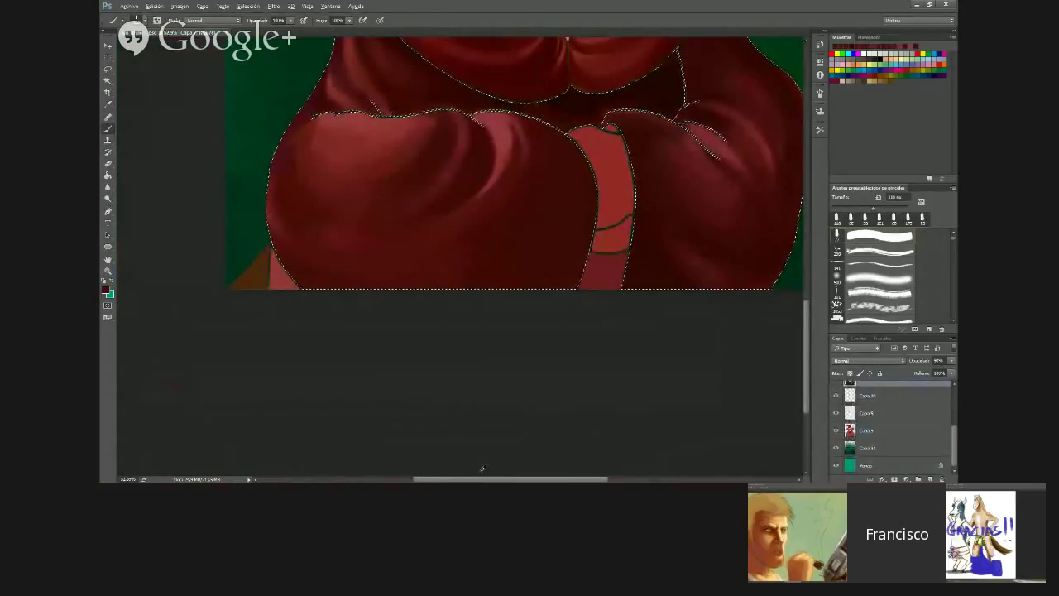
scroll(512, 385, down, 1)
scroll(511, 386, down, 2)
scroll(512, 424, up, 1)
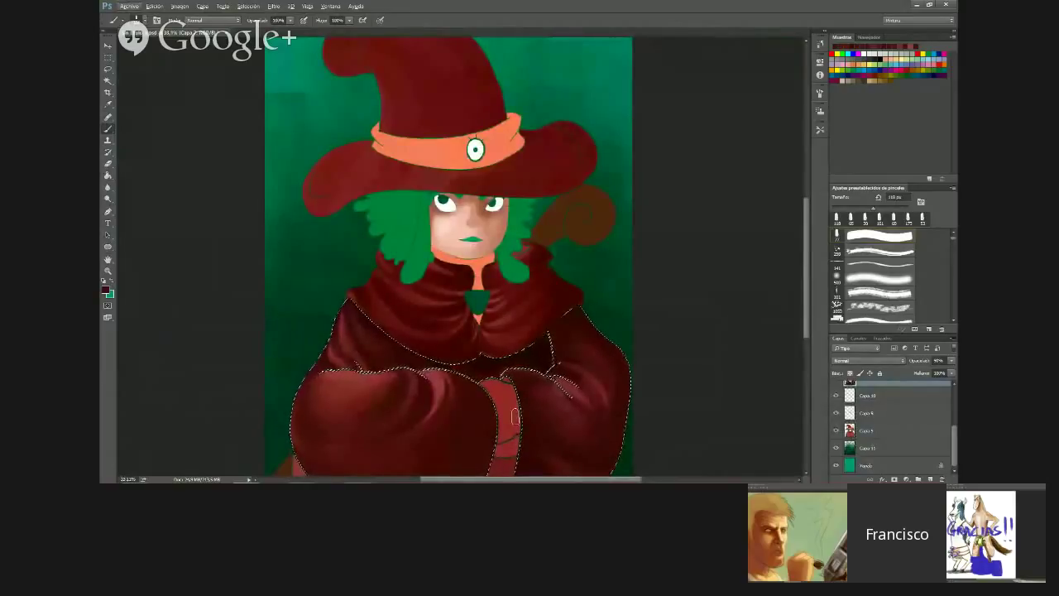
scroll(516, 381, up, 3)
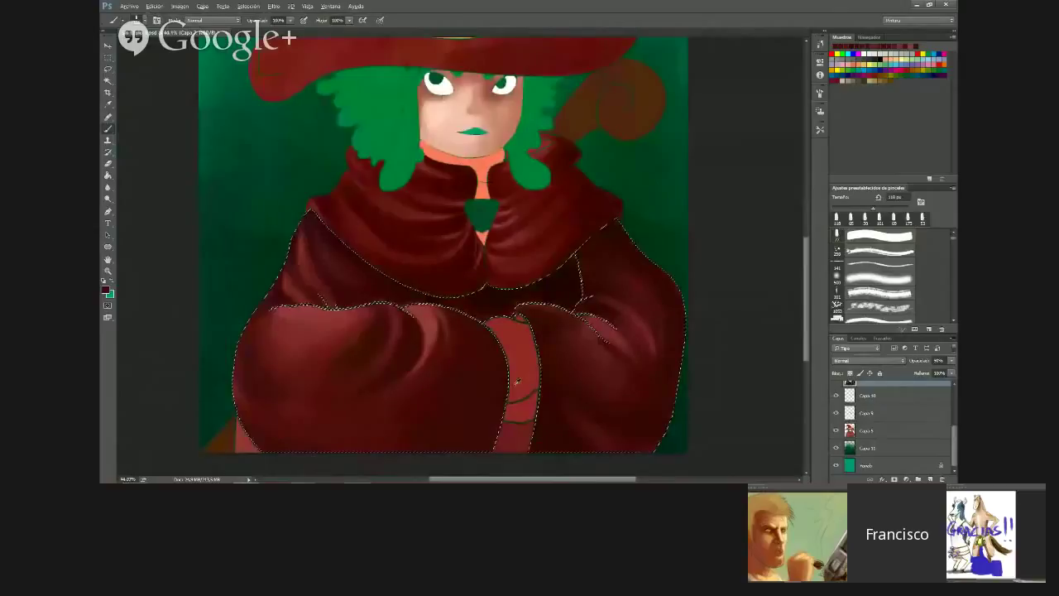
scroll(517, 381, up, 3)
key(ctrl+d)
click(107, 69)
Examine the whole witch illustration, comparing the shading of the sleeves and cape with the hat and face
scroll(503, 419, down, 5)
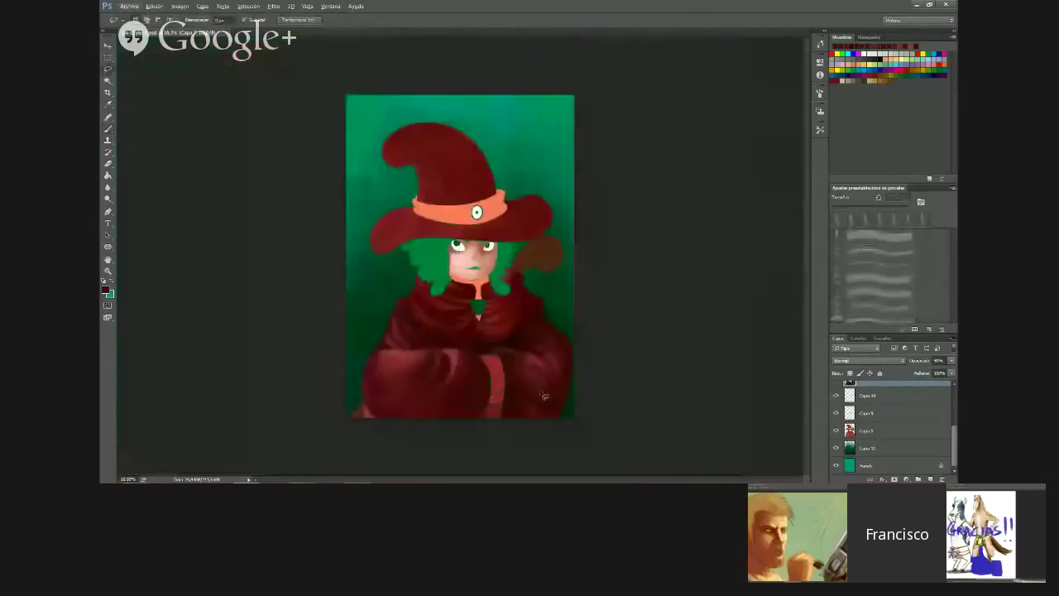
scroll(502, 419, up, 2)
scroll(503, 420, up, 1)
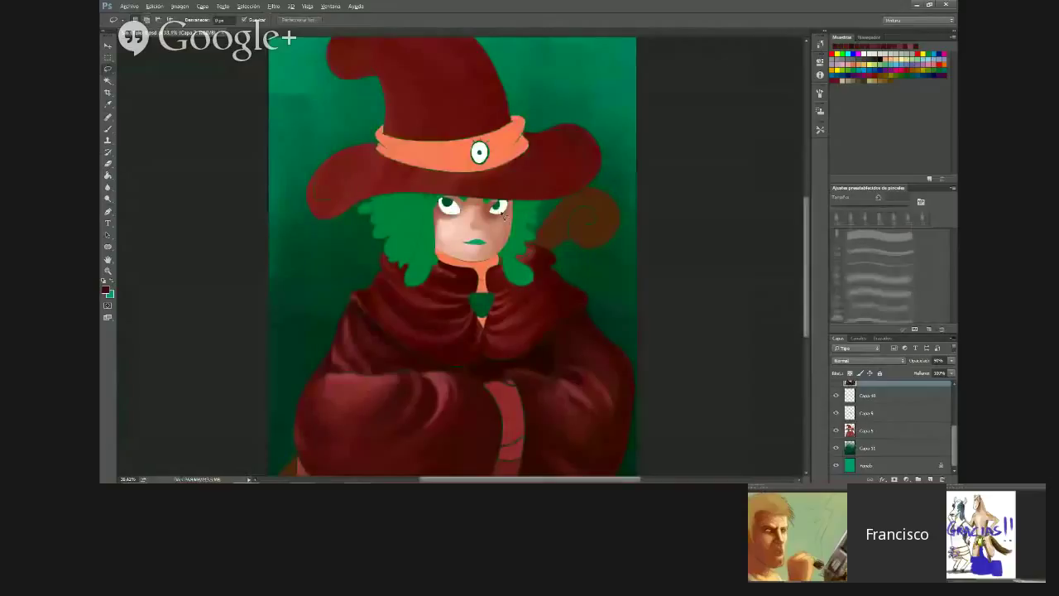
scroll(502, 214, down, 3)
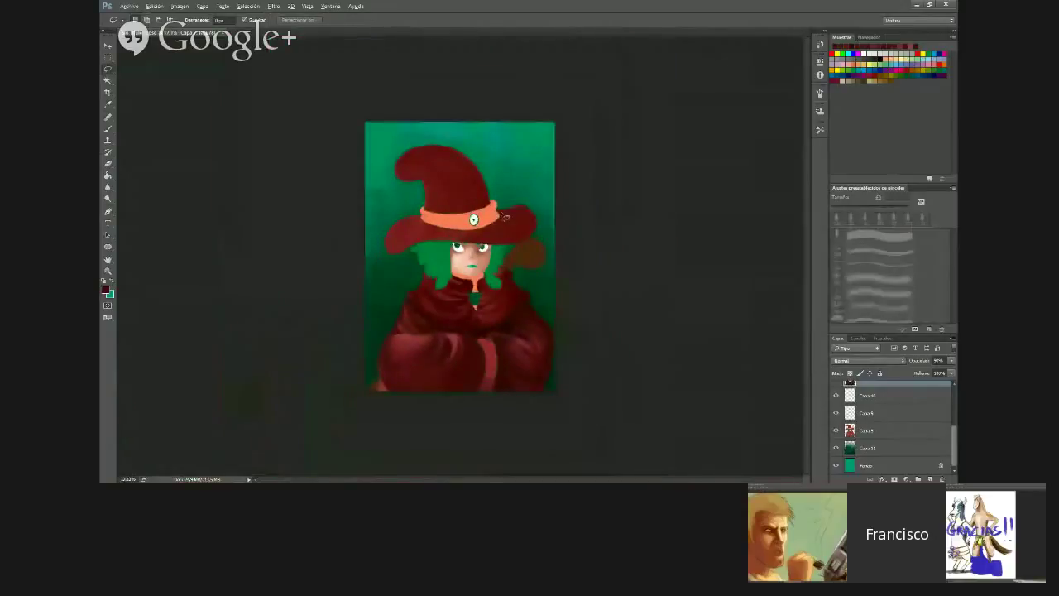
scroll(506, 217, up, 1)
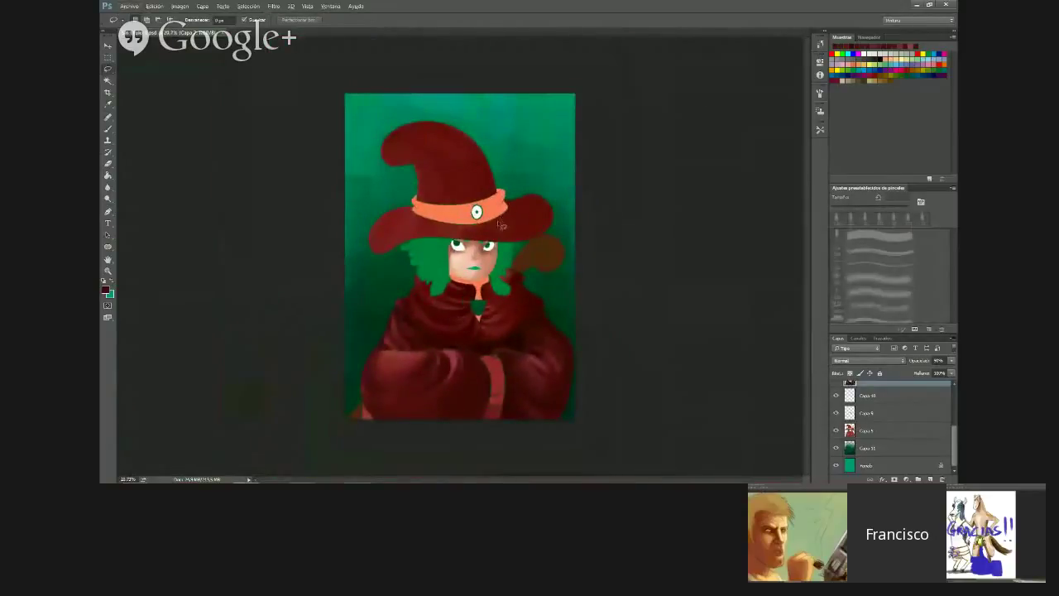
scroll(569, 283, down, 2)
scroll(563, 298, up, 4)
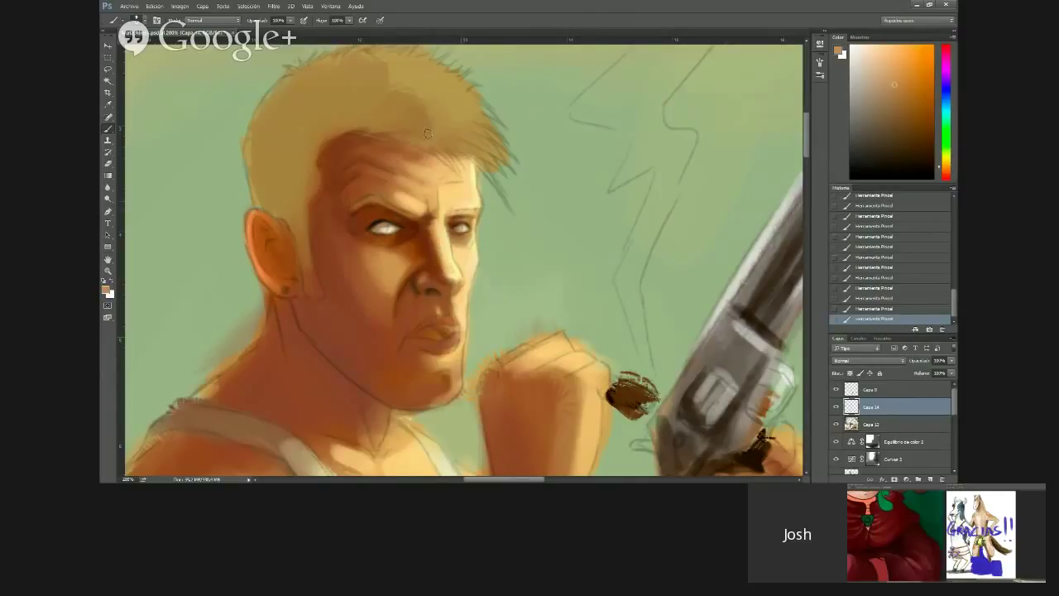
Sample the shadow tones at the gunman's temple and shift the foreground colour to a dark magenta
alt+click(313, 178)
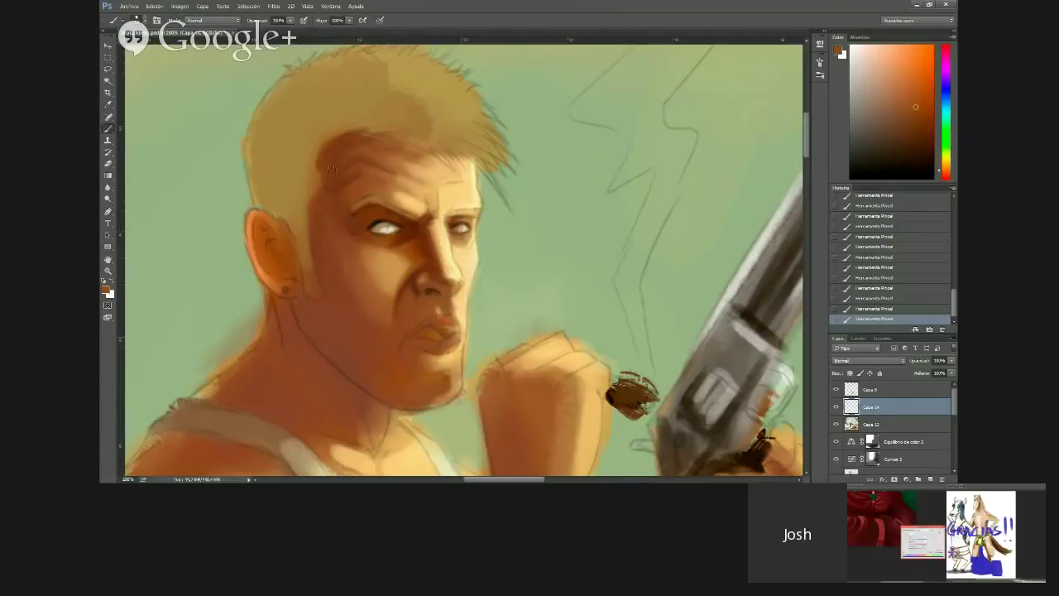
alt+click(334, 184)
click(901, 131)
click(945, 53)
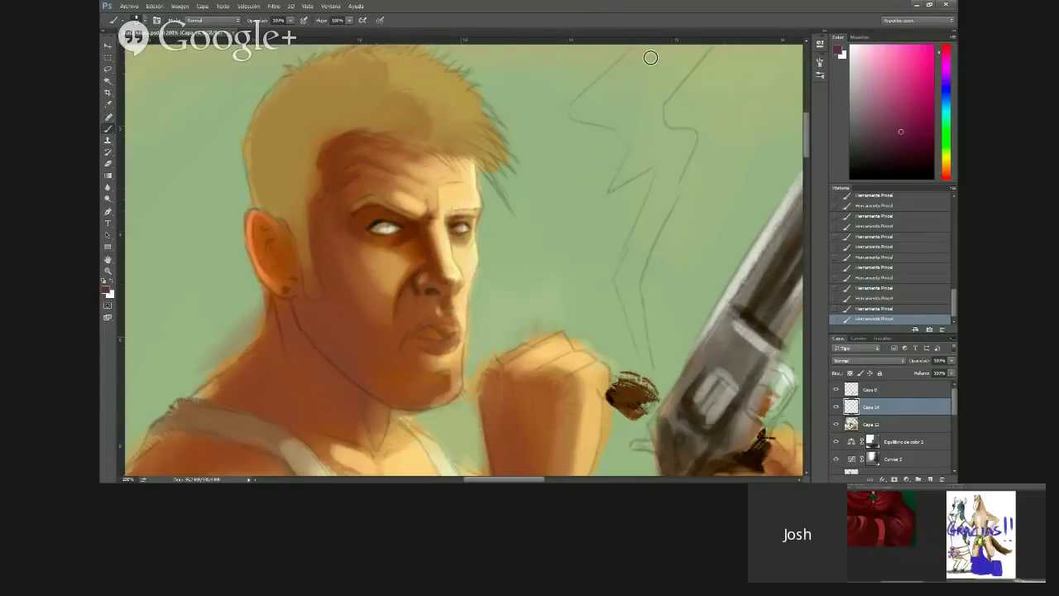
View the full desert gunman illustration and save it
key(z)
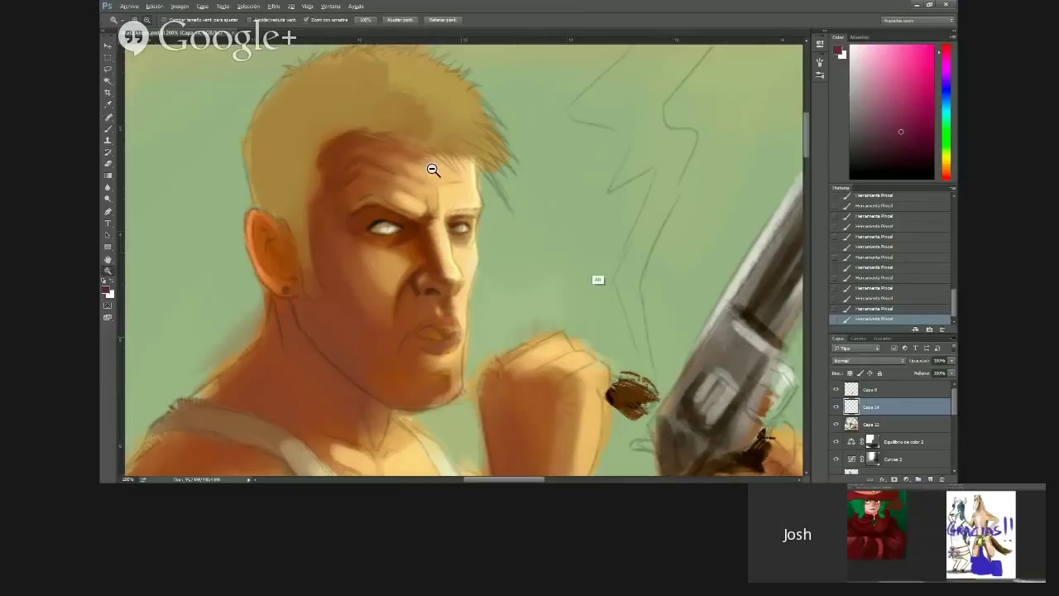
alt+click(432, 169)
alt+click(454, 168)
alt+click(450, 170)
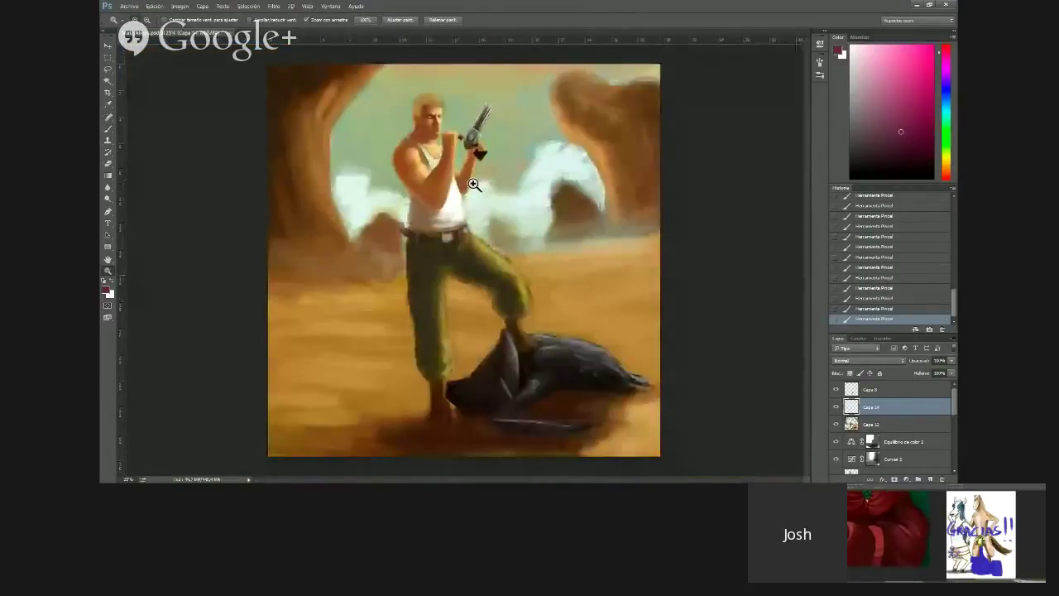
key(ctrl+s)
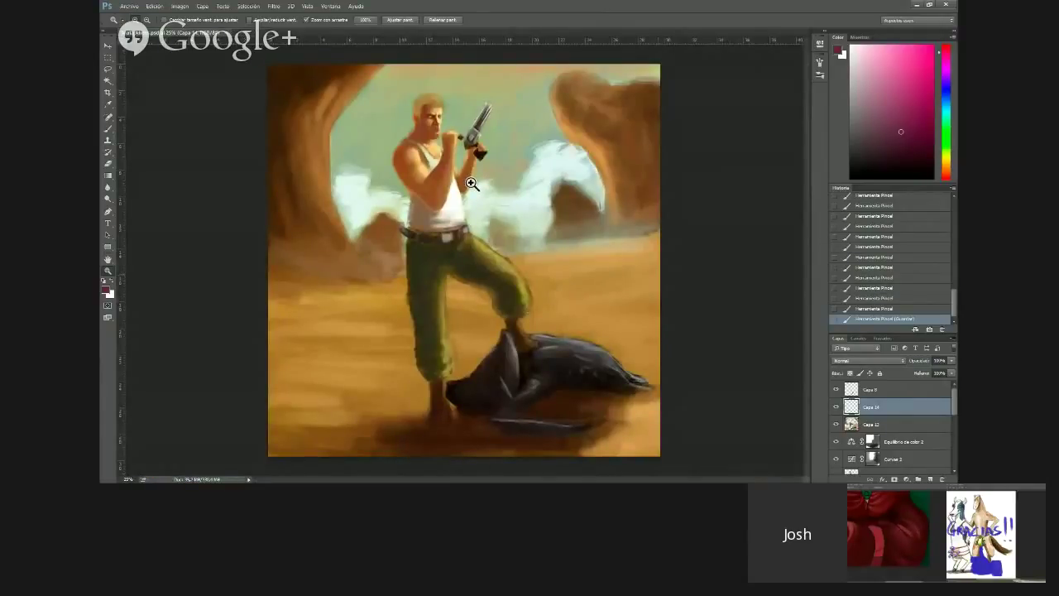
click(330, 89)
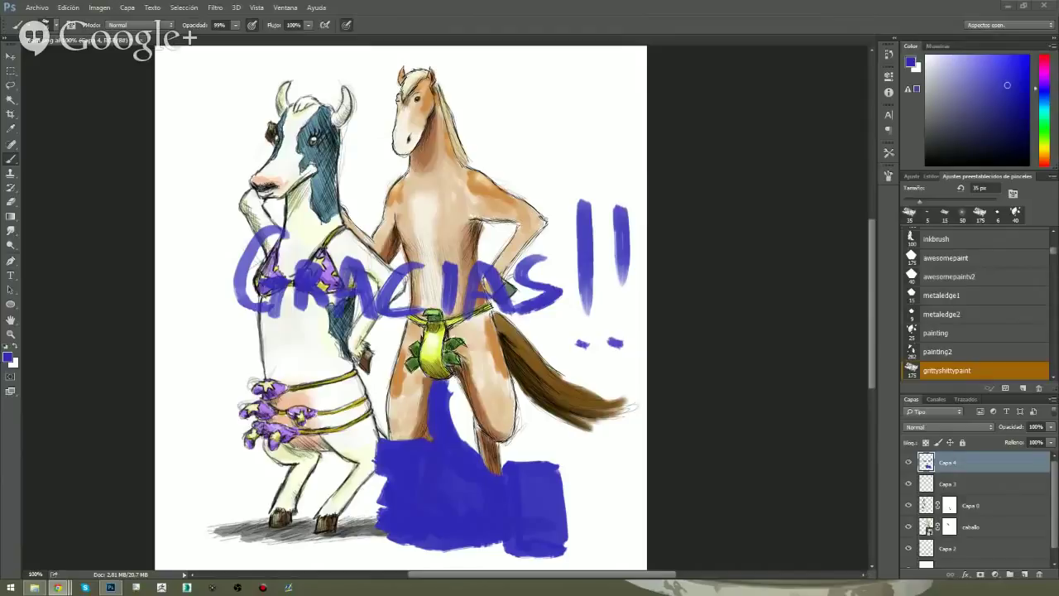
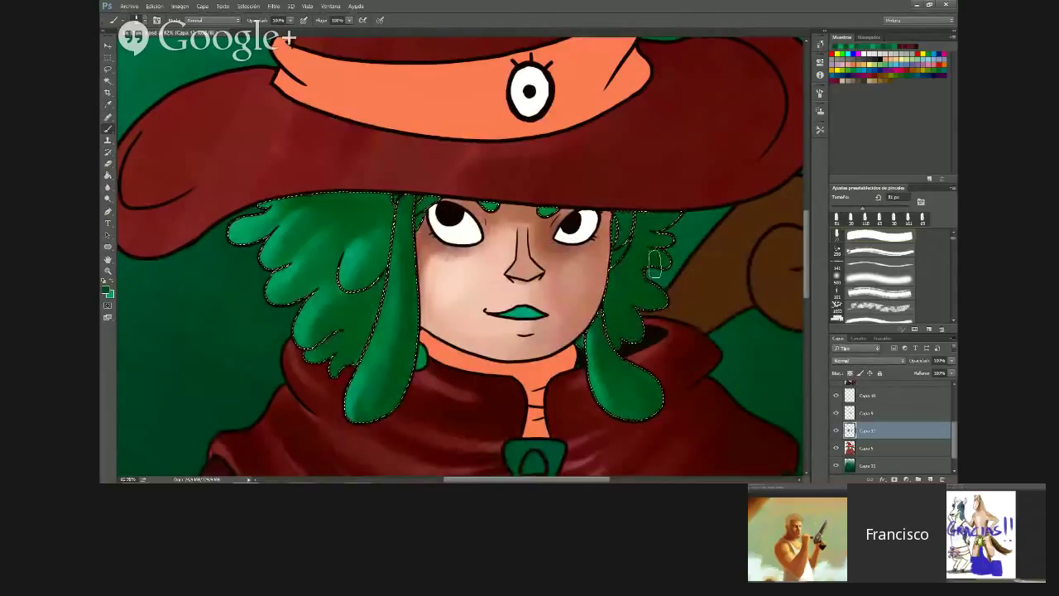
Set the foreground colour to a very dark green, hex 073112, for shading the witch's hair
click(106, 290)
click(505, 214)
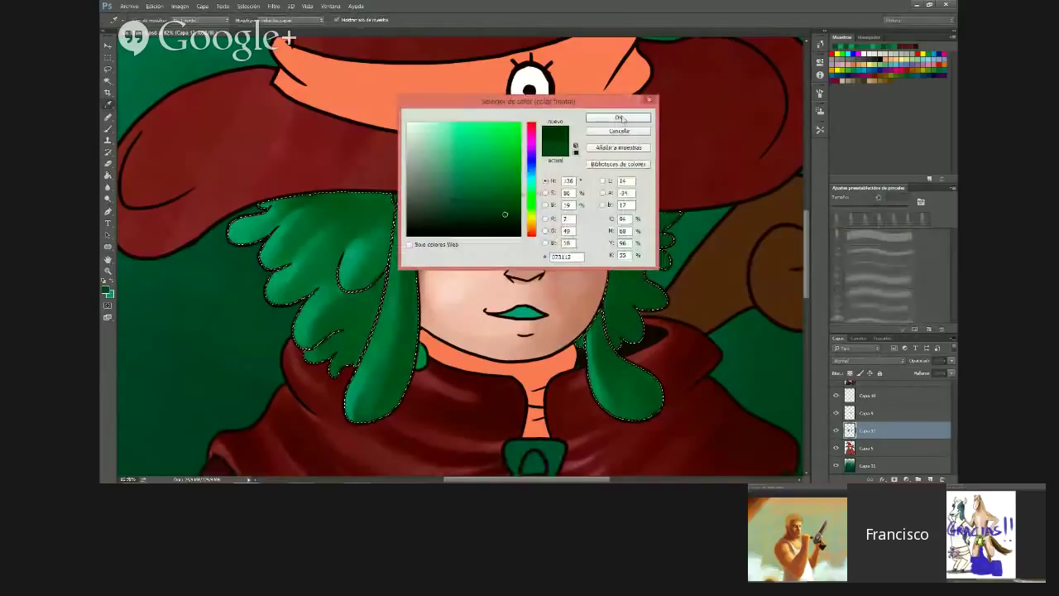
click(621, 118)
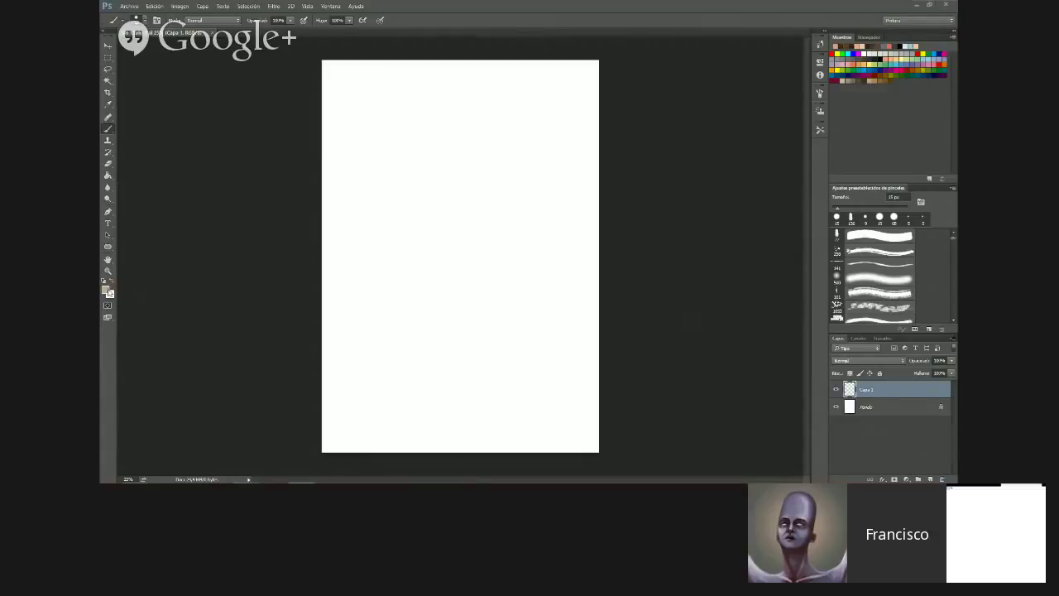
Set the foreground colour to black, enlarge the brush and dab two marks on the upper part of the blank page
click(107, 290)
key(Escape)
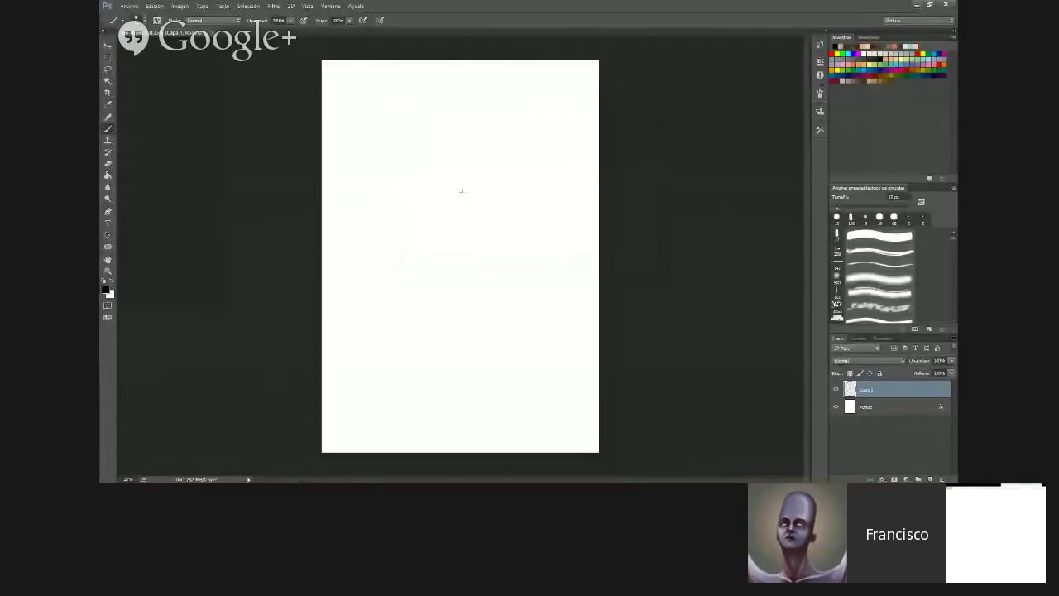
click(137, 19)
click(160, 51)
click(299, 46)
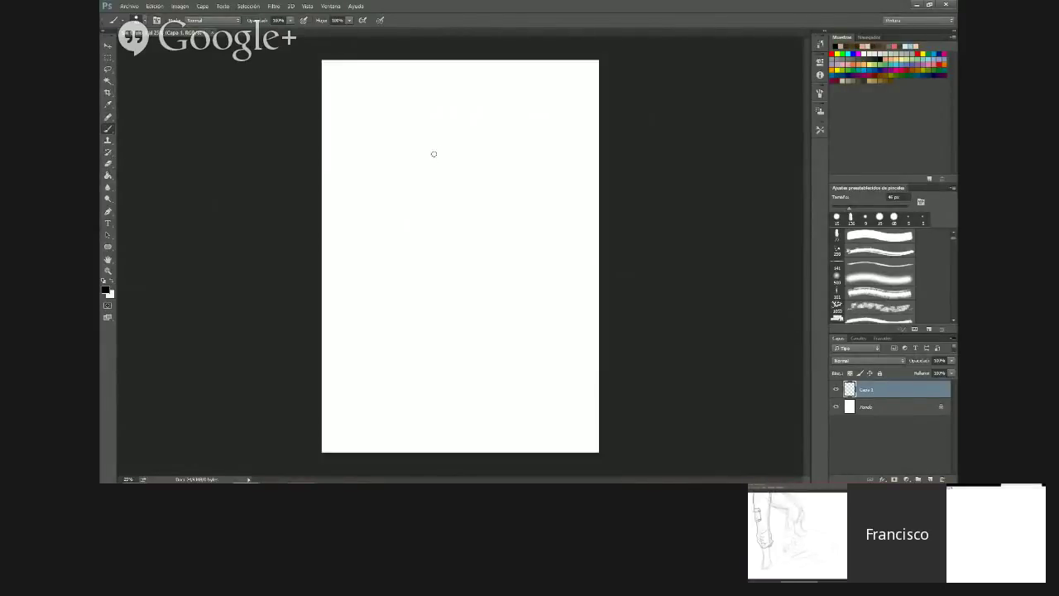
click(419, 158)
click(462, 158)
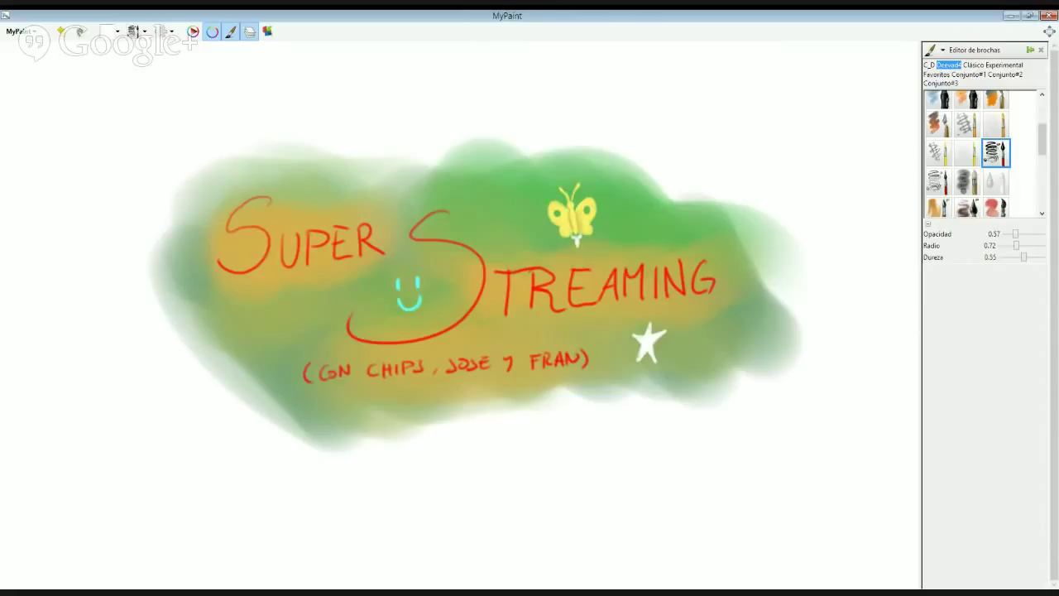
Switch to MyPaint and choose the dark pencil brush in the first row of the Deevad set
drag(676, 19, 680, 8)
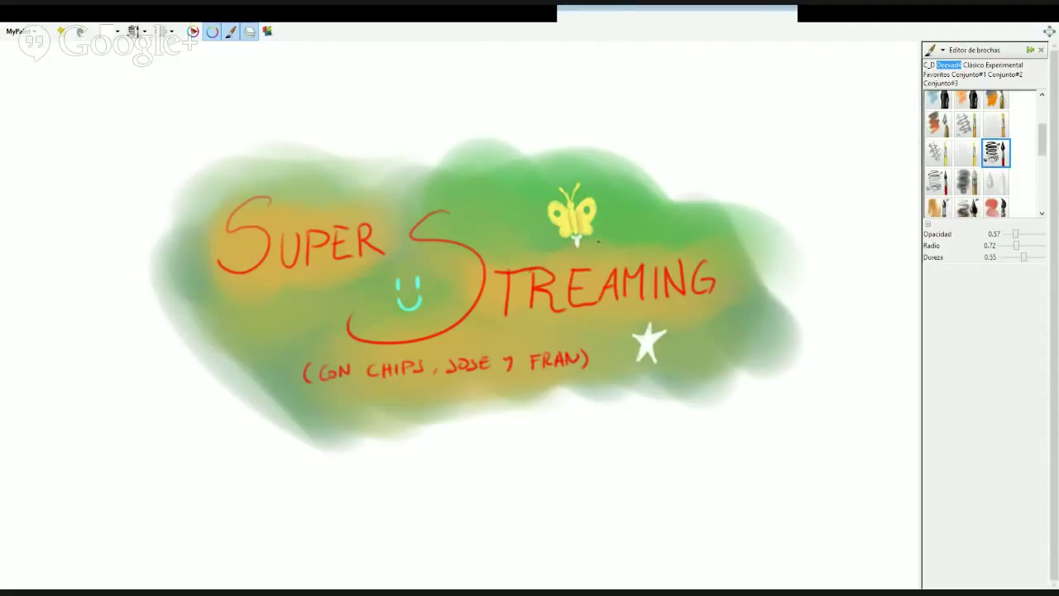
drag(1041, 147, 1044, 120)
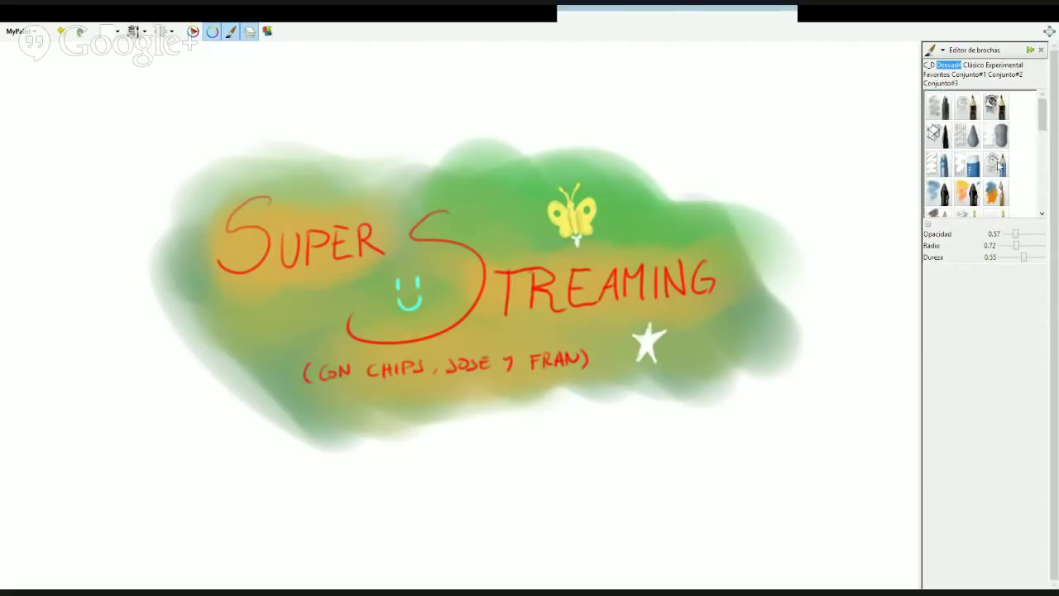
click(996, 109)
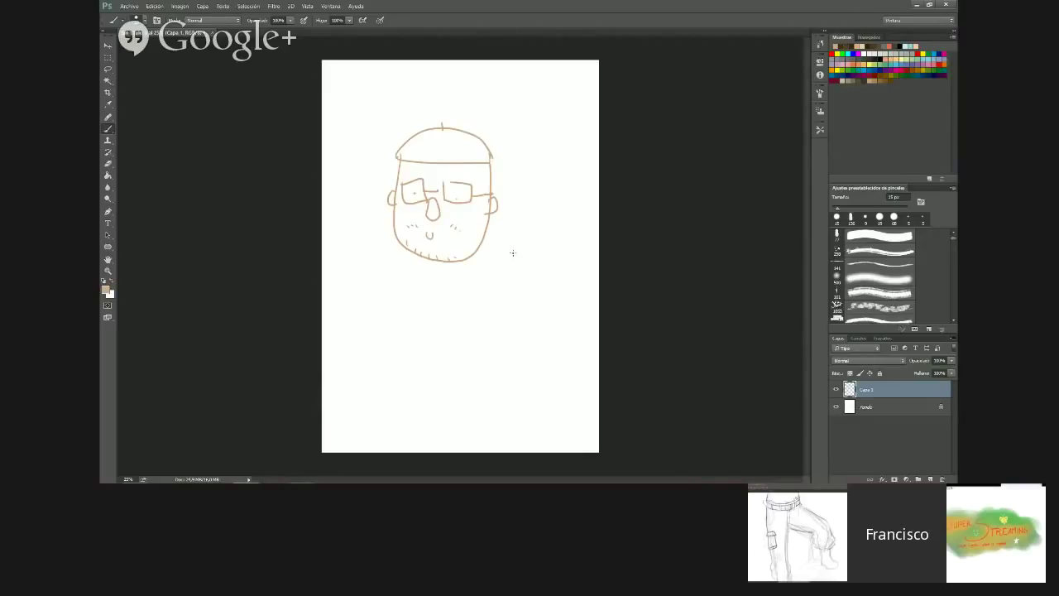
Sketch the body lines below the bearded head with glasses and add a rounded pendant shape containing a heart
drag(401, 248, 395, 321)
drag(477, 253, 489, 336)
mouse_move(415, 257)
mouse_down()
mouse_move(402, 301)
mouse_move(410, 316)
mouse_move(461, 312)
mouse_move(451, 266)
mouse_move(430, 293)
mouse_up()
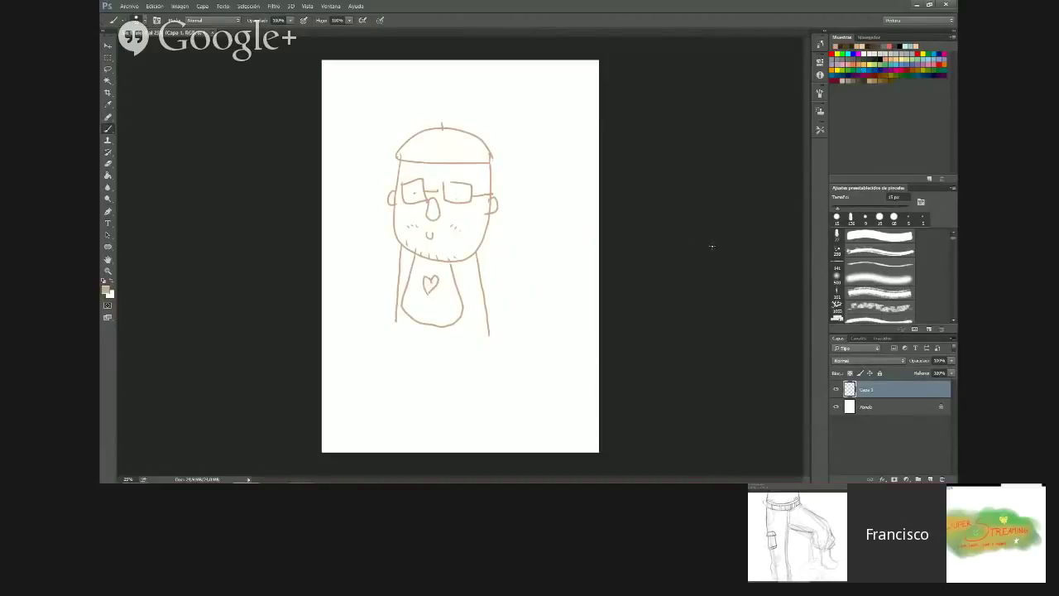
Delete the layer with the bearded head sketch and add a new empty layer above the background
click(942, 479)
click(488, 186)
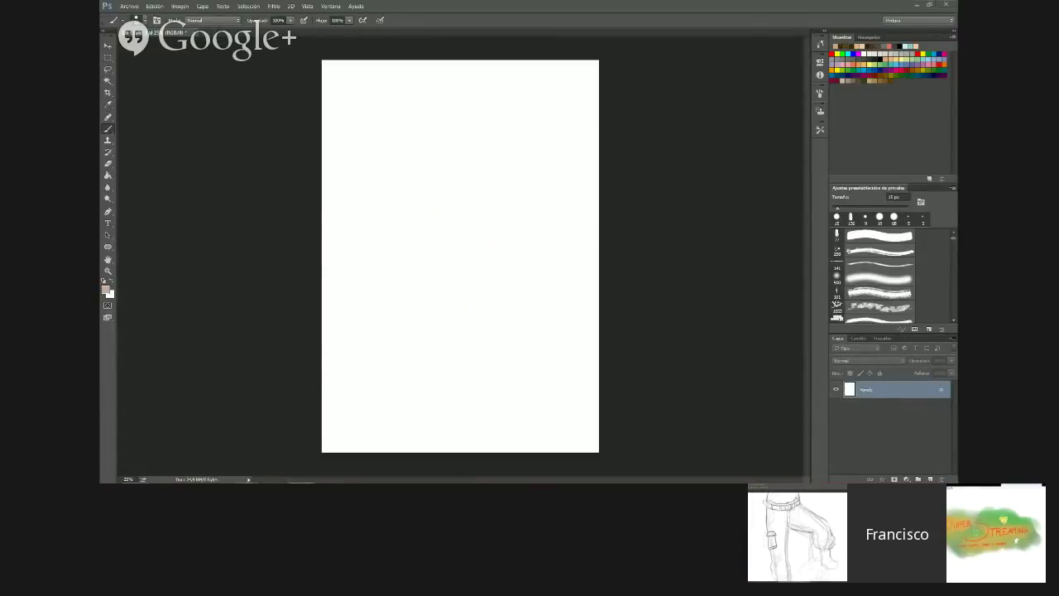
click(930, 479)
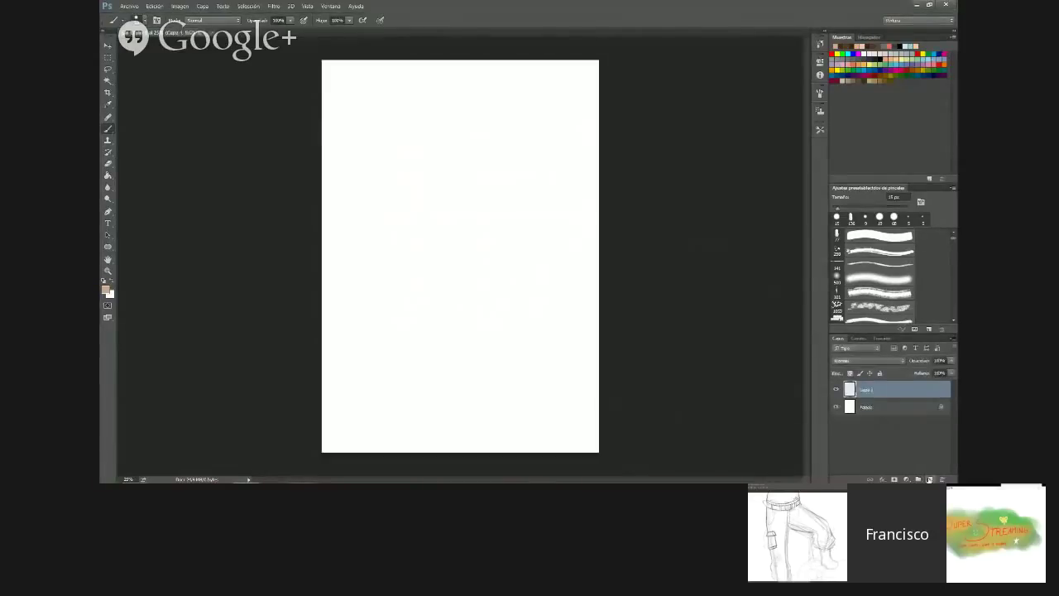
Finish lettering "mami ya se nadar", enclose it in a speech bubble and draw a line under the float
drag(499, 94, 501, 102)
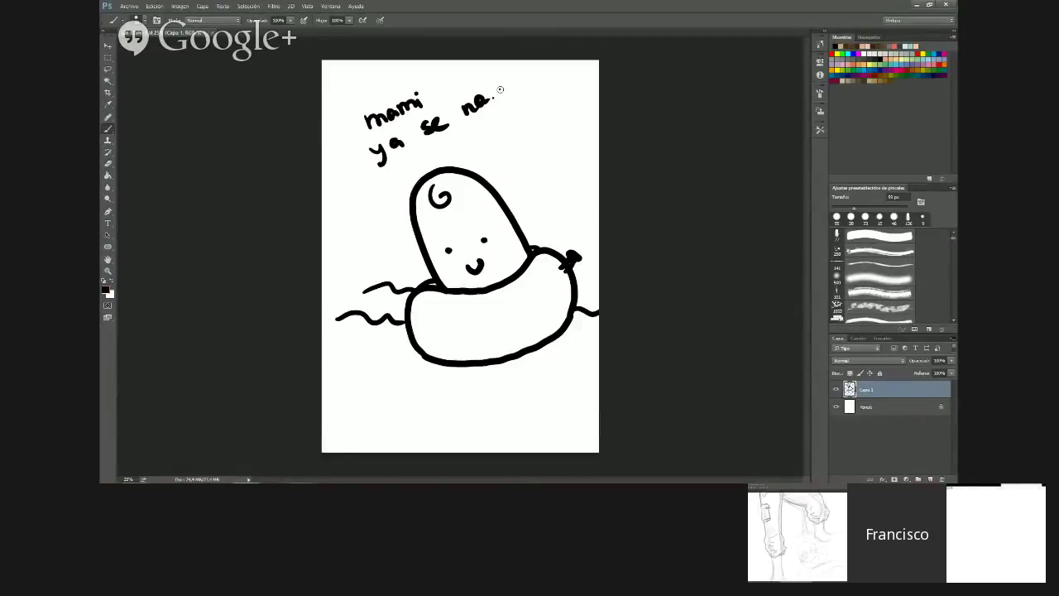
drag(513, 91, 526, 76)
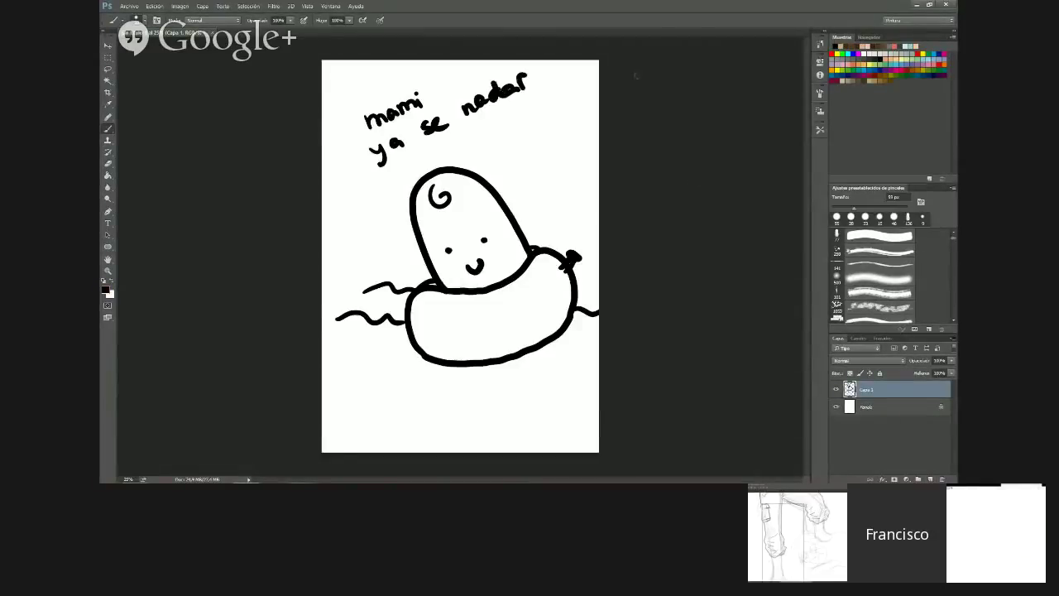
mouse_move(344, 101)
mouse_down()
mouse_move(391, 192)
mouse_move(553, 76)
mouse_move(519, 60)
mouse_up()
drag(379, 368, 593, 359)
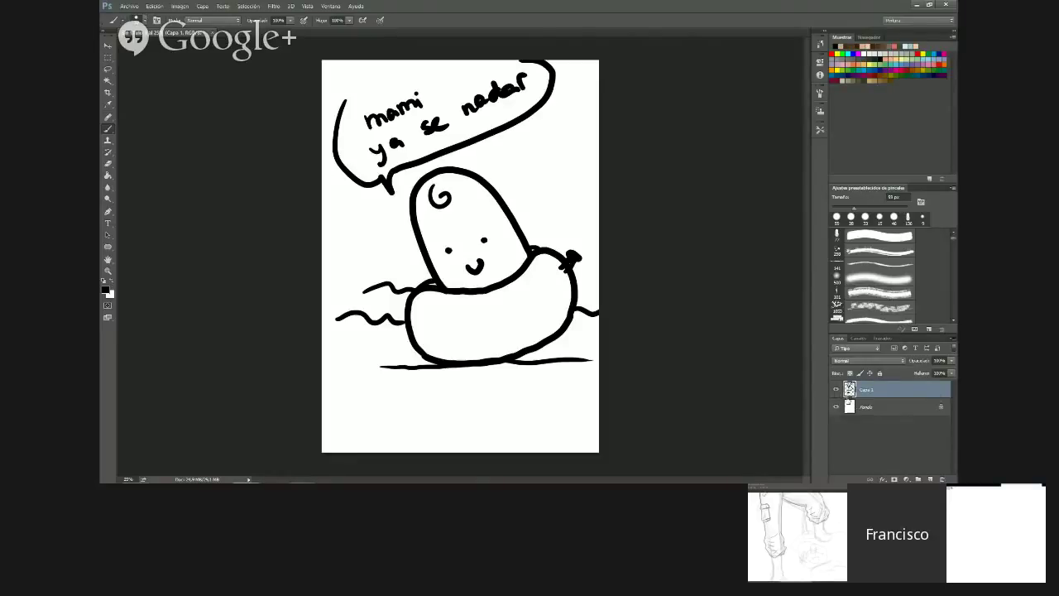
Hide the swimmer drawing's layer and draw a raised hand and forearm on a new layer
click(835, 391)
click(930, 478)
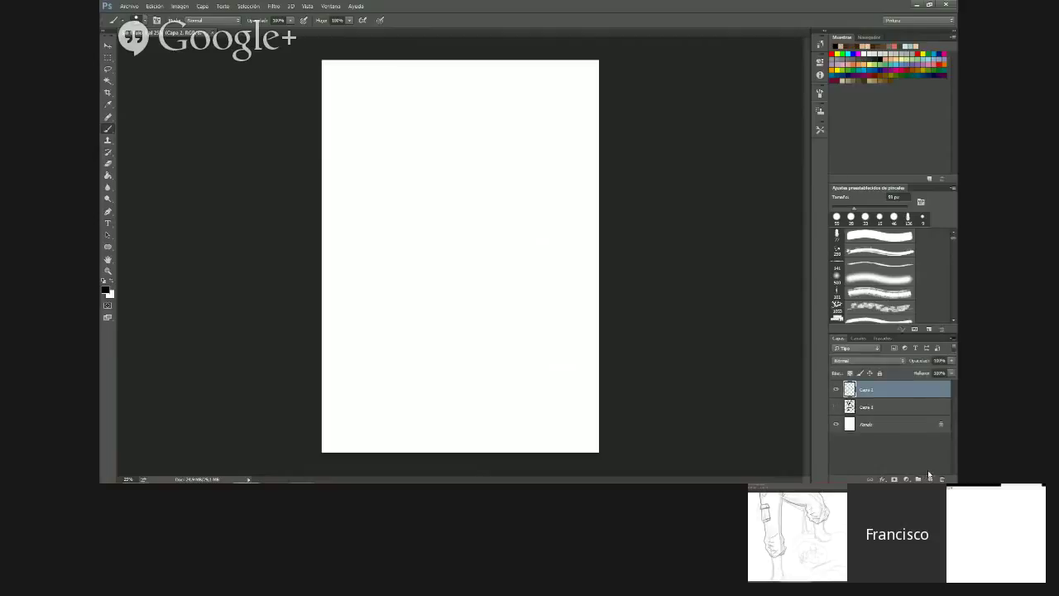
mouse_move(427, 312)
mouse_down()
mouse_move(448, 246)
mouse_move(471, 261)
mouse_move(440, 240)
mouse_move(441, 225)
mouse_move(490, 198)
mouse_move(513, 221)
mouse_move(475, 261)
mouse_up()
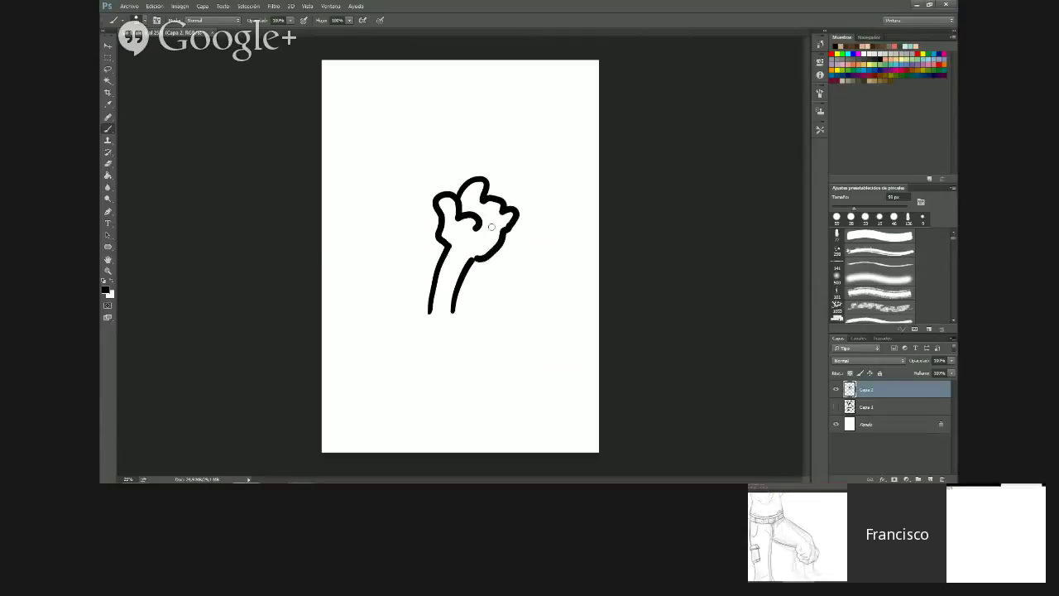
Draw water lines around the base of the raised arm and three small bubbles beside the hand
mouse_move(375, 322)
mouse_down()
mouse_move(395, 309)
mouse_move(498, 317)
mouse_up()
drag(473, 295, 515, 296)
drag(377, 287, 414, 287)
drag(385, 243, 385, 245)
drag(394, 212, 393, 214)
drag(355, 258, 354, 260)
Letter "mami..." by hand above the raised hand
drag(373, 147, 427, 121)
click(431, 115)
click(444, 115)
click(452, 111)
click(459, 108)
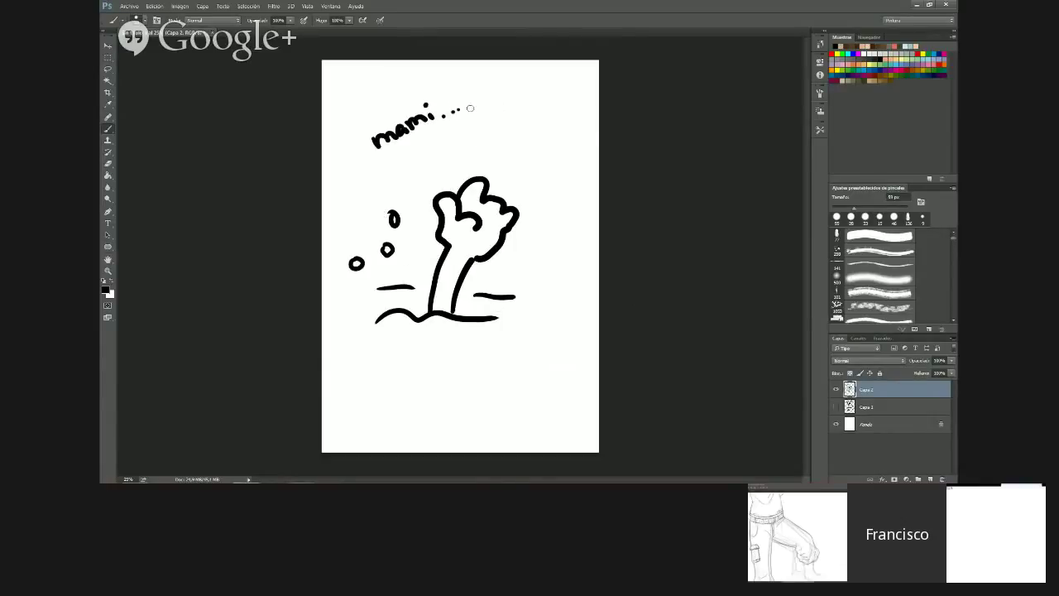
Show the hidden swimmer layer and delete both drawing layers, leaving only the background
key(alt)
click(837, 407)
shift+click(849, 407)
click(941, 479)
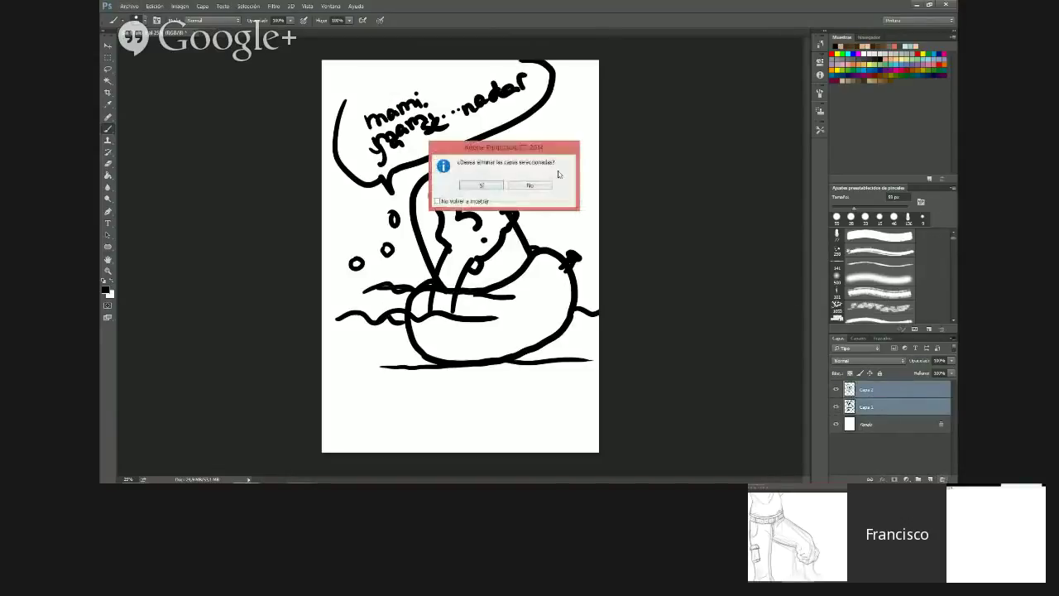
click(481, 186)
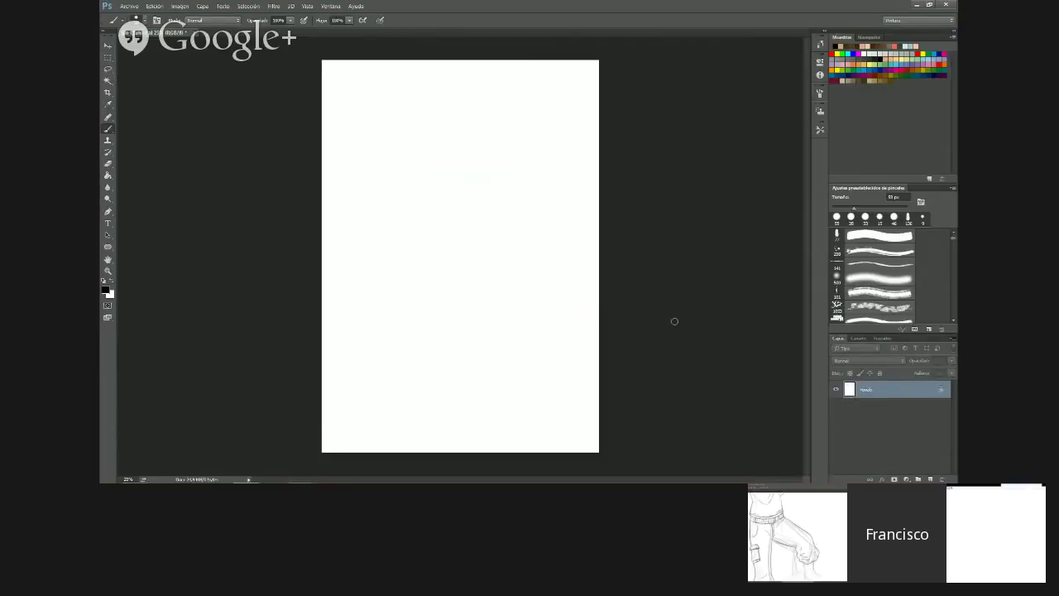
Add a new empty layer above the background of the blank page
click(931, 479)
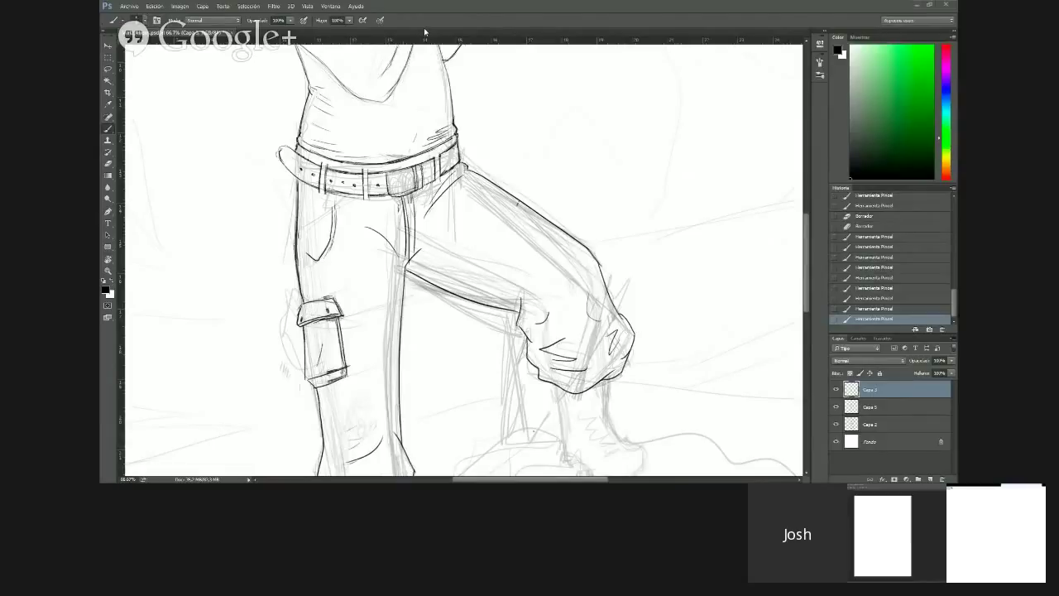
Draw a round smiling cartoon face over the sketched head beneath the man's raised foot
key(z)
key(alt)
alt+click(378, 133)
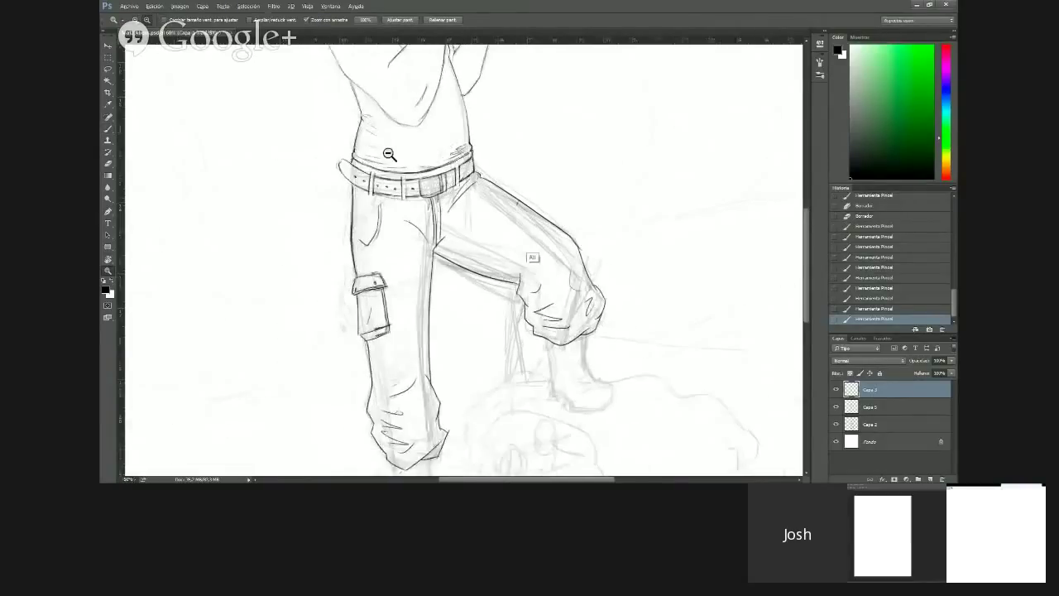
alt+click(394, 160)
alt+click(332, 262)
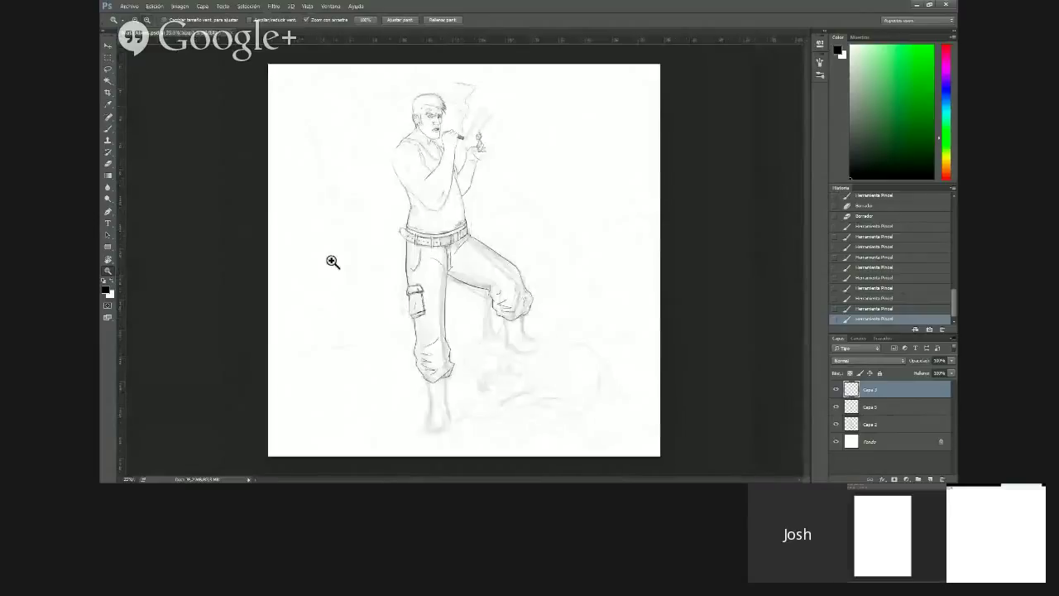
click(332, 261)
drag(331, 254, 345, 229)
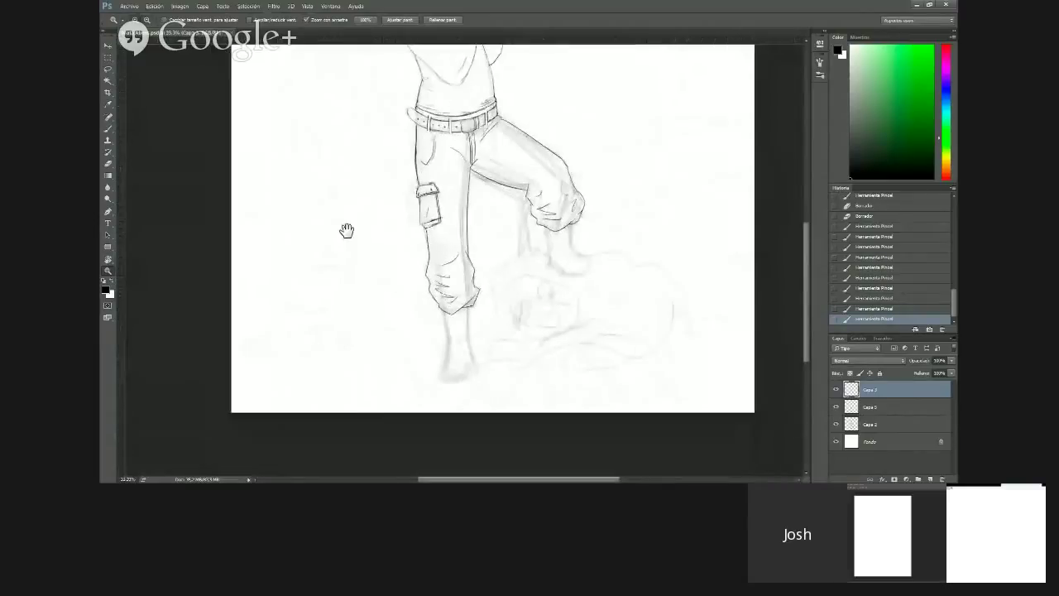
key(b)
drag(384, 195, 397, 197)
mouse_move(396, 218)
mouse_down()
mouse_move(407, 219)
mouse_move(371, 197)
mouse_up()
mouse_move(517, 281)
mouse_down()
mouse_move(531, 255)
mouse_move(669, 341)
mouse_move(583, 351)
mouse_up()
Draw the smiling creature's curved body outline and an upright tail with a lobed tip
drag(616, 261, 614, 290)
drag(625, 225, 617, 263)
mouse_move(636, 227)
mouse_down()
mouse_move(630, 271)
mouse_move(638, 176)
mouse_move(637, 241)
mouse_up()
drag(610, 207, 622, 240)
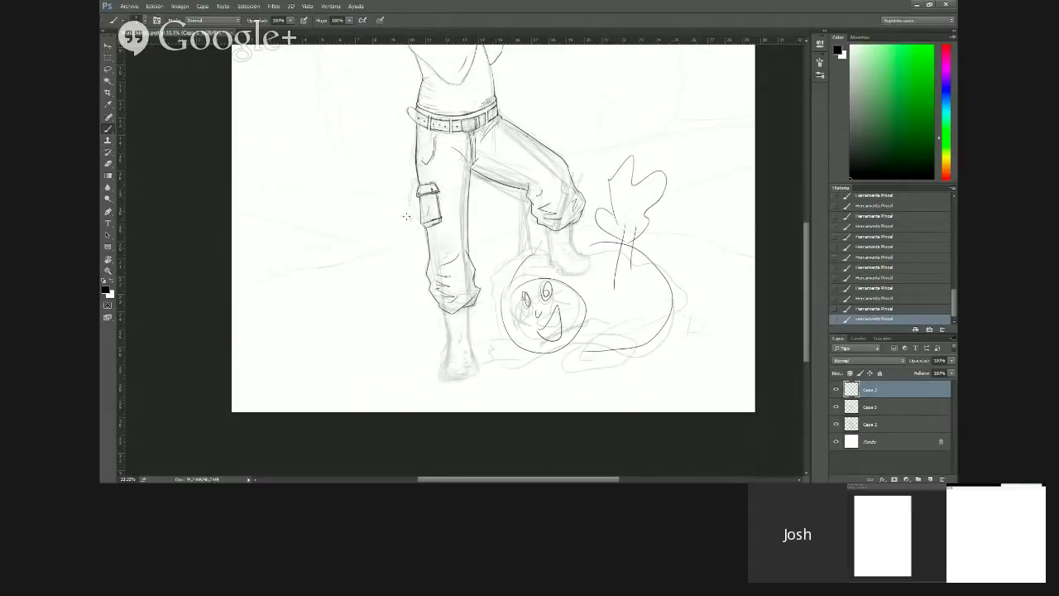
Letter "¡HOLA!" by hand below the smiling face
mouse_move(525, 361)
mouse_down()
mouse_move(525, 386)
mouse_move(546, 372)
mouse_up()
mouse_move(560, 358)
mouse_down()
mouse_move(571, 377)
mouse_move(590, 380)
mouse_move(591, 360)
mouse_move(599, 369)
mouse_up()
click(604, 380)
drag(509, 365, 505, 400)
click(502, 360)
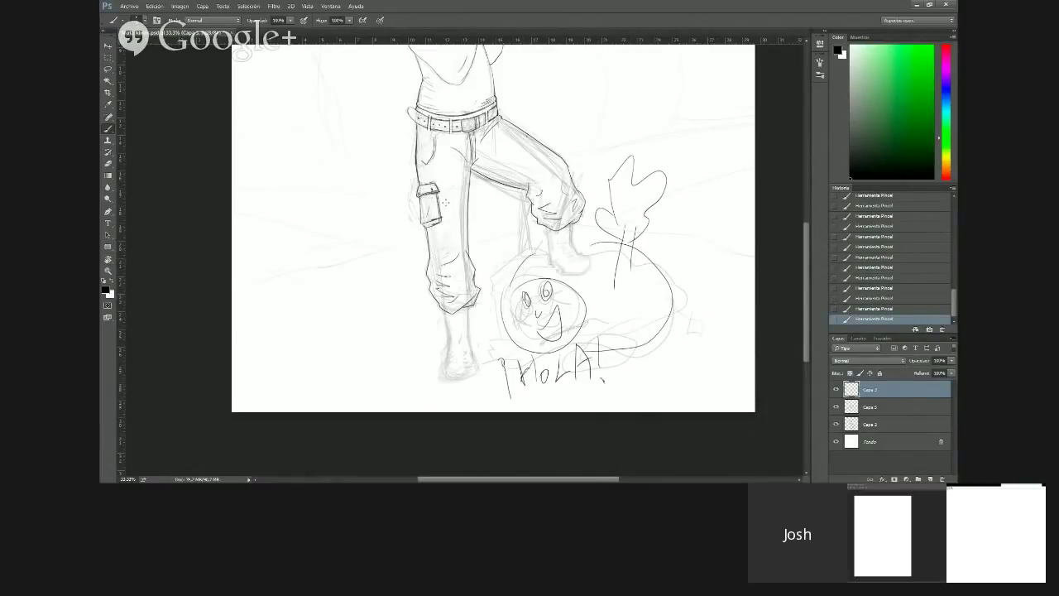
Erase the creature's tail and upper back, and undo the whole doodle including its face and lettering
key(e)
mouse_move(621, 277)
mouse_down()
mouse_move(665, 176)
mouse_move(625, 162)
mouse_move(606, 231)
mouse_up()
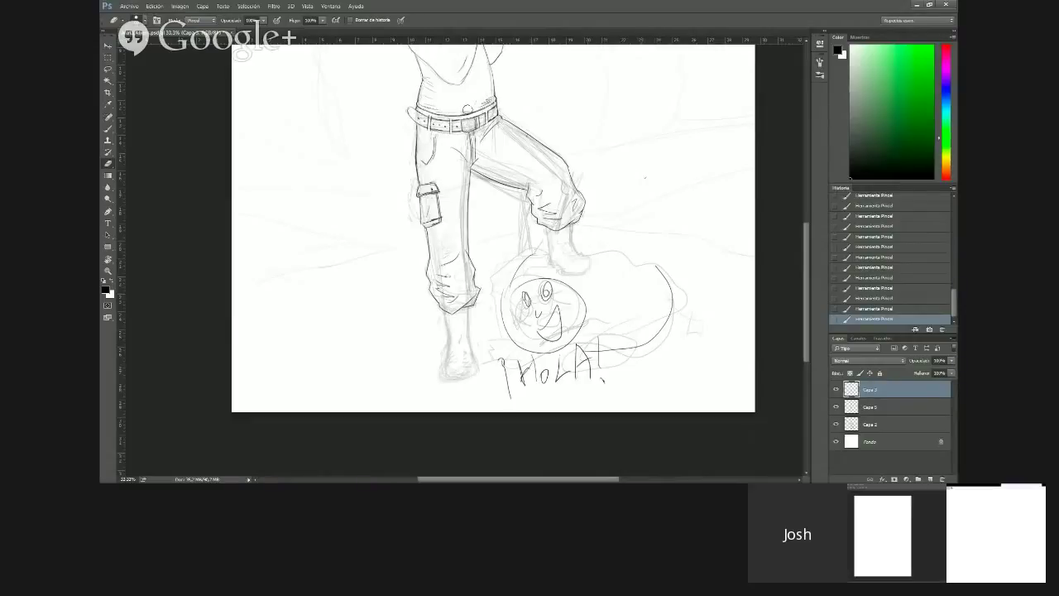
key(ctrl+z)
key(ctrl+alt+z)
key(ctrl+alt+z)
key(ctrl+alt+z)
key(ctrl+alt+z)
key(ctrl+alt+z)
key(ctrl+alt+z)
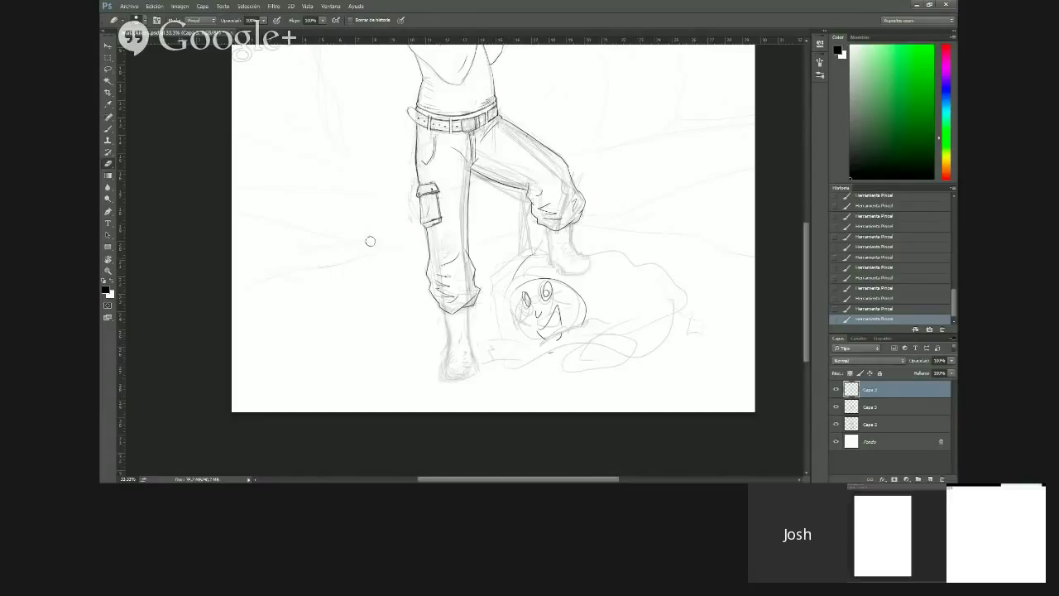
key(ctrl+alt+z)
key(ctrl+alt+z)
key(ctrl+alt+z)
key(ctrl+alt+z)
key(ctrl+alt+z)
key(ctrl+alt+z)
Touch up the cargo pocket area with the eraser and ink strokes on the standing leg below the rolled cuff
drag(434, 226, 425, 216)
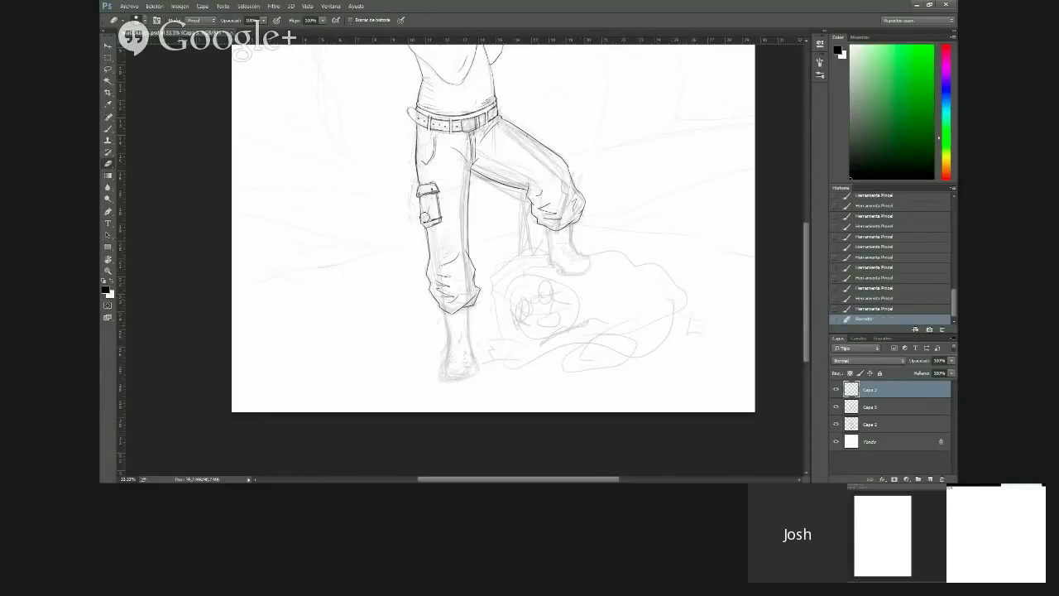
key(z)
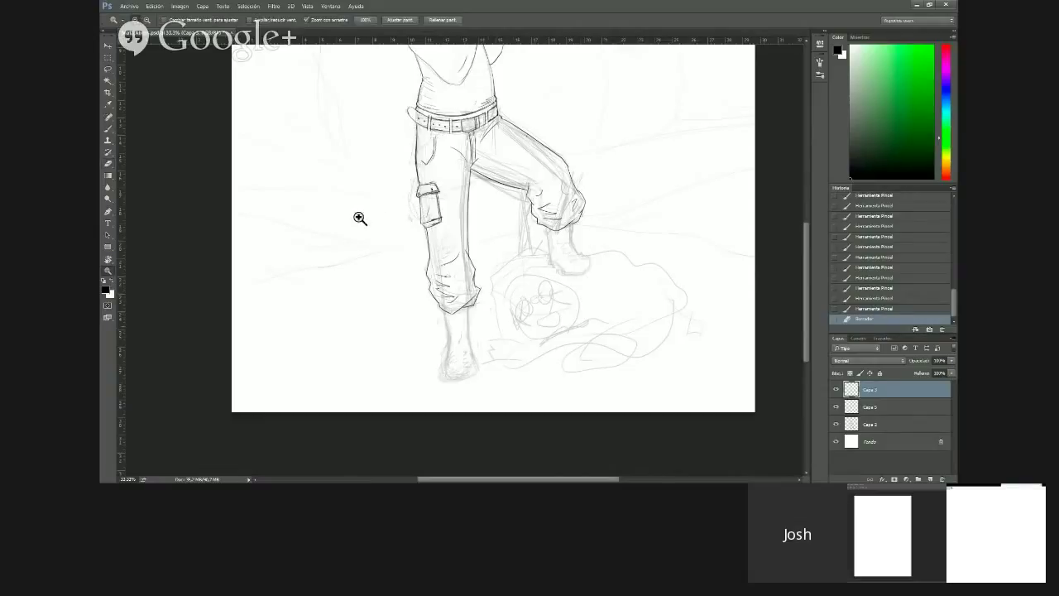
click(359, 217)
drag(354, 225, 381, 197)
key(b)
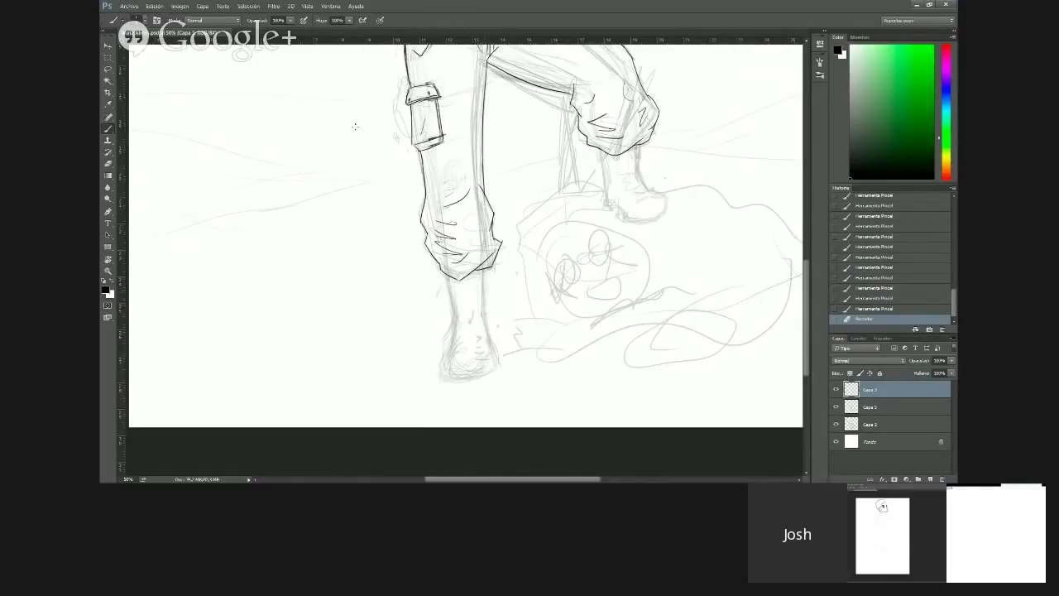
drag(355, 180, 357, 204)
mouse_move(356, 187)
mouse_down()
mouse_move(356, 207)
mouse_move(335, 212)
mouse_up()
drag(332, 199, 327, 244)
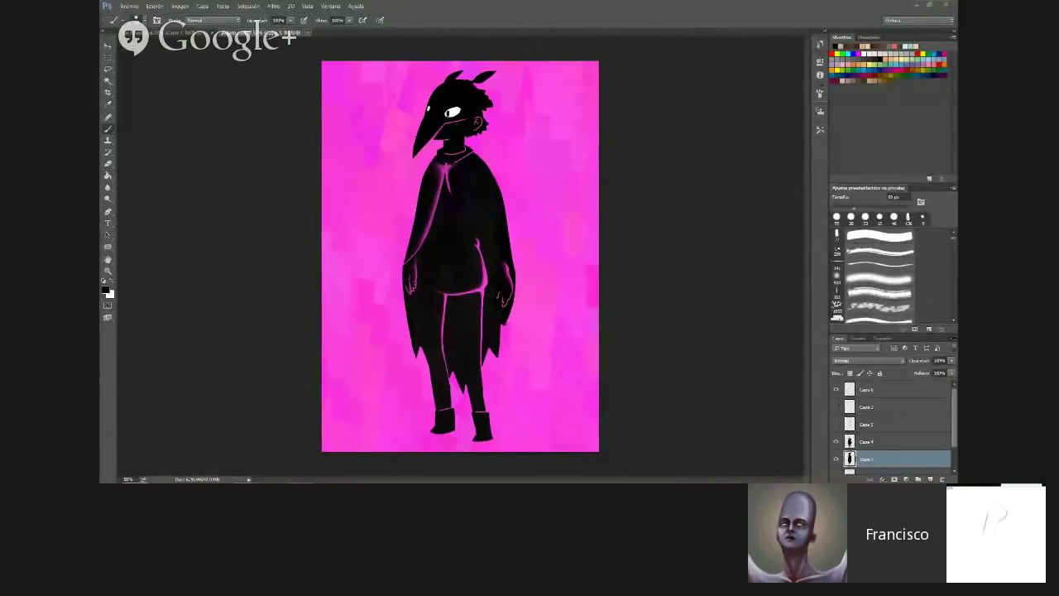
Look over the woman's head sketch, the raised-arms drawing and the crow-masked figure, closing each document
key(ctrl+Tab)
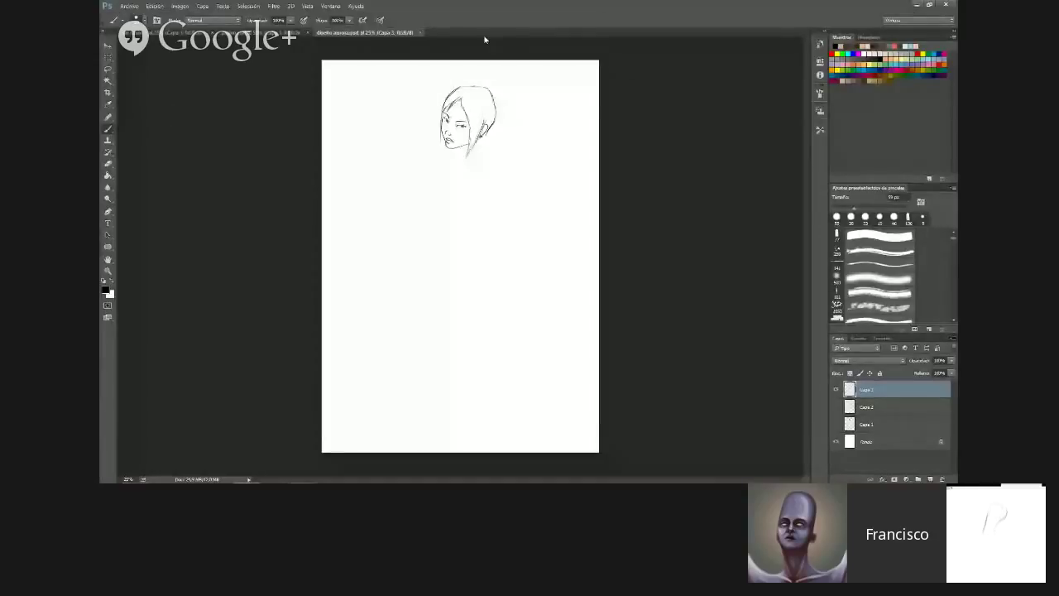
click(421, 31)
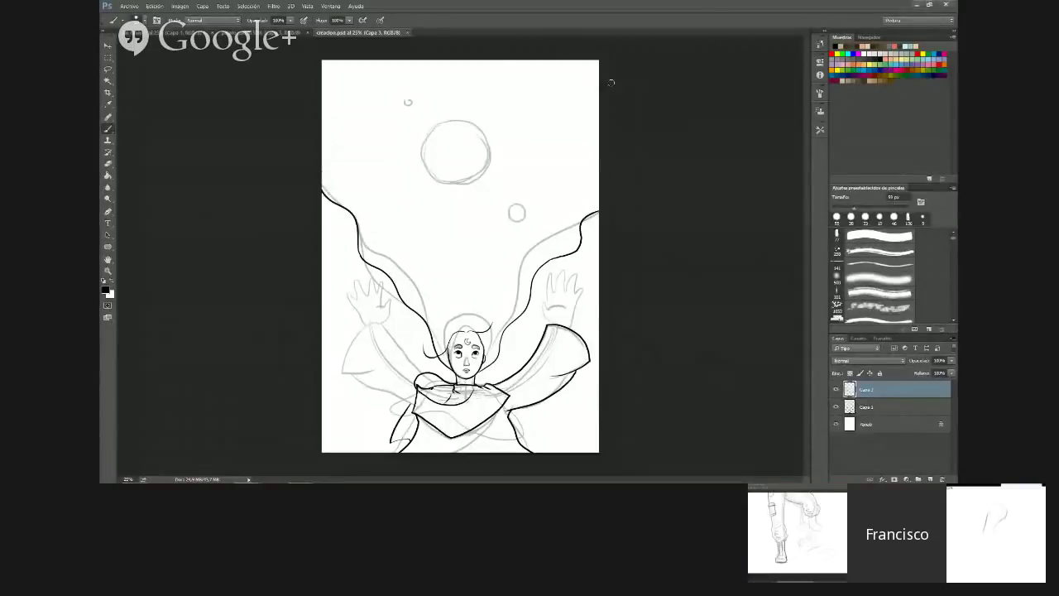
click(407, 33)
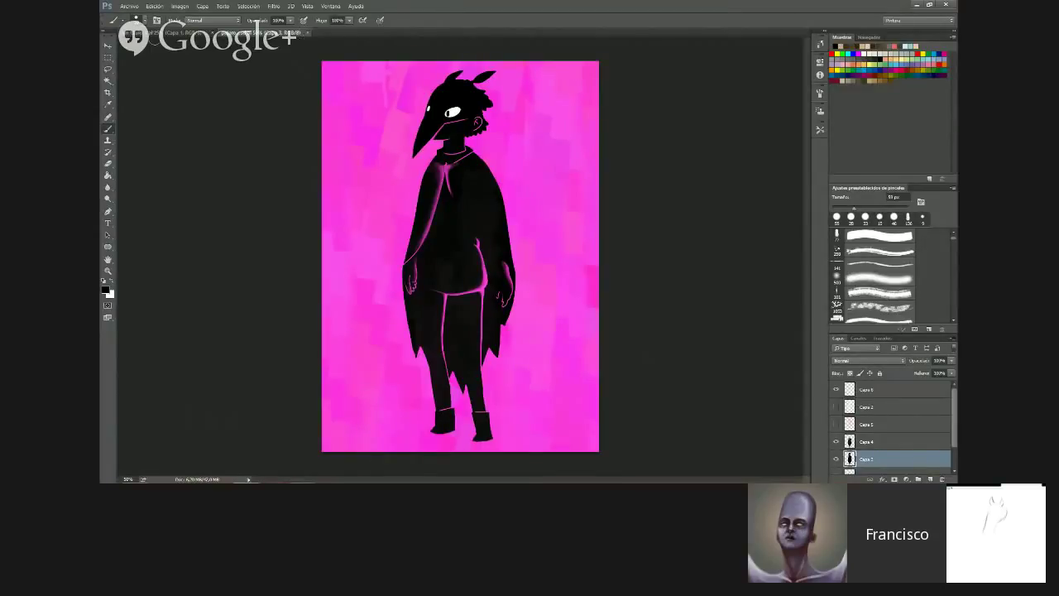
click(169, 32)
click(297, 33)
click(307, 33)
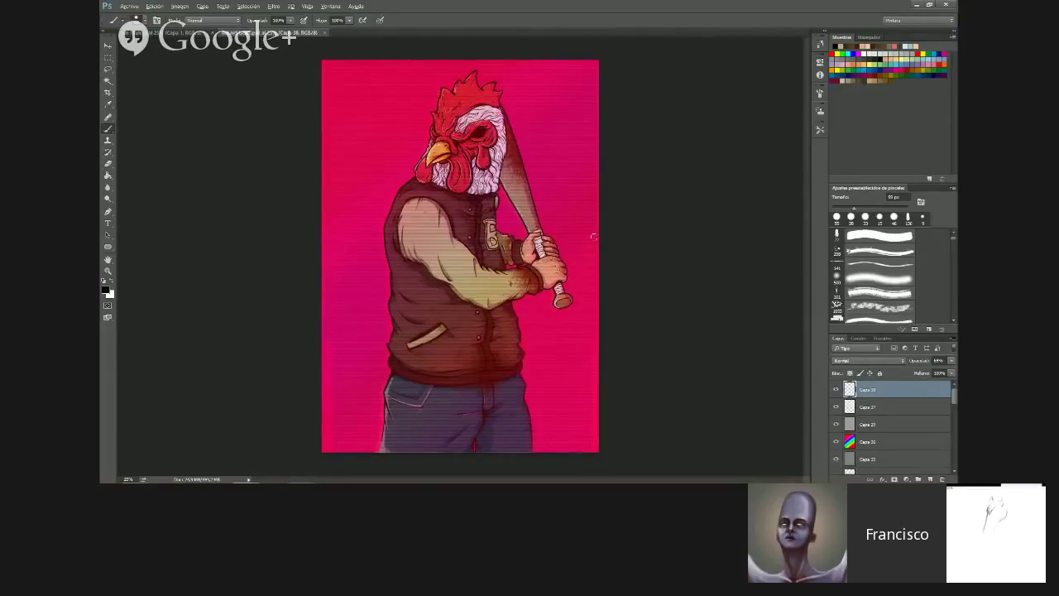
View the rooster-headed figure with the baseball bat fitted to the window and close its document
key(ctrl+0)
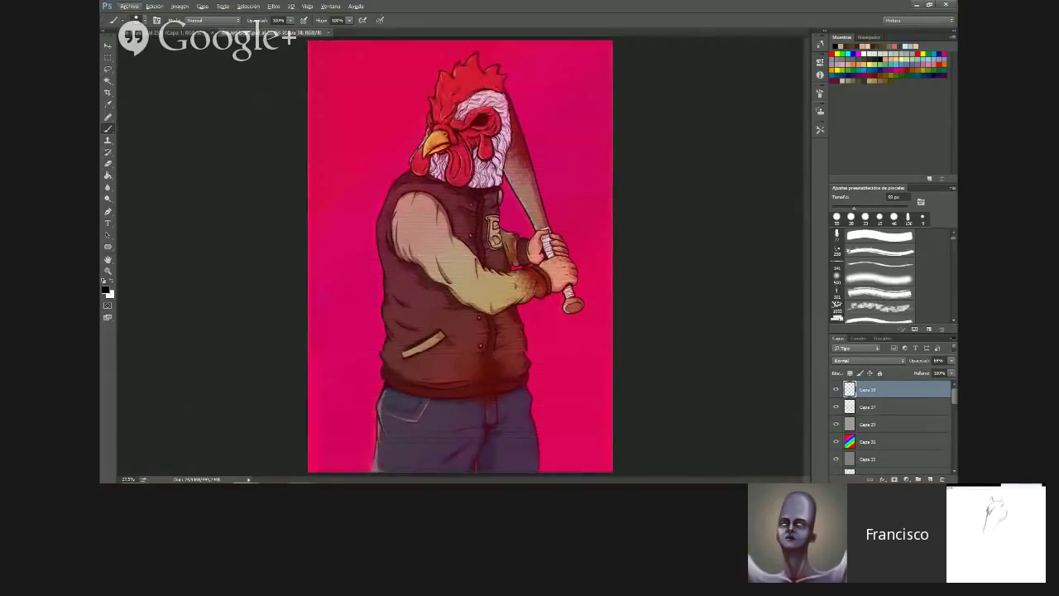
key(alt)
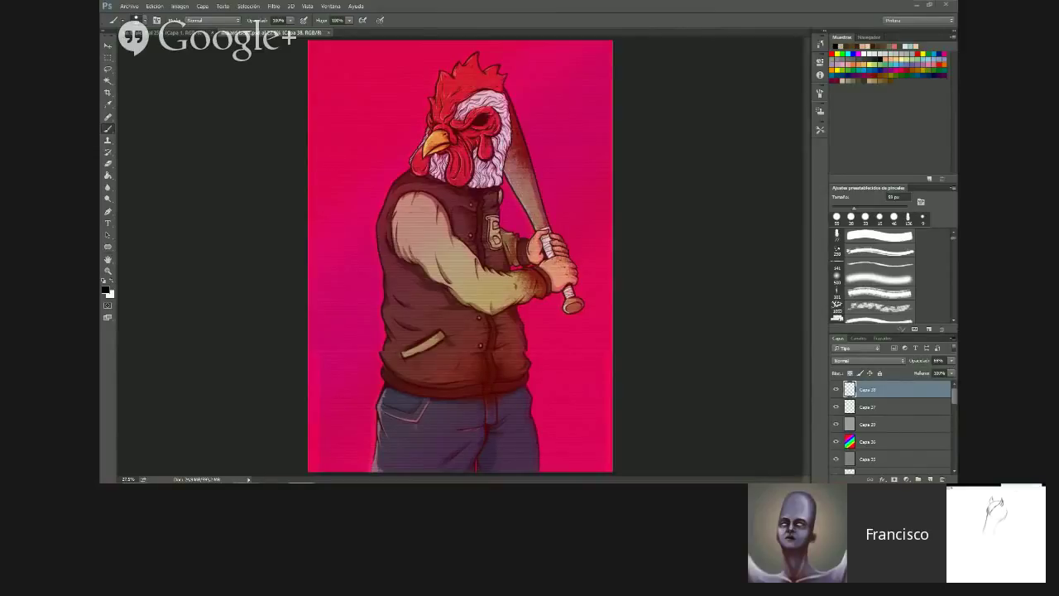
click(328, 34)
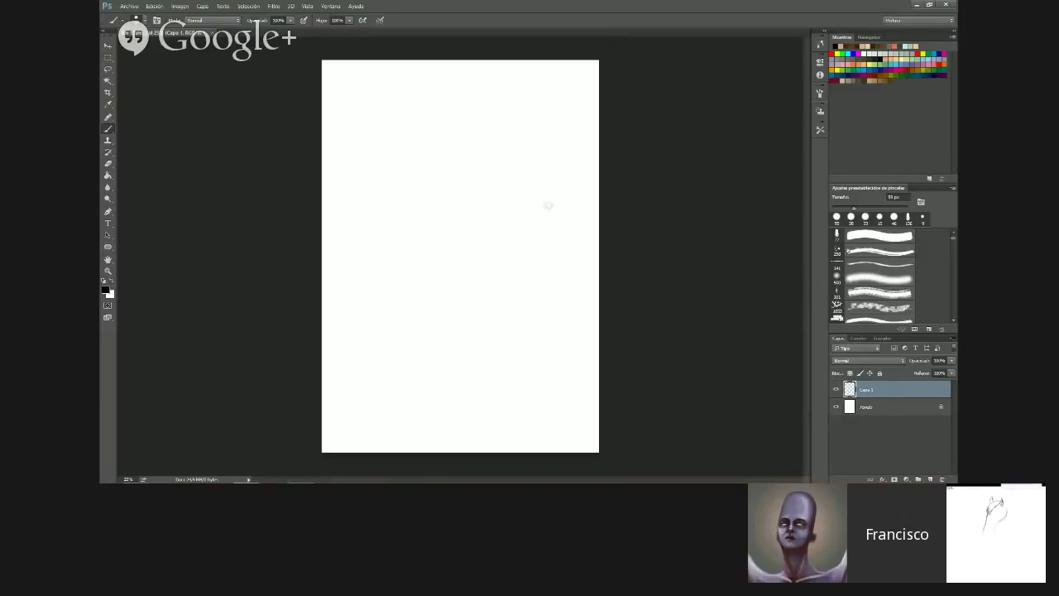
Set the brush size to 10 px for drawing on the blank page
click(136, 20)
click(152, 48)
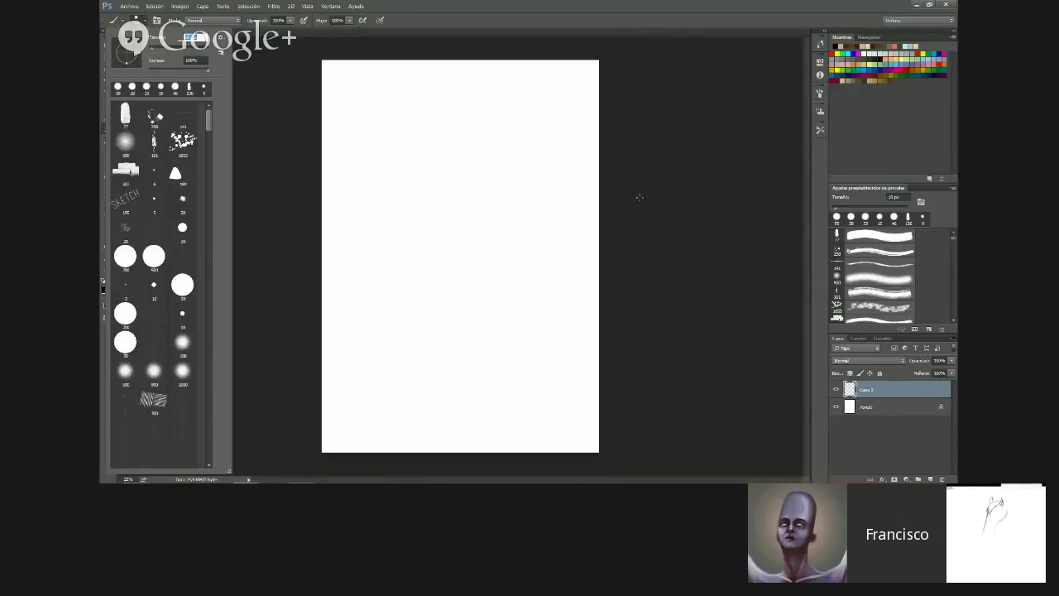
click(633, 188)
scroll(548, 175, up, 2)
scroll(547, 174, up, 1)
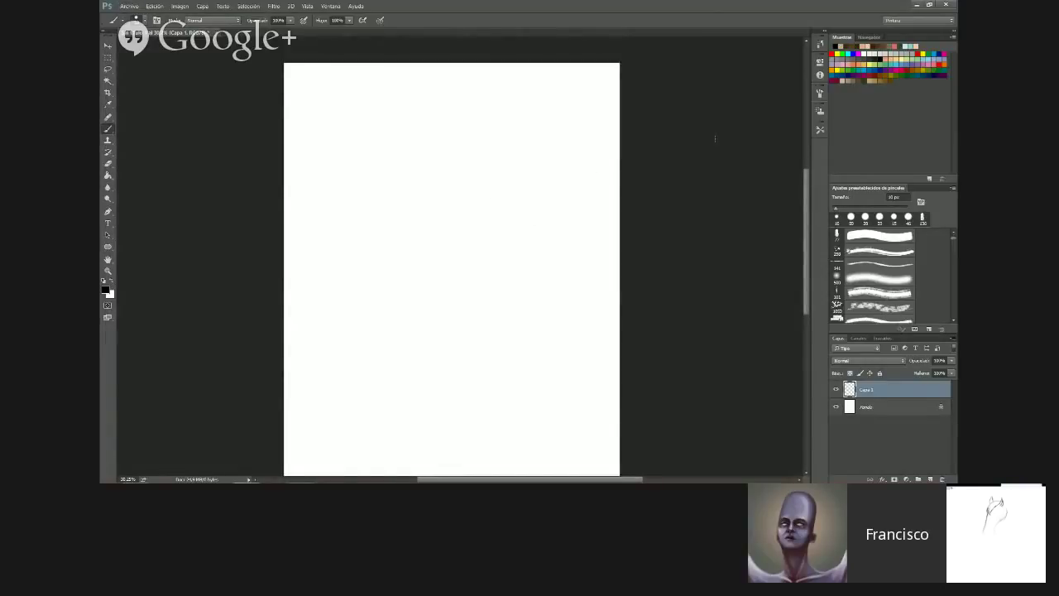
scroll(489, 158, down, 1)
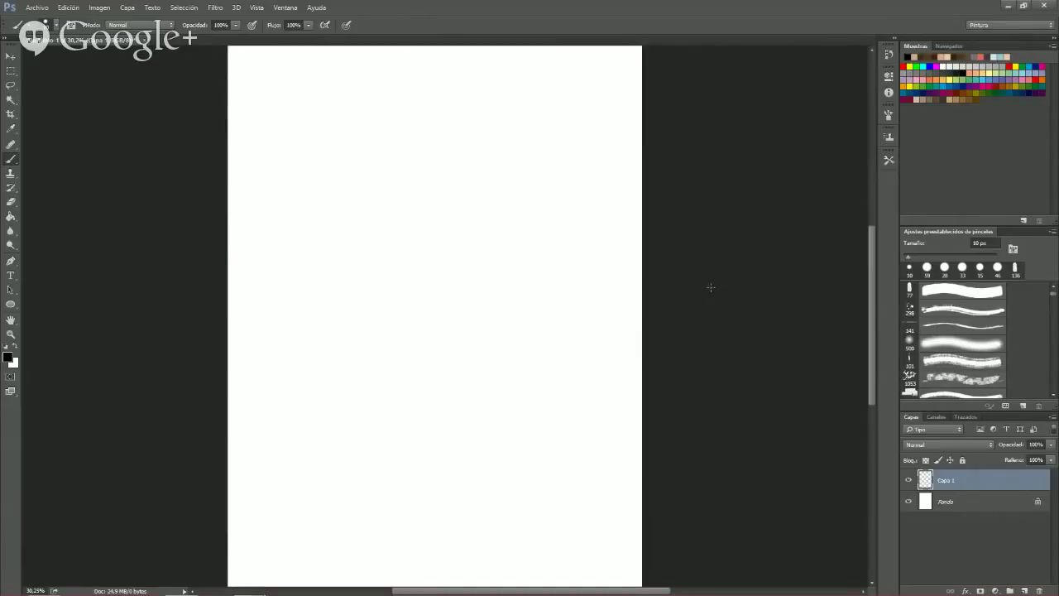
alt+scroll(560, 279, down, 3)
alt+scroll(558, 282, up, 2)
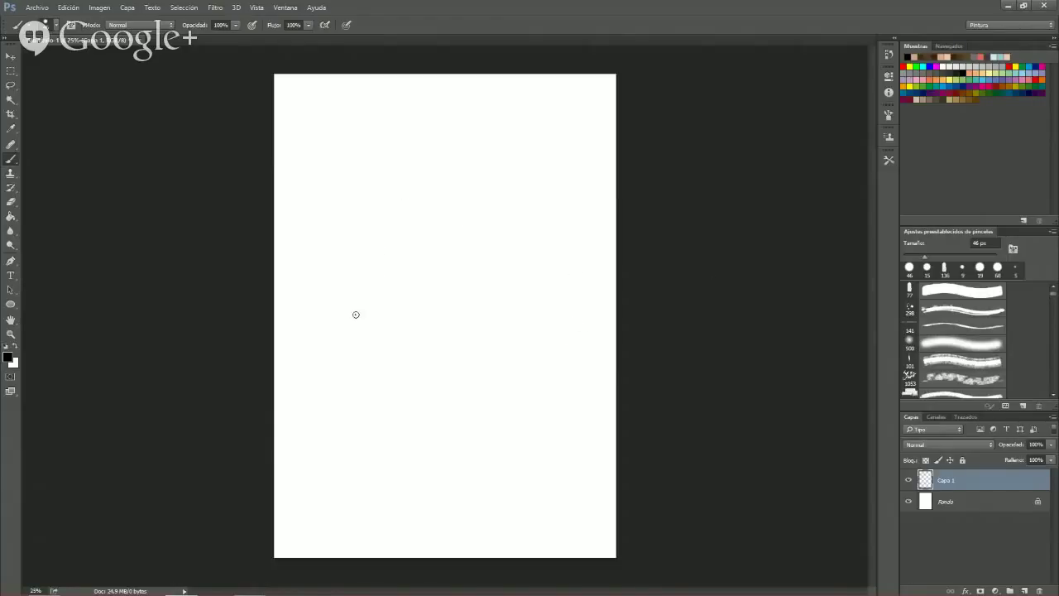
Draw a robot head in thick black line, with a square front face and a rounded back
mouse_move(355, 314)
mouse_down()
mouse_move(372, 225)
mouse_move(406, 184)
mouse_move(485, 274)
mouse_up()
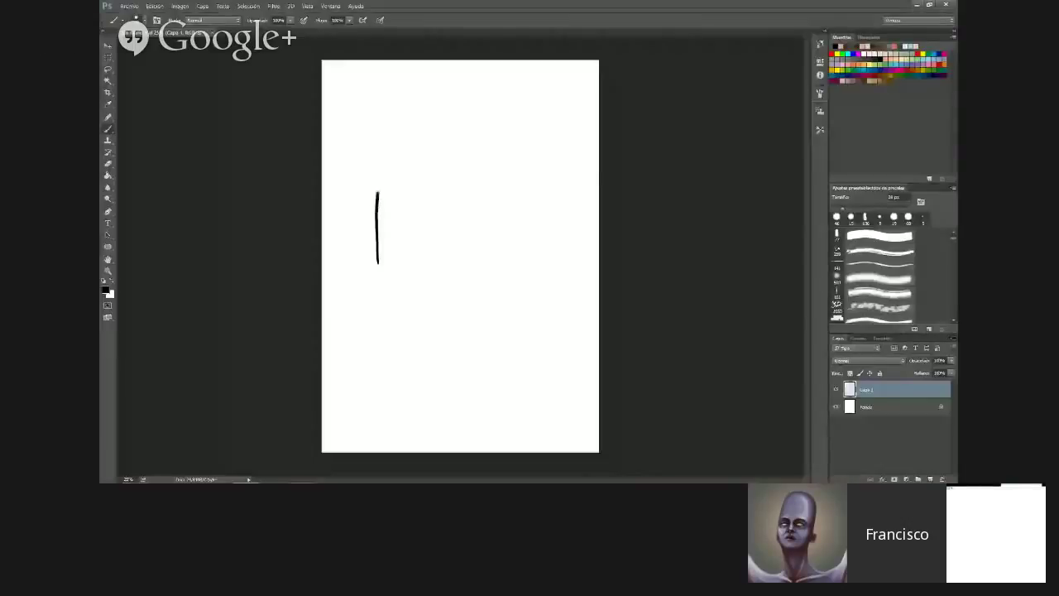
mouse_move(378, 194)
mouse_down()
mouse_move(419, 151)
mouse_move(516, 163)
mouse_move(468, 261)
mouse_up()
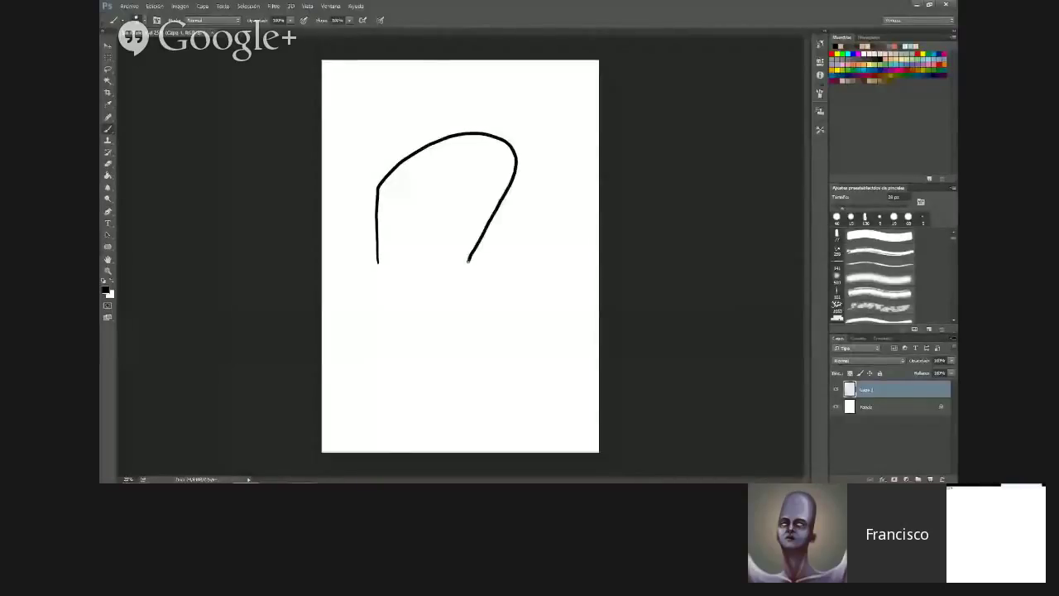
drag(378, 263, 467, 262)
drag(377, 187, 401, 185)
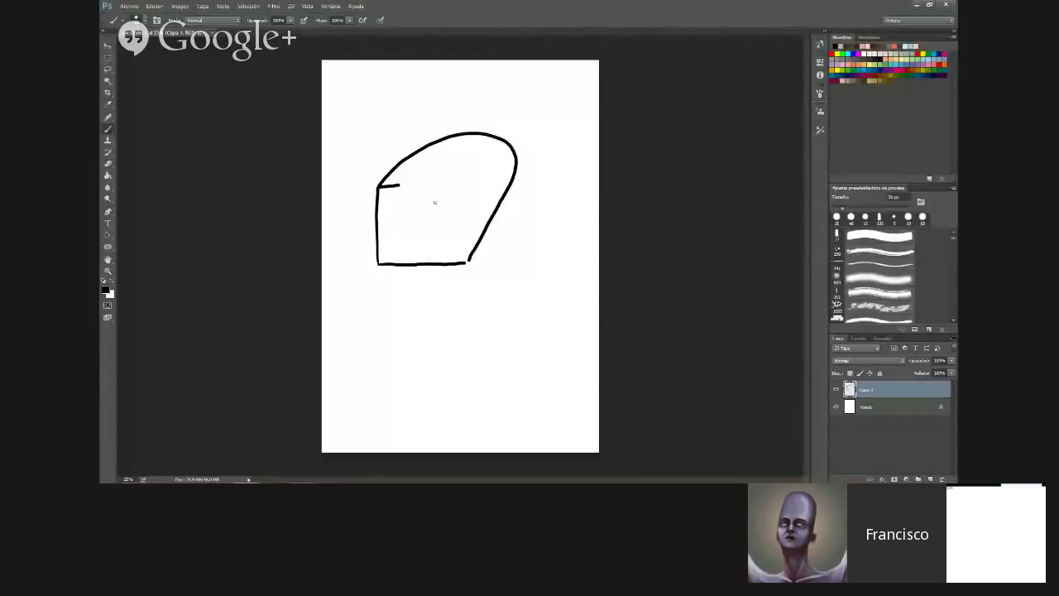
drag(402, 186, 466, 262)
drag(465, 186, 502, 157)
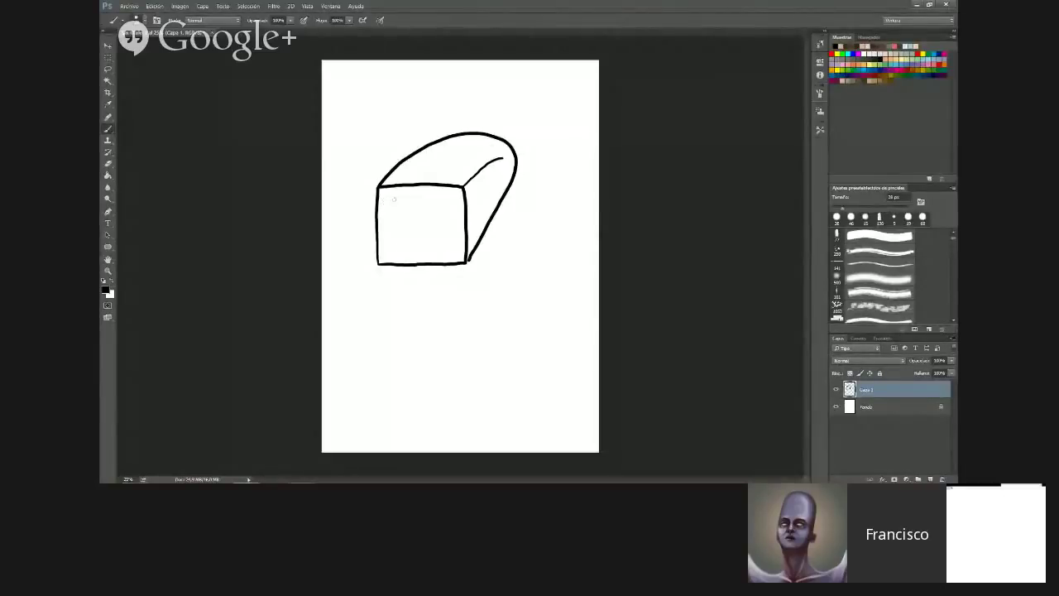
Add two oval eyes, a toothy mouth and a ball-tipped antenna to the robot's head
mouse_move(391, 204)
mouse_down()
mouse_move(386, 213)
mouse_move(391, 203)
mouse_move(440, 207)
mouse_move(411, 221)
mouse_move(429, 228)
mouse_move(408, 233)
mouse_move(404, 220)
mouse_move(421, 229)
mouse_up()
drag(425, 220, 427, 228)
mouse_move(419, 171)
mouse_down()
mouse_move(420, 126)
mouse_move(426, 171)
mouse_up()
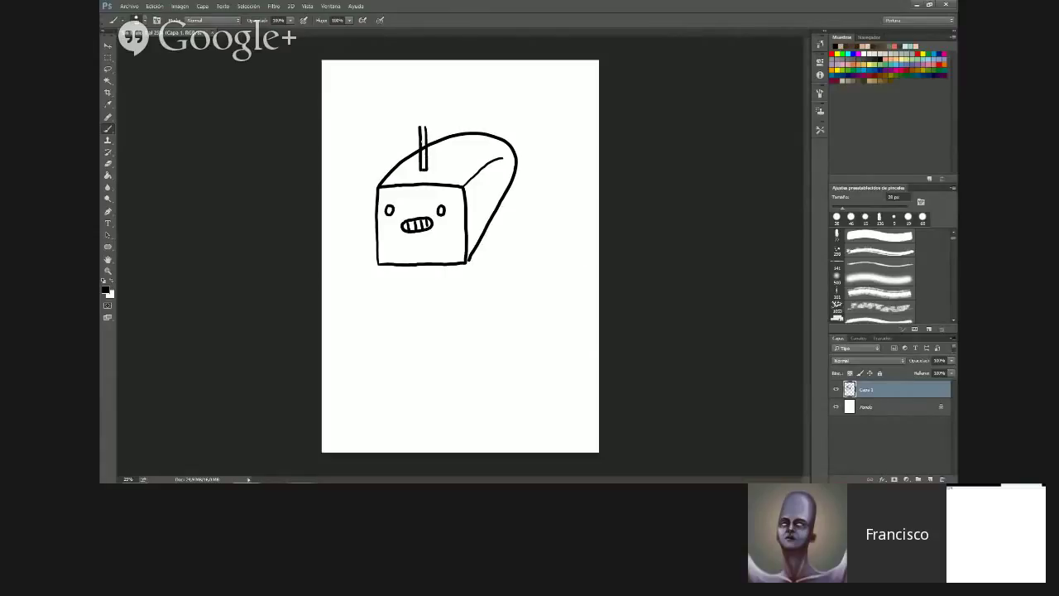
drag(422, 127, 423, 159)
key(e)
key(b)
Draw the robot's boxy torso below the head, with a narrow side panel along its back
drag(416, 267, 423, 352)
drag(473, 248, 482, 348)
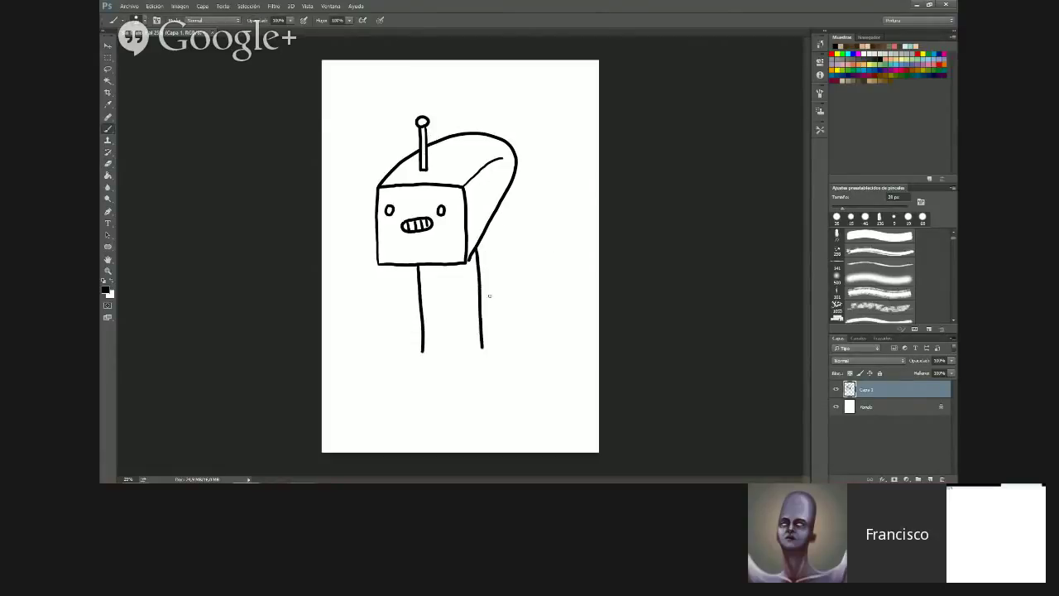
mouse_move(482, 236)
mouse_down()
mouse_move(498, 306)
mouse_move(486, 352)
mouse_move(434, 351)
mouse_move(481, 347)
mouse_up()
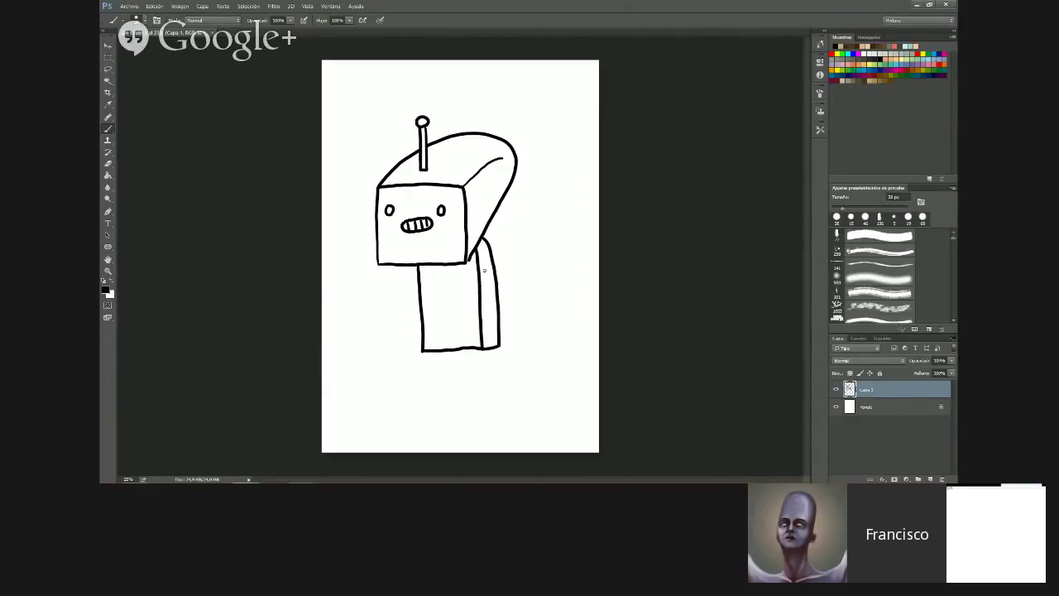
Erase part of the torso's inner edge, draw an arm ending in a wrench claw and hint the far arm
key(e)
drag(483, 261, 478, 283)
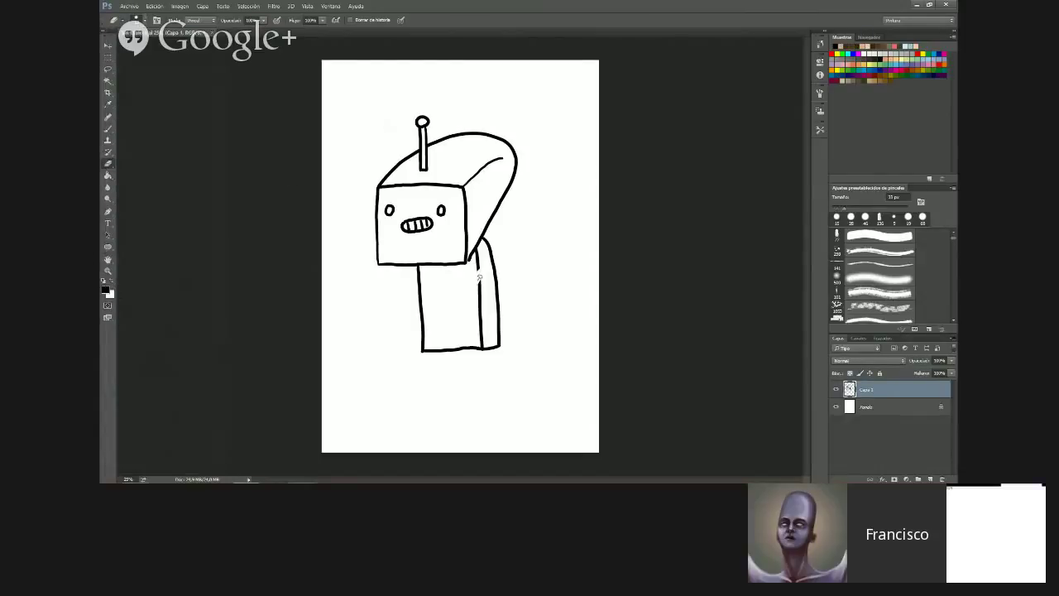
key(b)
drag(481, 264, 458, 290)
mouse_move(450, 284)
mouse_down()
mouse_move(442, 298)
mouse_move(460, 312)
mouse_move(491, 272)
mouse_move(486, 263)
mouse_up()
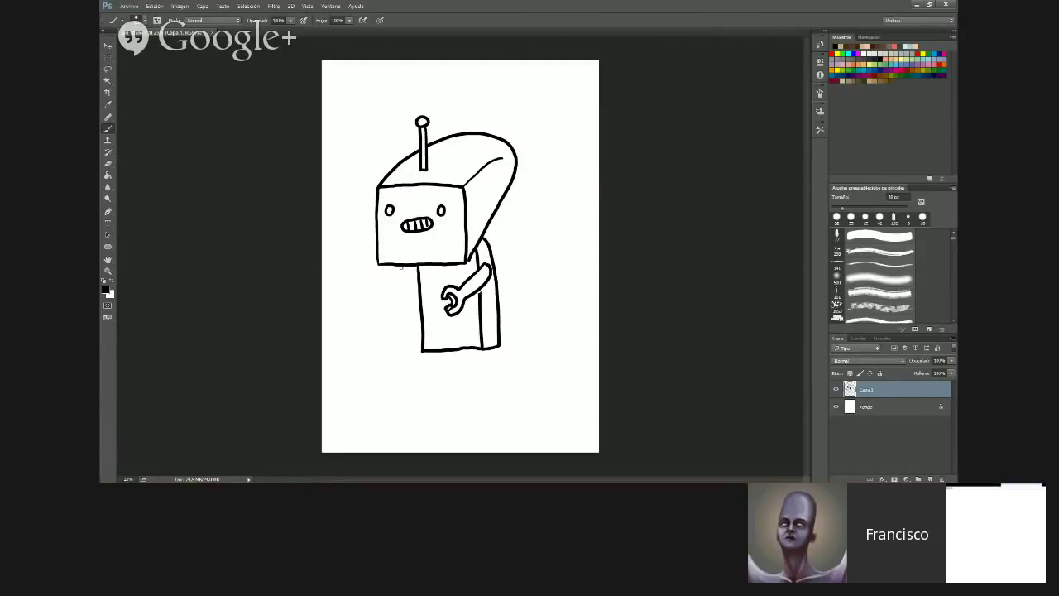
drag(400, 267, 419, 276)
Draw a caterpillar-track base with four round wheels under the robot's torso, undoing the misplaced strokes
mouse_move(418, 350)
mouse_down()
mouse_move(401, 374)
mouse_move(410, 398)
mouse_move(492, 358)
mouse_up()
key(ctrl+z)
mouse_move(425, 348)
mouse_down()
mouse_move(394, 392)
mouse_move(460, 373)
mouse_move(540, 318)
mouse_move(502, 313)
mouse_up()
key(ctrl+z)
mouse_move(422, 349)
mouse_down()
mouse_move(393, 374)
mouse_move(443, 380)
mouse_move(544, 319)
mouse_move(534, 333)
mouse_up()
mouse_move(439, 379)
mouse_down()
mouse_move(445, 396)
mouse_move(551, 330)
mouse_up()
mouse_move(392, 374)
mouse_down()
mouse_move(439, 395)
mouse_move(537, 334)
mouse_up()
Draw a rounded backpack on the robot's back
scroll(417, 303, down, 11)
scroll(450, 306, up, 11)
scroll(464, 304, down, 3)
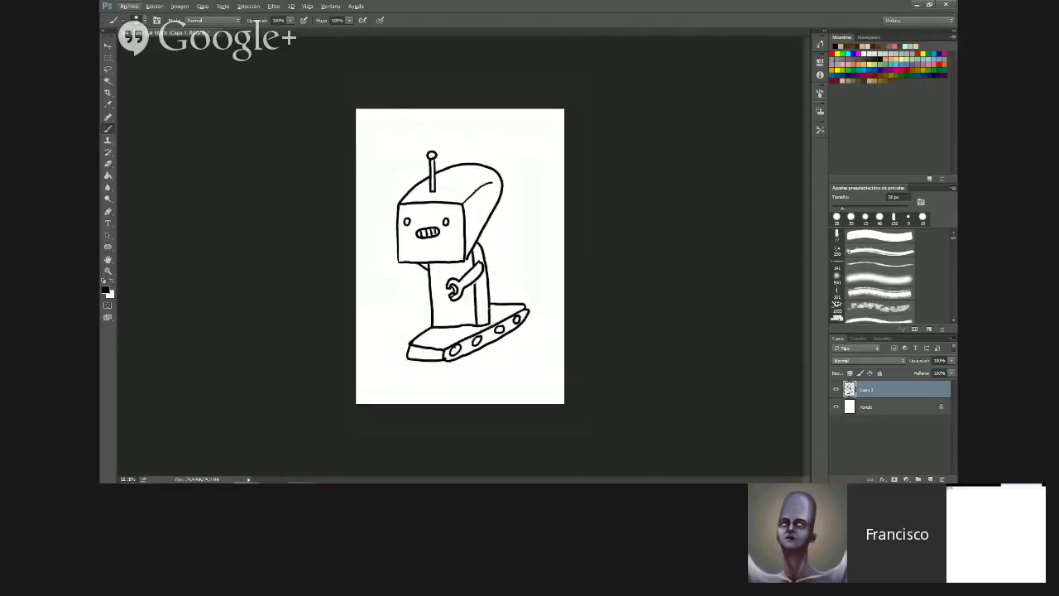
mouse_move(478, 246)
mouse_down()
mouse_move(500, 242)
mouse_move(506, 285)
mouse_move(488, 290)
mouse_move(502, 288)
mouse_up()
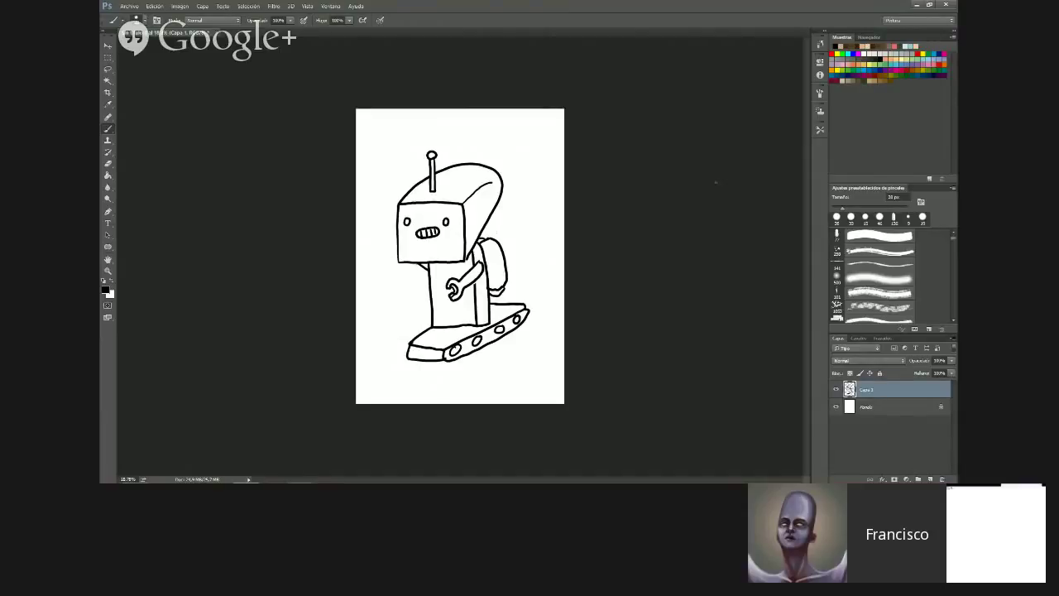
Delete the layer containing the robot drawing and add a new empty layer above the white background
click(941, 479)
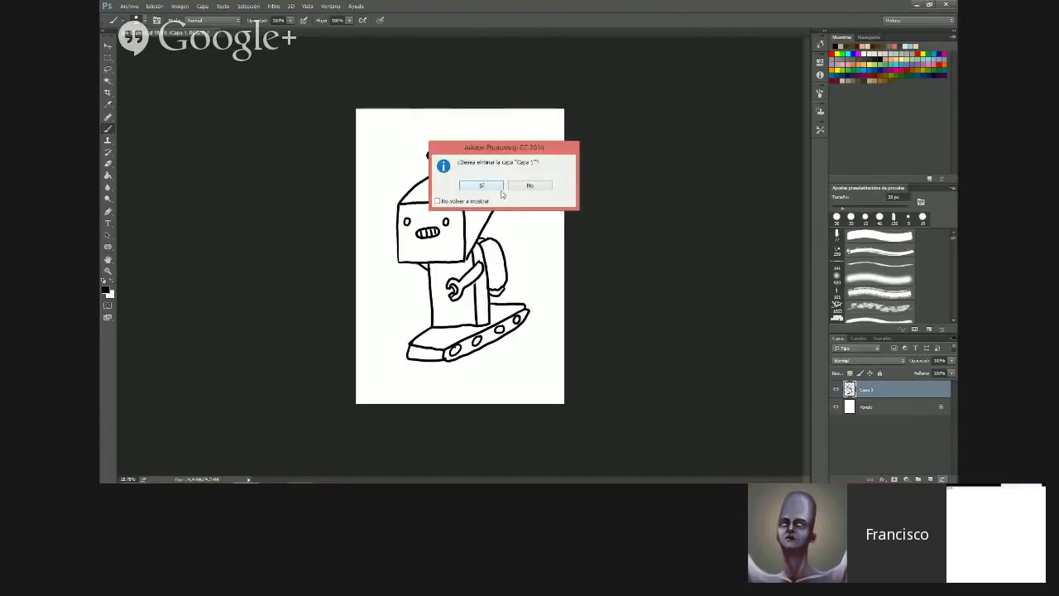
click(495, 184)
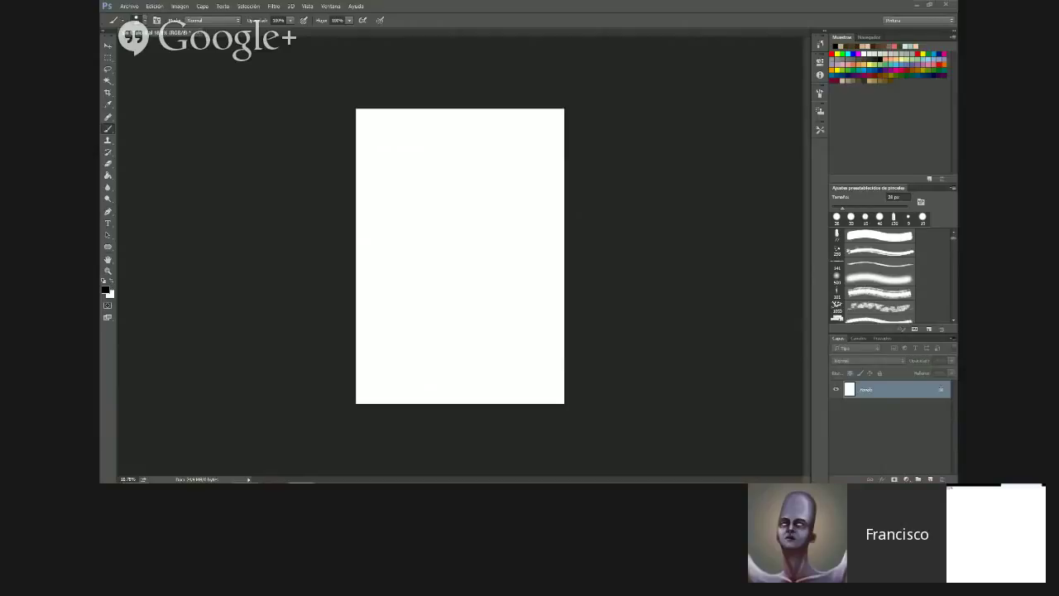
click(929, 479)
scroll(525, 282, up, 2)
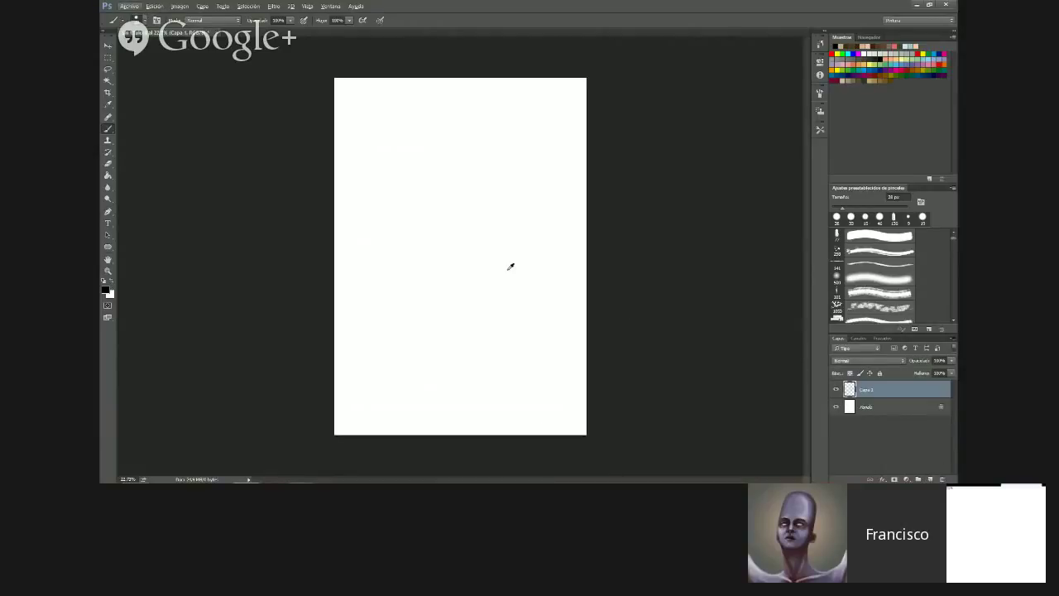
Choose a thicker round brush preset and try it with a short stroke, undoing that stroke
click(145, 21)
click(139, 47)
click(146, 20)
drag(408, 183, 410, 198)
key(ctrl+z)
key(ctrl+plus)
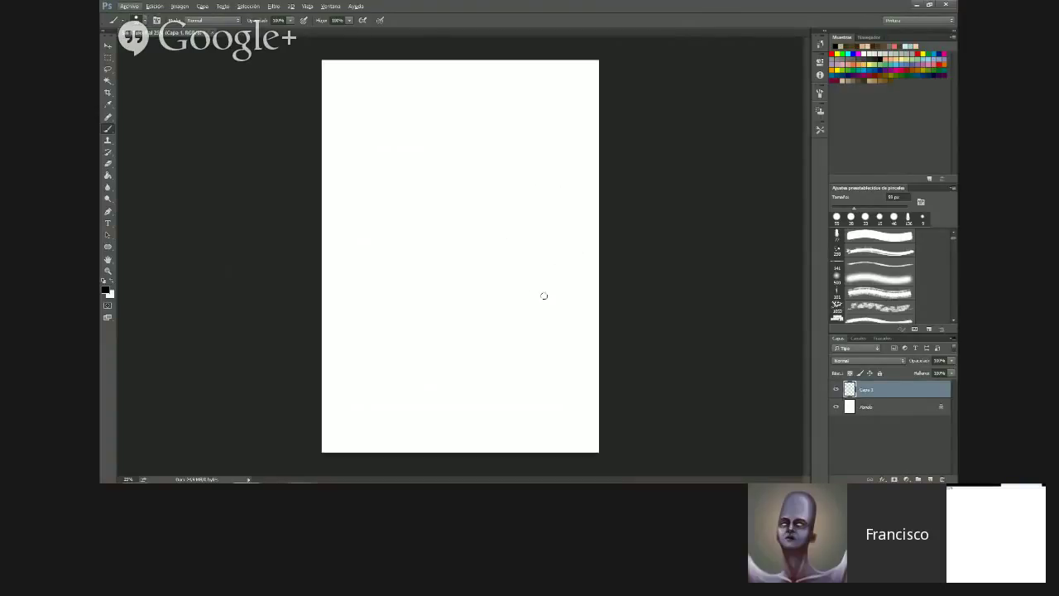
Draw a tall egg-shaped head between two rounded float ends, close its chin, and add dot eyes and a smile
mouse_move(551, 323)
mouse_down()
mouse_move(554, 266)
mouse_move(482, 187)
mouse_move(393, 161)
mouse_move(417, 259)
mouse_move(381, 317)
mouse_move(426, 354)
mouse_up()
key(ctrl+z)
mouse_move(429, 354)
mouse_down()
mouse_move(424, 288)
mouse_move(447, 290)
mouse_move(413, 198)
mouse_move(445, 171)
mouse_move(499, 199)
mouse_move(566, 315)
mouse_up()
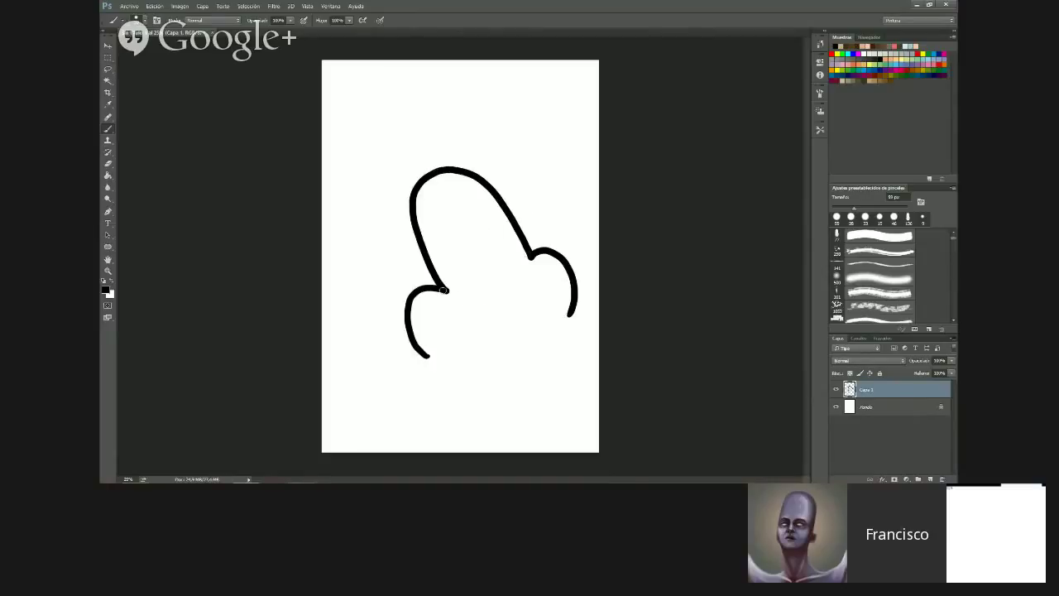
drag(448, 290, 531, 258)
drag(467, 263, 481, 260)
click(449, 251)
click(484, 240)
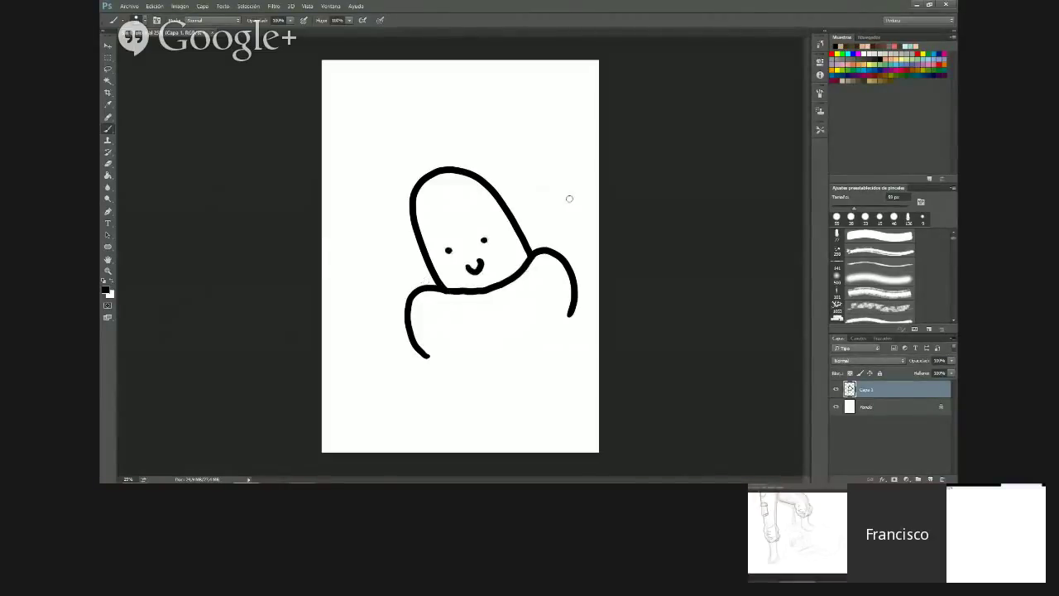
Complete the swim ring around the figure with back edges and a curved underside, and add a small dark valve
drag(416, 290, 436, 282)
drag(540, 249, 530, 248)
mouse_move(426, 356)
mouse_down()
mouse_move(538, 347)
mouse_move(571, 312)
mouse_up()
mouse_move(559, 259)
mouse_down()
mouse_move(566, 273)
mouse_move(567, 252)
mouse_move(580, 261)
mouse_up()
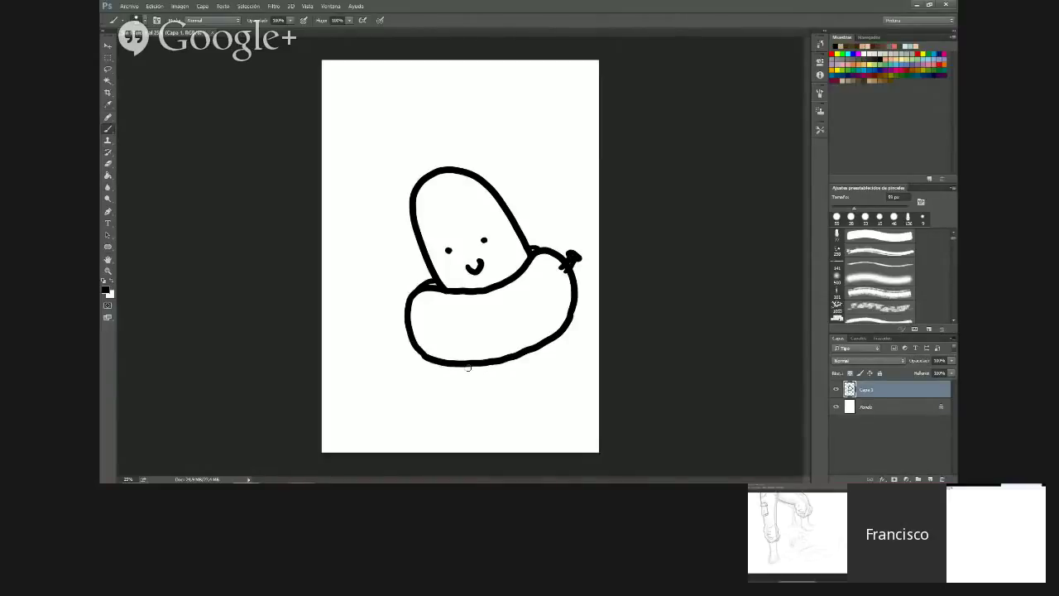
Draw wavy water lines on both sides of the swim ring and a small hair curl on the forehead
drag(335, 318, 405, 321)
drag(570, 309, 598, 313)
drag(361, 293, 415, 286)
drag(456, 201, 441, 196)
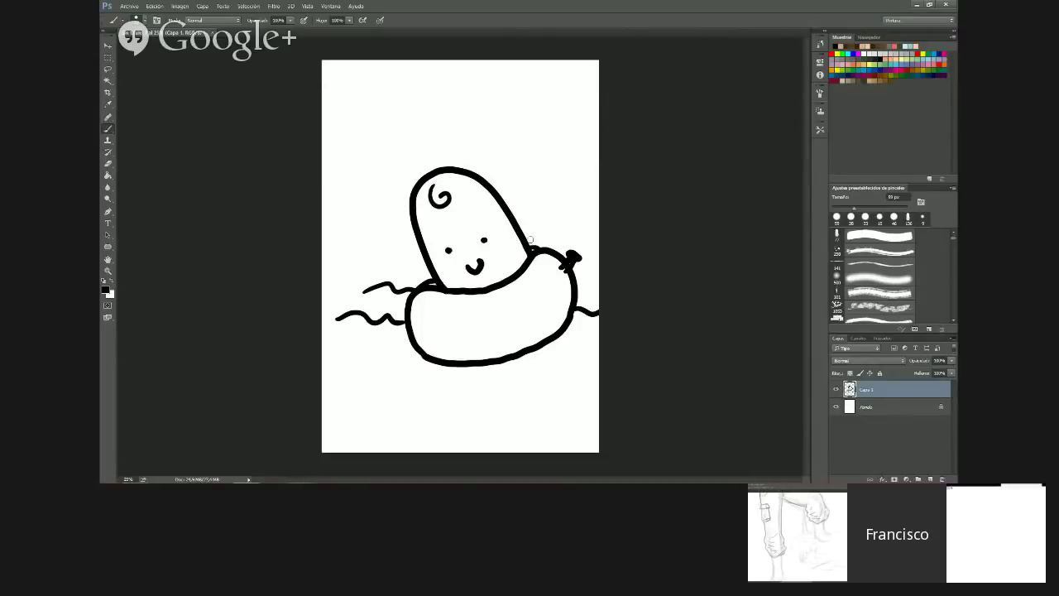
Handwrite the caption "mami ya se" on two slanted lines above the figure's head
mouse_move(362, 112)
mouse_down()
mouse_move(369, 129)
mouse_move(397, 121)
mouse_move(419, 93)
mouse_up()
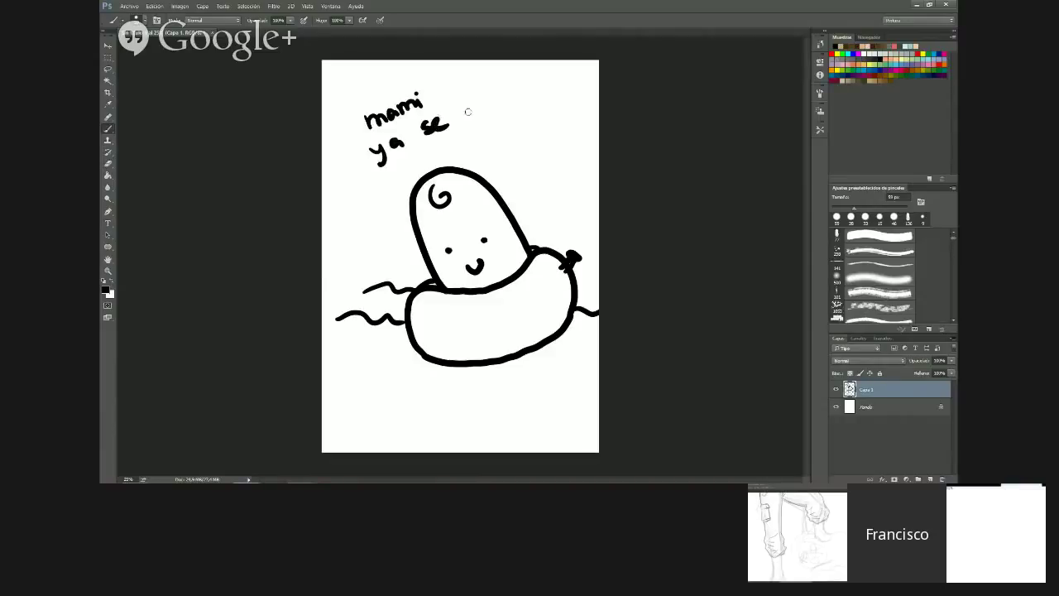